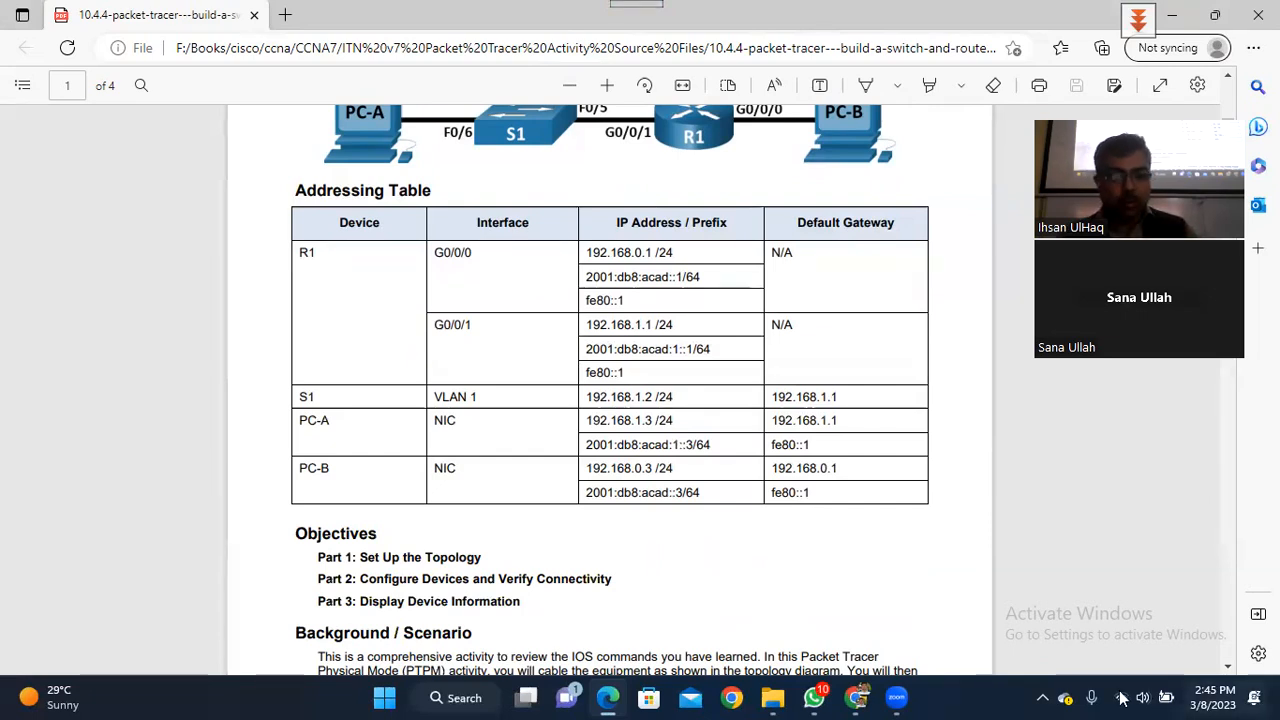
# - Switch from the lab PDF to WhatsApp's ITN-Batch7 group chat via the taskbar
pyautogui.click(814, 697)
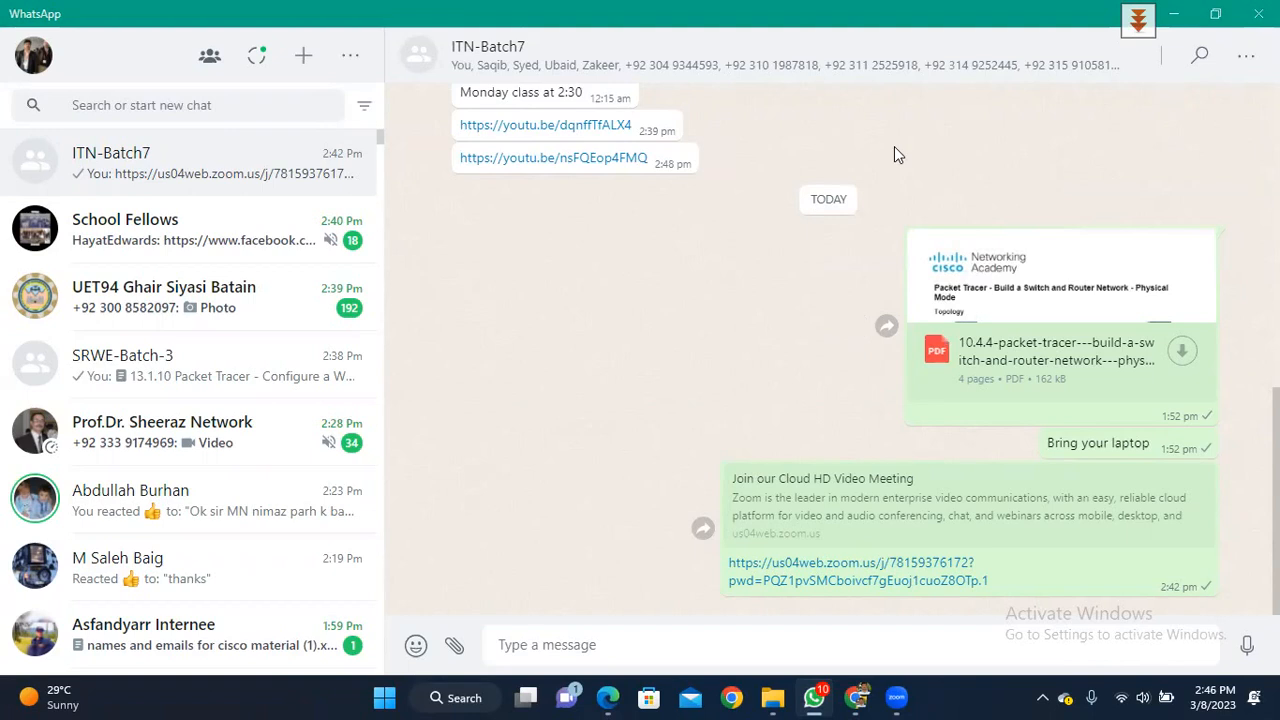
# - Minimize WhatsApp to return to the lab PDF's addressing table
pyautogui.click(1173, 20)
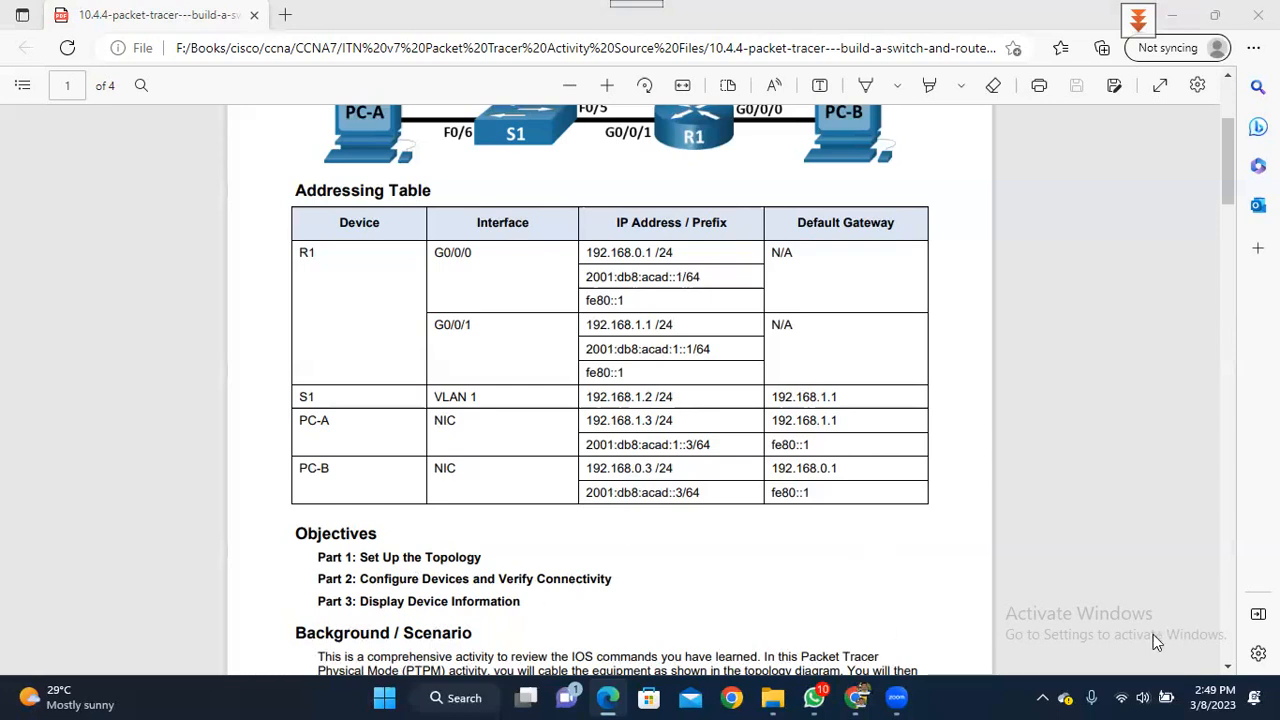
pyautogui.click(1228, 667)
# - Scroll the PDF to the Background / Scenario text and highlight 'IOS commands'
pyautogui.click(1228, 667)
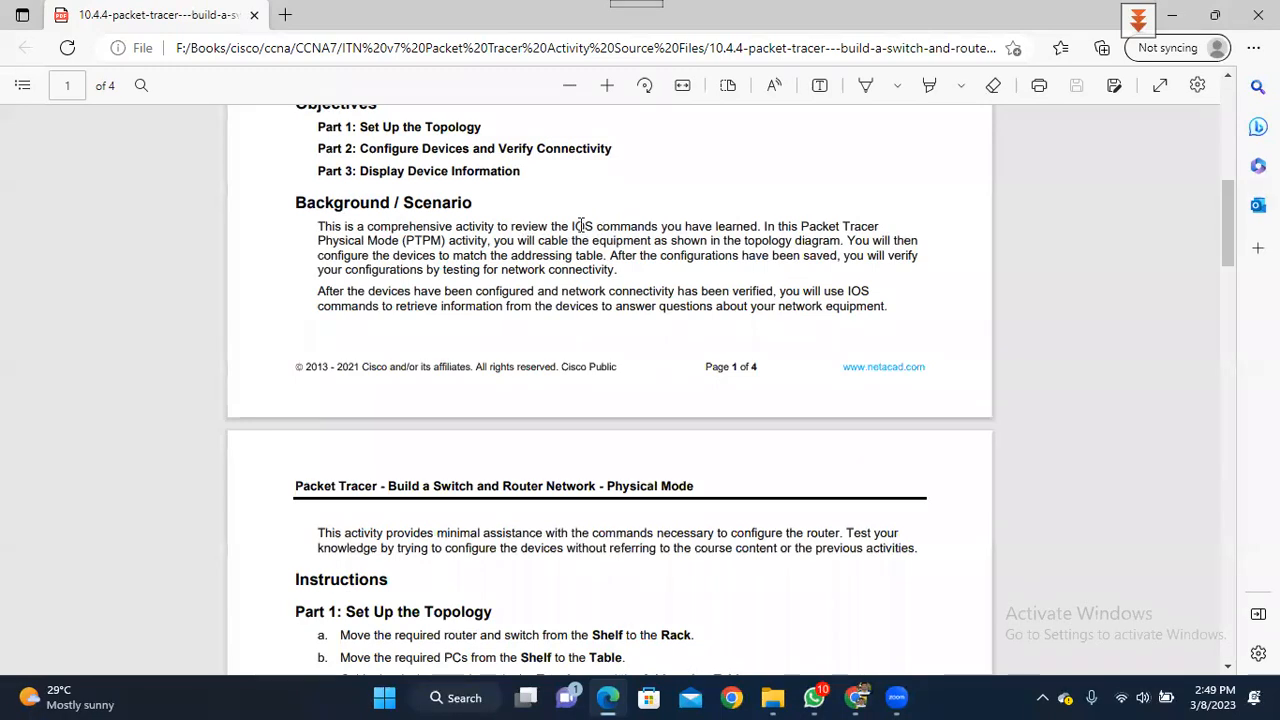
pyautogui.moveTo(572, 225)
pyautogui.mouseDown()
pyautogui.moveTo(651, 232)
pyautogui.moveTo(593, 235)
pyautogui.mouseUp()
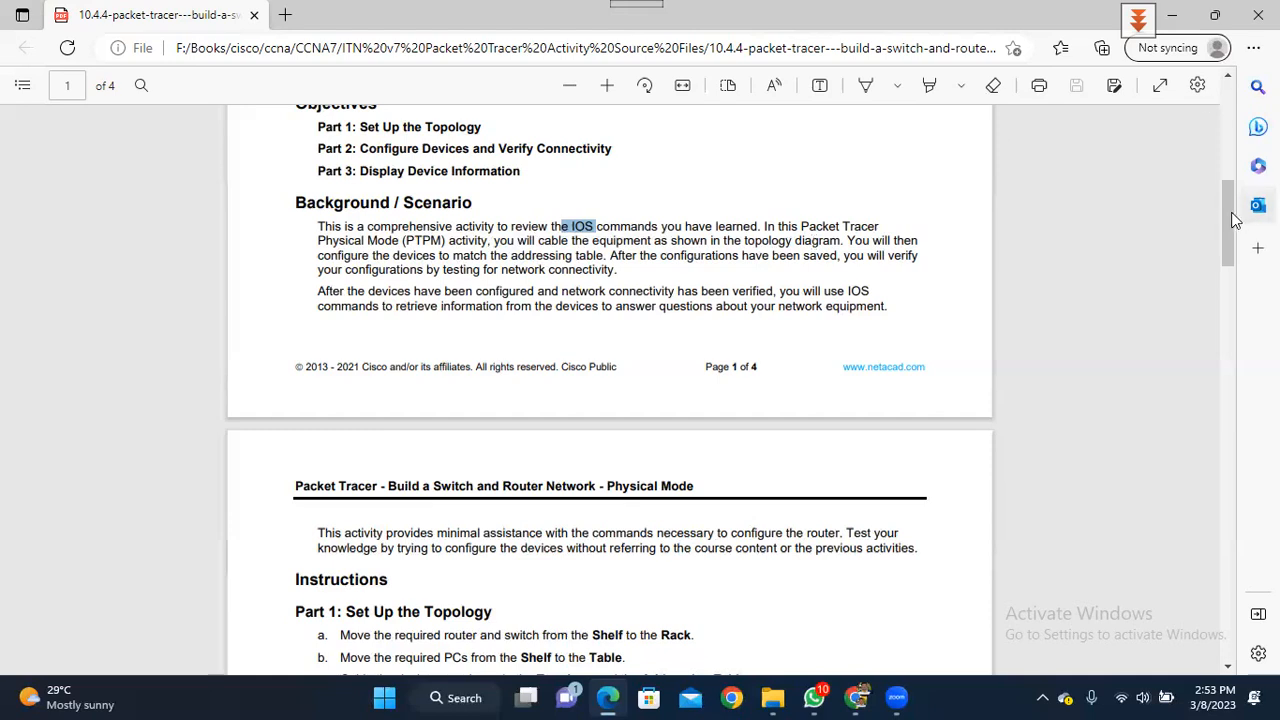
# - Scroll the lab PDF back up to the topology diagram and Addressing Table, then bring up the page's context menu
pyautogui.moveTo(1230, 220); pyautogui.dragTo(1220, 165)
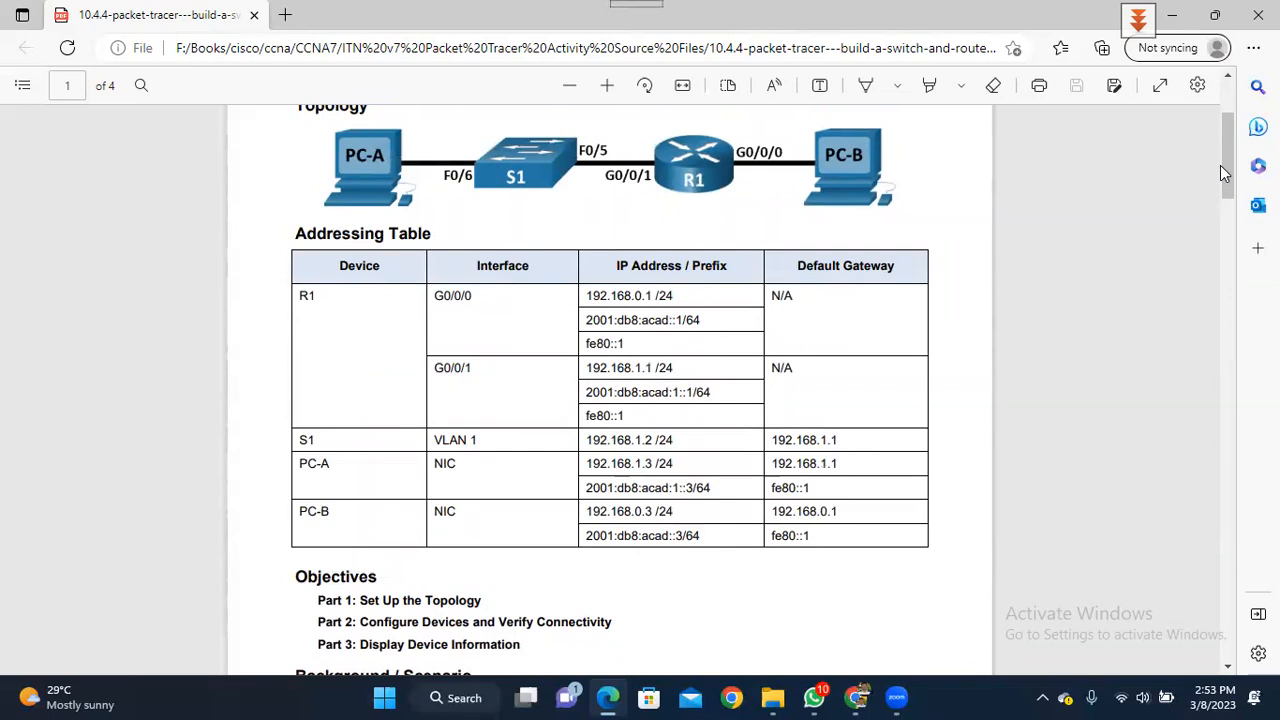
pyautogui.moveTo(1233, 190); pyautogui.dragTo(1229, 248)
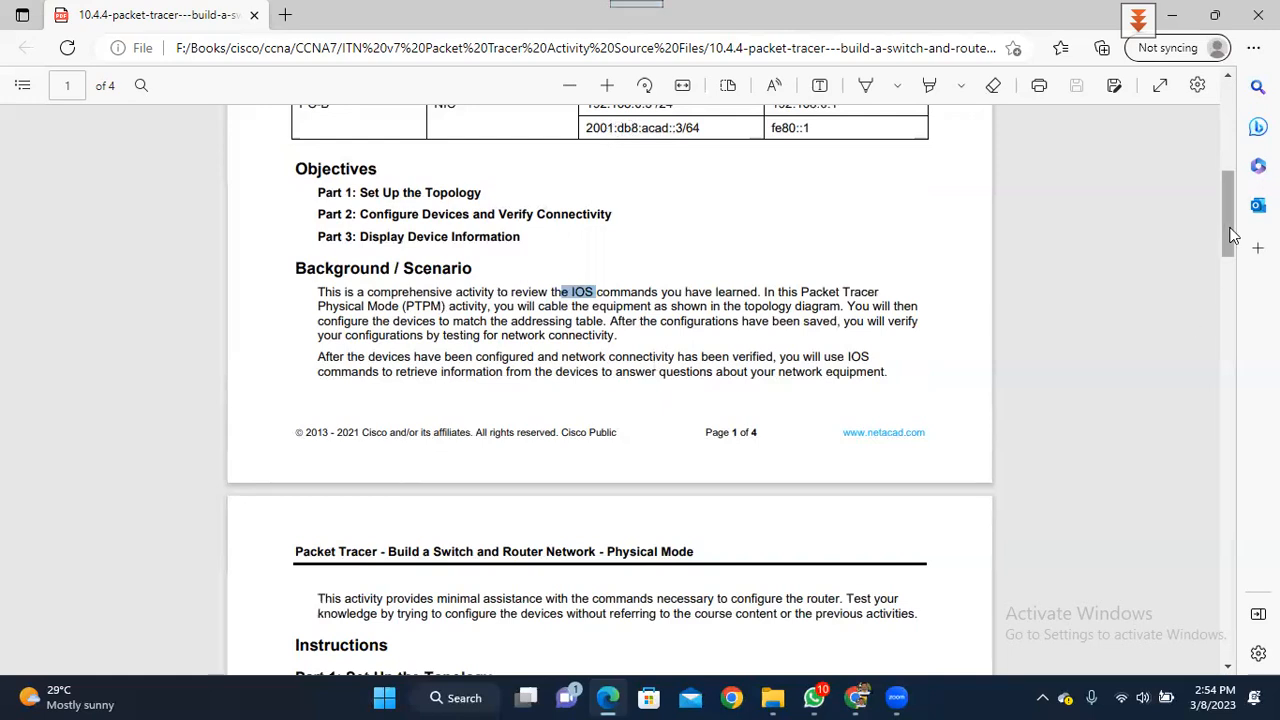
pyautogui.moveTo(1230, 235); pyautogui.dragTo(1230, 167)
pyautogui.rightClick(1230, 167)
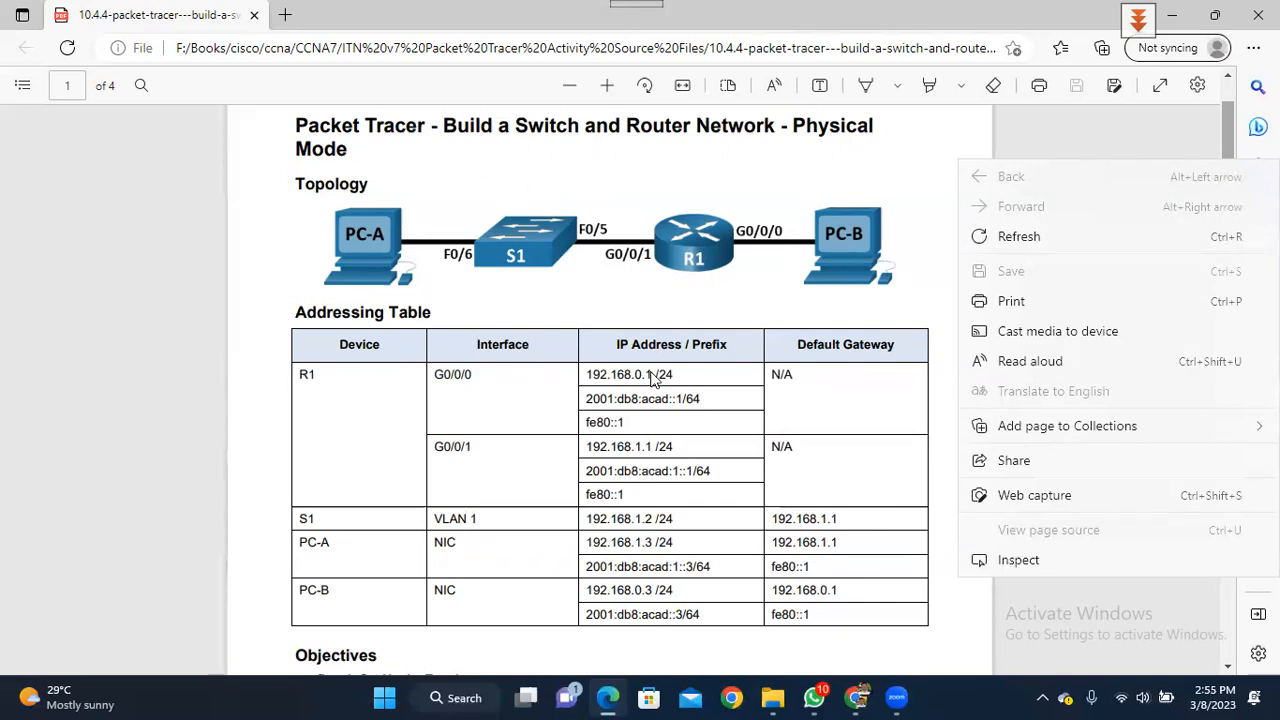
# - Dismiss the page context menus, return to the Addressing Table, and open Windows search
pyautogui.scroll(-5, 645, 378)
pyautogui.rightClick(643, 258)
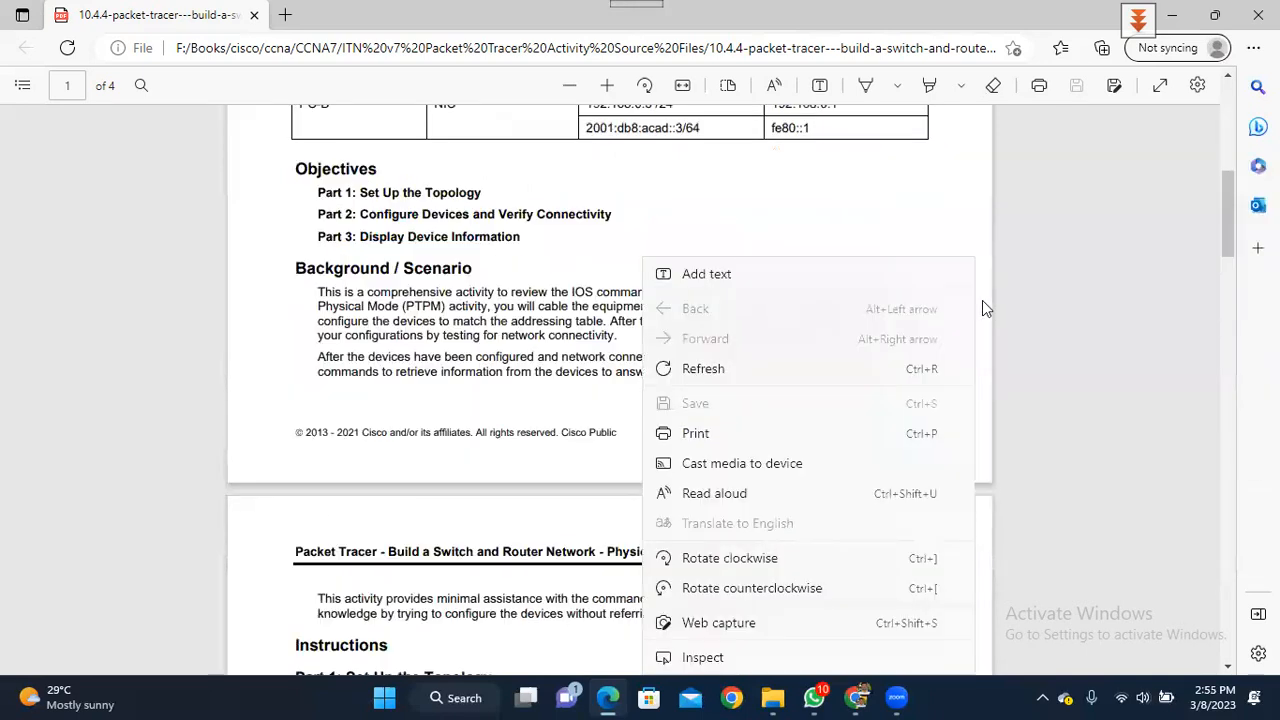
pyautogui.click(958, 196)
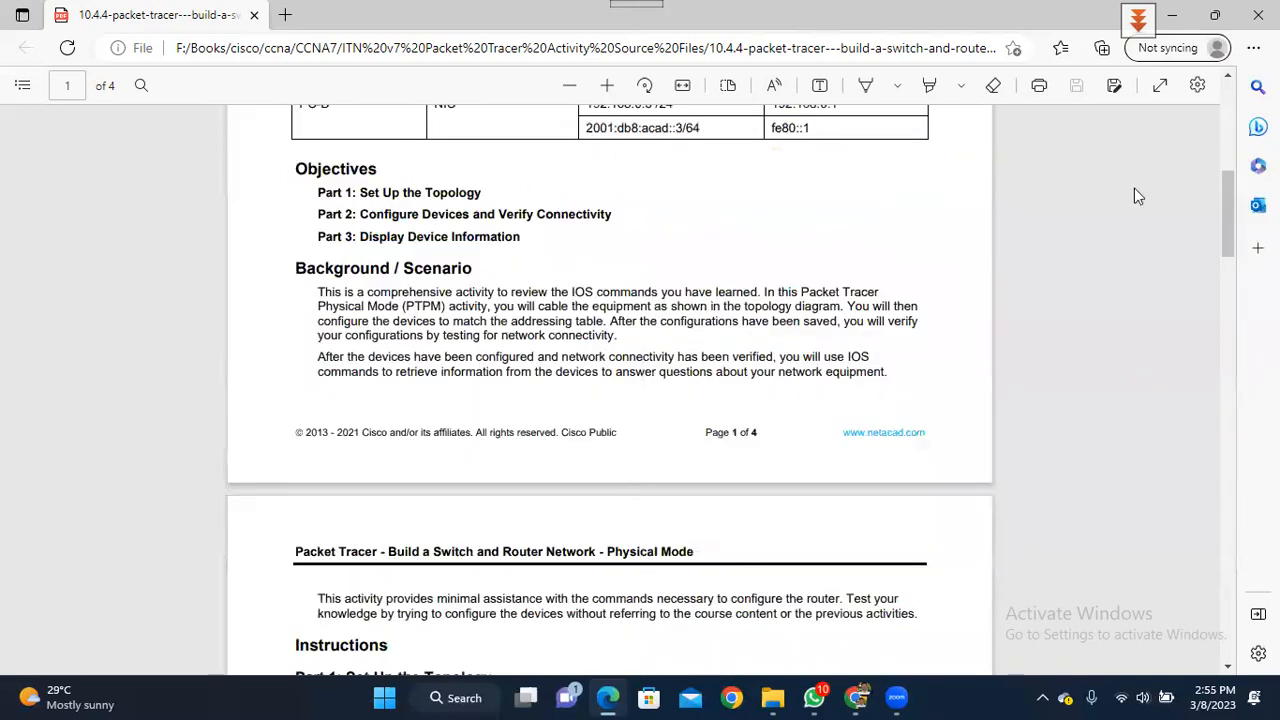
pyautogui.rightClick(1220, 195)
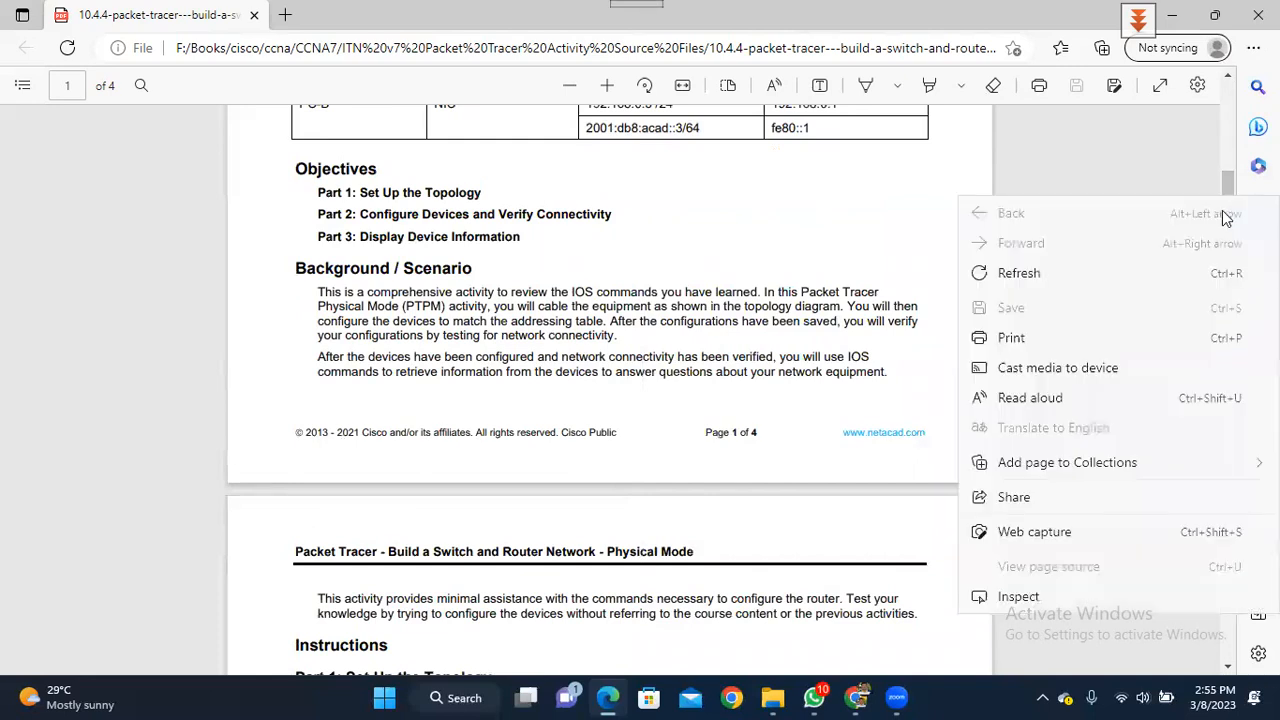
pyautogui.click(1226, 180)
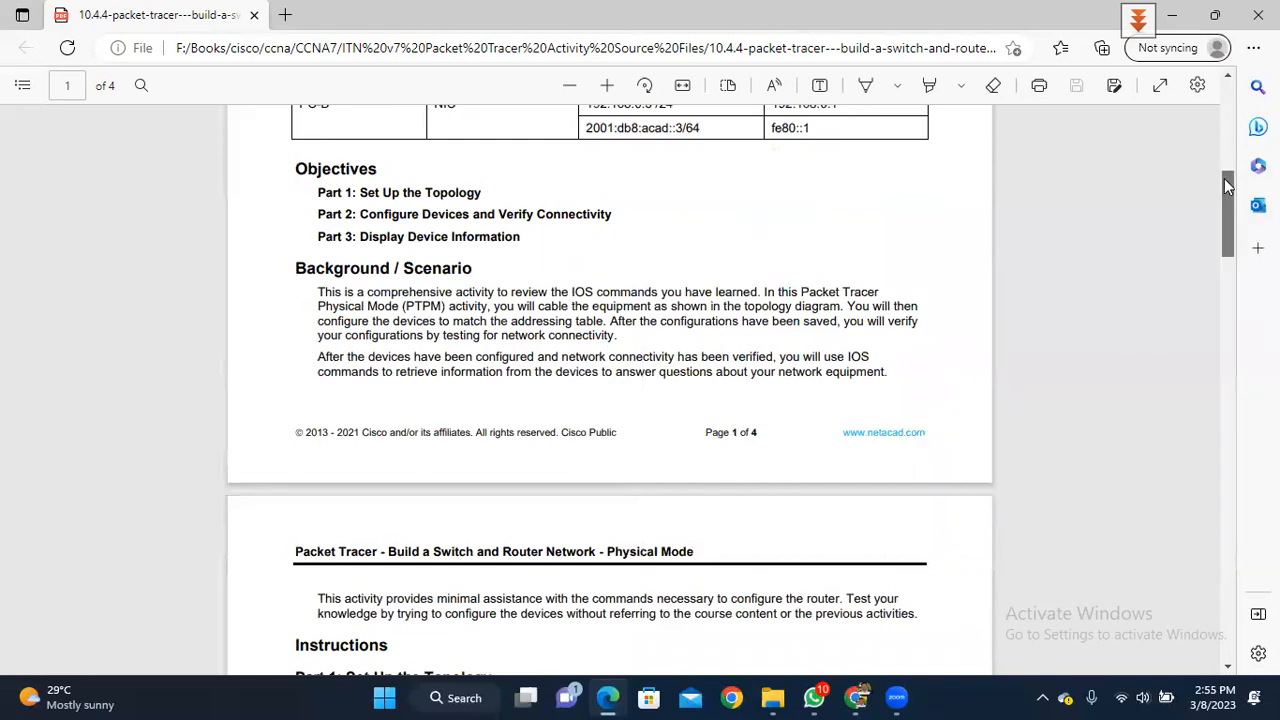
pyautogui.scroll(3, 1224, 178)
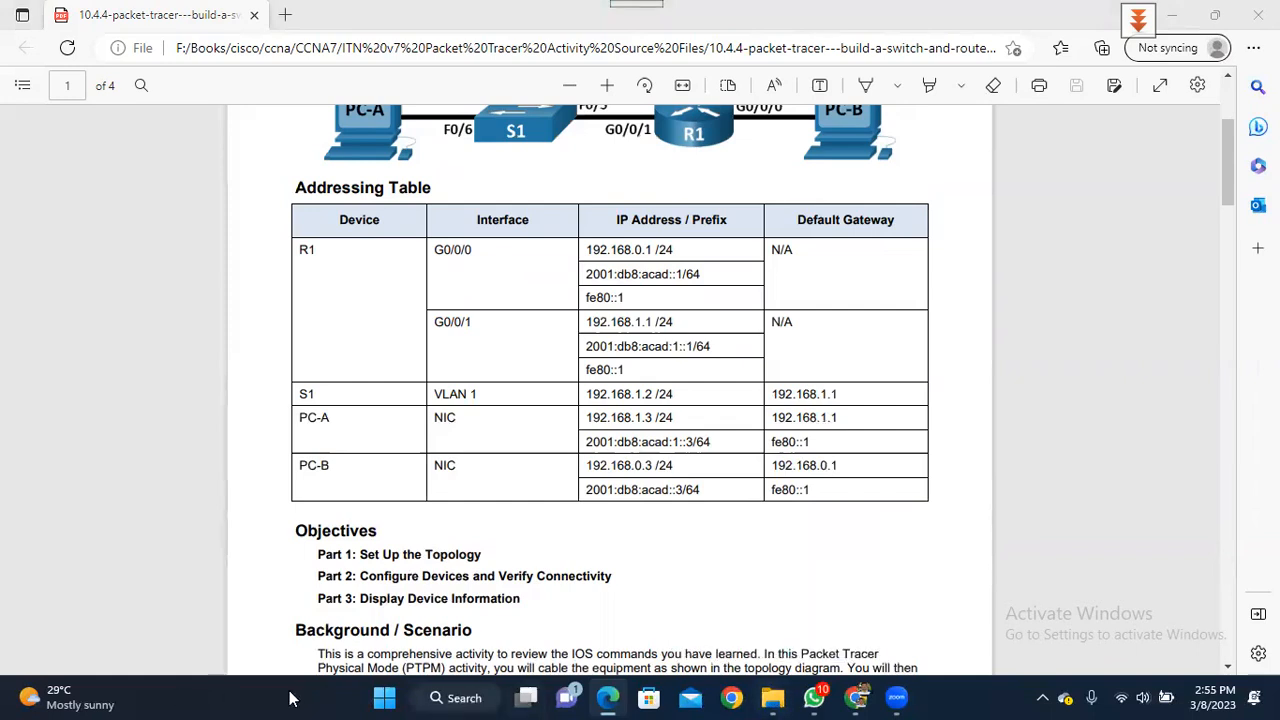
pyautogui.click(462, 698)
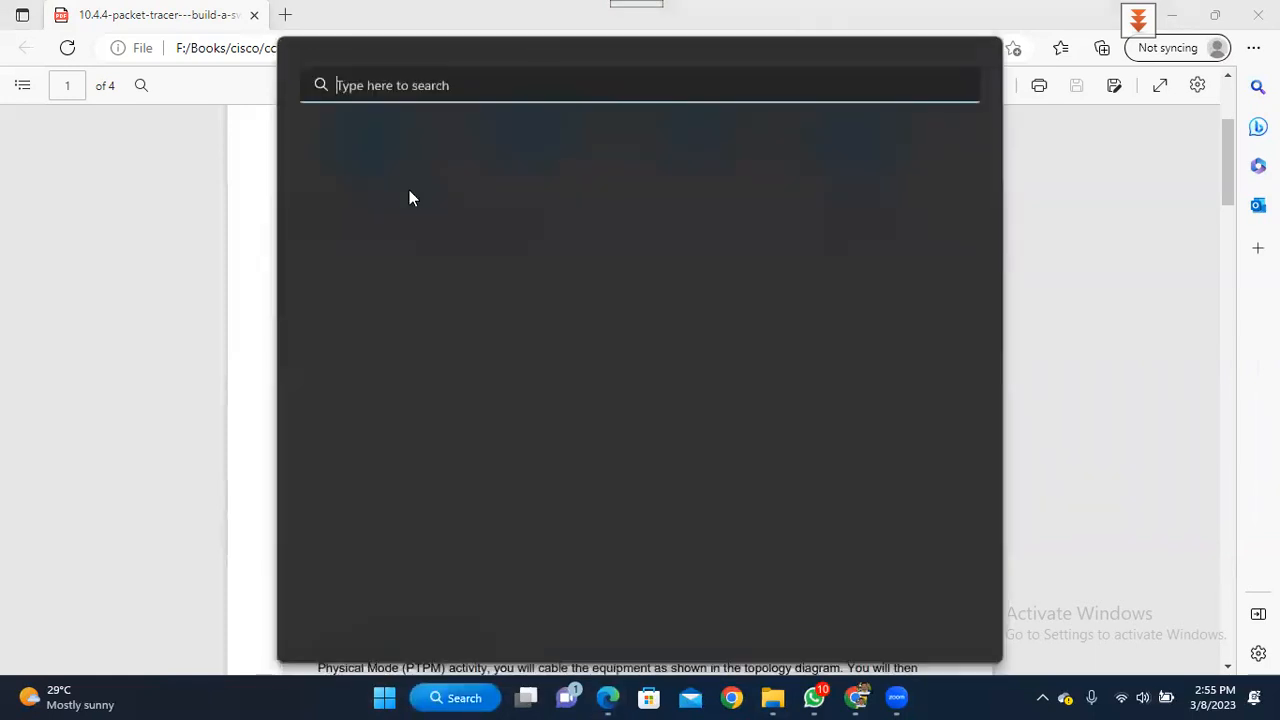
# - Launch Word by searching 'word' and start a blank document
pyautogui.write('word')
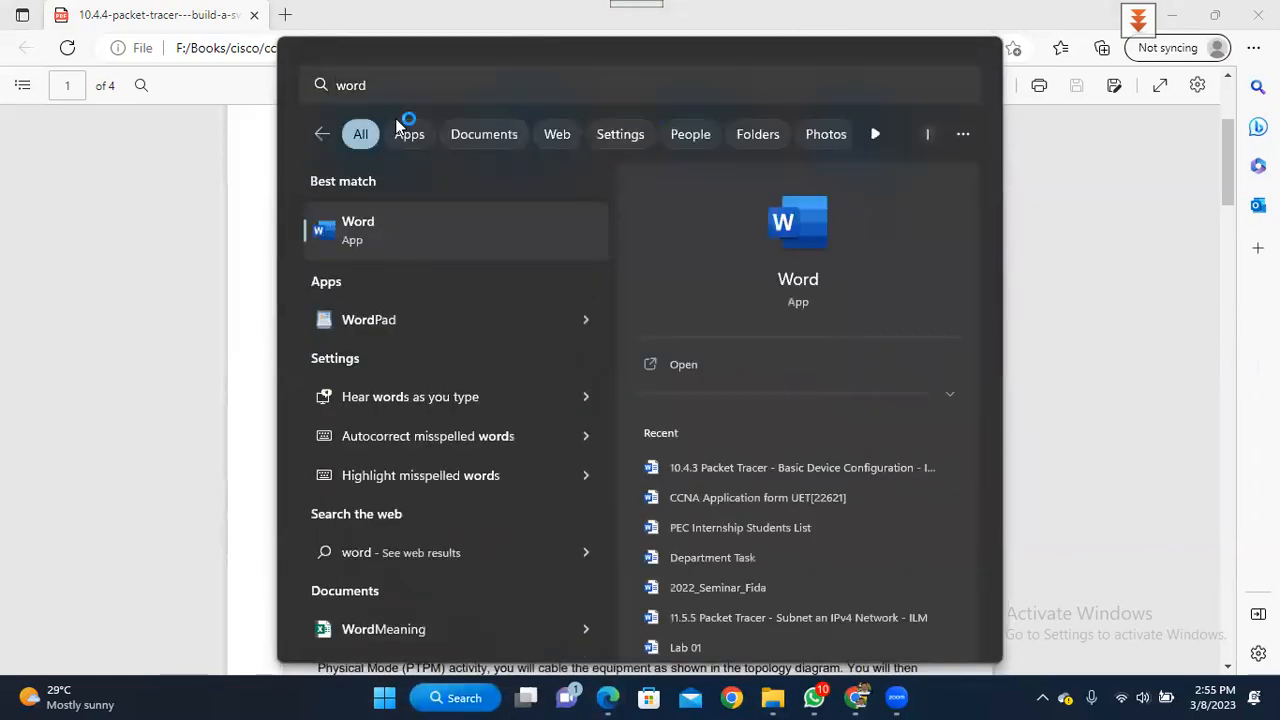
pyautogui.press('Return')
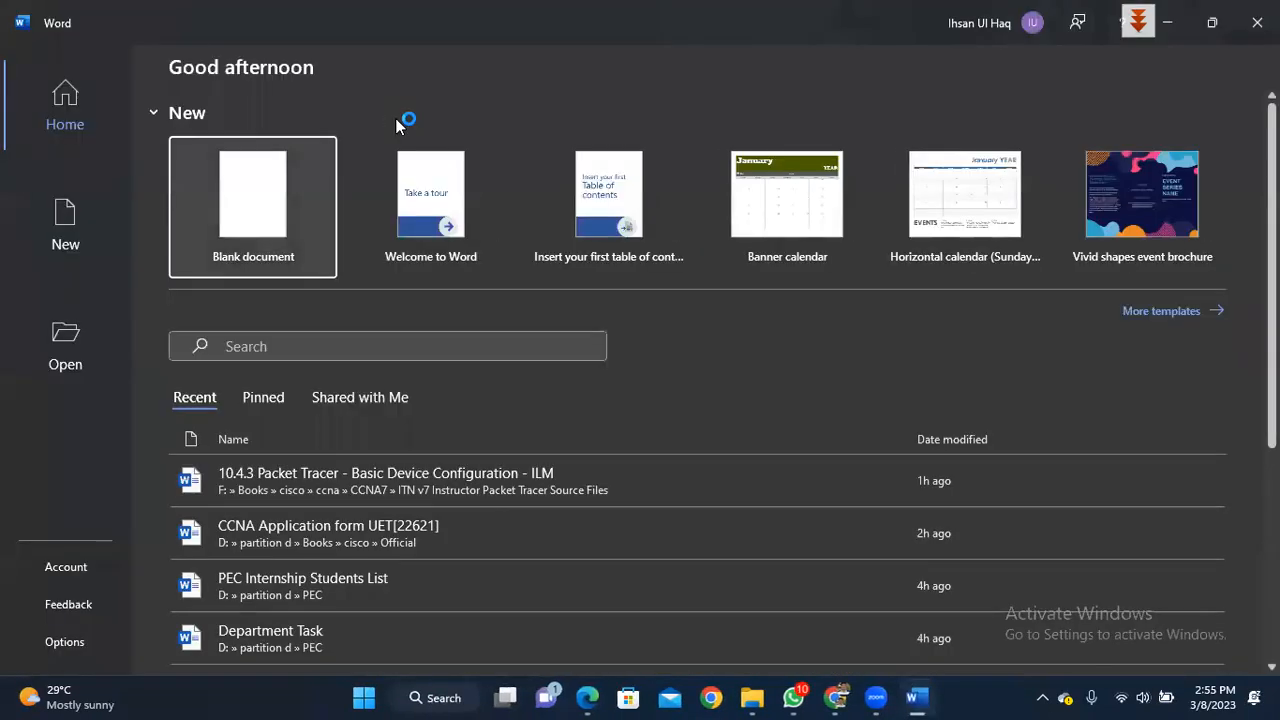
pyautogui.click(253, 180)
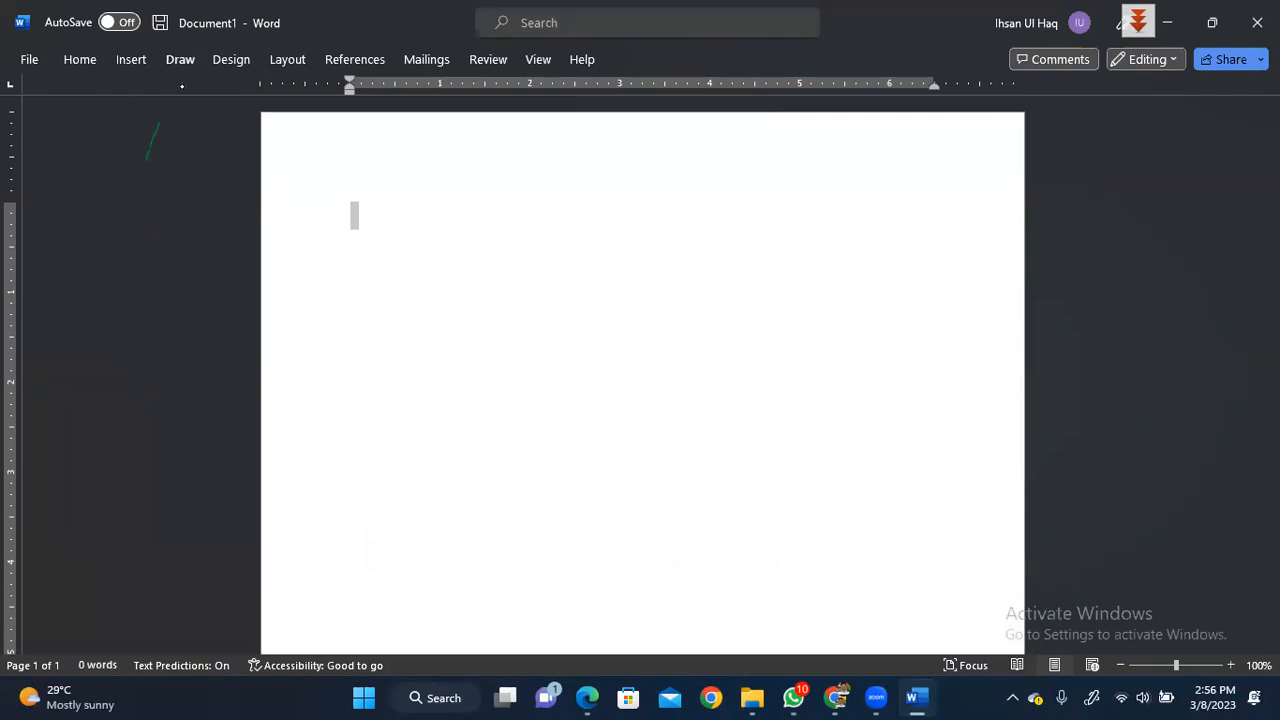
# - Draw test ink strokes, erase the green ink, and switch to the blue pen
pyautogui.moveTo(367, 188); pyautogui.dragTo(375, 214)
pyautogui.moveTo(445, 180); pyautogui.dragTo(438, 210)
pyautogui.moveTo(468, 188)
pyautogui.mouseDown()
pyautogui.moveTo(456, 196)
pyautogui.moveTo(468, 205)
pyautogui.mouseUp()
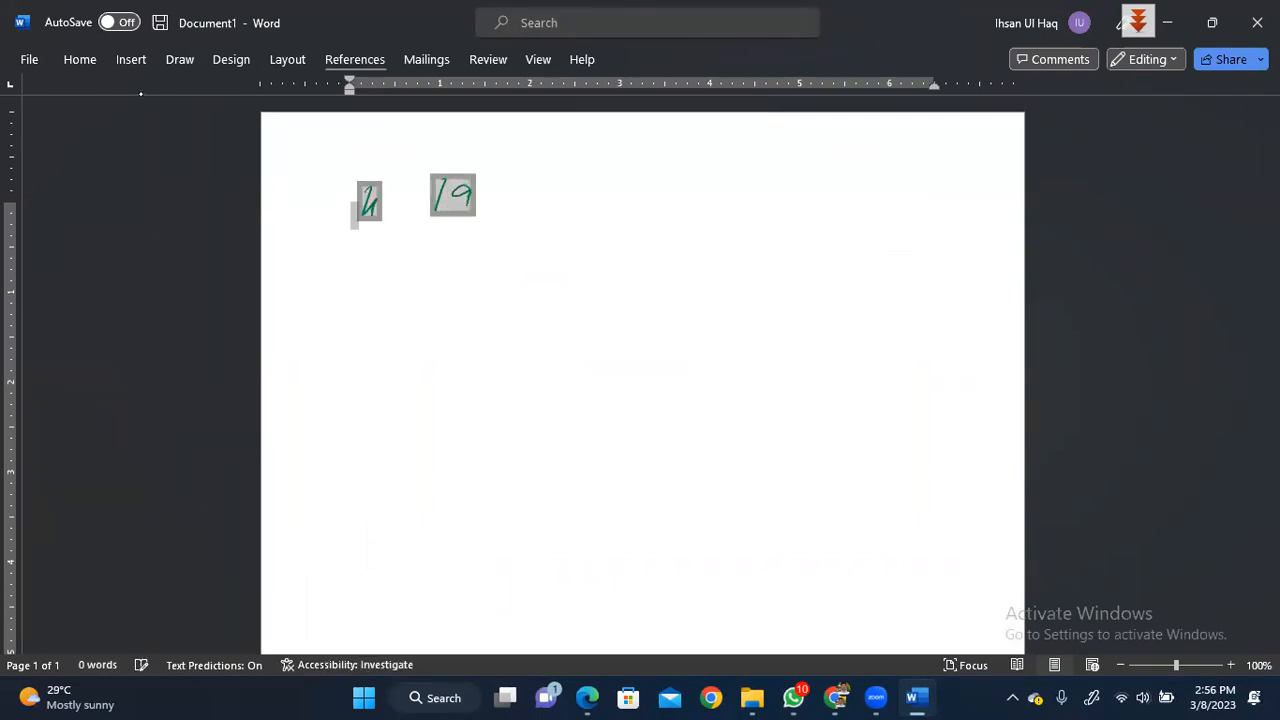
pyautogui.click(180, 59)
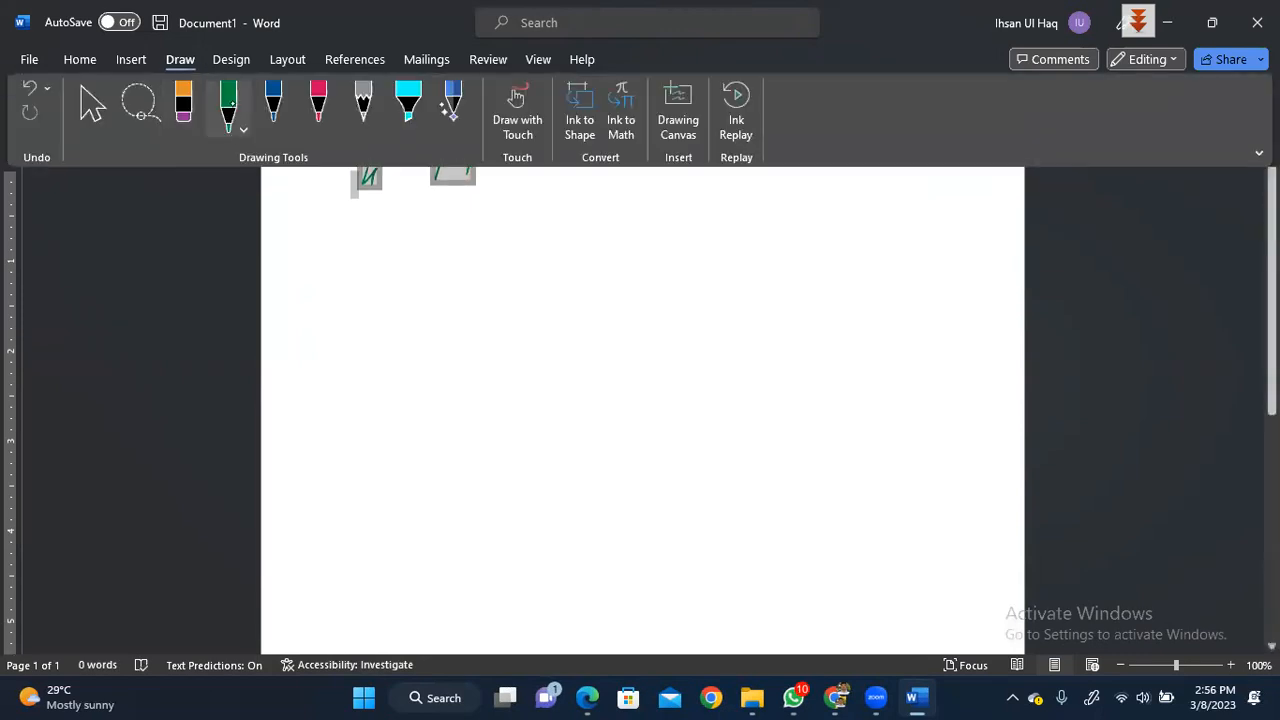
pyautogui.click(183, 108)
pyautogui.press('Delete')
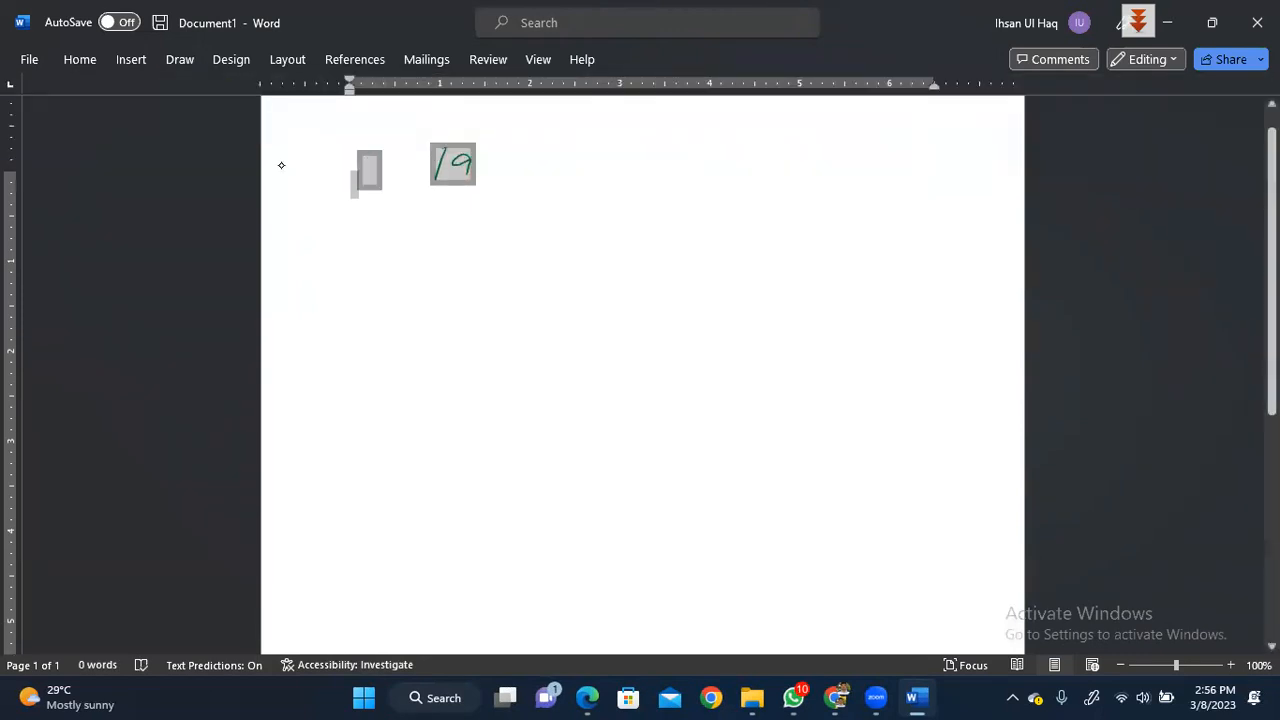
pyautogui.click(189, 62)
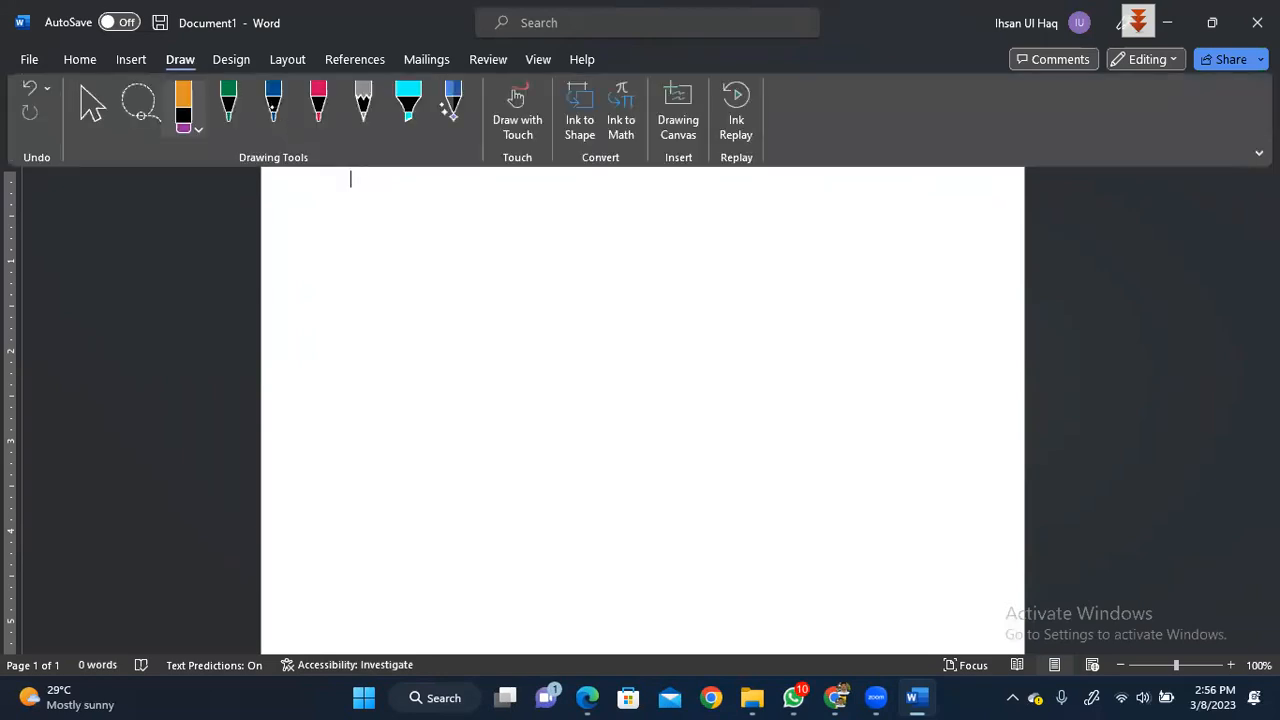
pyautogui.click(279, 100)
# - Handwrite the first address, 192.168.0 with a /24 prefix, near the page top
pyautogui.moveTo(434, 204); pyautogui.dragTo(424, 217)
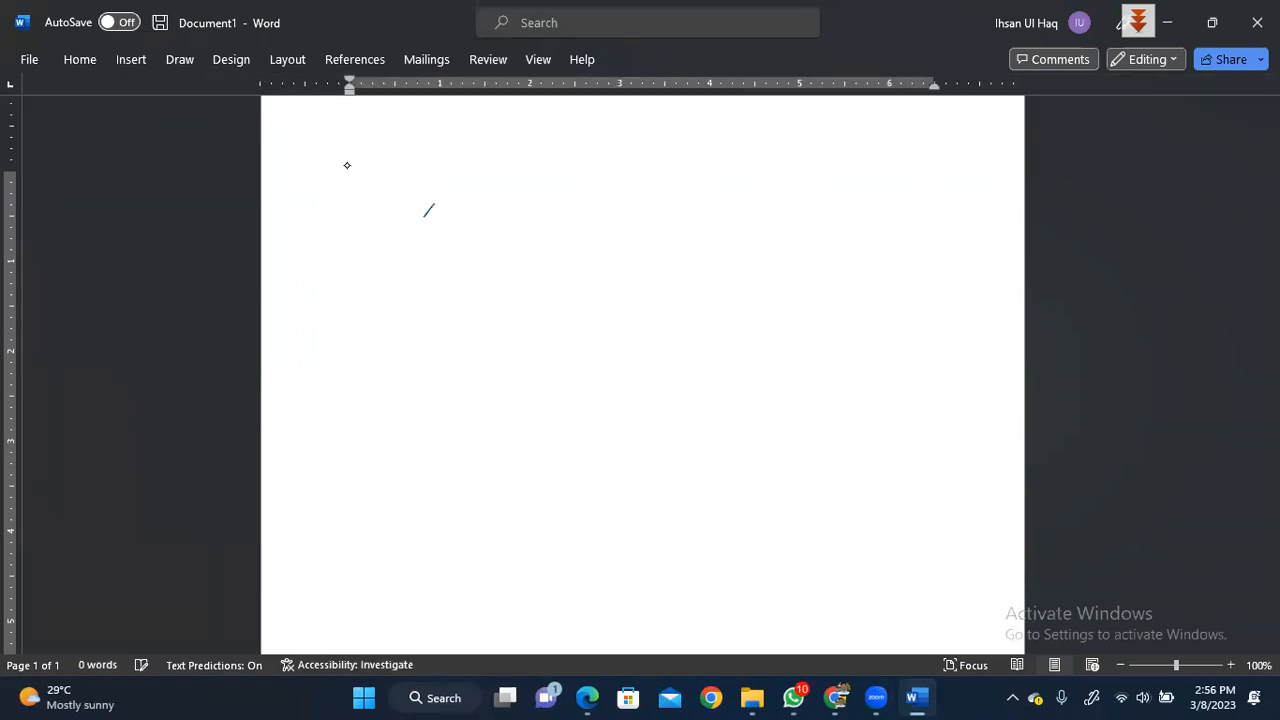
pyautogui.moveTo(408, 139); pyautogui.dragTo(399, 166)
pyautogui.moveTo(426, 139); pyautogui.dragTo(427, 166)
pyautogui.moveTo(440, 145)
pyautogui.mouseDown()
pyautogui.moveTo(456, 163)
pyautogui.moveTo(488, 156)
pyautogui.mouseUp()
pyautogui.click(467, 153)
pyautogui.moveTo(516, 134)
pyautogui.mouseDown()
pyautogui.moveTo(508, 158)
pyautogui.moveTo(533, 137)
pyautogui.moveTo(590, 142)
pyautogui.moveTo(670, 176)
pyautogui.mouseUp()
pyautogui.click(558, 153)
pyautogui.click(621, 156)
pyautogui.moveTo(687, 147); pyautogui.dragTo(706, 162)
pyautogui.moveTo(722, 138)
pyautogui.mouseDown()
pyautogui.moveTo(717, 154)
pyautogui.moveTo(736, 160)
pyautogui.mouseUp()
pyautogui.moveTo(728, 145); pyautogui.dragTo(727, 176)
# - Handwrite the second address, 192.168.1.4/24, below the first
pyautogui.moveTo(391, 246)
pyautogui.mouseDown()
pyautogui.moveTo(384, 268)
pyautogui.moveTo(464, 259)
pyautogui.mouseUp()
pyautogui.moveTo(501, 241); pyautogui.dragTo(492, 267)
pyautogui.moveTo(533, 241); pyautogui.dragTo(530, 253)
pyautogui.moveTo(556, 244)
pyautogui.mouseDown()
pyautogui.moveTo(548, 268)
pyautogui.moveTo(556, 244)
pyautogui.moveTo(609, 272)
pyautogui.moveTo(674, 262)
pyautogui.mouseUp()
pyautogui.click(575, 259)
pyautogui.click(632, 260)
pyautogui.moveTo(685, 247); pyautogui.dragTo(681, 271)
pyautogui.moveTo(727, 232)
pyautogui.mouseDown()
pyautogui.moveTo(706, 274)
pyautogui.moveTo(752, 262)
pyautogui.mouseUp()
pyautogui.moveTo(768, 236)
pyautogui.mouseDown()
pyautogui.moveTo(757, 257)
pyautogui.moveTo(775, 256)
pyautogui.mouseUp()
pyautogui.moveTo(779, 235); pyautogui.dragTo(776, 283)
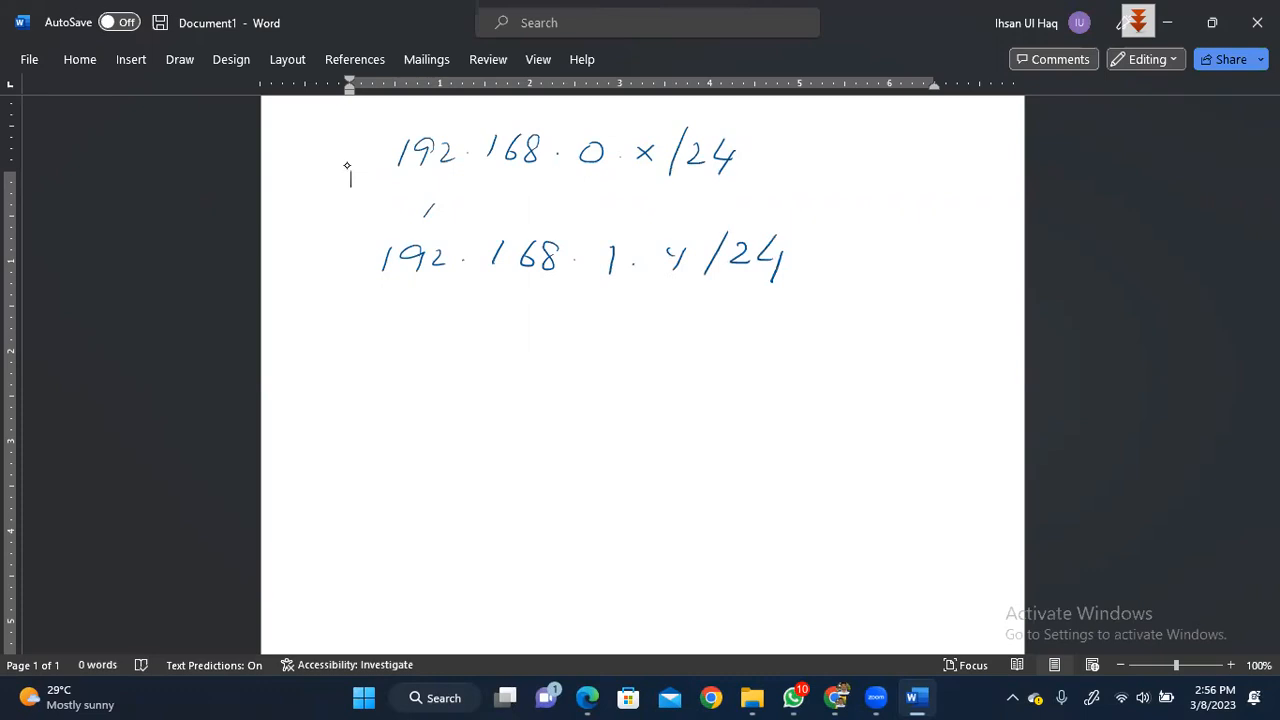
# - Bracket both addresses and underline their network parts, 192.168.0 and 192.168.1
pyautogui.moveTo(408, 122)
pyautogui.mouseDown()
pyautogui.moveTo(372, 134)
pyautogui.moveTo(348, 284)
pyautogui.moveTo(388, 288)
pyautogui.mouseUp()
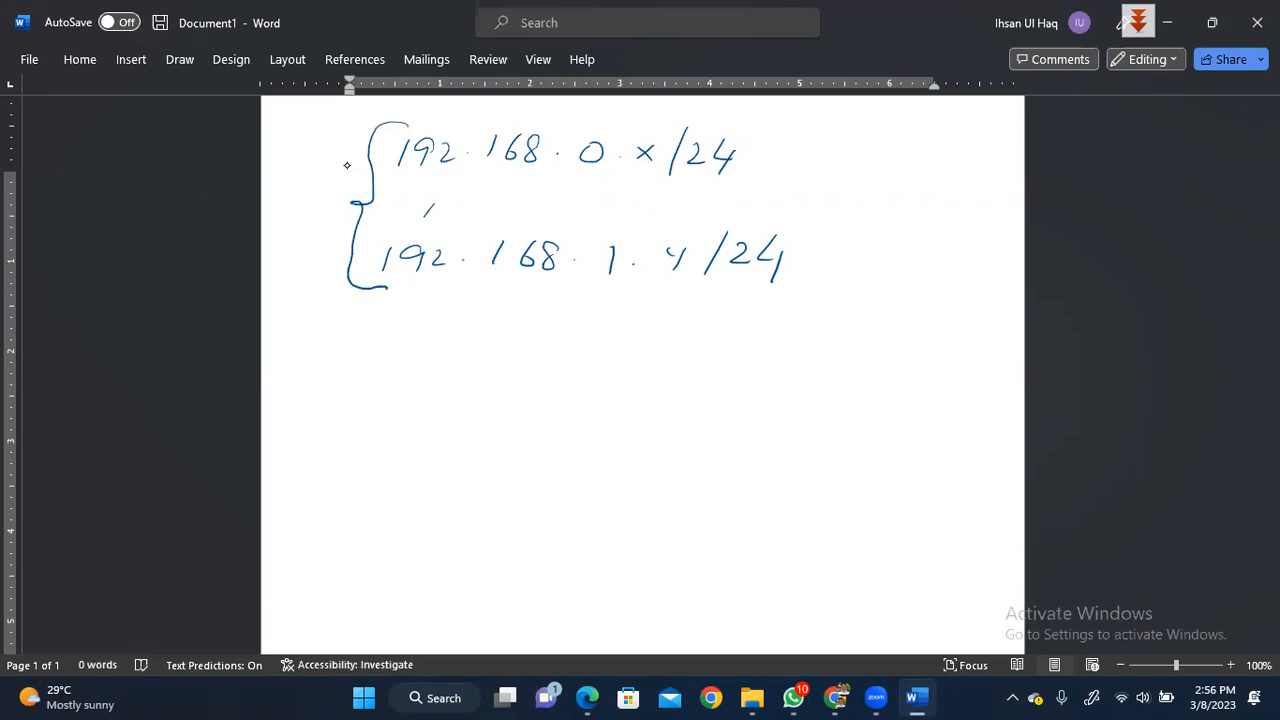
pyautogui.moveTo(384, 164)
pyautogui.mouseDown()
pyautogui.moveTo(488, 187)
pyautogui.moveTo(592, 187)
pyautogui.moveTo(611, 166)
pyautogui.mouseUp()
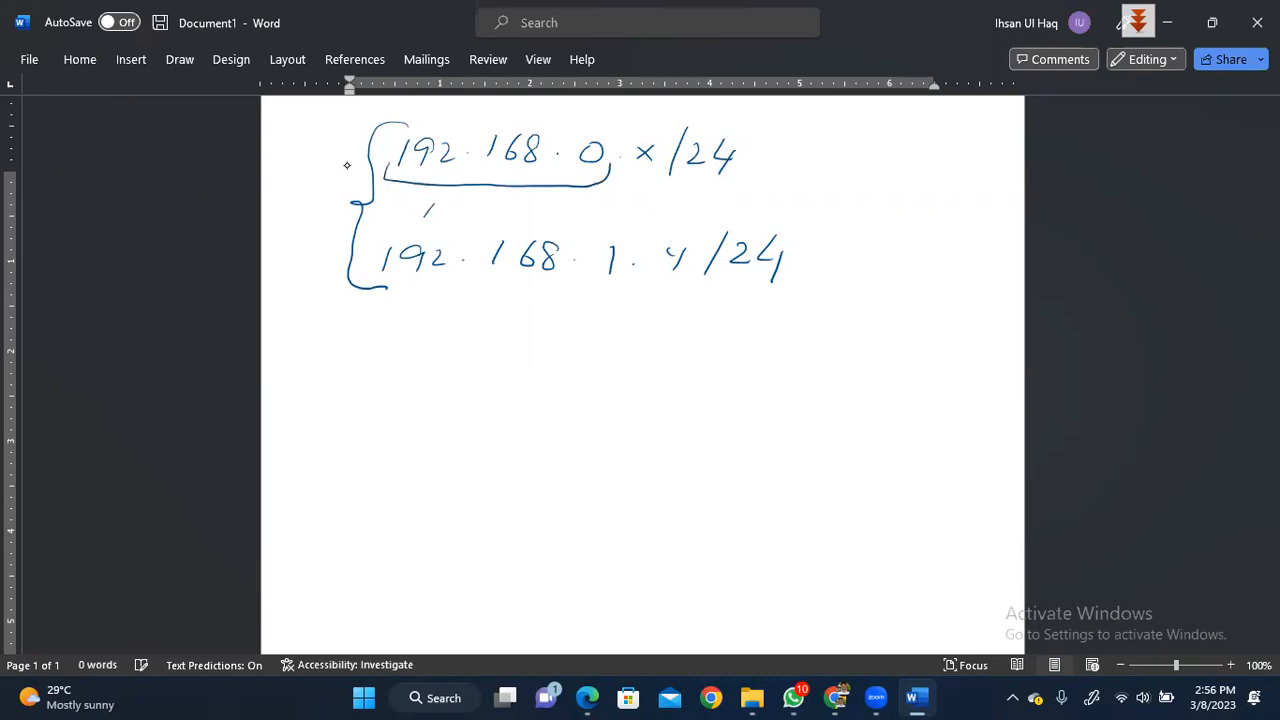
pyautogui.moveTo(618, 266)
pyautogui.mouseDown()
pyautogui.moveTo(592, 289)
pyautogui.moveTo(504, 293)
pyautogui.moveTo(403, 284)
pyautogui.moveTo(368, 263)
pyautogui.mouseUp()
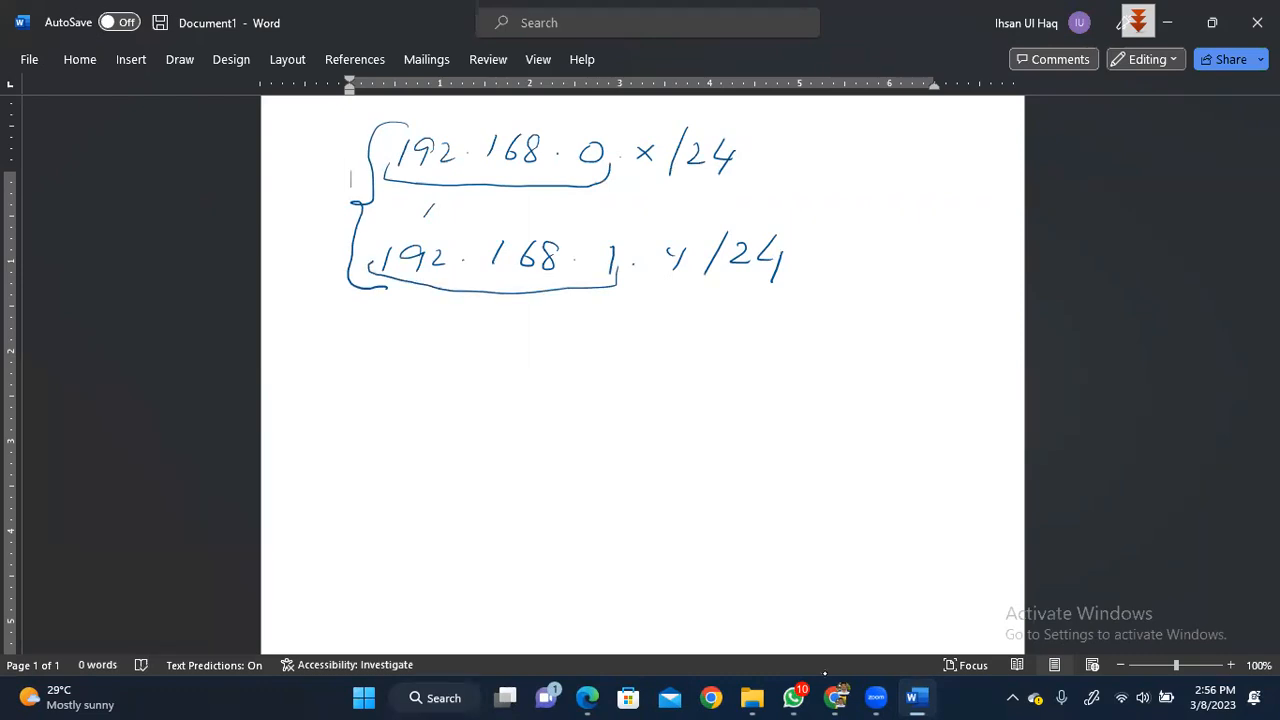
# - Briefly show and hide the Chrome wireless lab window, then bring the Edge lab PDF forward
pyautogui.moveTo(825, 673)
pyautogui.moveTo(836, 697)
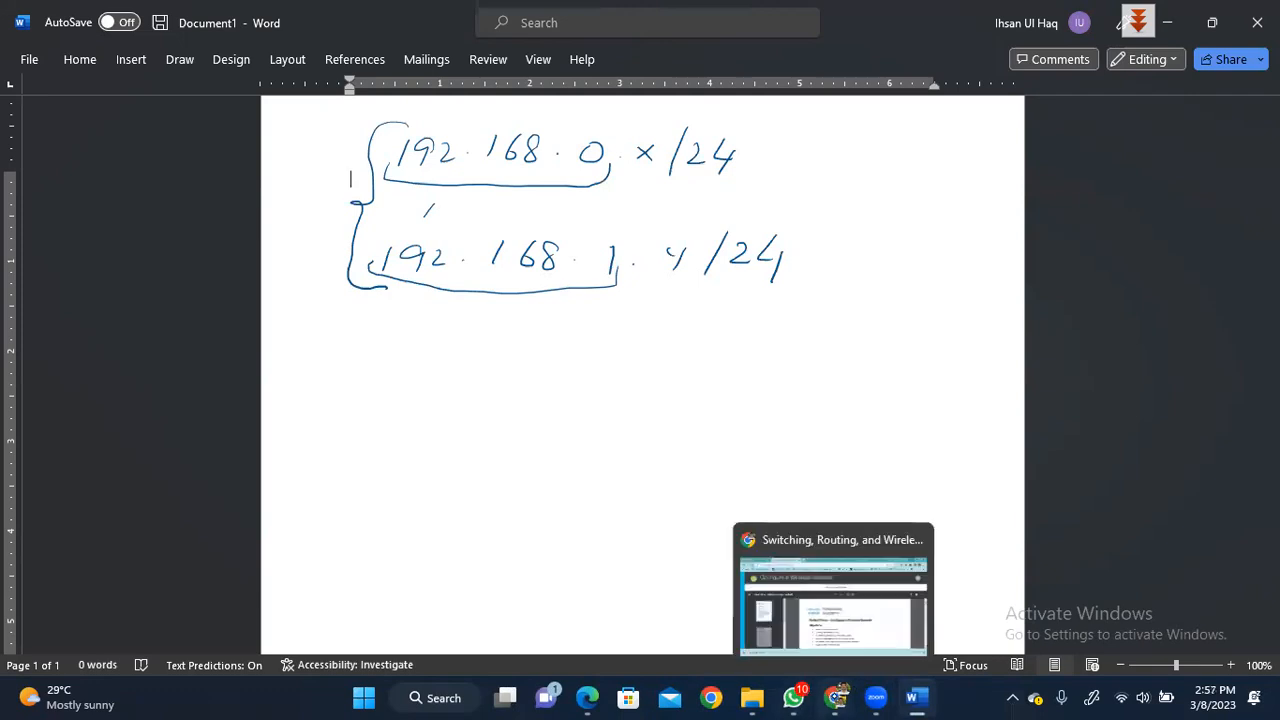
pyautogui.click(830, 622)
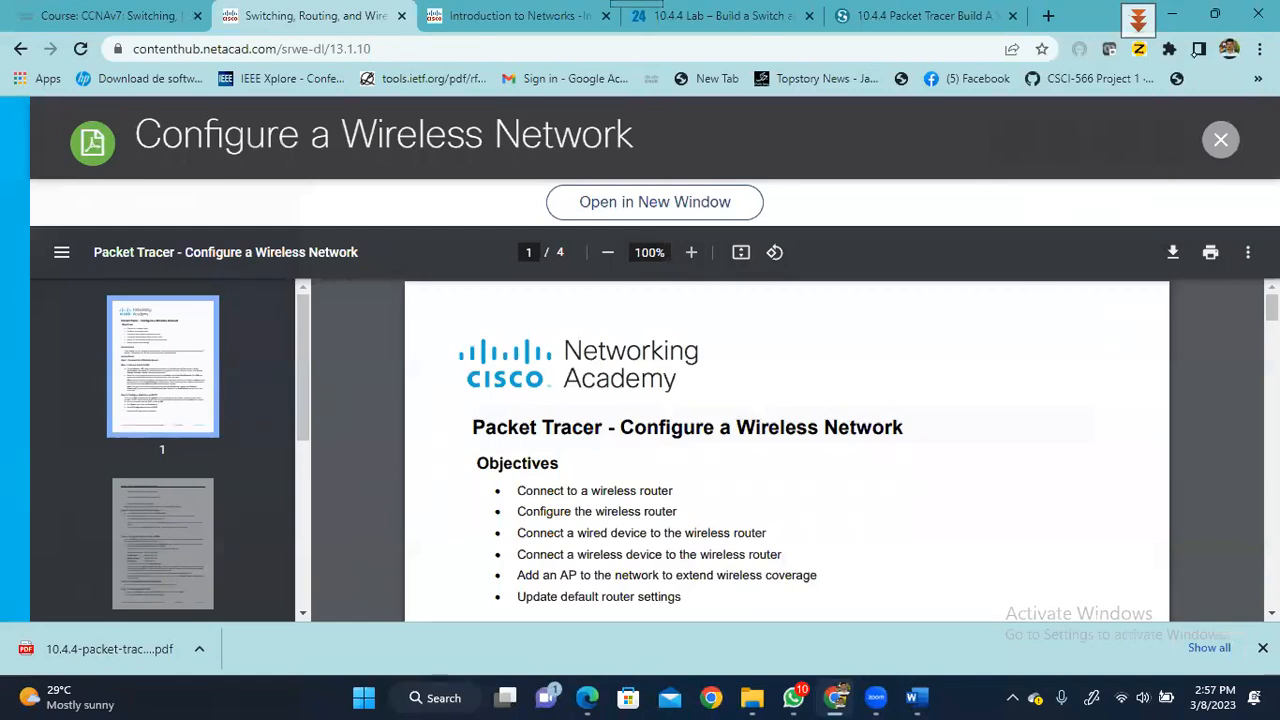
pyautogui.click(1172, 15)
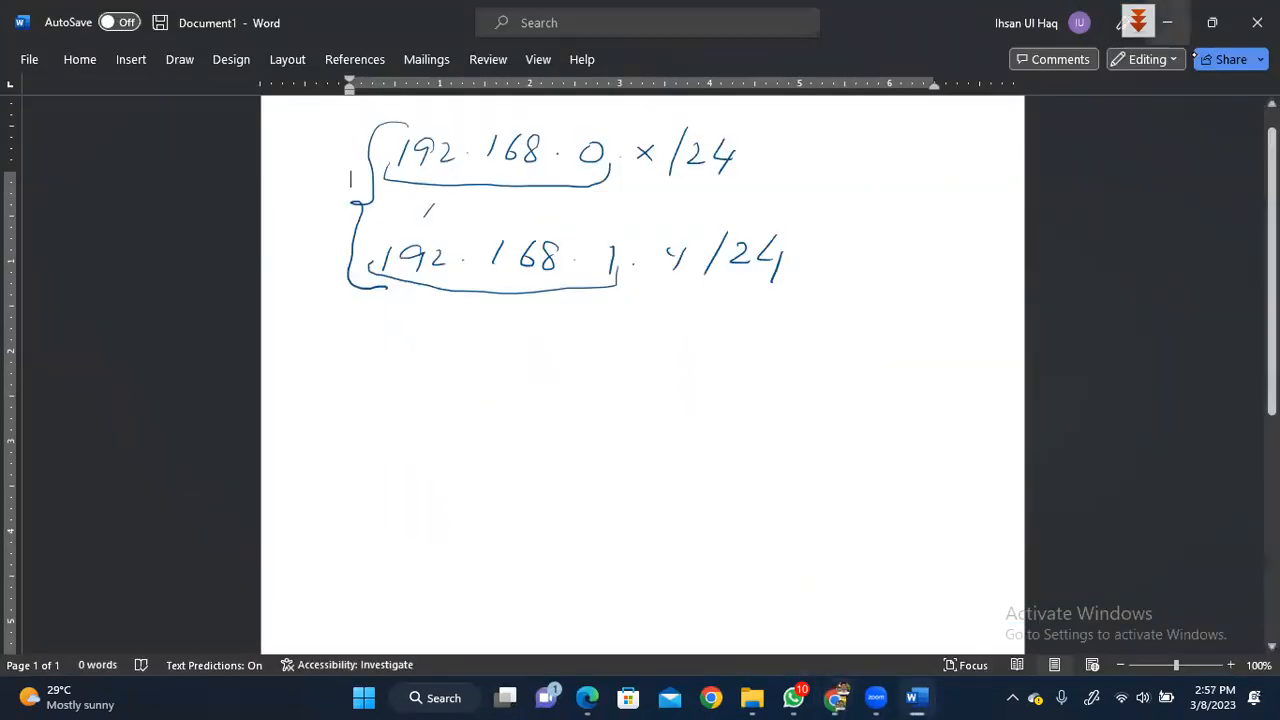
pyautogui.moveTo(836, 697)
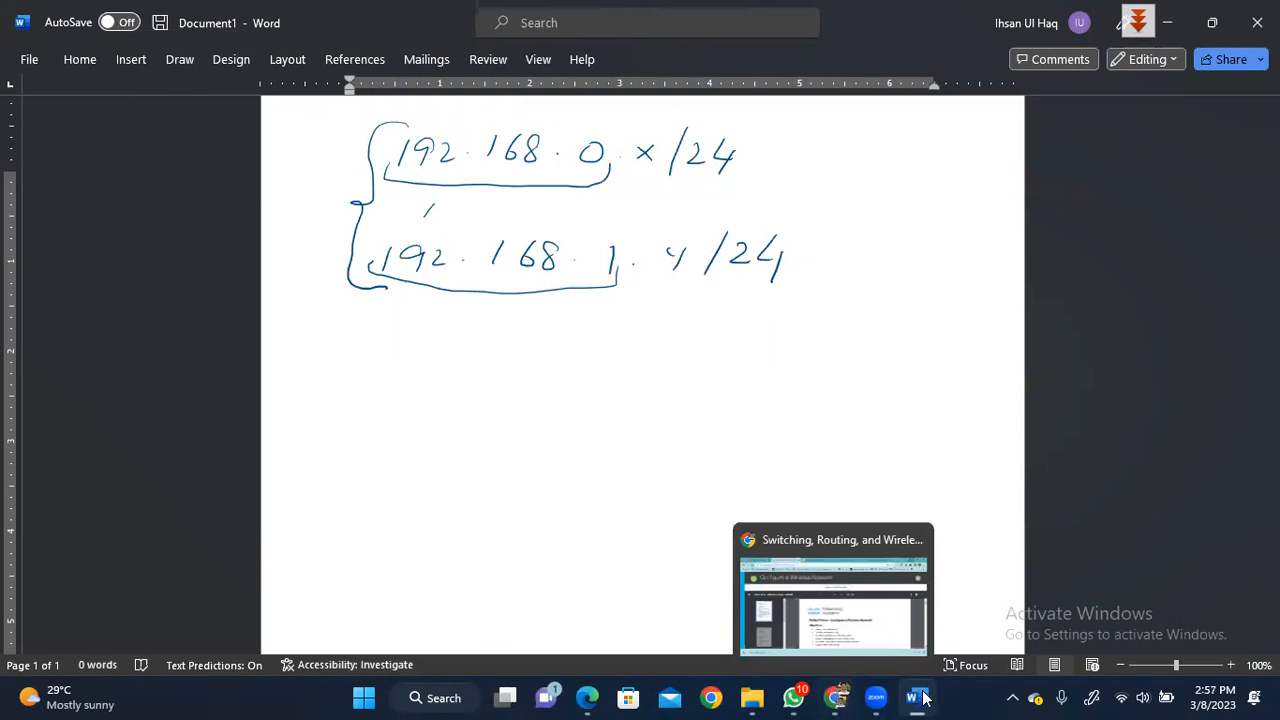
pyautogui.moveTo(922, 697)
pyautogui.moveTo(752, 697)
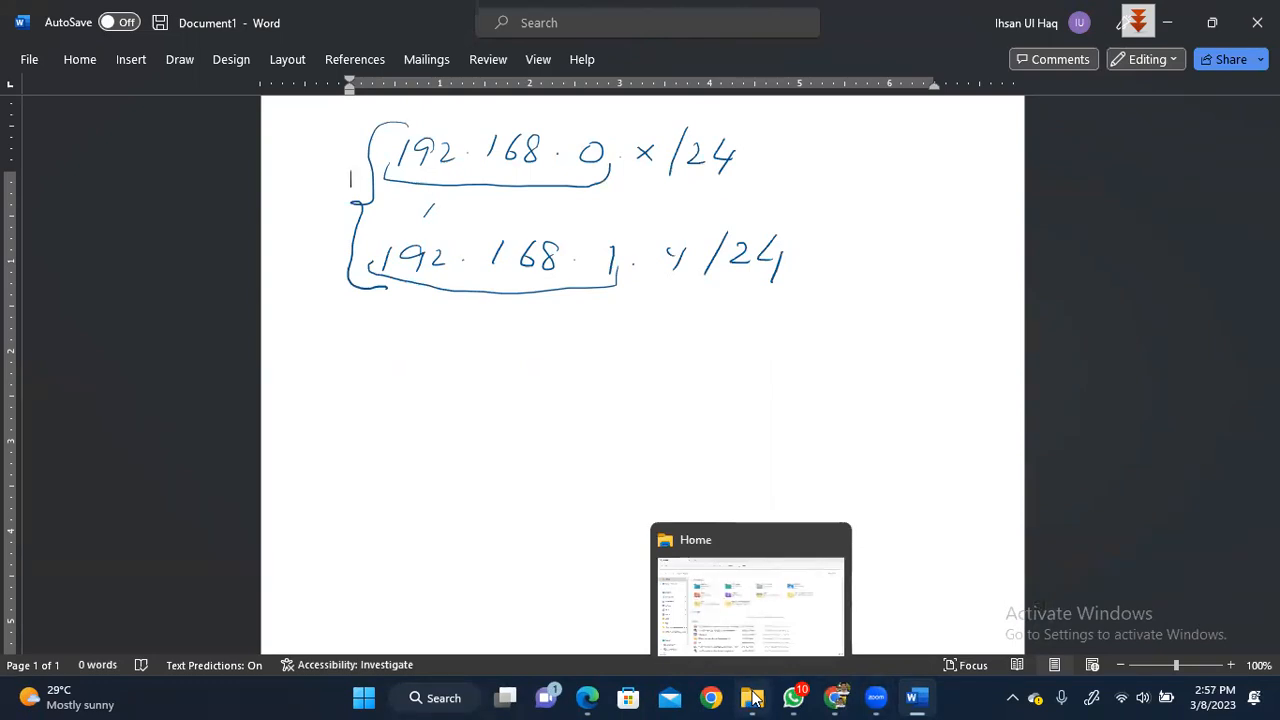
pyautogui.click(590, 697)
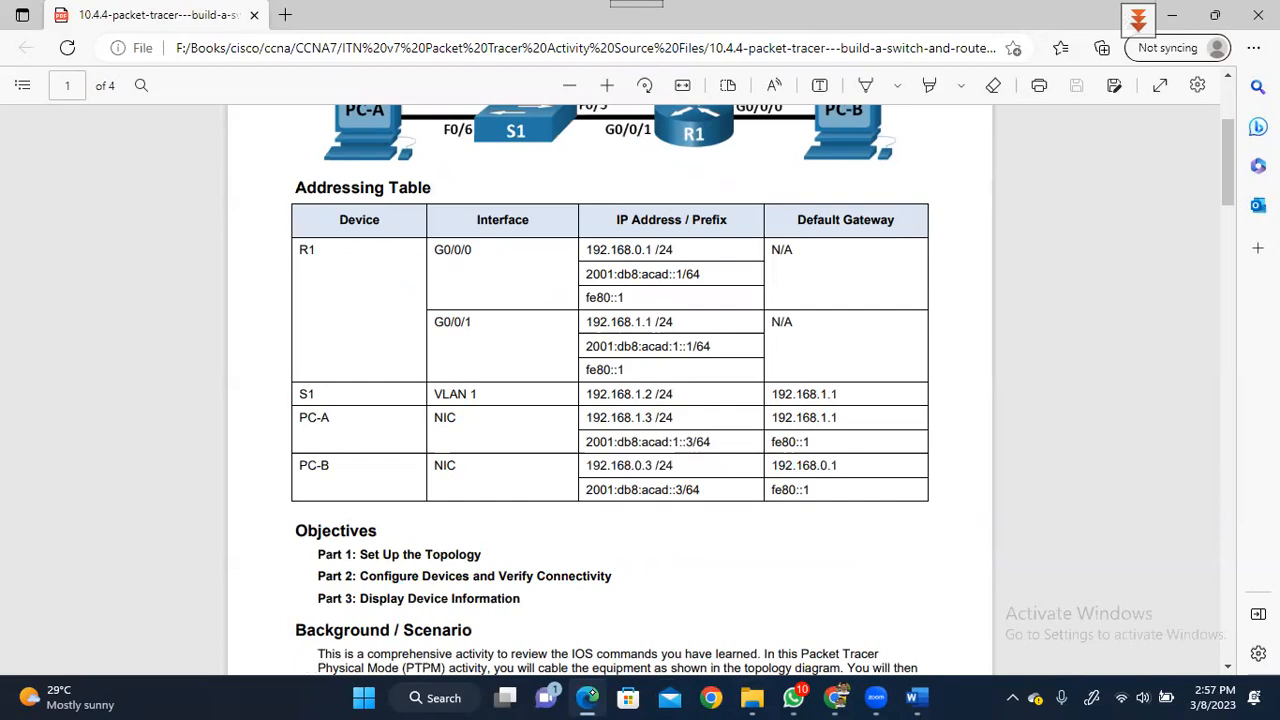
# - Scroll the PDF to page 2's Part 2 configuration instructions and open Windows search
pyautogui.scroll(-5, 610, 390)
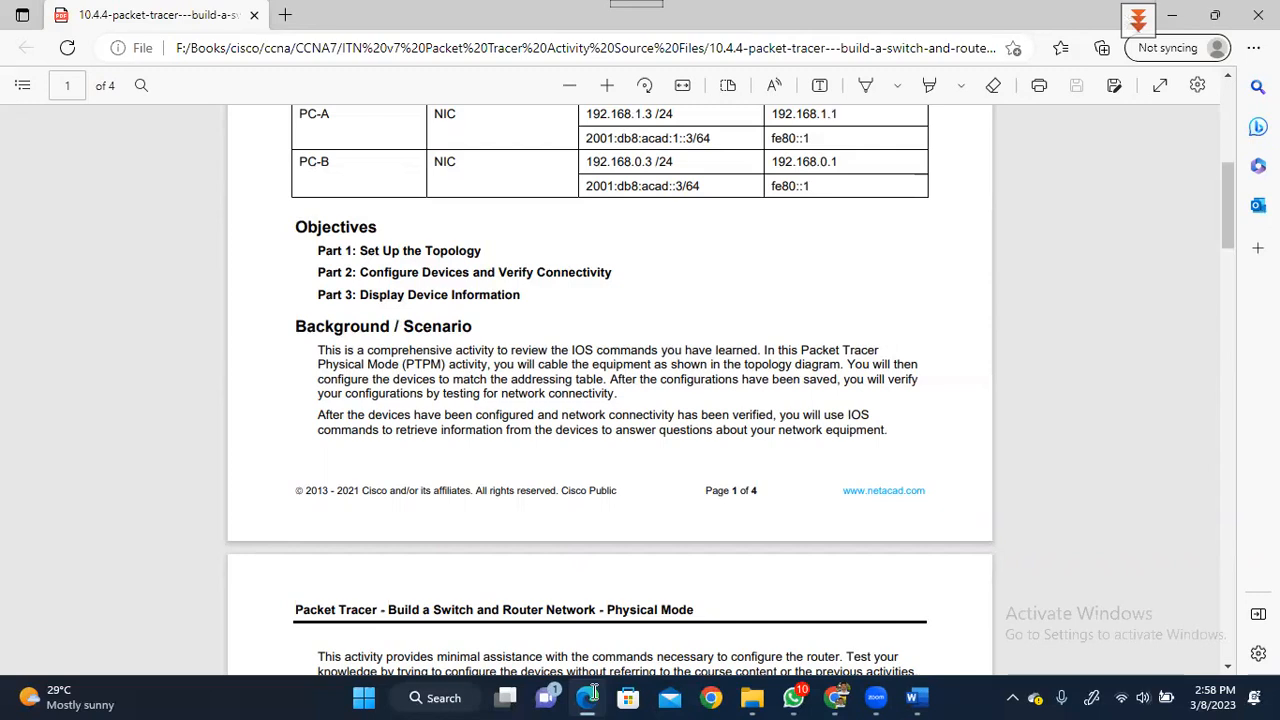
pyautogui.scroll(-5, 594, 692)
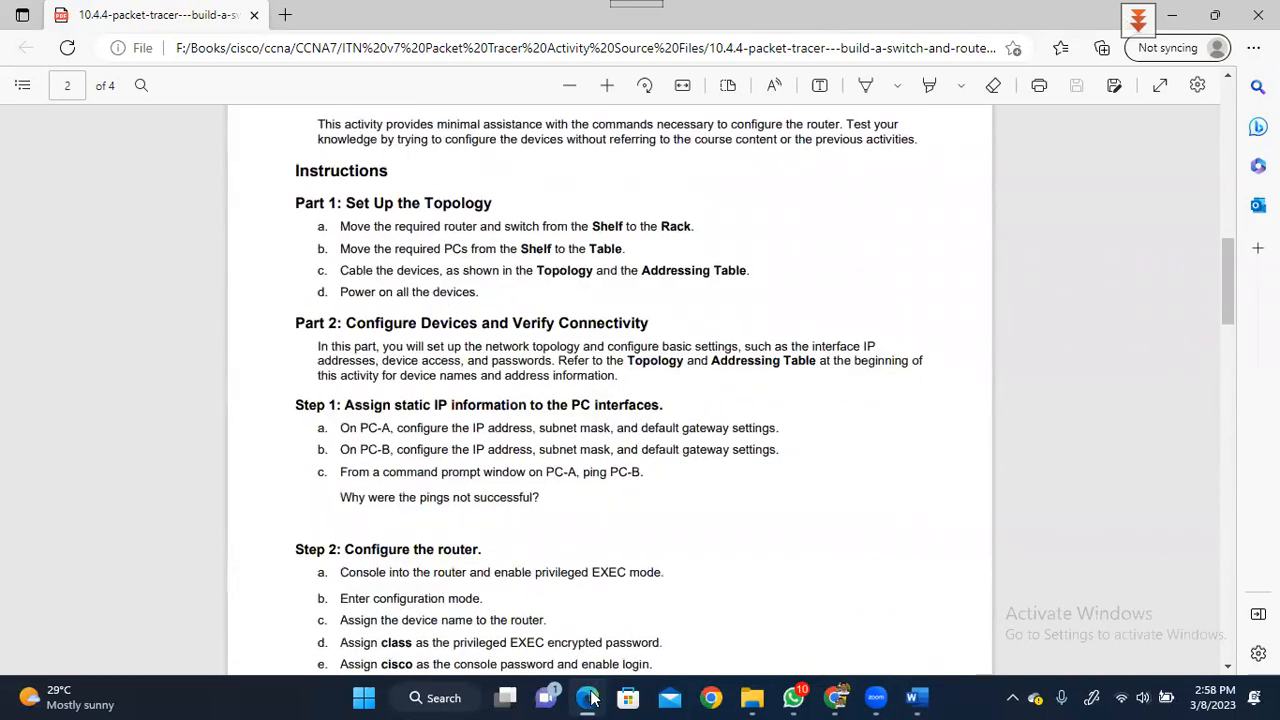
pyautogui.click(427, 697)
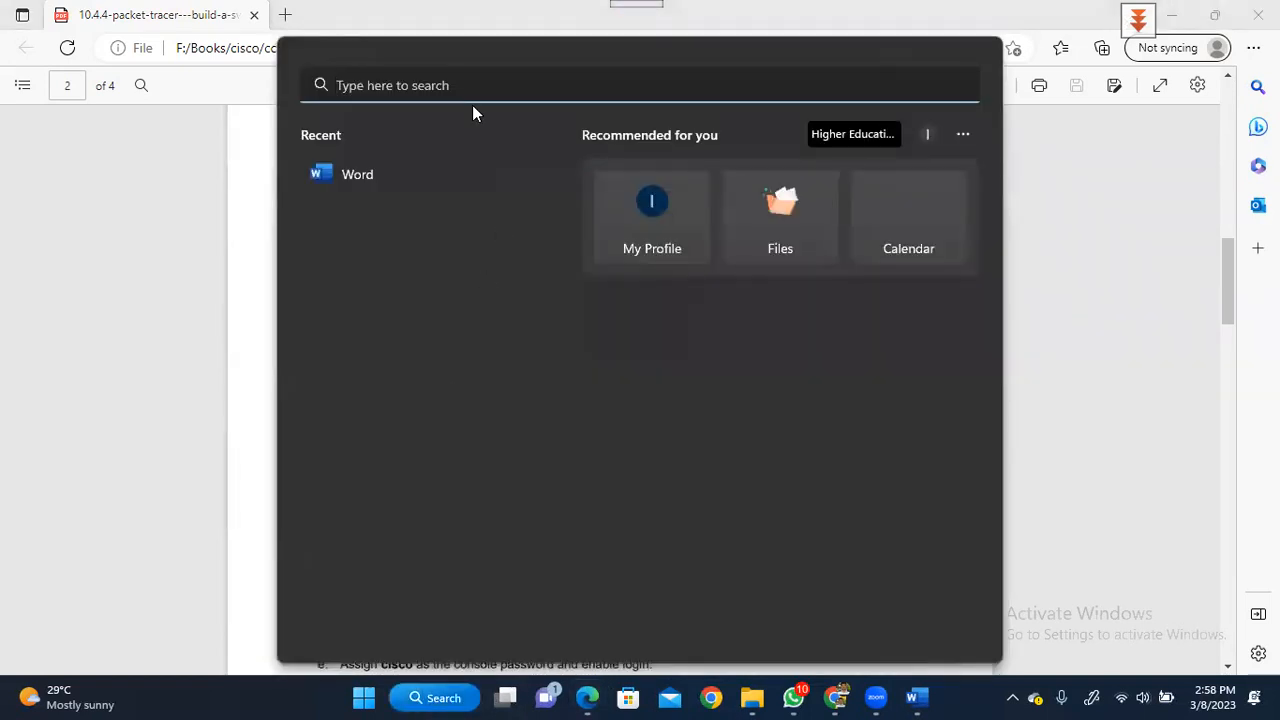
# - Search for 'packet' and launch Cisco Packet Tracer from the best match
pyautogui.write('pack')
pyautogui.write('et')
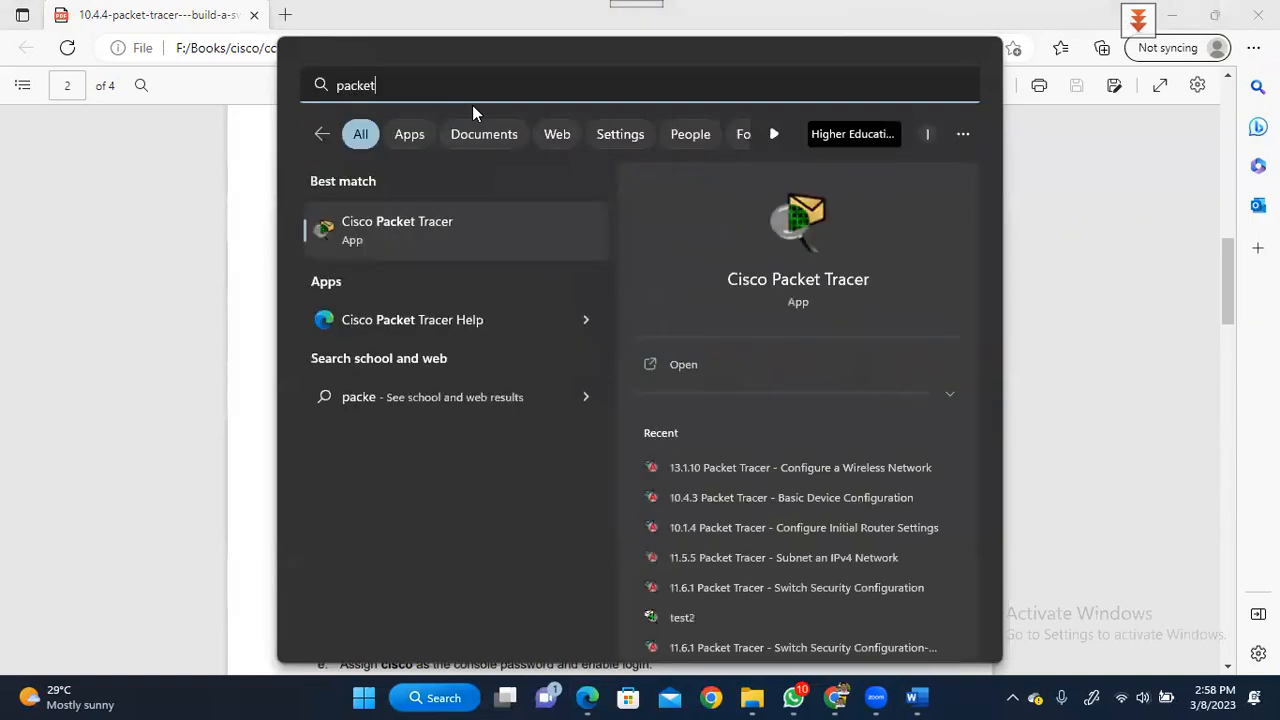
pyautogui.click(435, 224)
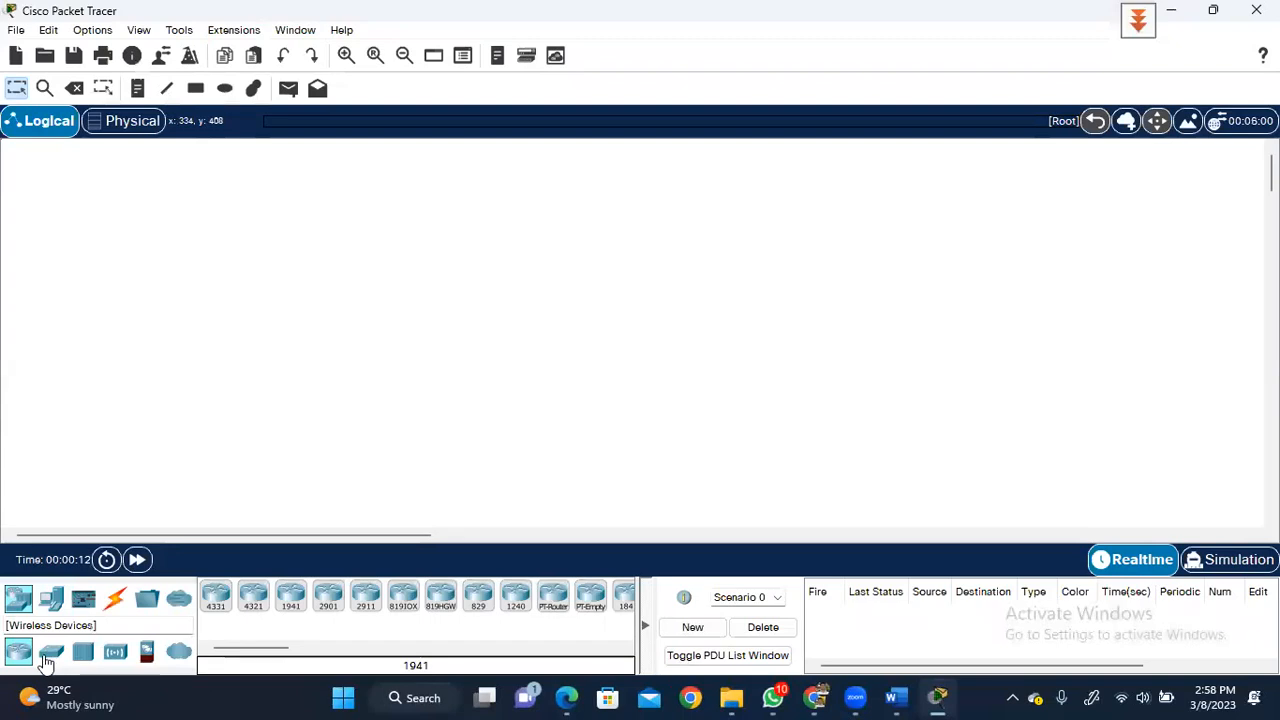
# - Place a 4331 router on the workspace and a 2960 switch to its left
pyautogui.moveTo(217, 596); pyautogui.dragTo(453, 279)
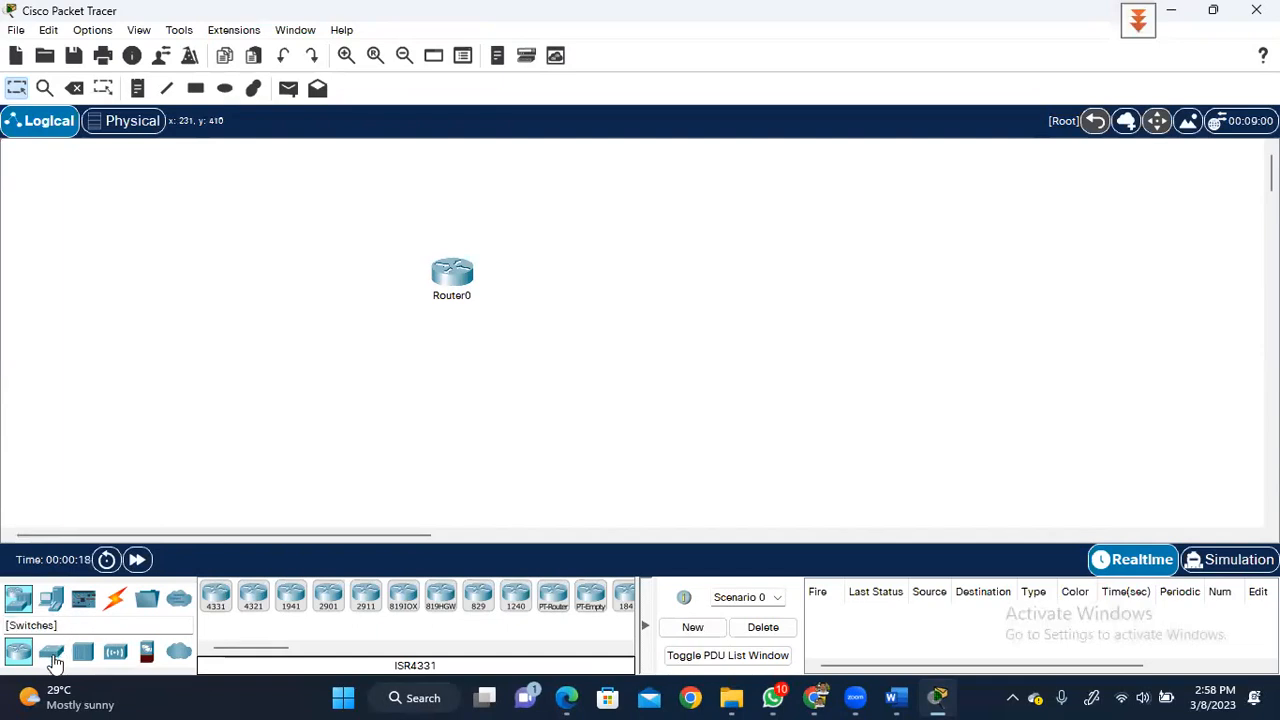
pyautogui.click(53, 656)
pyautogui.moveTo(216, 598); pyautogui.dragTo(290, 302)
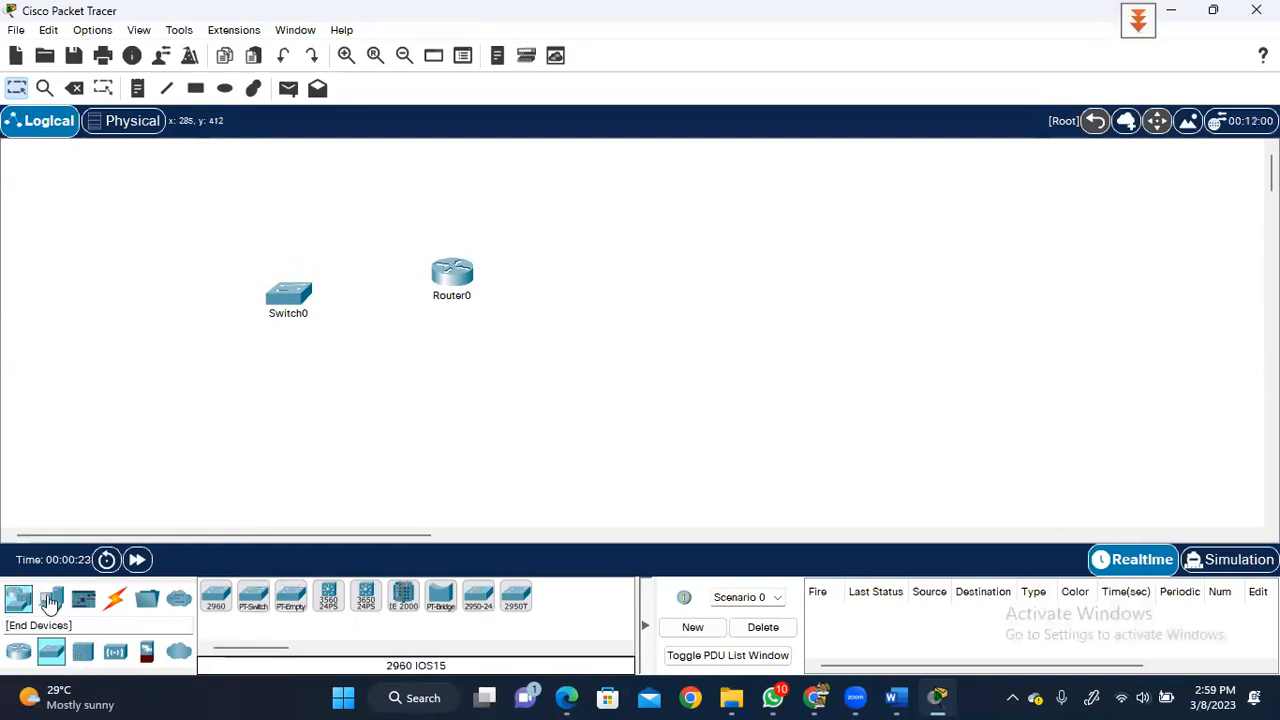
# - Add PC0 at the far left and PC1 right of the router, then nudge Switch0 up
pyautogui.click(50, 599)
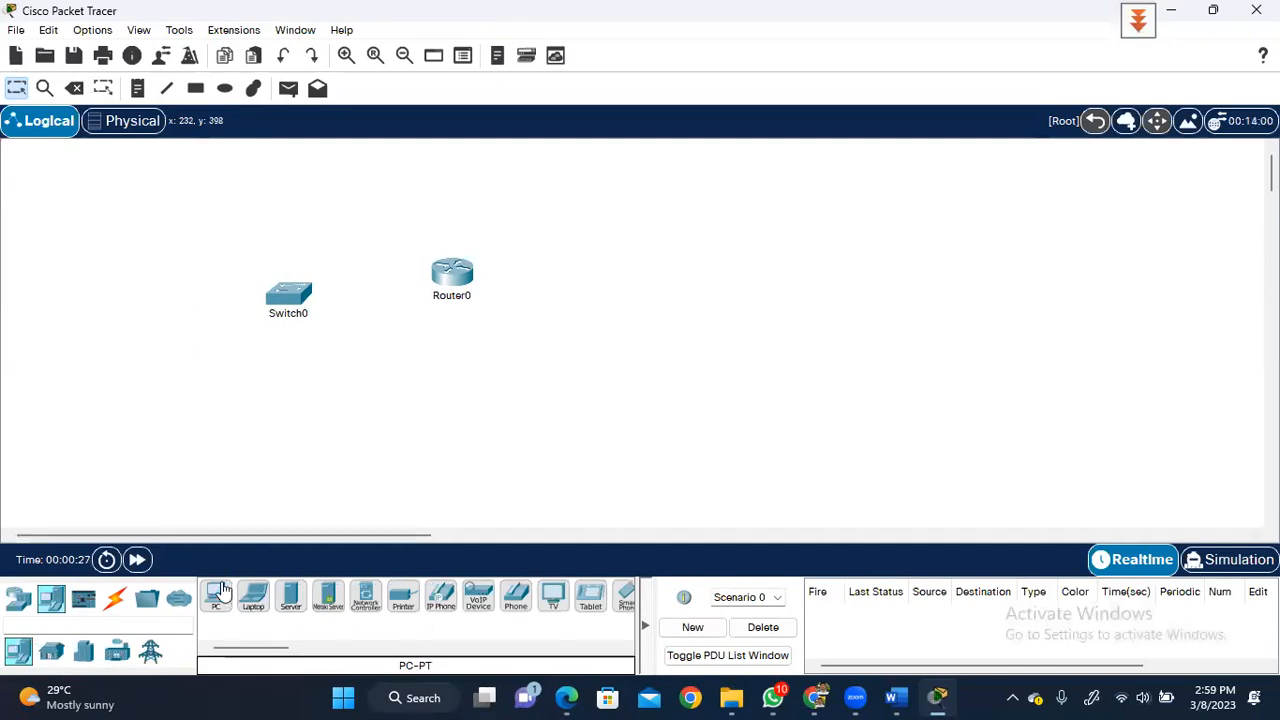
pyautogui.moveTo(216, 597); pyautogui.dragTo(178, 364)
pyautogui.moveTo(165, 259); pyautogui.dragTo(162, 283)
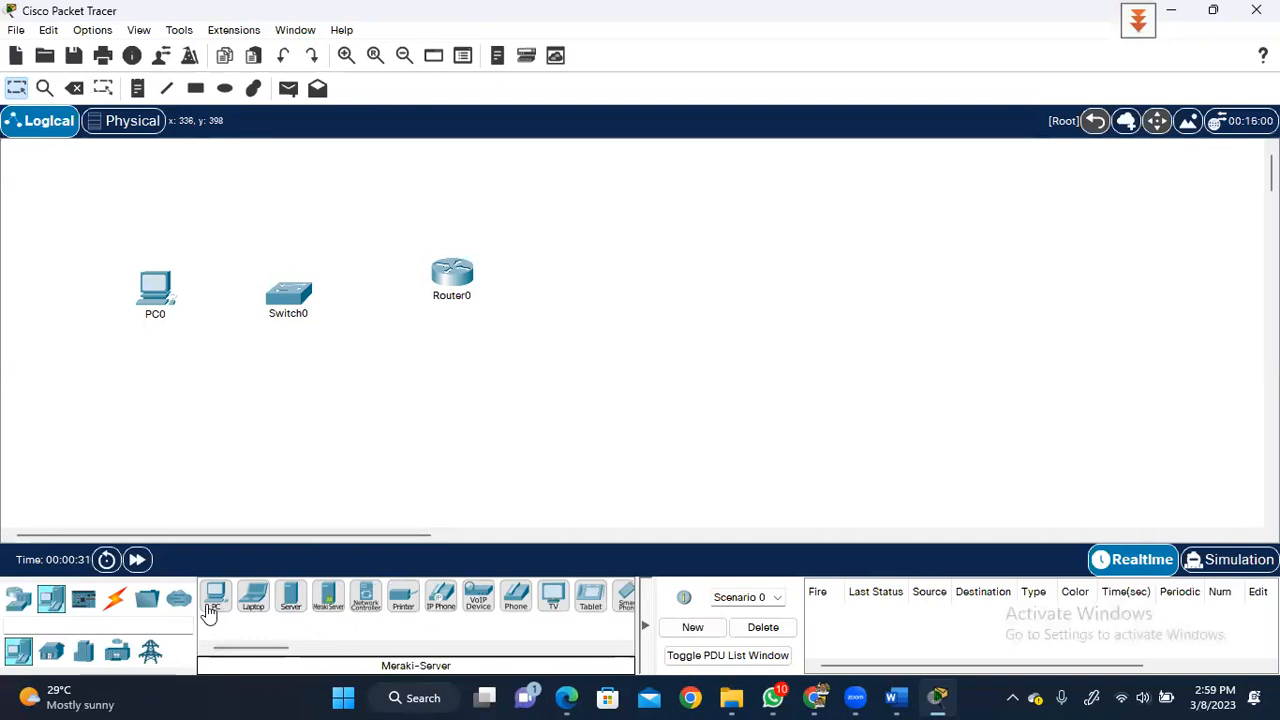
pyautogui.moveTo(212, 597); pyautogui.dragTo(487, 345)
pyautogui.moveTo(565, 287); pyautogui.dragTo(598, 280)
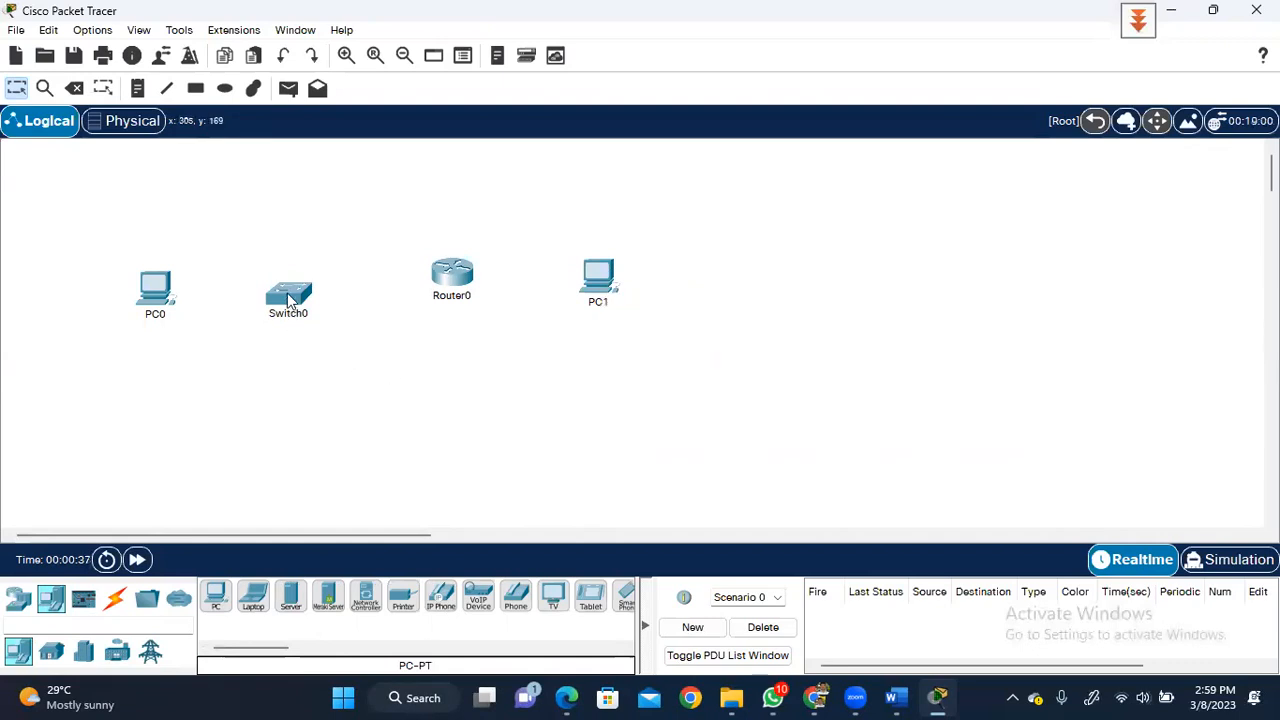
pyautogui.moveTo(288, 300); pyautogui.dragTo(282, 283)
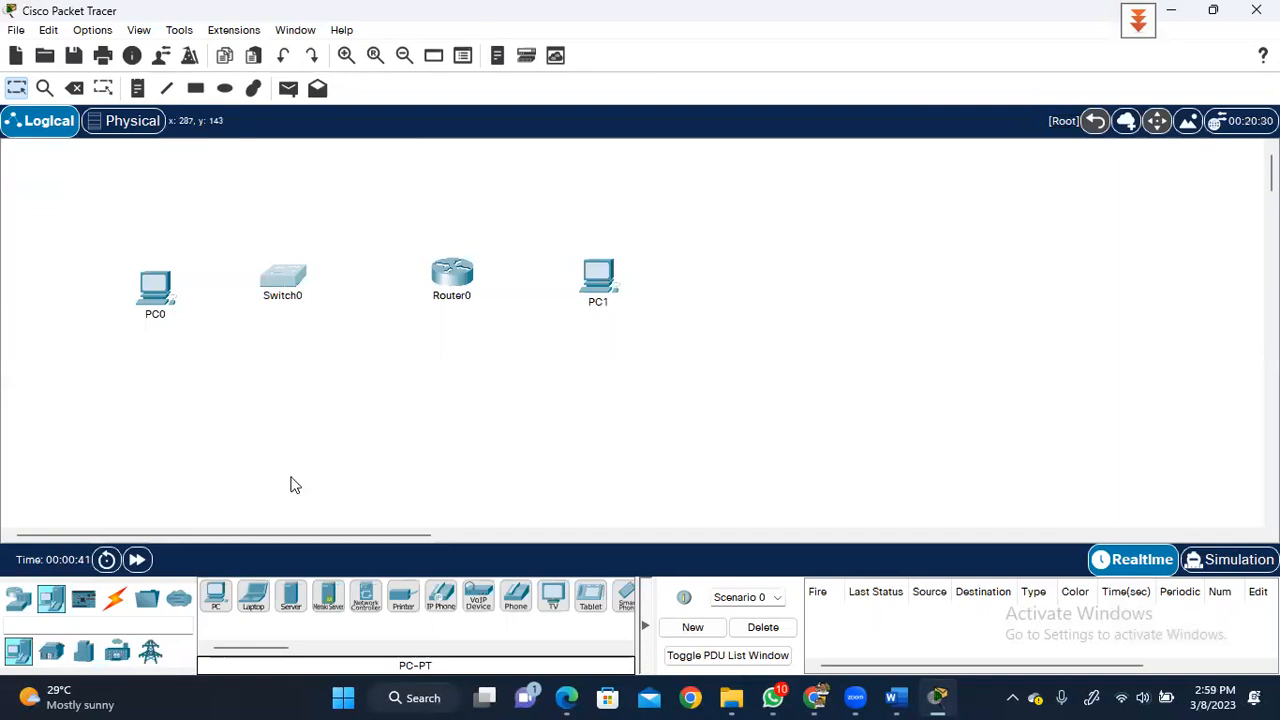
# - Link PC0's FastEthernet0 to Switch0's FastEthernet0/6 with a copper straight-through cable
pyautogui.click(117, 598)
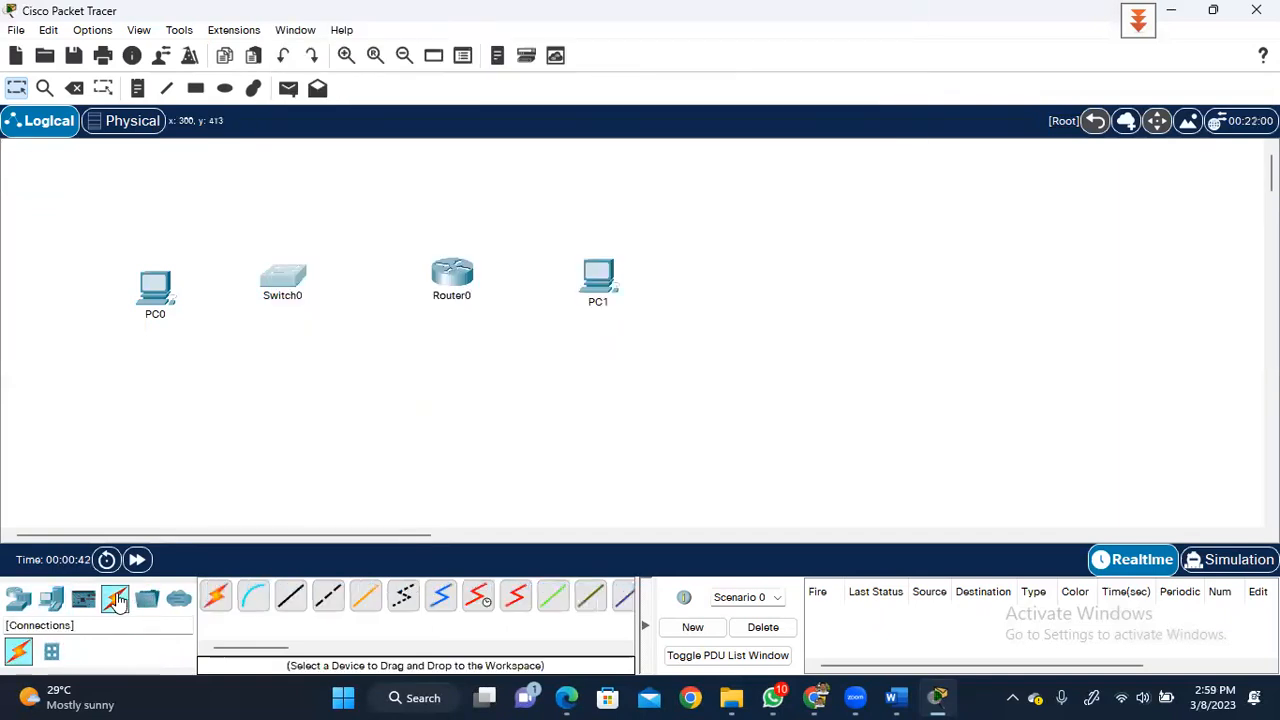
pyautogui.click(292, 604)
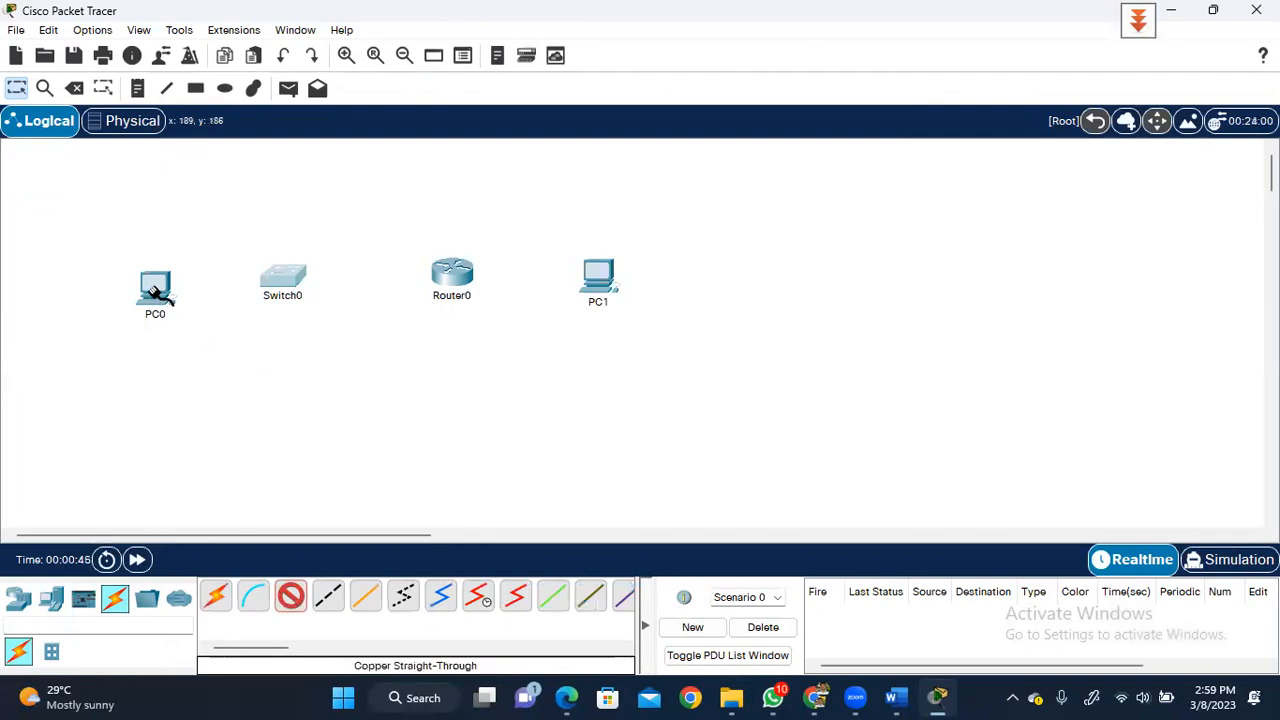
pyautogui.click(157, 295)
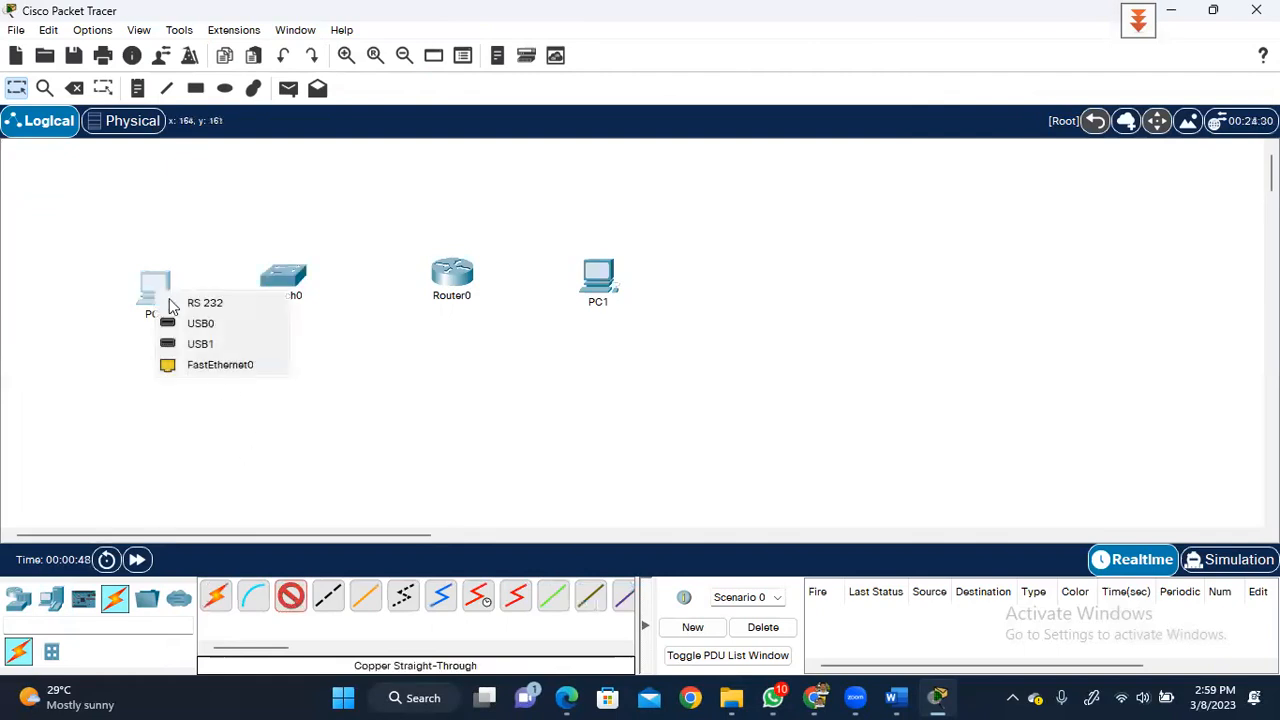
pyautogui.click(240, 370)
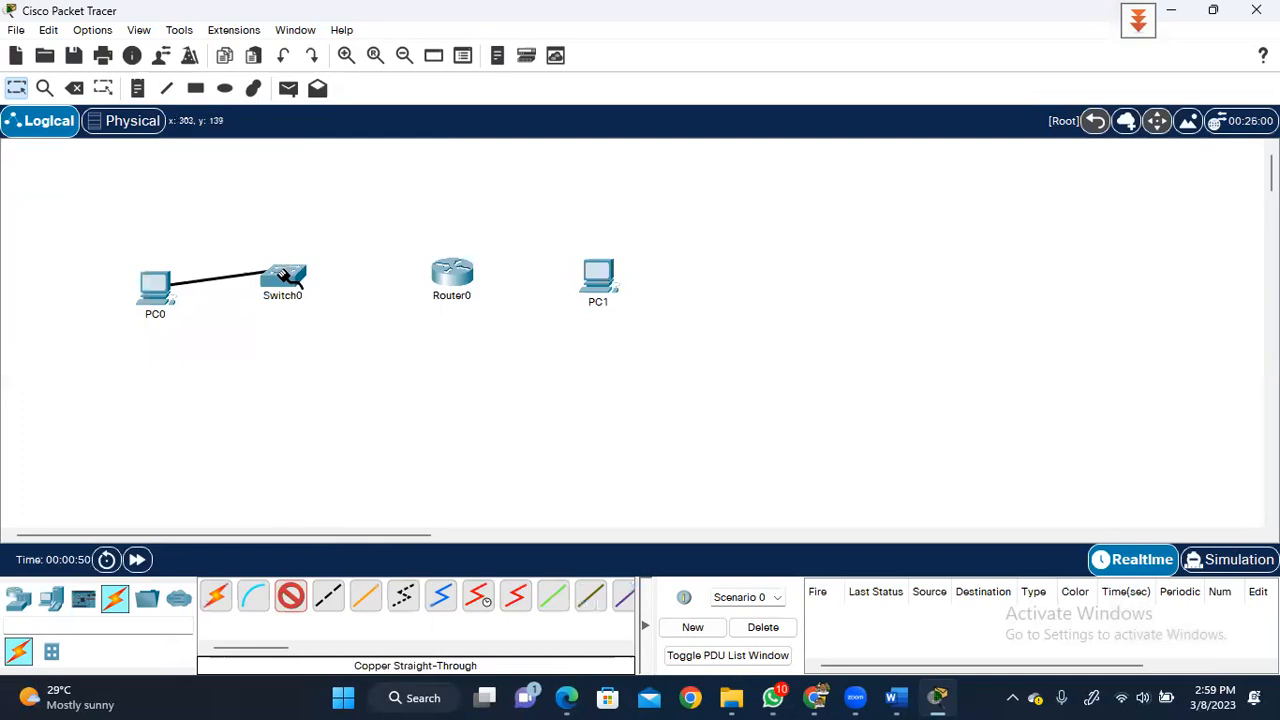
pyautogui.click(286, 279)
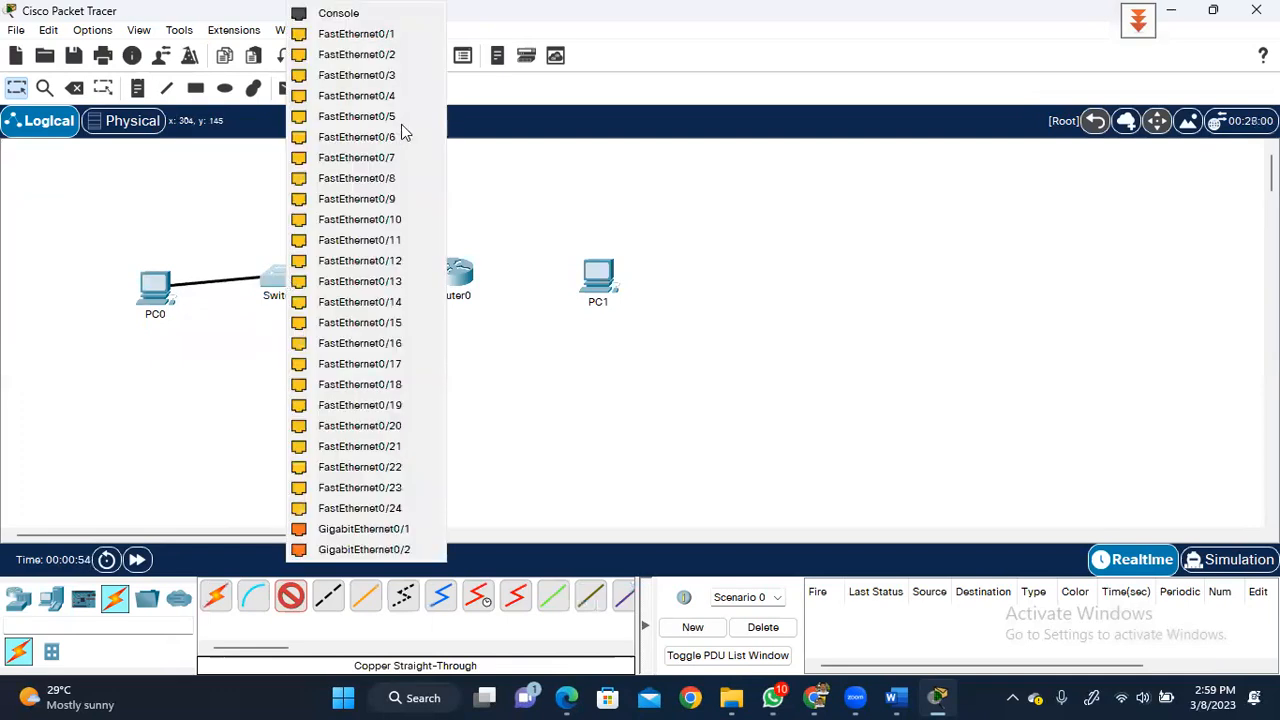
pyautogui.click(390, 137)
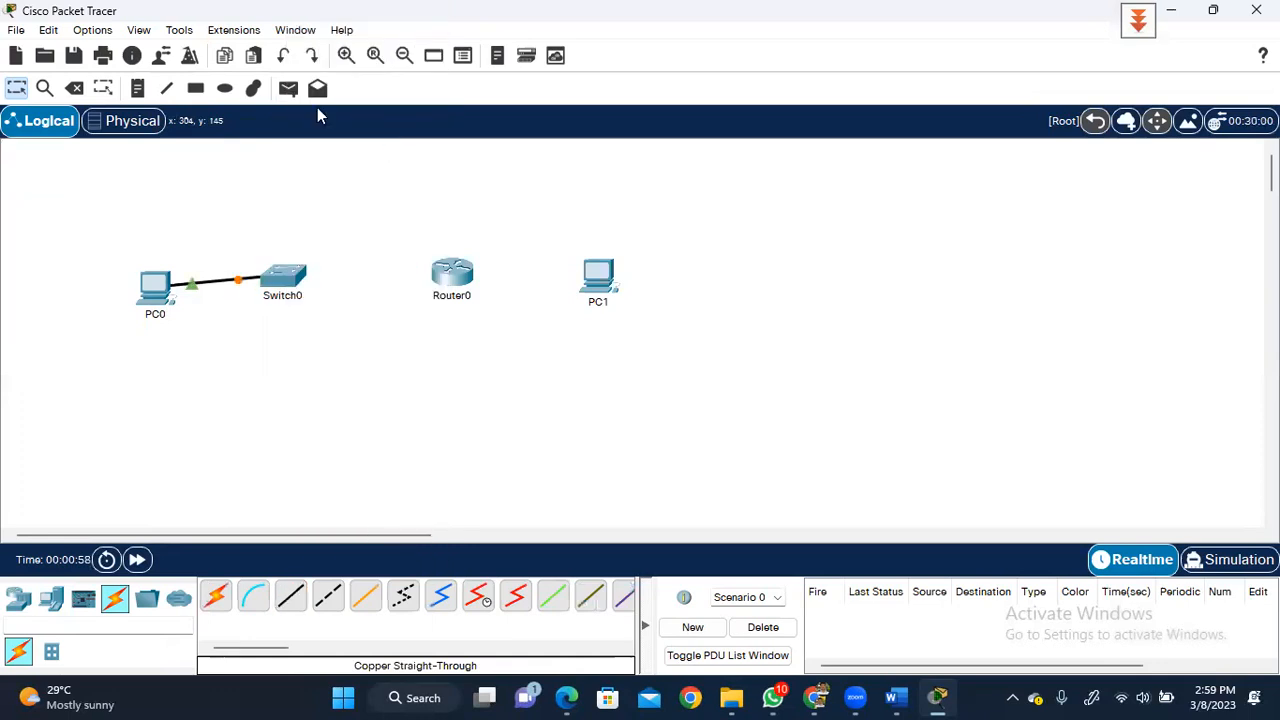
pyautogui.click(91, 33)
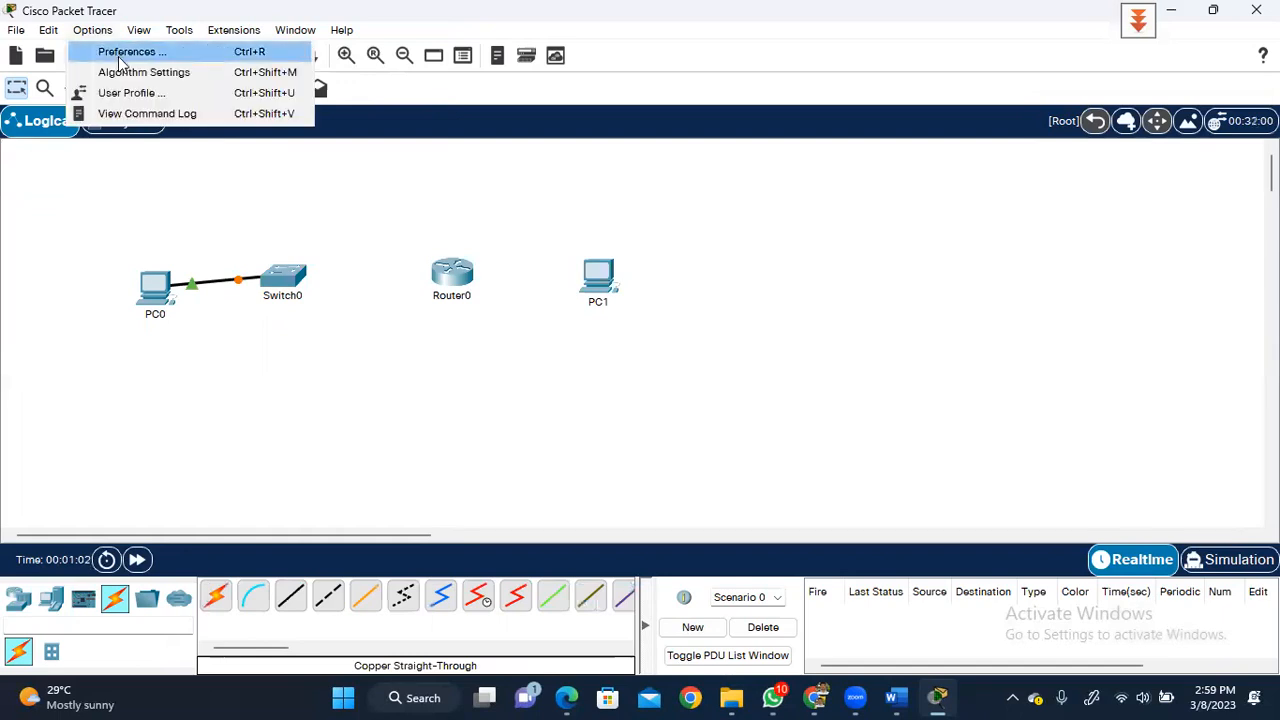
# - Enable 'Always Show Port Labels in Logical Workspace' in Preferences
pyautogui.click(122, 53)
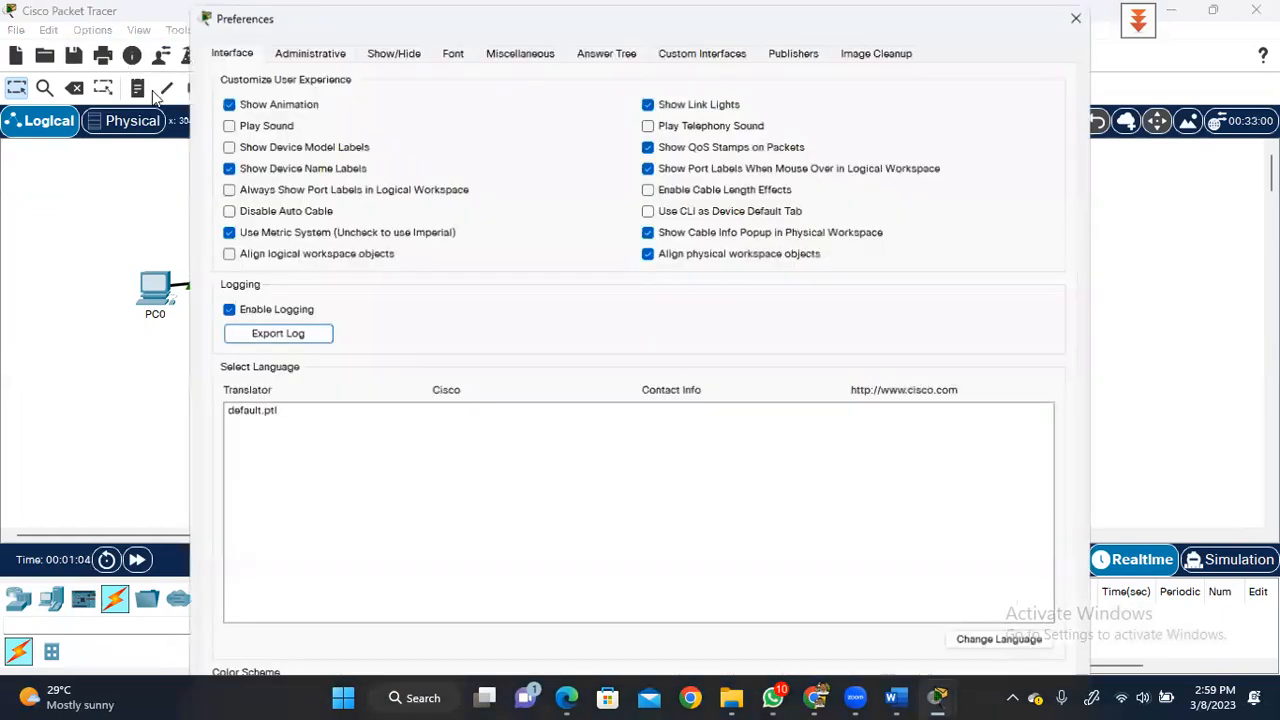
pyautogui.click(272, 192)
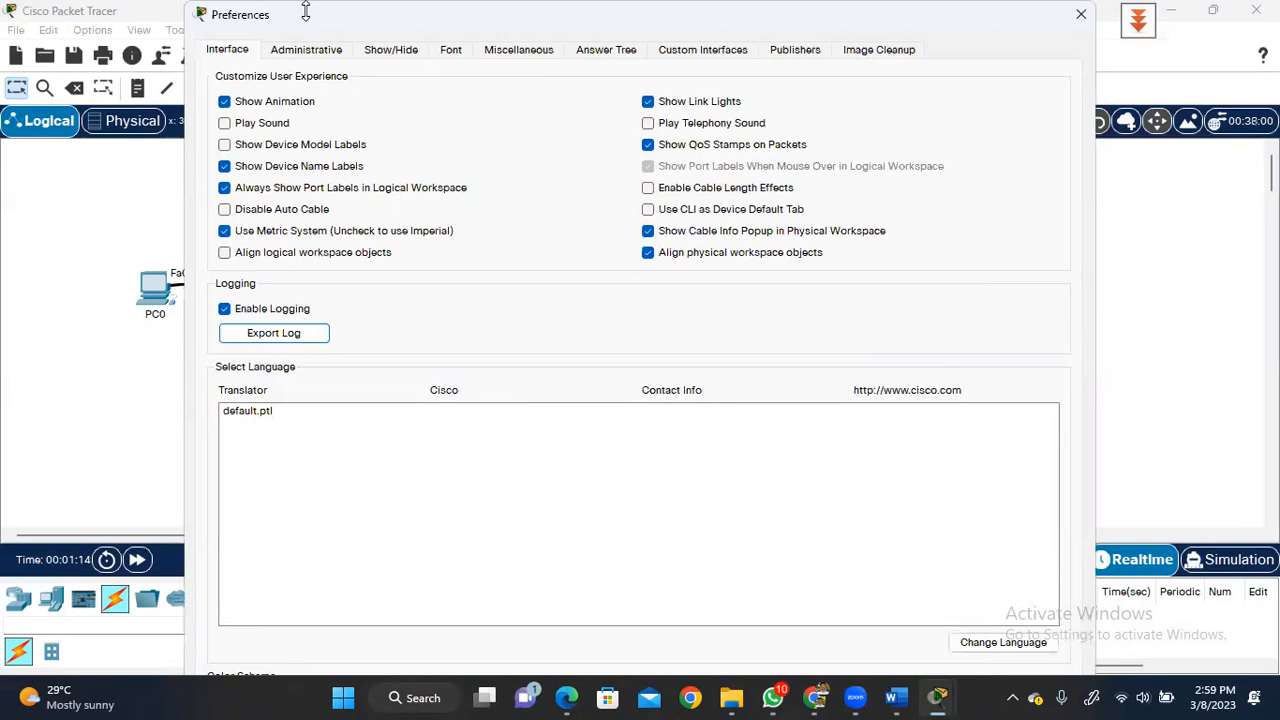
pyautogui.moveTo(305, 10); pyautogui.dragTo(305, 108)
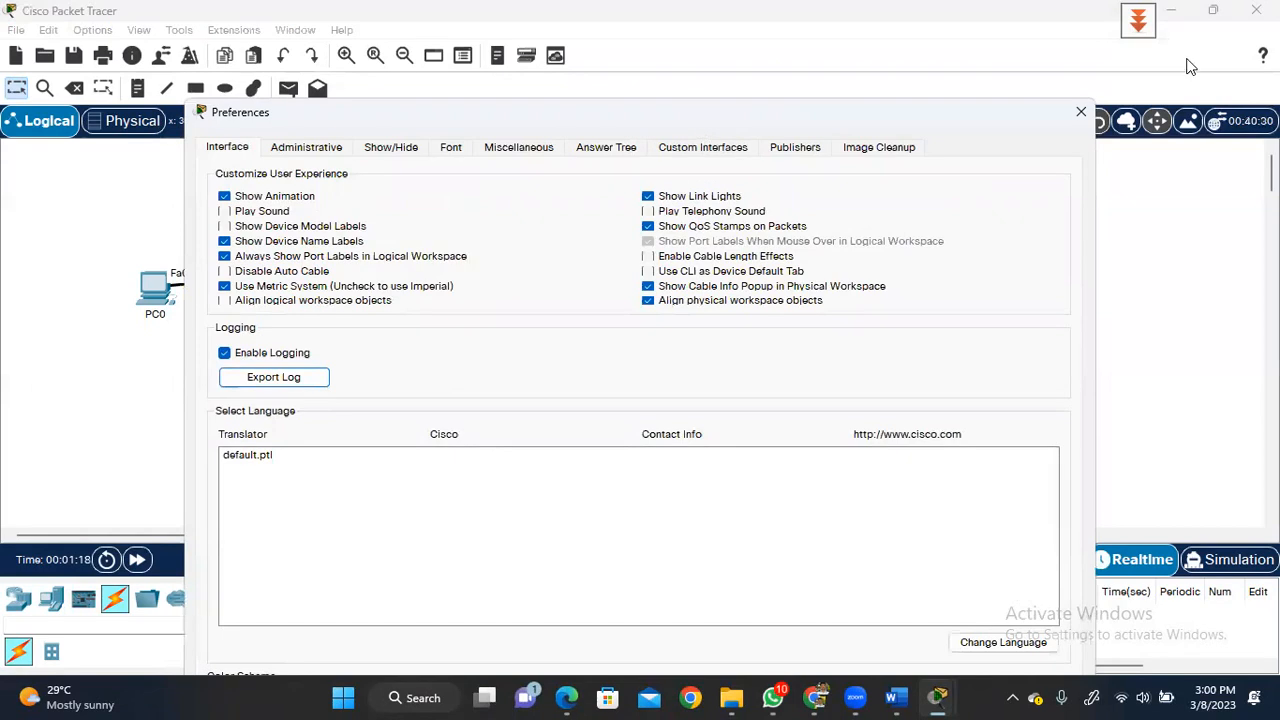
pyautogui.click(1081, 113)
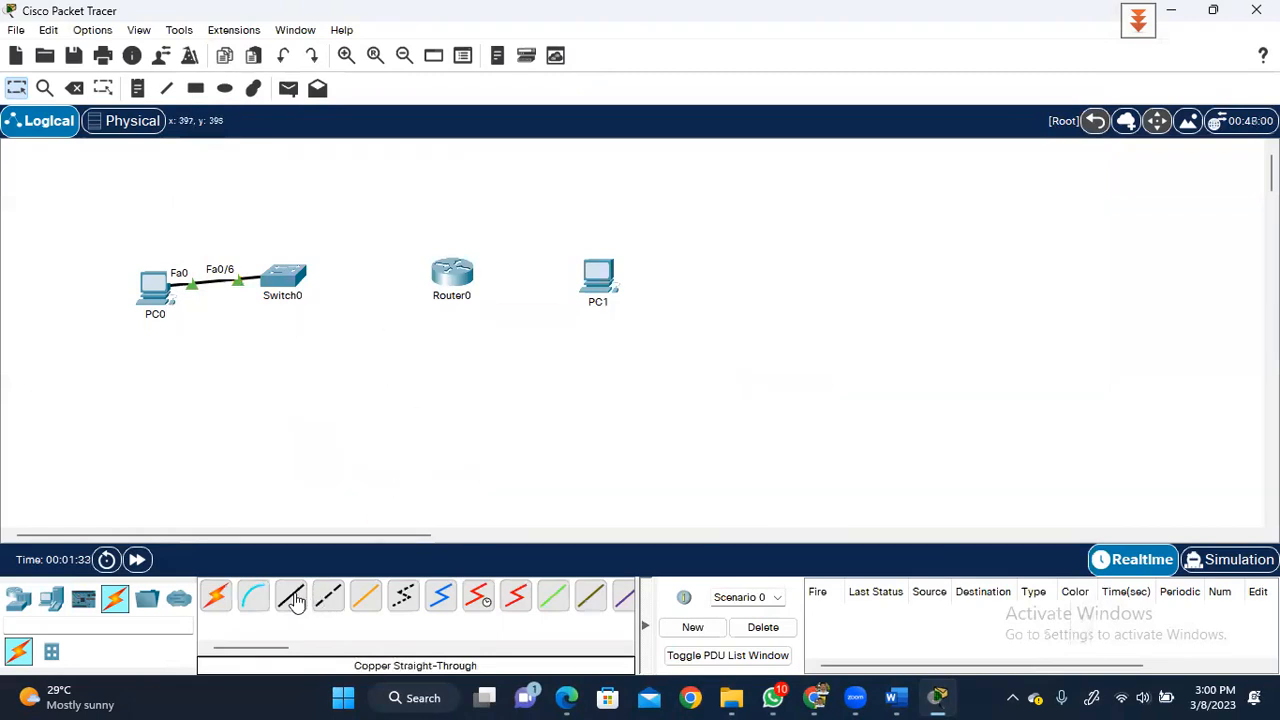
pyautogui.click(292, 598)
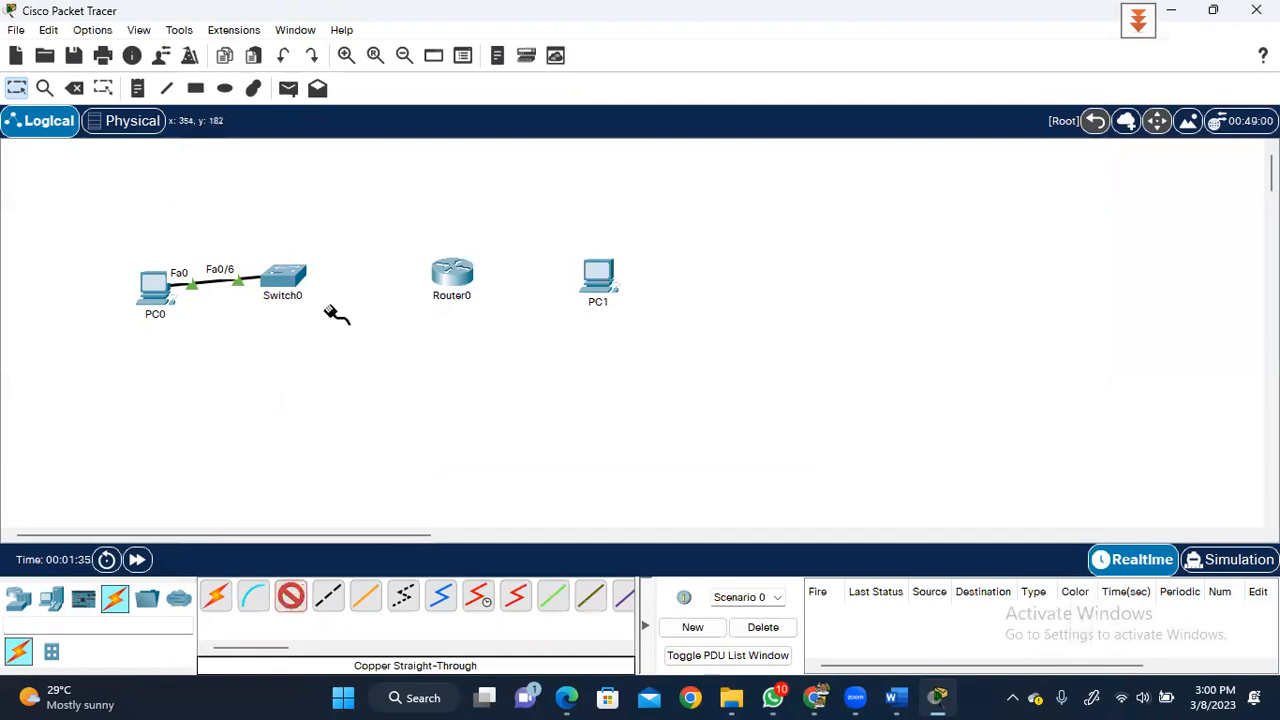
# - Run the straight-through cable from Switch0 FastEthernet0/5 to Router0 GigabitEthernet0/0/1
pyautogui.click(300, 276)
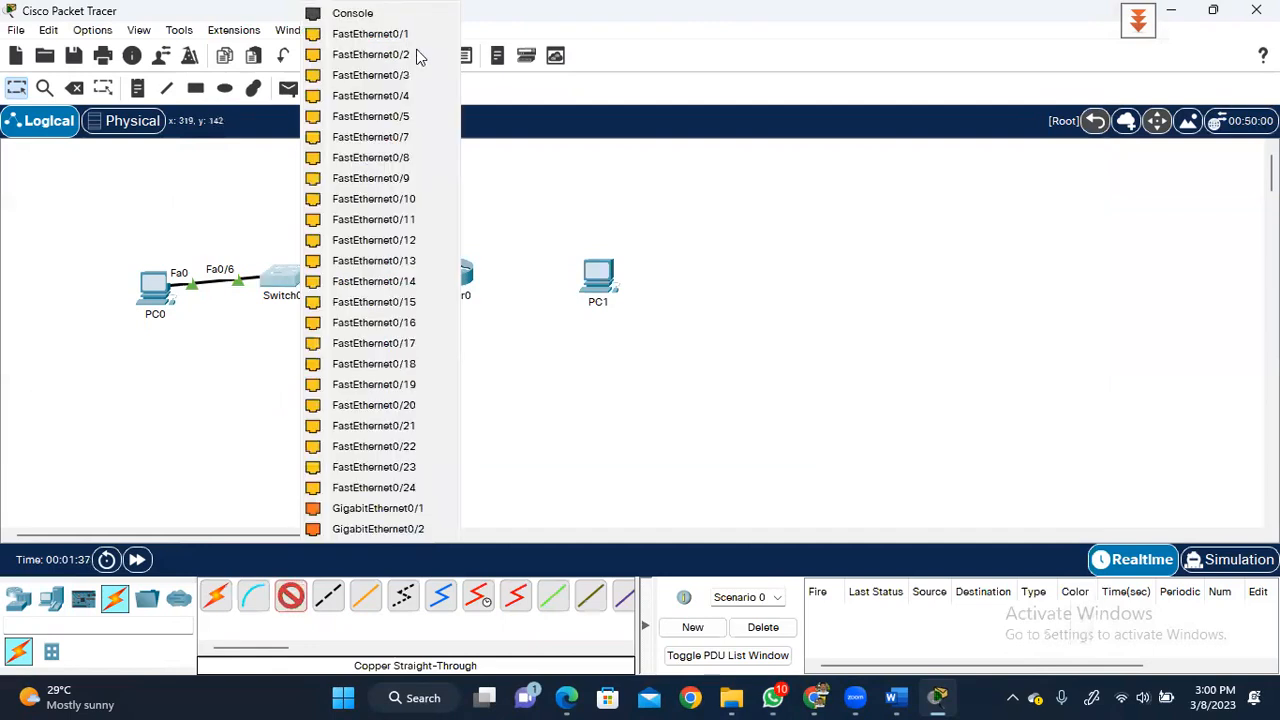
pyautogui.click(400, 116)
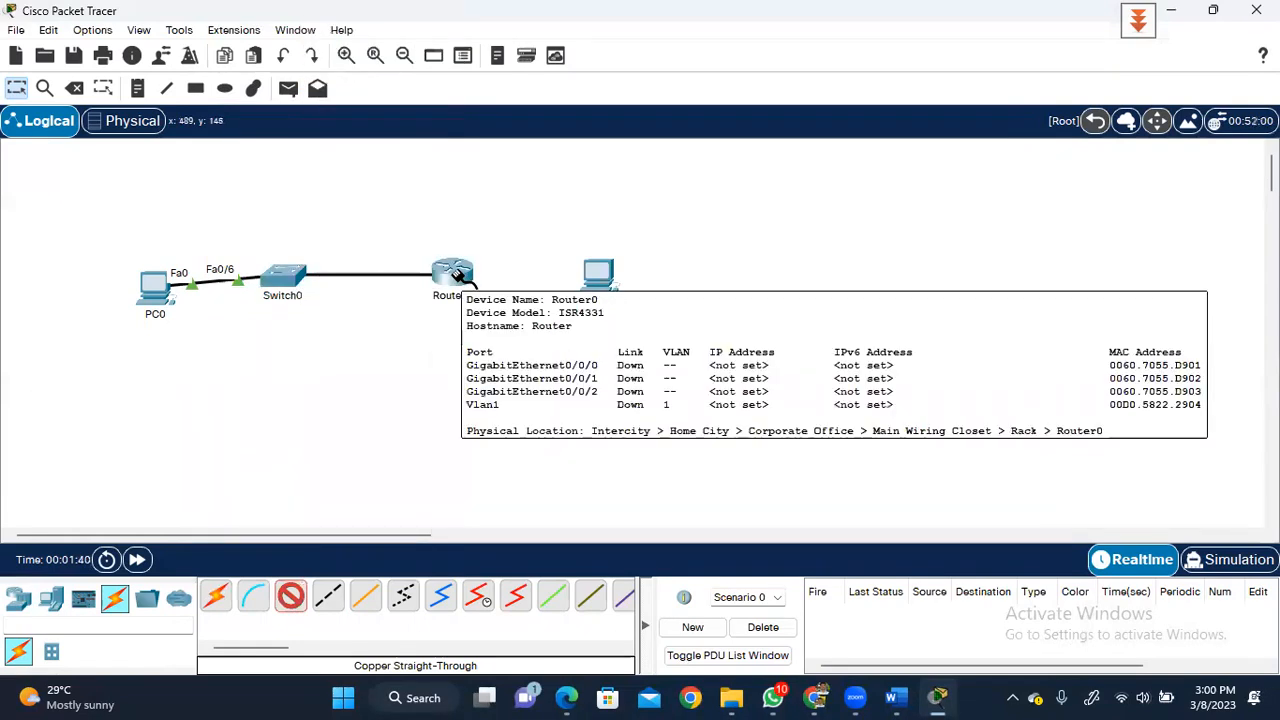
pyautogui.click(457, 276)
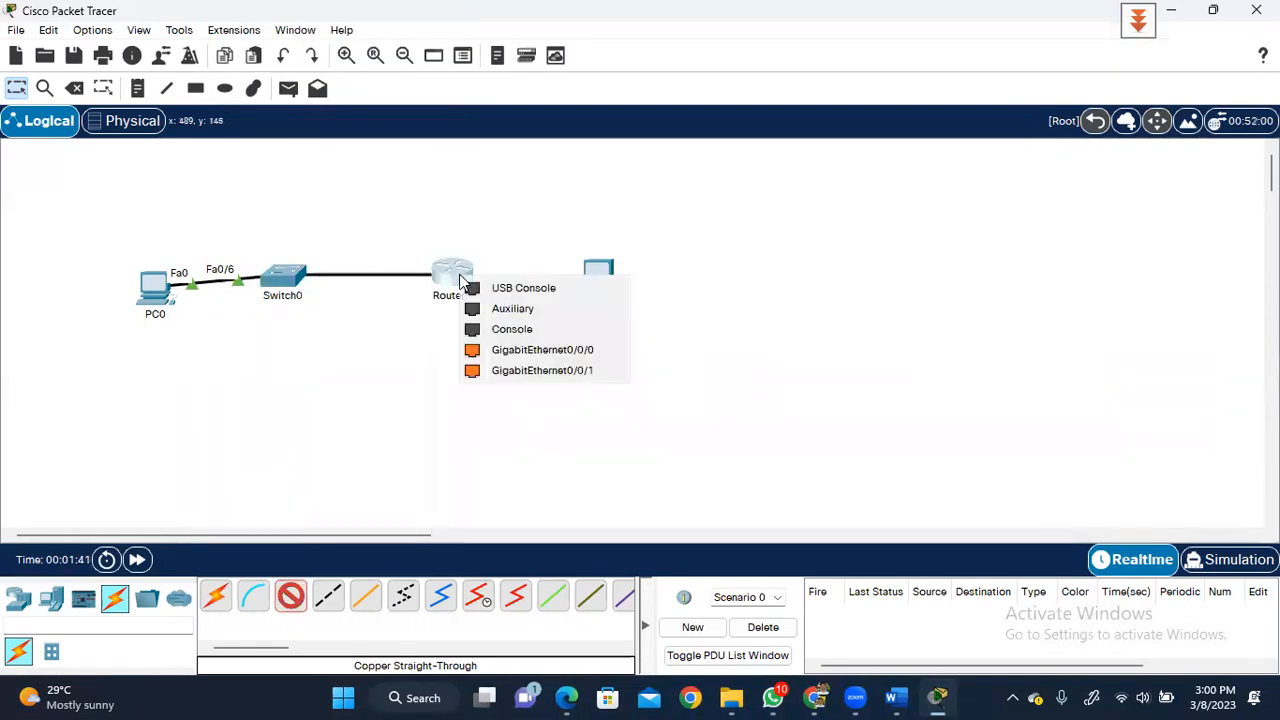
pyautogui.click(531, 371)
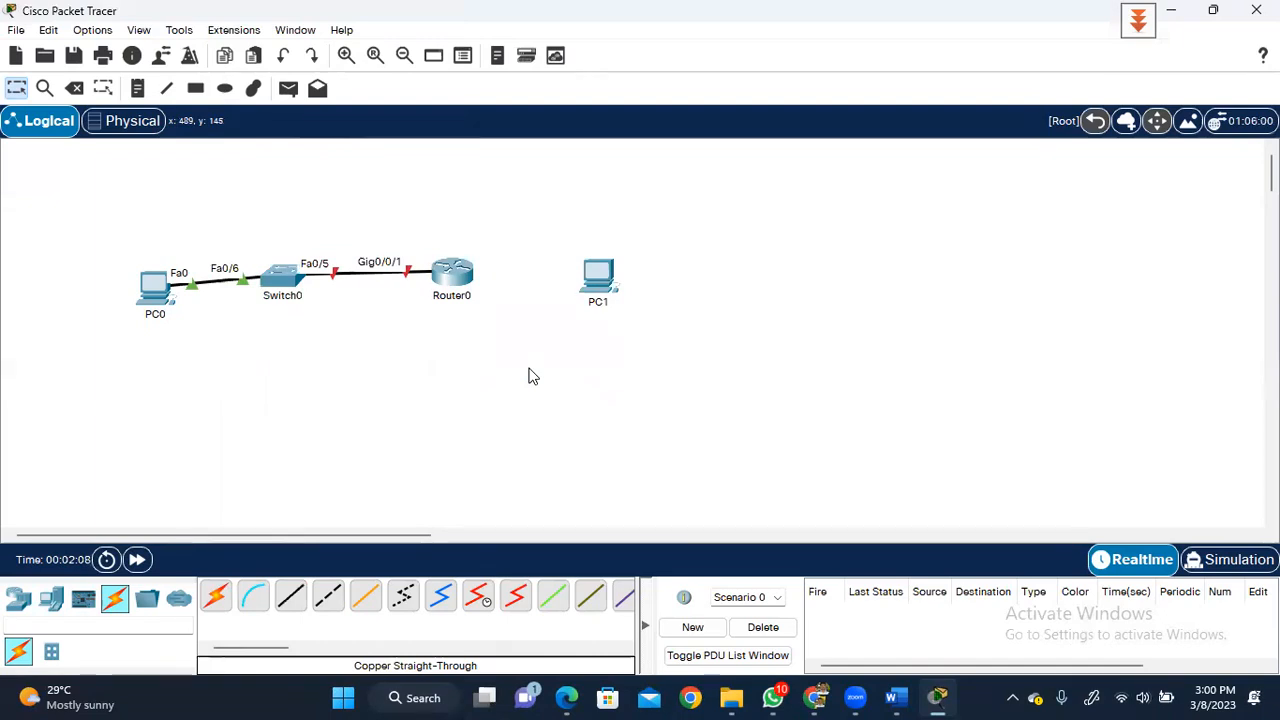
# - Cable Router0 GigabitEthernet0/0/0 to PC1 FastEthernet0 with a copper straight-through cable
pyautogui.click(289, 610)
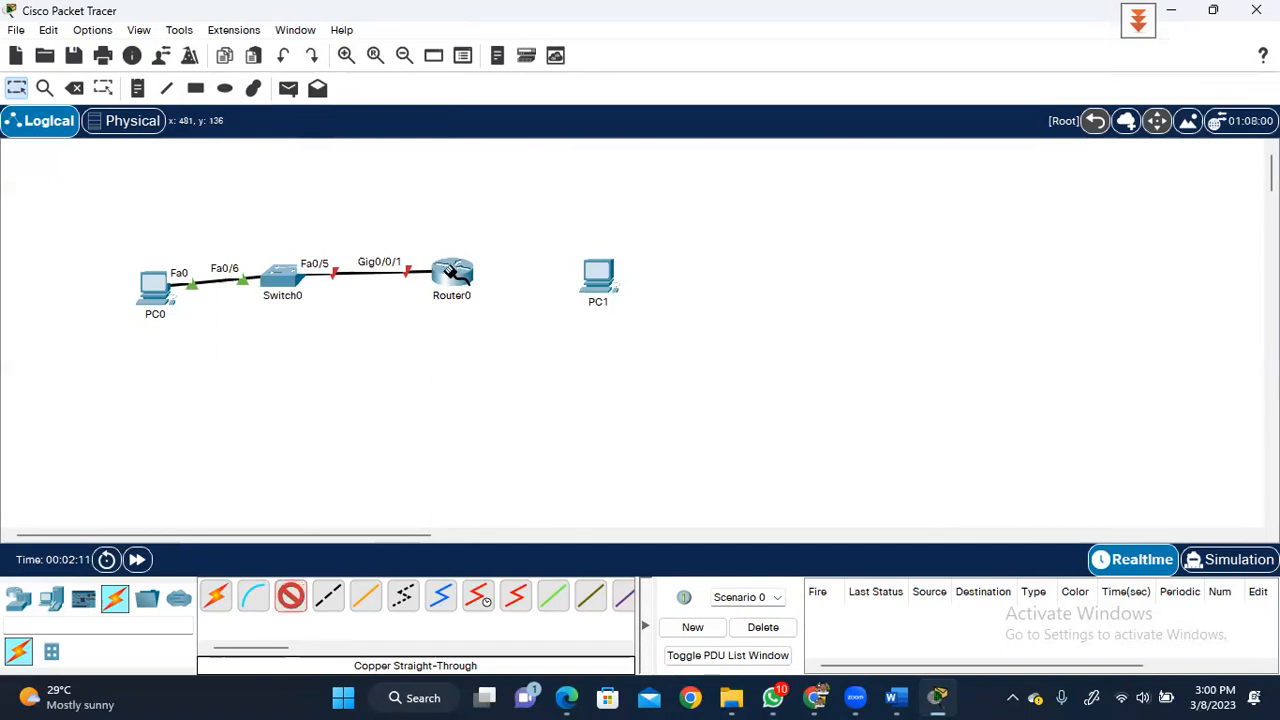
pyautogui.click(455, 272)
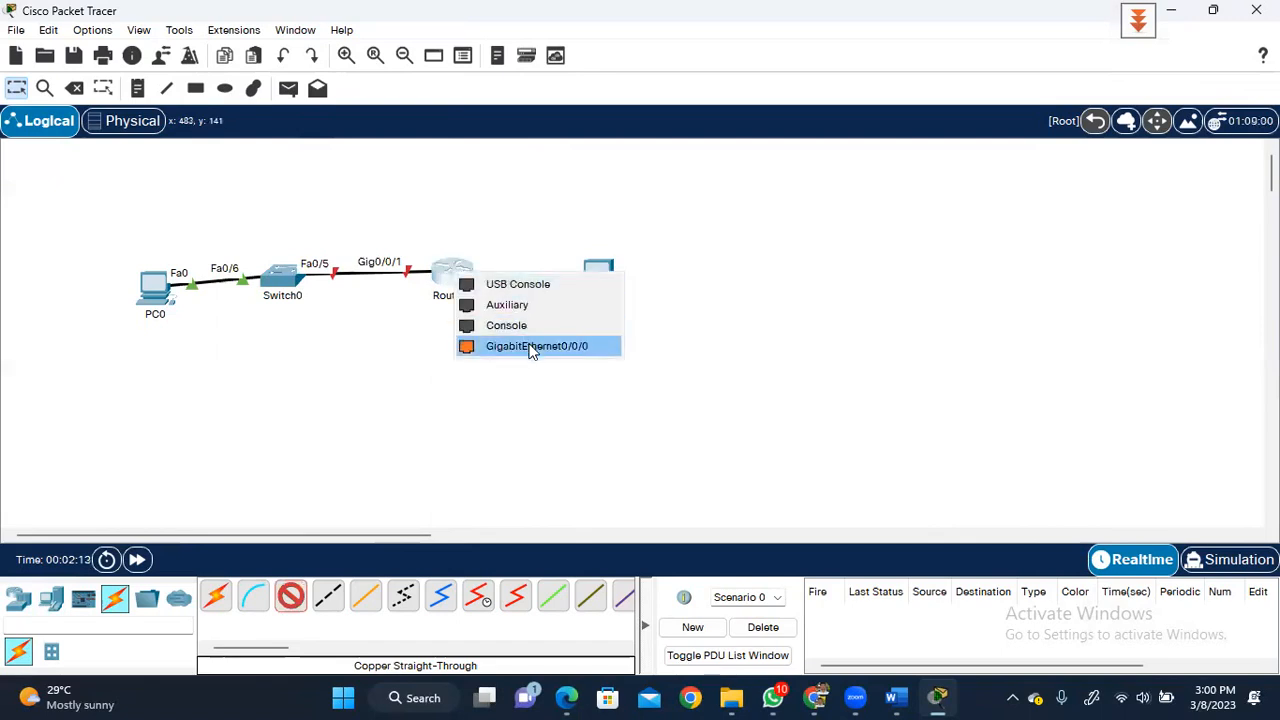
pyautogui.click(532, 346)
pyautogui.click(598, 275)
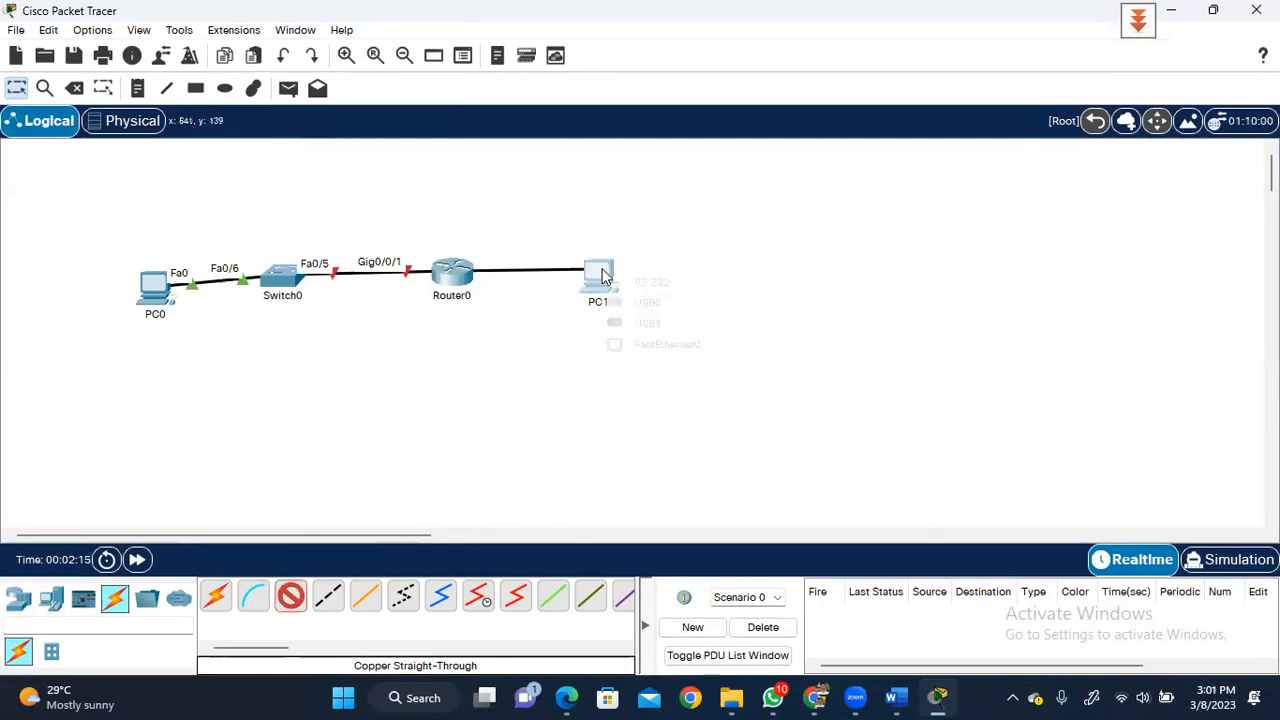
pyautogui.click(652, 344)
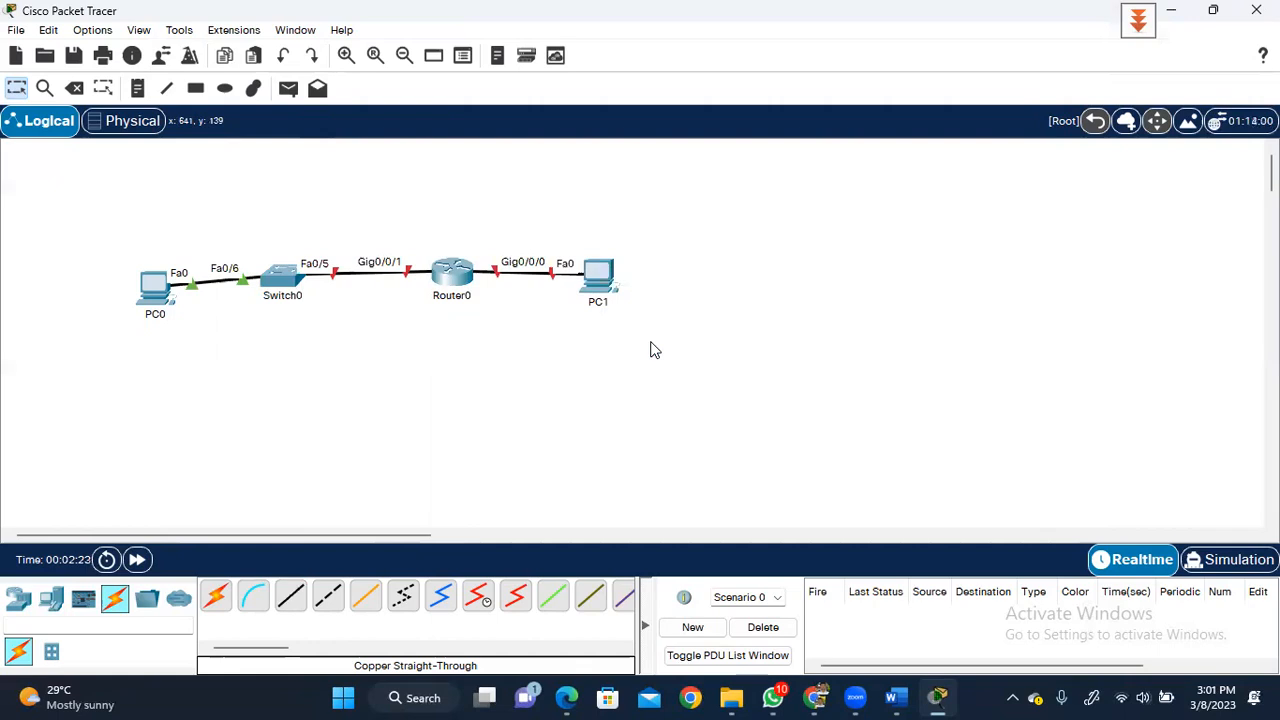
pyautogui.click(138, 89)
# - Add a '192.168.0.0/24' network note to the topology
pyautogui.click(271, 202)
pyautogui.write('19')
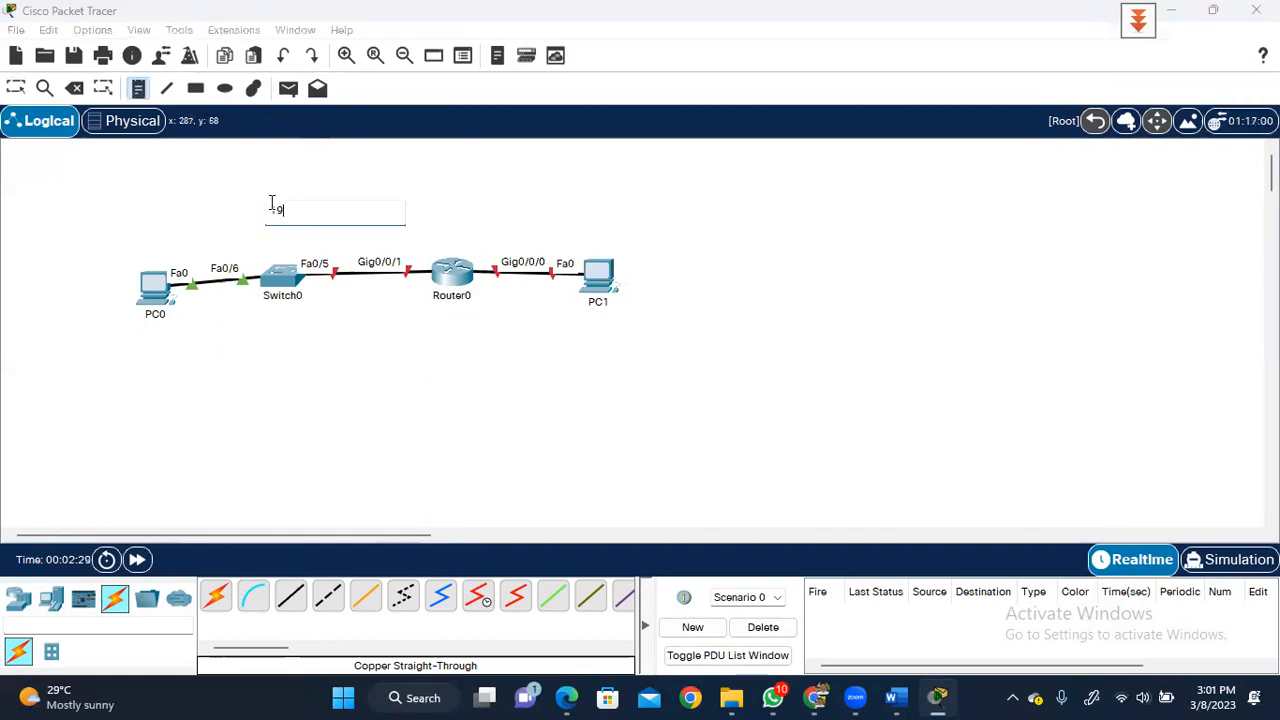
pyautogui.write('2.168.0.0/24')
# - Add a '192.168.1.0/24' note and move it above PC0 and Switch0
pyautogui.click(524, 199)
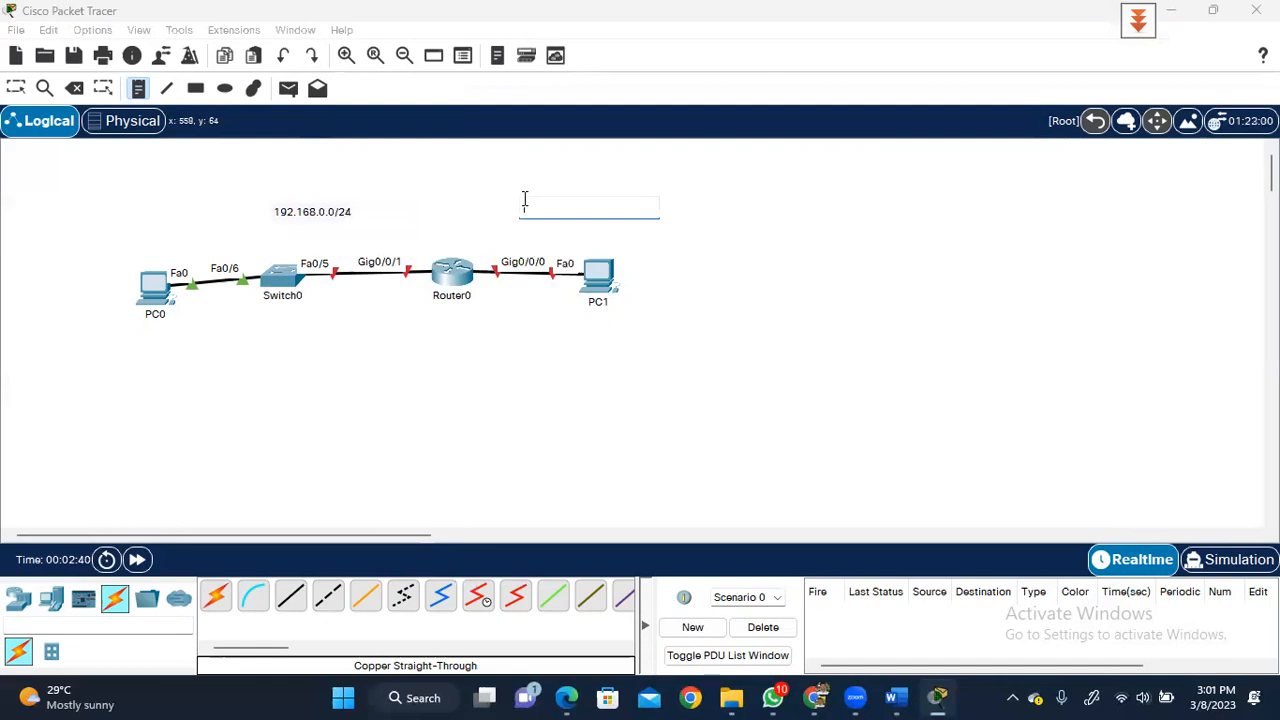
pyautogui.write('192.168.1.0/24')
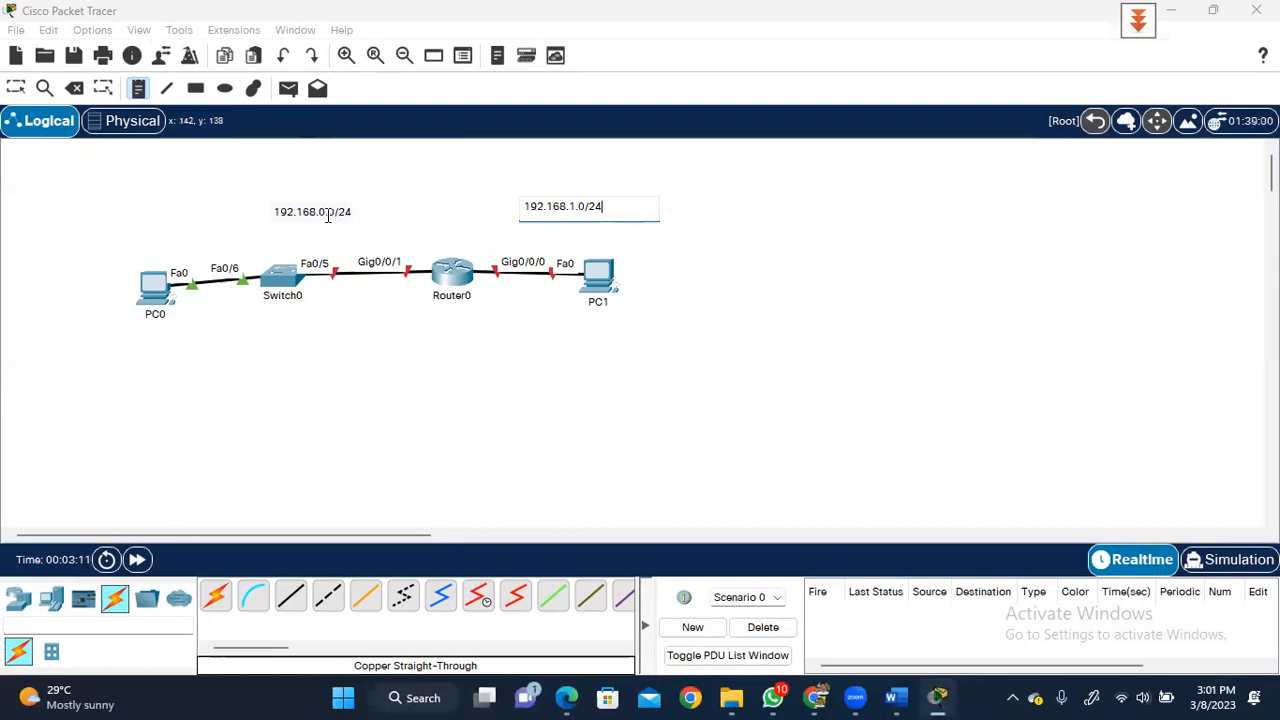
pyautogui.click(709, 360)
pyautogui.press('Escape')
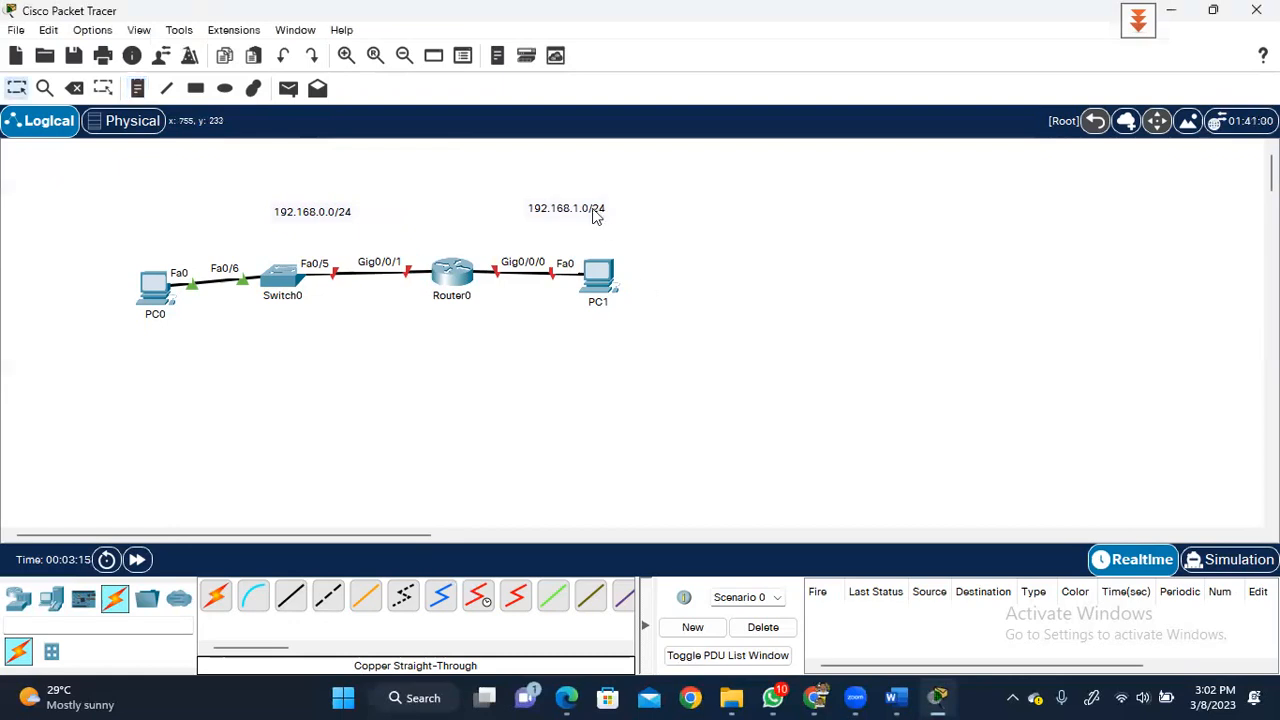
pyautogui.moveTo(589, 211); pyautogui.dragTo(554, 200)
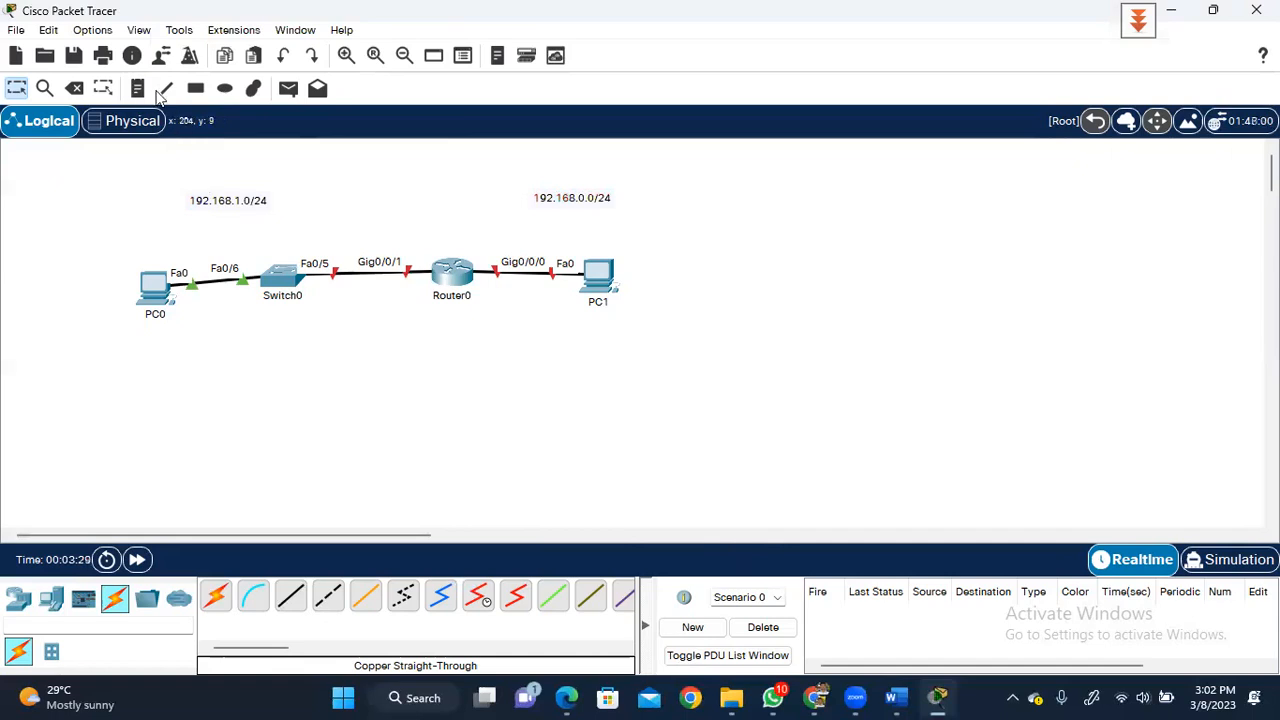
# - Add address notes 1.2/24 below Switch0 and 1.3/24 under PC0
pyautogui.click(138, 90)
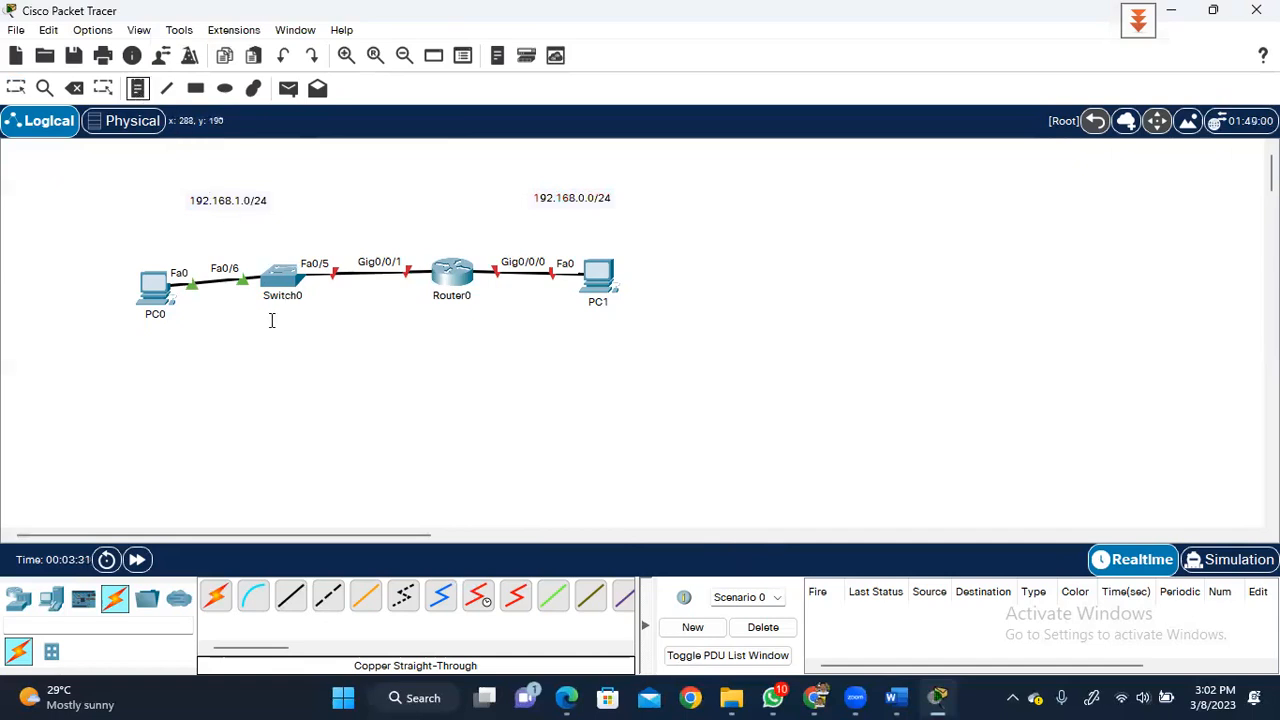
pyautogui.click(271, 321)
pyautogui.write('1.2')
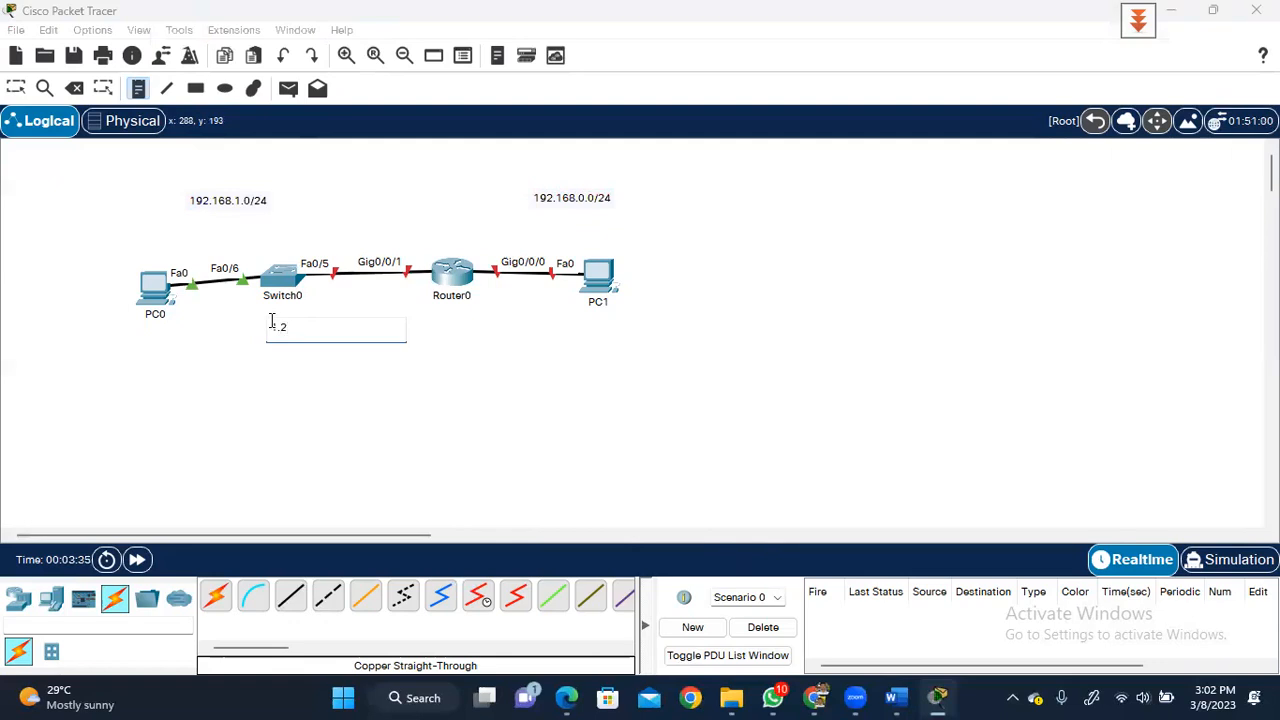
pyautogui.write('/24')
pyautogui.click(127, 329)
pyautogui.write('1.3/24')
# - Add notes 1.1/24 and 0.1/24 at Router0 and 192.168.0.3/24 beside PC1
pyautogui.click(419, 246)
pyautogui.write('1.1/24')
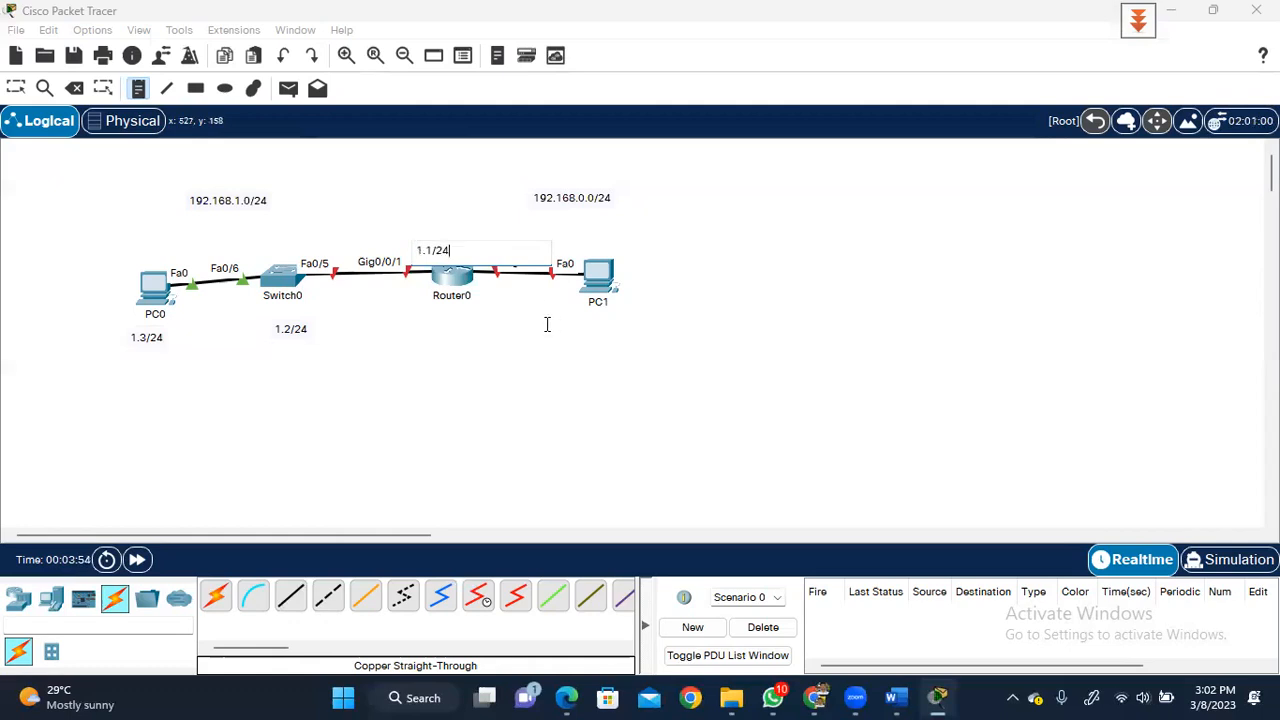
pyautogui.click(485, 291)
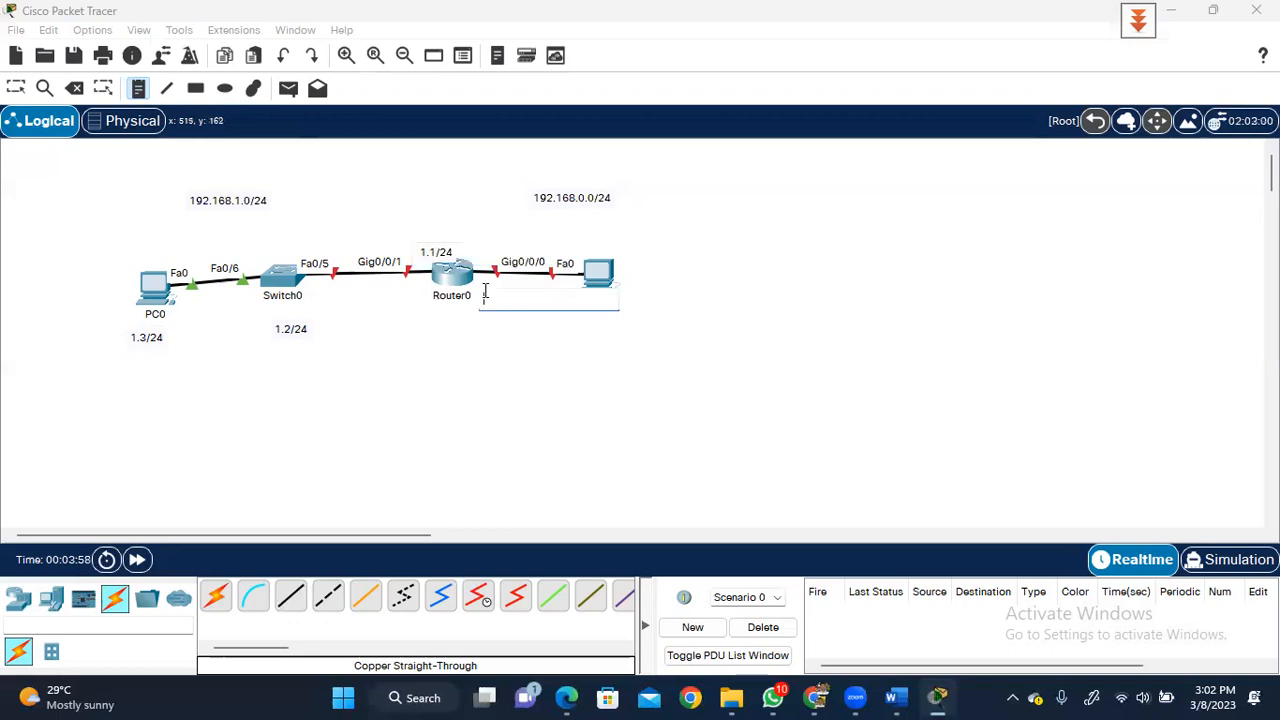
pyautogui.write('0.1')
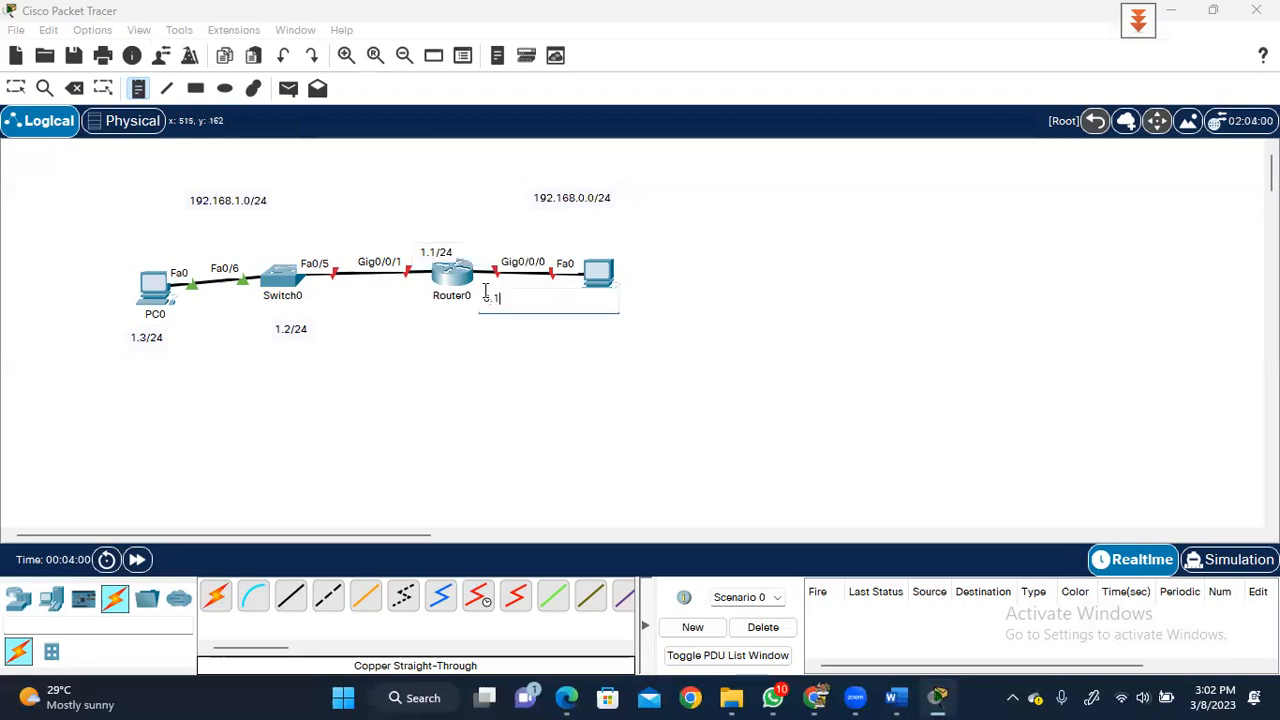
pyautogui.write('/24')
pyautogui.click(643, 262)
pyautogui.write('192.168.0.3/24')
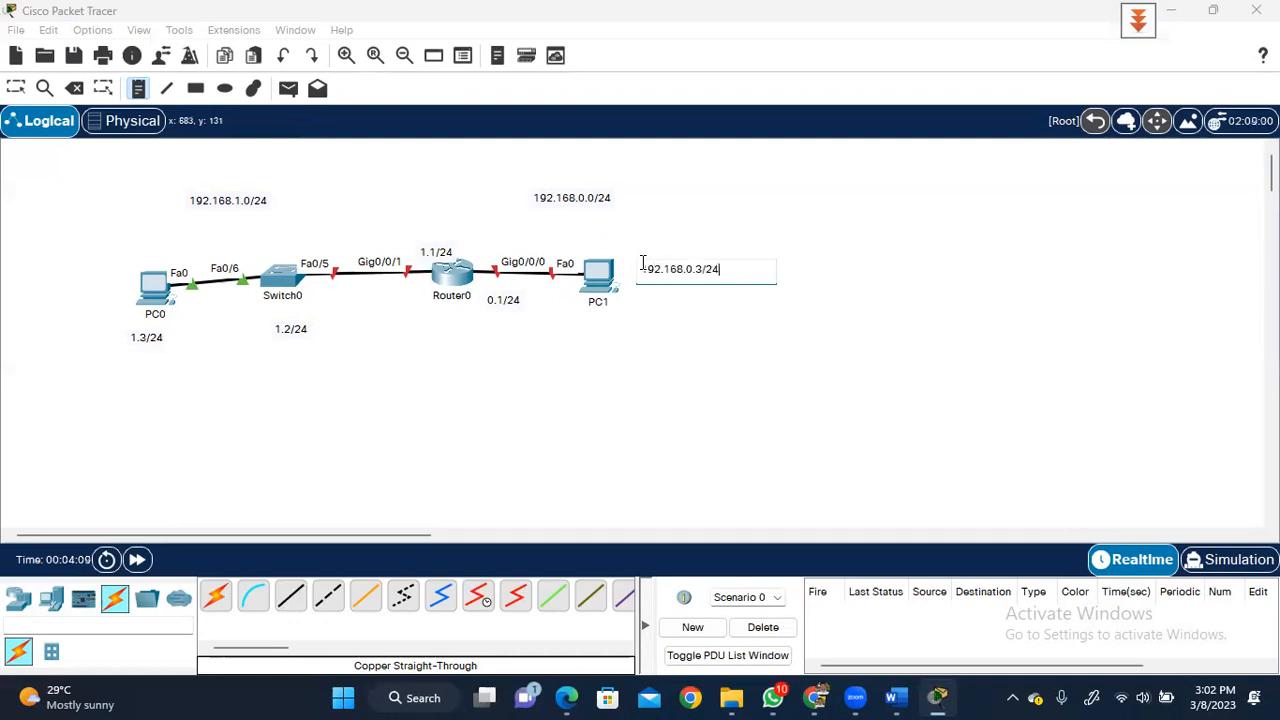
pyautogui.click(909, 304)
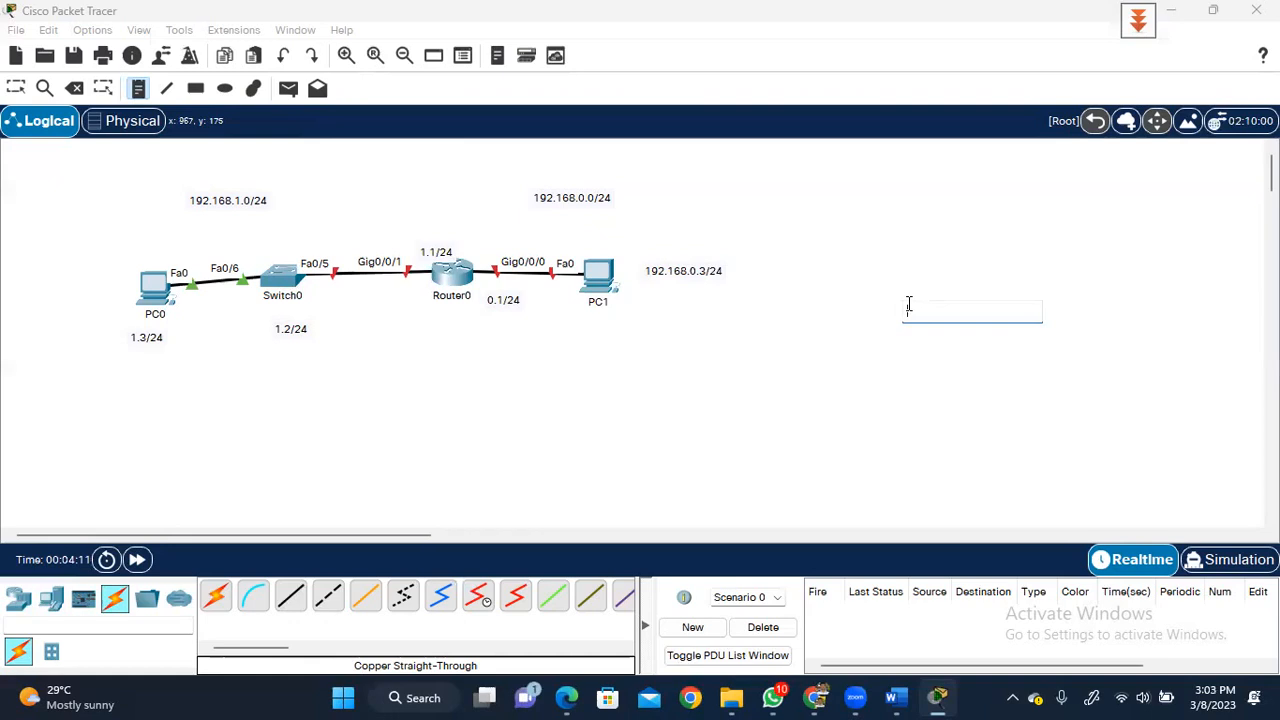
pyautogui.press('Escape')
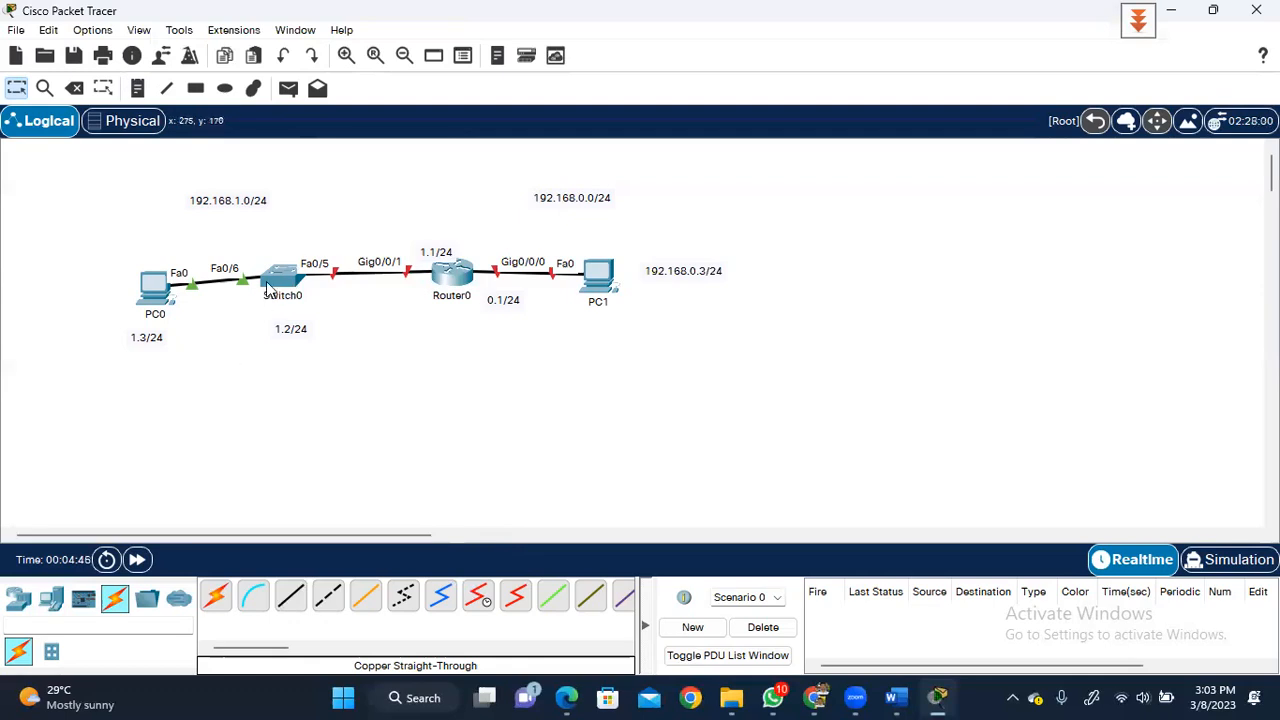
# - Open the PC0 device window showing its PC-PT chassis and modules
pyautogui.moveTo(270, 287)
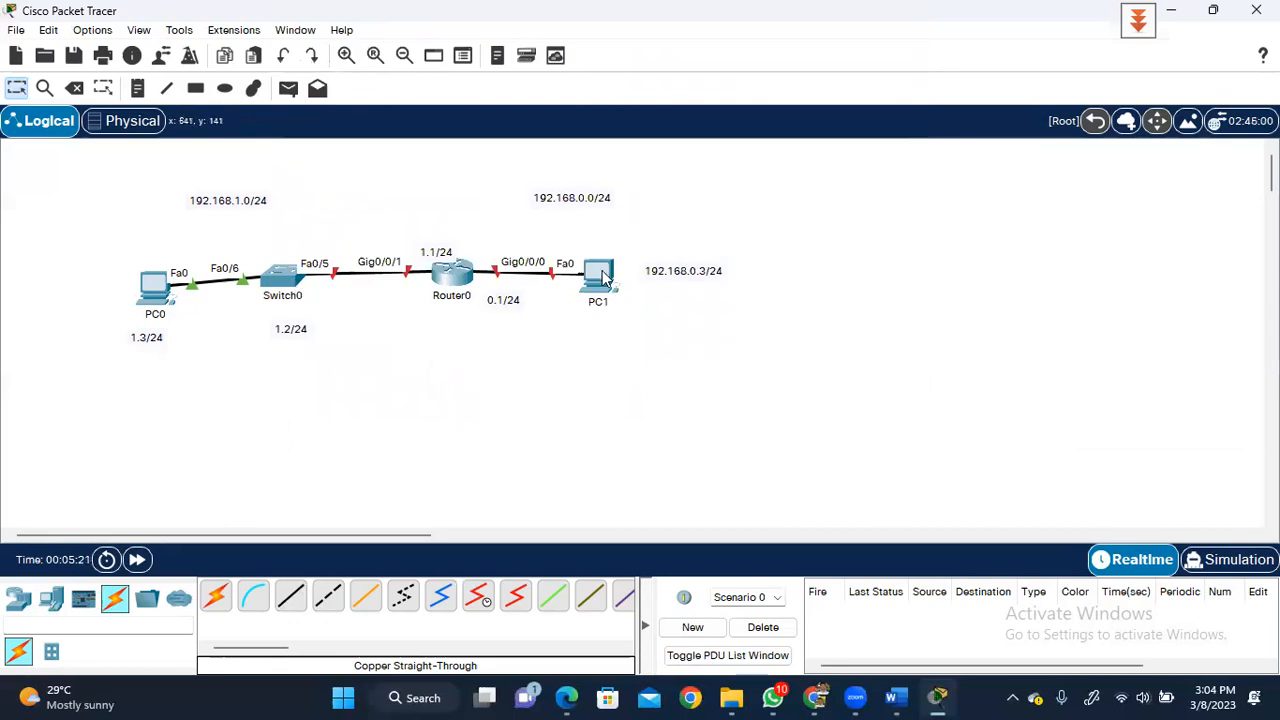
pyautogui.moveTo(603, 278)
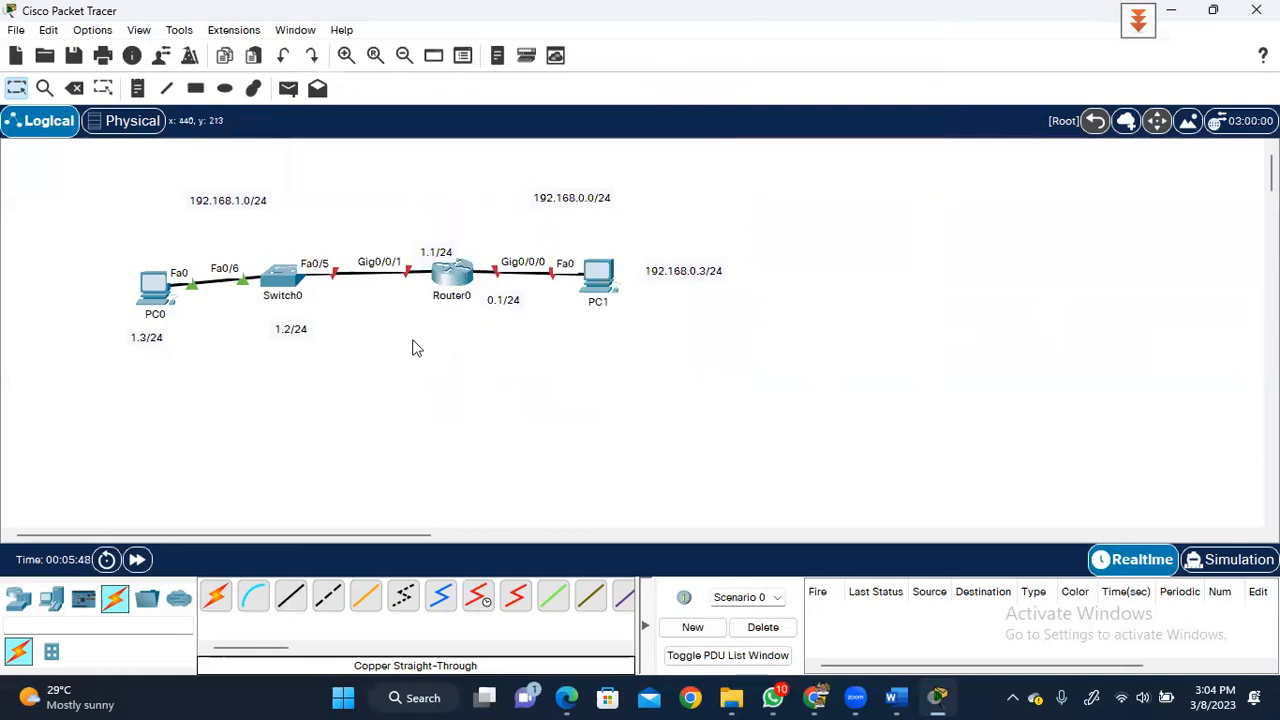
pyautogui.click(153, 288)
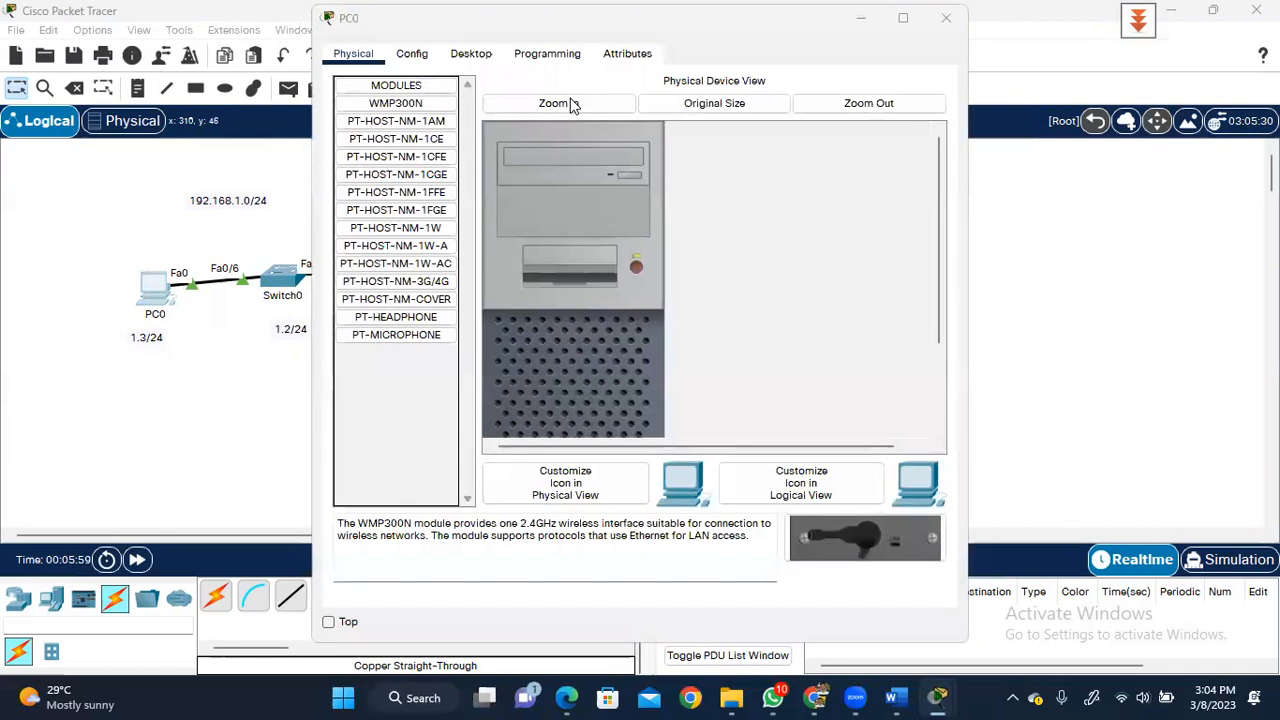
# - Set PC0 to static IP 192.168.1.3, mask 255.255.255.0, gateway 192.168.1.1
pyautogui.click(466, 57)
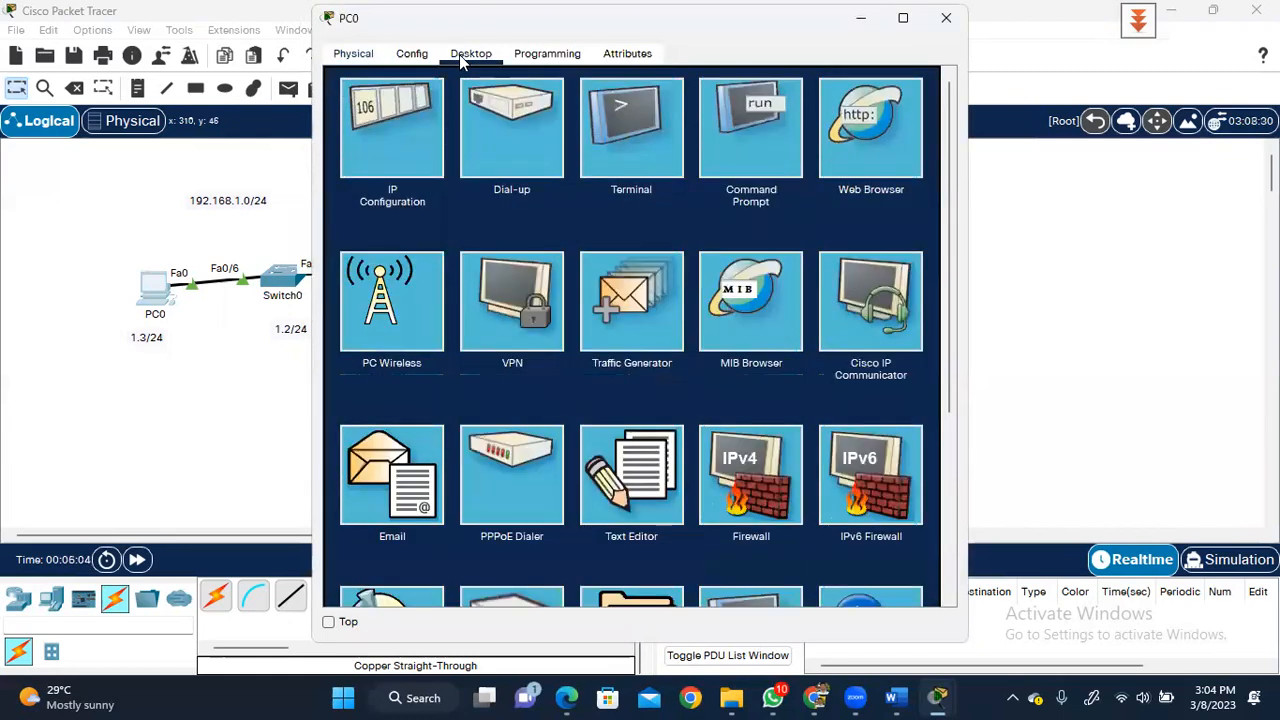
pyautogui.click(364, 120)
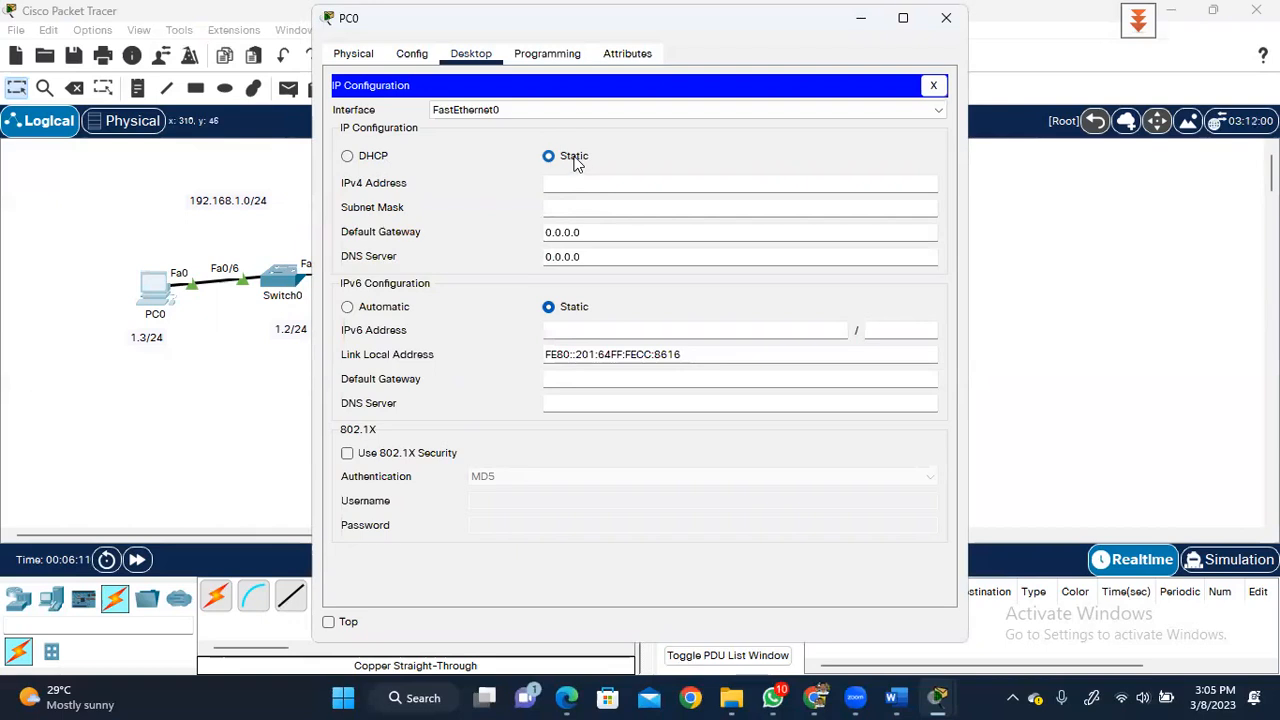
pyautogui.click(389, 166)
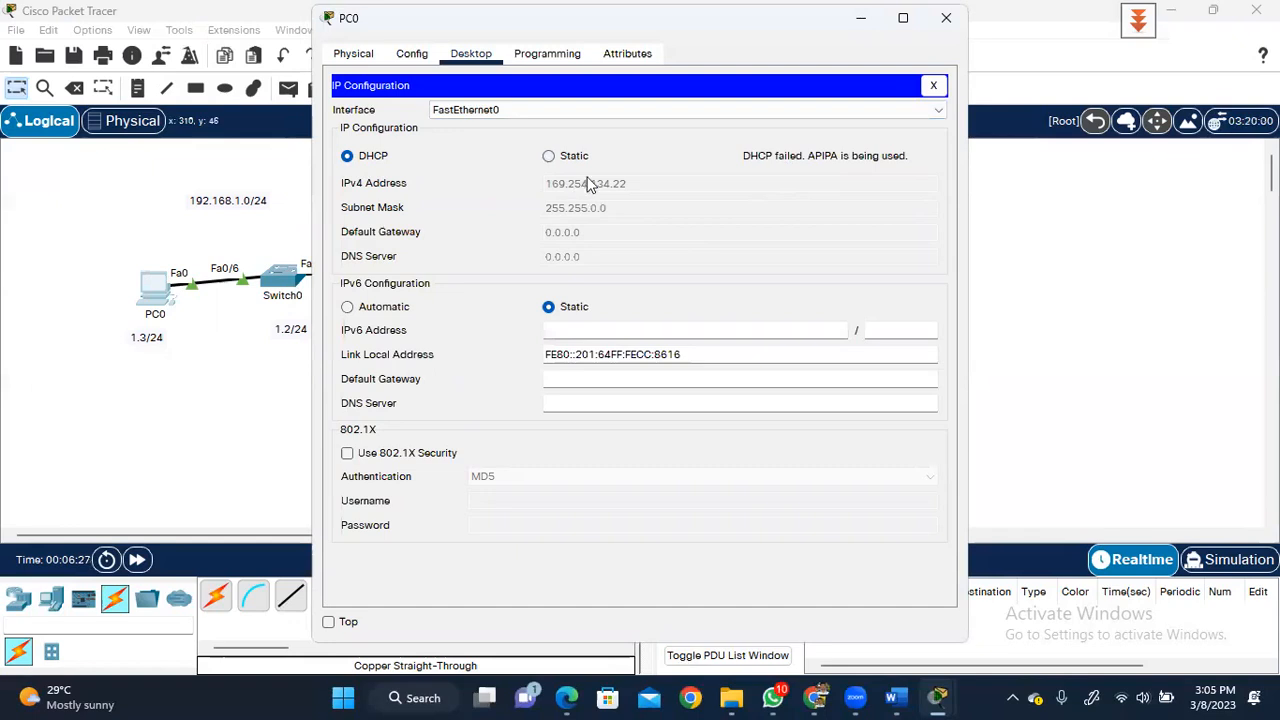
pyautogui.click(549, 156)
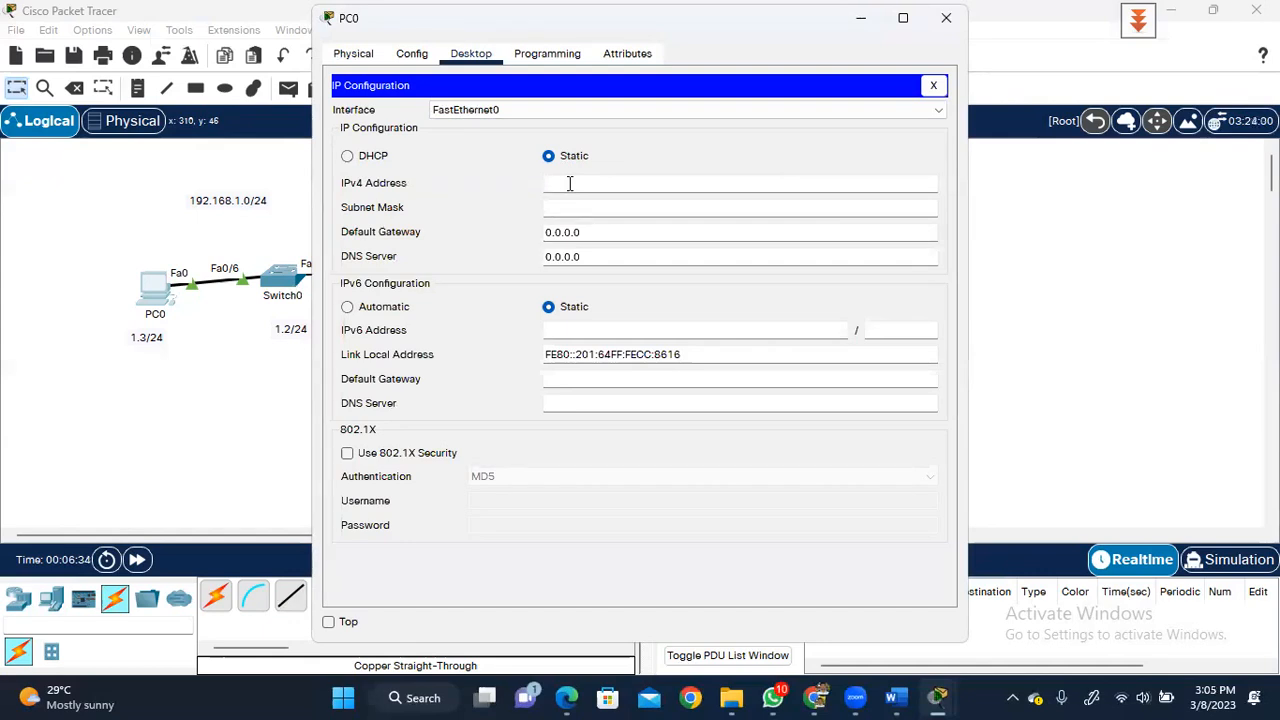
pyautogui.write('192.168.1.3')
pyautogui.press('Tab')
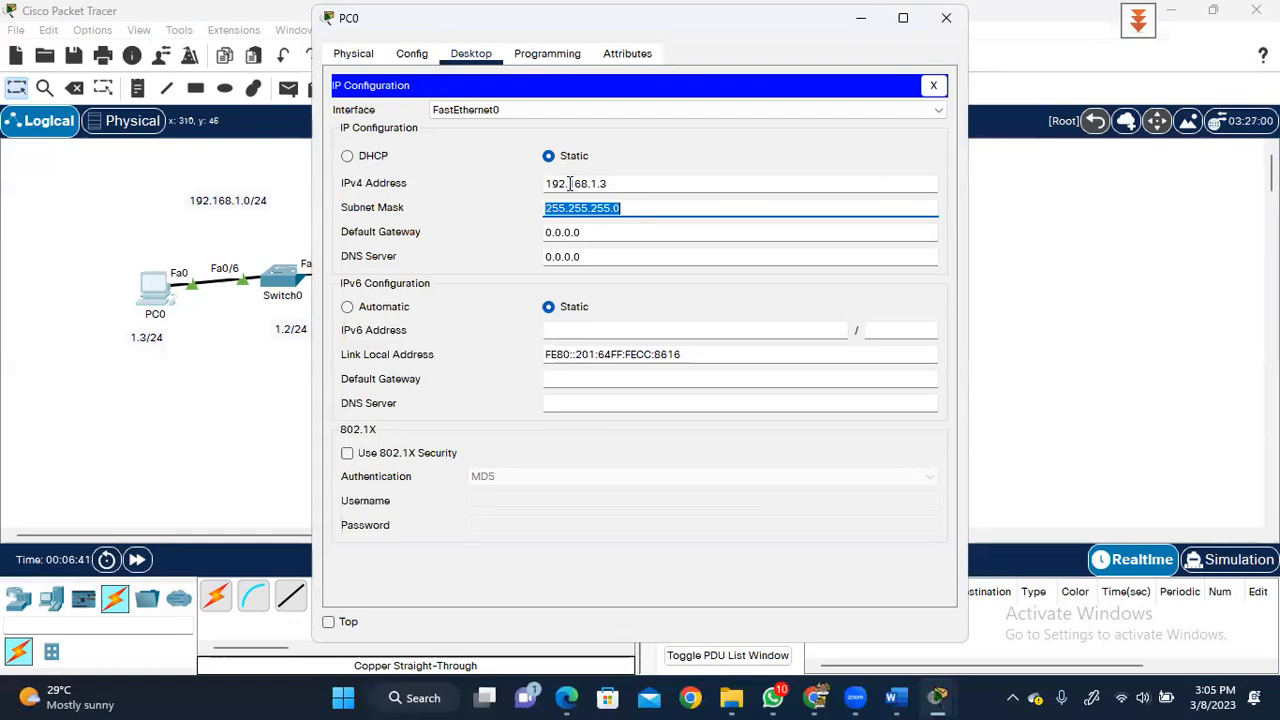
pyautogui.click(618, 233)
pyautogui.press('BackSpace')
pyautogui.press('BackSpace')
pyautogui.press('BackSpace')
pyautogui.press('BackSpace')
pyautogui.press('BackSpace')
pyautogui.press('BackSpace')
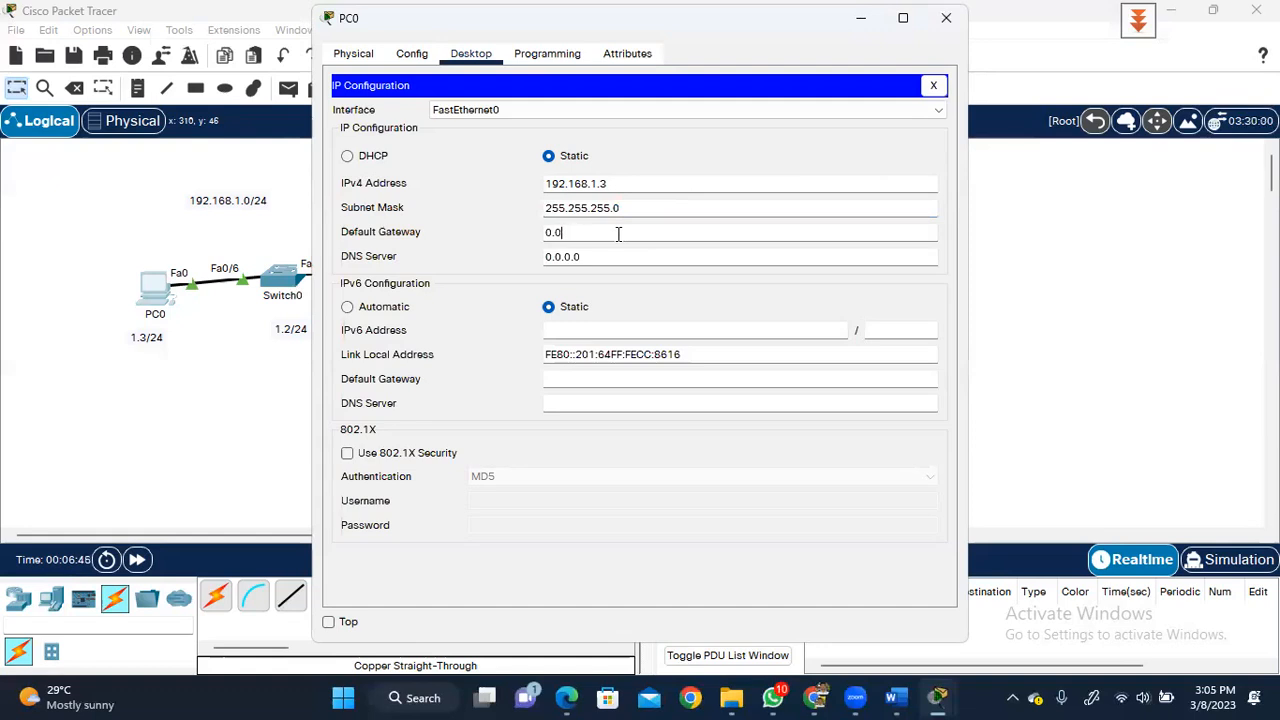
pyautogui.press('BackSpace')
pyautogui.write('192.168.1.1')
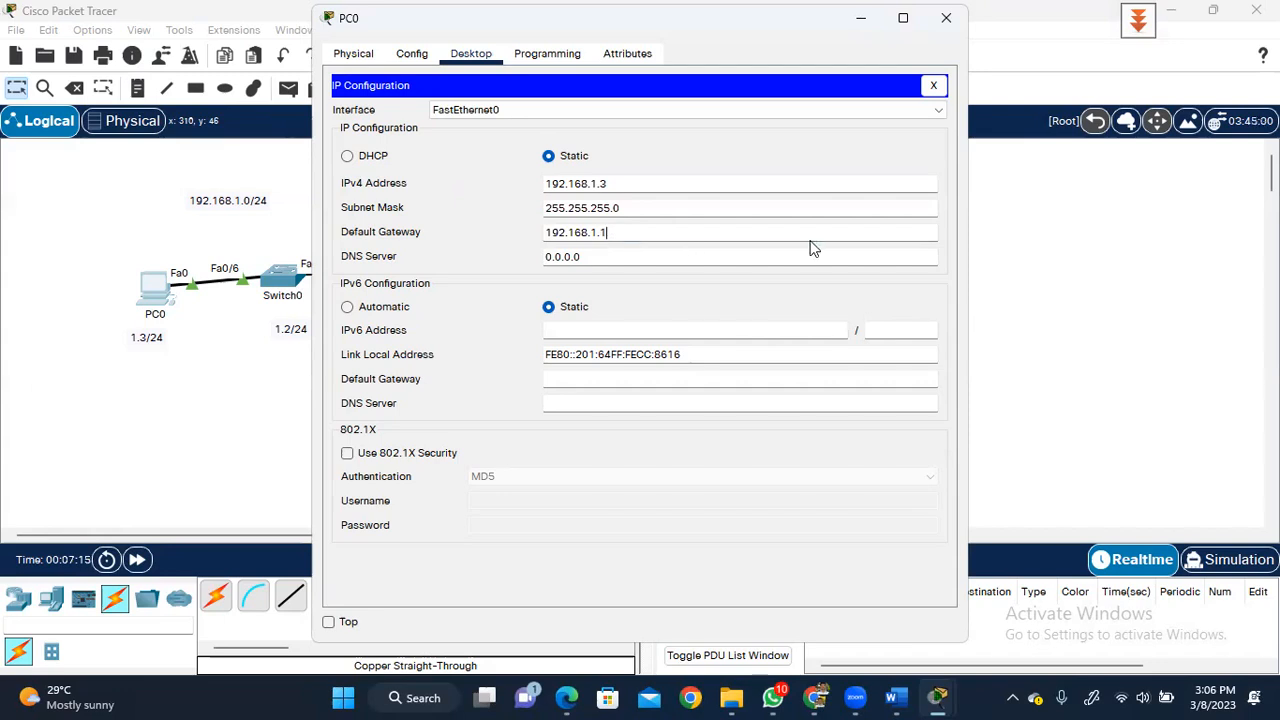
pyautogui.click(1030, 257)
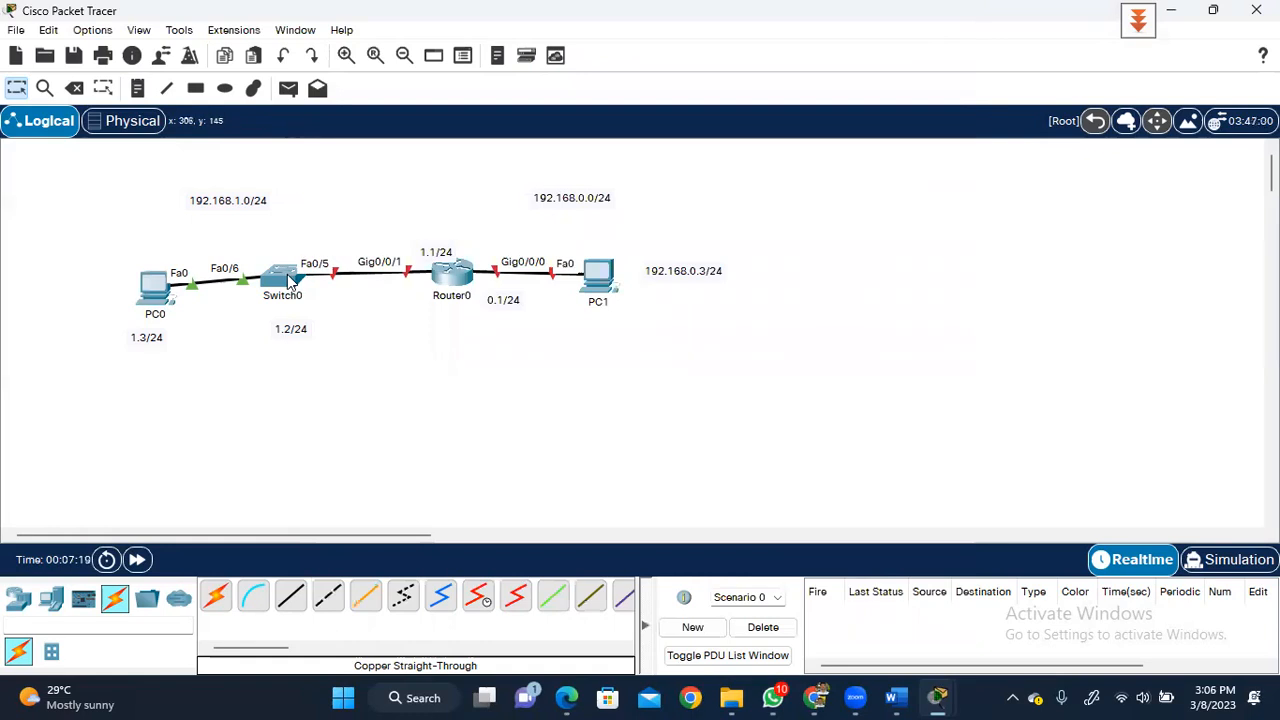
# - Open Switch0's configuration window showing the switch chassis
pyautogui.moveTo(296, 276)
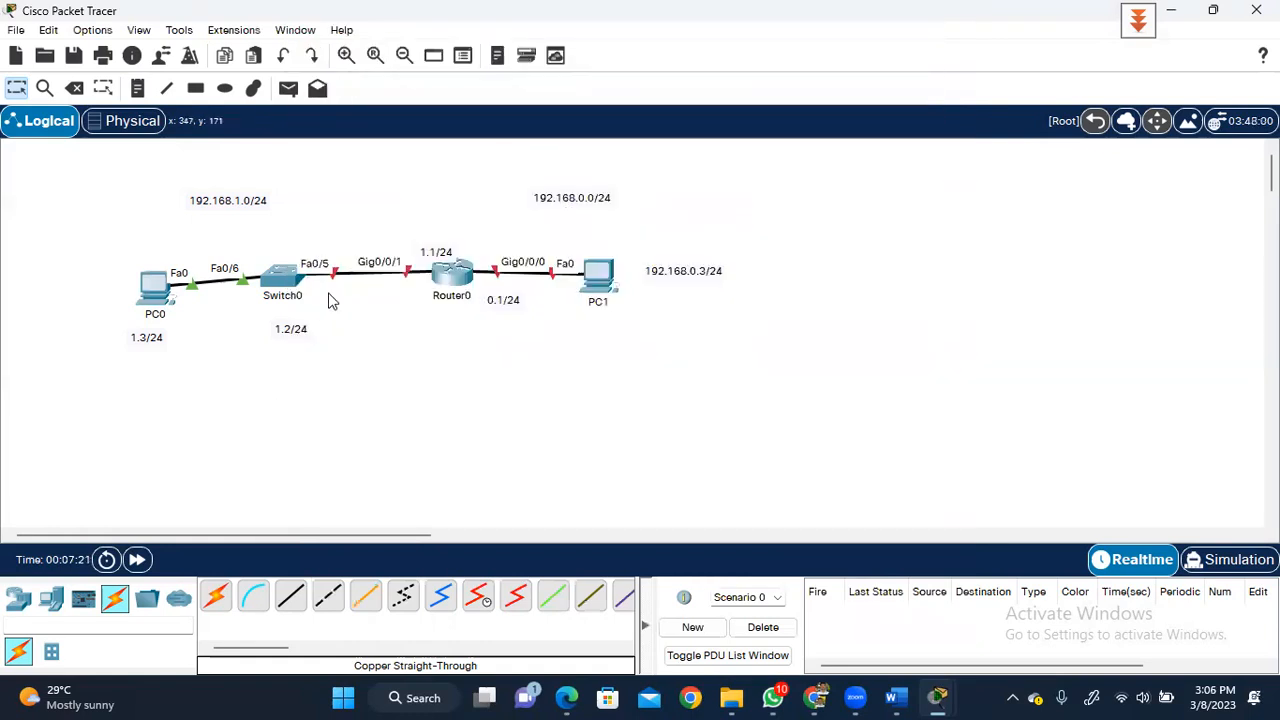
pyautogui.click(282, 278)
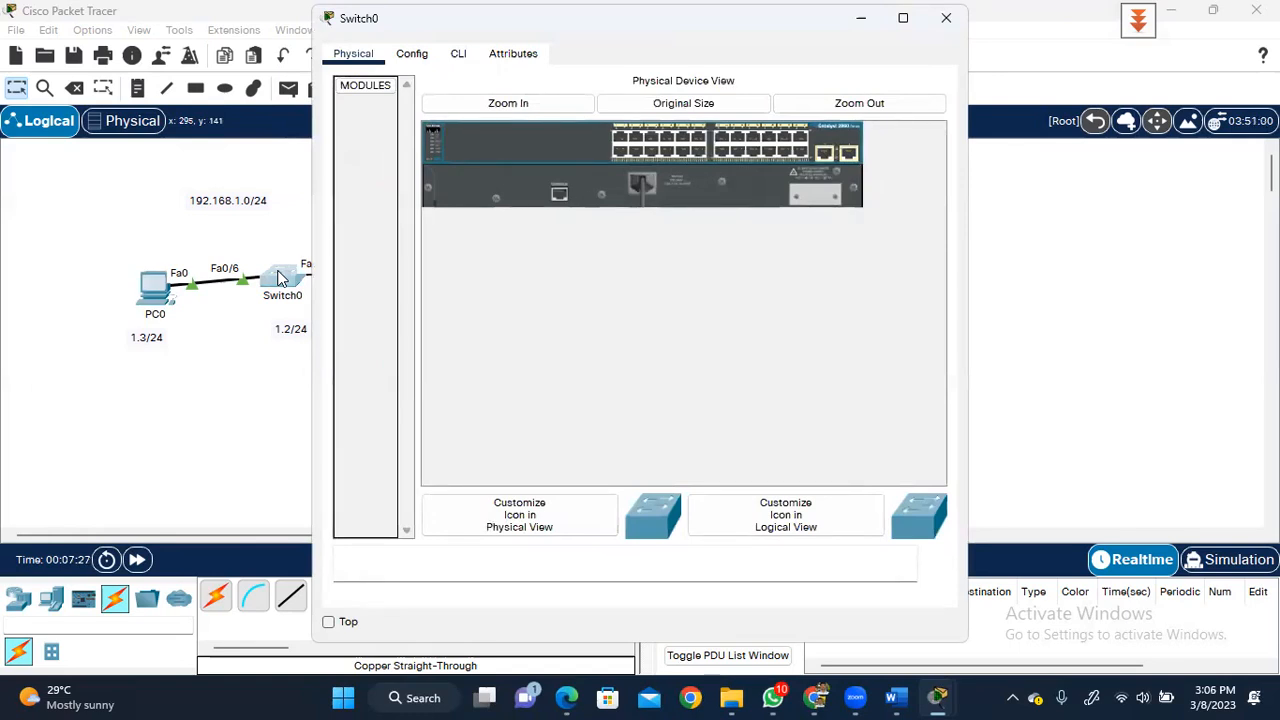
# - Open Switch0's CLI tab and wake the console to reach the Switch> prompt
pyautogui.click(456, 60)
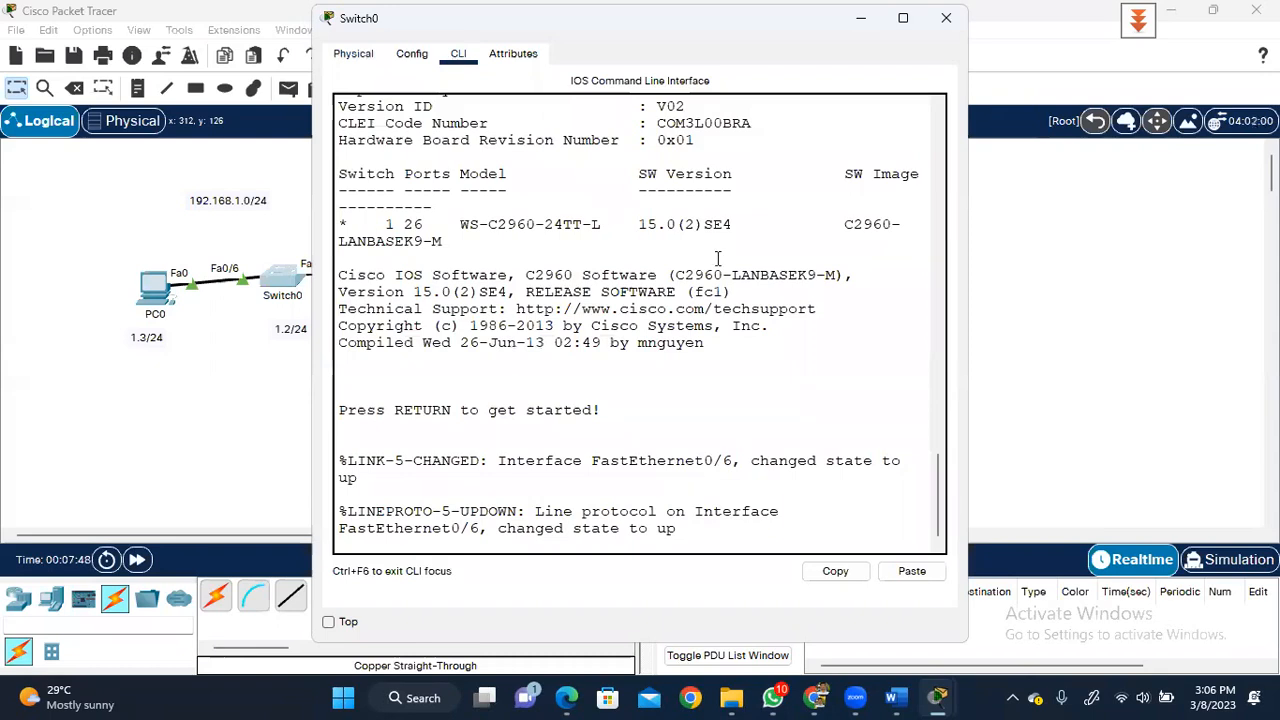
pyautogui.click(411, 60)
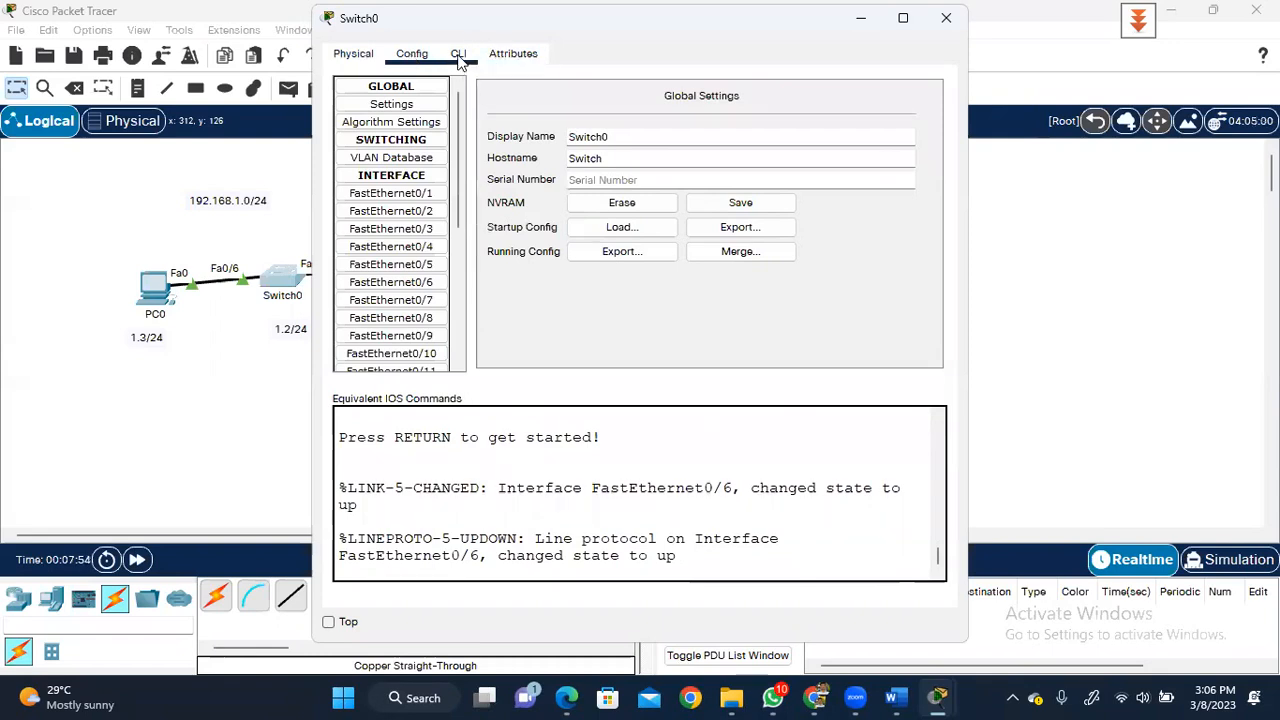
pyautogui.click(459, 59)
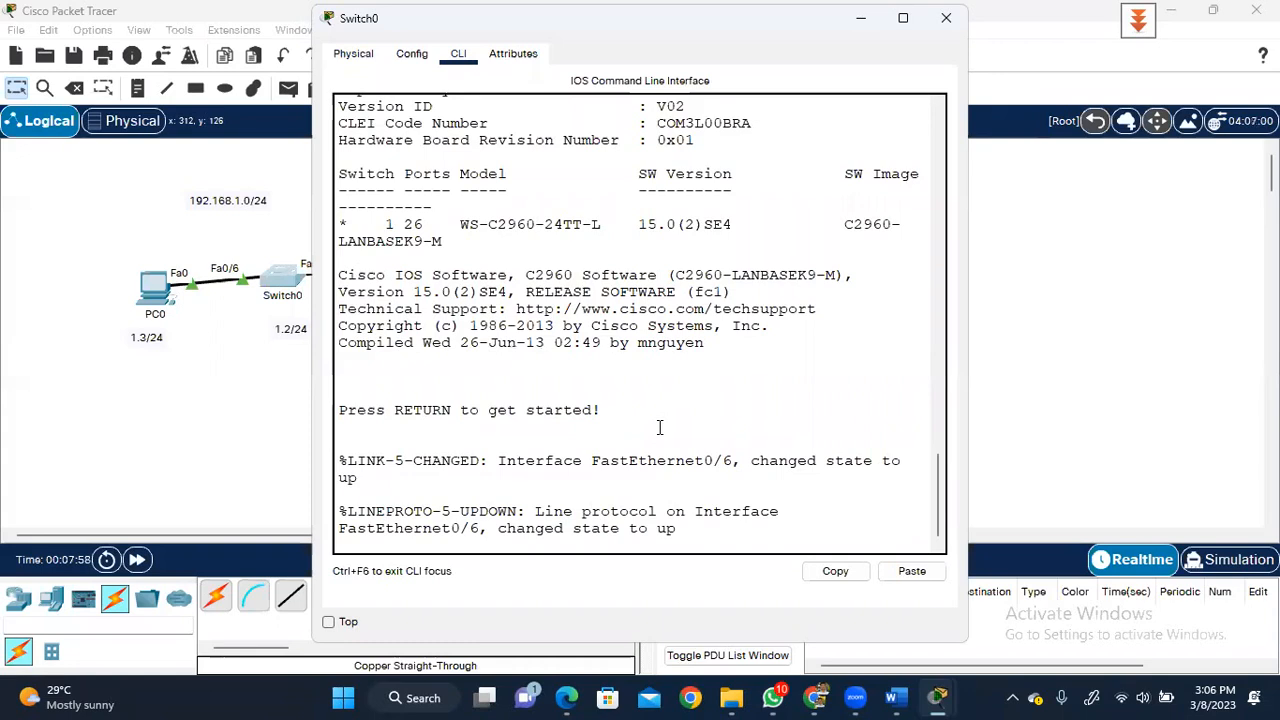
pyautogui.press('Return')
pyautogui.press('Return')
pyautogui.press('Return')
pyautogui.press('Return')
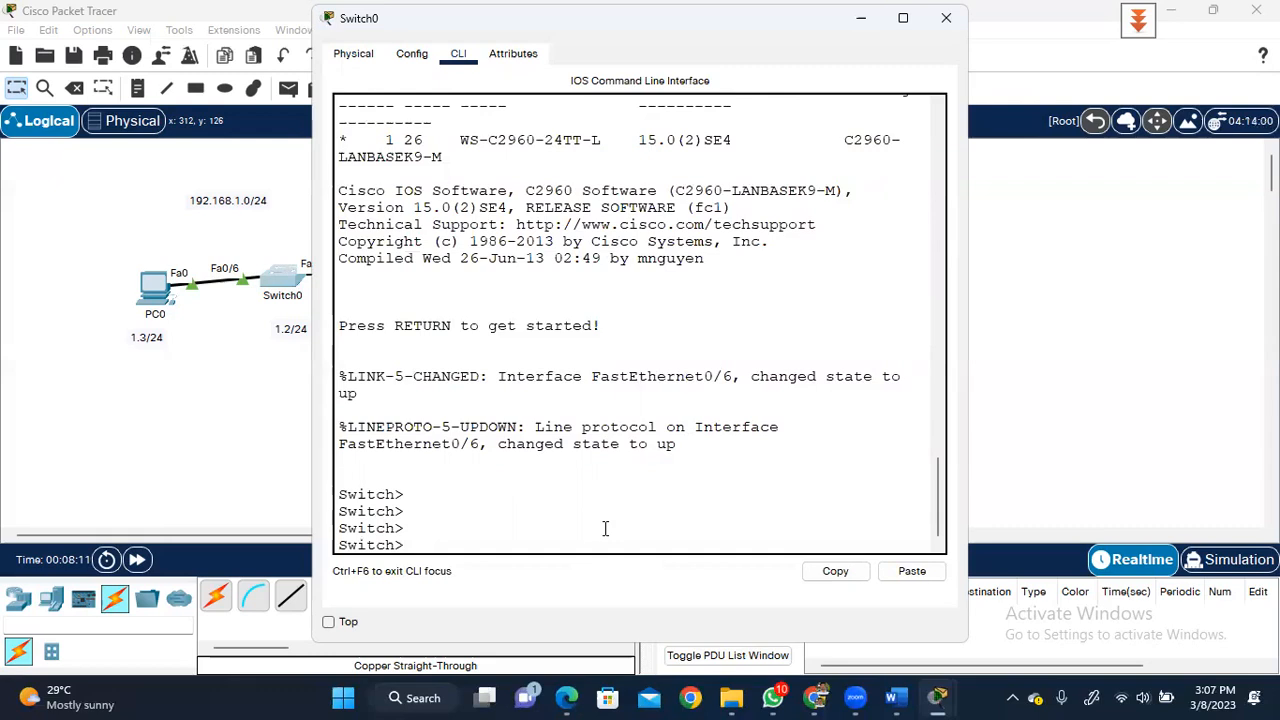
# - Enter privileged and global configuration mode and set the hostname to S1
pyautogui.write('enable')
pyautogui.press('Return')
pyautogui.press('Return')
pyautogui.press('Return')
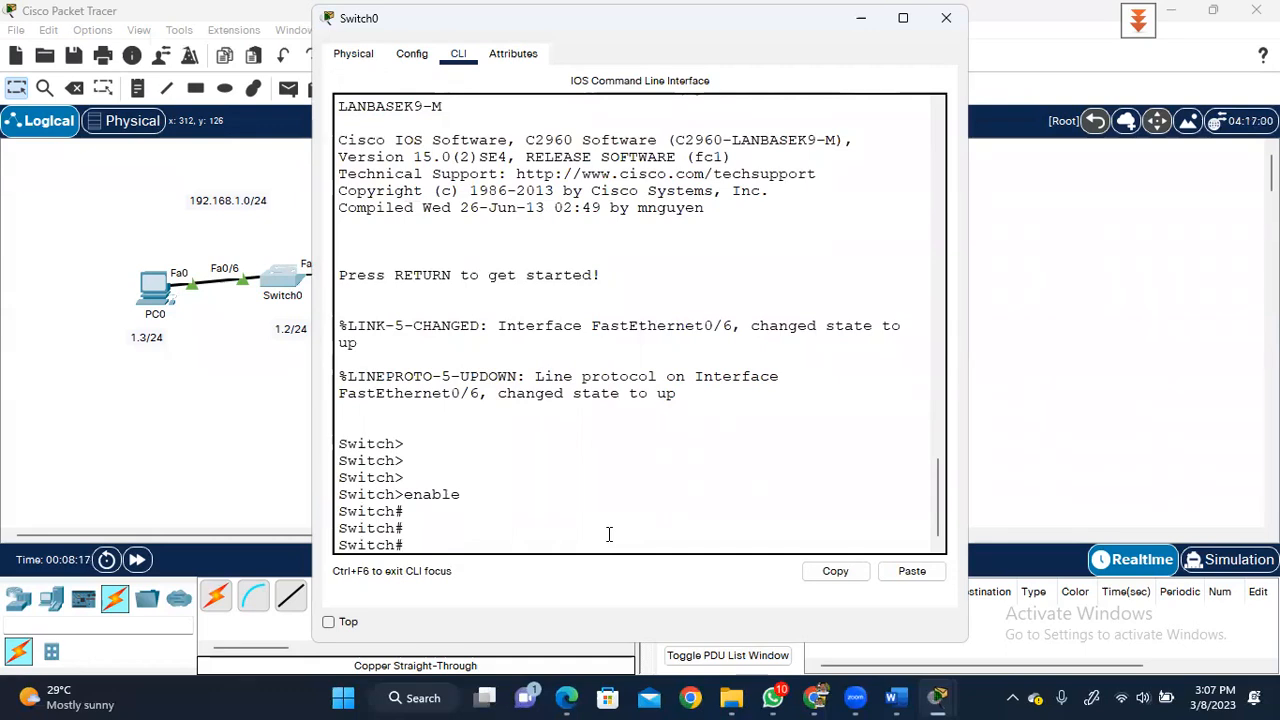
pyautogui.write('conf ter')
pyautogui.press('Return')
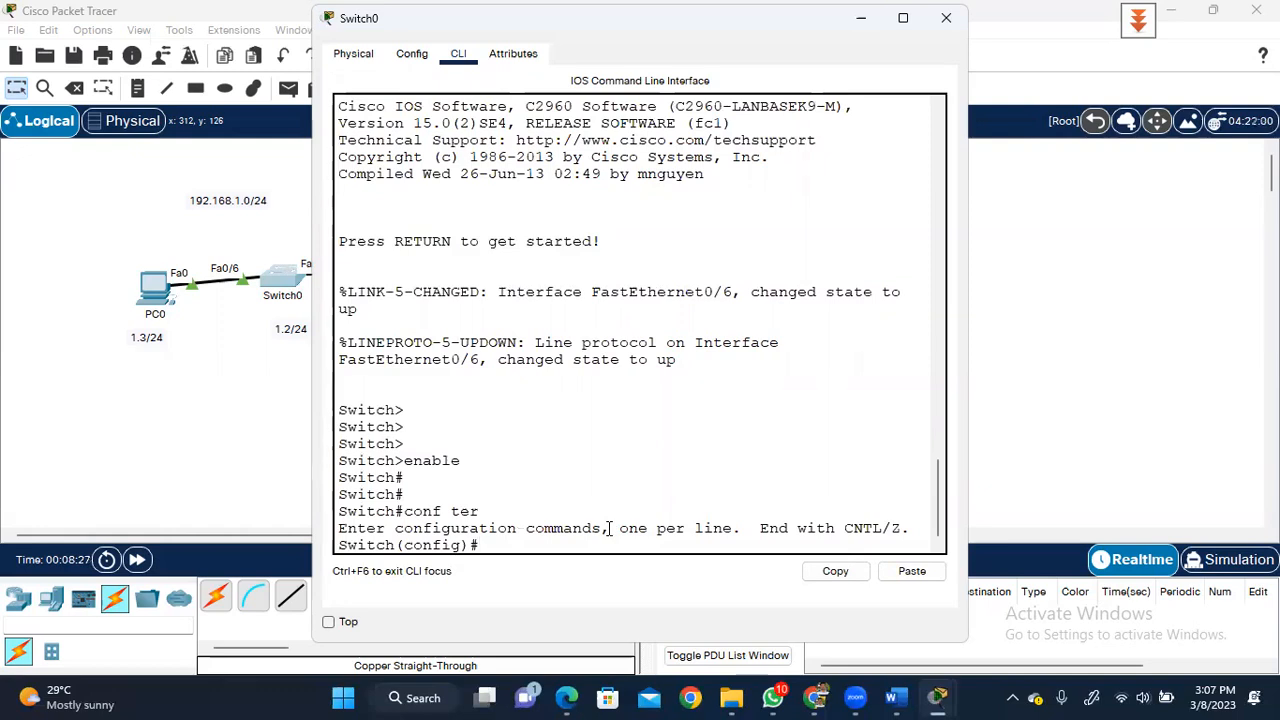
pyautogui.write('hostname S1')
pyautogui.press('Return')
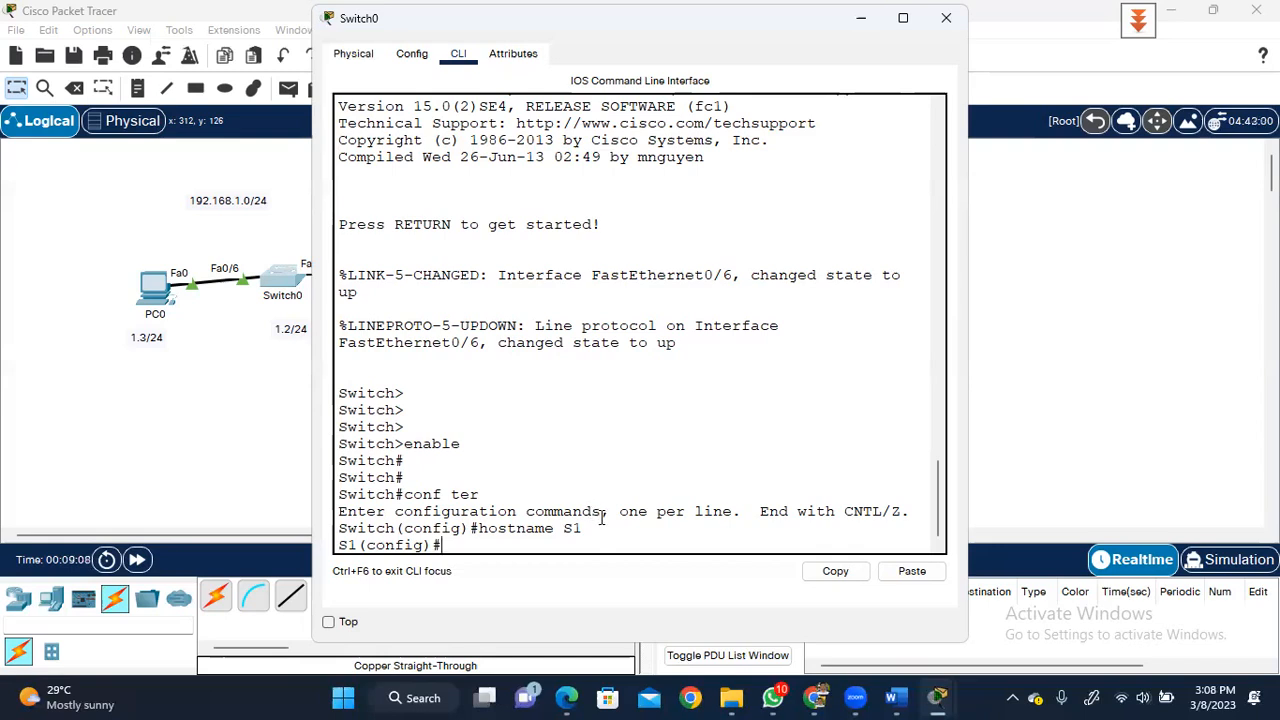
# - Exit configuration mode and run show vlan br to list the VLANs
pyautogui.write('inter')
pyautogui.press('BackSpace')
pyautogui.press('BackSpace')
pyautogui.press('BackSpace')
pyautogui.press('BackSpace')
pyautogui.press('BackSpace')
pyautogui.write('en')
pyautogui.press('BackSpace')
pyautogui.write('xit')
pyautogui.press('Return')
pyautogui.press('Return')
pyautogui.press('Return')
pyautogui.write('show ')
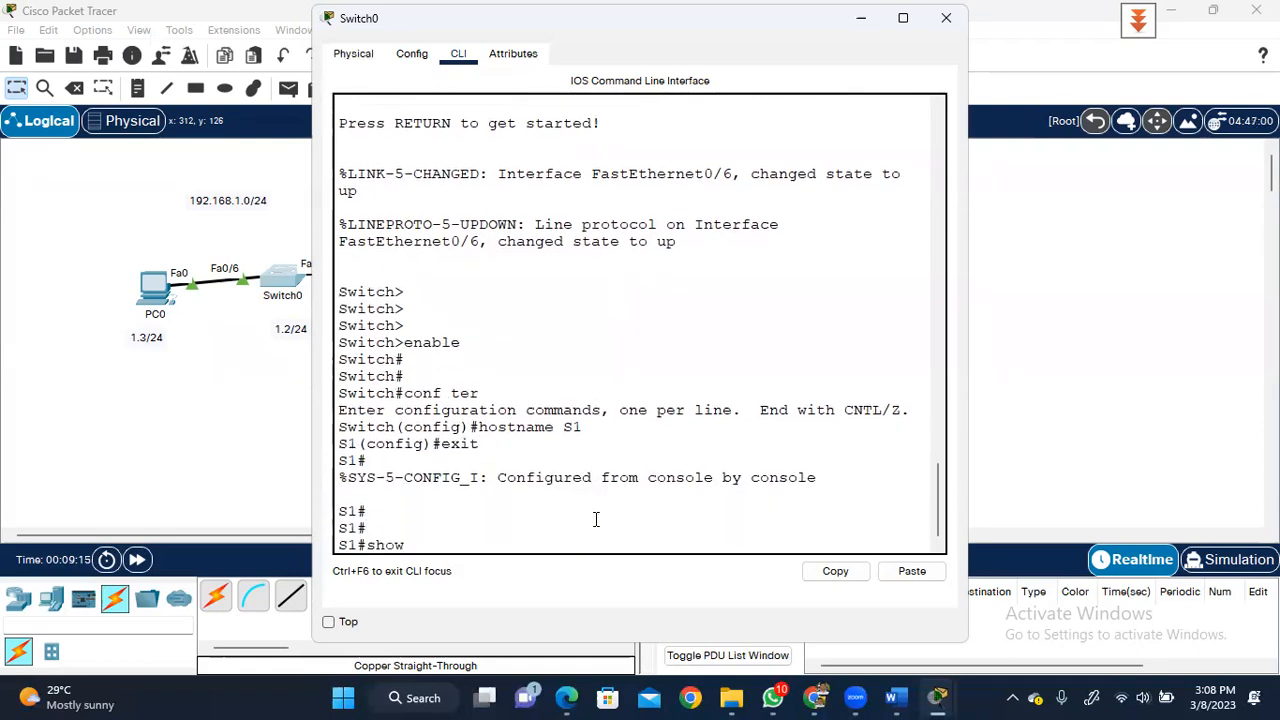
pyautogui.write('vlan br')
pyautogui.press('Return')
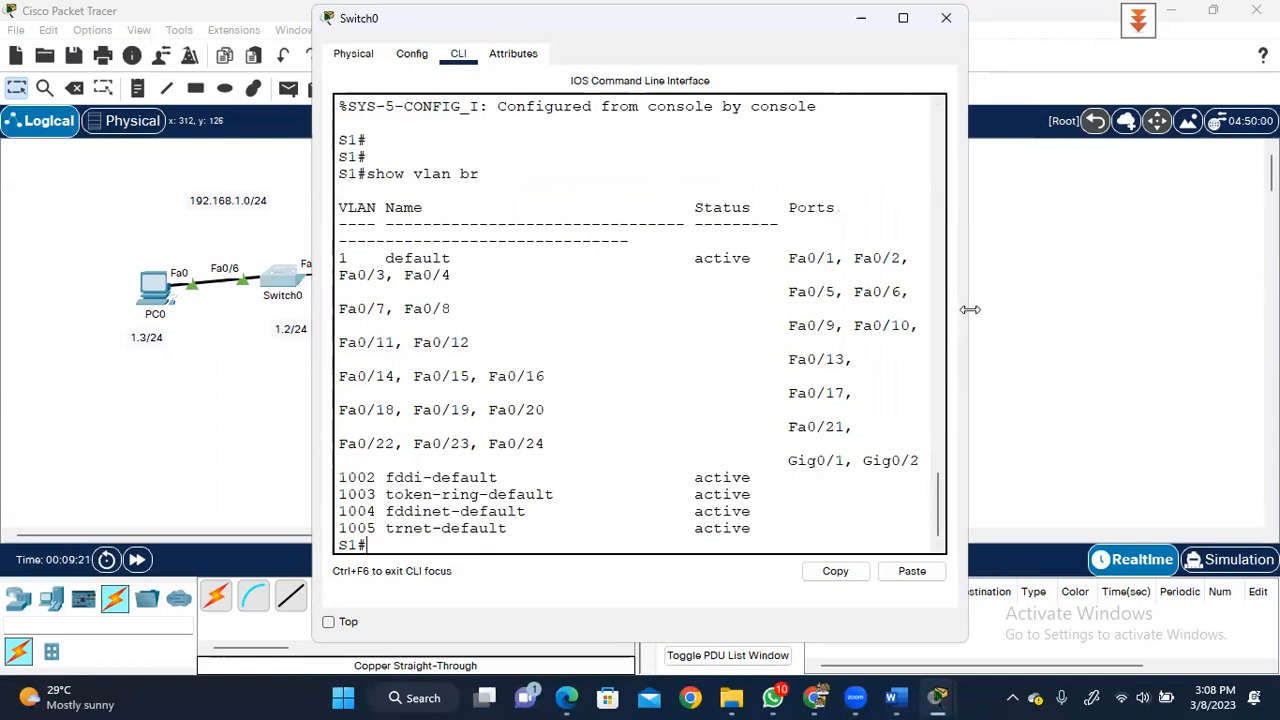
# - Drag the Switch0 console's right edge outward so the VLAN brief table stops wrapping
pyautogui.moveTo(970, 310); pyautogui.dragTo(1186, 306)
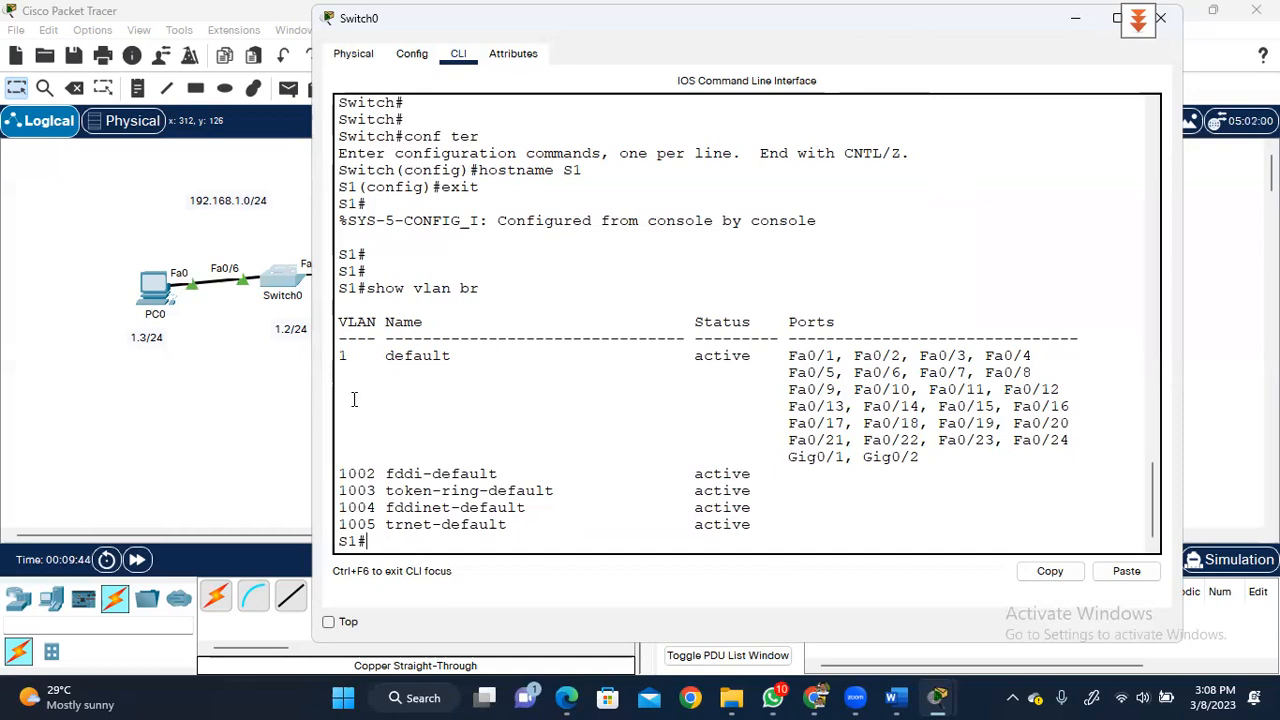
# - Enter global configuration mode and select interface vlan 1
pyautogui.click(388, 528)
pyautogui.write('co')
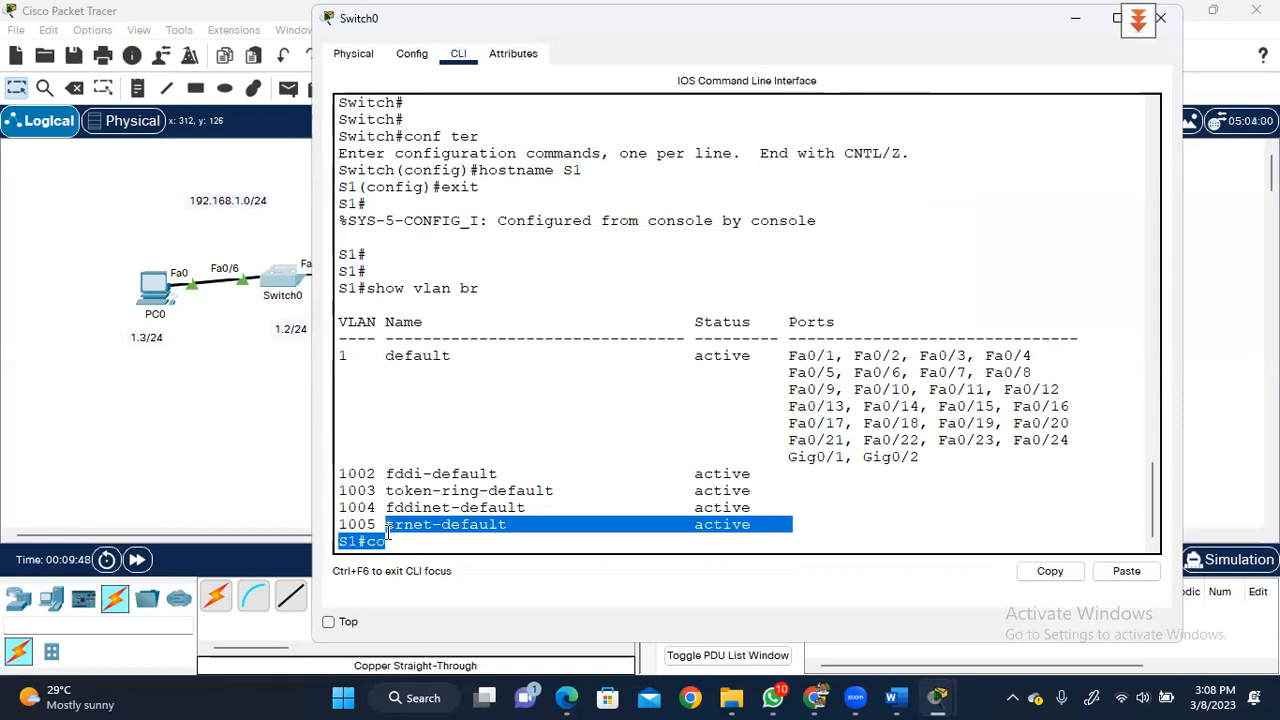
pyautogui.click(388, 533)
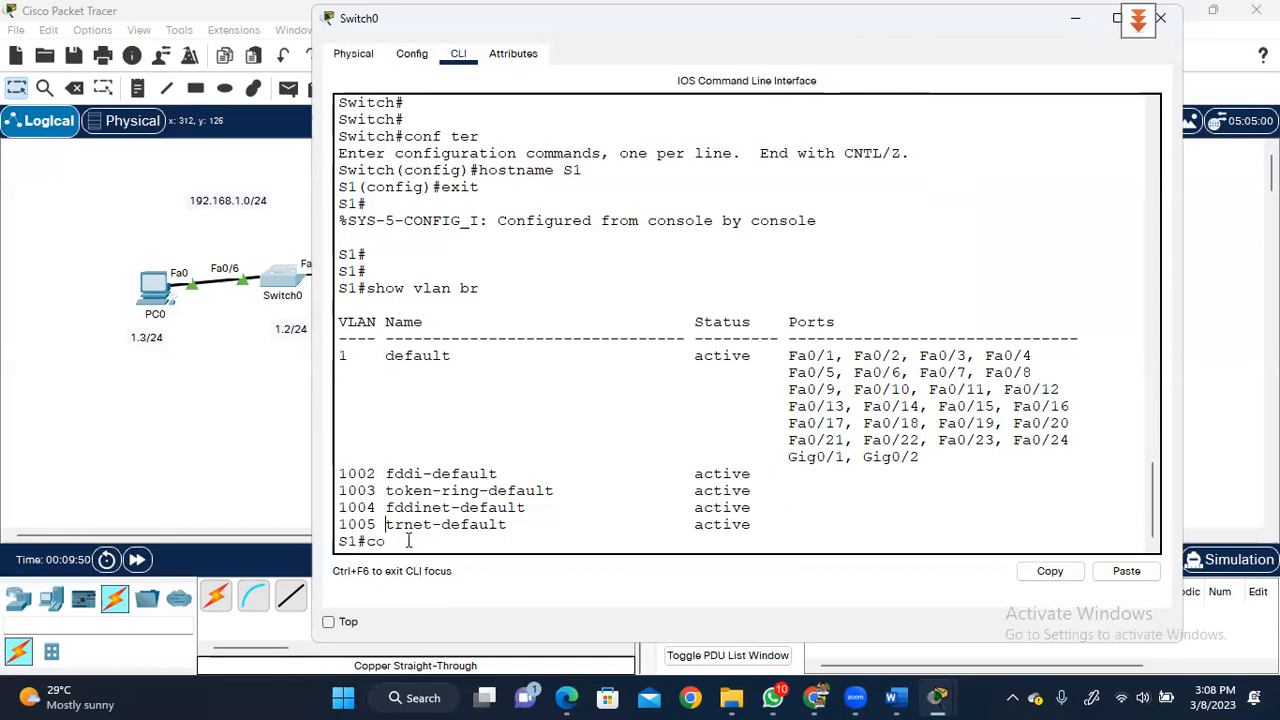
pyautogui.press('Return')
pyautogui.write('conf ter')
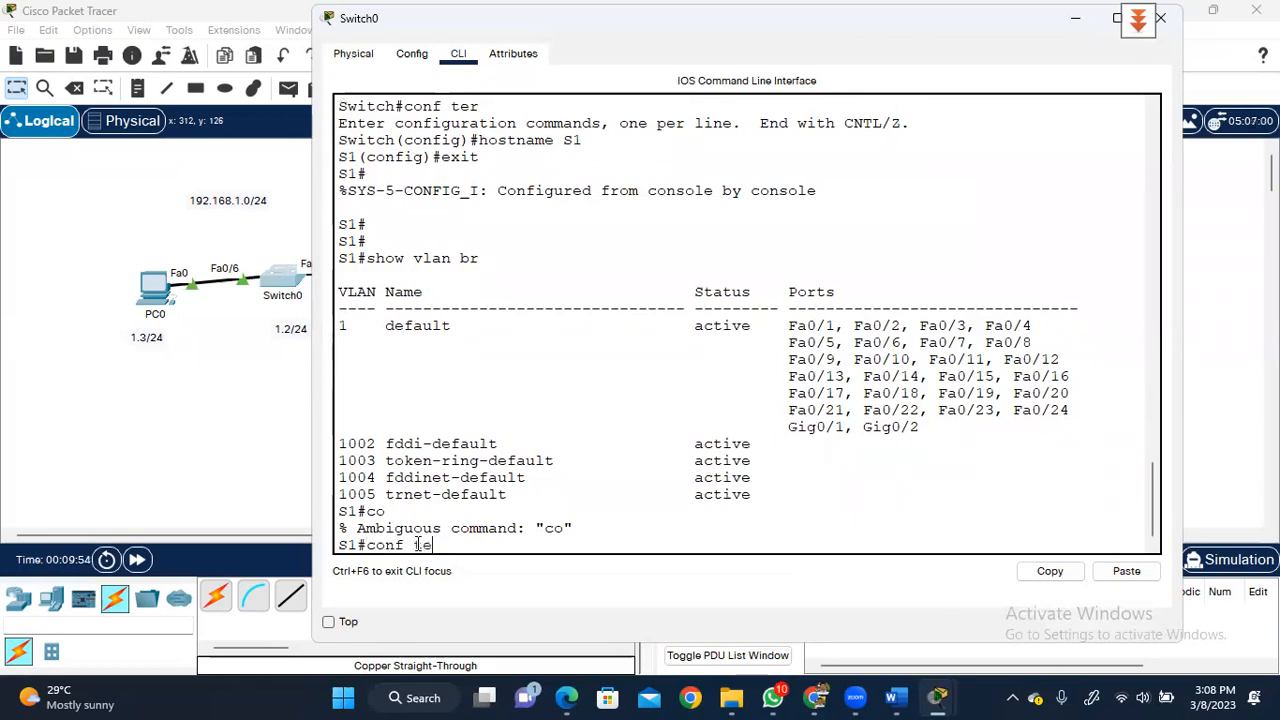
pyautogui.press('Return')
pyautogui.press('Return')
pyautogui.press('Return')
pyautogui.write('int')
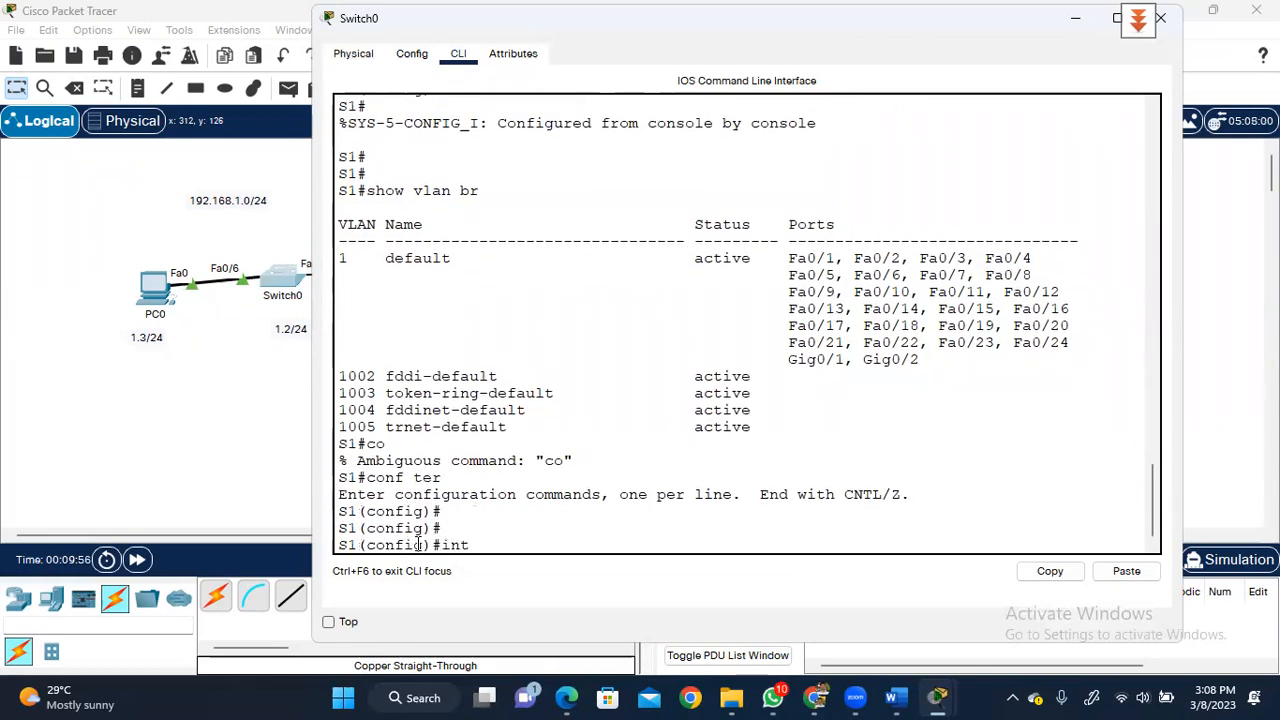
pyautogui.write('er vlan 1')
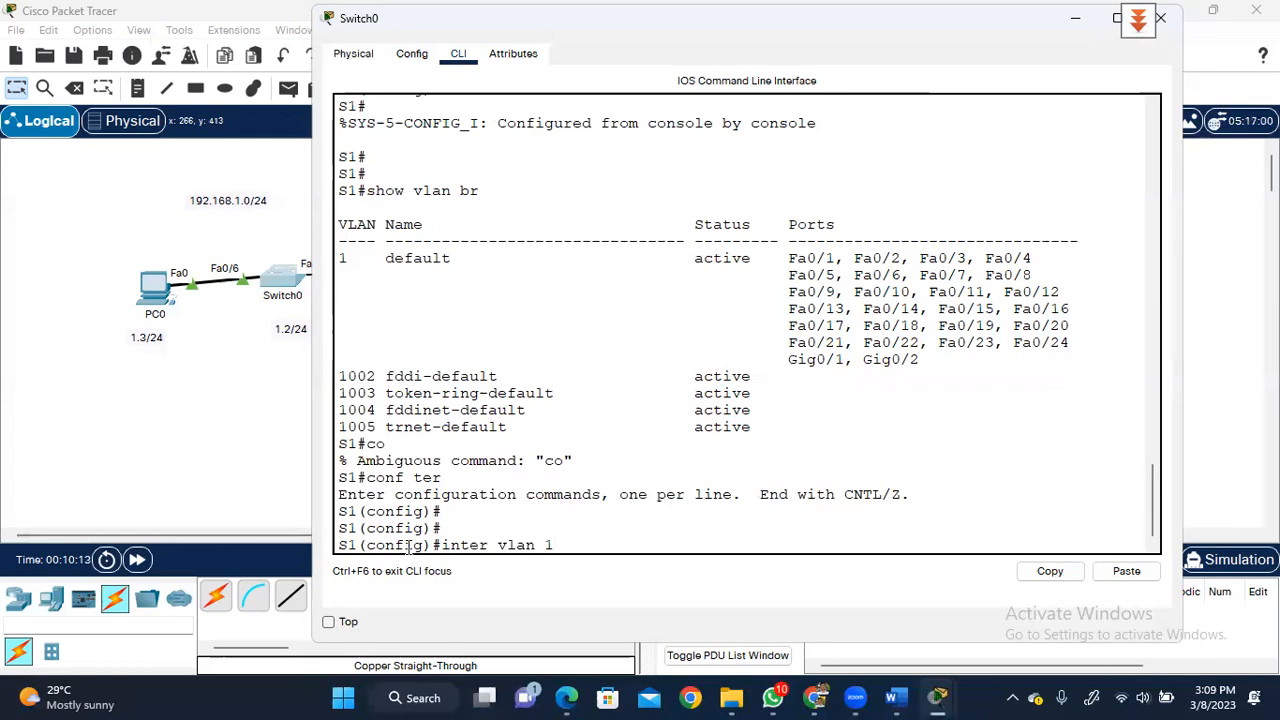
pyautogui.press('Return')
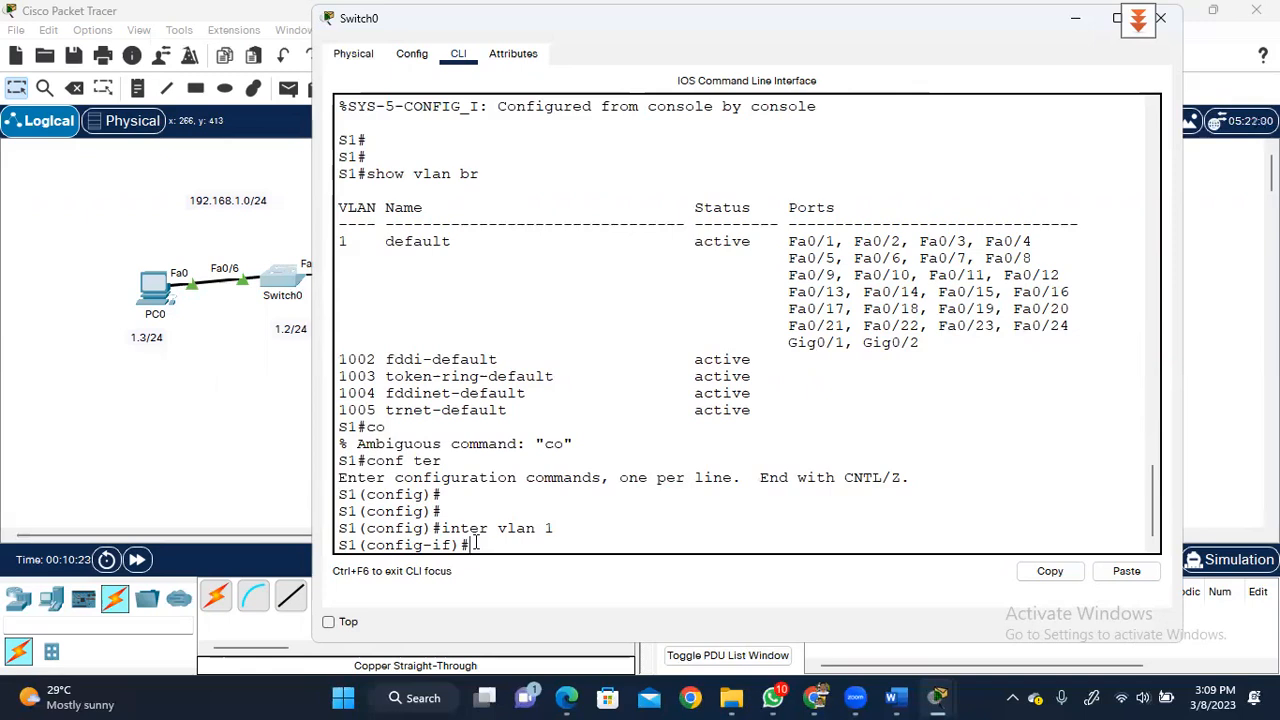
# - Assign VLAN 1 the address 192.168.1.2 255.255.255.0, run no shutdown, then exit
pyautogui.write('ip addre')
pyautogui.press('Tab')
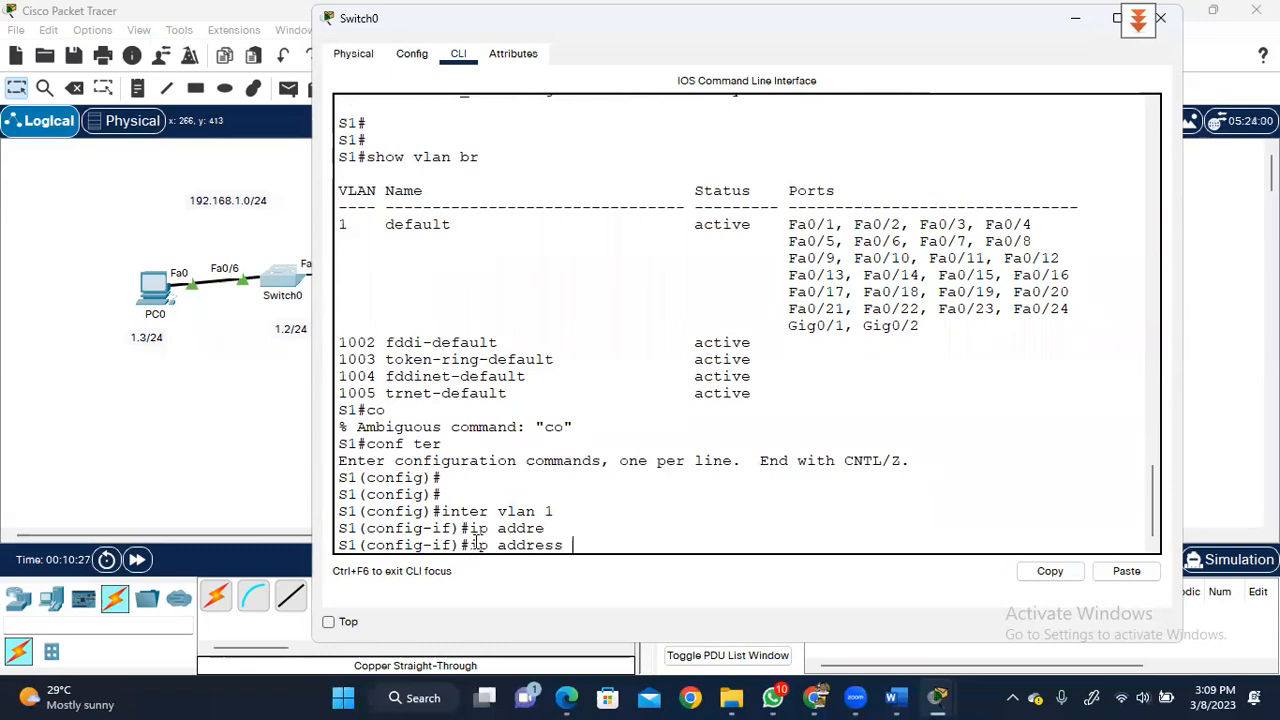
pyautogui.write('192.1681')
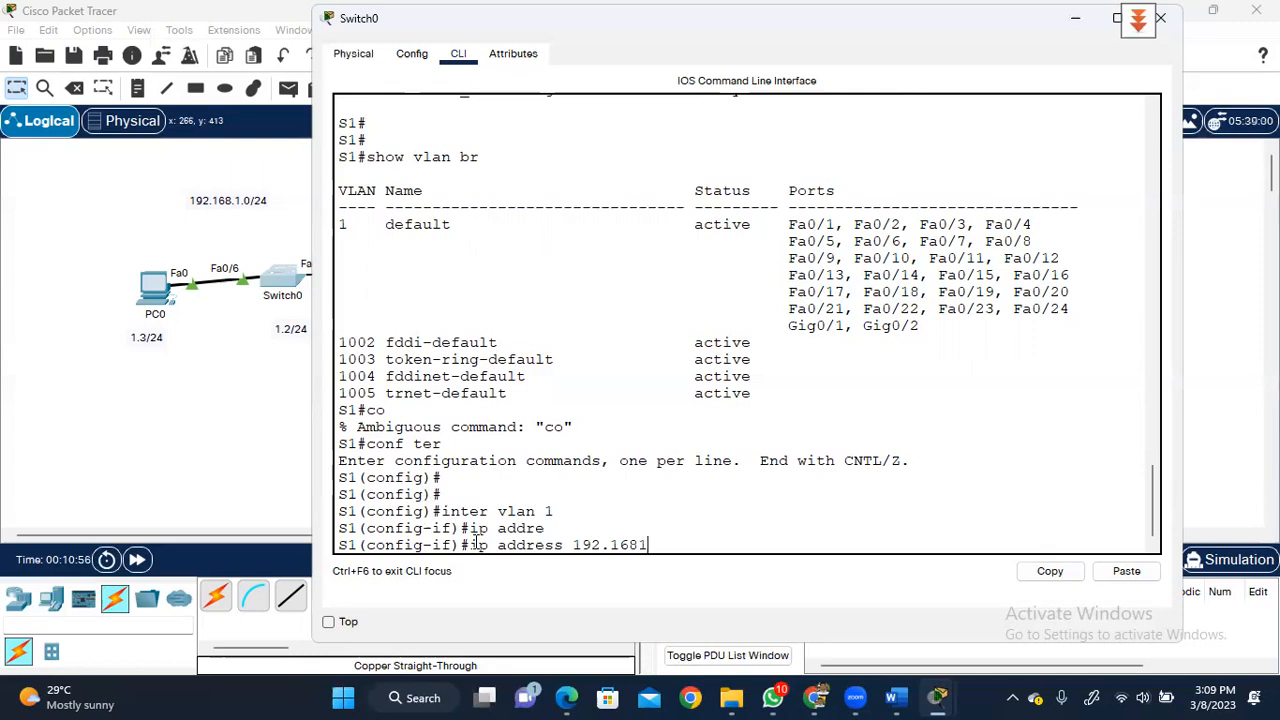
pyautogui.press('BackSpace')
pyautogui.write('.1.2 255.255.255.0')
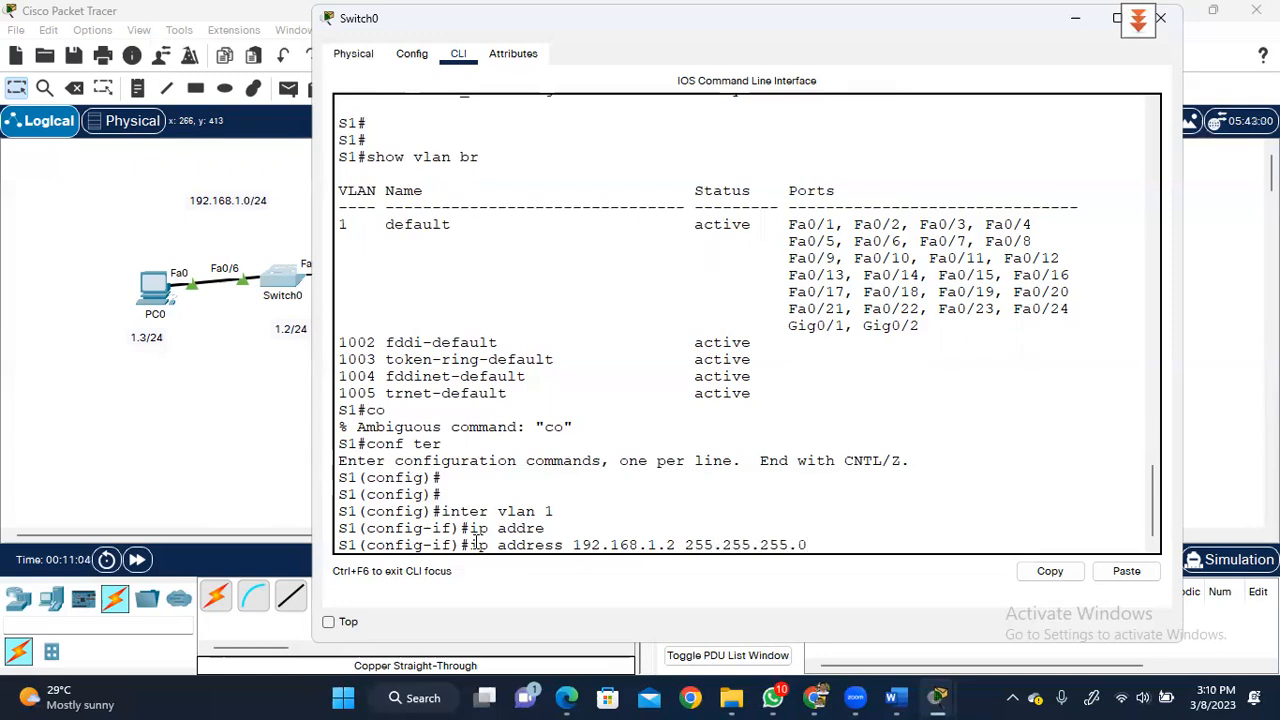
pyautogui.press('Return')
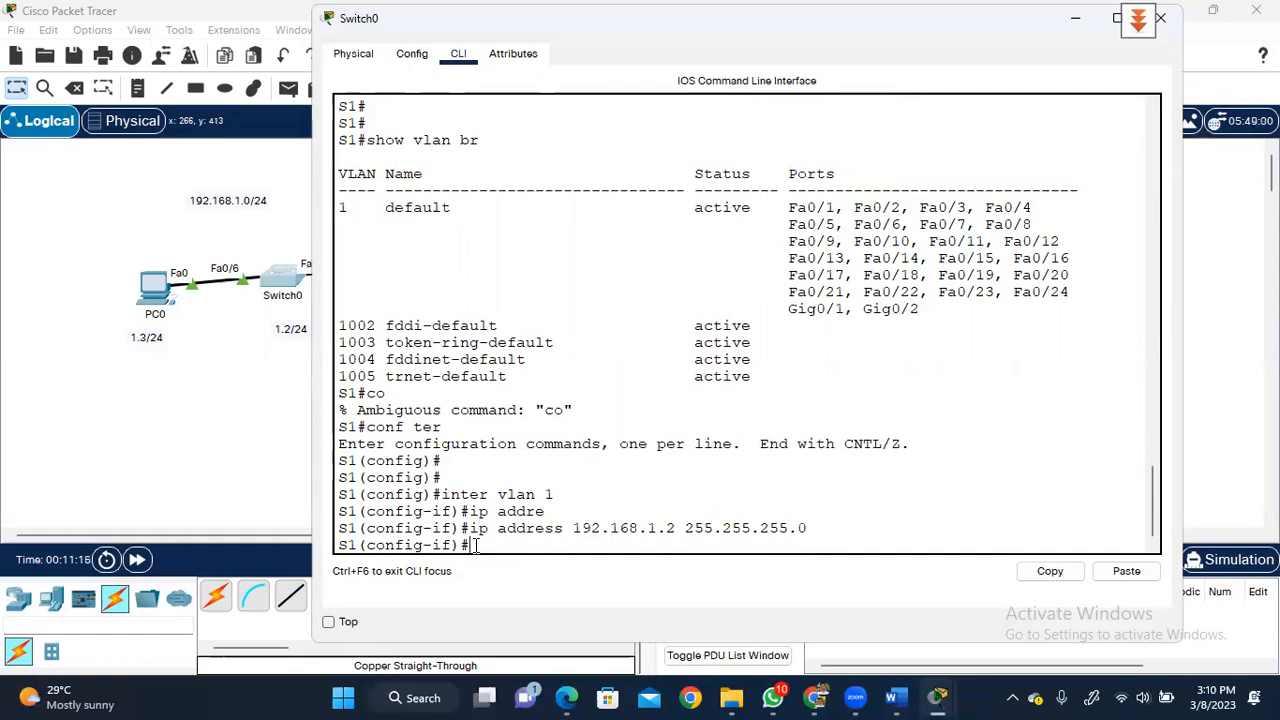
pyautogui.write('no shut')
pyautogui.press('Return')
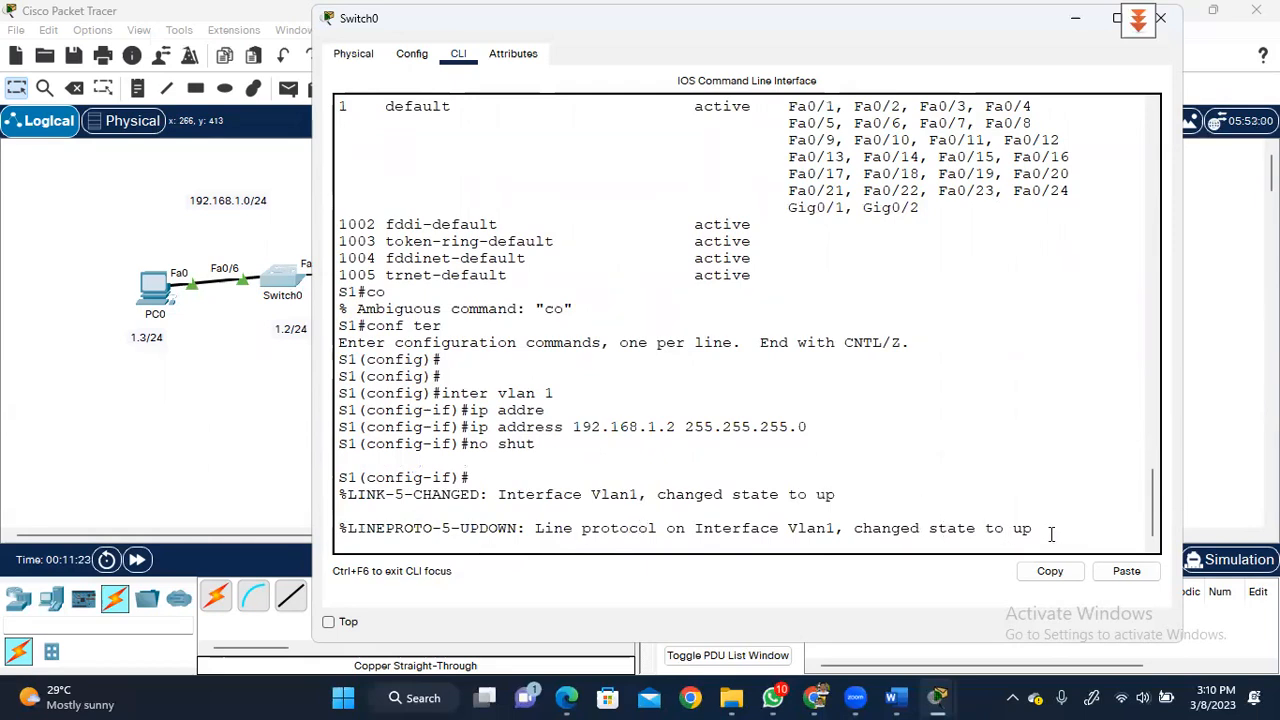
pyautogui.press('Return')
pyautogui.press('Return')
pyautogui.press('Return')
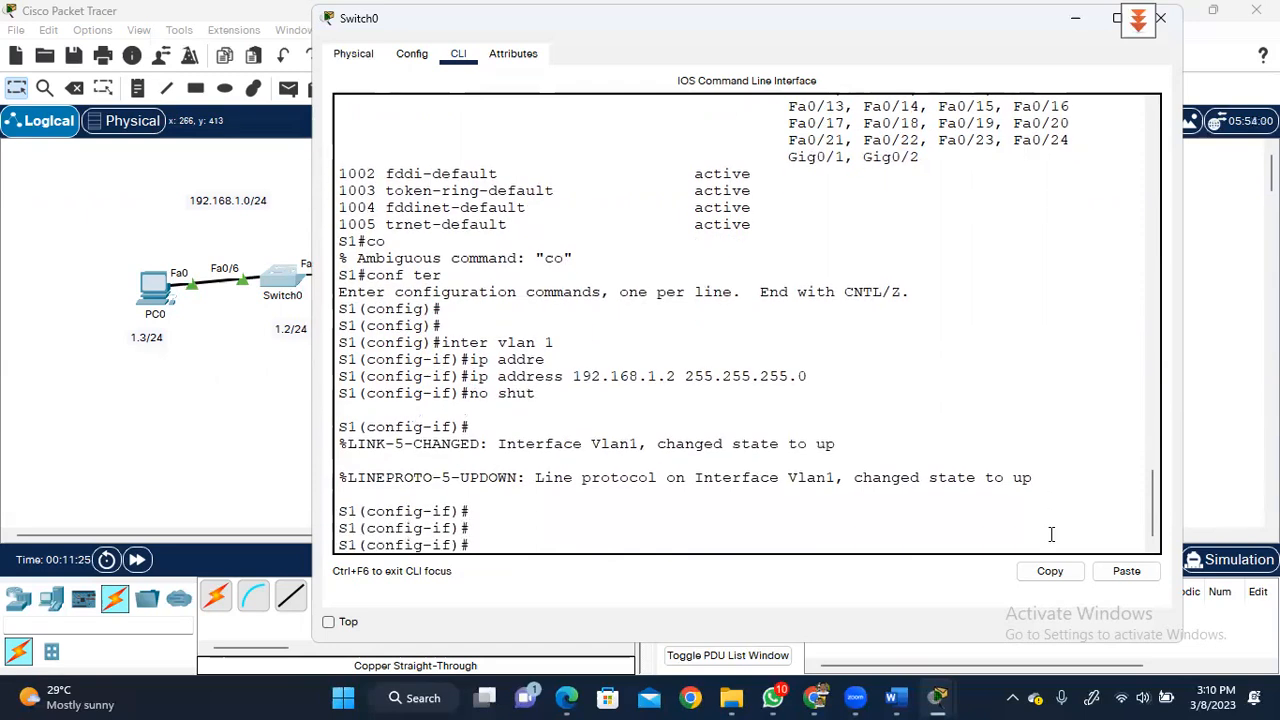
pyautogui.write('exit')
pyautogui.press('Return')
pyautogui.press('Return')
pyautogui.press('Return')
pyautogui.press('Return')
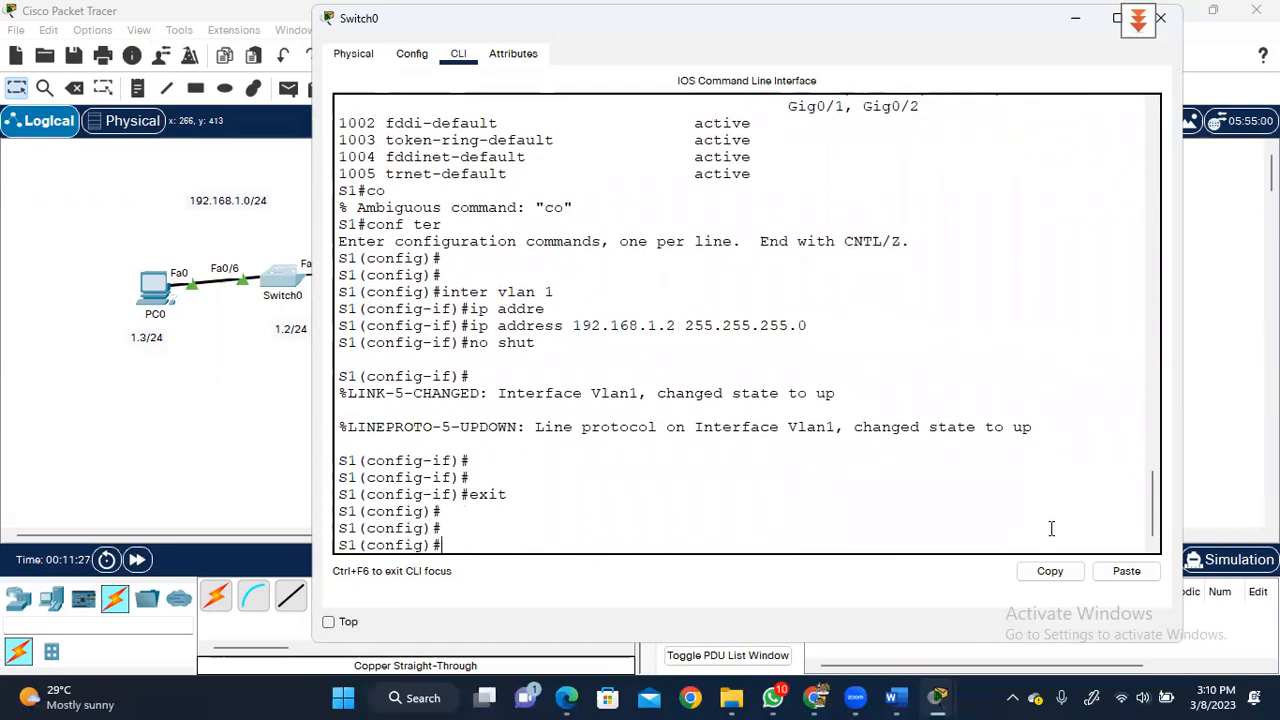
pyautogui.write('i')
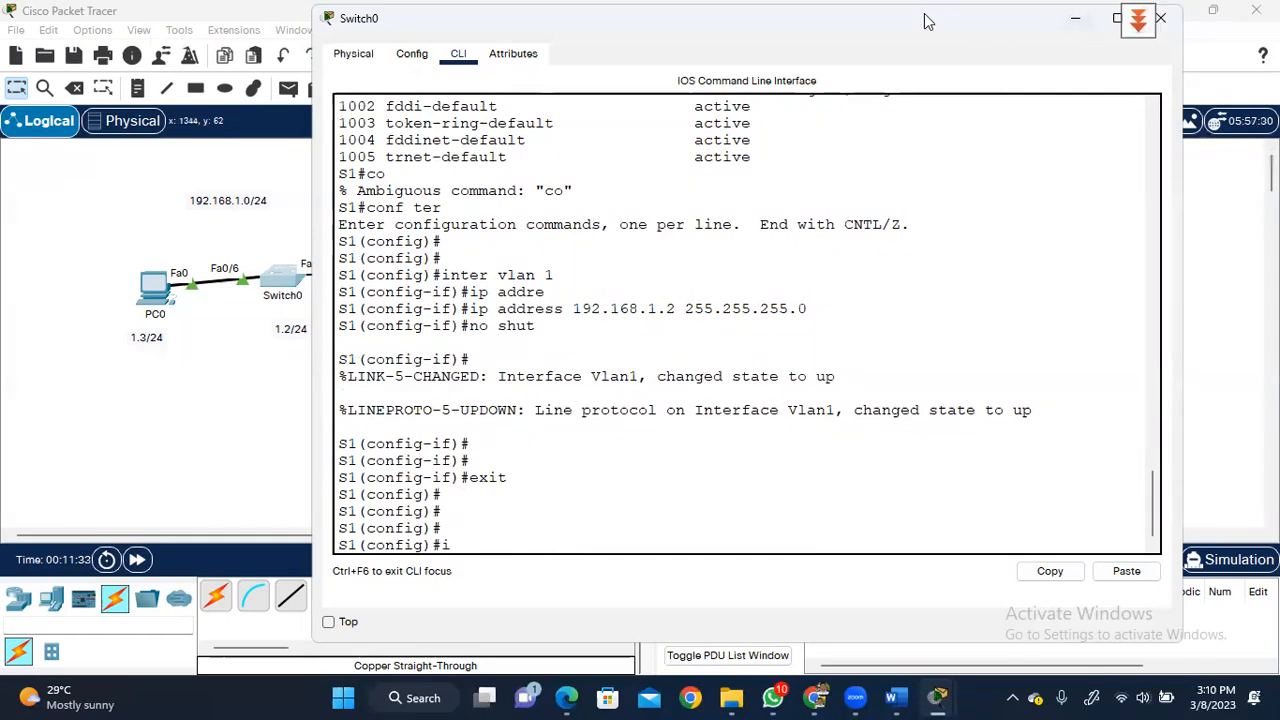
# - Leave interface mode and run ip default-gateway 192.168.1.1 on S1
pyautogui.doubleClick(1010, 20)
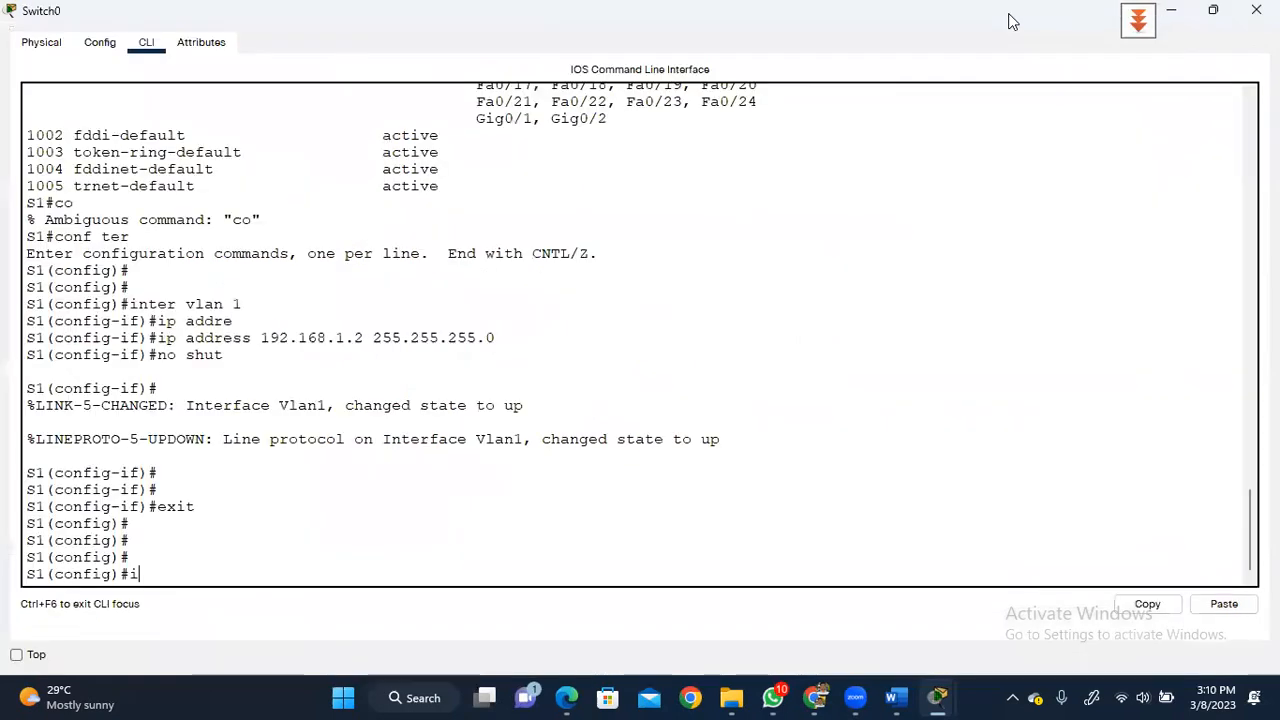
pyautogui.click(1214, 12)
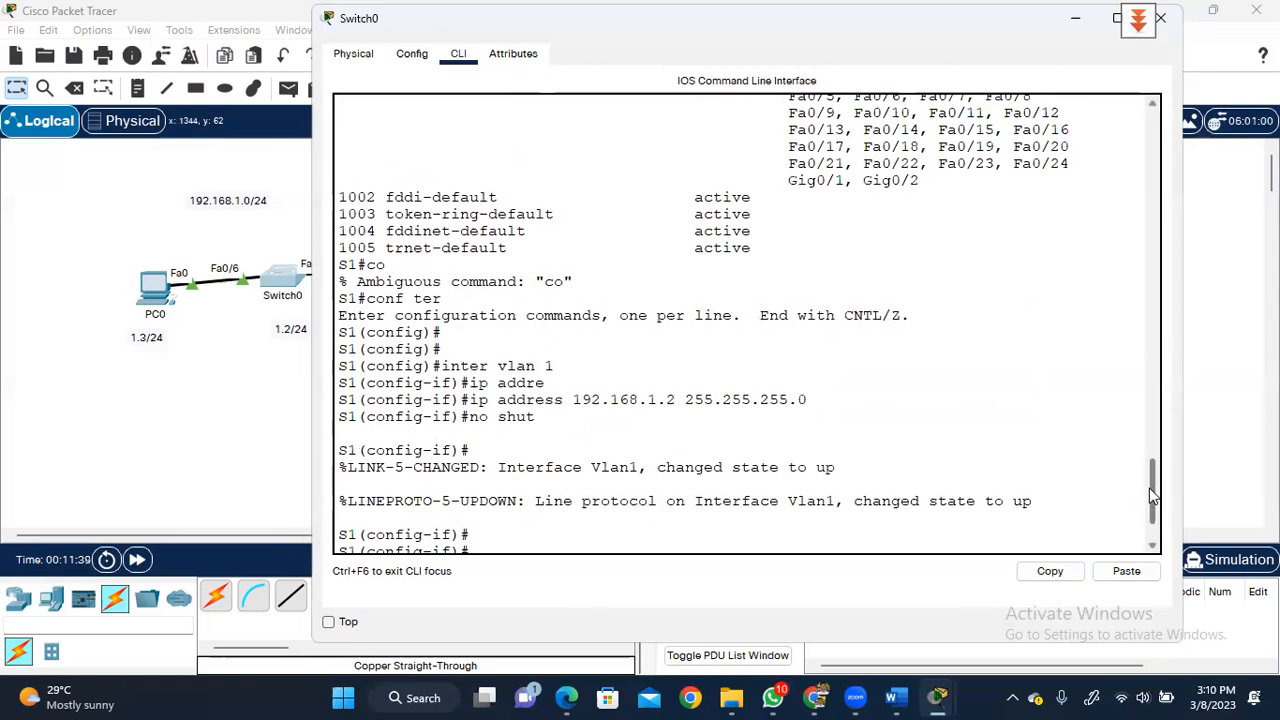
pyautogui.rightClick(1149, 541)
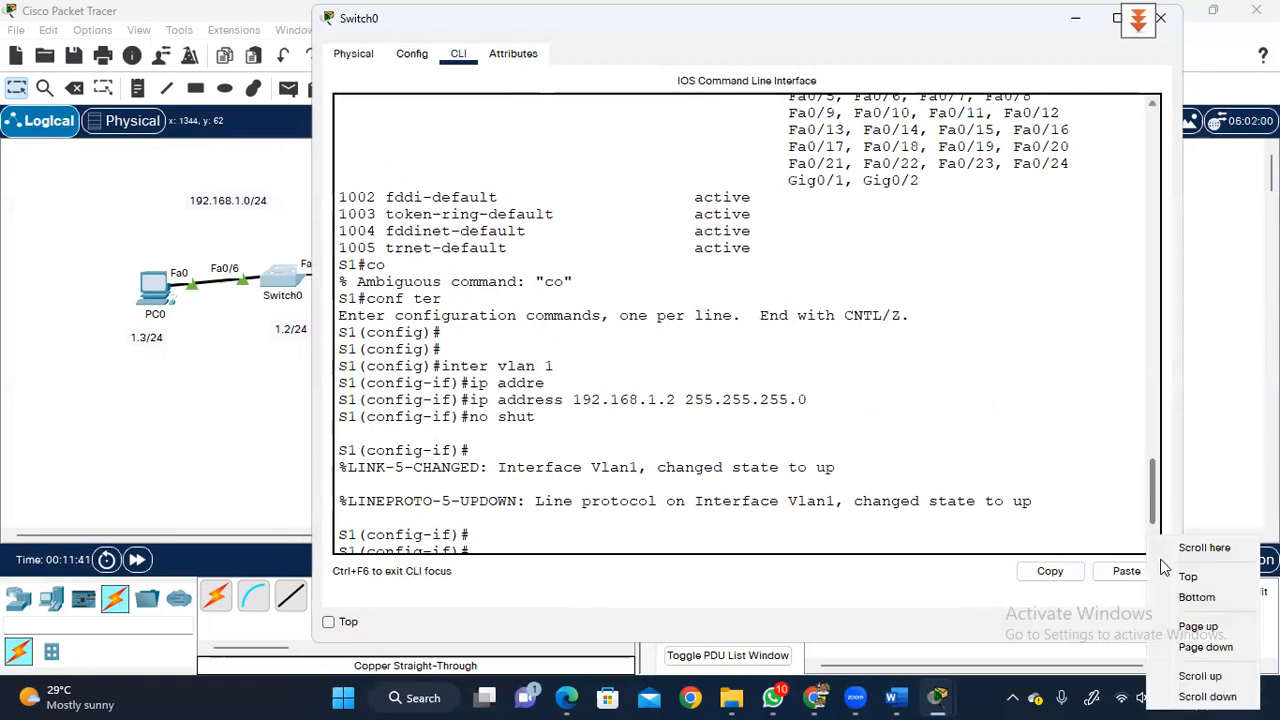
pyautogui.click(1086, 446)
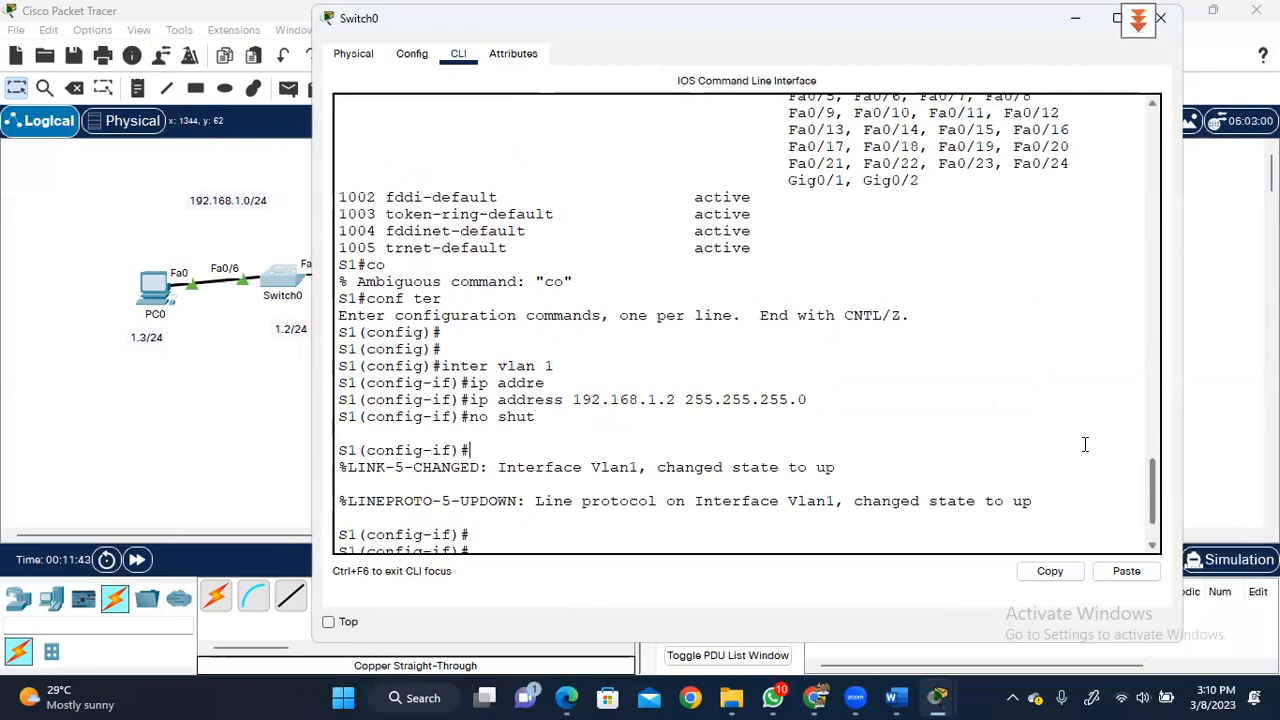
pyautogui.write('exit')
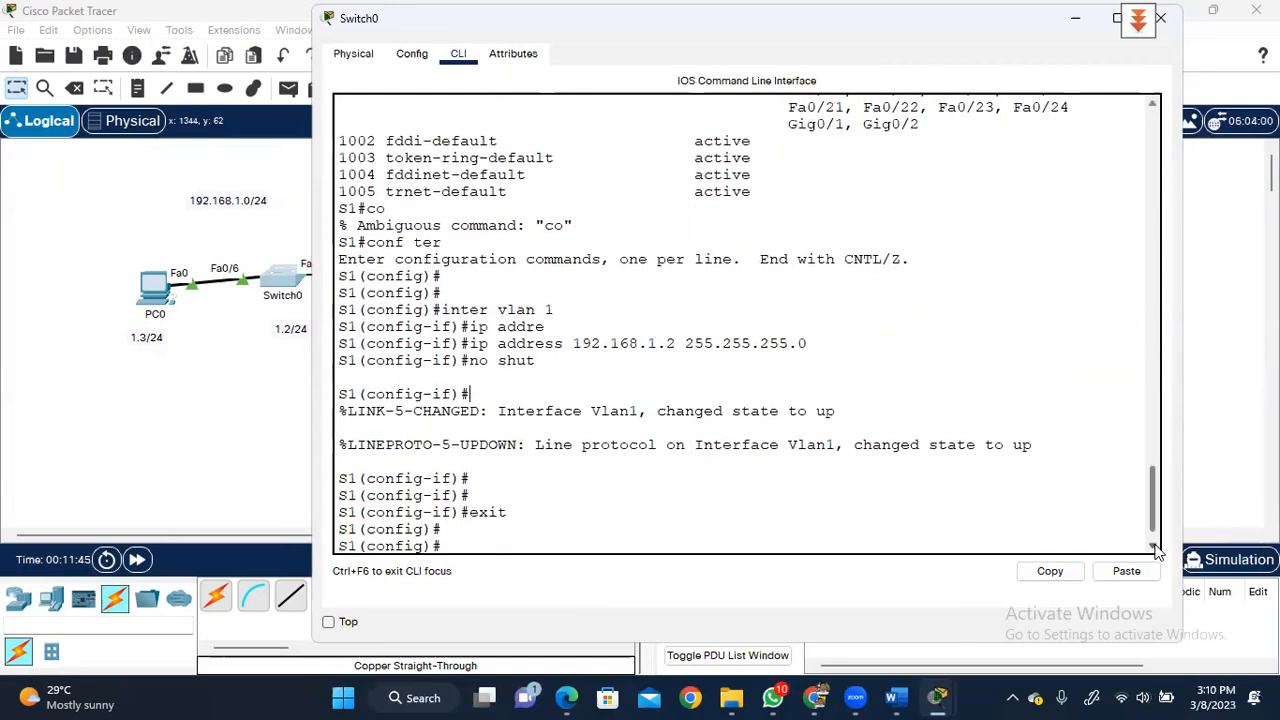
pyautogui.press('Return')
pyautogui.press('Return')
pyautogui.press('Return')
pyautogui.press('Return')
pyautogui.write('ig)#i')
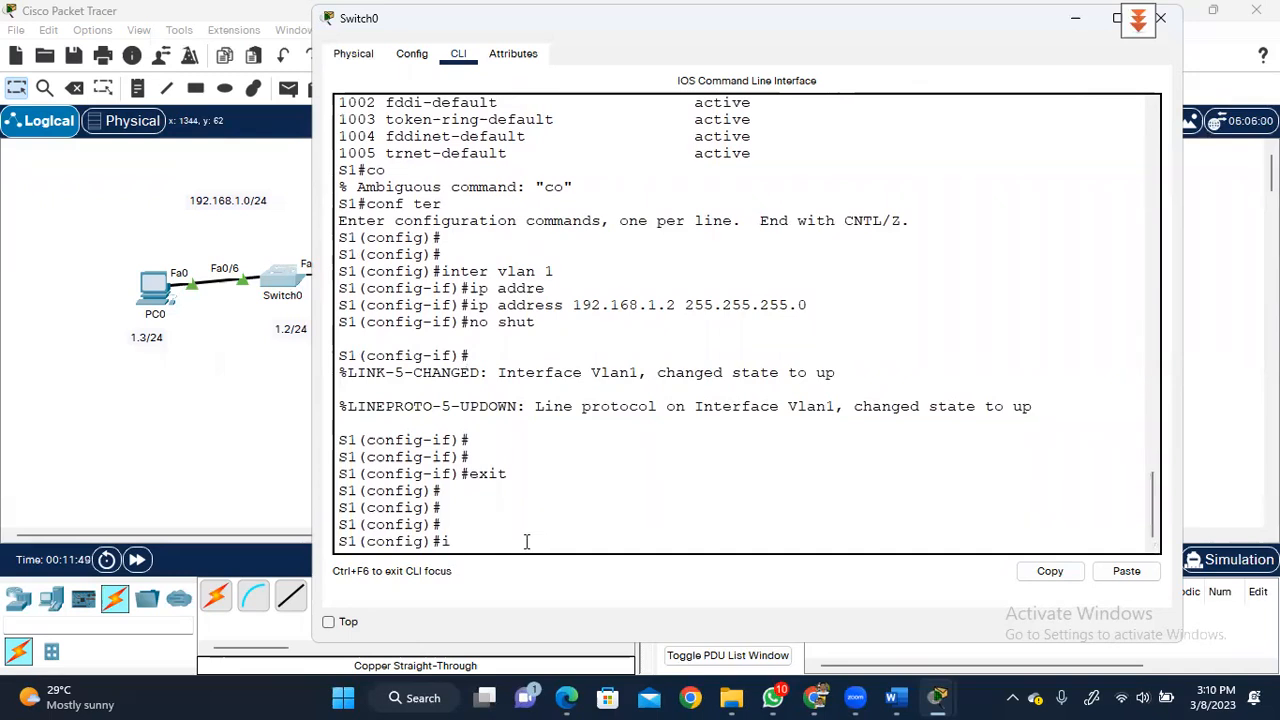
pyautogui.write('p default-gateway 192.')
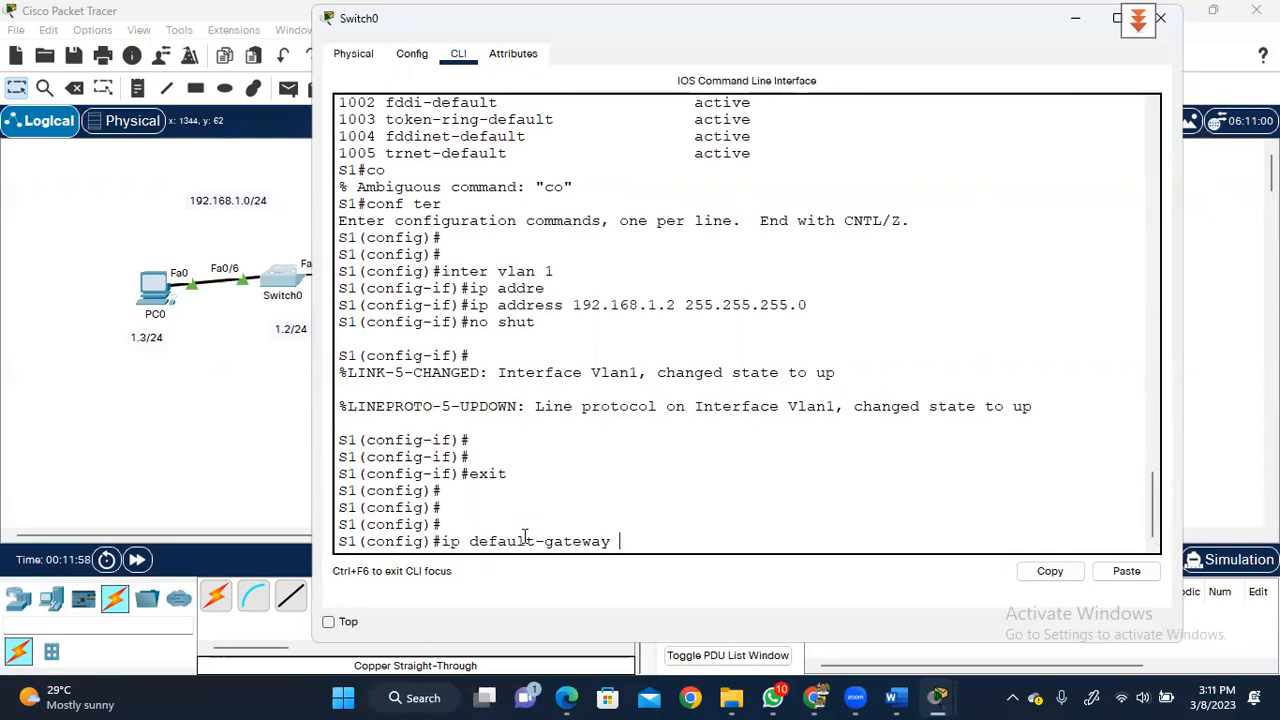
pyautogui.write('168.1.1')
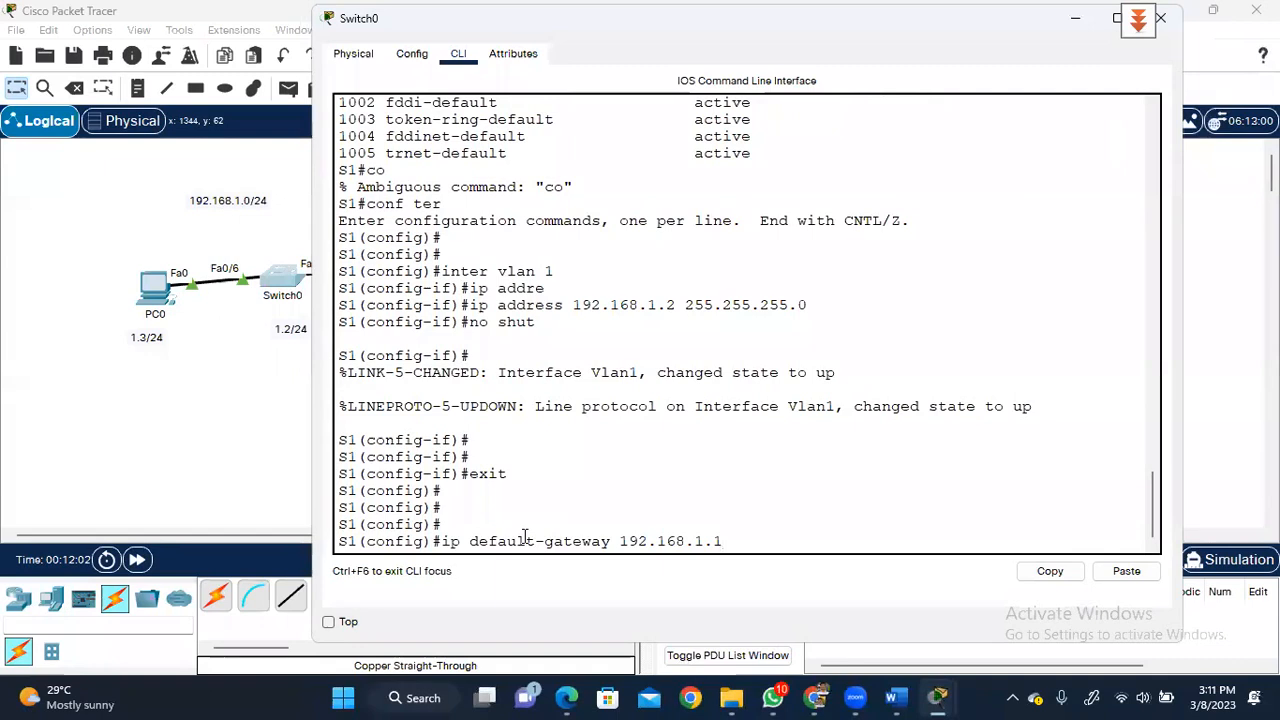
pyautogui.press('Return')
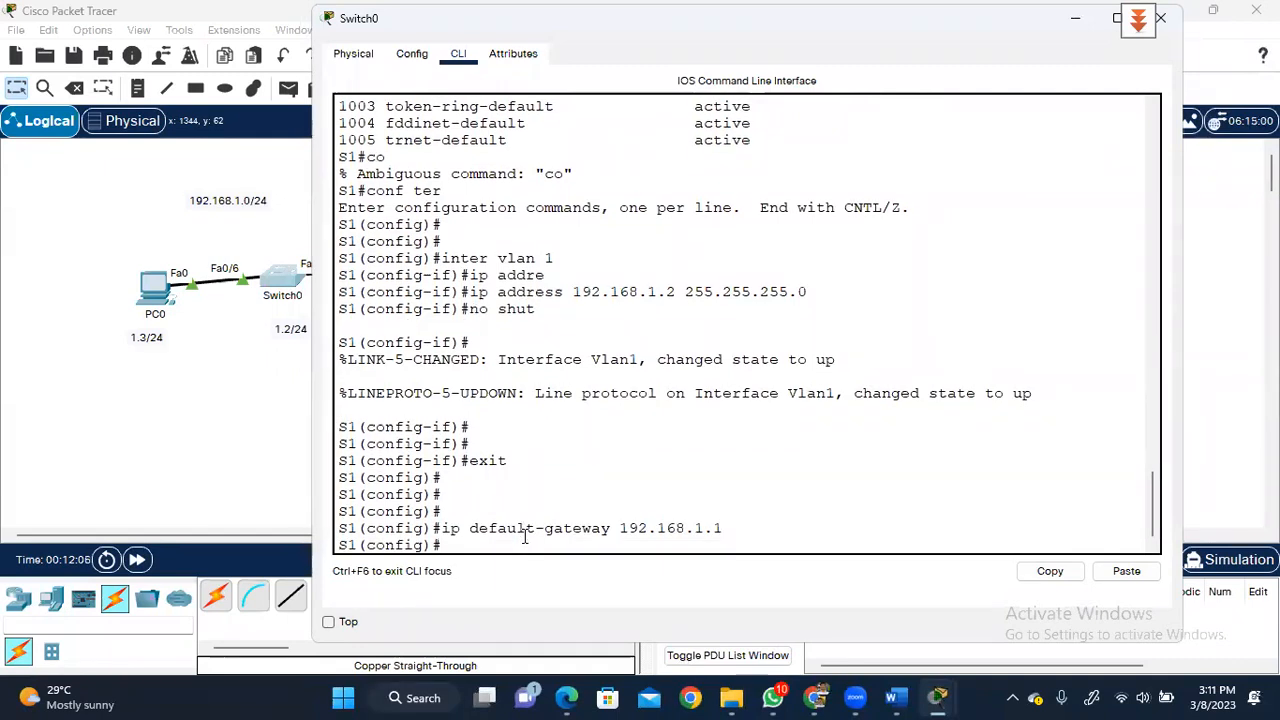
pyautogui.press('Return')
pyautogui.press('Return')
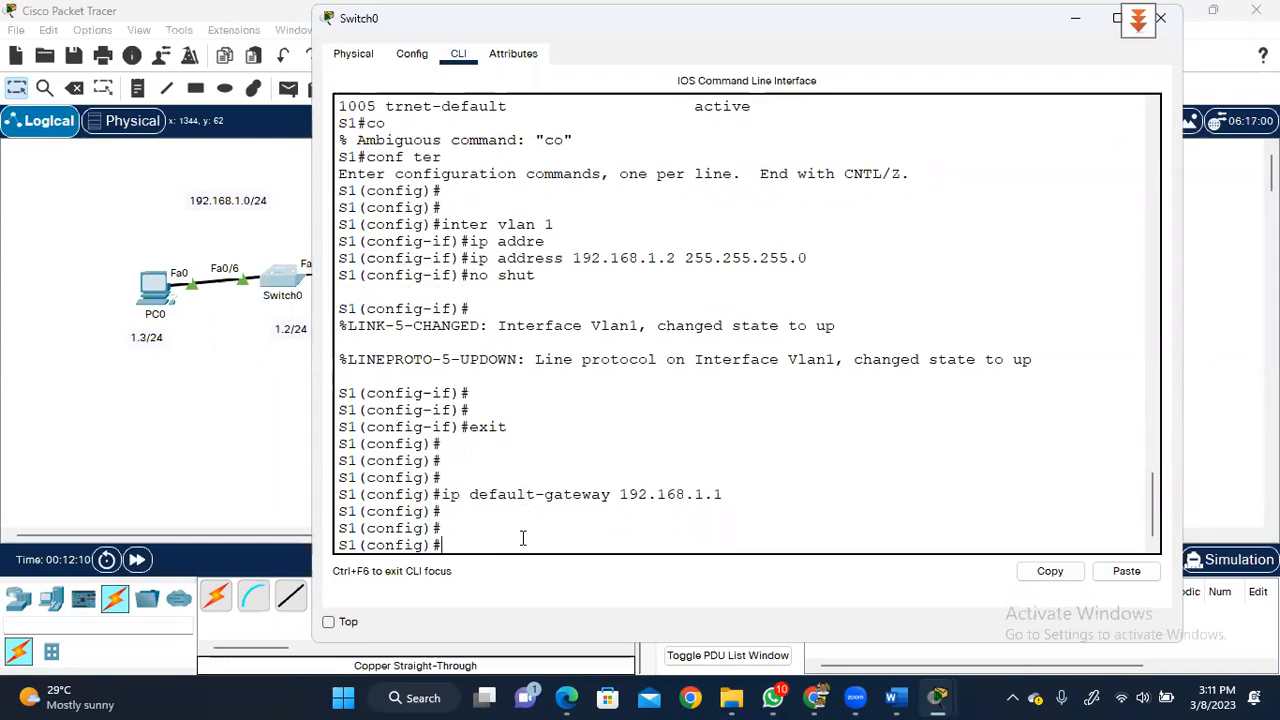
# - Exit to S1# and page through show running-config to its end
pyautogui.write('exit')
pyautogui.press('Return')
pyautogui.press('Return')
pyautogui.press('Return')
pyautogui.press('Return')
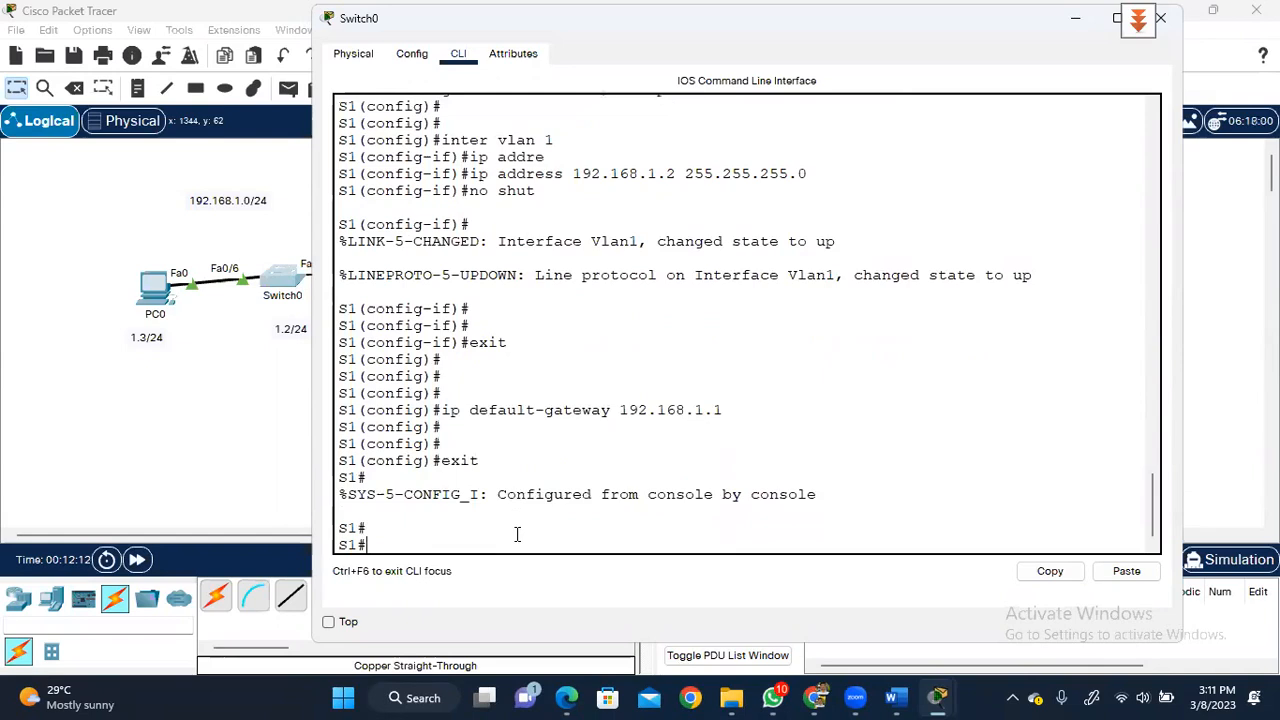
pyautogui.write('show run')
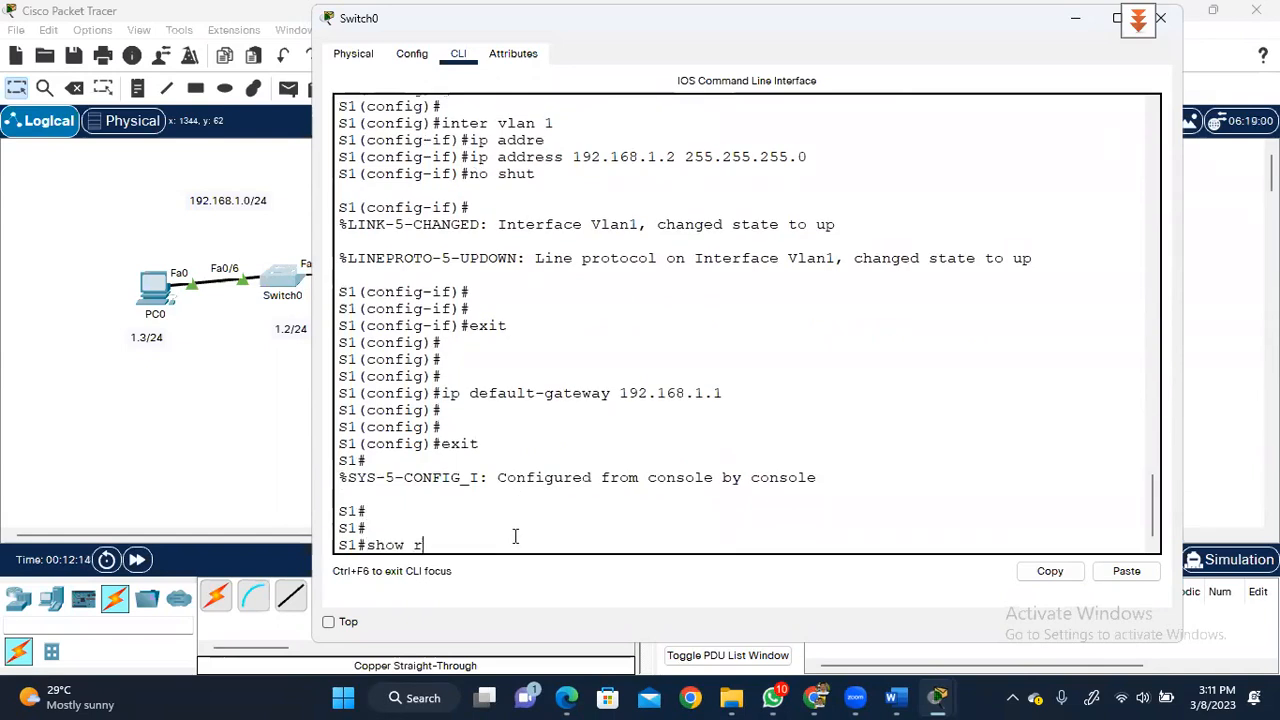
pyautogui.press('Tab')
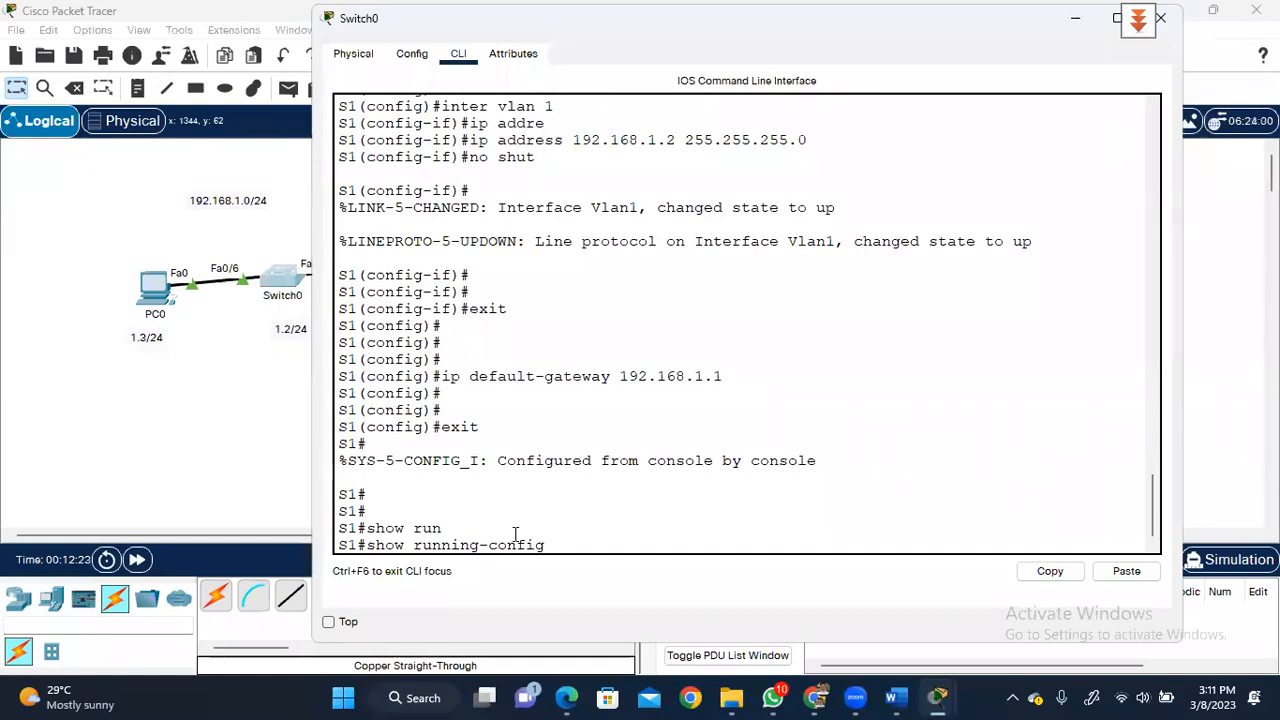
pyautogui.press('Return')
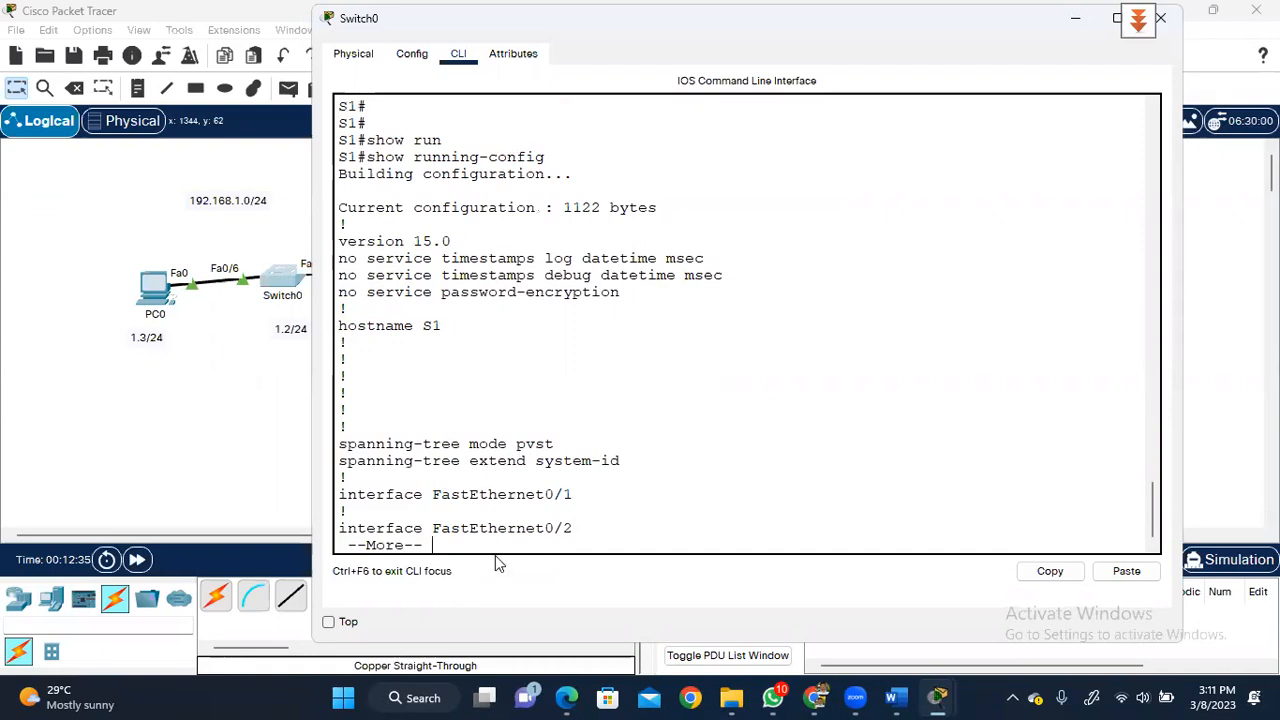
pyautogui.press('space')
pyautogui.press('space')
pyautogui.press('space')
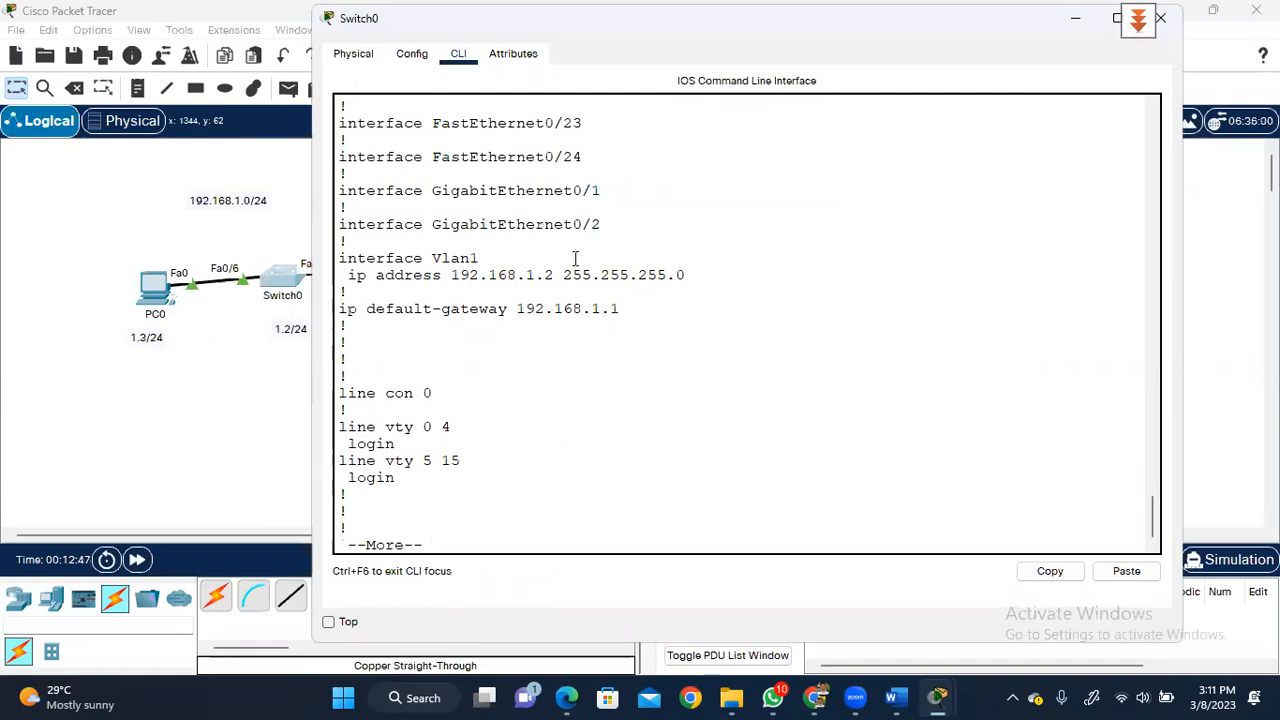
pyautogui.press('space')
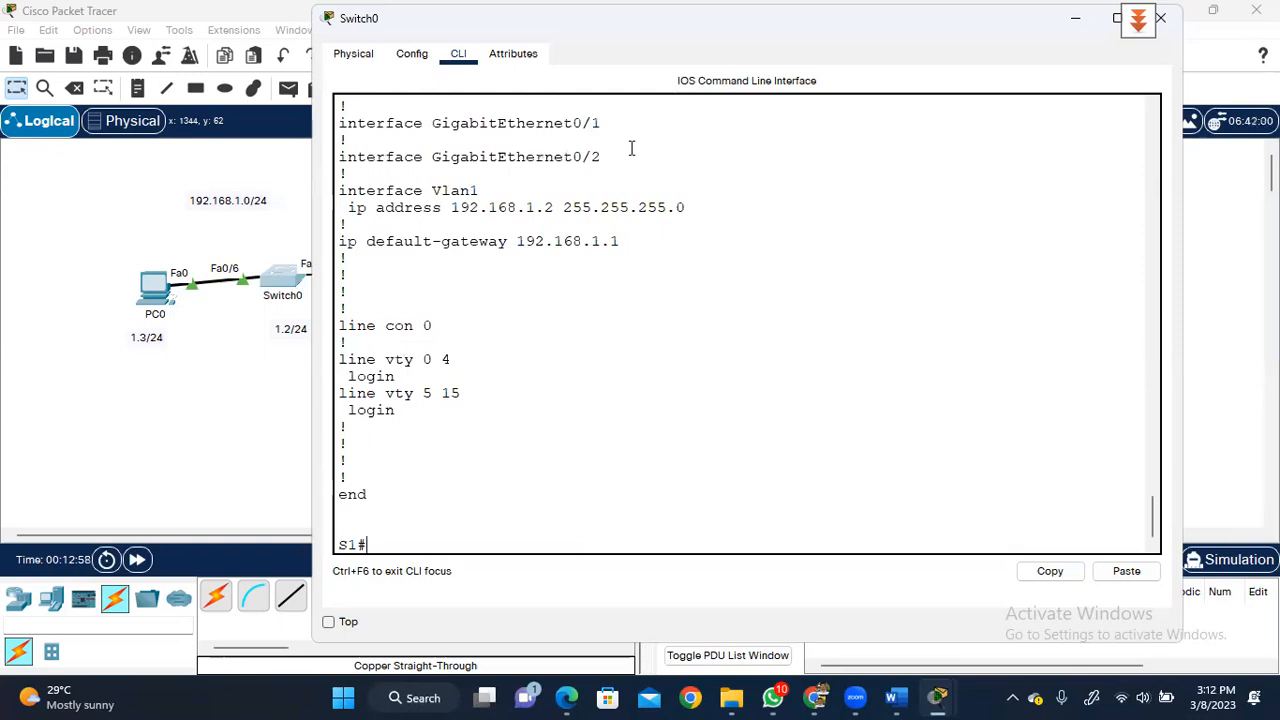
pyautogui.write('copy run')
# - Run copy running-config startup-config and accept the destination filename prompt
pyautogui.press('Tab')
pyautogui.write('start')
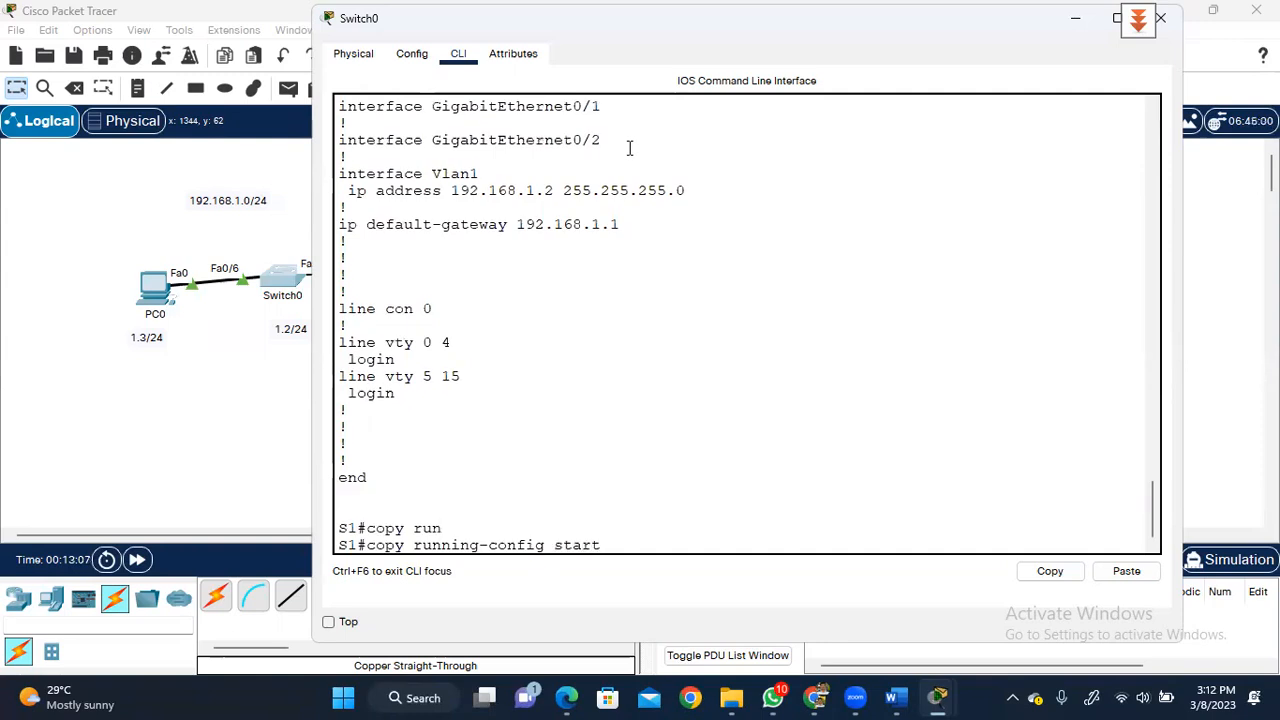
pyautogui.press('Tab')
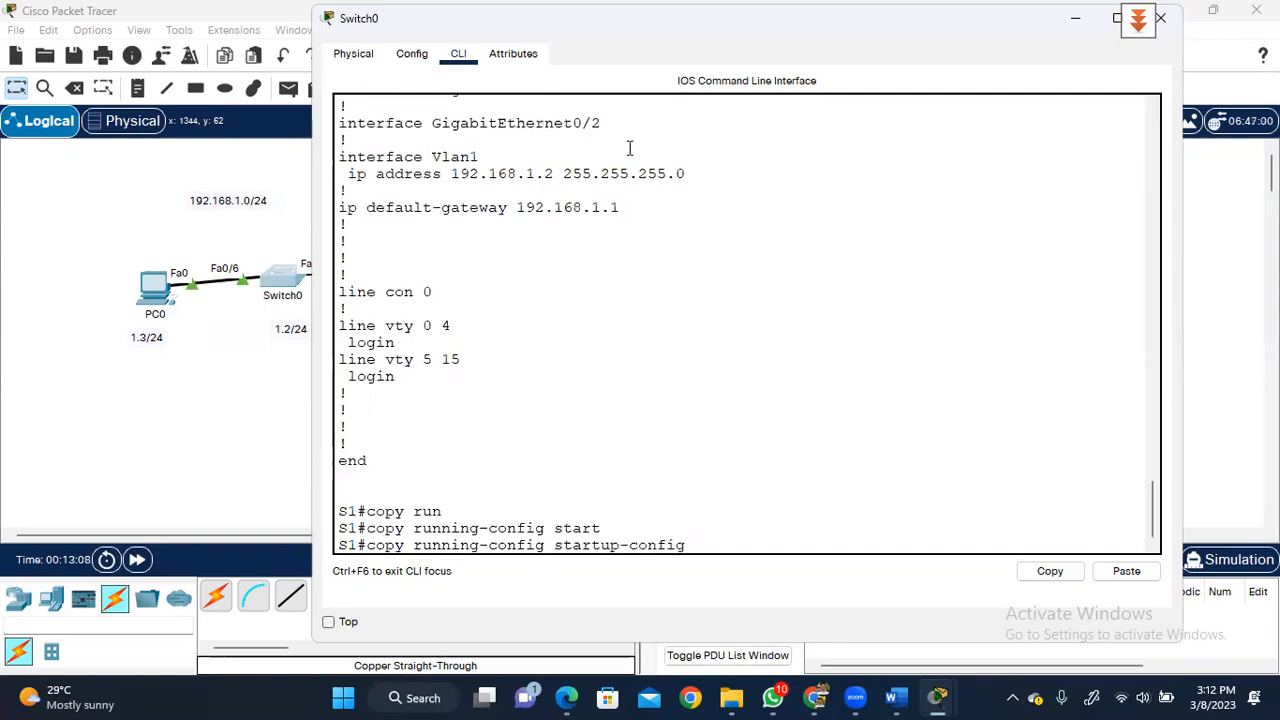
pyautogui.press('Return')
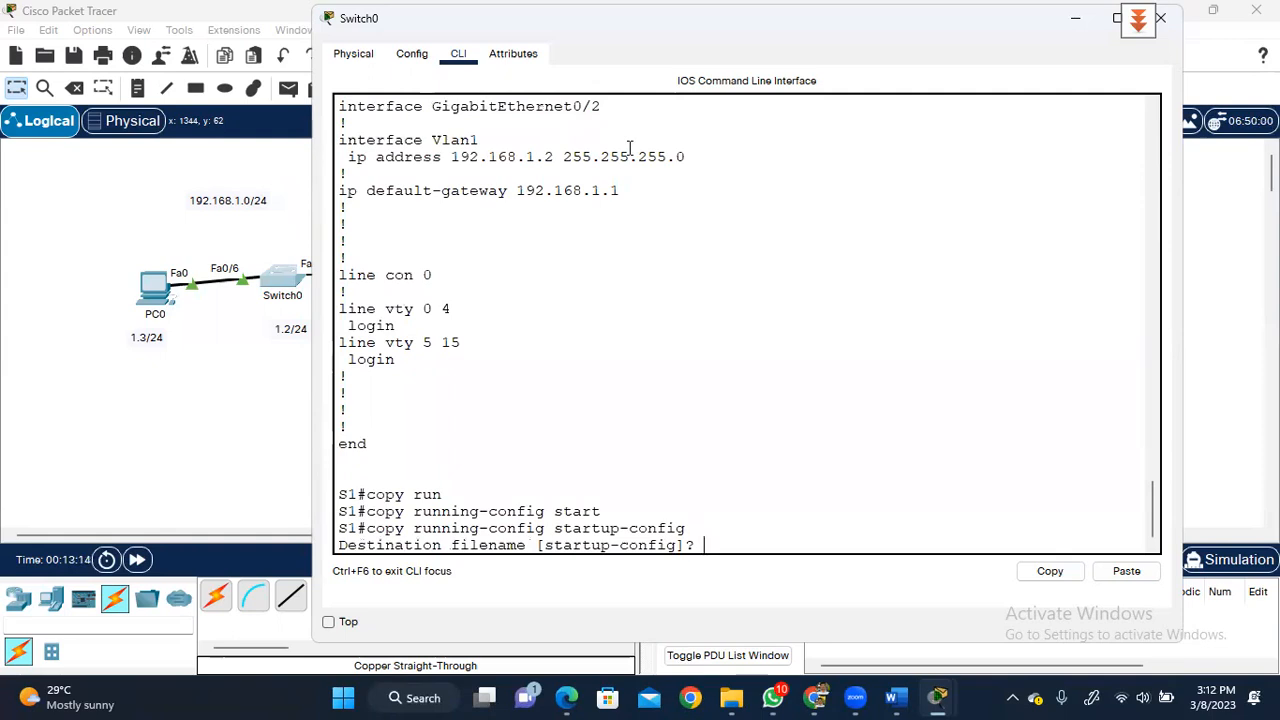
pyautogui.press('Return')
pyautogui.press('Return')
pyautogui.press('Return')
pyautogui.press('Return')
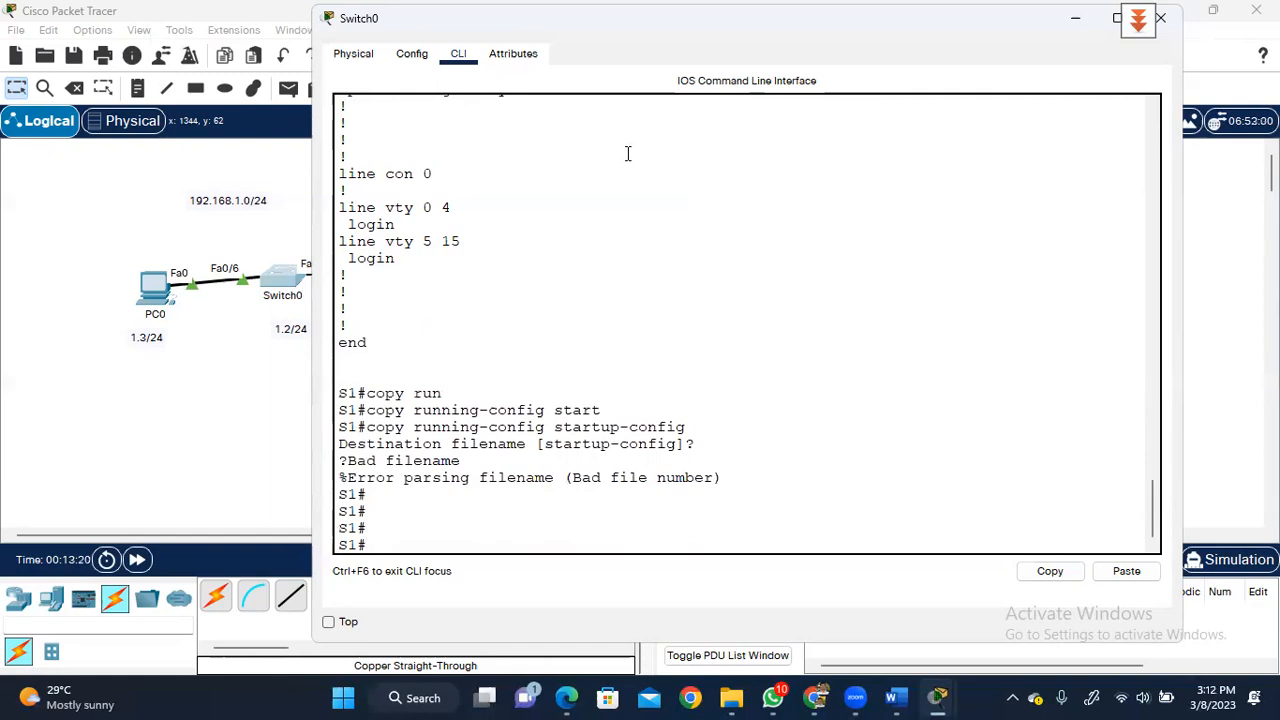
# - Run show startup-config, which reports startup-config is not present
pyautogui.write('show sta')
pyautogui.press('Tab')
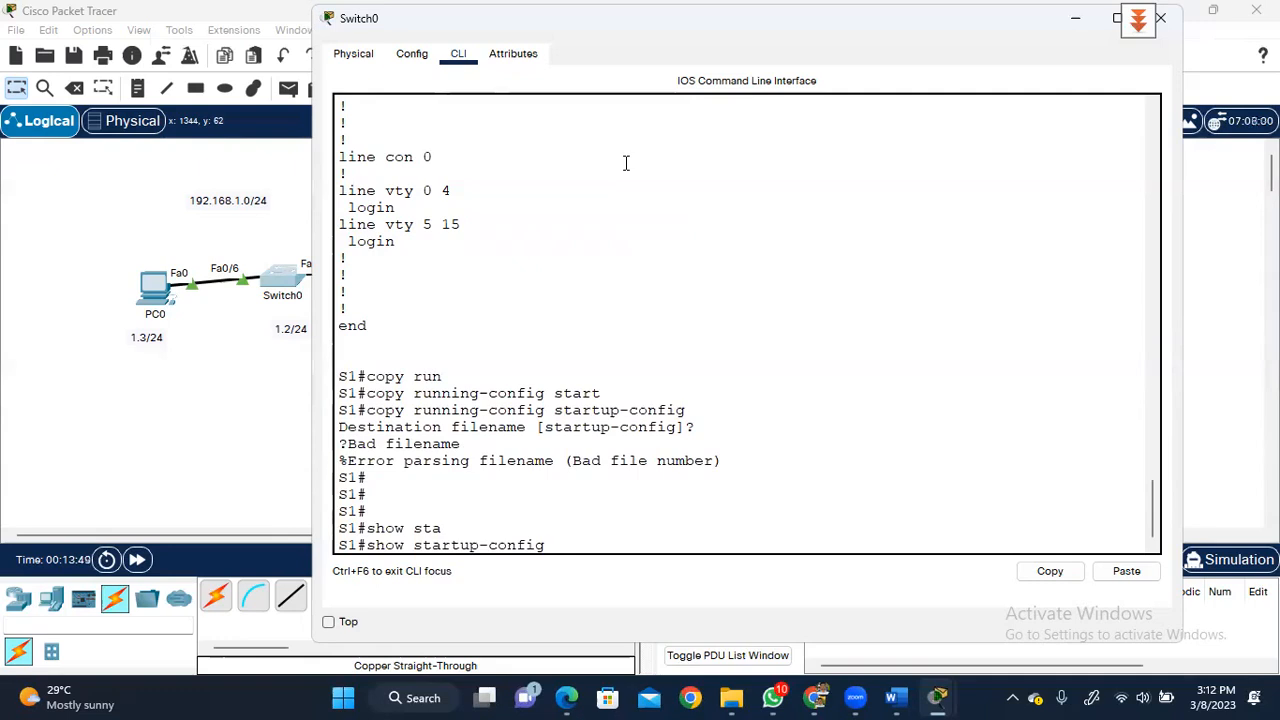
pyautogui.press('Return')
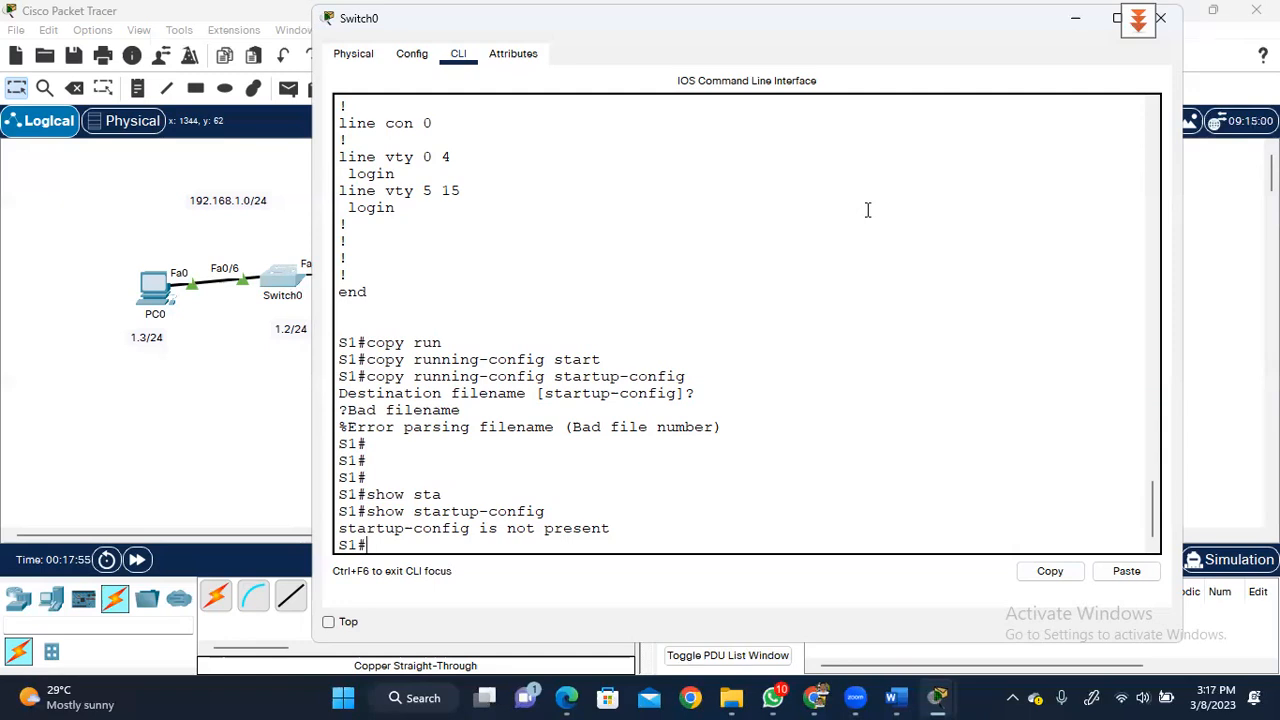
# - Copy S1's running-config to startup-config with the default filename, then enter show startup-config
pyautogui.write('copy start')
pyautogui.press('Tab')
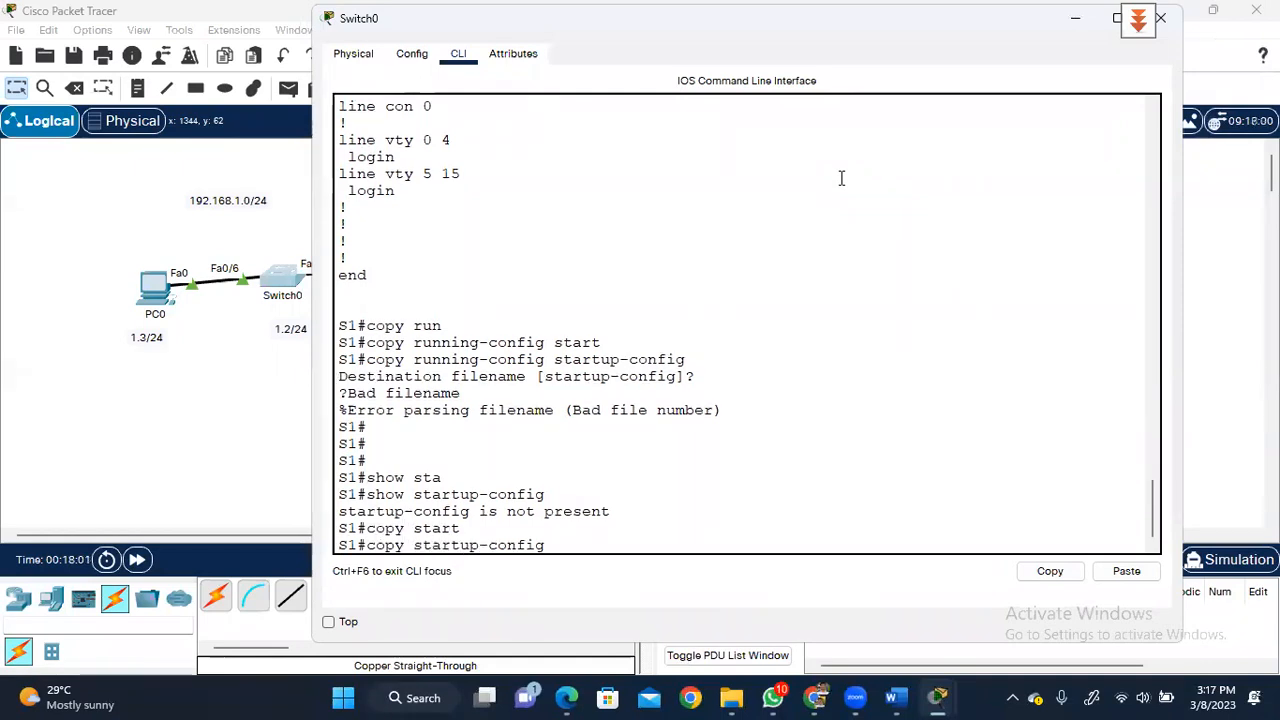
pyautogui.press('BackSpace')
pyautogui.press('BackSpace')
pyautogui.press('BackSpace')
pyautogui.press('BackSpace')
pyautogui.press('BackSpace')
pyautogui.press('BackSpace')
pyautogui.press('BackSpace')
pyautogui.press('BackSpace')
pyautogui.press('BackSpace')
pyautogui.press('BackSpace')
pyautogui.press('BackSpace')
pyautogui.press('BackSpace')
pyautogui.press('BackSpace')
pyautogui.press('BackSpace')
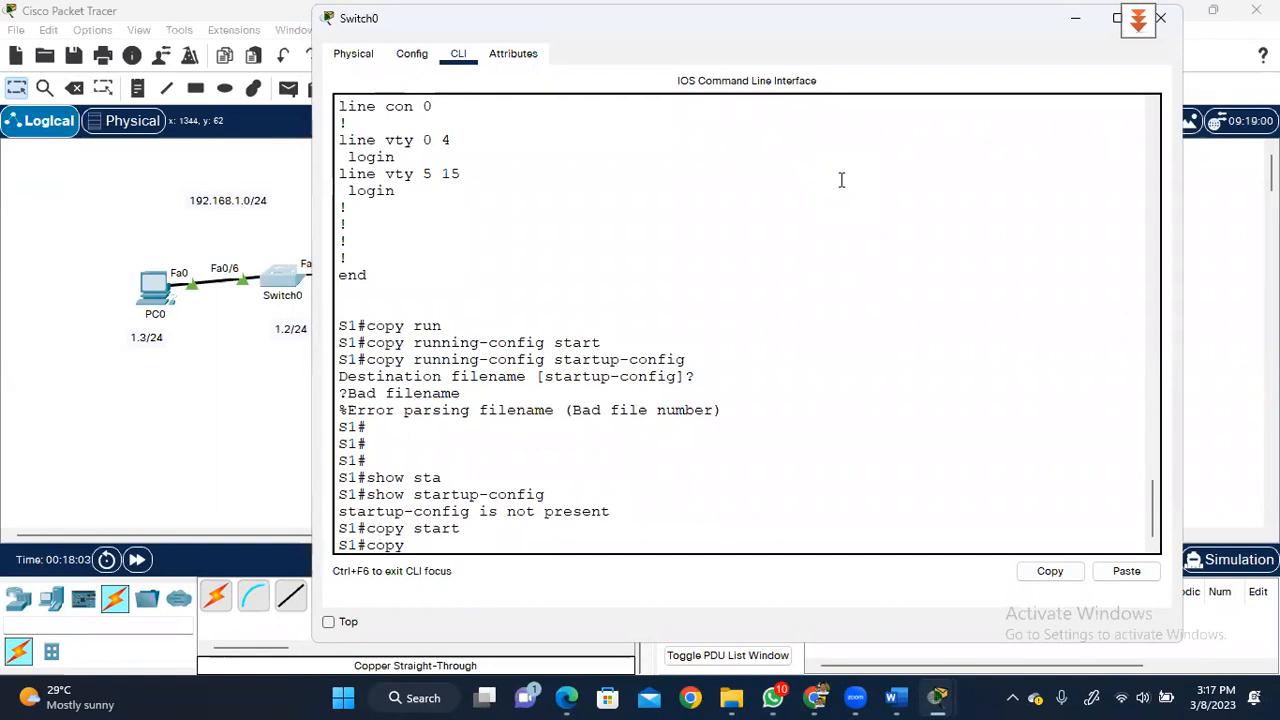
pyautogui.write('run')
pyautogui.press('Tab')
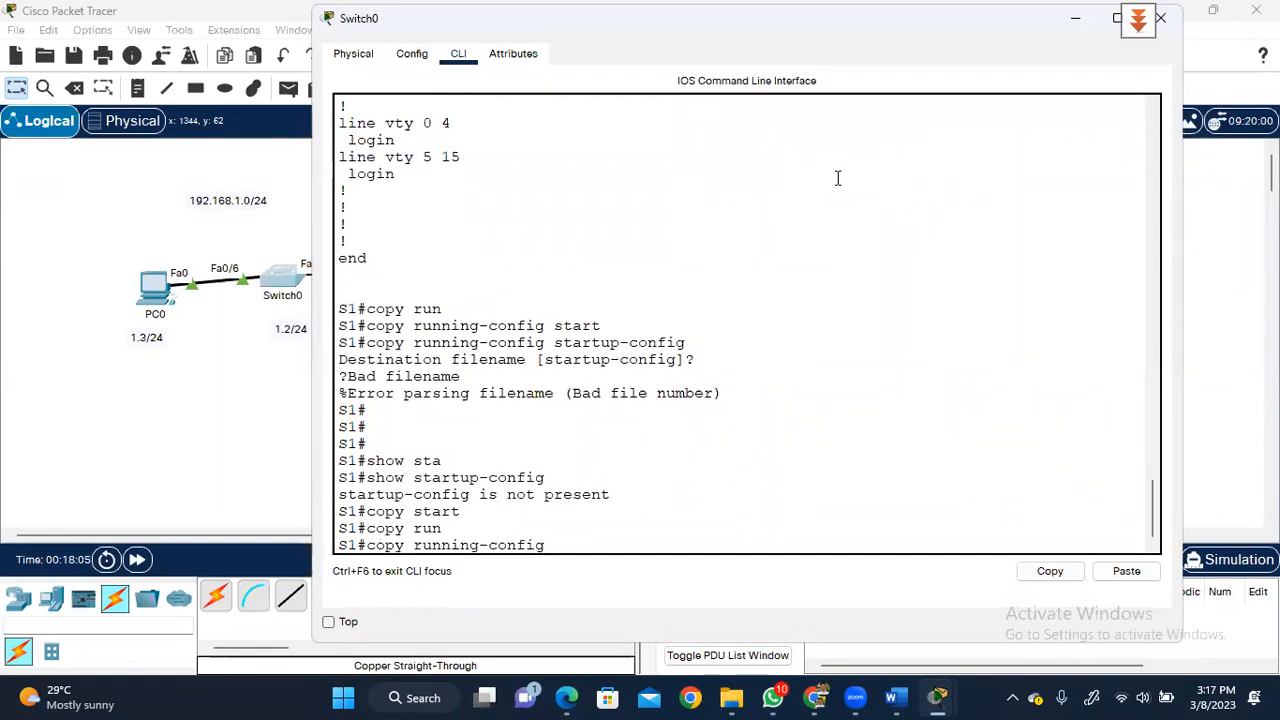
pyautogui.write('start')
pyautogui.press('Tab')
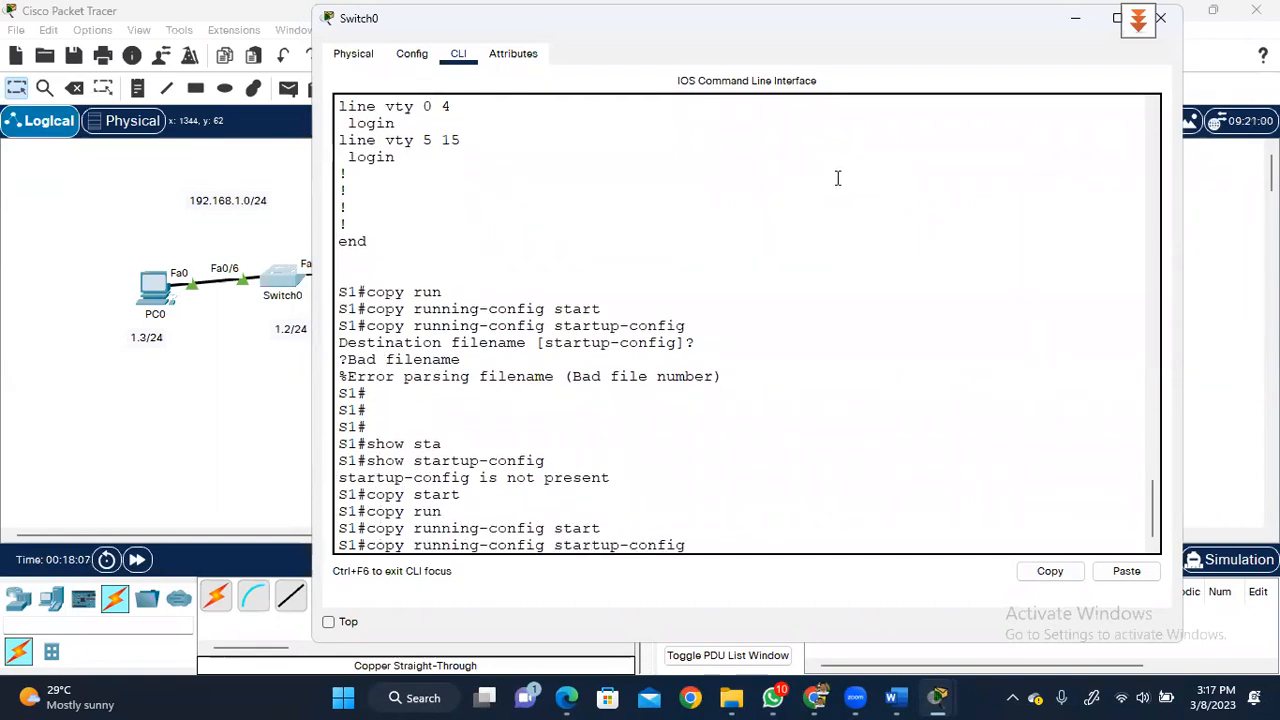
pyautogui.press('Return')
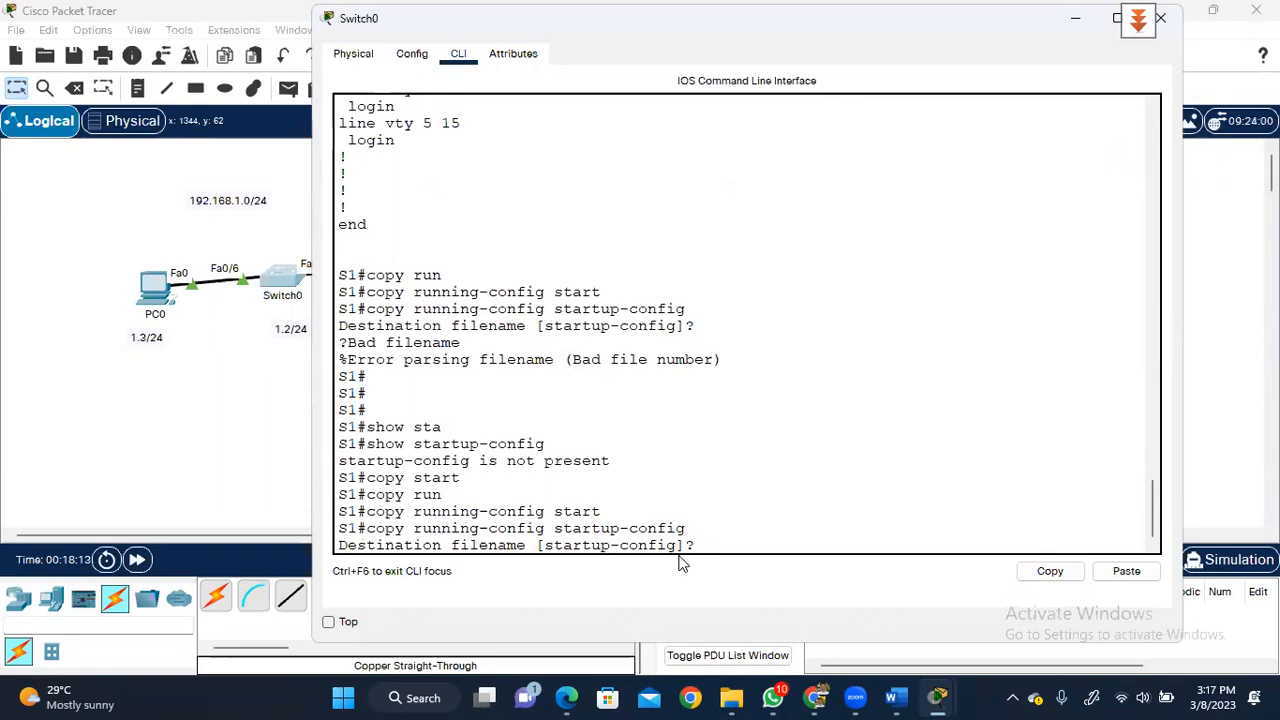
pyautogui.press('Return')
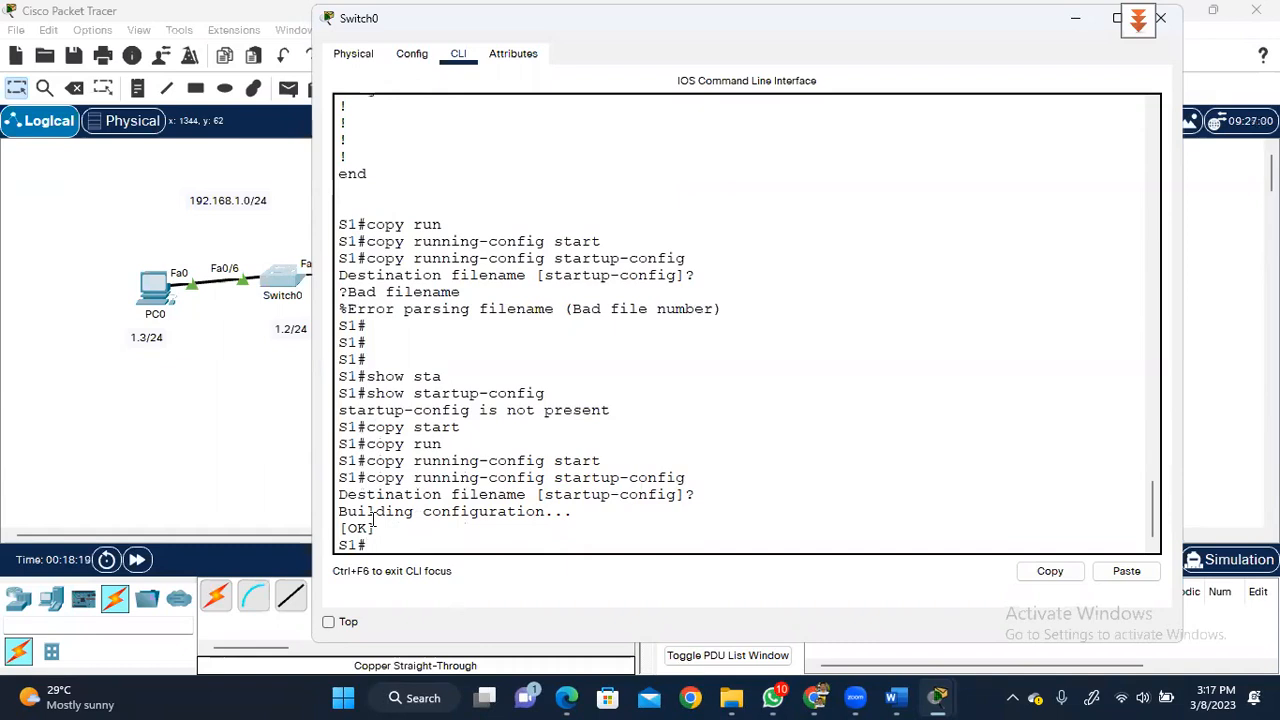
pyautogui.write('show start')
pyautogui.press('Tab')
# - Page through S1's startup-config, showing Vlan1 192.168.1.2 255.255.255.0 and default gateway 192.168.1.1
pyautogui.press('Return')
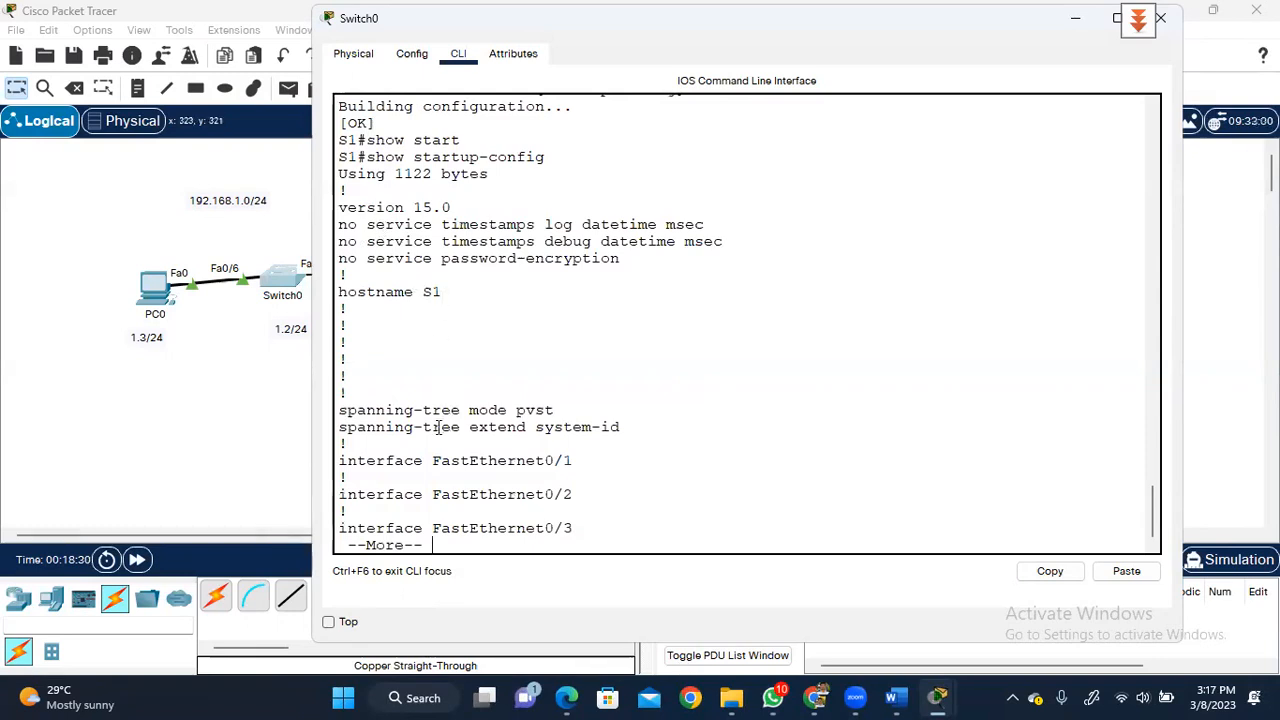
pyautogui.press('space')
pyautogui.press('space')
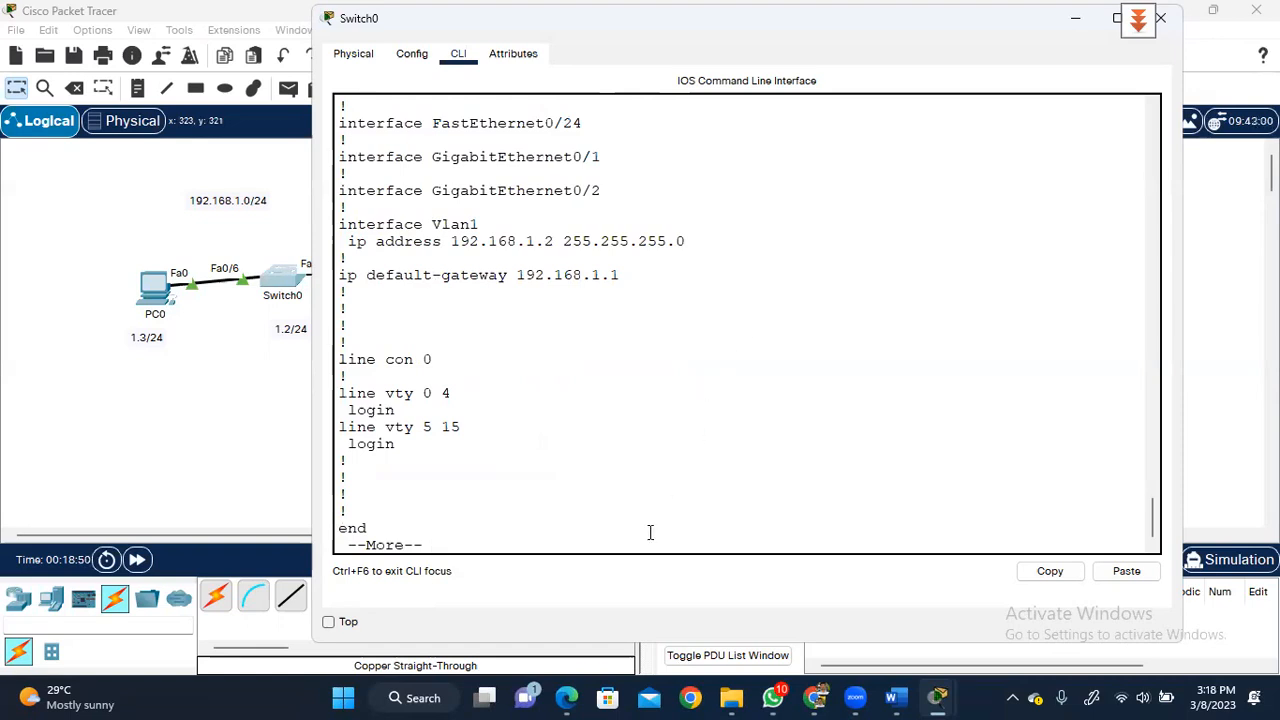
pyautogui.click(731, 697)
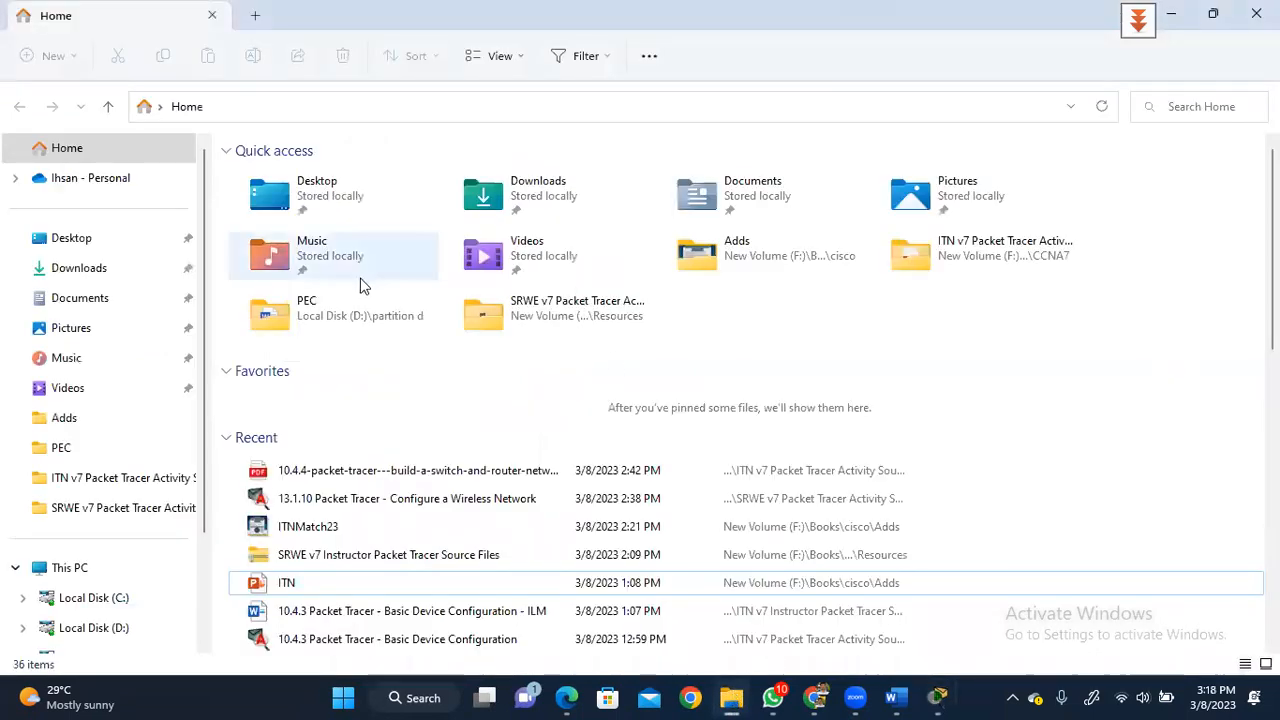
# - Navigate File Explorer to F:\Books\cisco\ccna\BackUps through the ITN folder and cisco breadcrumb
pyautogui.click(930, 256)
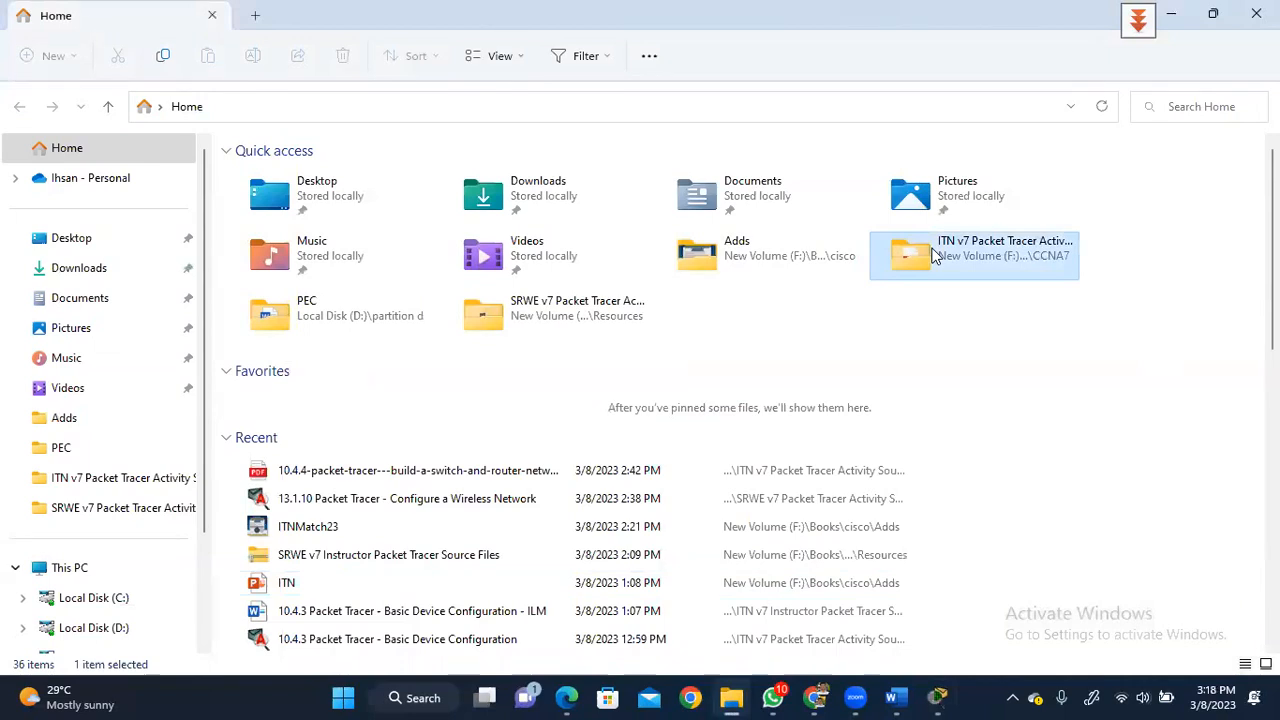
pyautogui.doubleClick(933, 256)
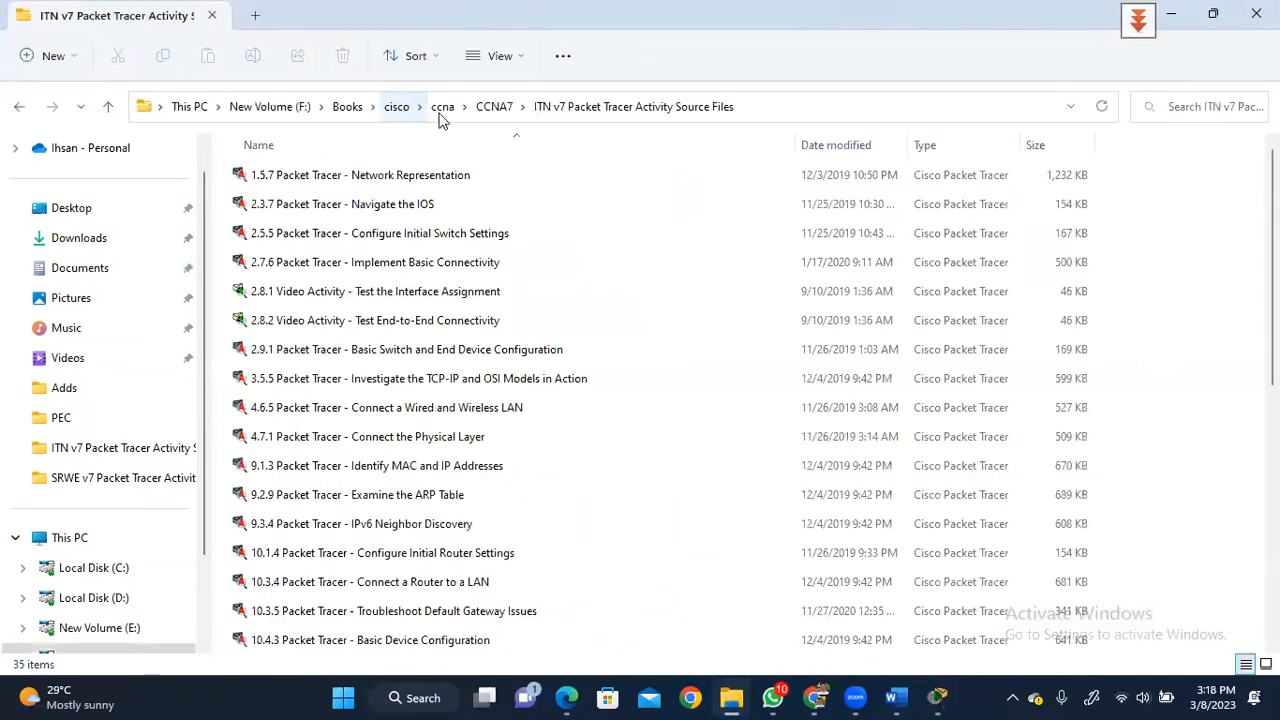
pyautogui.click(398, 107)
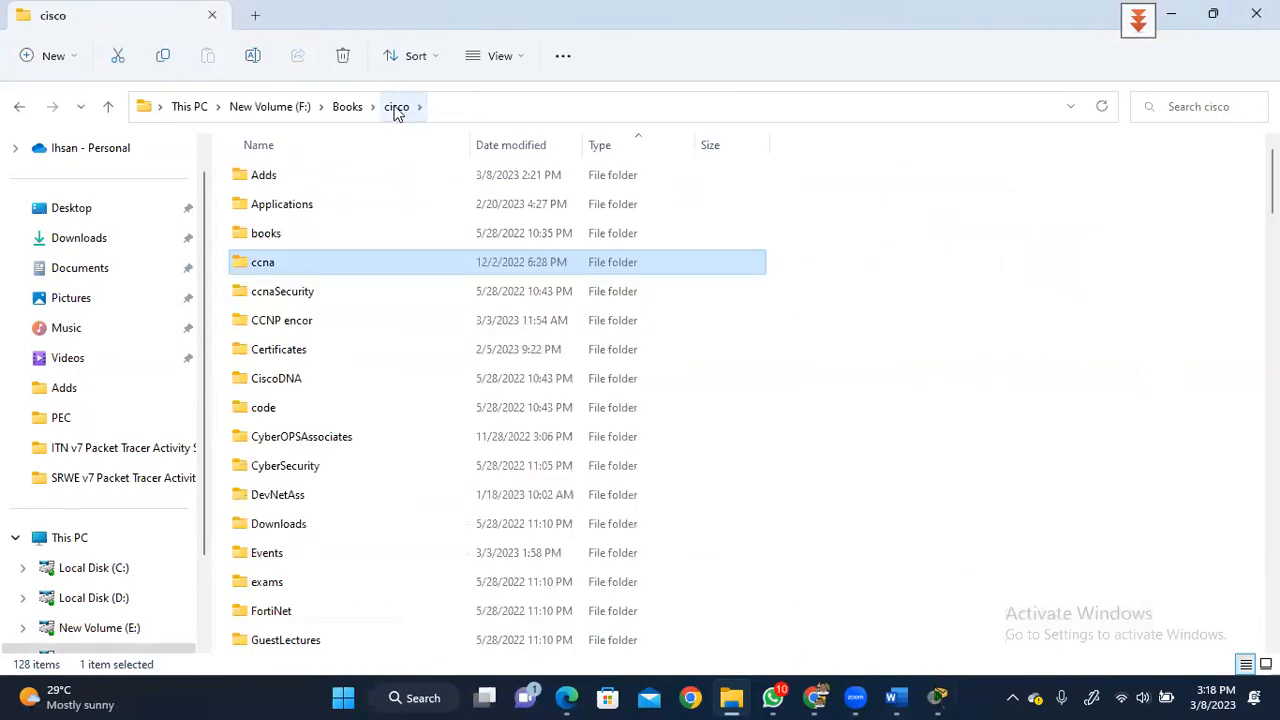
pyautogui.doubleClick(257, 262)
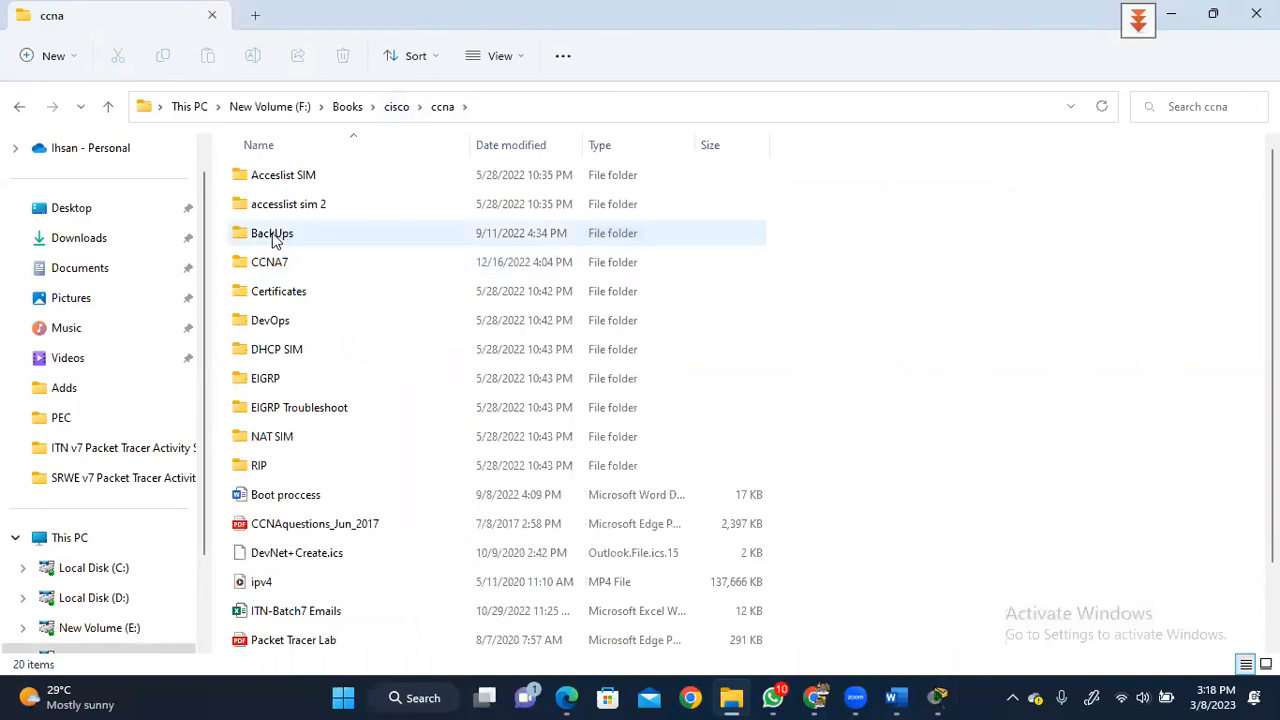
pyautogui.doubleClick(278, 237)
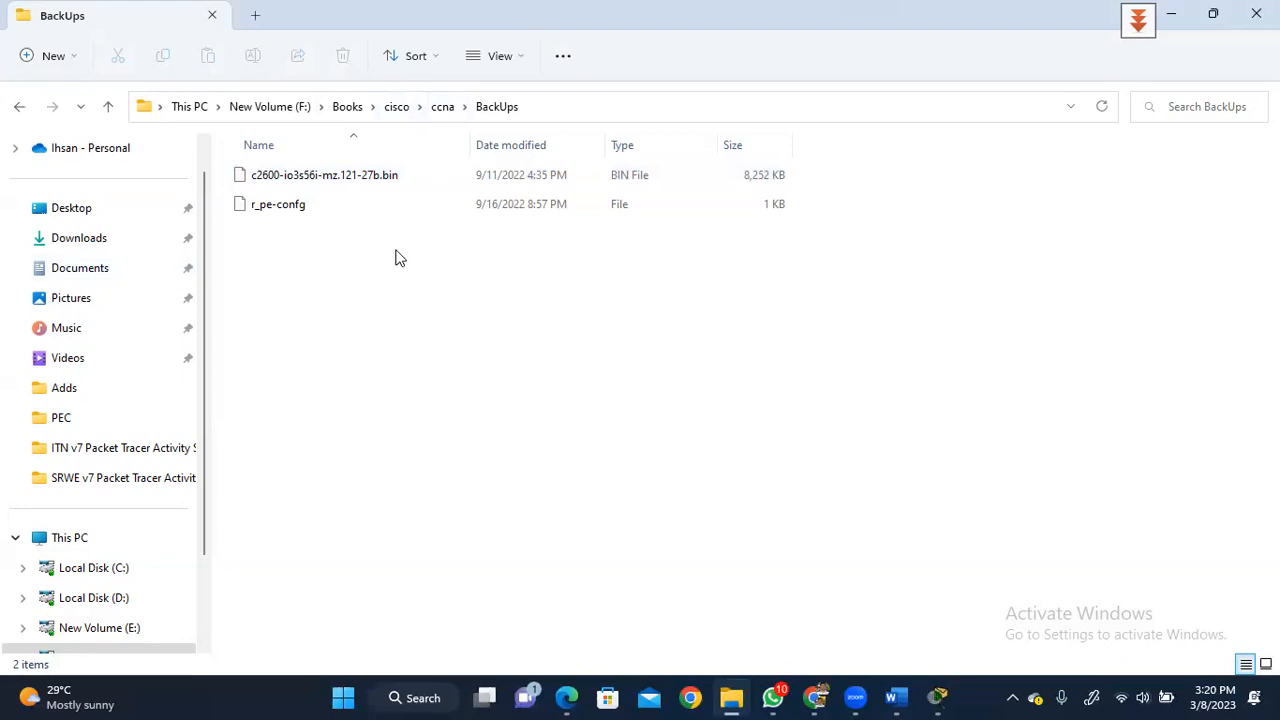
# - Finish S1's paged configuration output and minimize Switch0 to reveal the PC0–Switch0–Router0–PC1 topology
pyautogui.click(1175, 20)
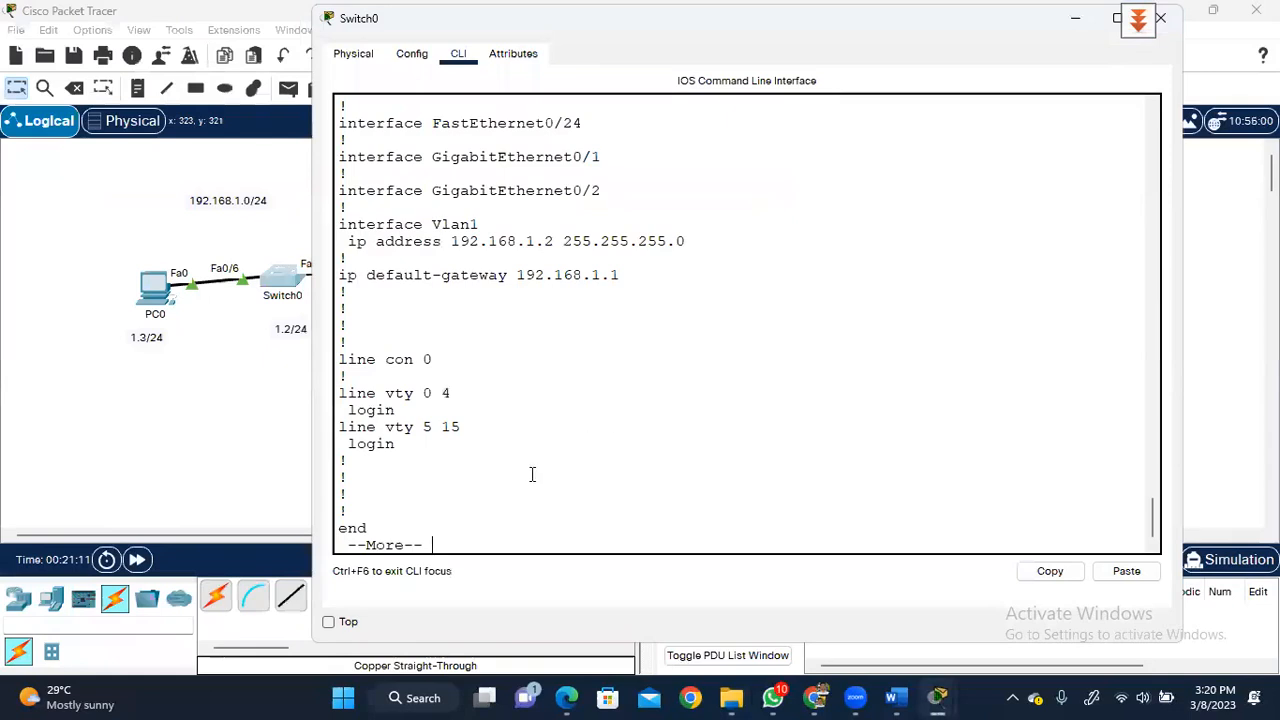
pyautogui.press('space')
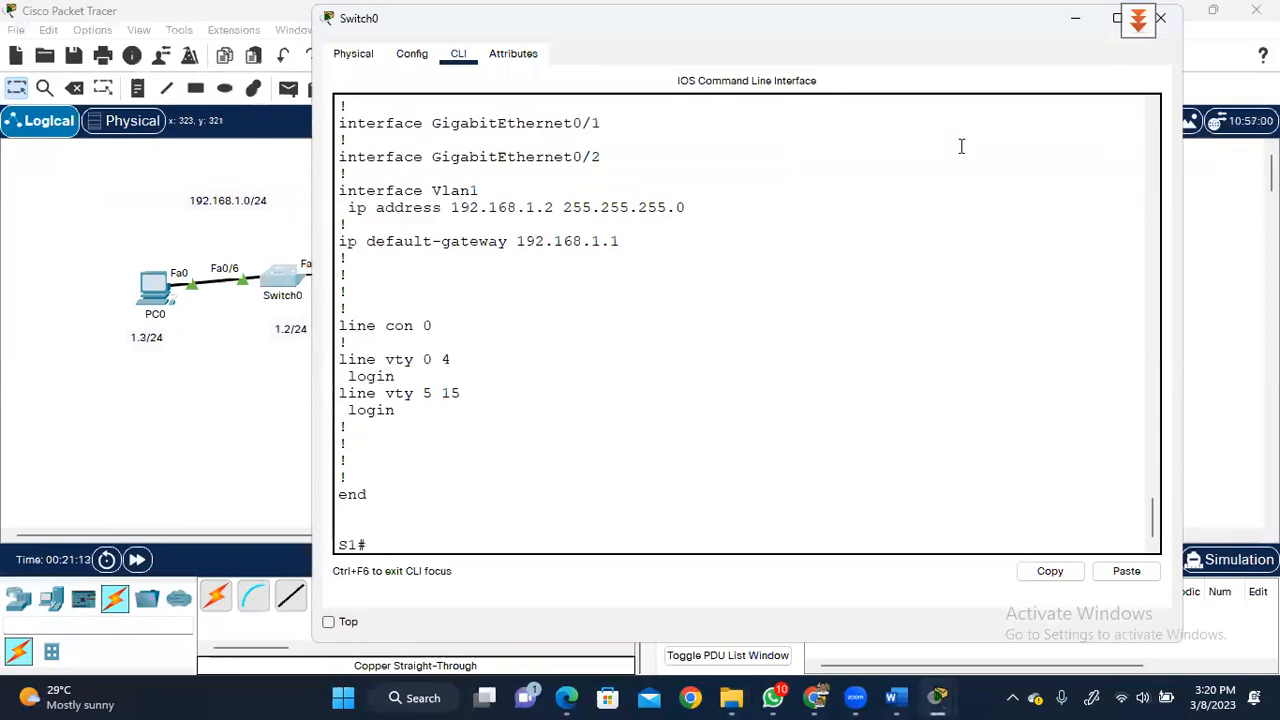
pyautogui.click(1075, 19)
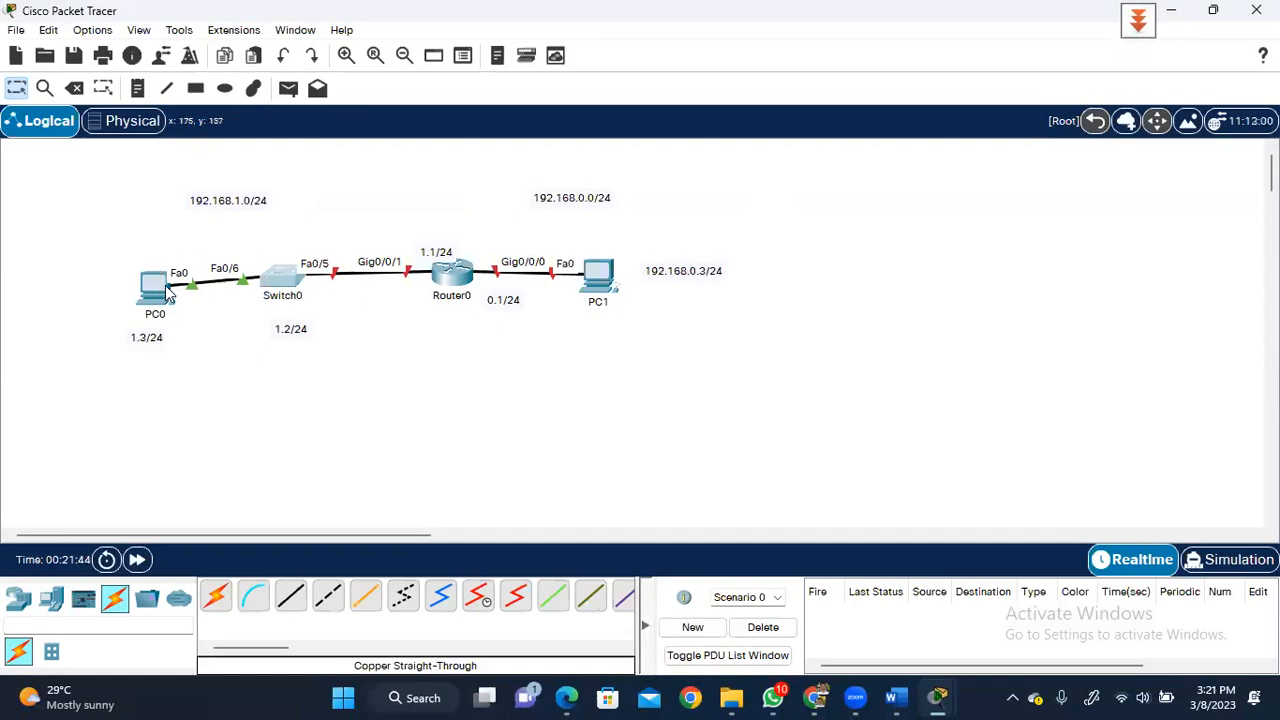
# - From Switch0's CLI, ping PC0 at 192.168.1.3, getting an 80 percent success rate
pyautogui.click(289, 274)
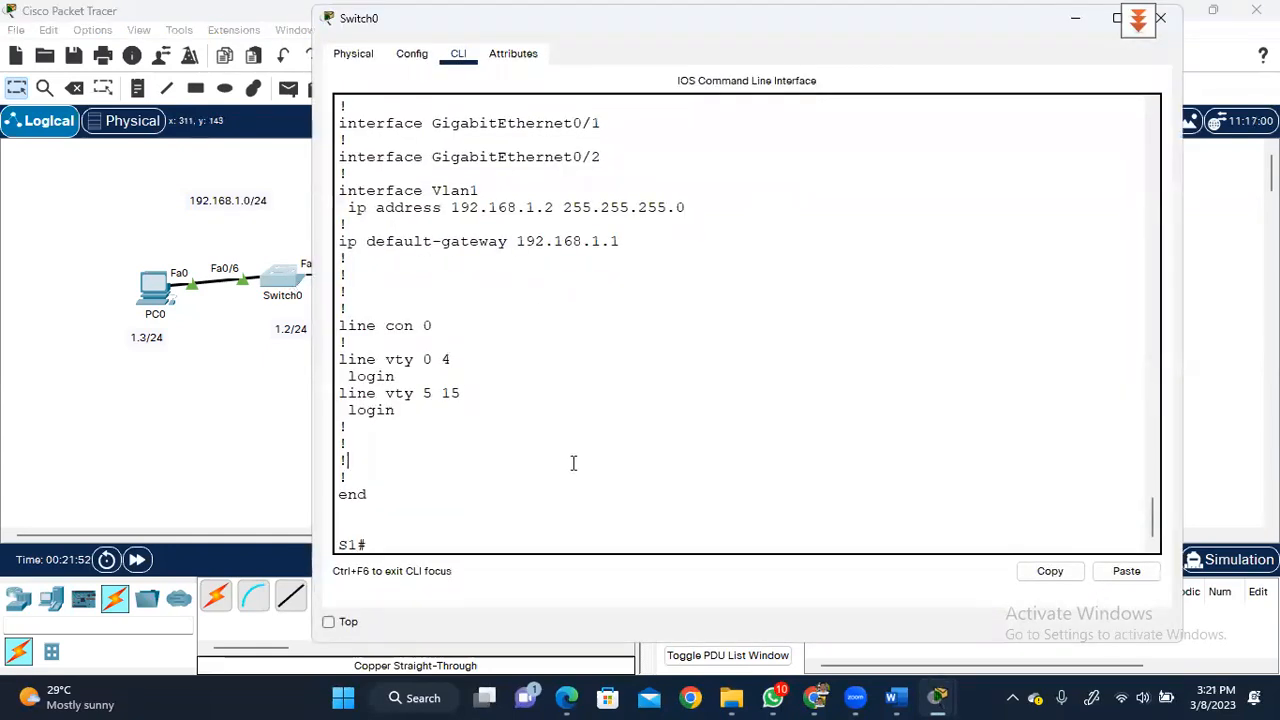
pyautogui.press('Return')
pyautogui.press('Return')
pyautogui.press('Return')
pyautogui.write('ping')
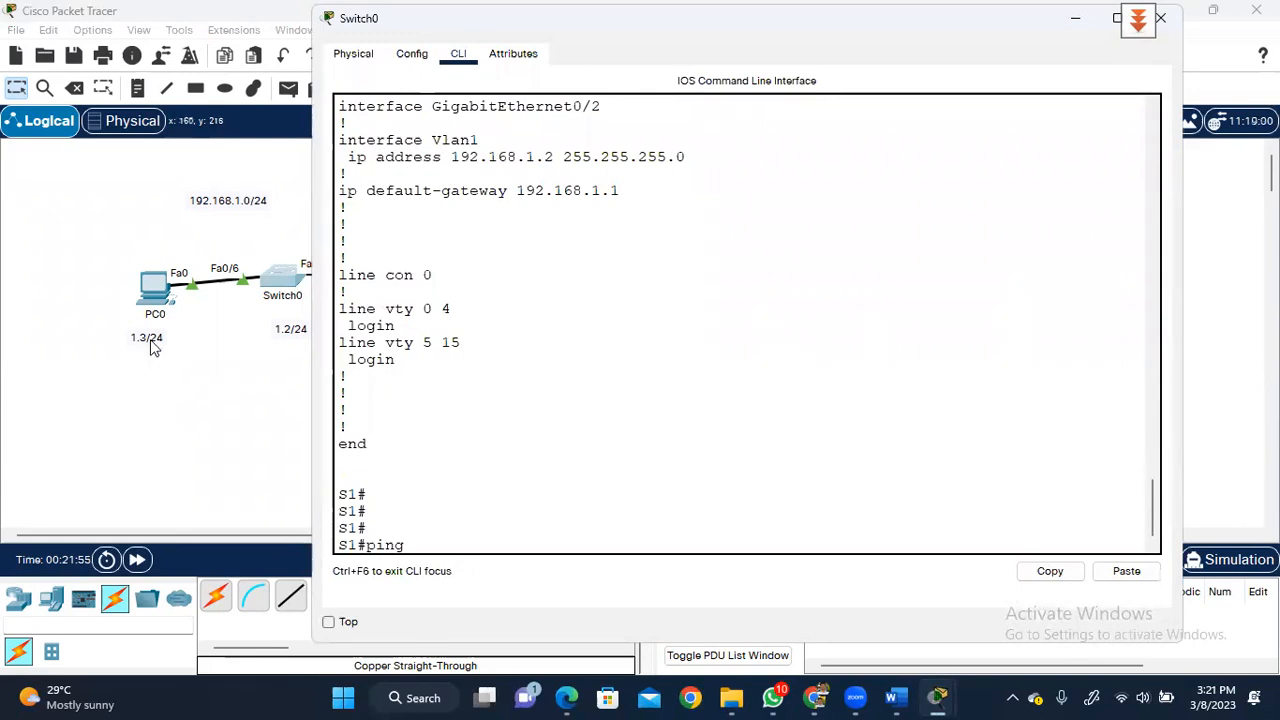
pyautogui.write(' 192.168')
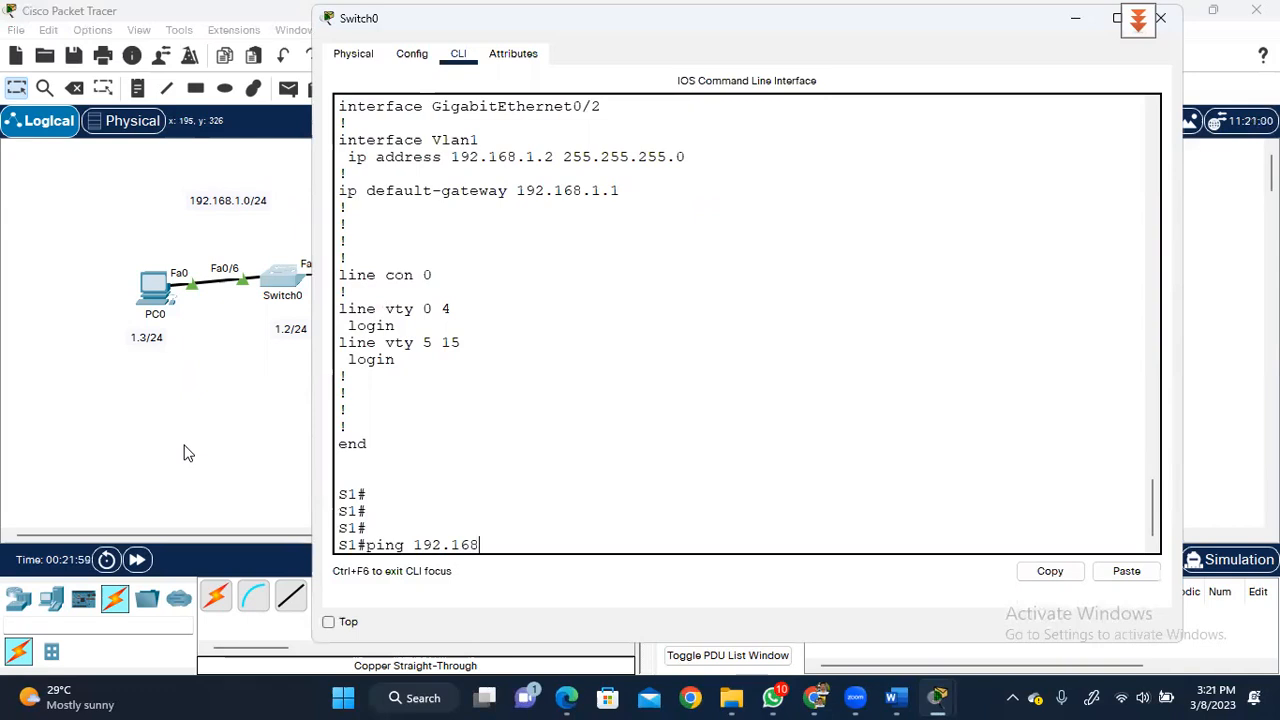
pyautogui.write('.1.3')
pyautogui.press('Return')
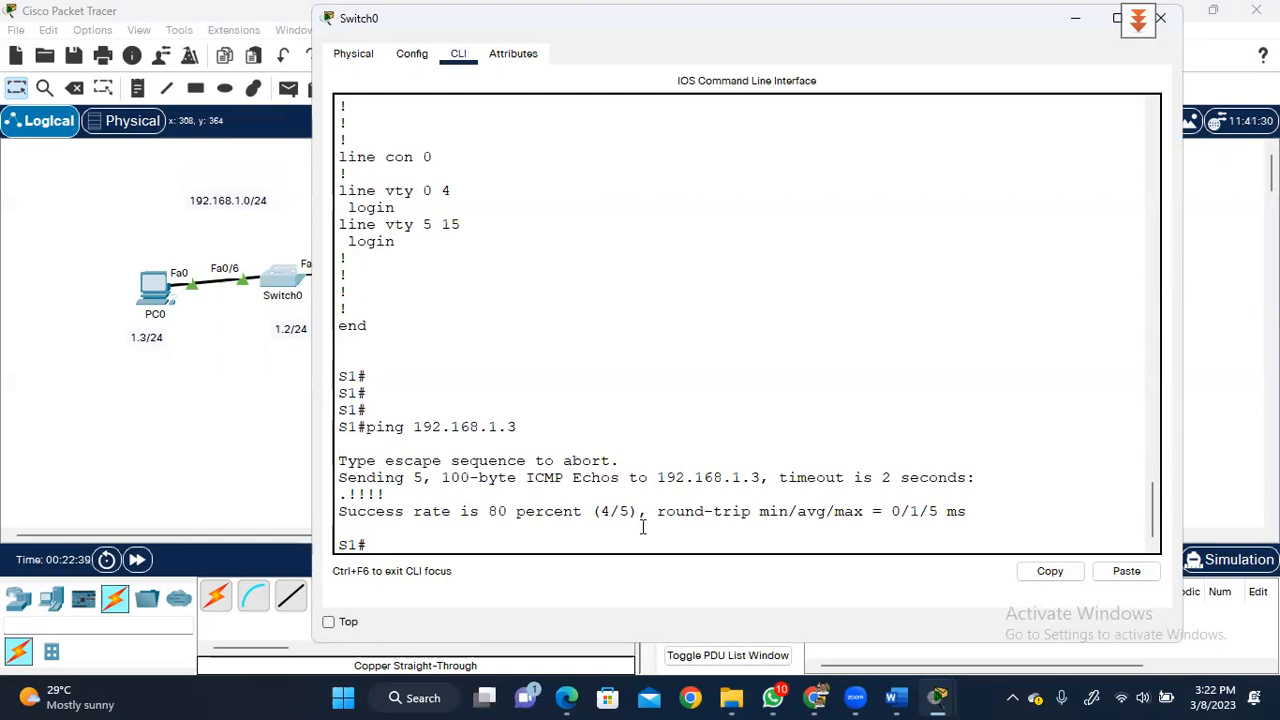
pyautogui.press('Up')
# - Rerun ping 192.168.1.3 from S1, now succeeding at 100 percent (5/5)
pyautogui.press('Return')
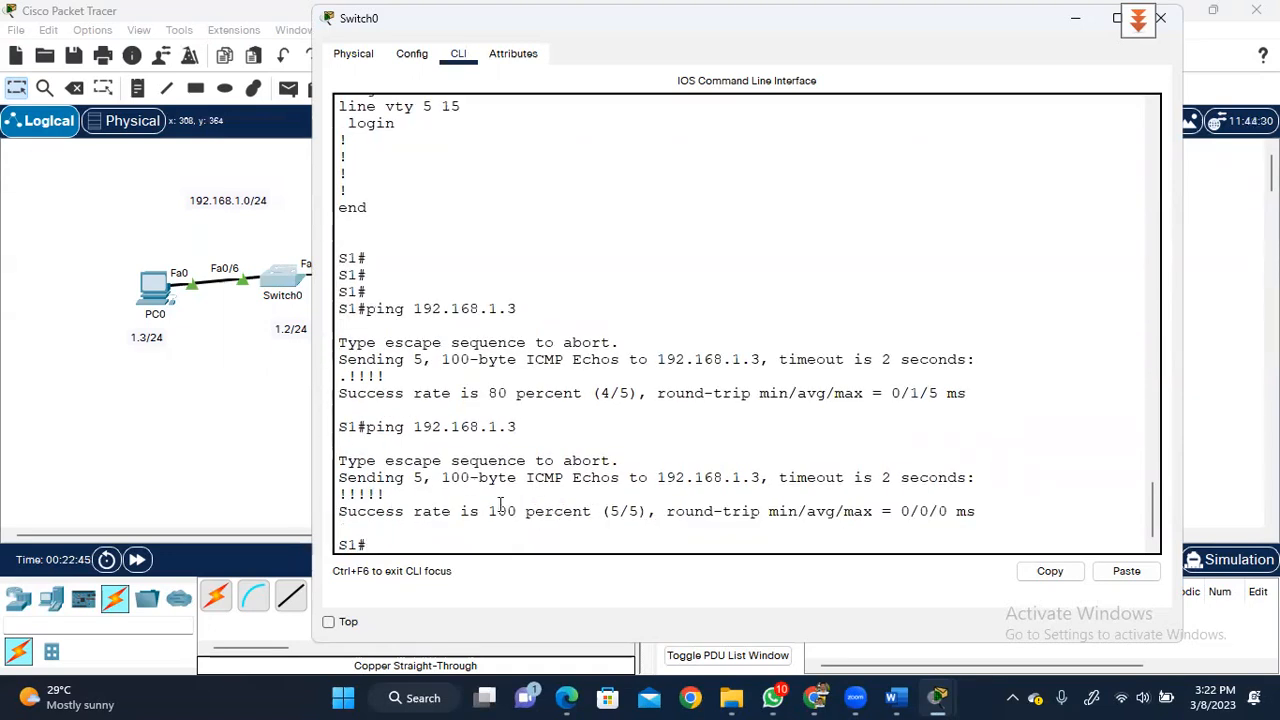
pyautogui.rightClick(488, 511)
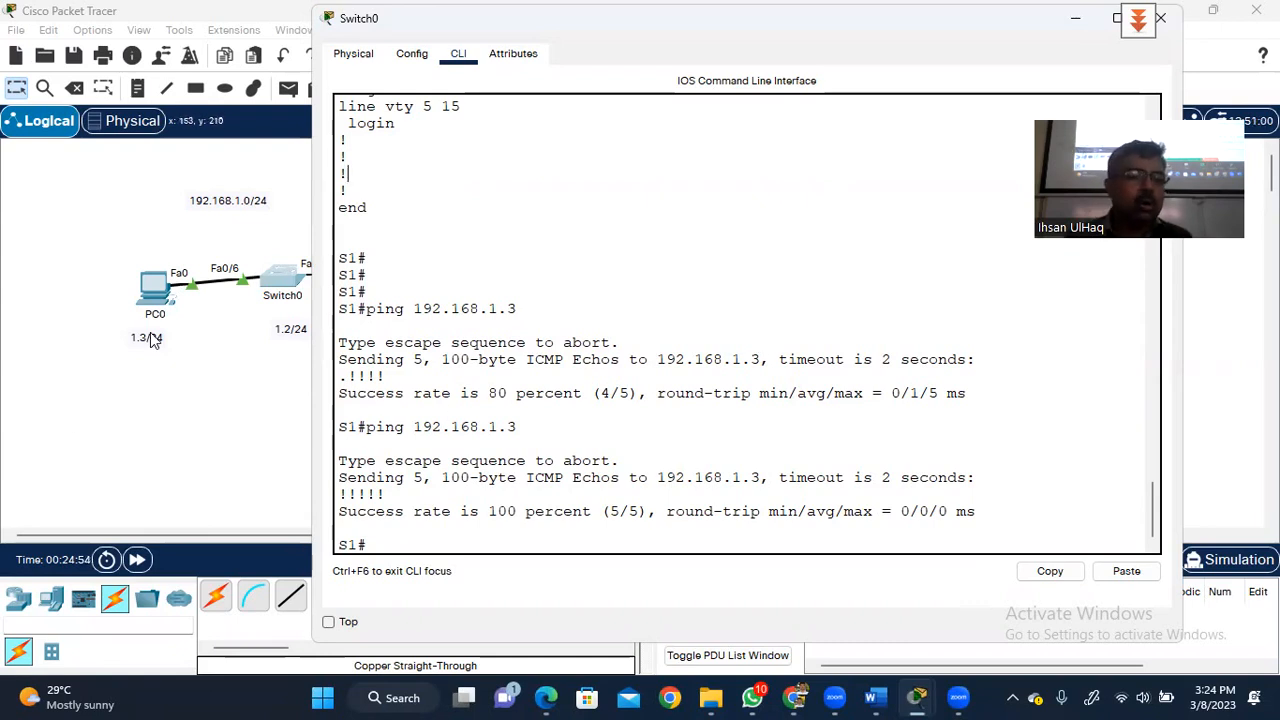
pyautogui.click(152, 290)
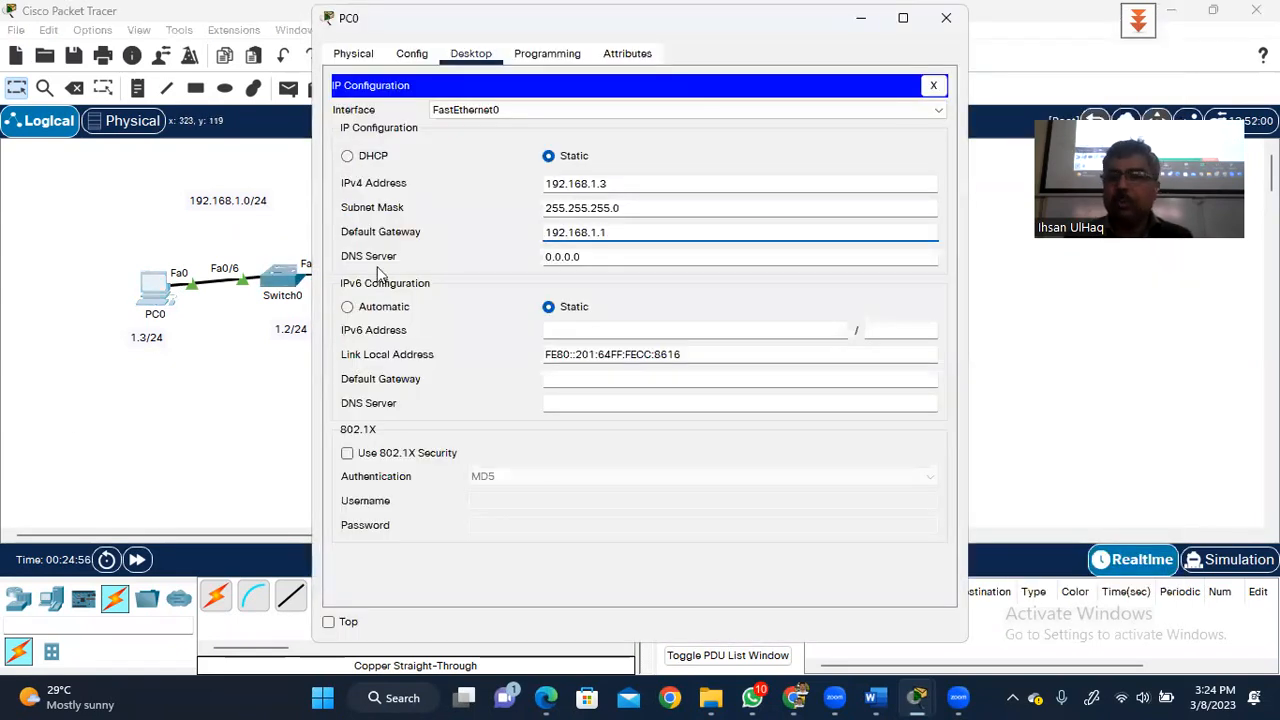
# - From PC0's Command Prompt, ping 192.168.1.2 with 4/4 replies and 0% loss, then close PC0
pyautogui.click(931, 87)
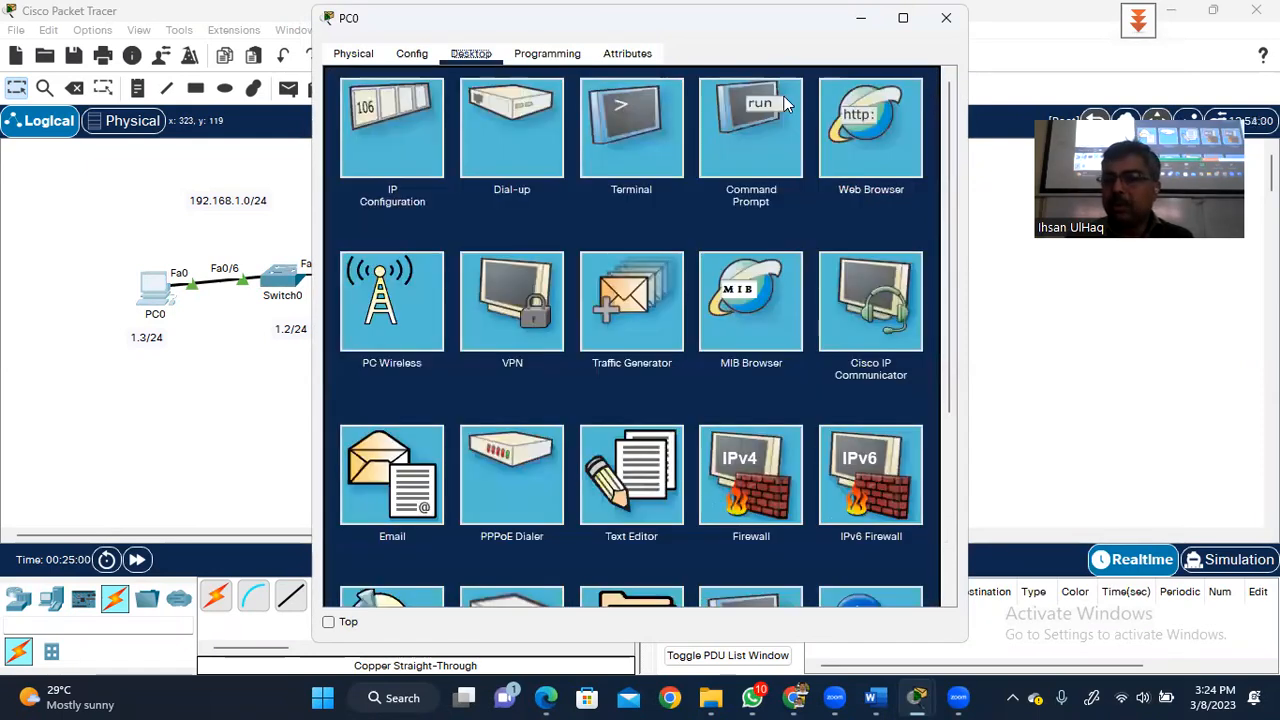
pyautogui.click(750, 128)
pyautogui.write('ping 192.168.1.2')
pyautogui.press('Return')
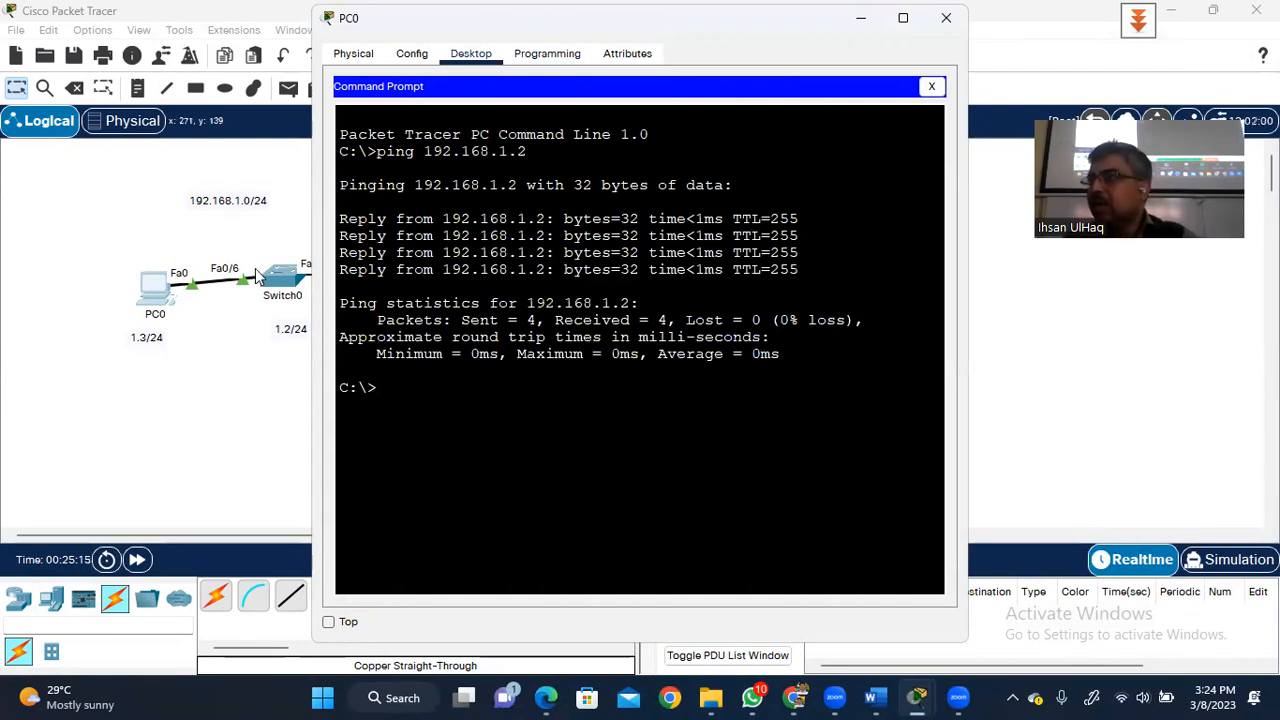
pyautogui.click(946, 22)
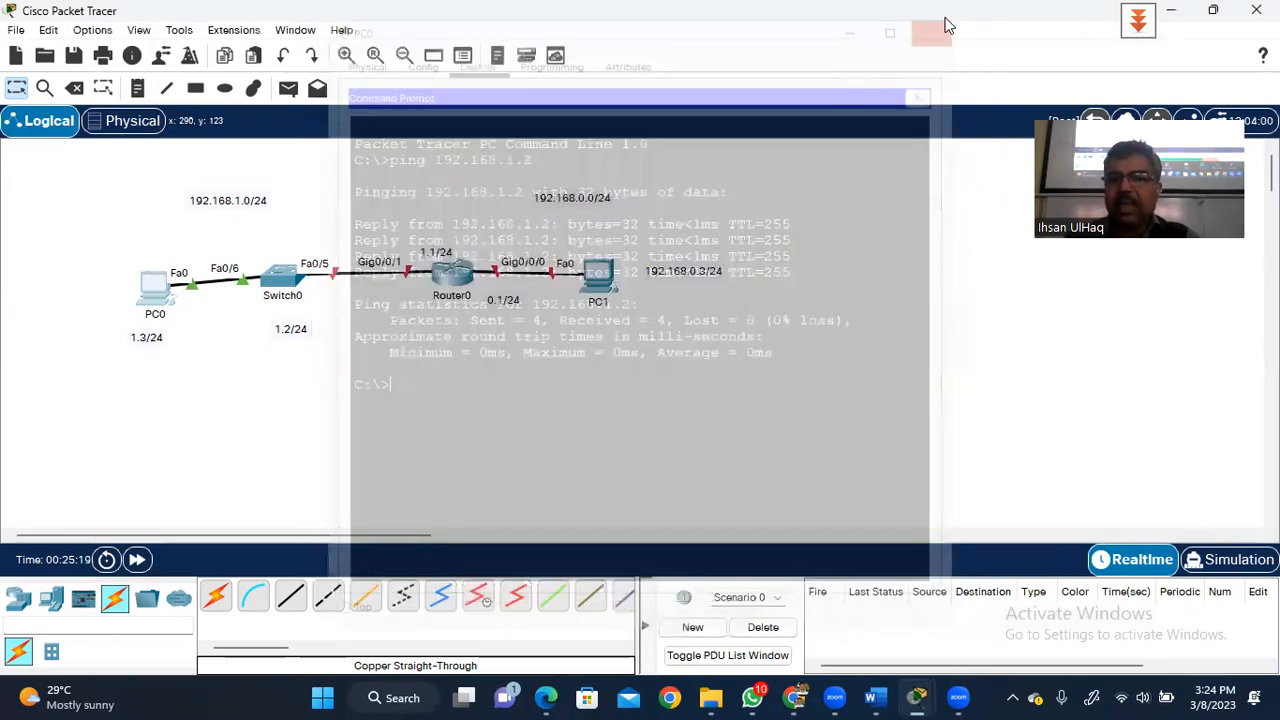
# - In Router0's CLI, answer 'no' to the setup dialog and use enable to reach Router#
pyautogui.click(448, 280)
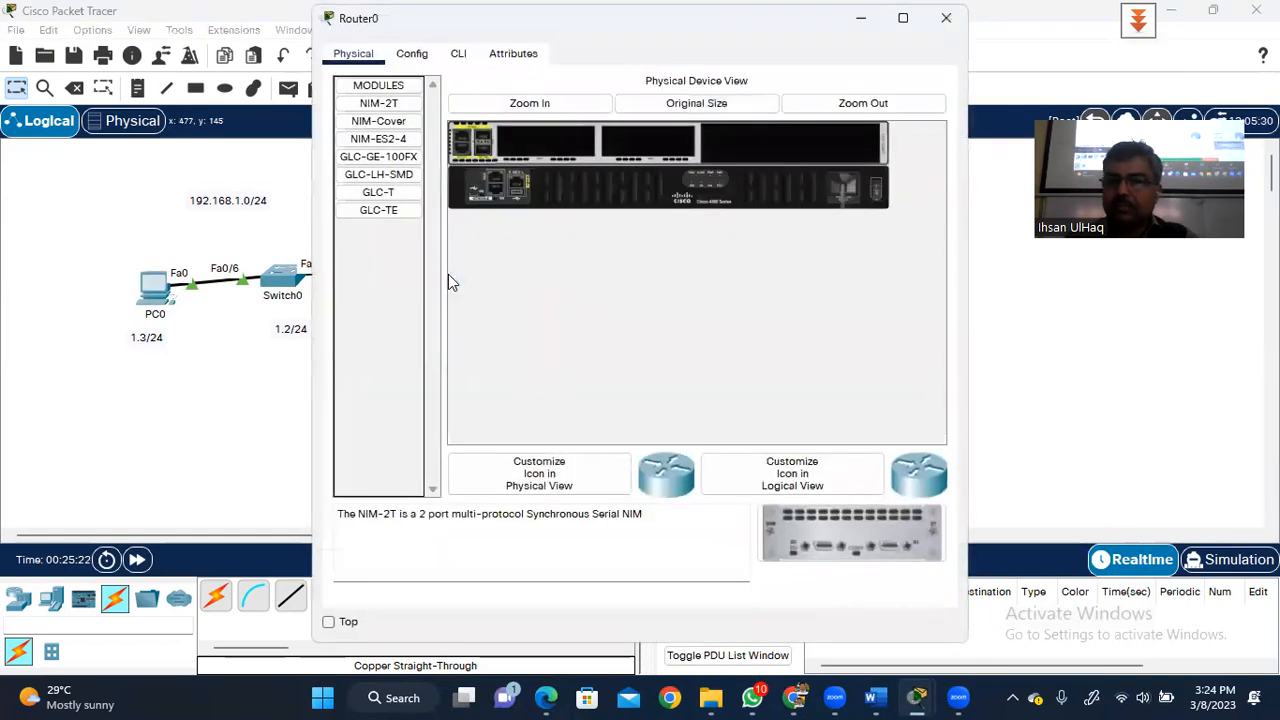
pyautogui.click(458, 56)
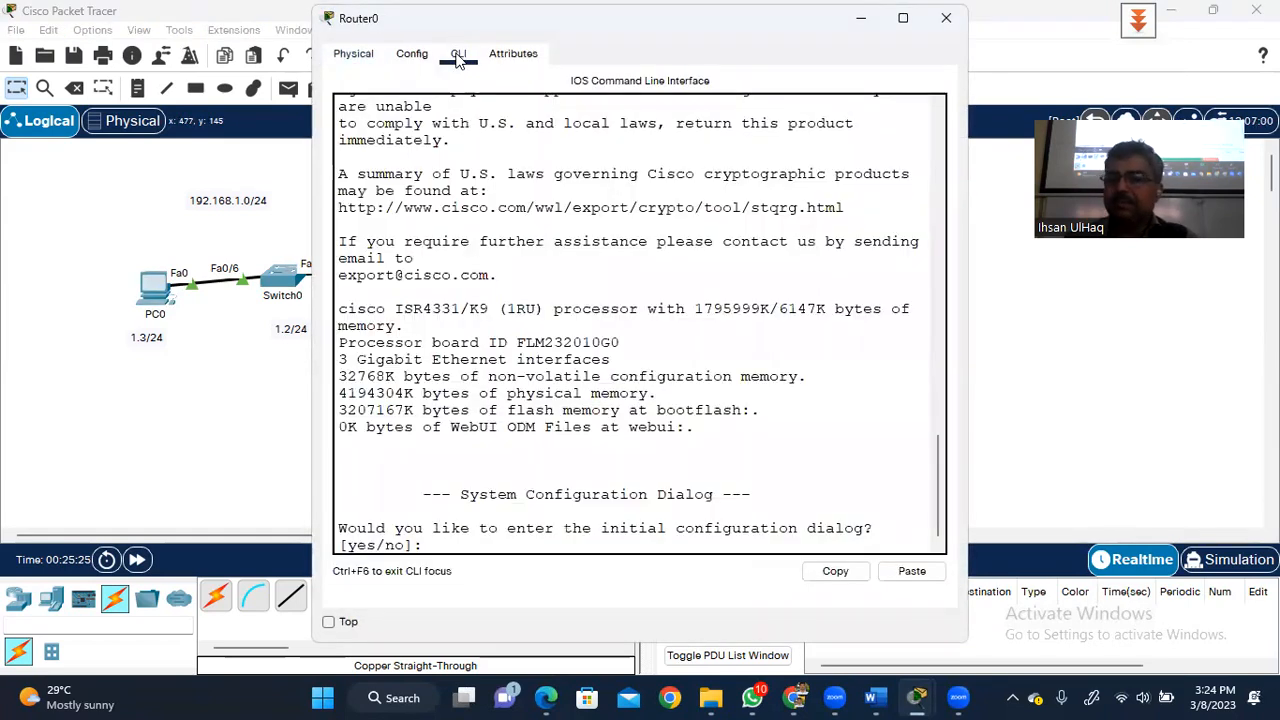
pyautogui.write('n')
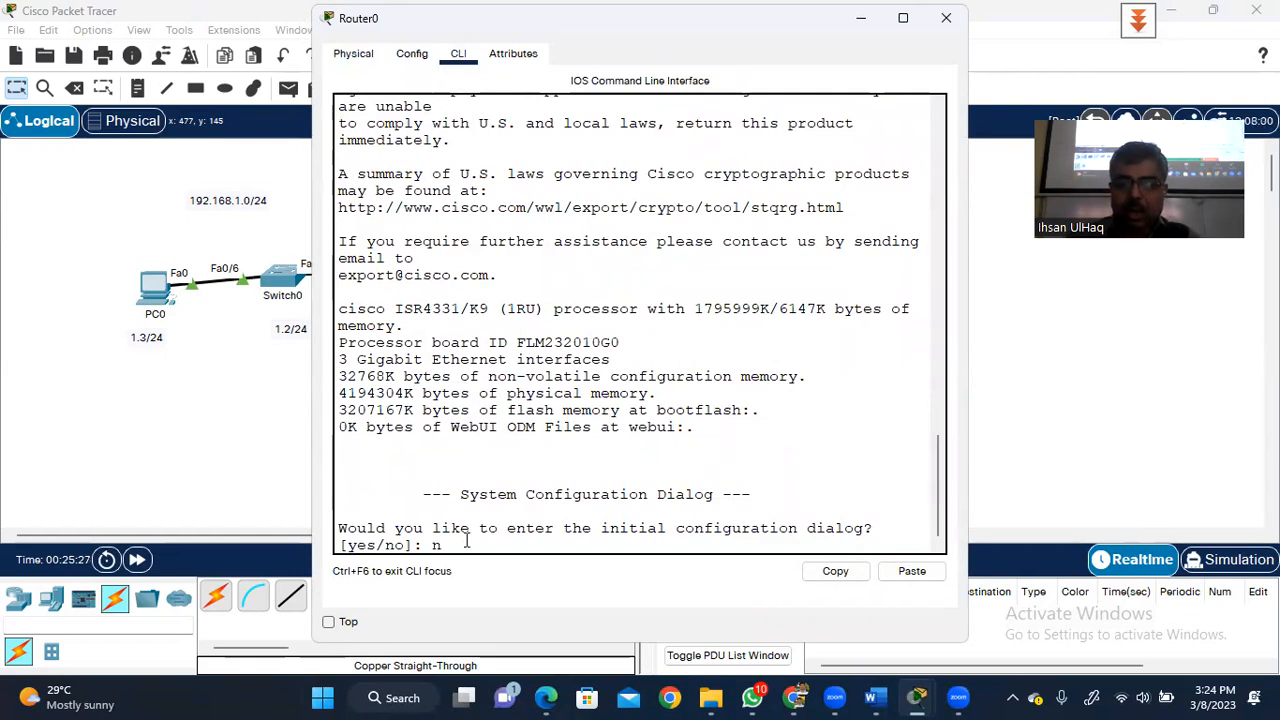
pyautogui.write('o')
pyautogui.press('Return')
pyautogui.press('Return')
pyautogui.press('Return')
pyautogui.press('Return')
pyautogui.press('Return')
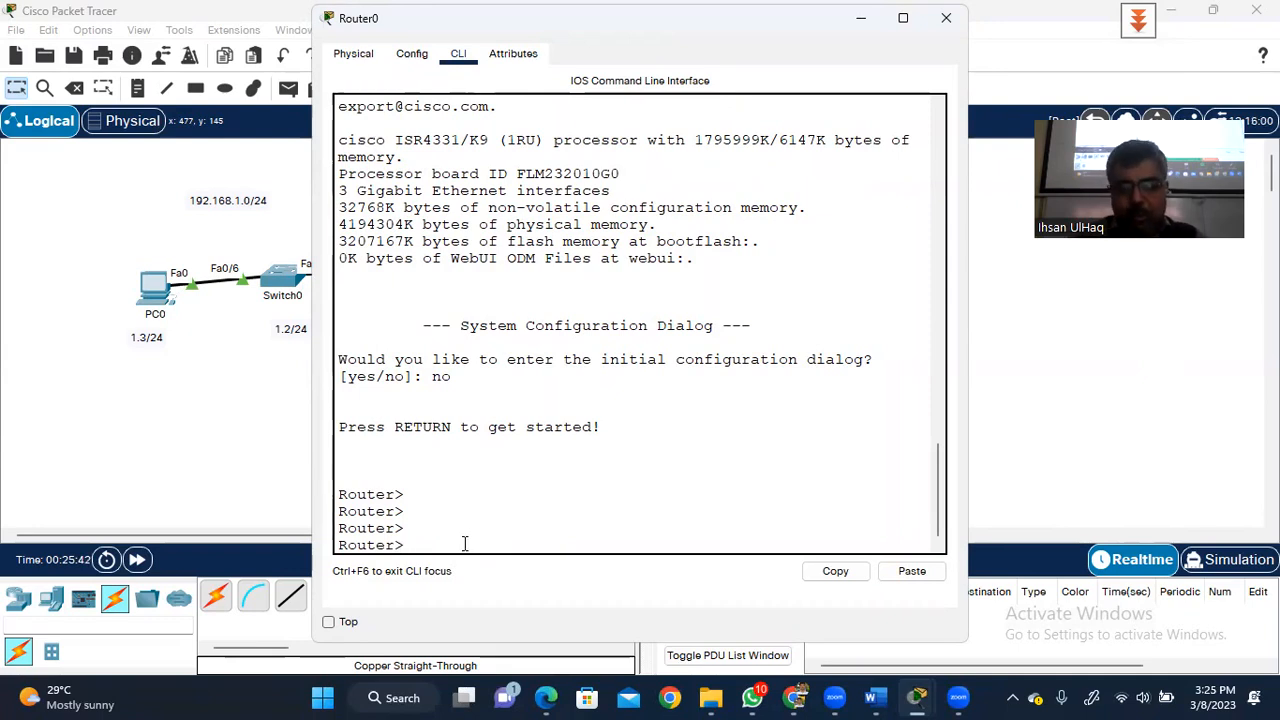
pyautogui.write('ena')
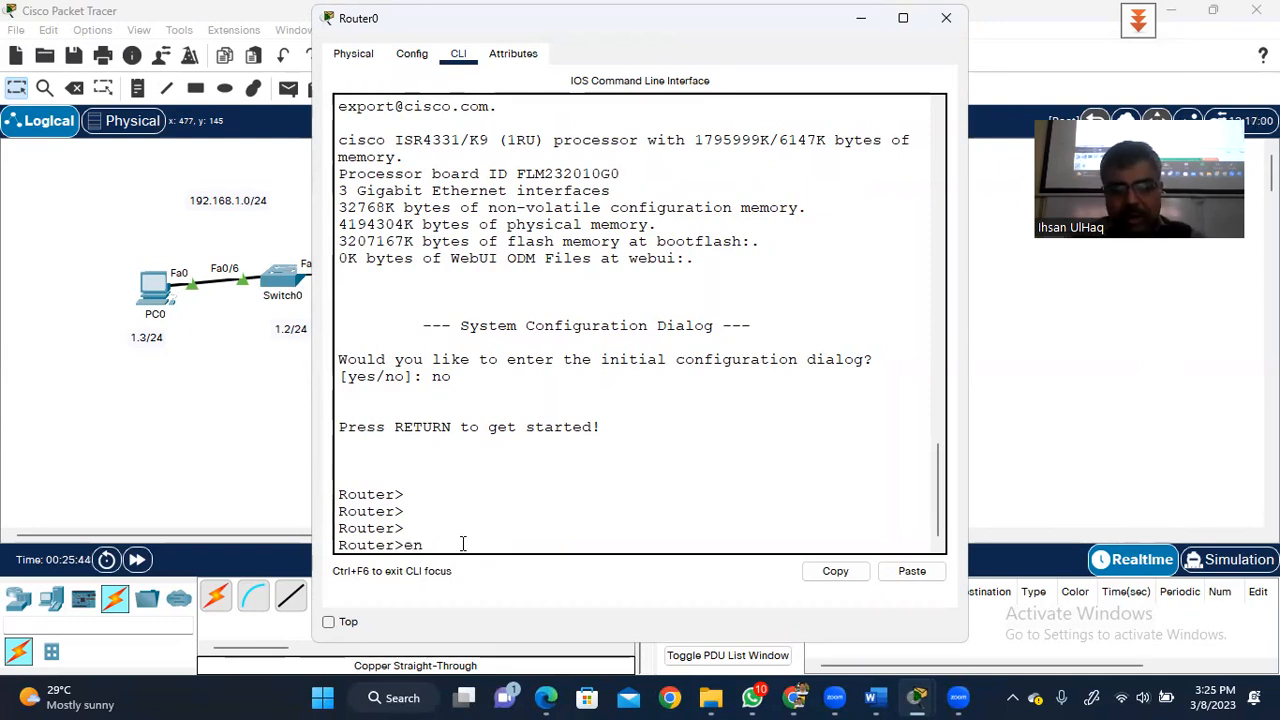
pyautogui.press('Tab')
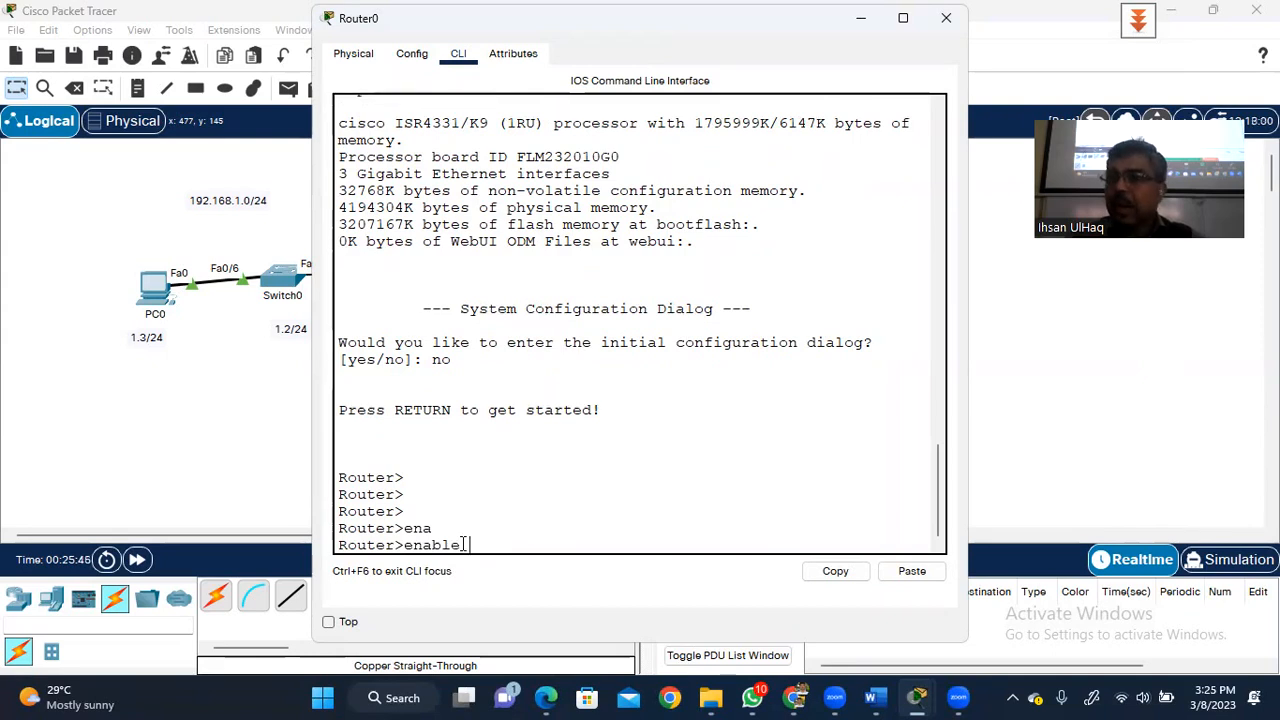
pyautogui.press('Return')
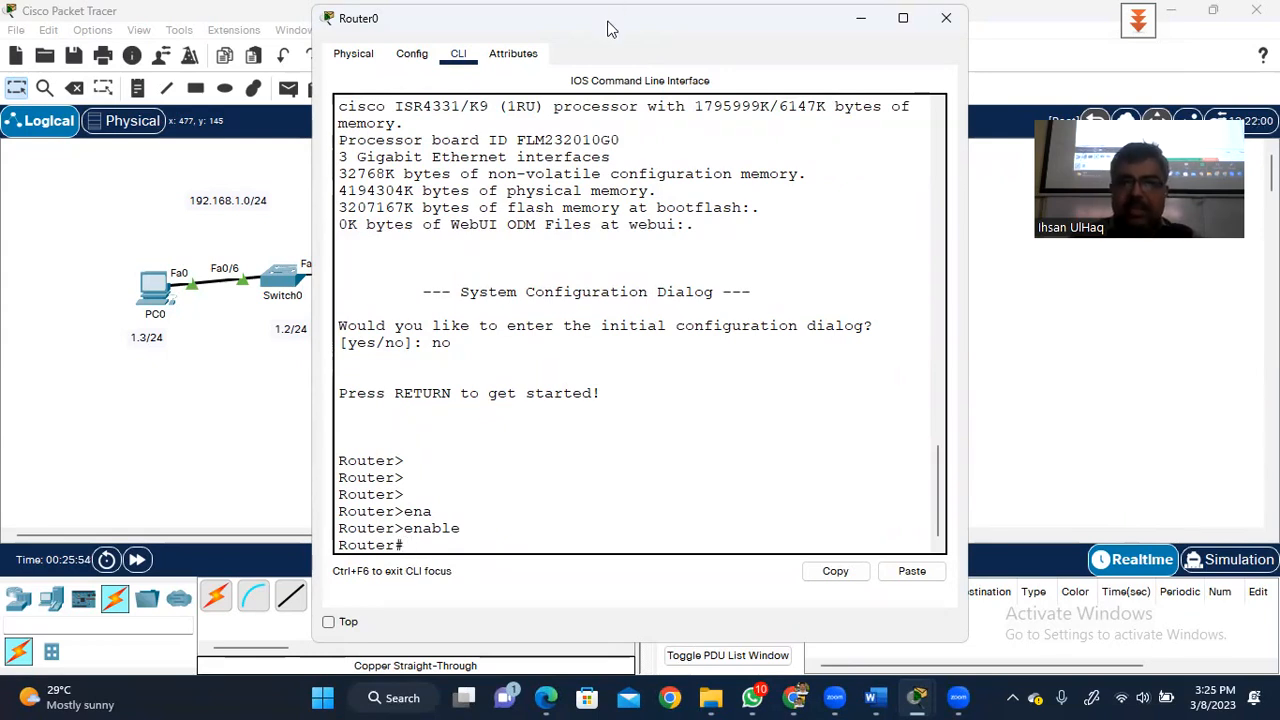
pyautogui.doubleClick(680, 8)
pyautogui.click(1216, 18)
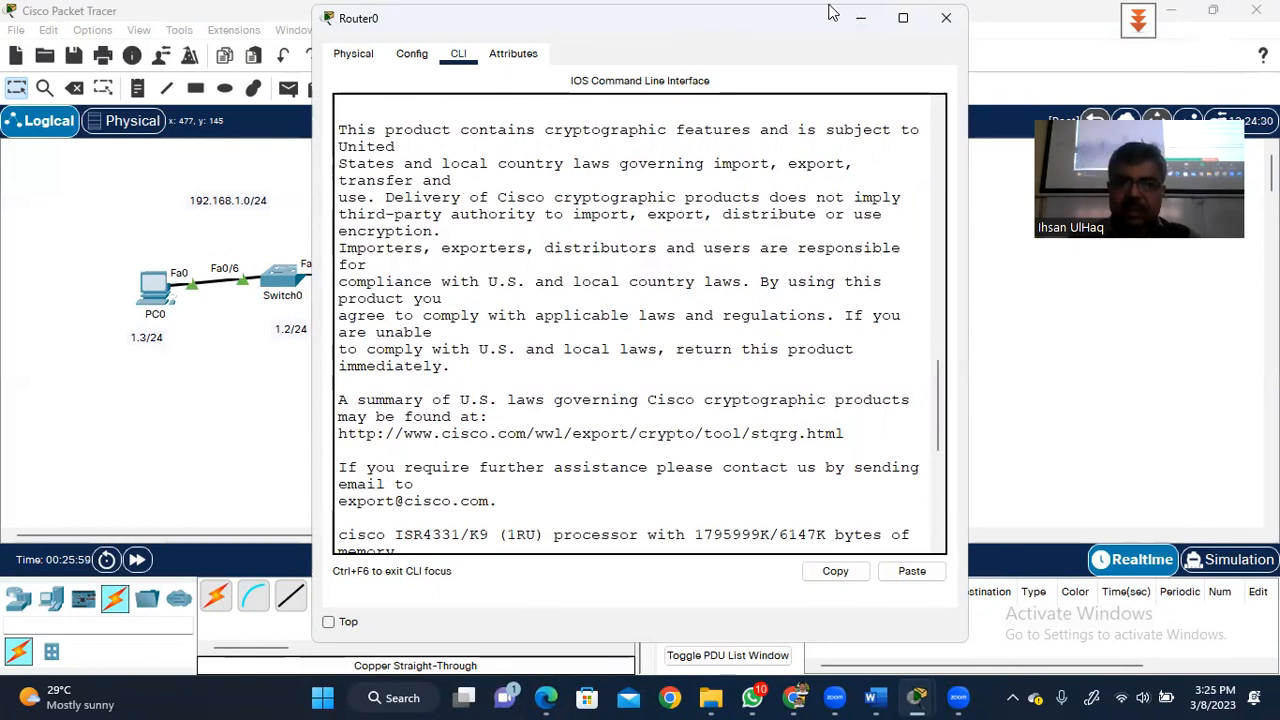
# - Run show ip interface brief on Router0 and widen the window so each interface fits one line
pyautogui.moveTo(833, 12); pyautogui.dragTo(864, 15)
pyautogui.press('Return')
pyautogui.press('Return')
pyautogui.press('Return')
pyautogui.press('Return')
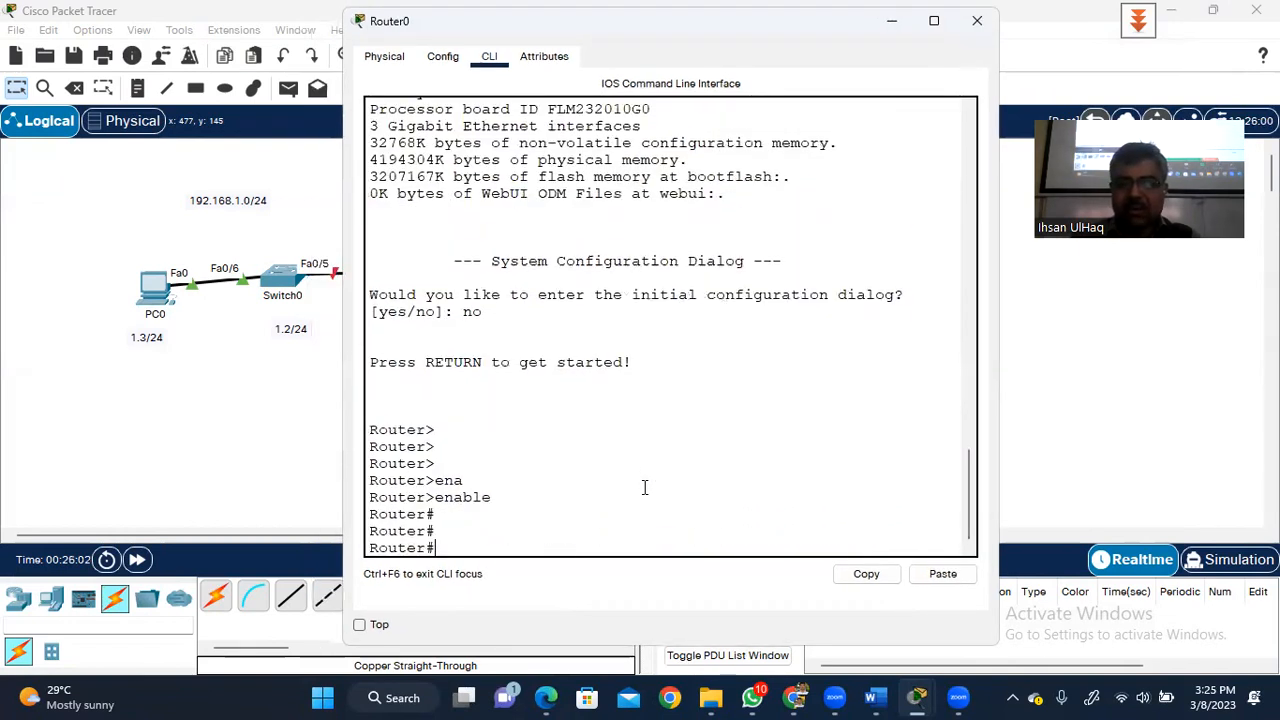
pyautogui.write('show io')
pyautogui.press('BackSpace')
pyautogui.write('p inter ')
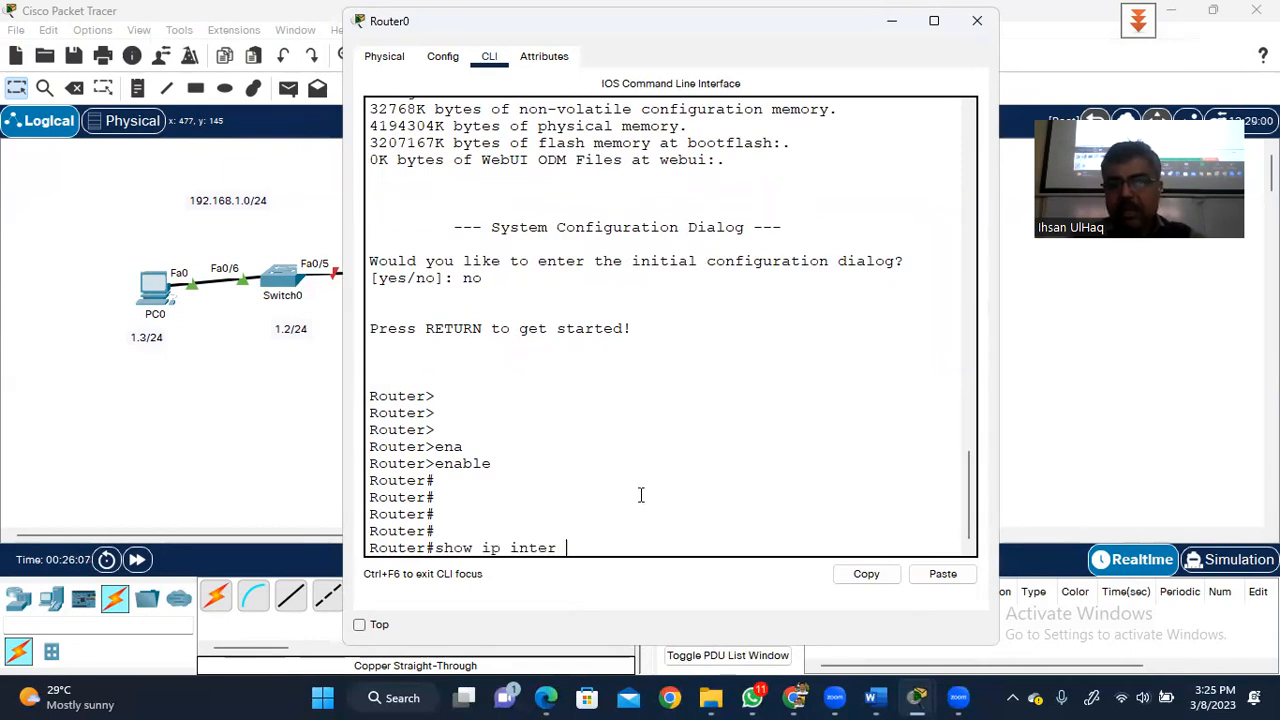
pyautogui.write('br')
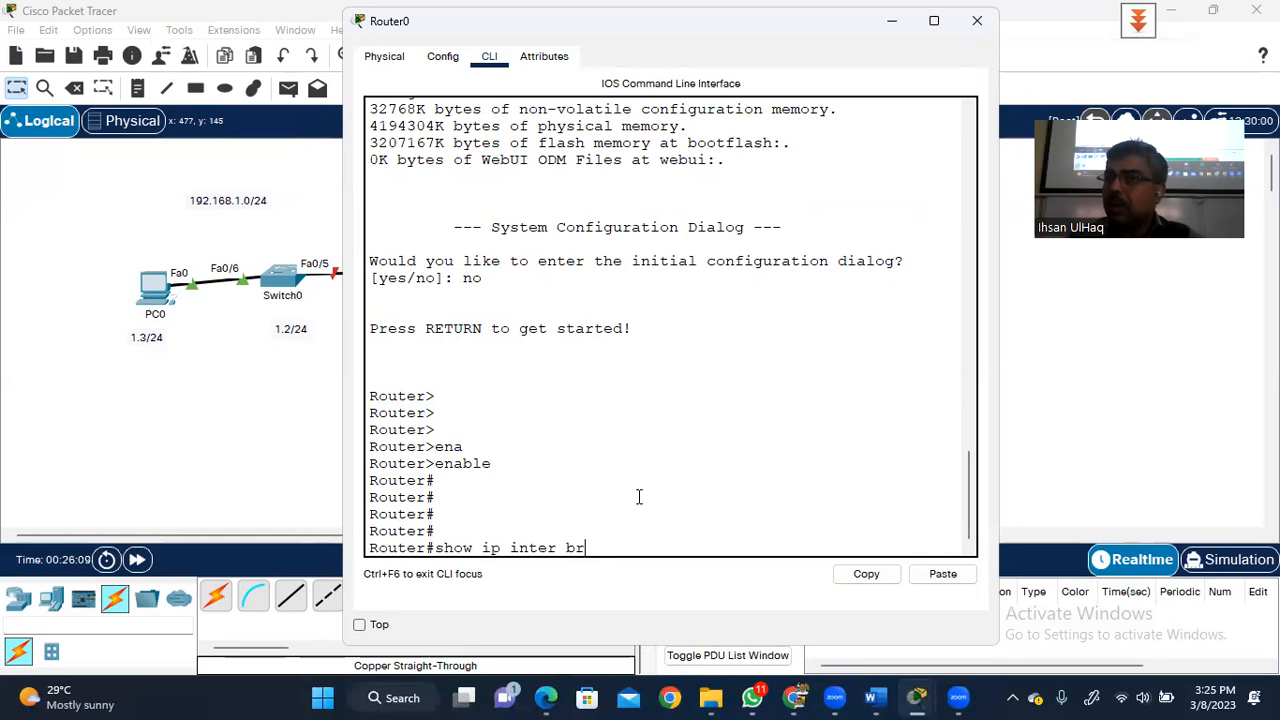
pyautogui.press('Return')
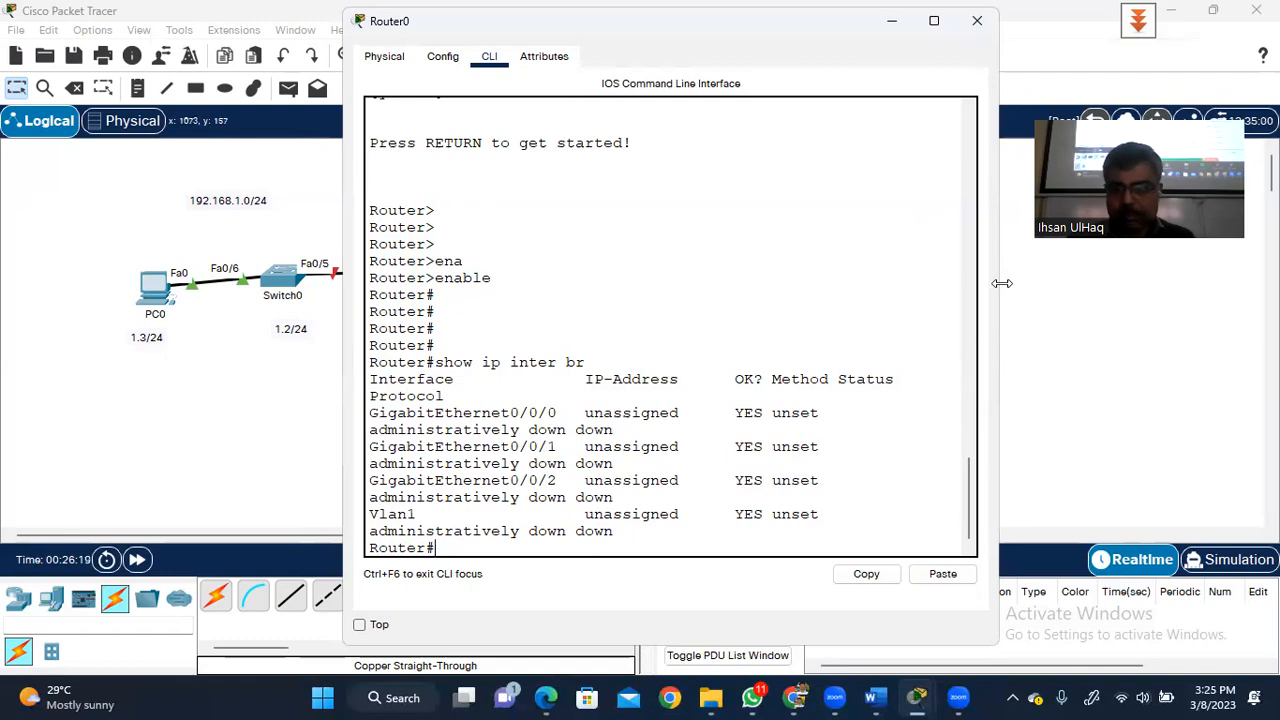
pyautogui.moveTo(1001, 283); pyautogui.dragTo(1121, 285)
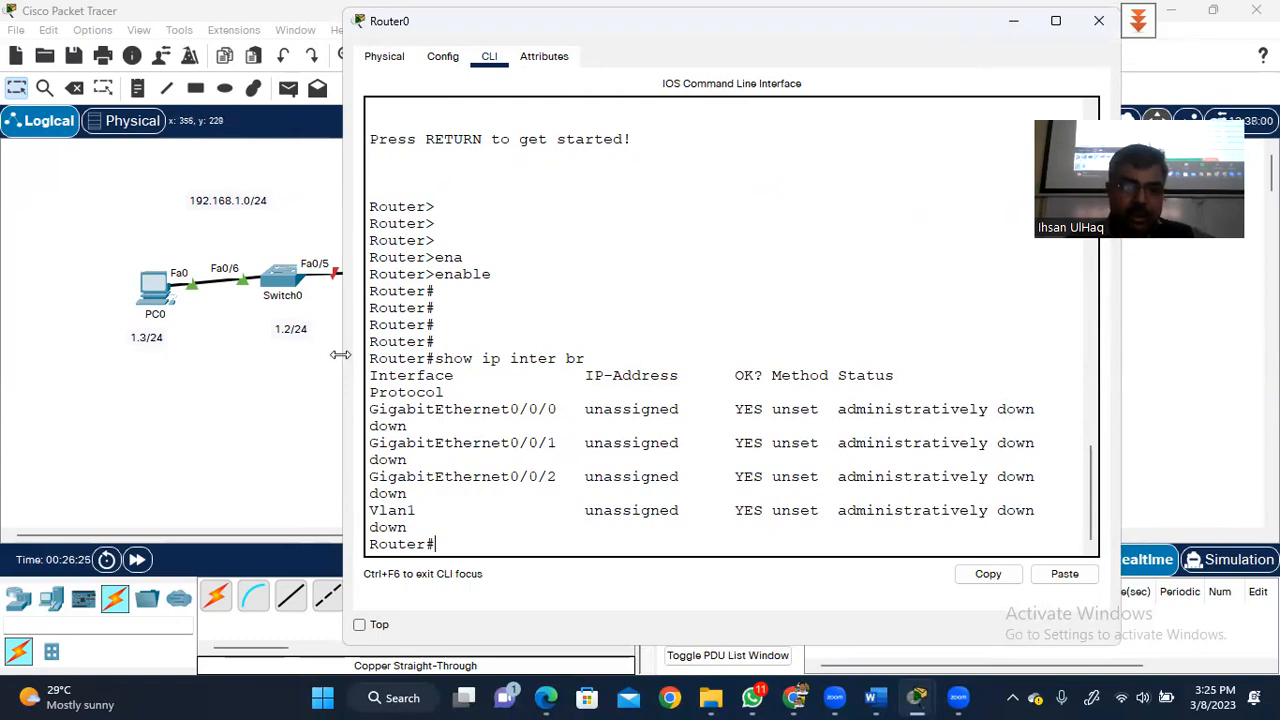
pyautogui.moveTo(340, 354); pyautogui.dragTo(266, 354)
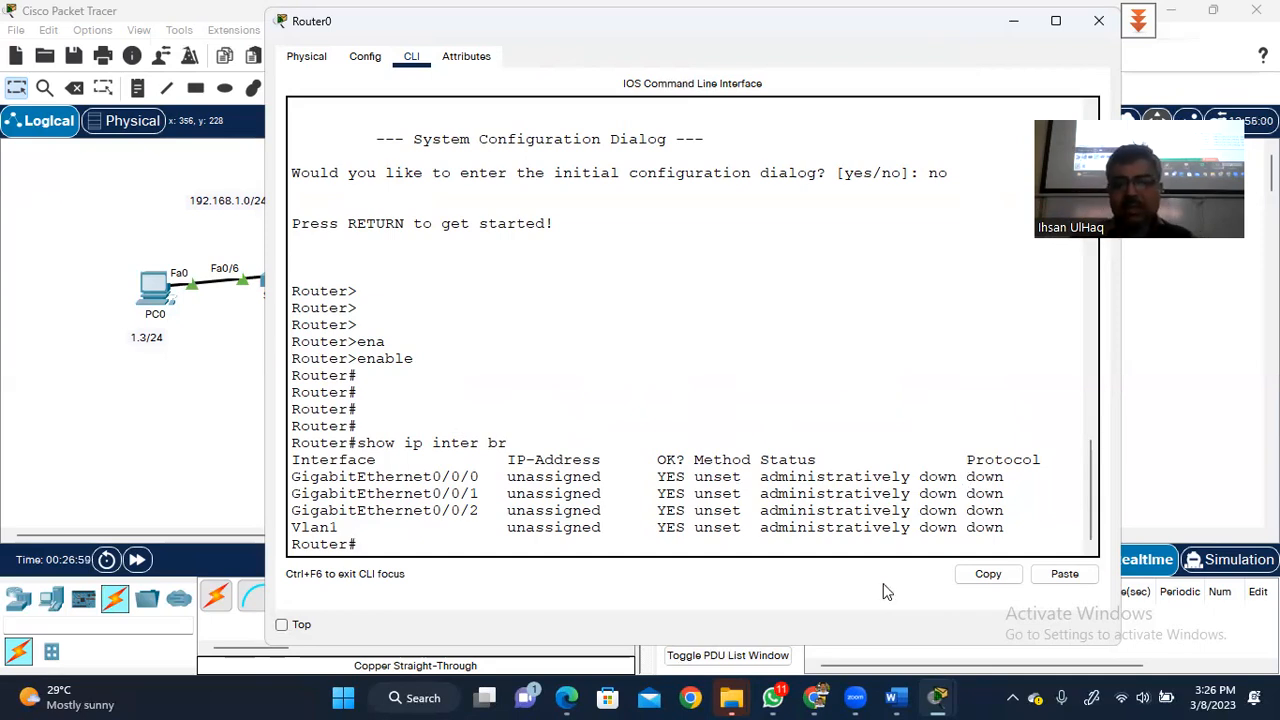
pyautogui.press('Return')
pyautogui.press('Return')
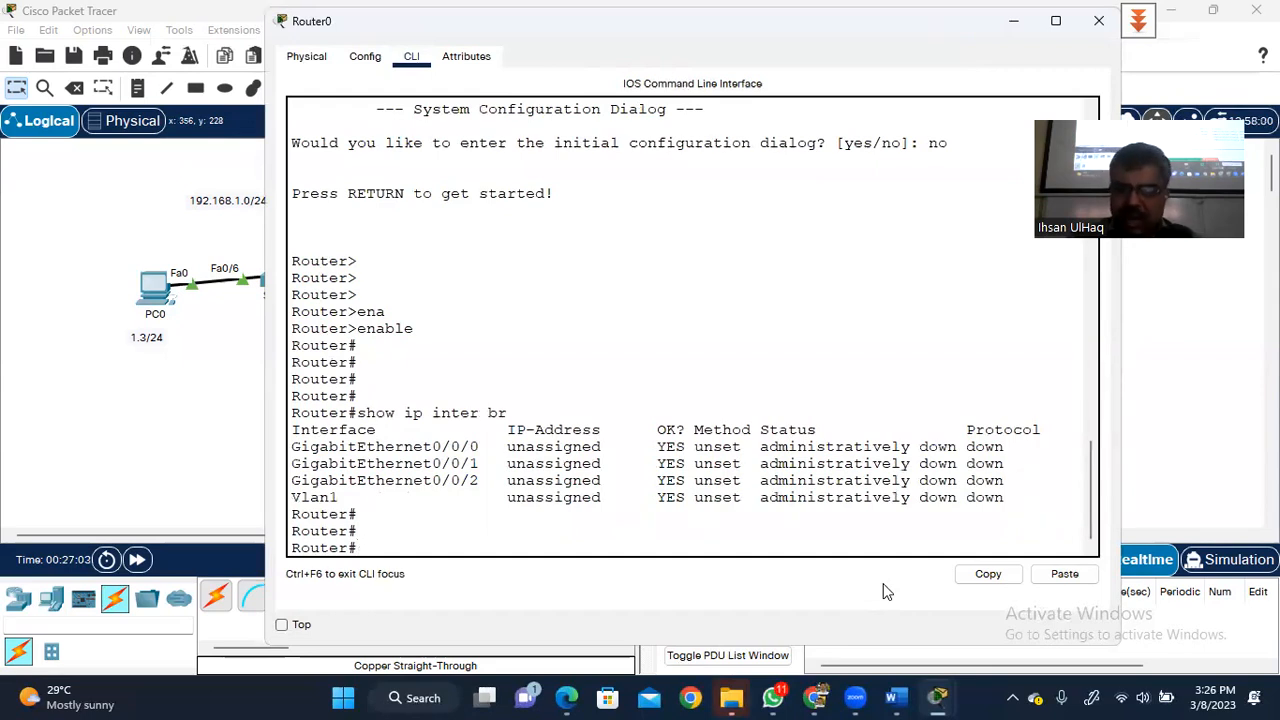
# - Enter global configuration with conf ter and apply hostname R1, reaching R1(config)#
pyautogui.write('conf ter')
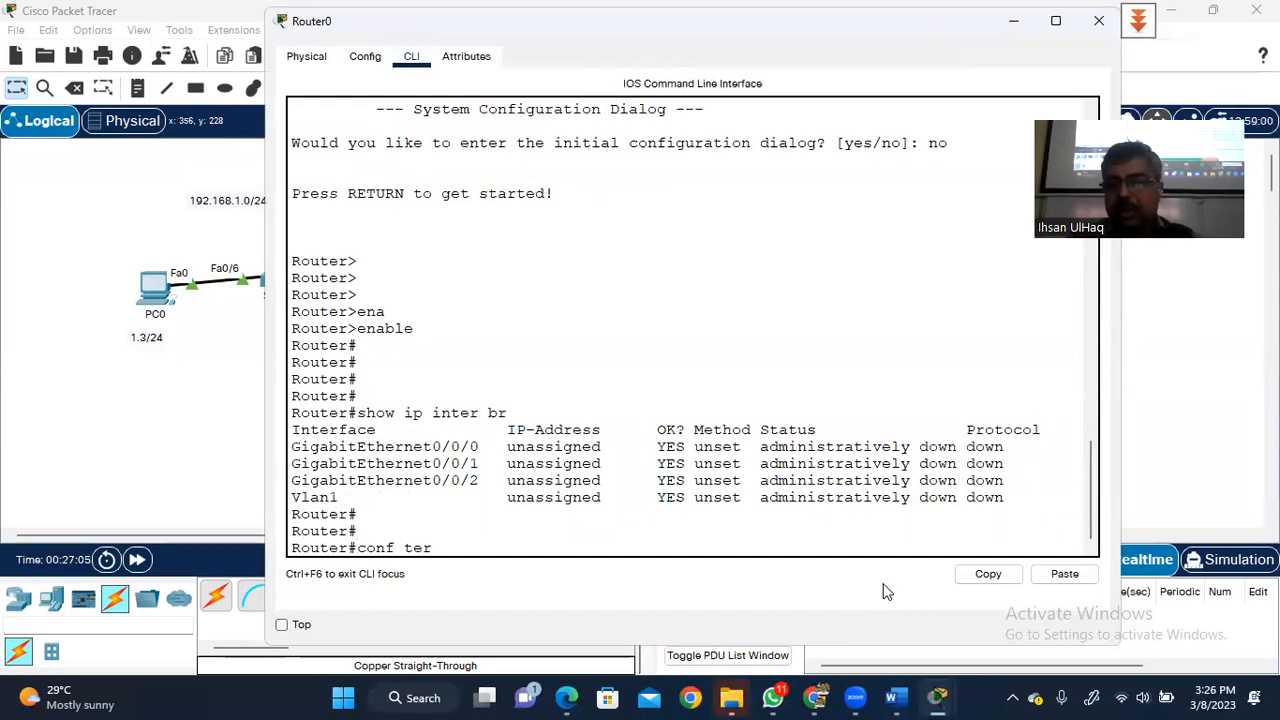
pyautogui.press('Return')
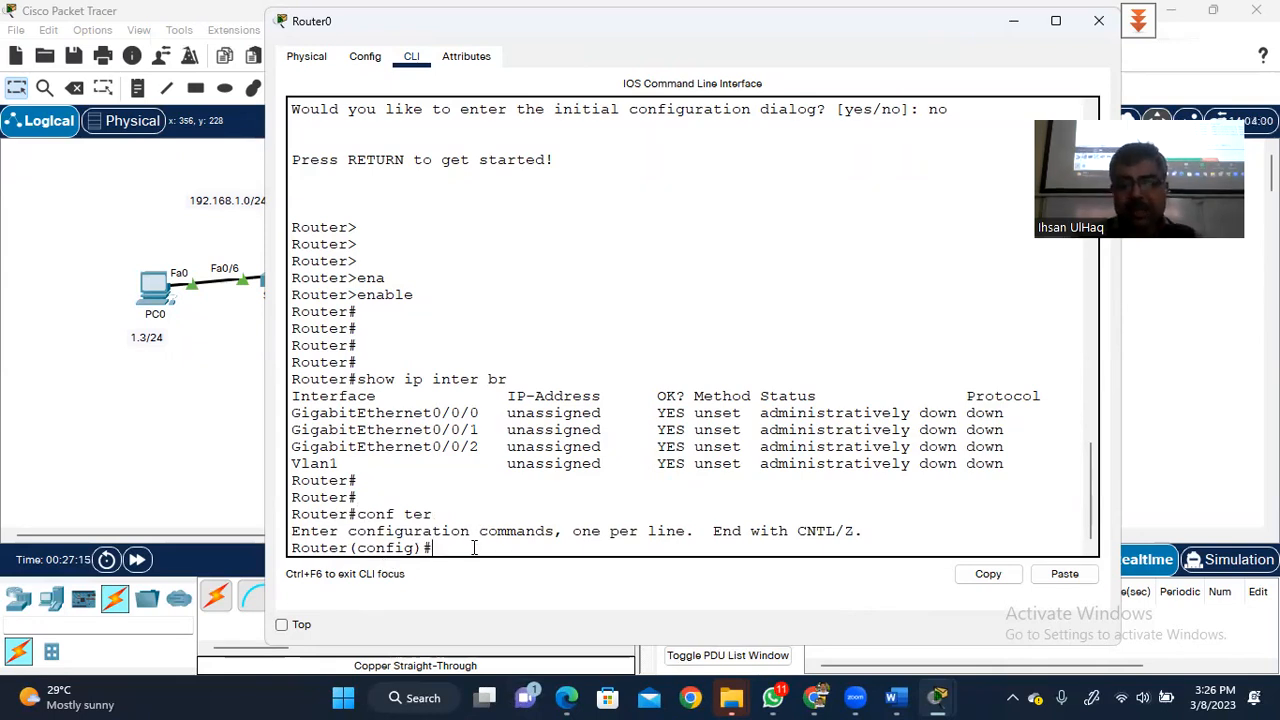
pyautogui.write('hostname R1')
pyautogui.press('Return')
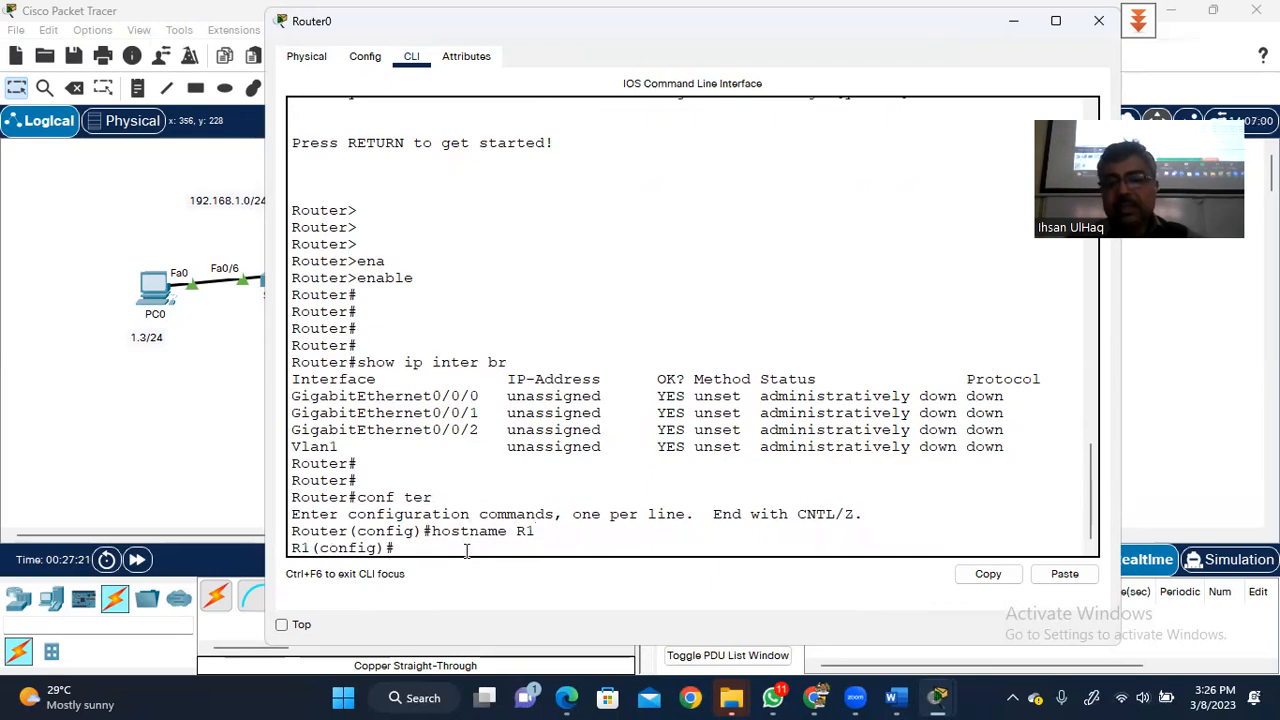
pyautogui.press('Return')
pyautogui.press('Return')
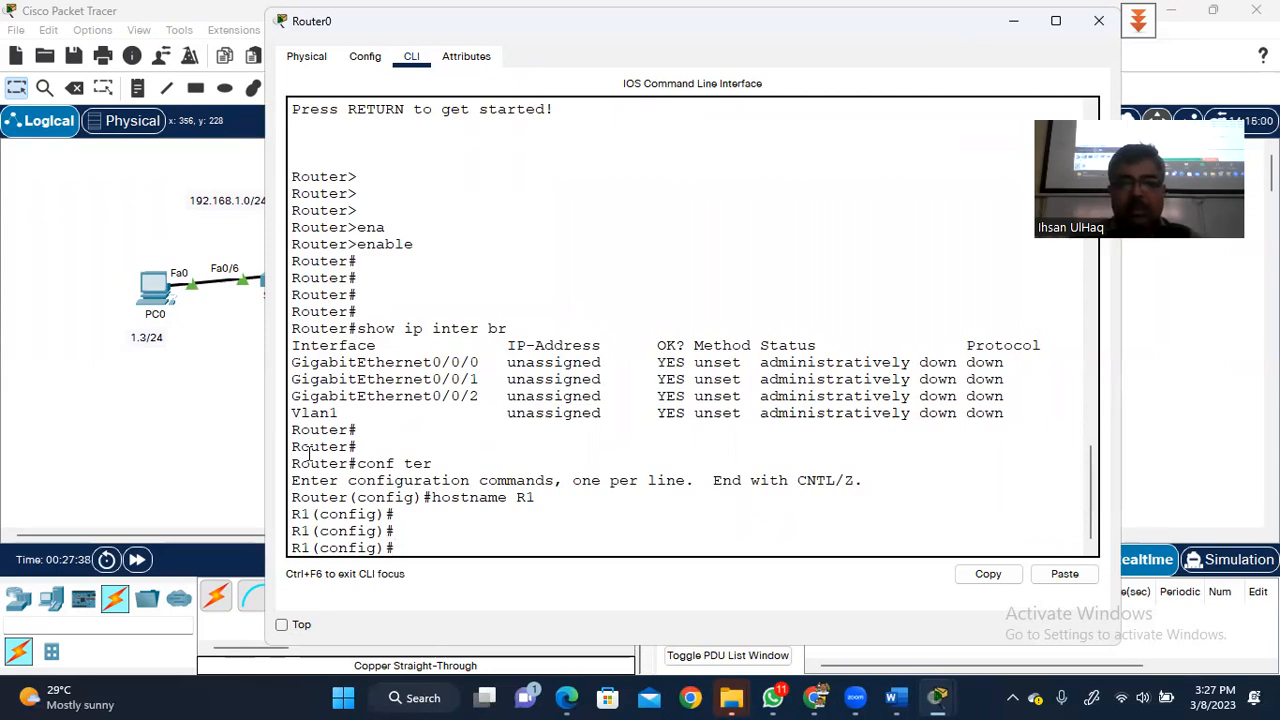
# - Under interface g0/0/0, assign 192.168.0.1 255.255.255.0 and enable it with no shut
pyautogui.write('inter ')
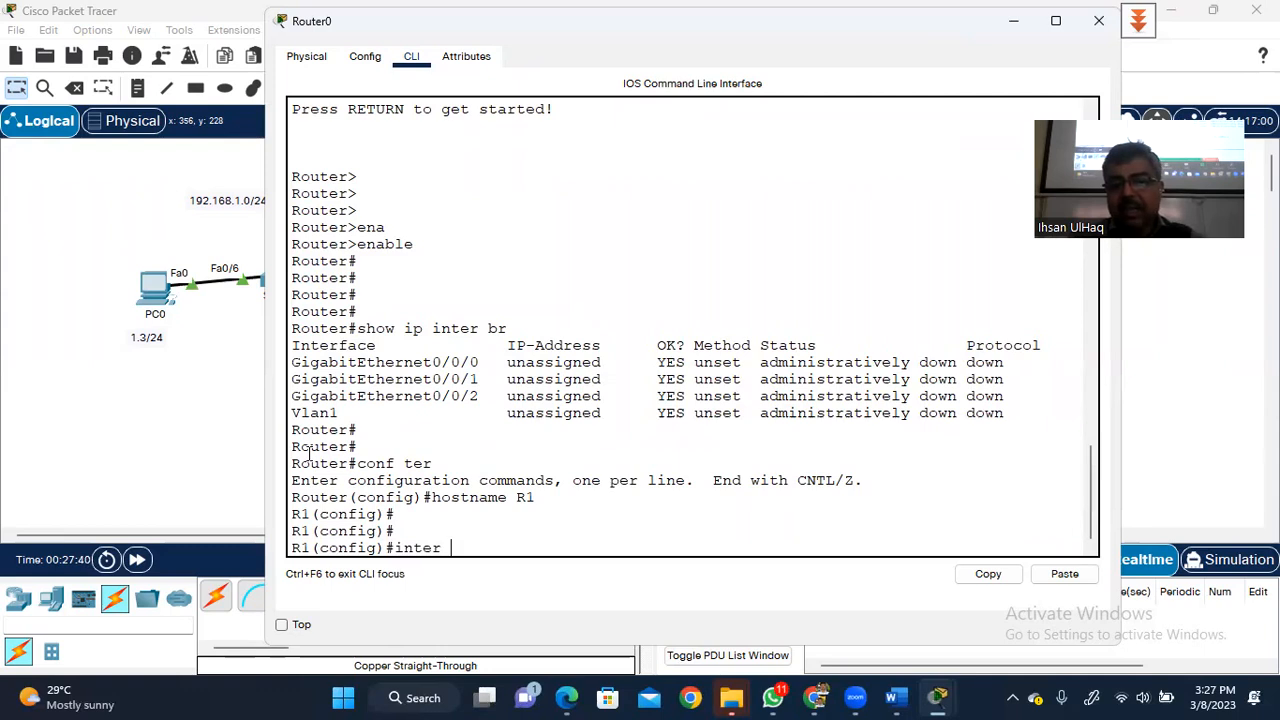
pyautogui.write('g')
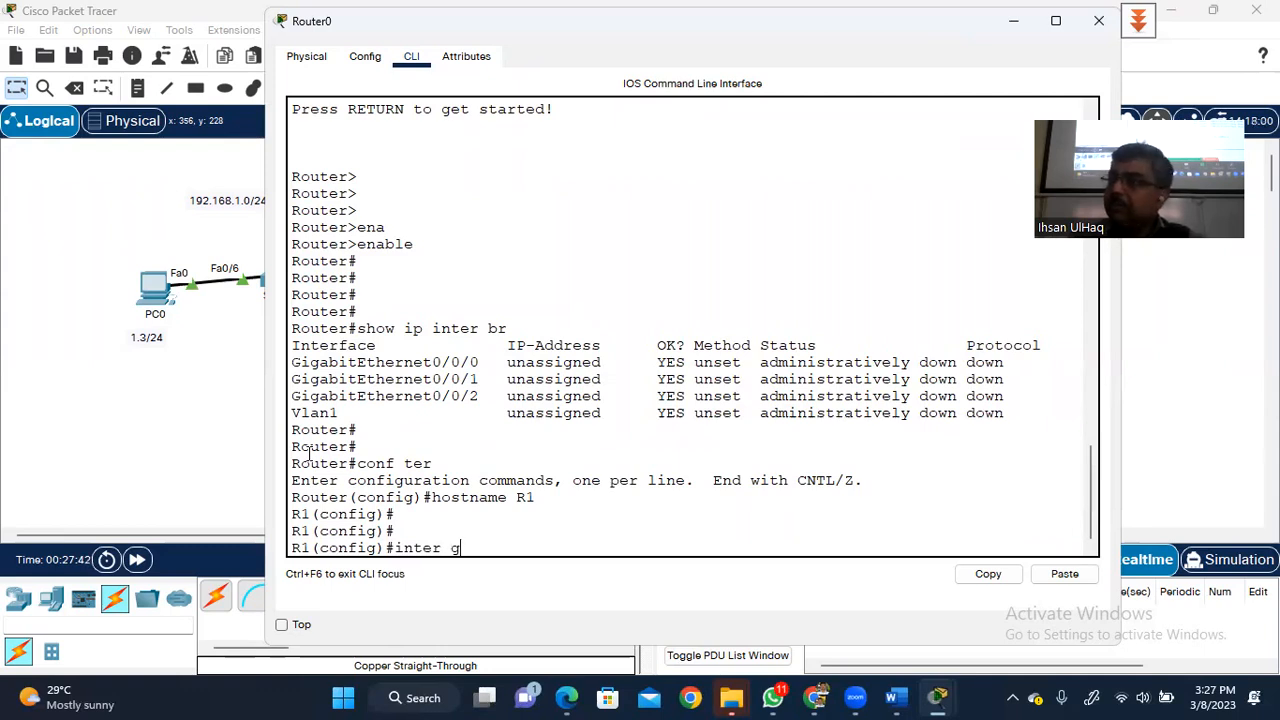
pyautogui.write(' 0/0/0/')
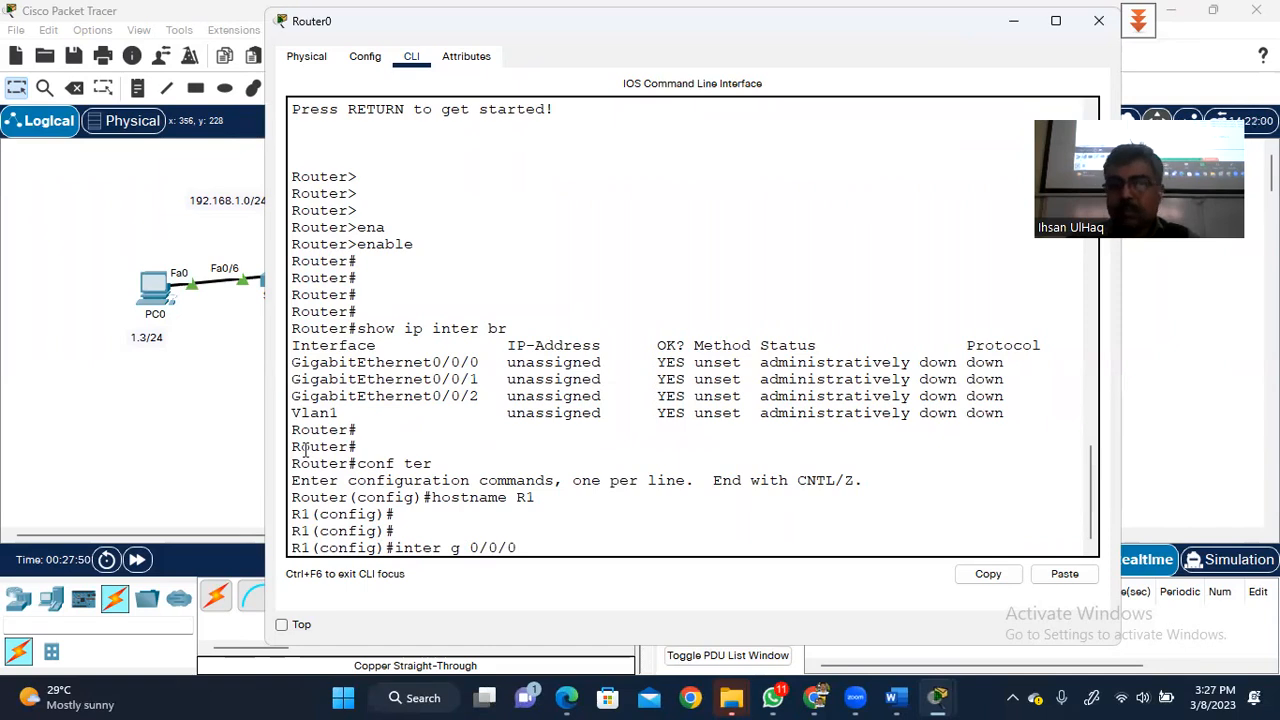
pyautogui.press('Return')
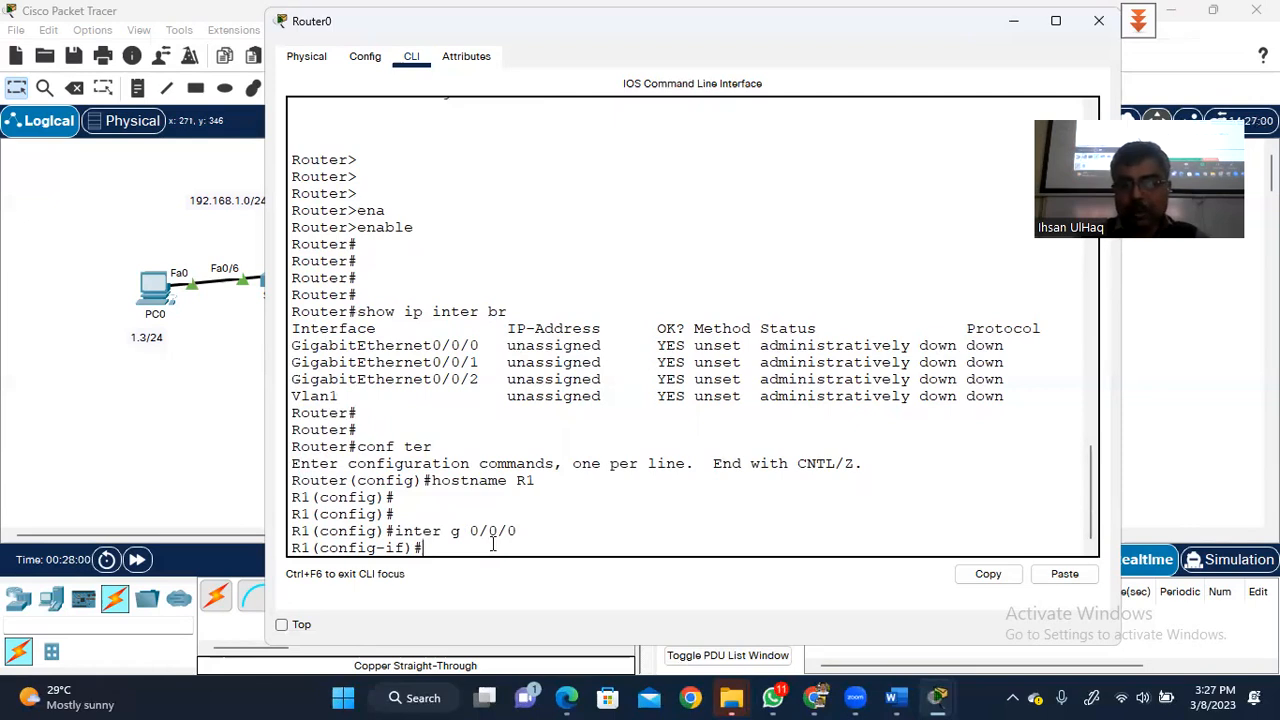
pyautogui.write('ip add')
pyautogui.press('Tab')
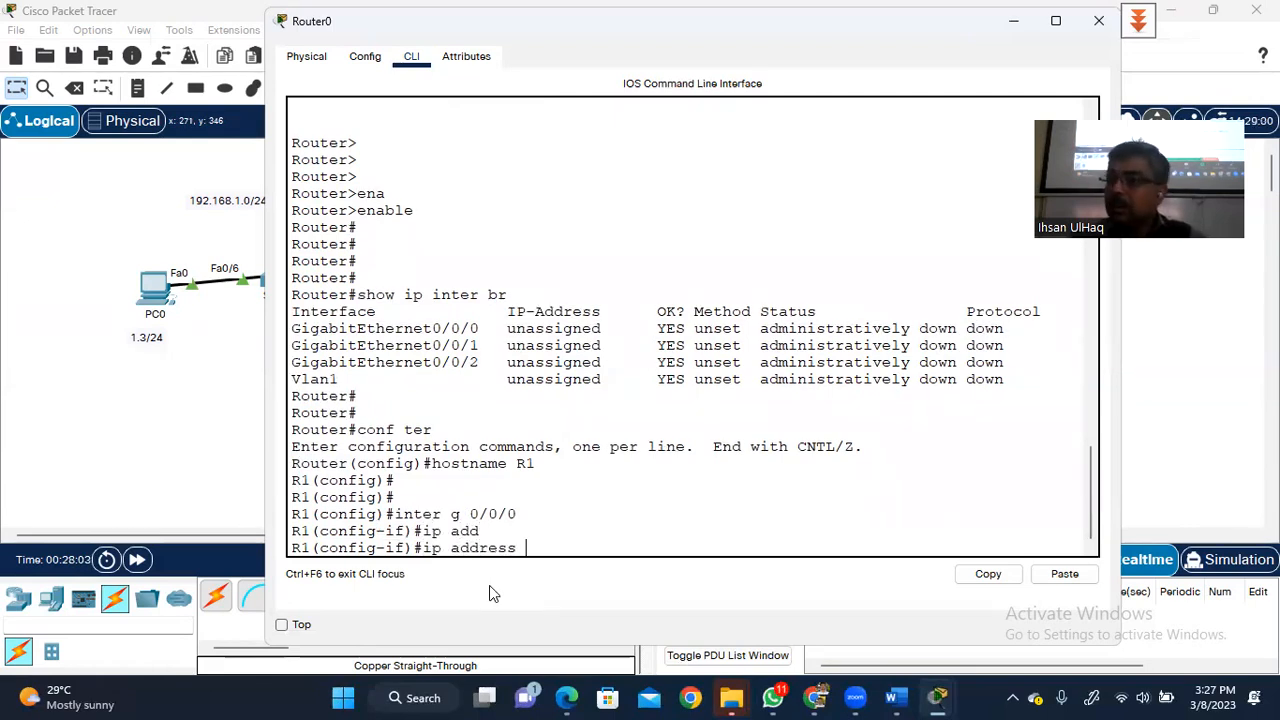
pyautogui.write('192.')
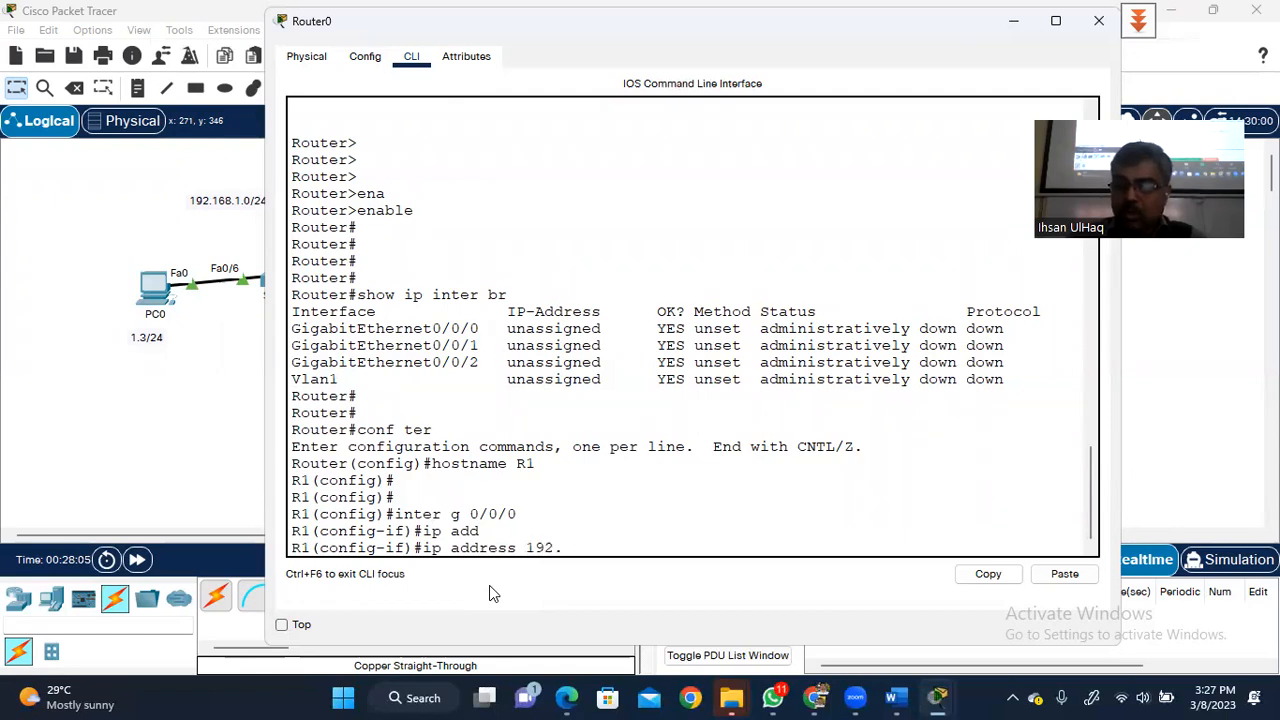
pyautogui.write('168.0.')
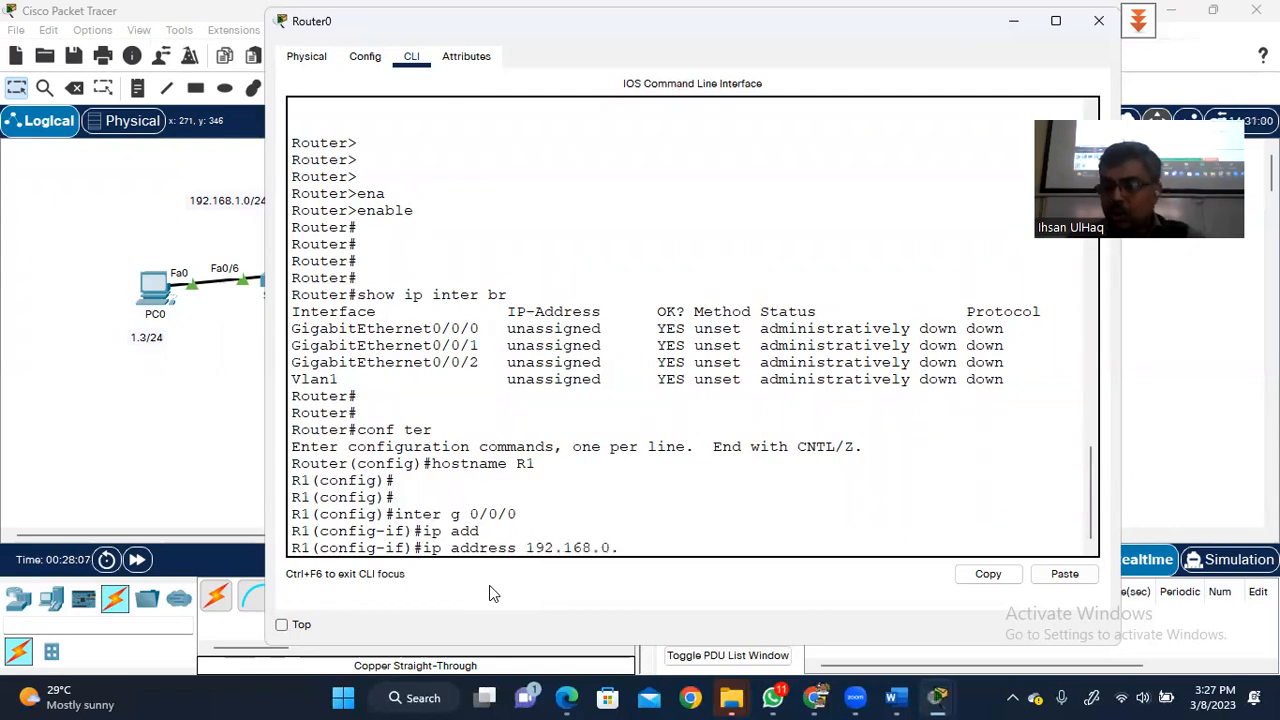
pyautogui.write('1 25')
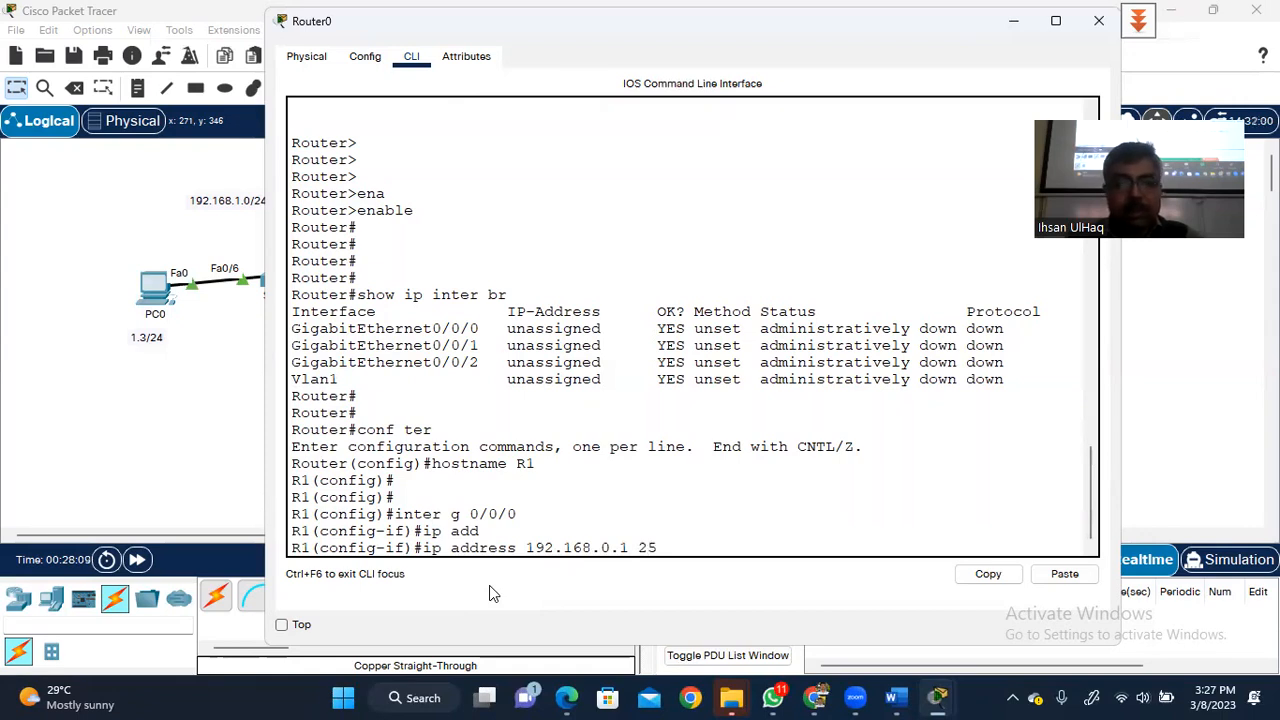
pyautogui.write('5.255.255.0')
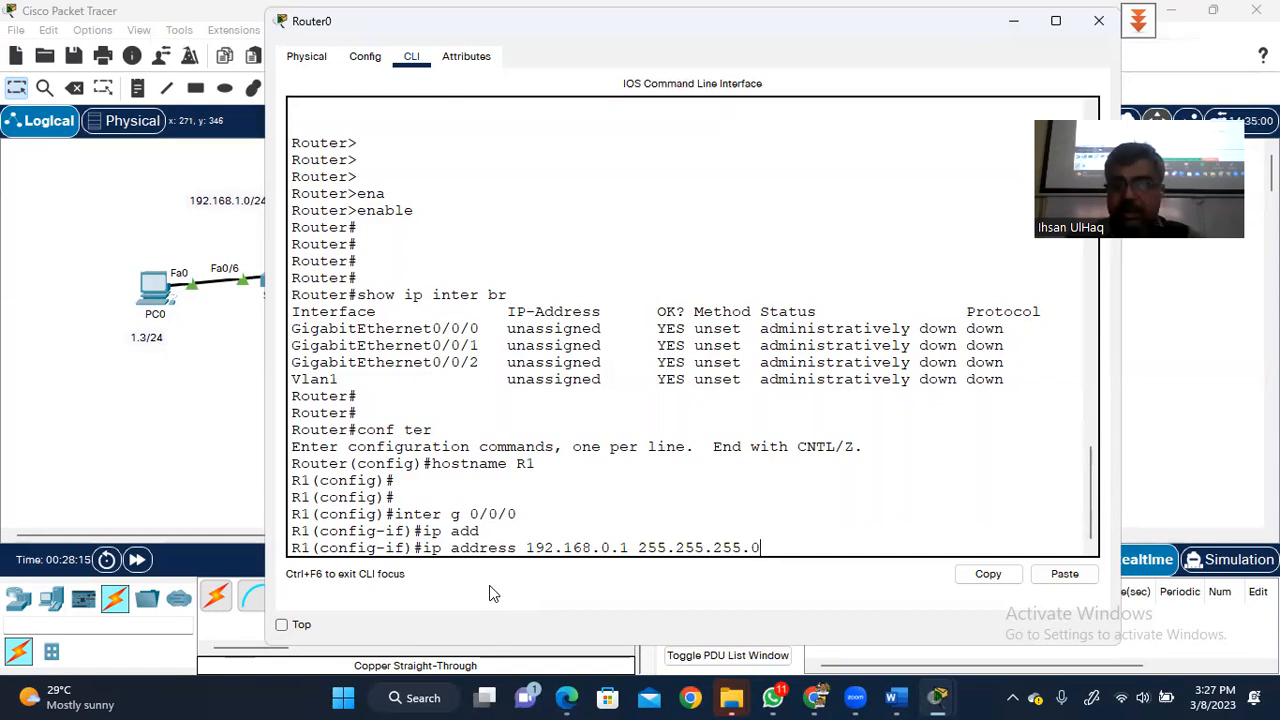
pyautogui.press('Return')
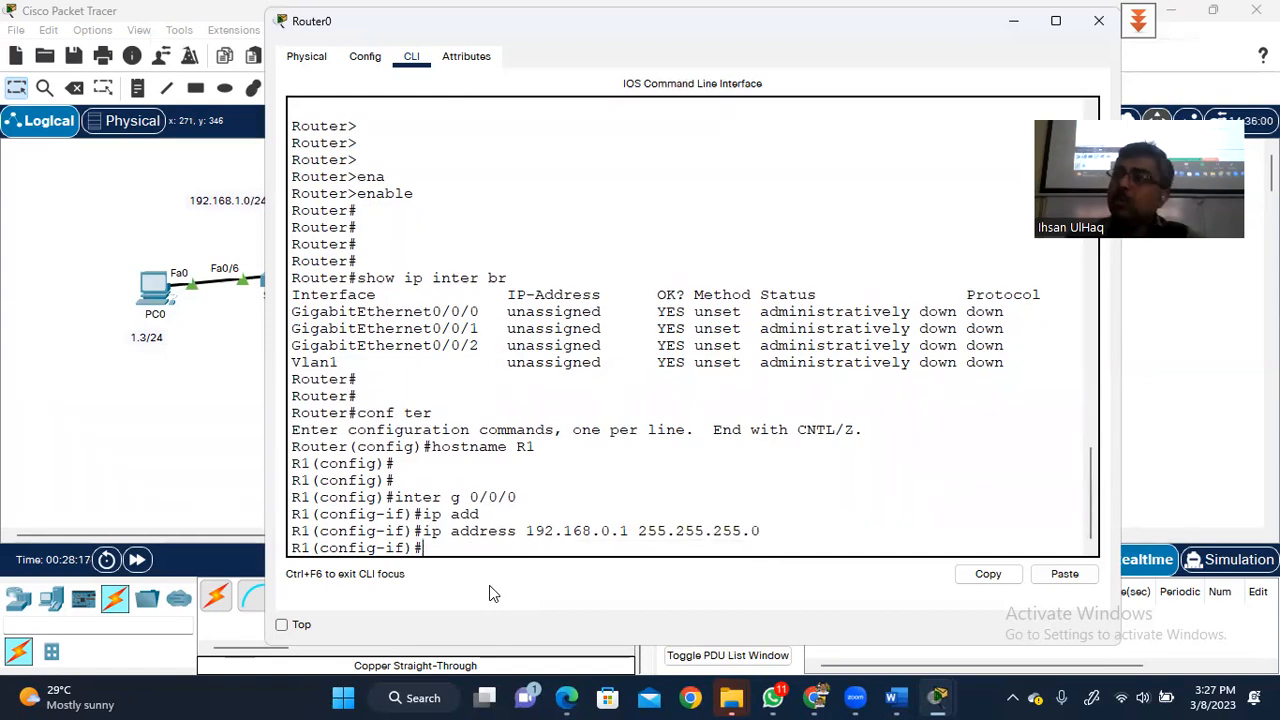
pyautogui.write('n')
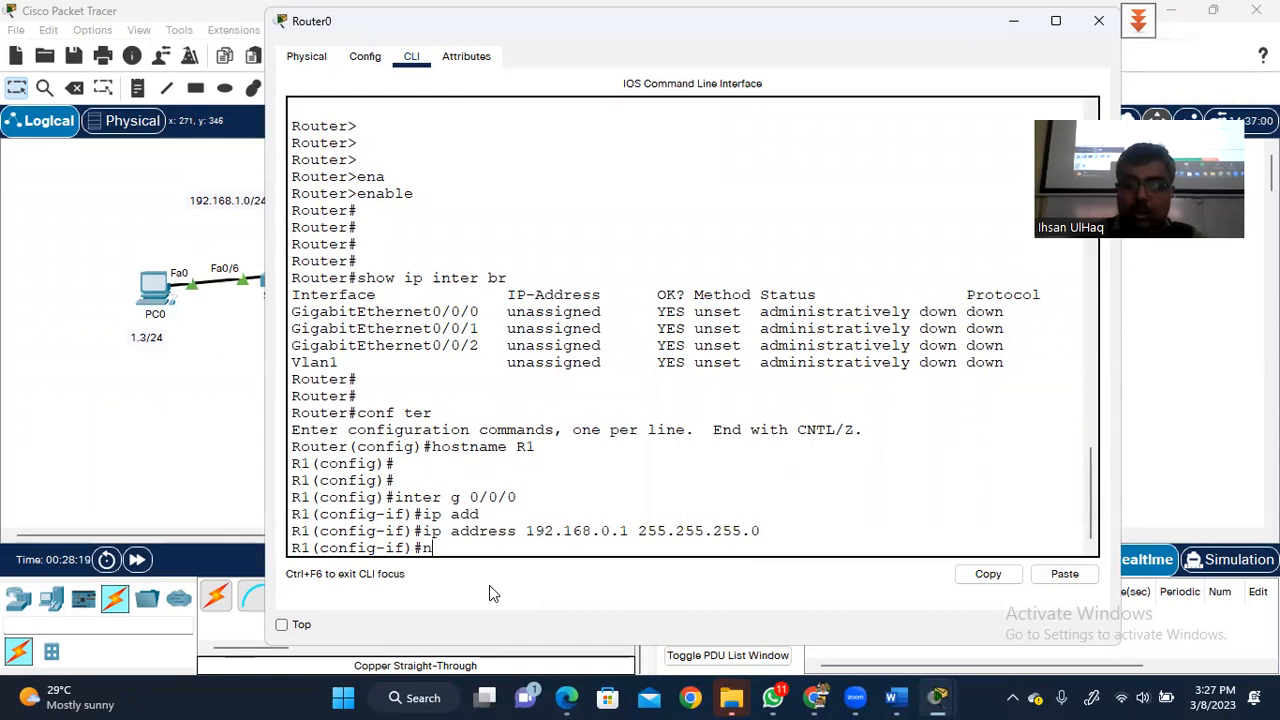
pyautogui.write('o shut')
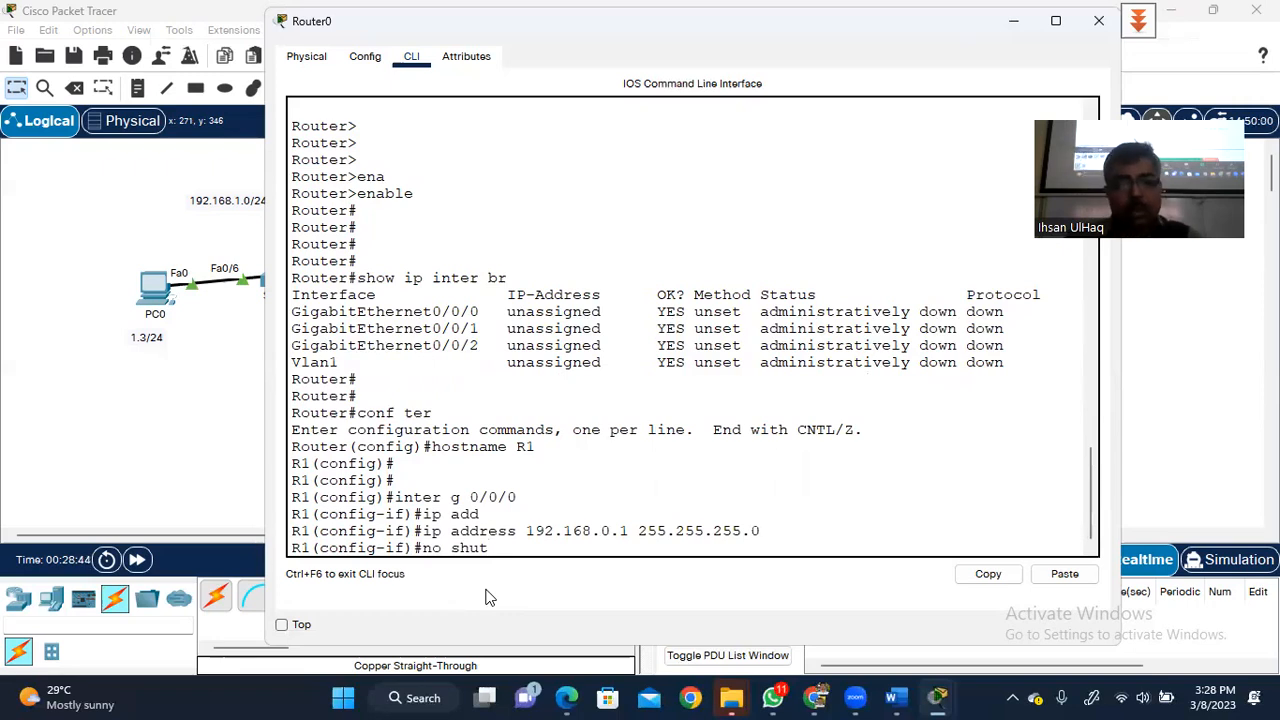
pyautogui.press('Return')
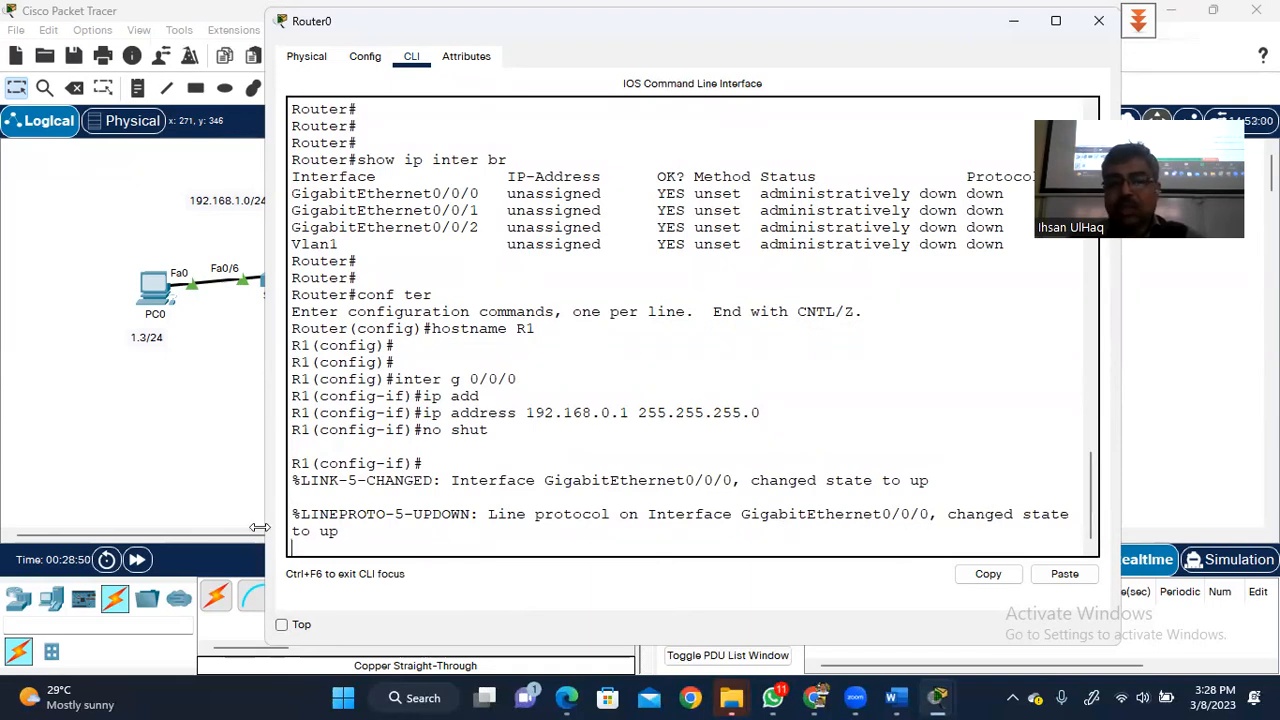
pyautogui.click(1012, 28)
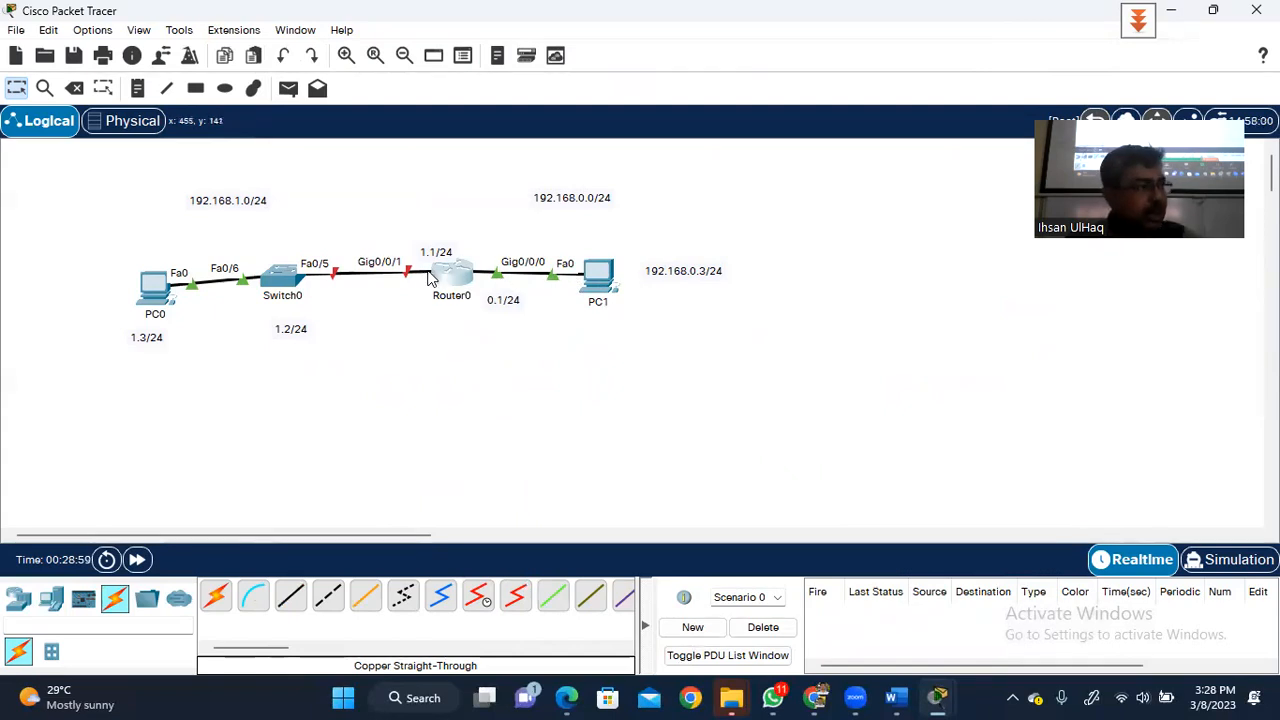
pyautogui.click(447, 276)
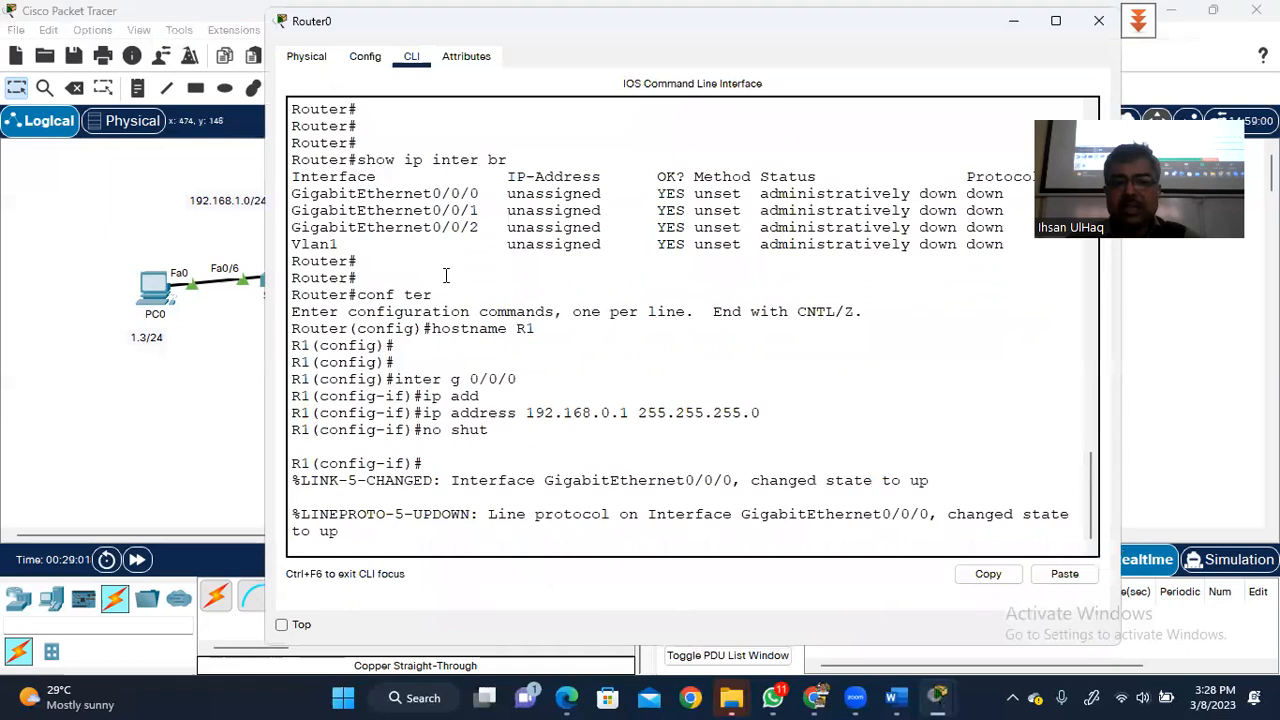
pyautogui.press('Return')
pyautogui.press('Return')
pyautogui.press('Return')
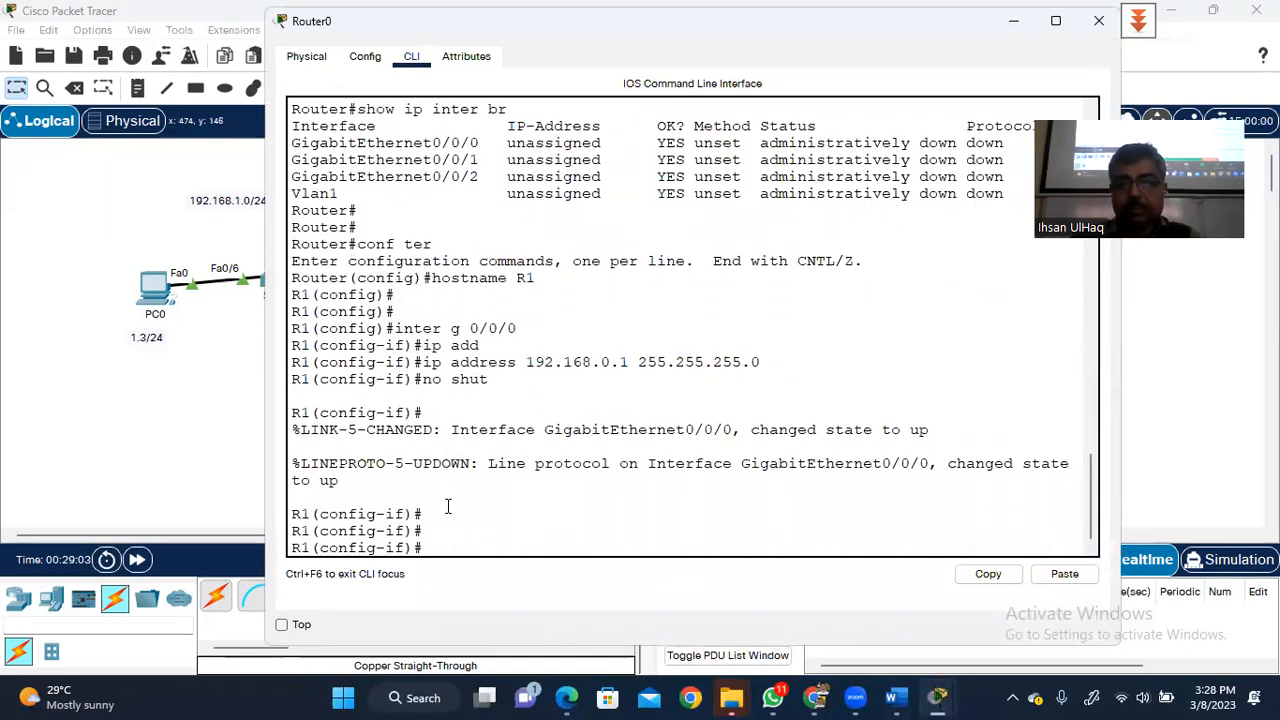
# - Move to interface g0/0/1 and assign it 192.168.1.1 255.255.255.0
pyautogui.write('exit')
pyautogui.press('Return')
pyautogui.press('Return')
pyautogui.press('Return')
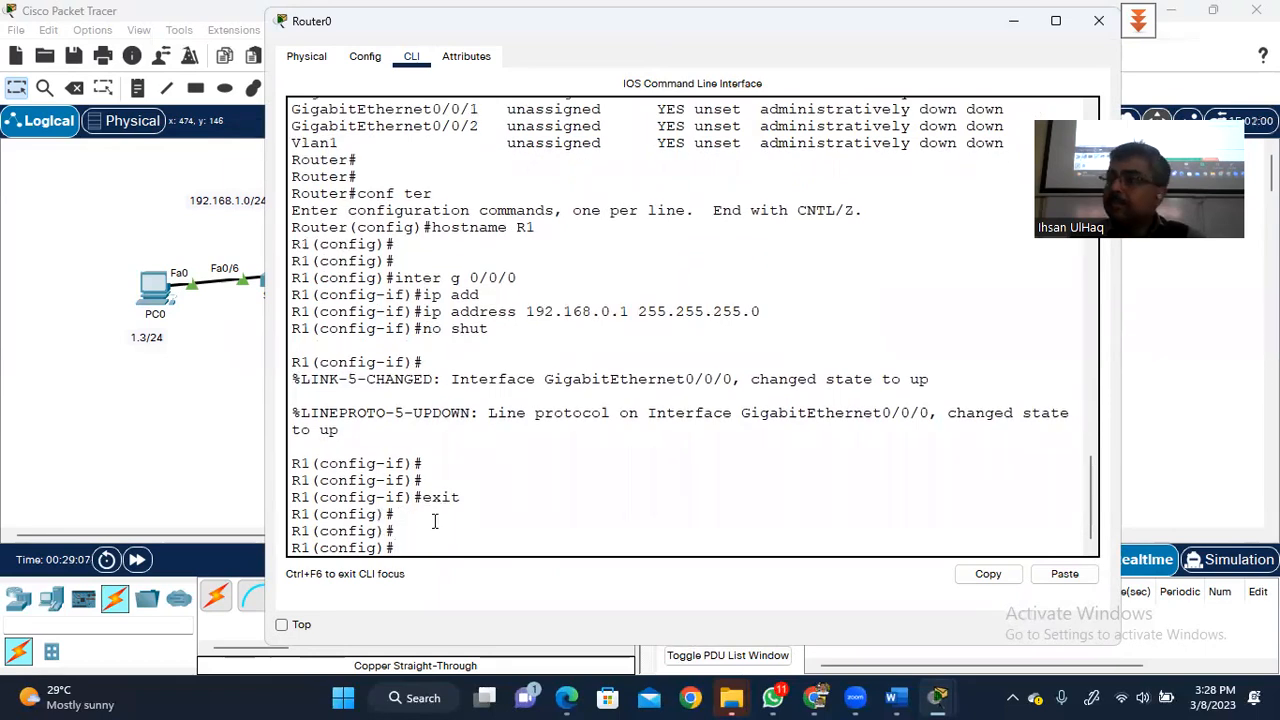
pyautogui.write('inter')
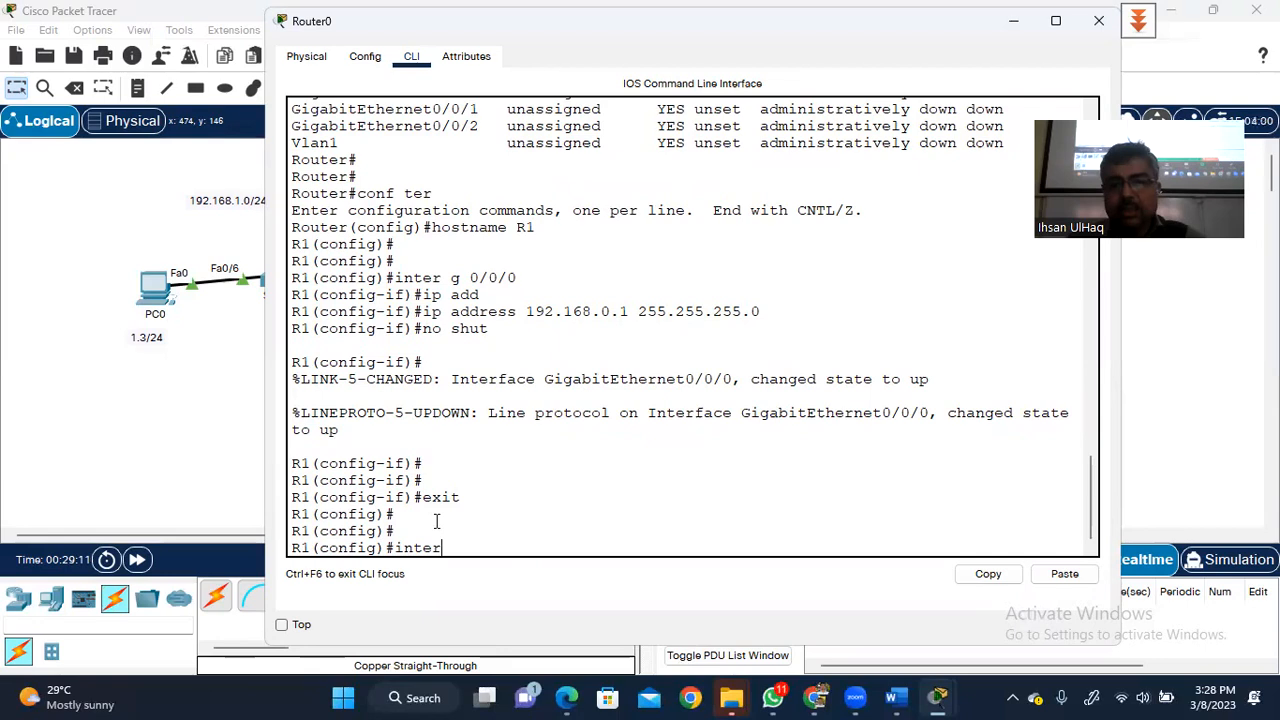
pyautogui.write(' g ')
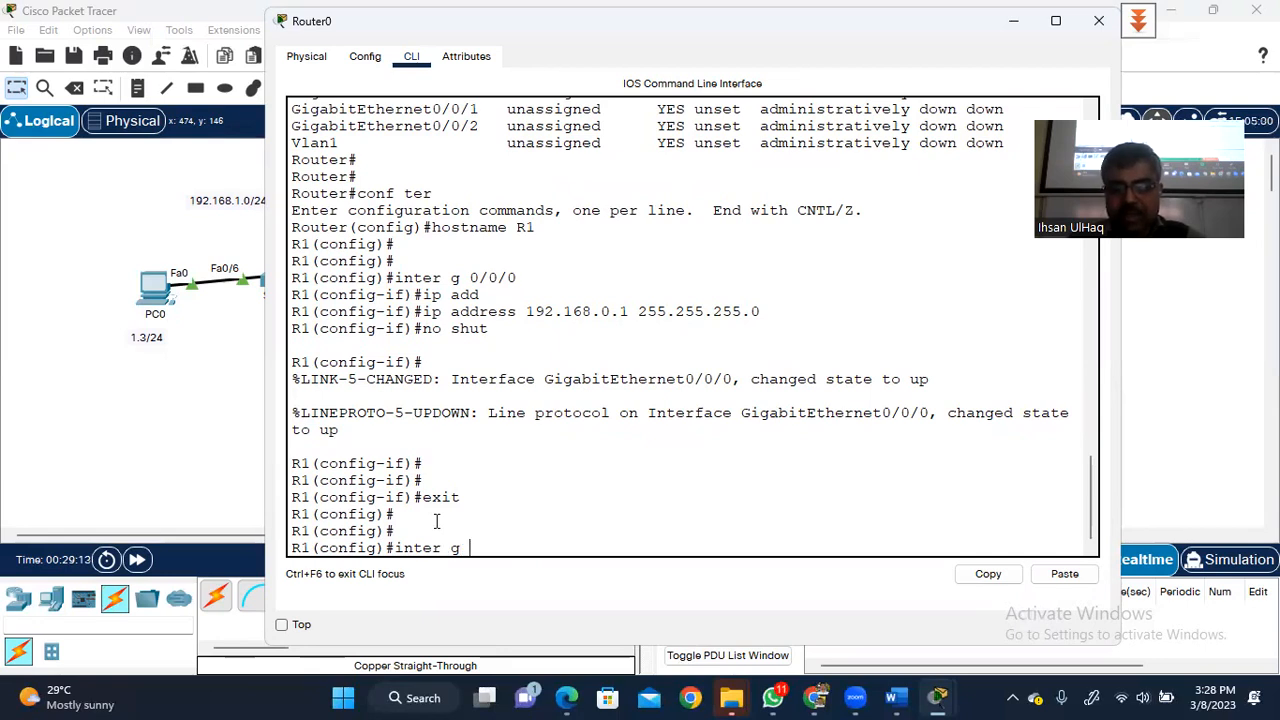
pyautogui.write('0/0/1')
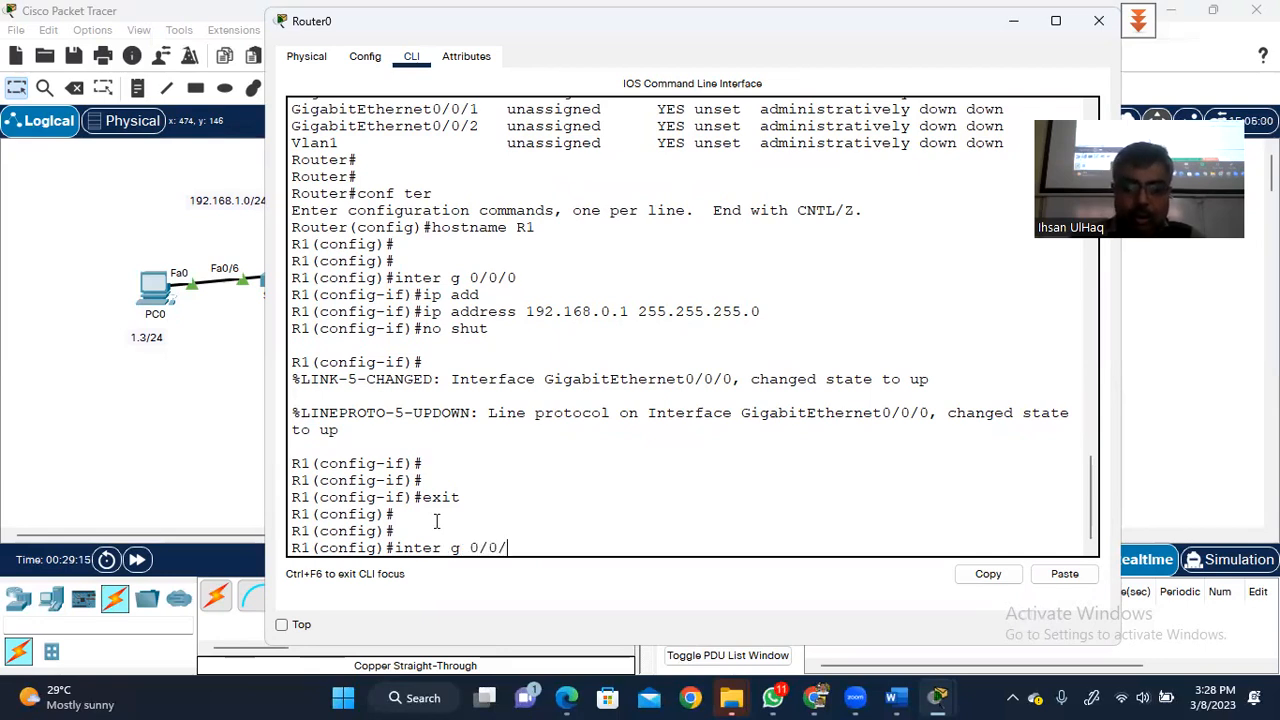
pyautogui.press('Return')
pyautogui.press('Return')
pyautogui.press('Return')
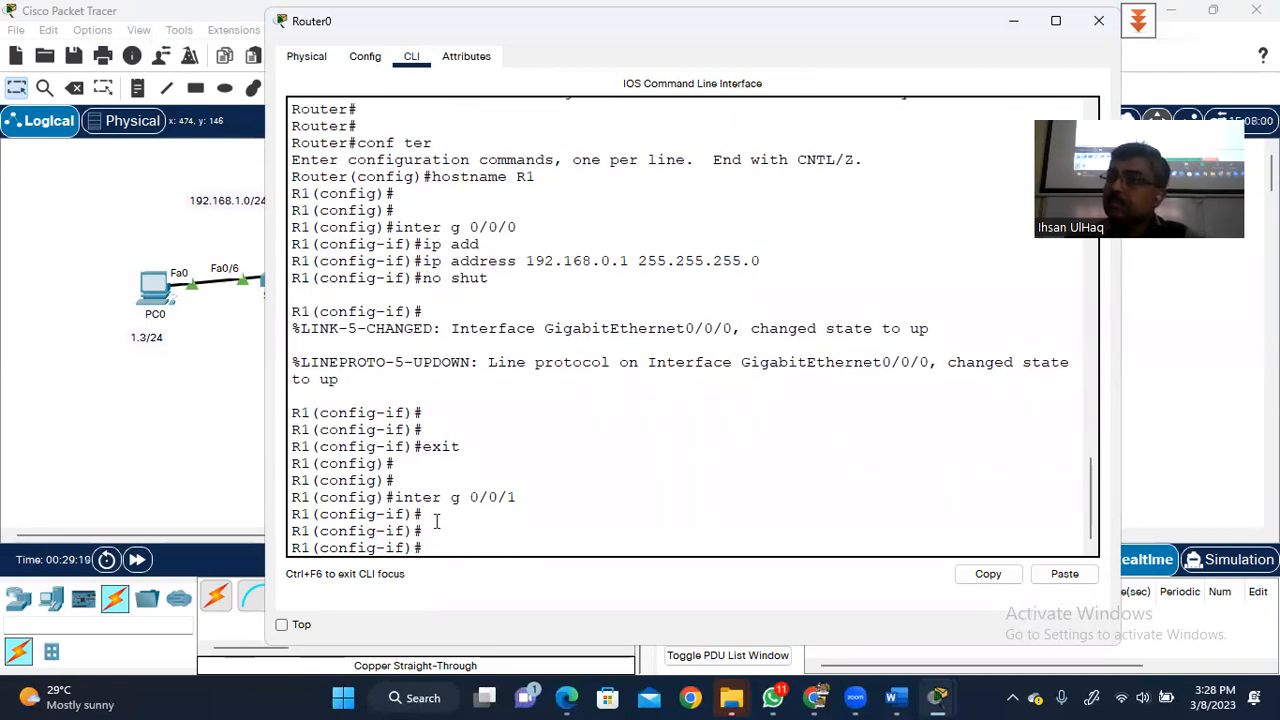
pyautogui.write('ip add')
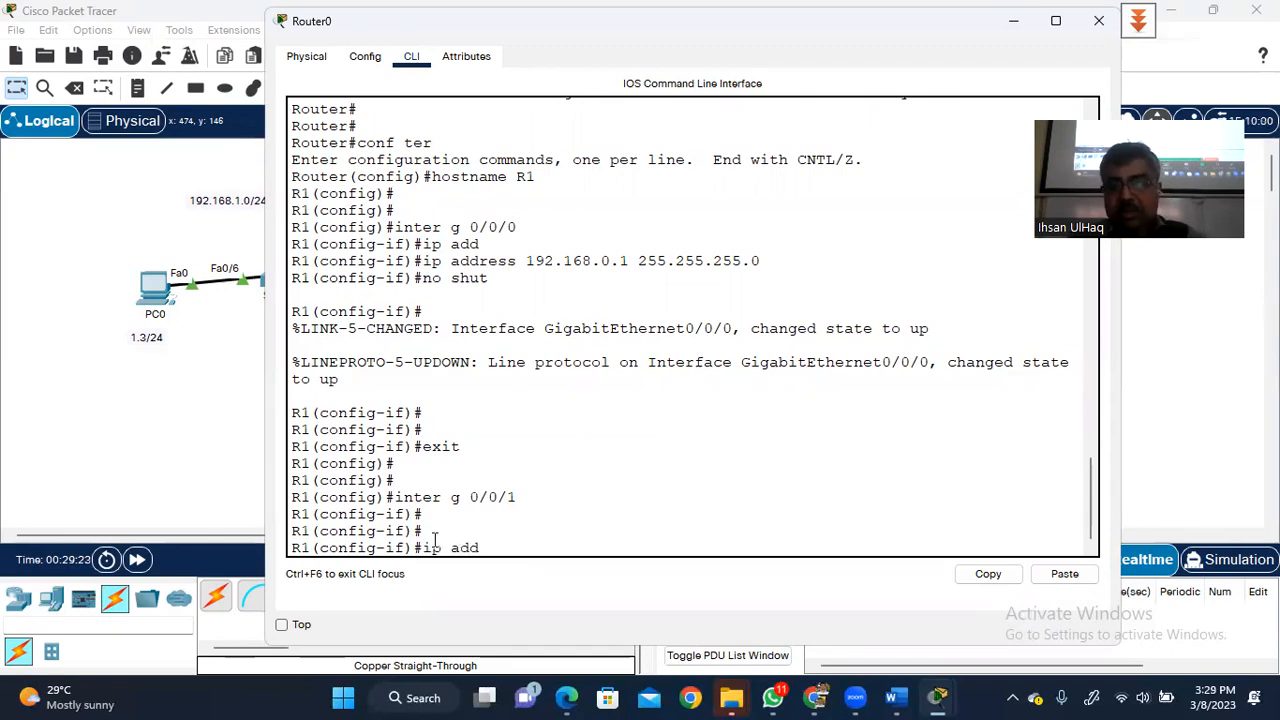
pyautogui.press('Tab')
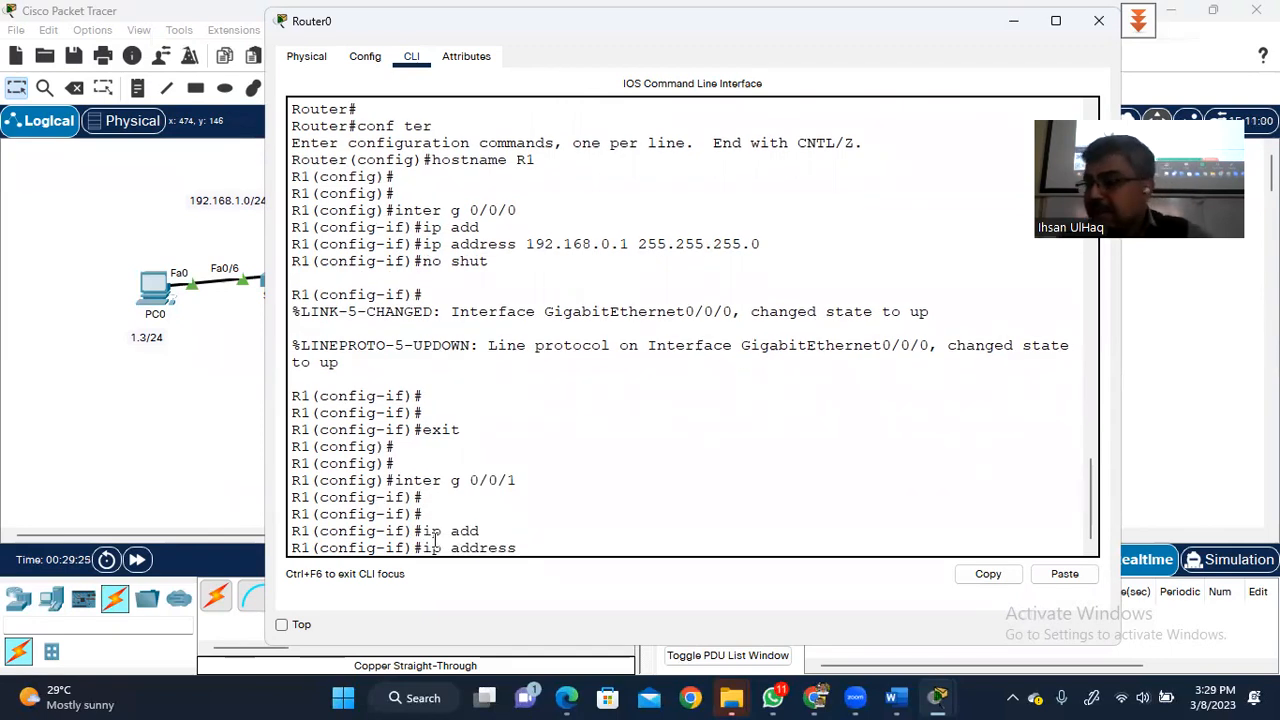
pyautogui.write('1')
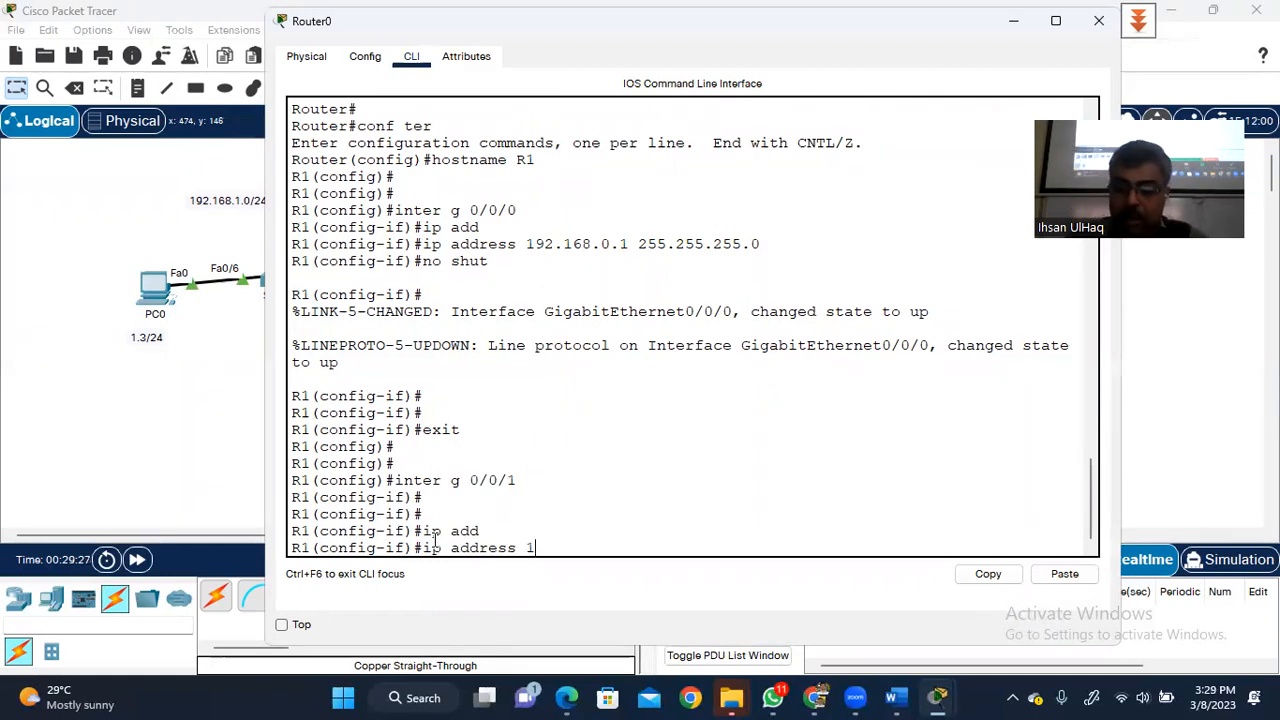
pyautogui.write('92.168')
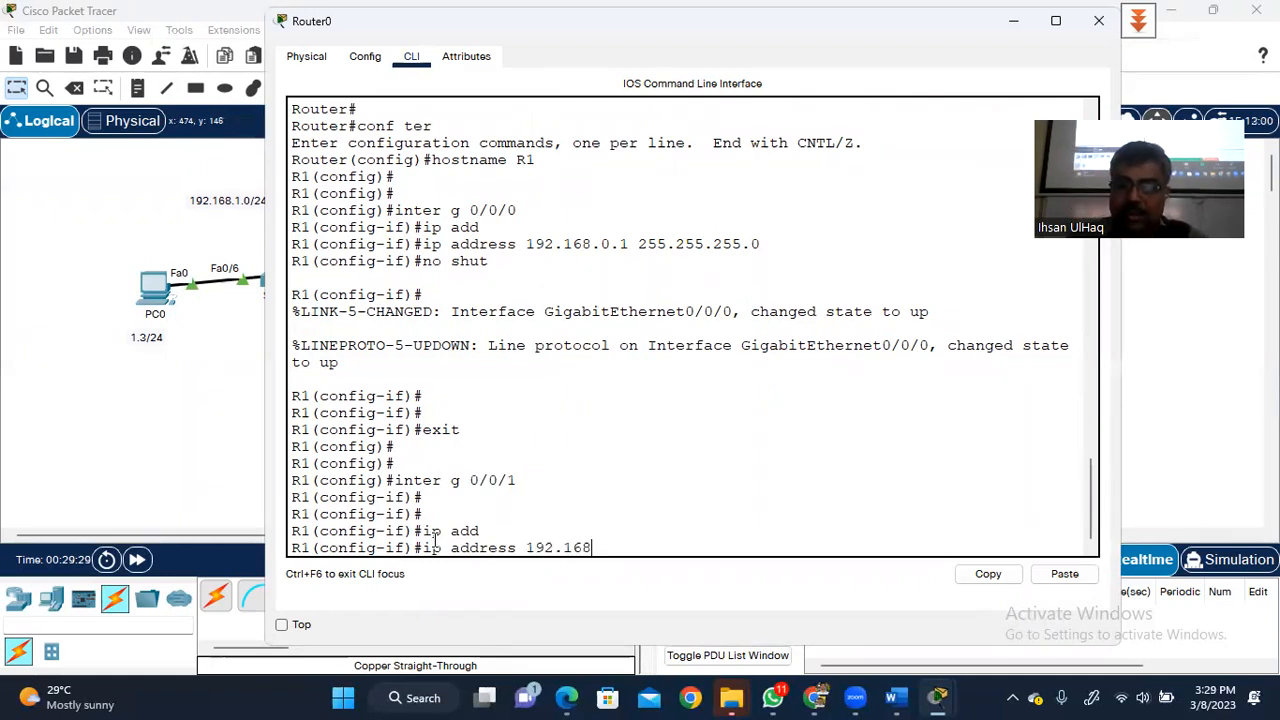
pyautogui.write('.1.1')
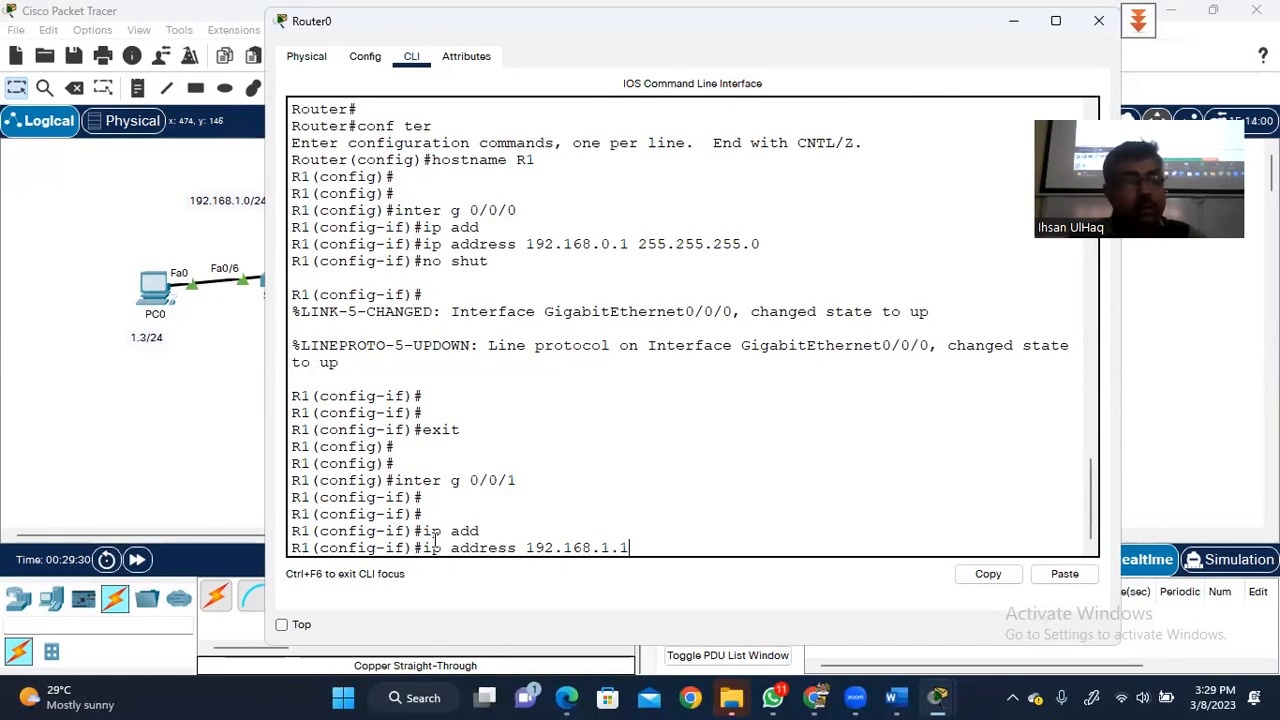
pyautogui.write(' 255.25')
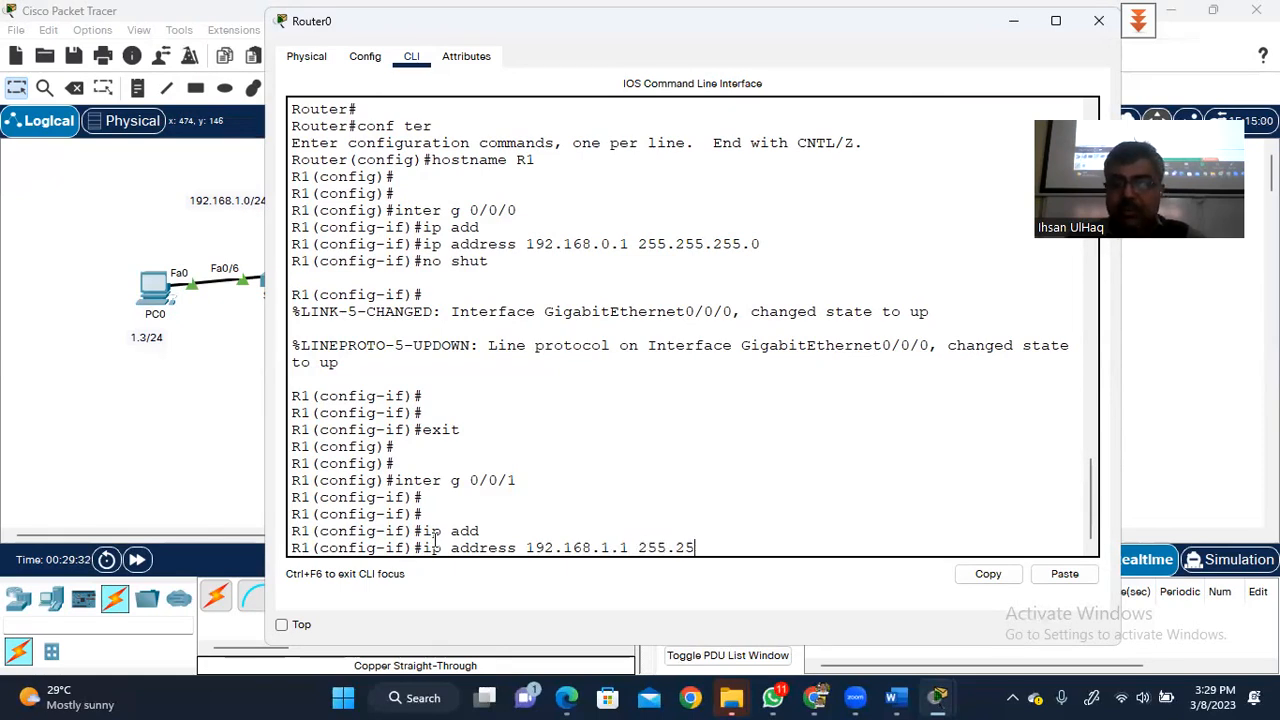
pyautogui.write('5.255.0')
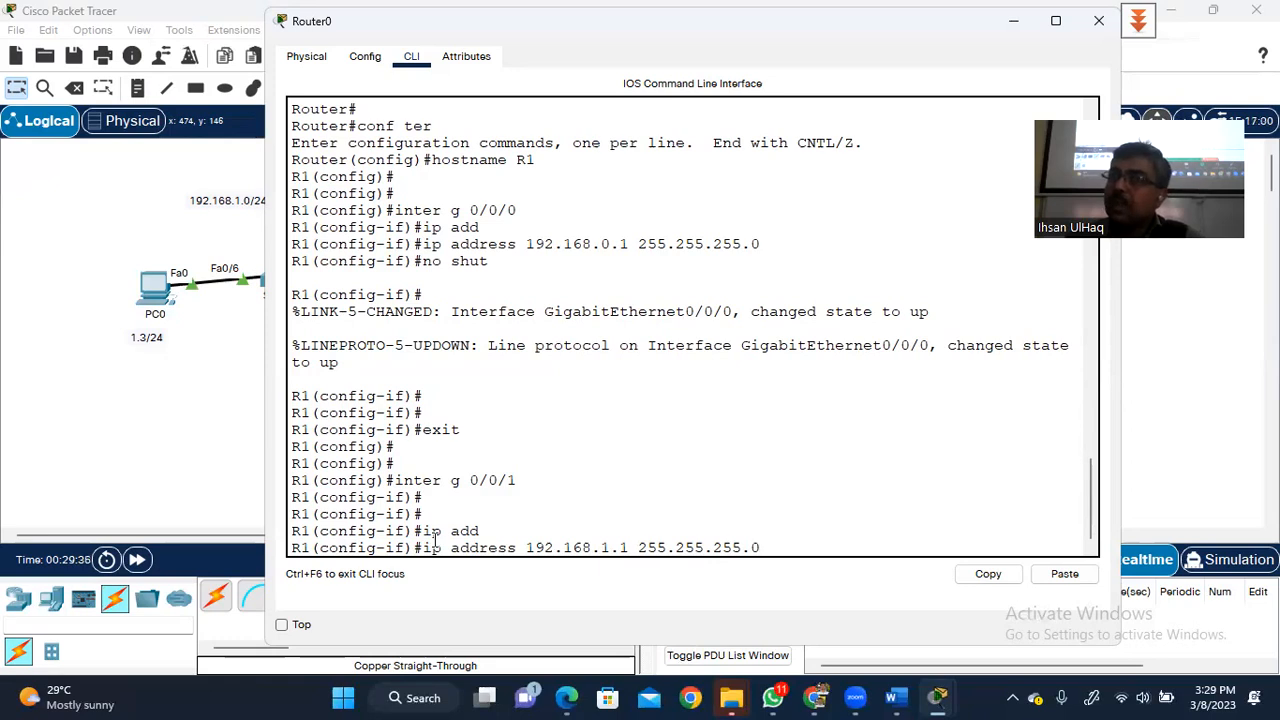
pyautogui.press('Return')
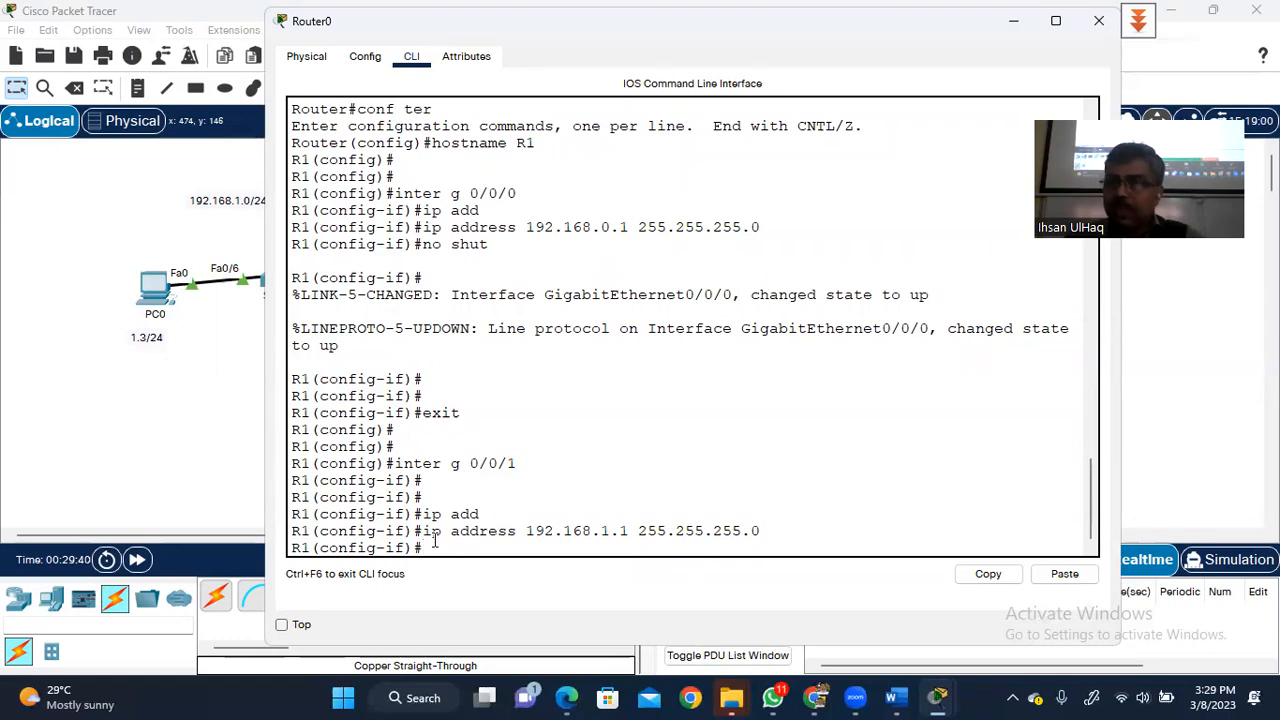
# - Enable GigabitEthernet0/0/1 with no shutdown and return to the topology view
pyautogui.write('no shut')
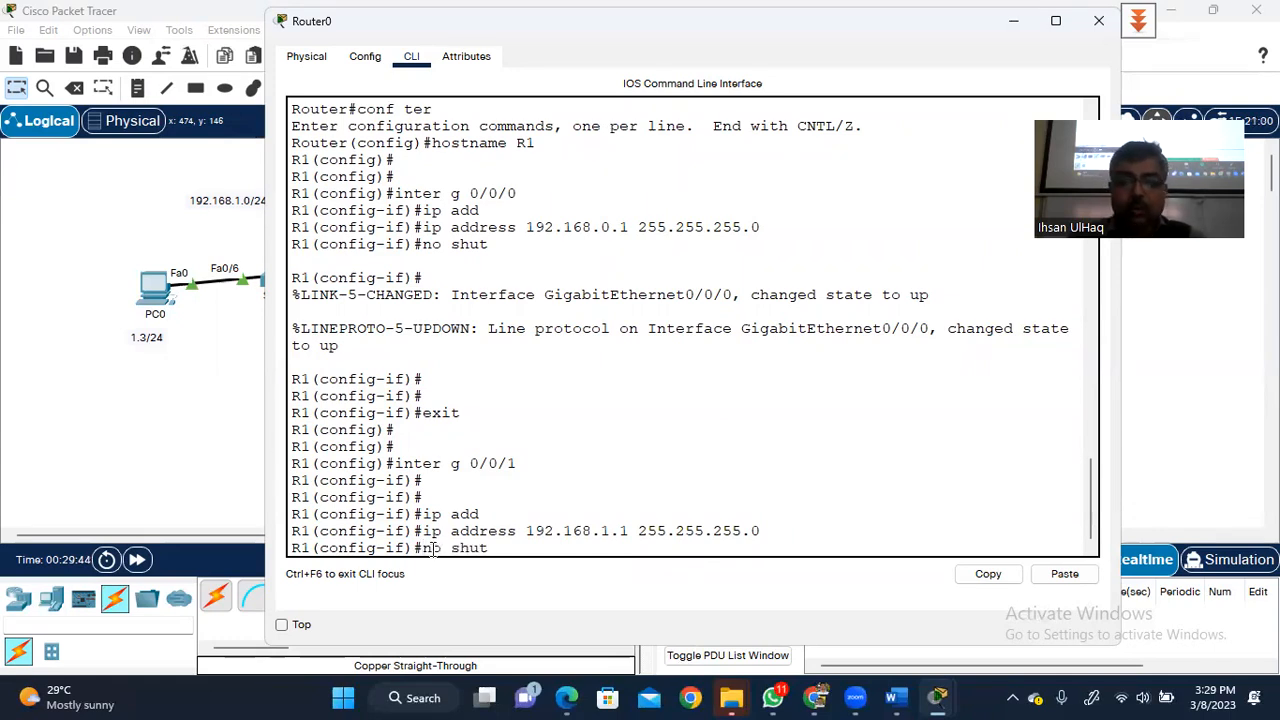
pyautogui.press('Tab')
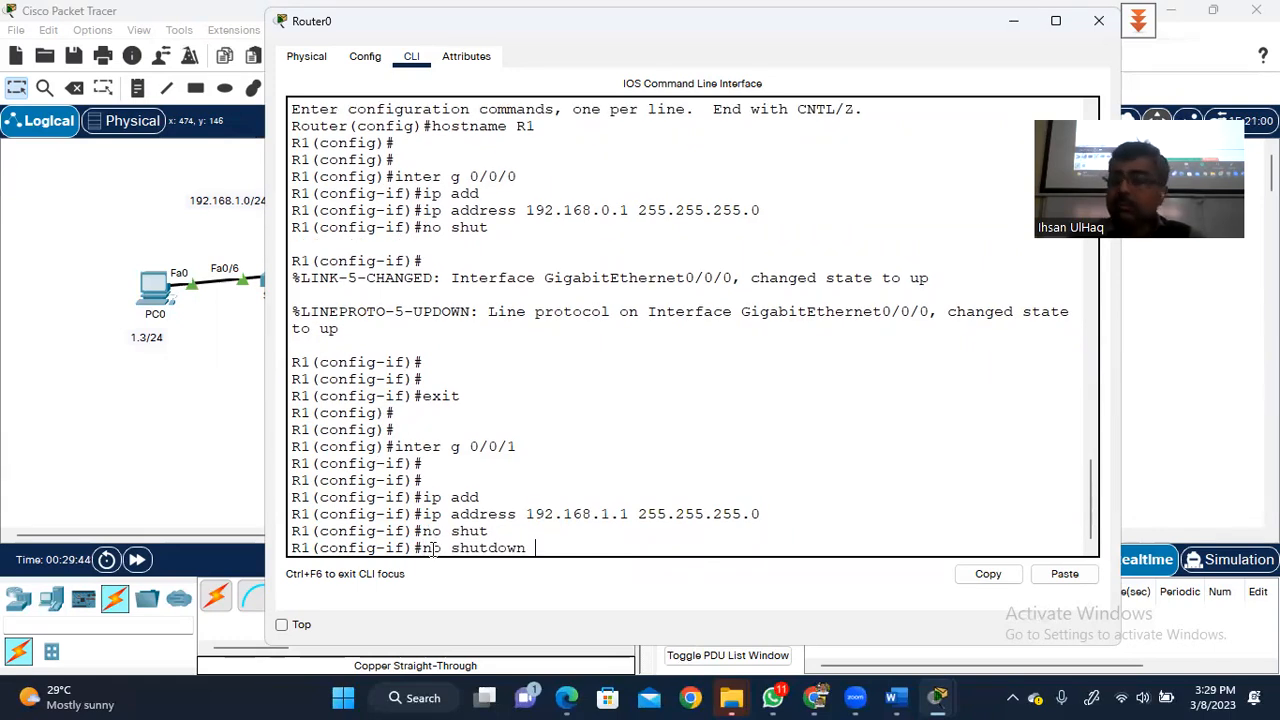
pyautogui.press('Return')
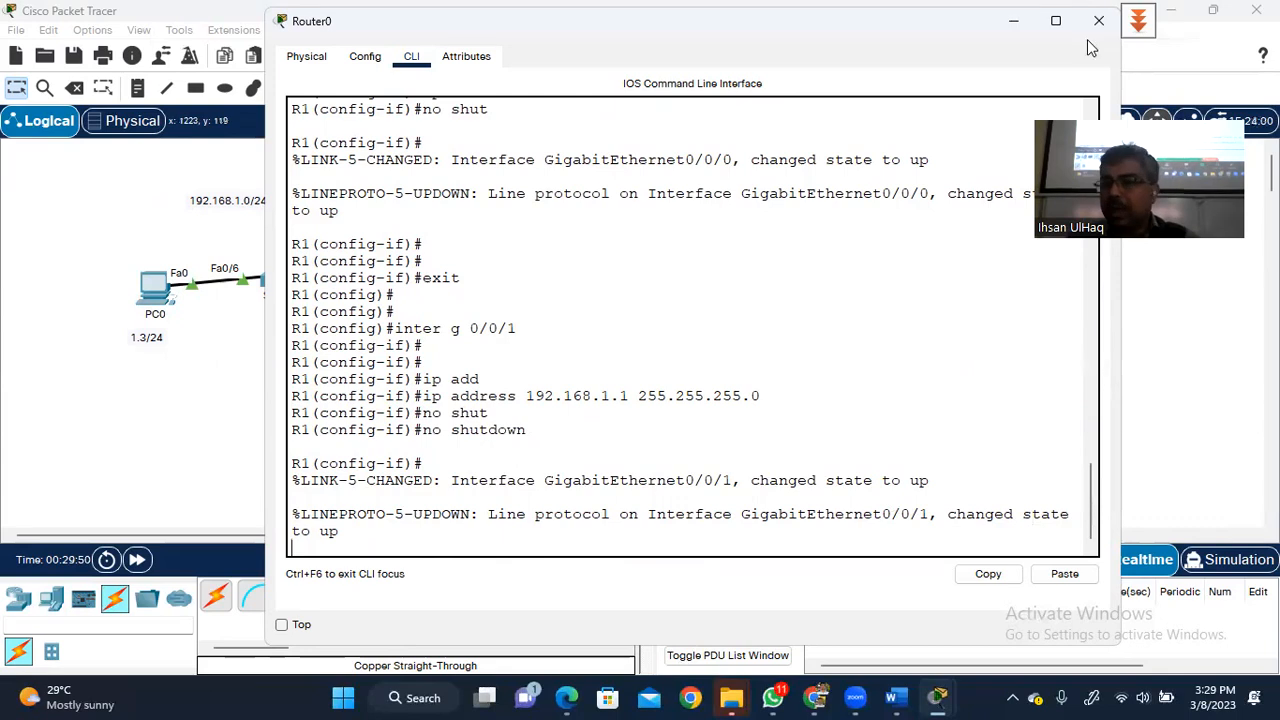
pyautogui.click(1015, 21)
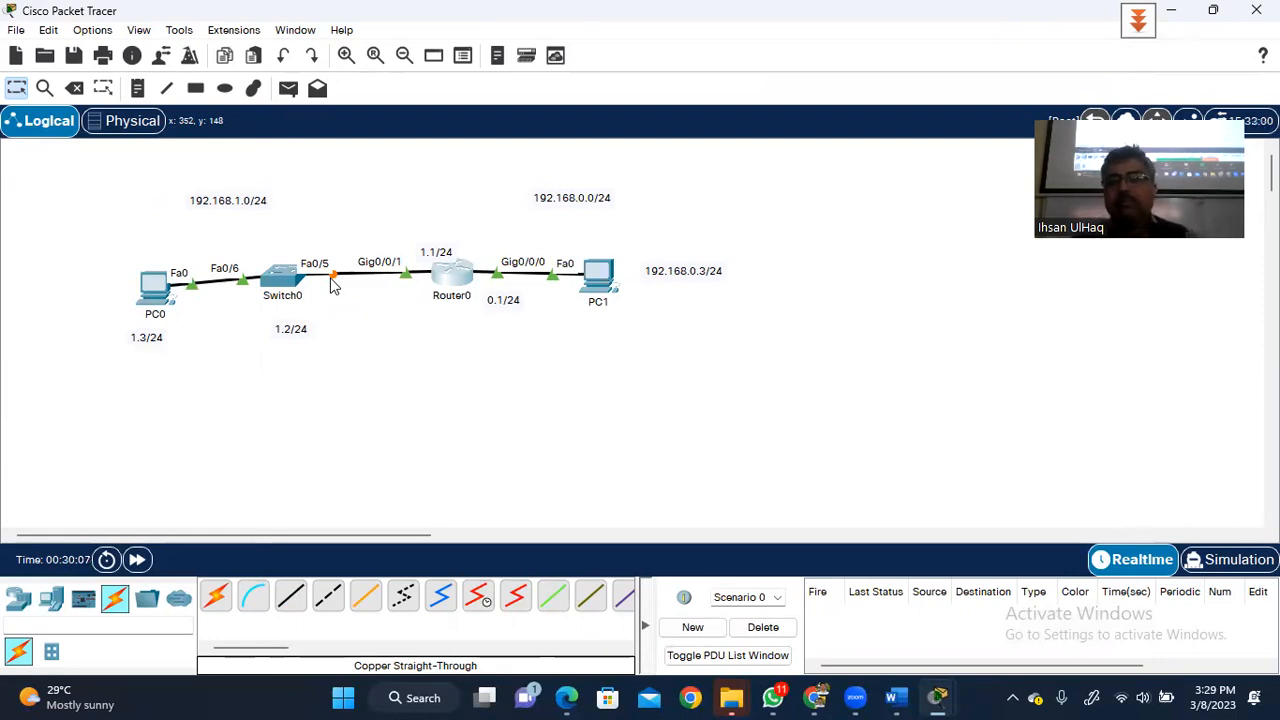
pyautogui.click(455, 285)
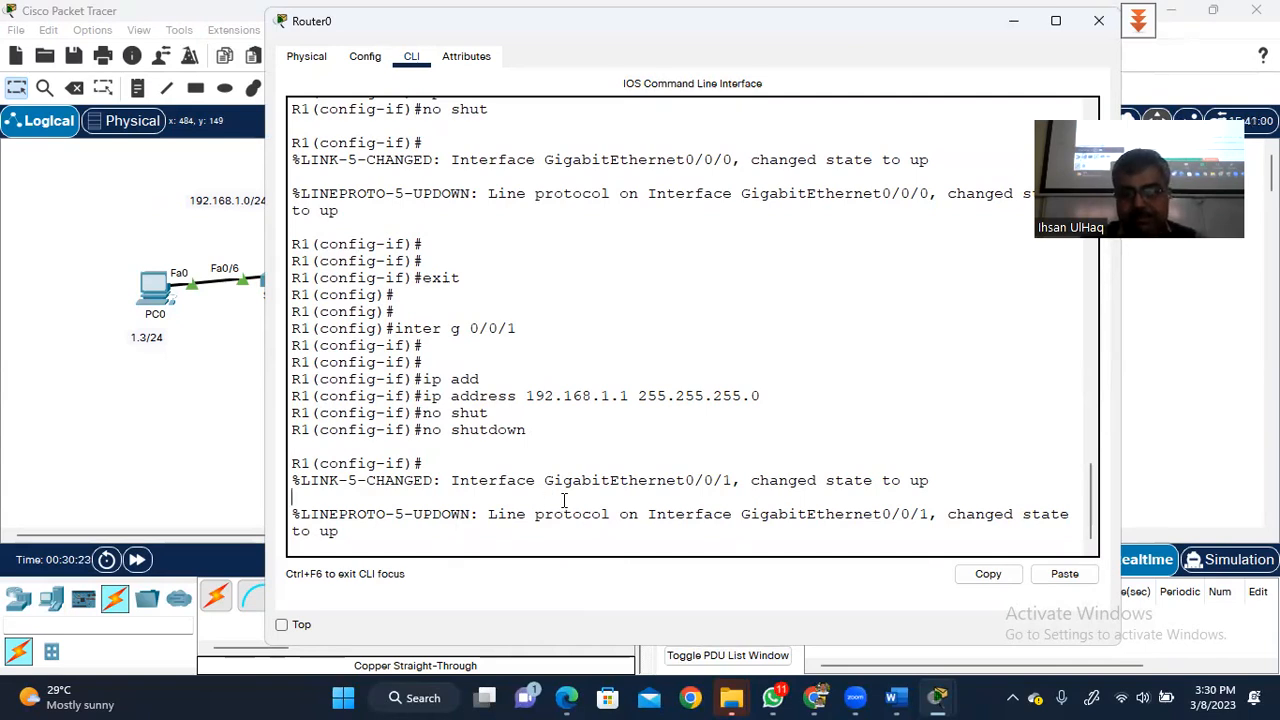
# - Return to privileged mode and review 'show ip inter br' output for both Gigabit interfaces
pyautogui.press('Return')
pyautogui.press('Return')
pyautogui.write('end')
pyautogui.press('Return')
pyautogui.press('Return')
pyautogui.press('Return')
pyautogui.press('Return')
pyautogui.press('Return')
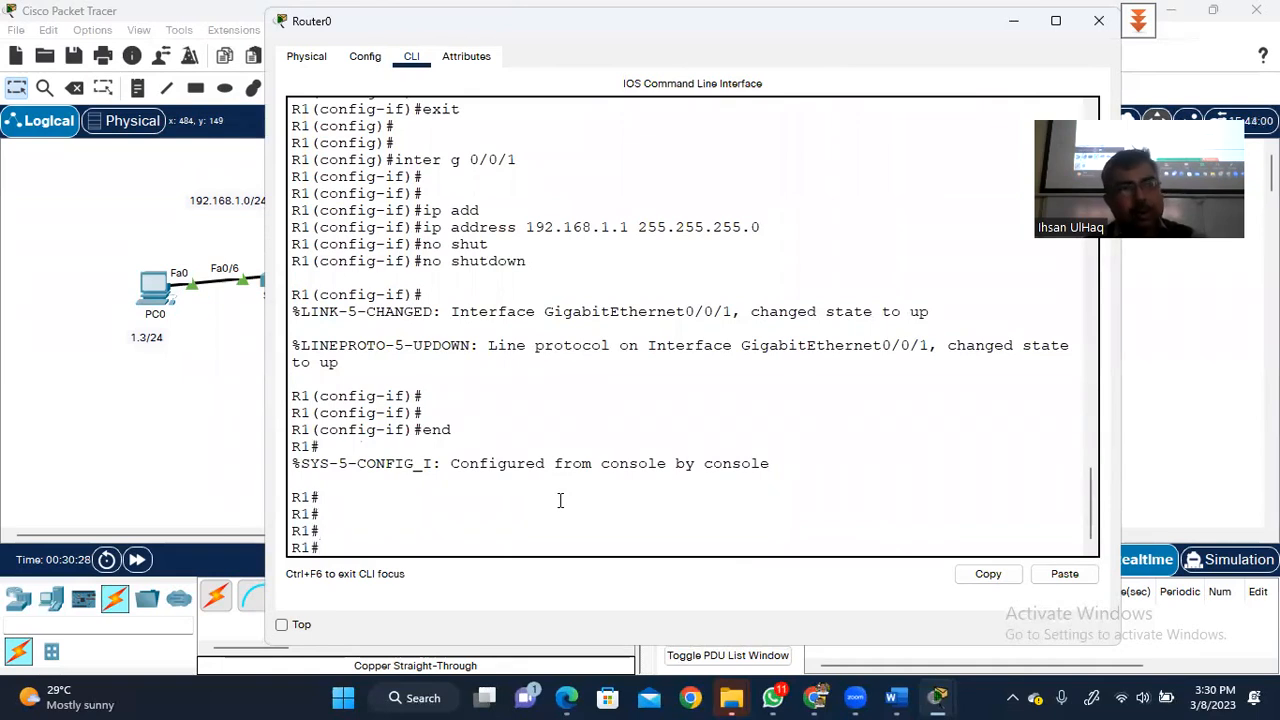
pyautogui.write('show i')
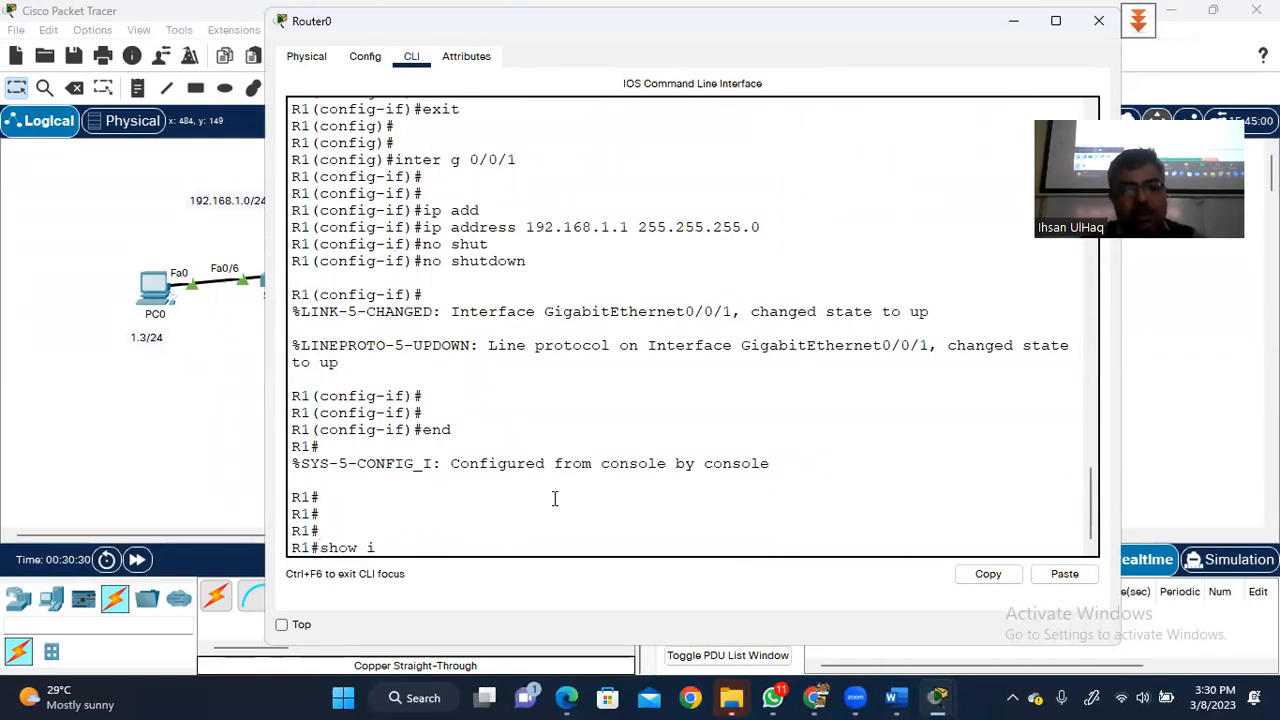
pyautogui.write('p inter br')
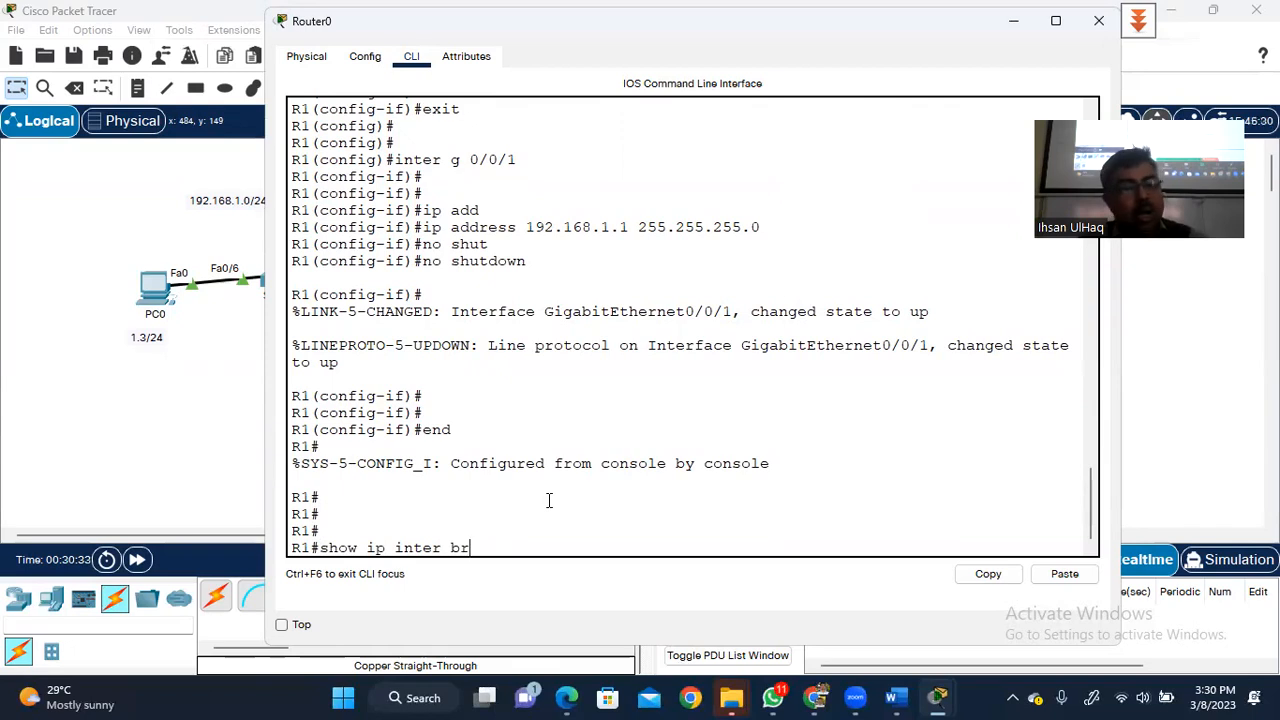
pyautogui.press('Return')
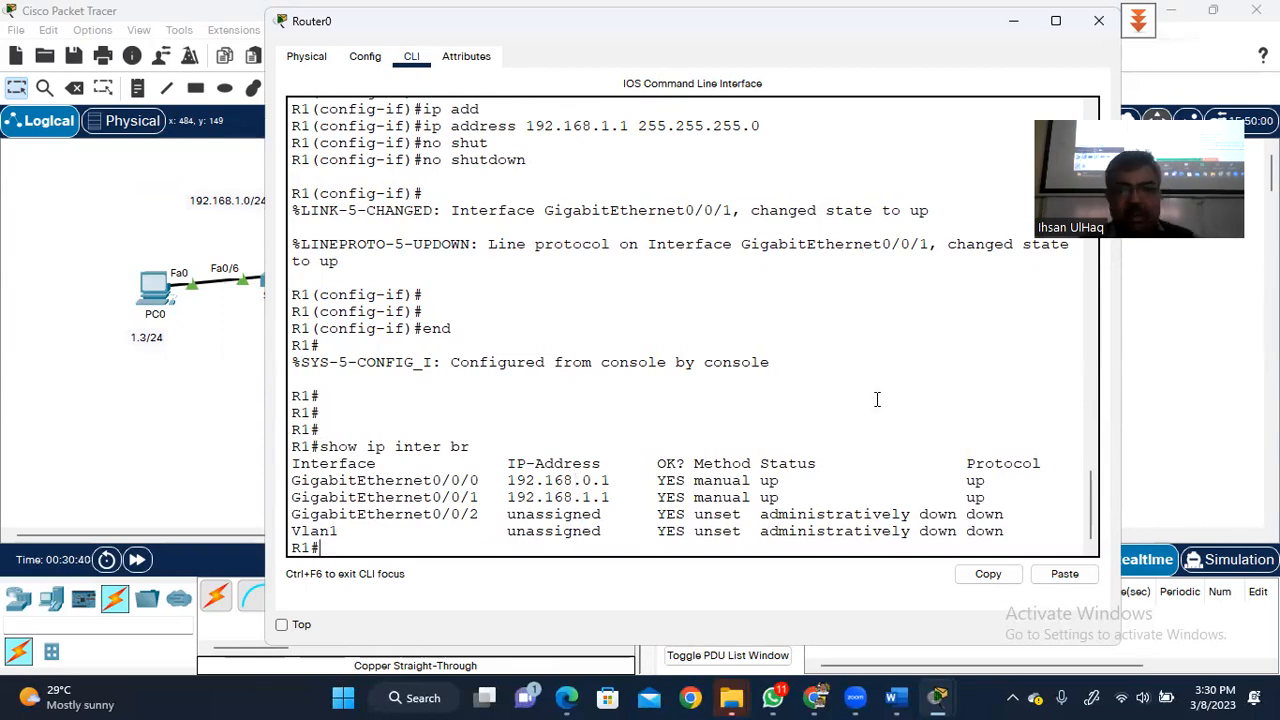
pyautogui.moveTo(1089, 510); pyautogui.dragTo(1087, 422)
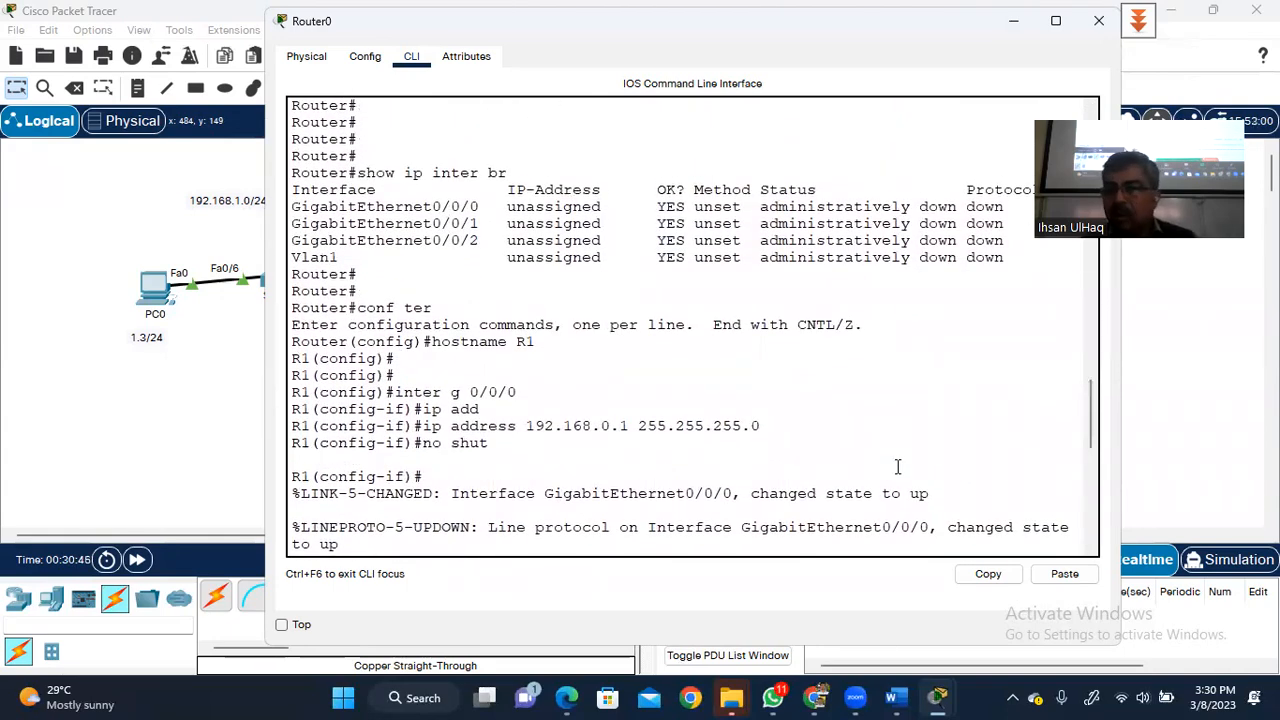
pyautogui.moveTo(1089, 403); pyautogui.dragTo(1089, 545)
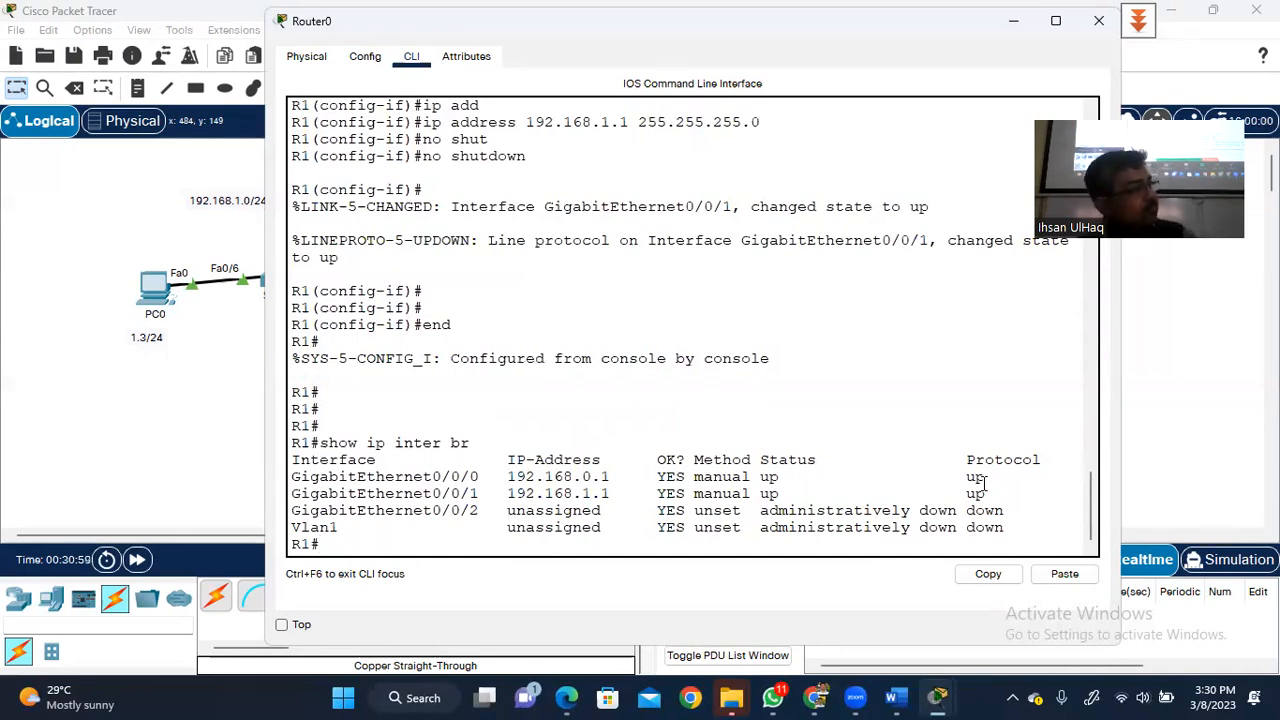
pyautogui.click(1014, 24)
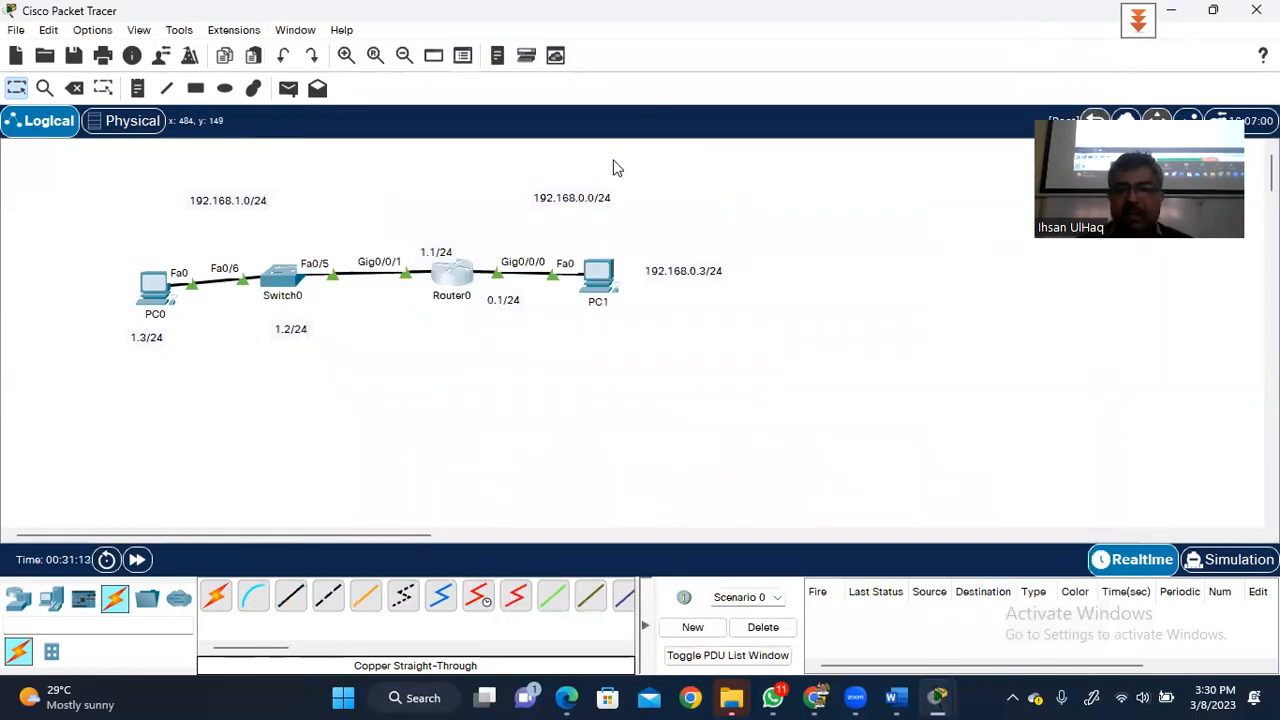
# - Open the IP Configuration panel on PC1's Desktop
pyautogui.click(600, 287)
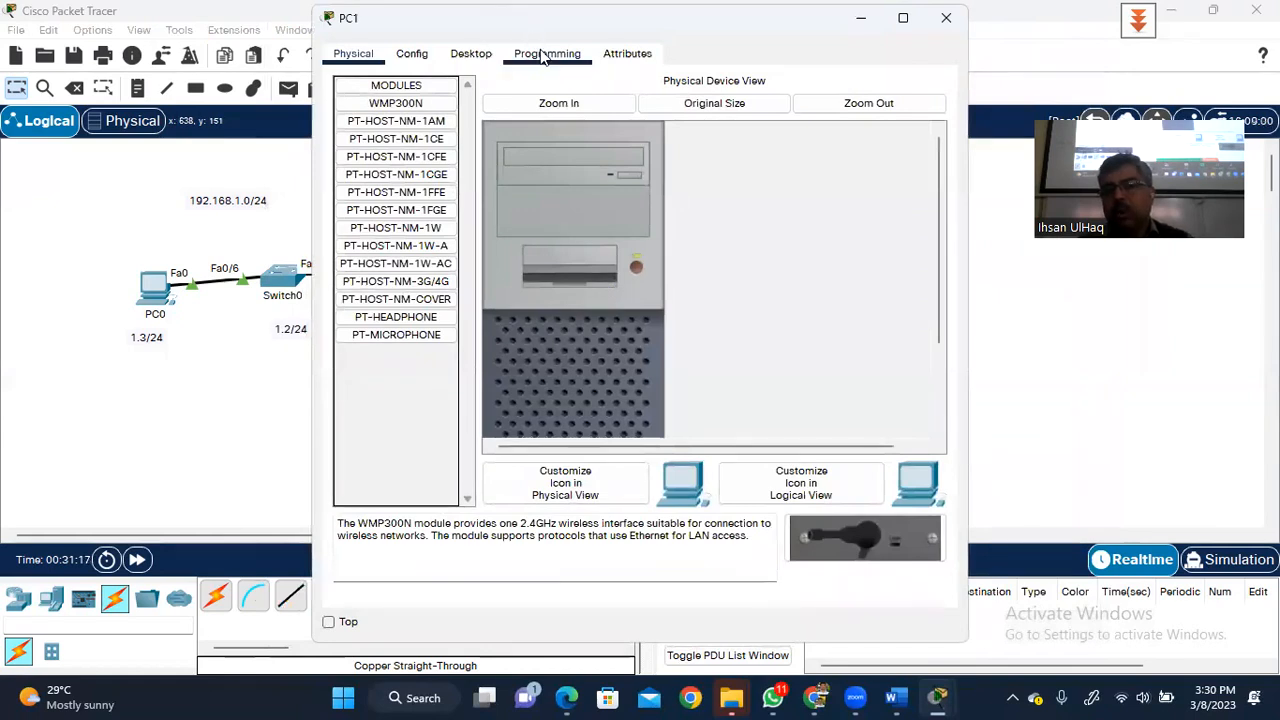
pyautogui.click(471, 54)
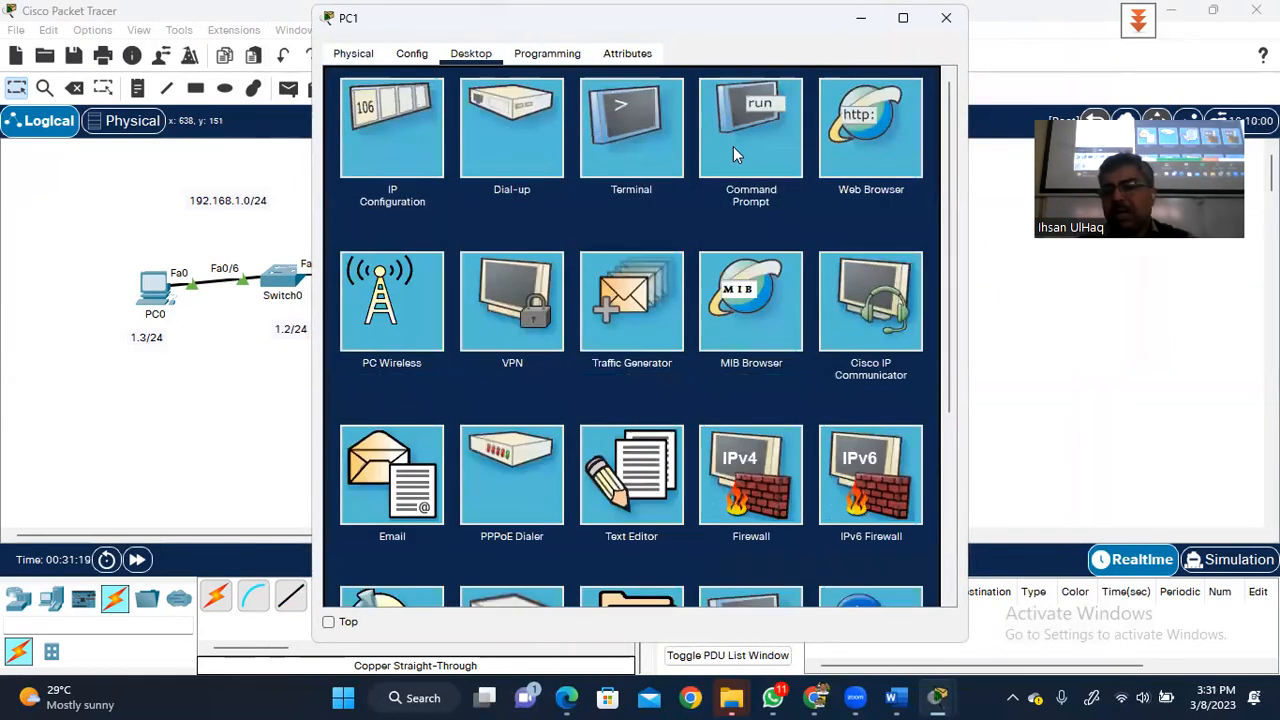
pyautogui.click(735, 150)
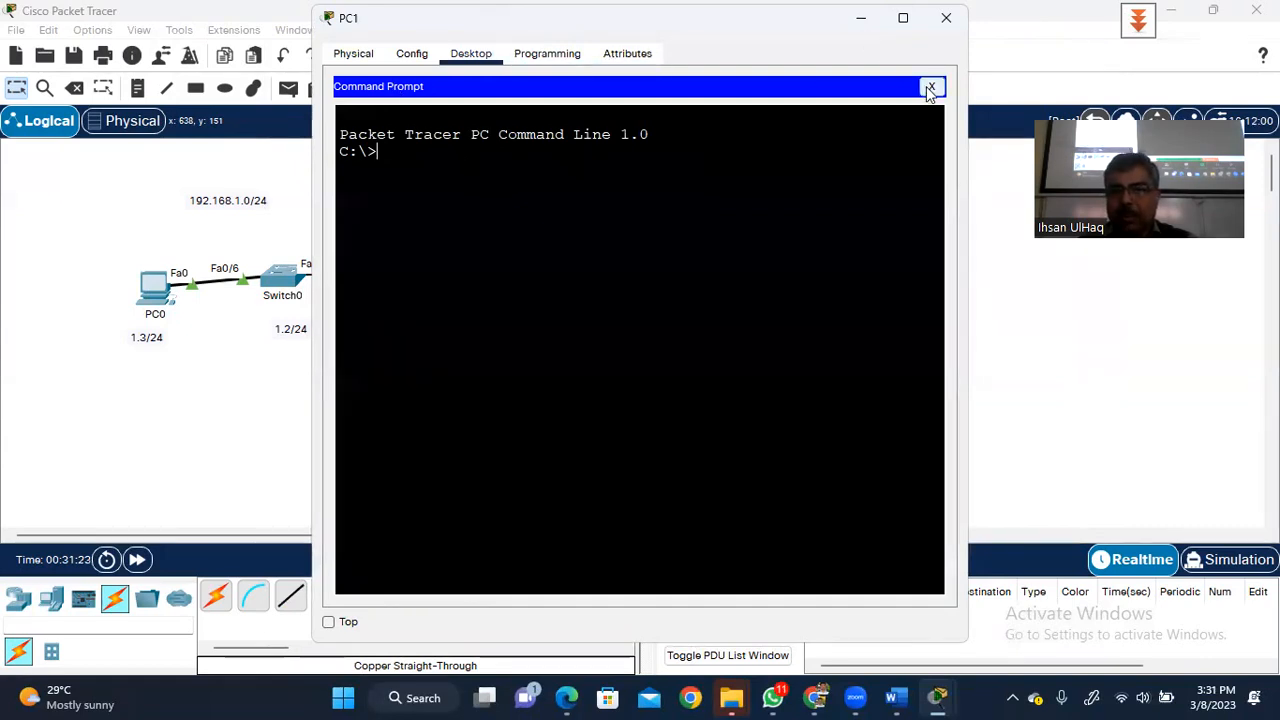
pyautogui.click(930, 88)
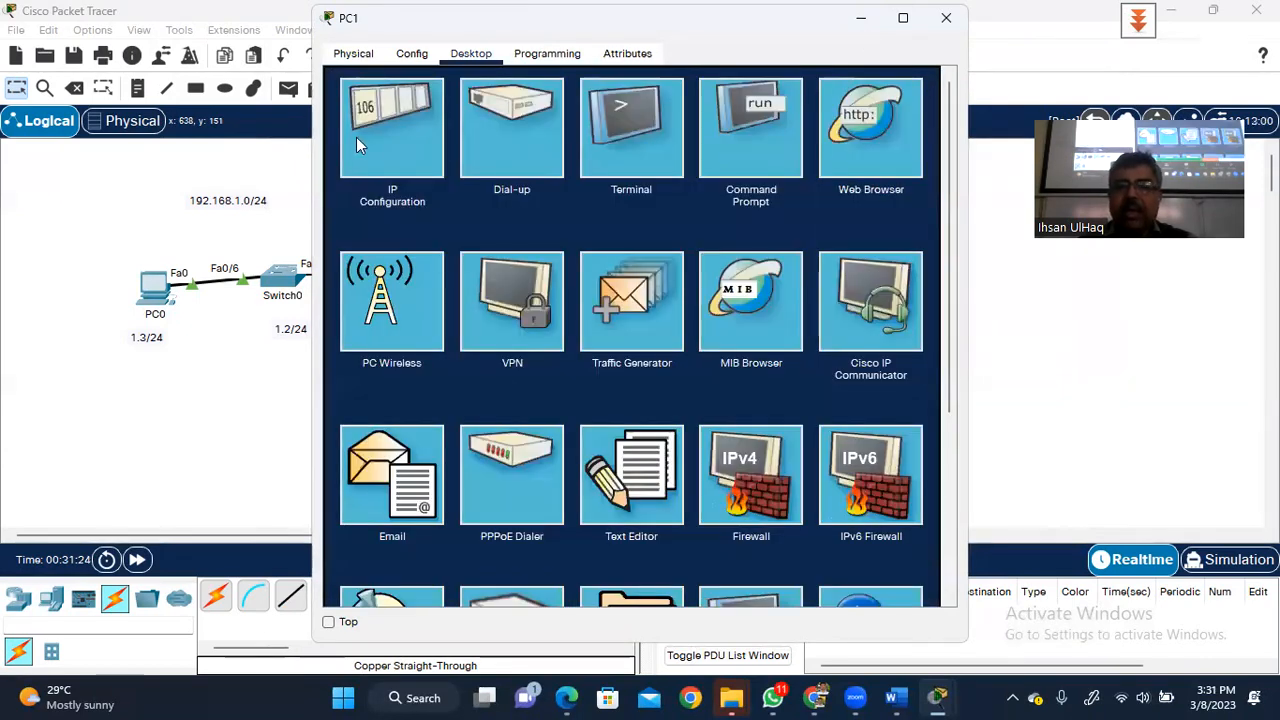
pyautogui.click(392, 120)
# - Enter IPv4 192.168.0.3, mask 255.255.255.0 and gateway 192.168.0.1, then close PC1
pyautogui.click(578, 182)
pyautogui.write('192')
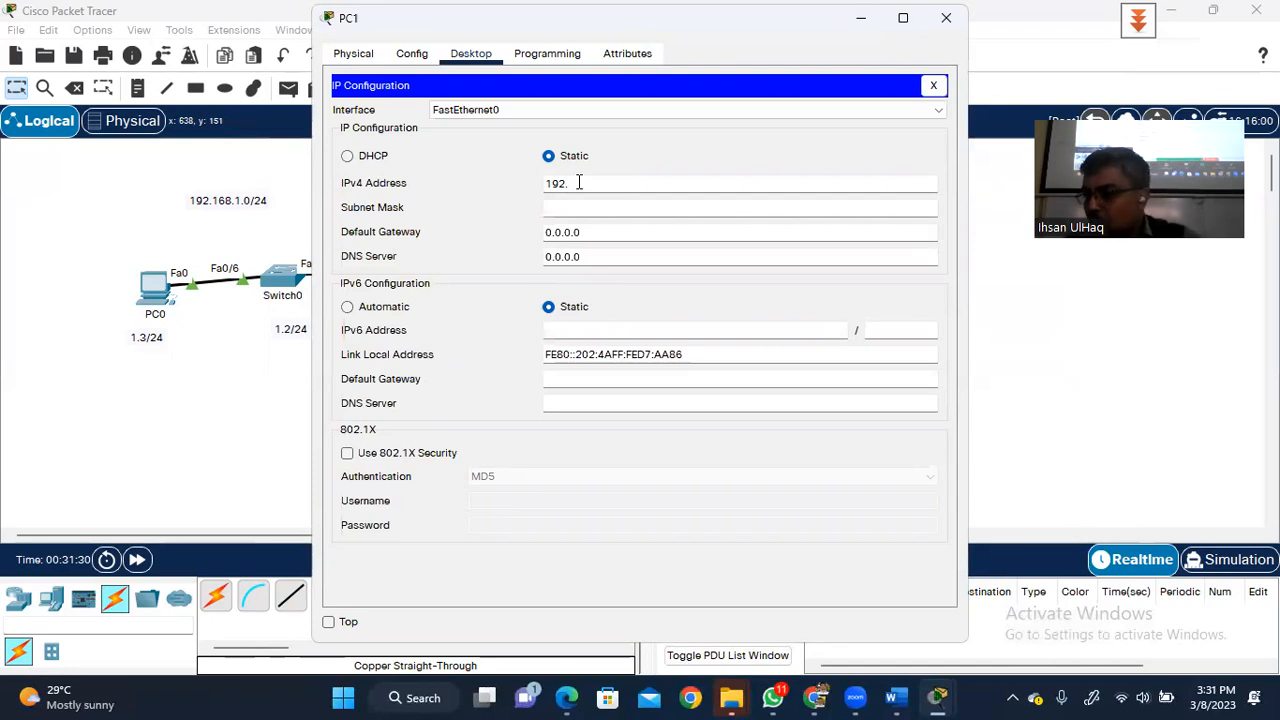
pyautogui.write('.168.')
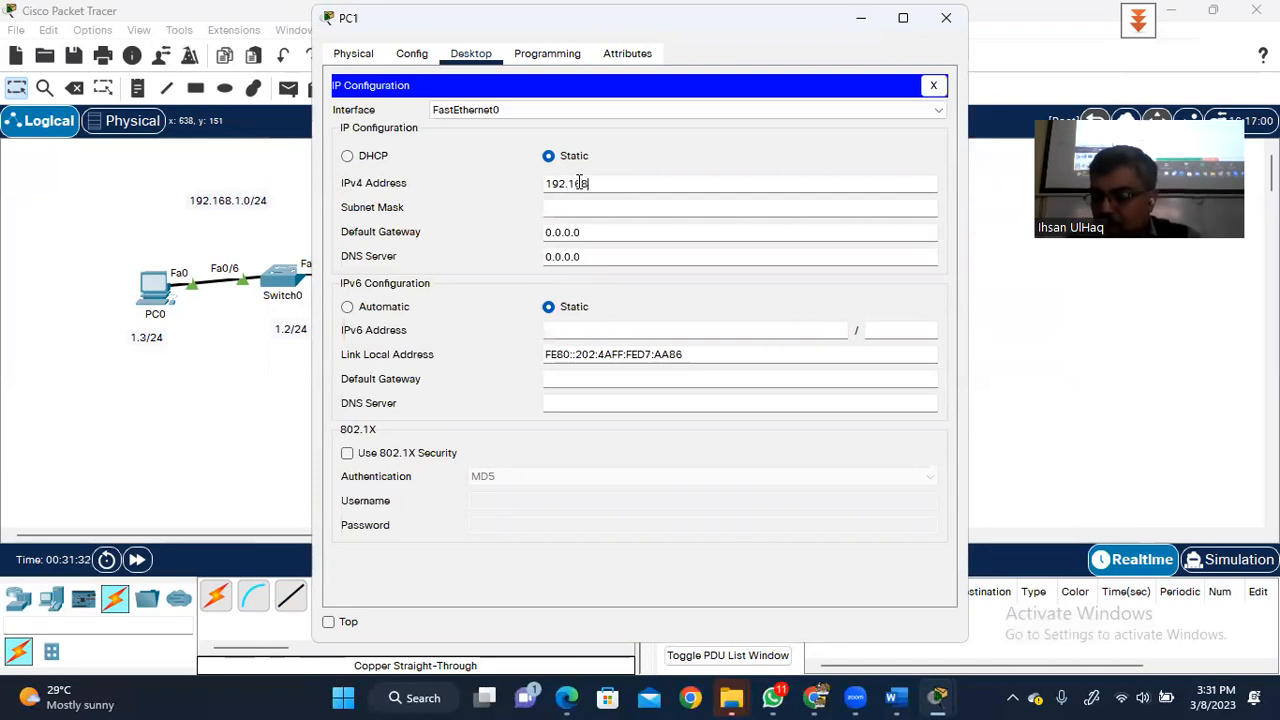
pyautogui.write('0.')
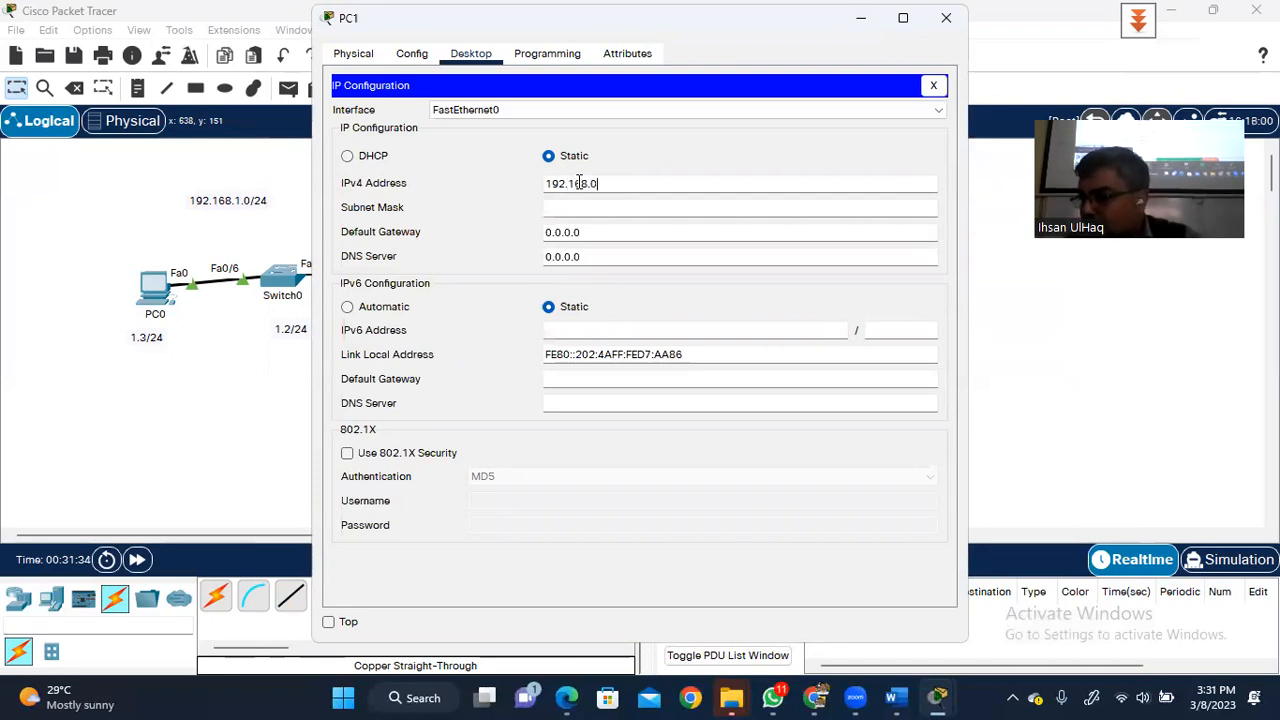
pyautogui.write('3')
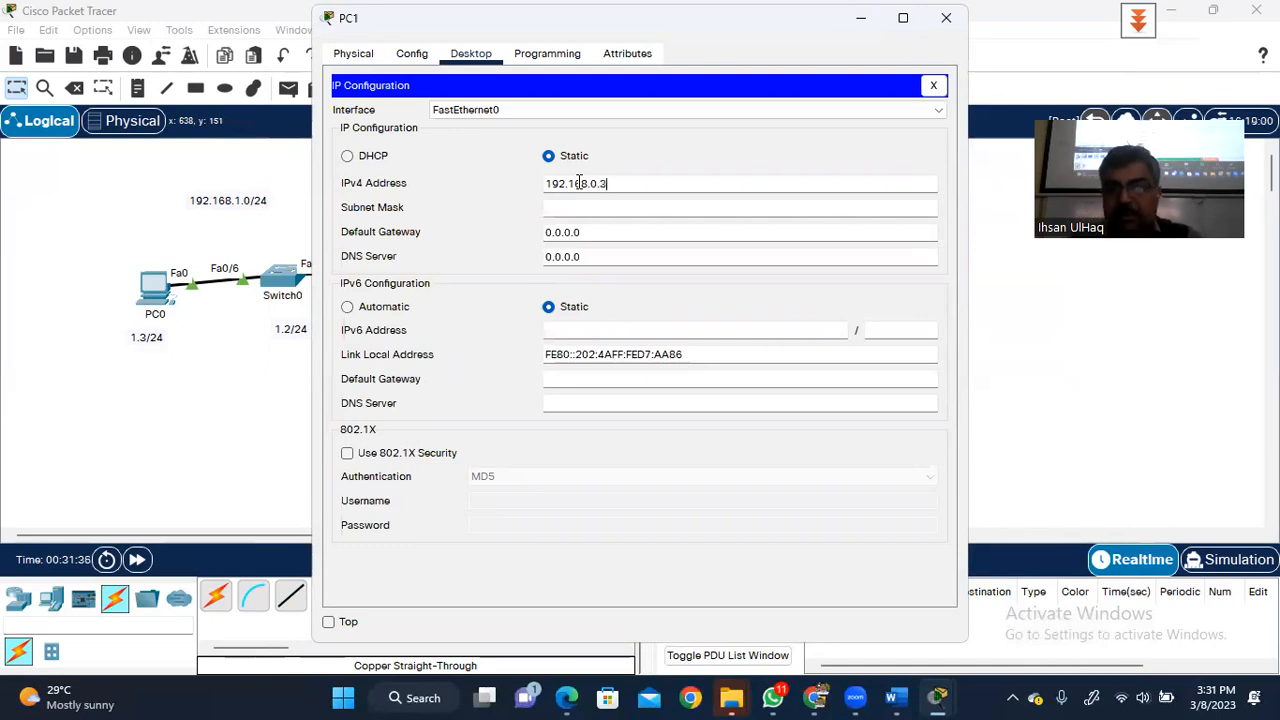
pyautogui.press('Tab')
pyautogui.press('Tab')
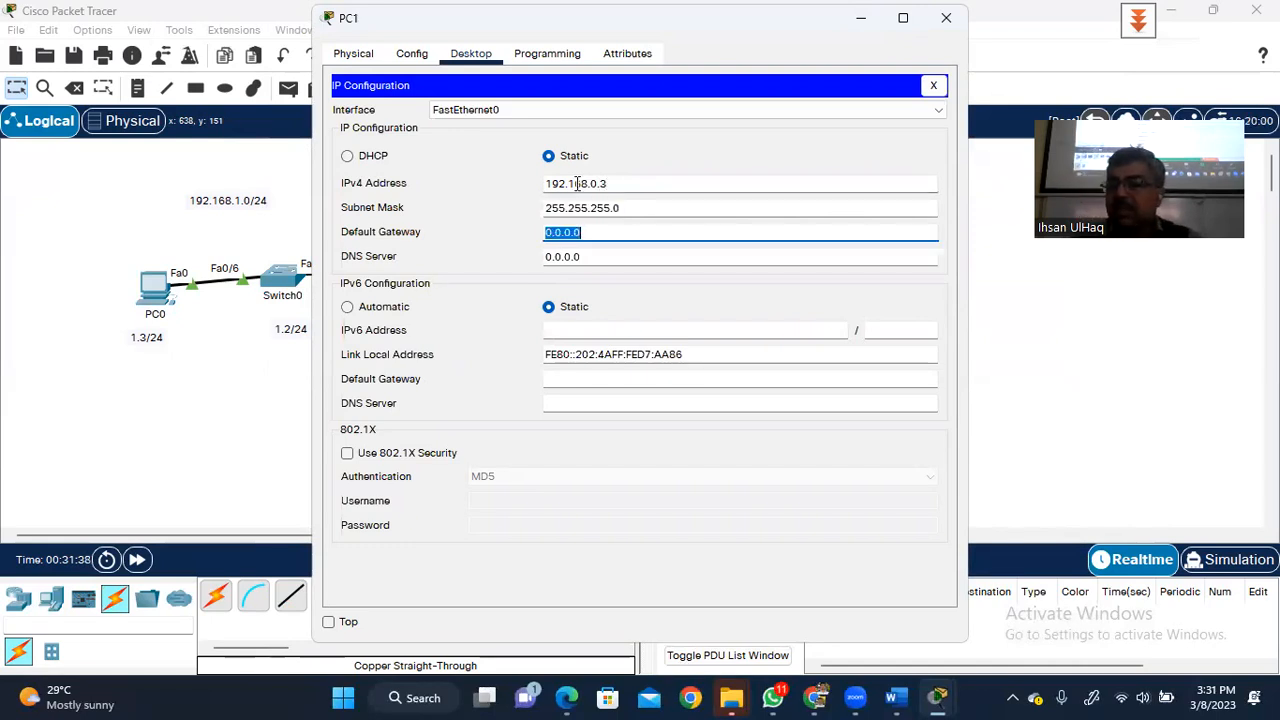
pyautogui.write('192.')
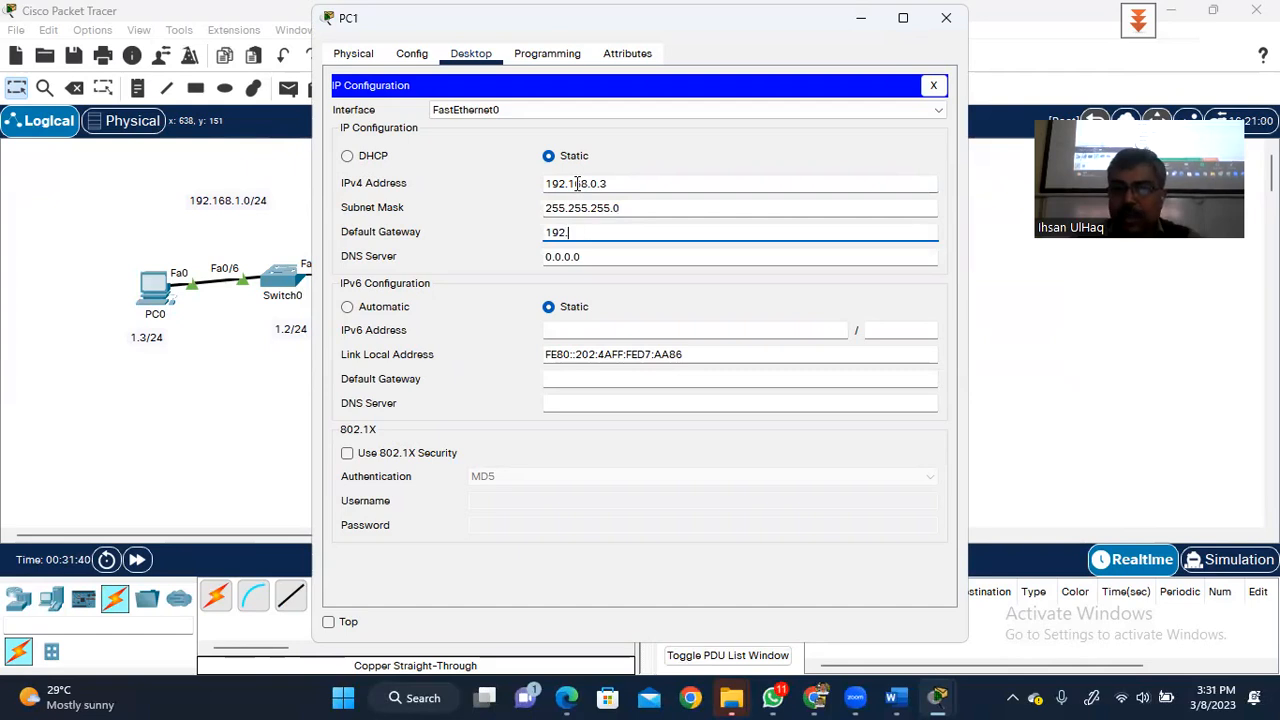
pyautogui.write('168.')
pyautogui.write('1.1')
pyautogui.press('BackSpace')
pyautogui.press('BackSpace')
pyautogui.press('BackSpace')
pyautogui.write('0.1')
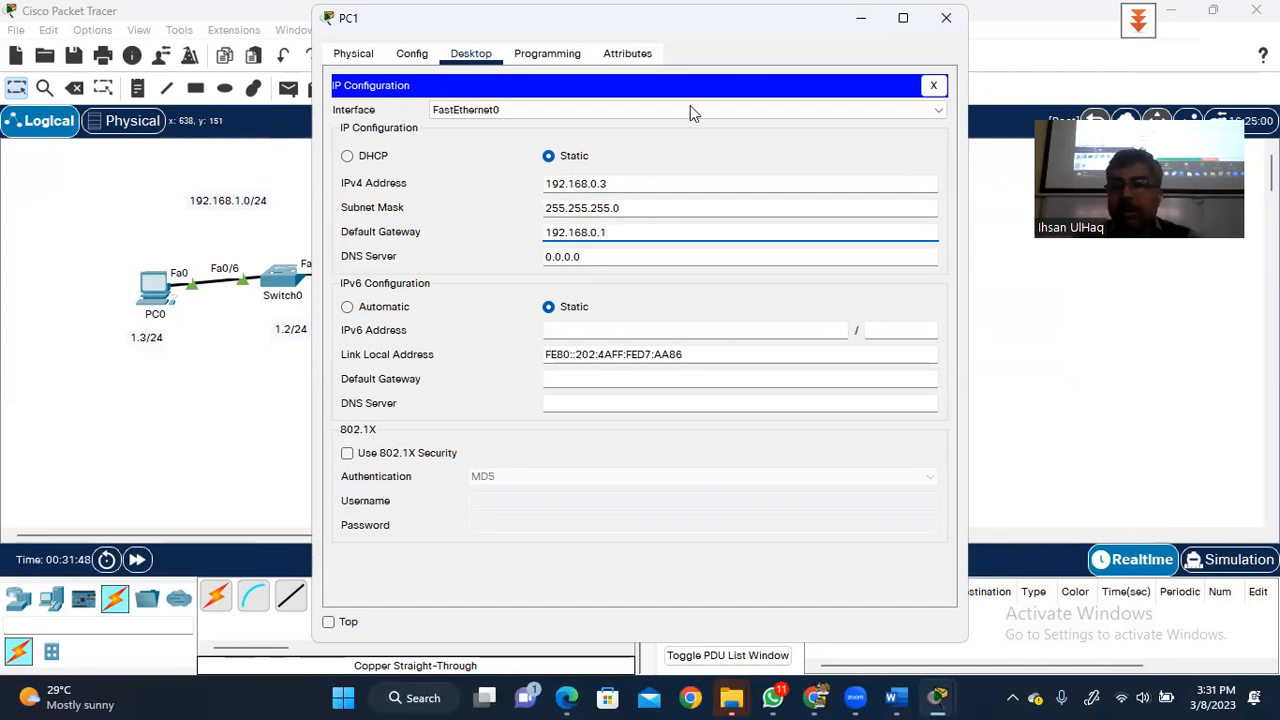
pyautogui.click(943, 19)
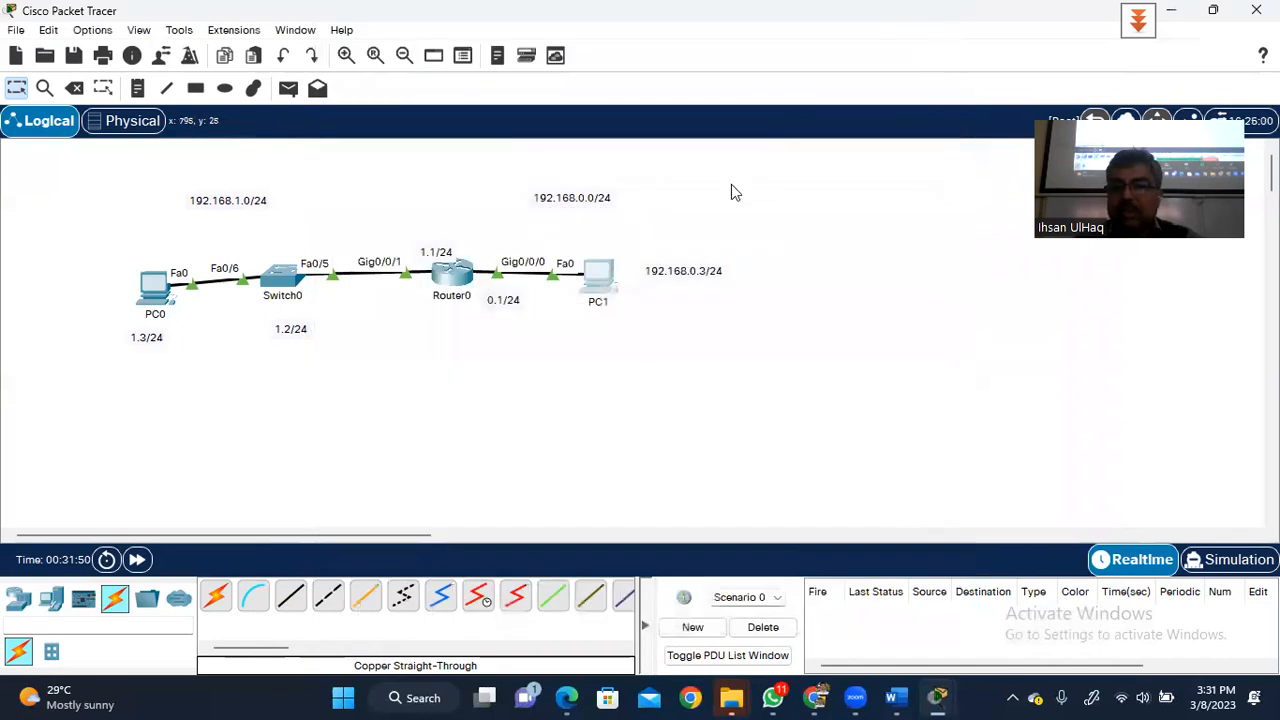
# - Run ipconfig /all on PC1 and check 192.168.0.3, 255.255.255.0 and gateway 192.168.0.1
pyautogui.moveTo(603, 287)
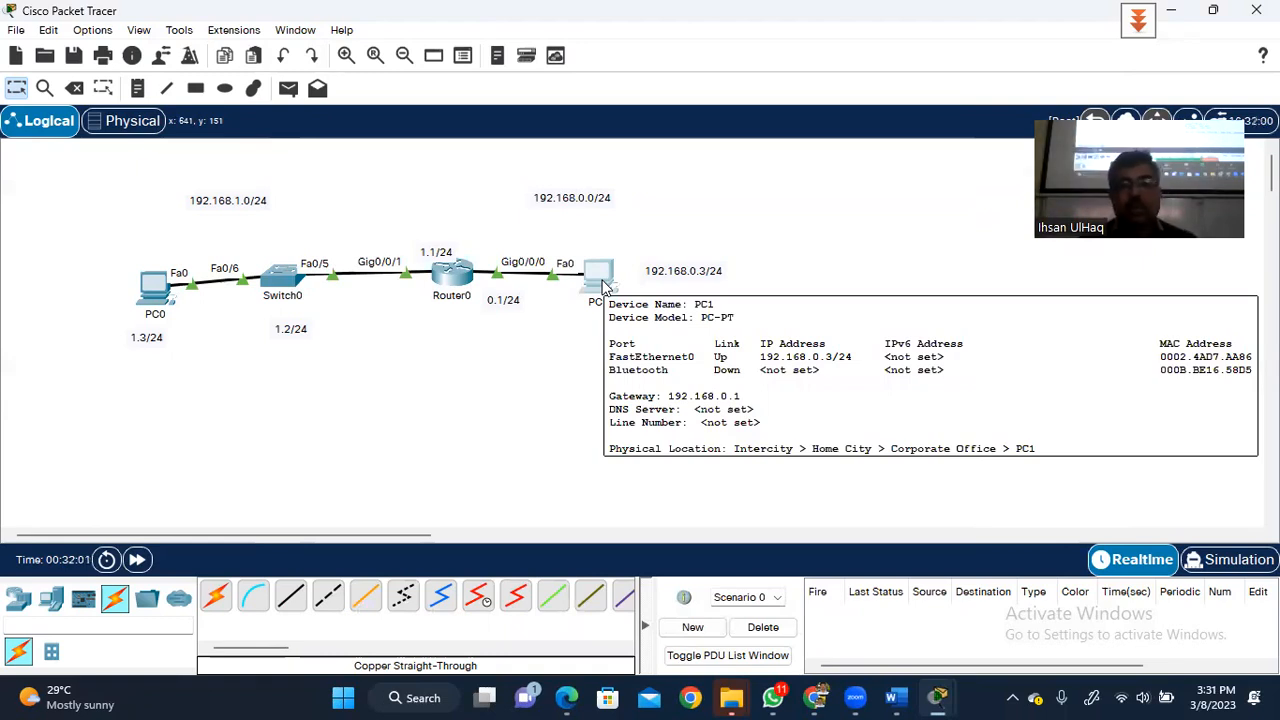
pyautogui.click(600, 278)
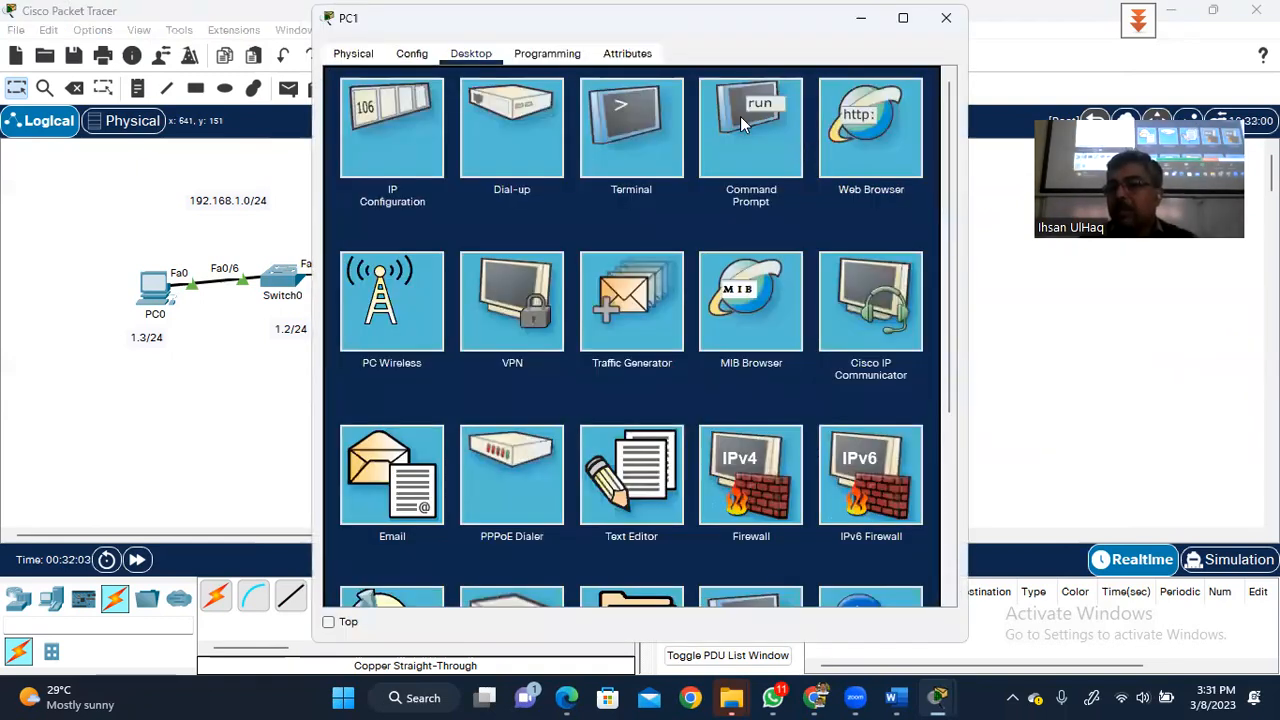
pyautogui.click(741, 117)
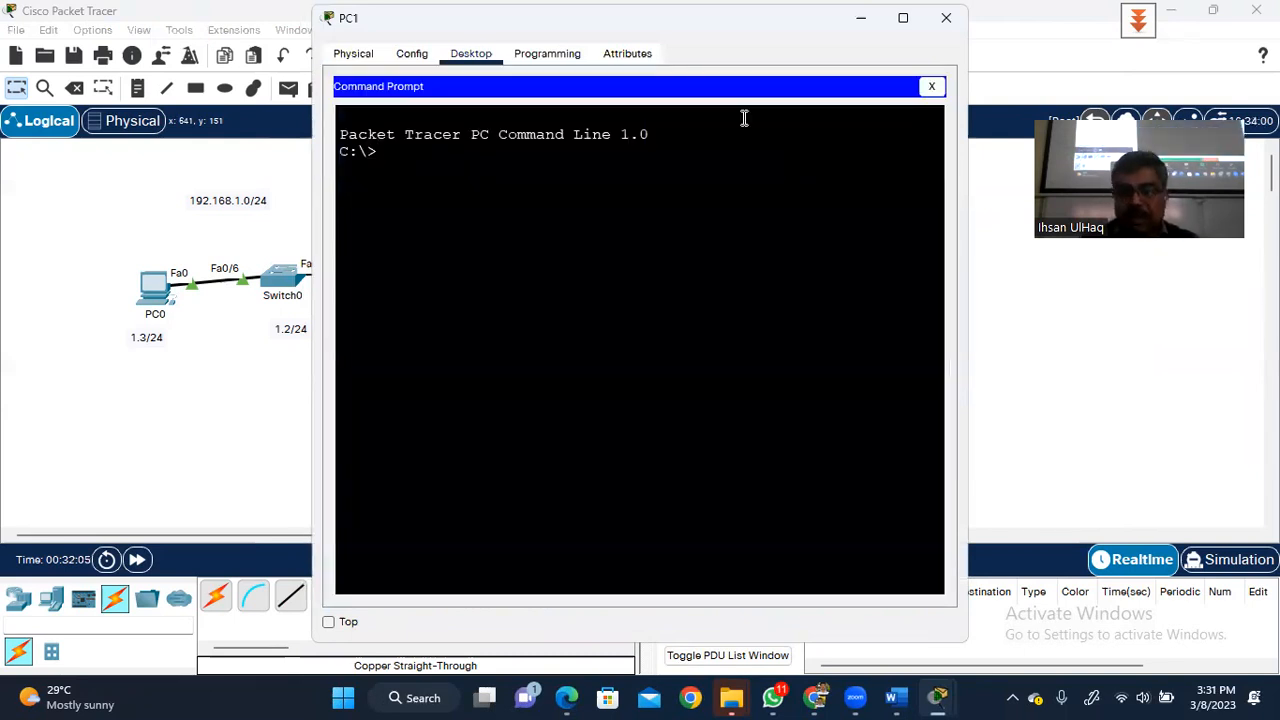
pyautogui.write('ipconfg')
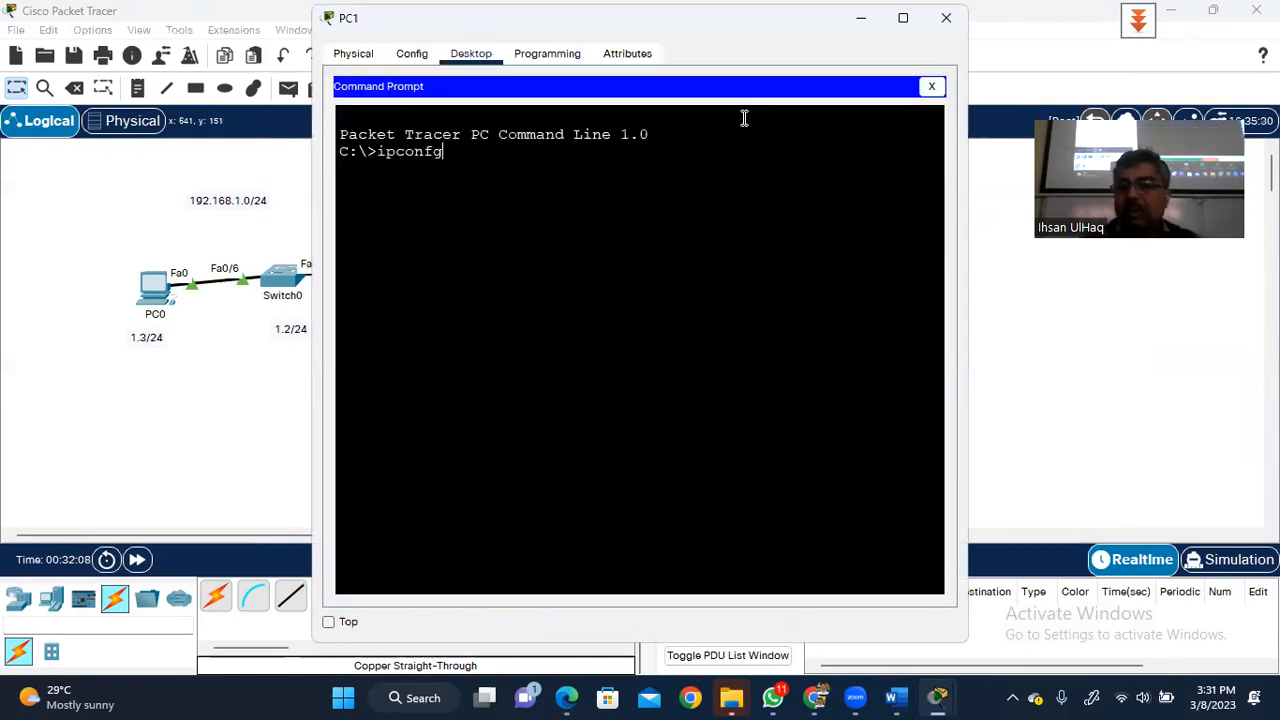
pyautogui.press('BackSpace')
pyautogui.write('ig')
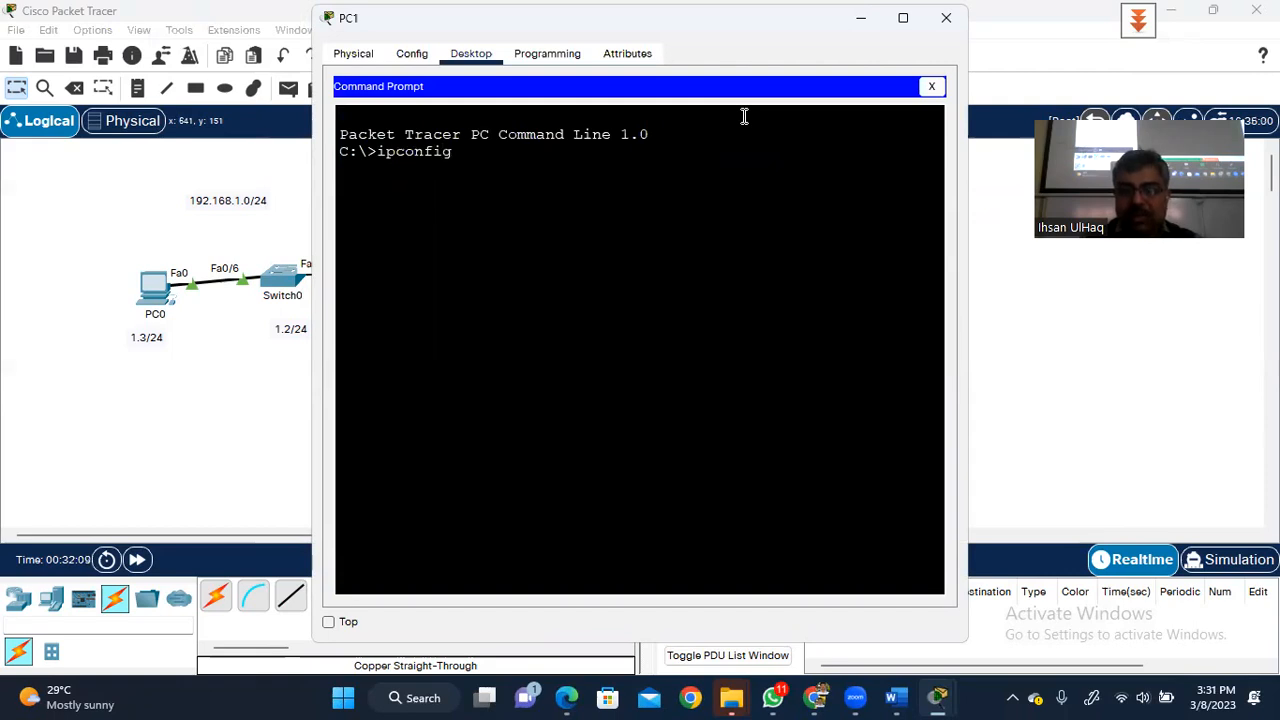
pyautogui.write(' /all')
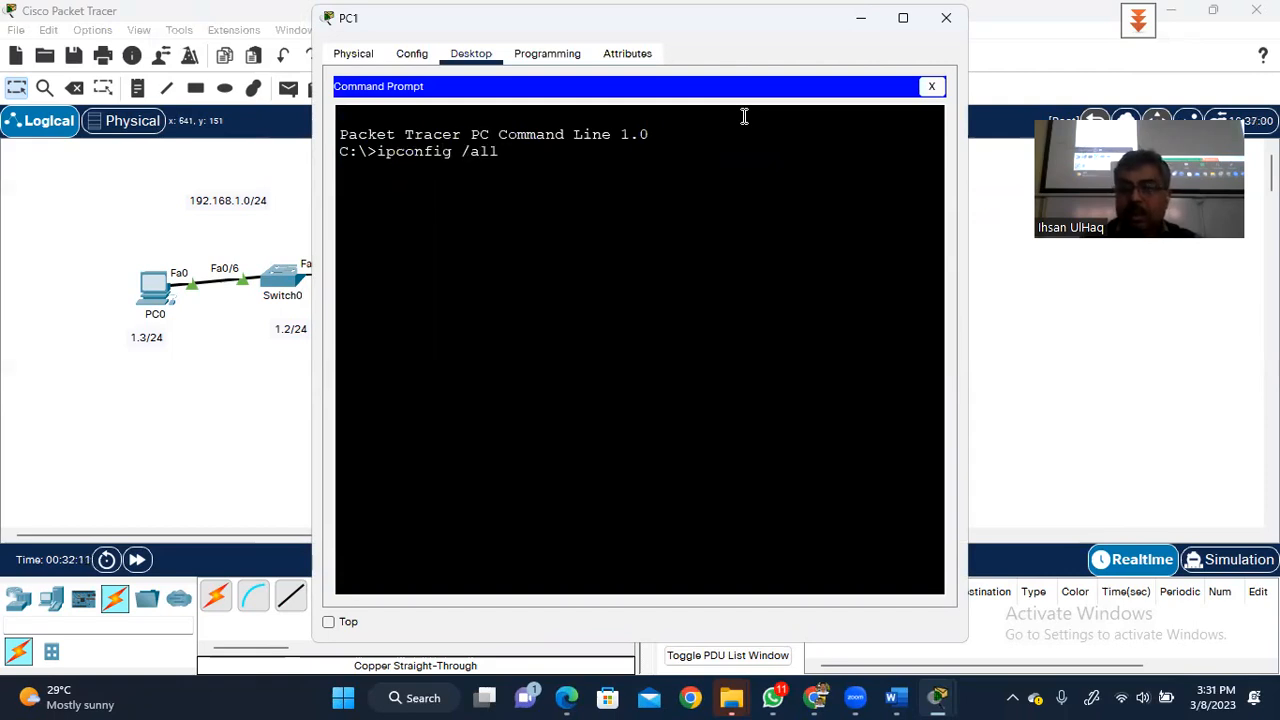
pyautogui.press('Return')
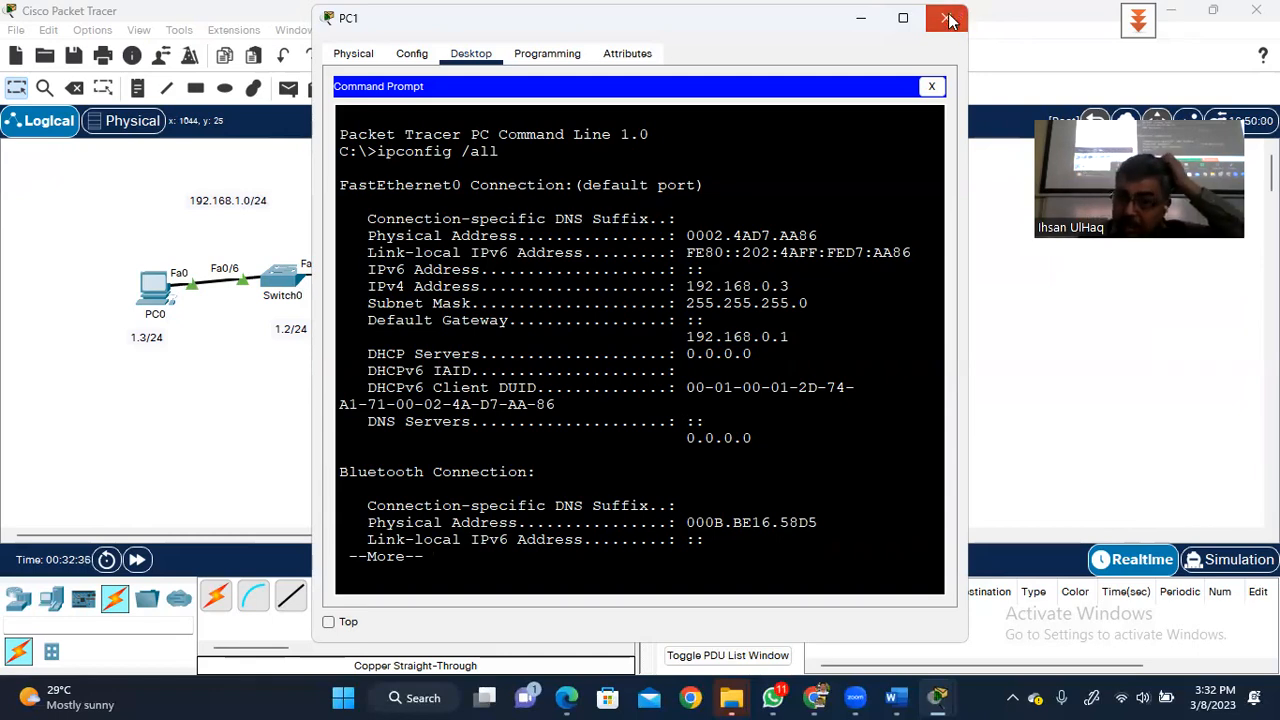
pyautogui.click(950, 19)
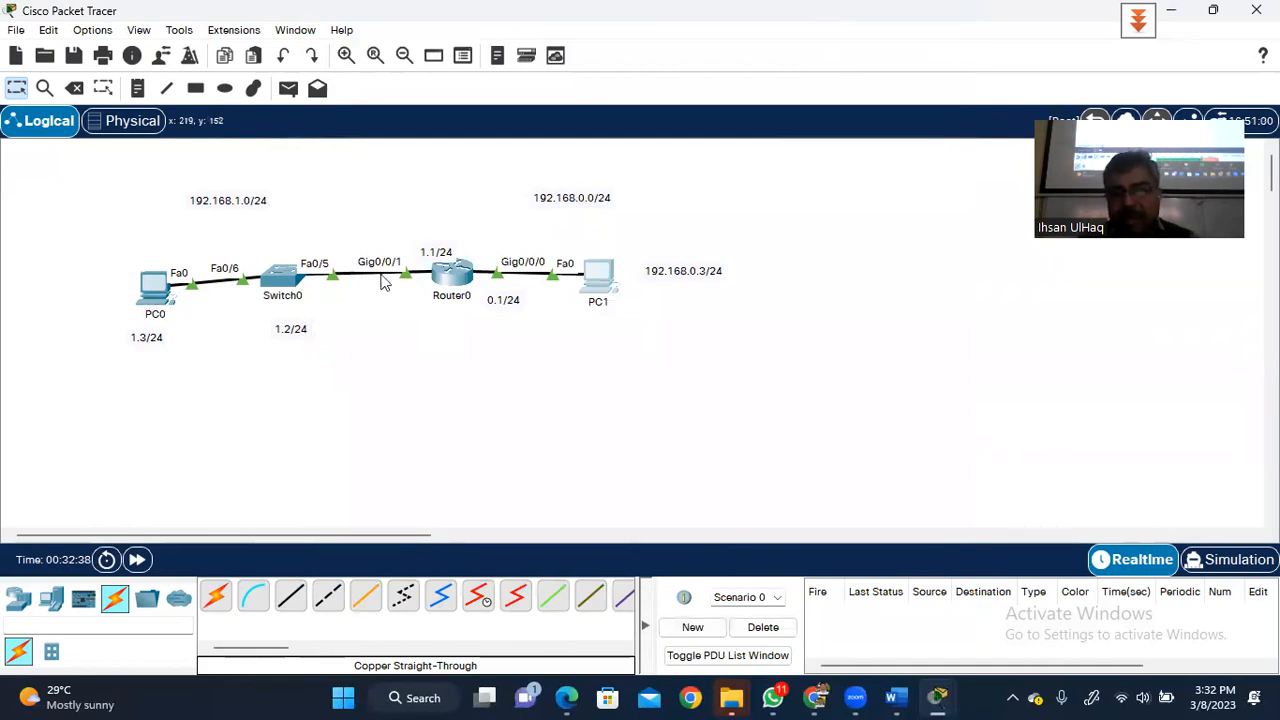
# - Ping 192.168.1.3 from PC0's Command Prompt
pyautogui.moveTo(615, 277)
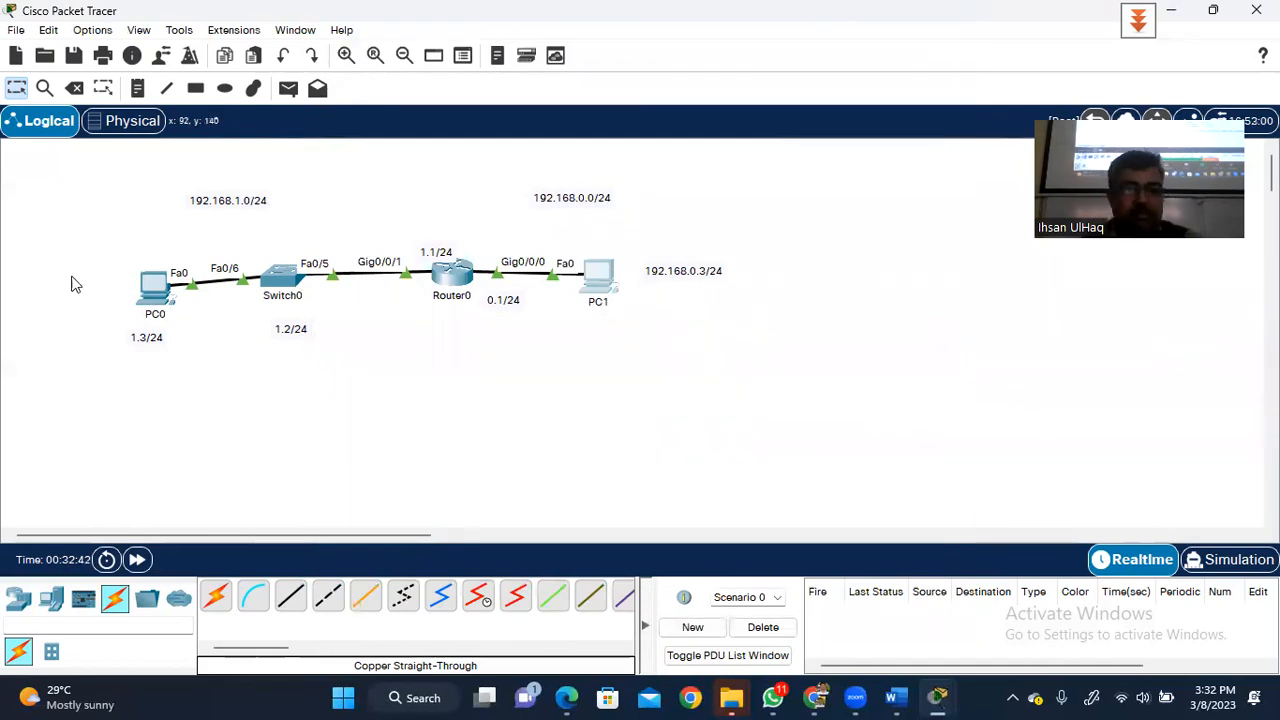
pyautogui.click(153, 291)
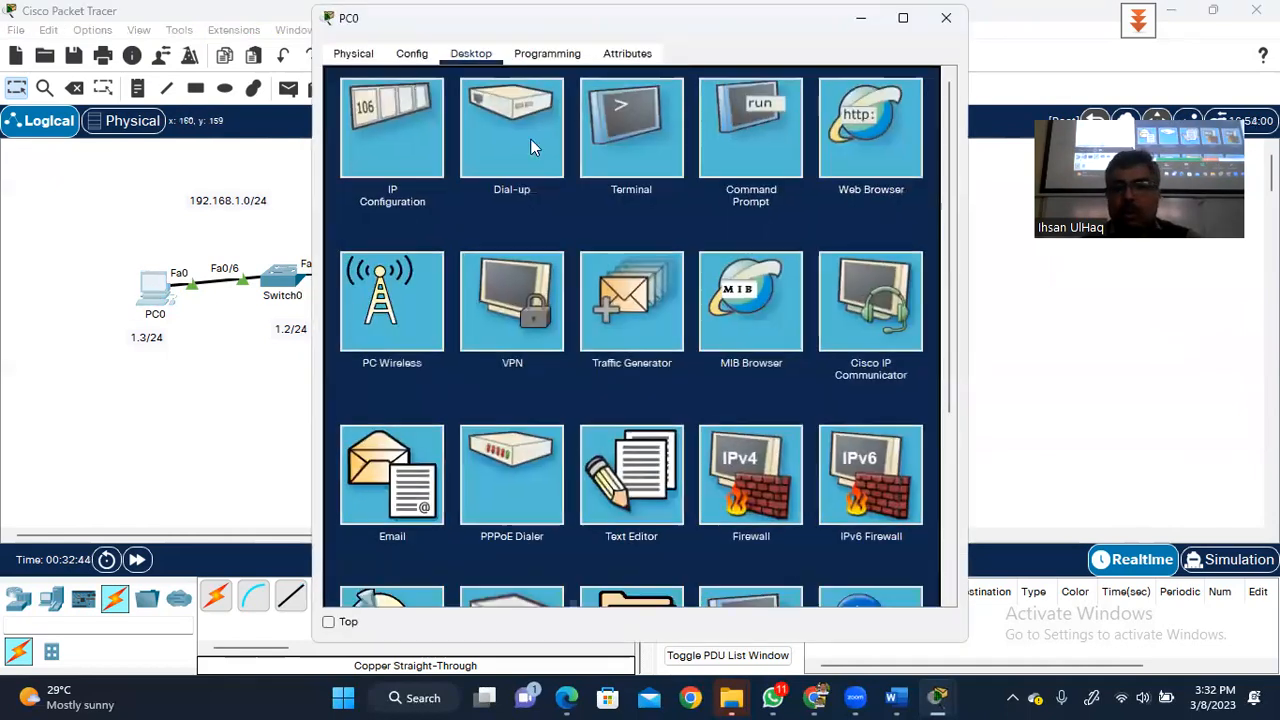
pyautogui.click(740, 116)
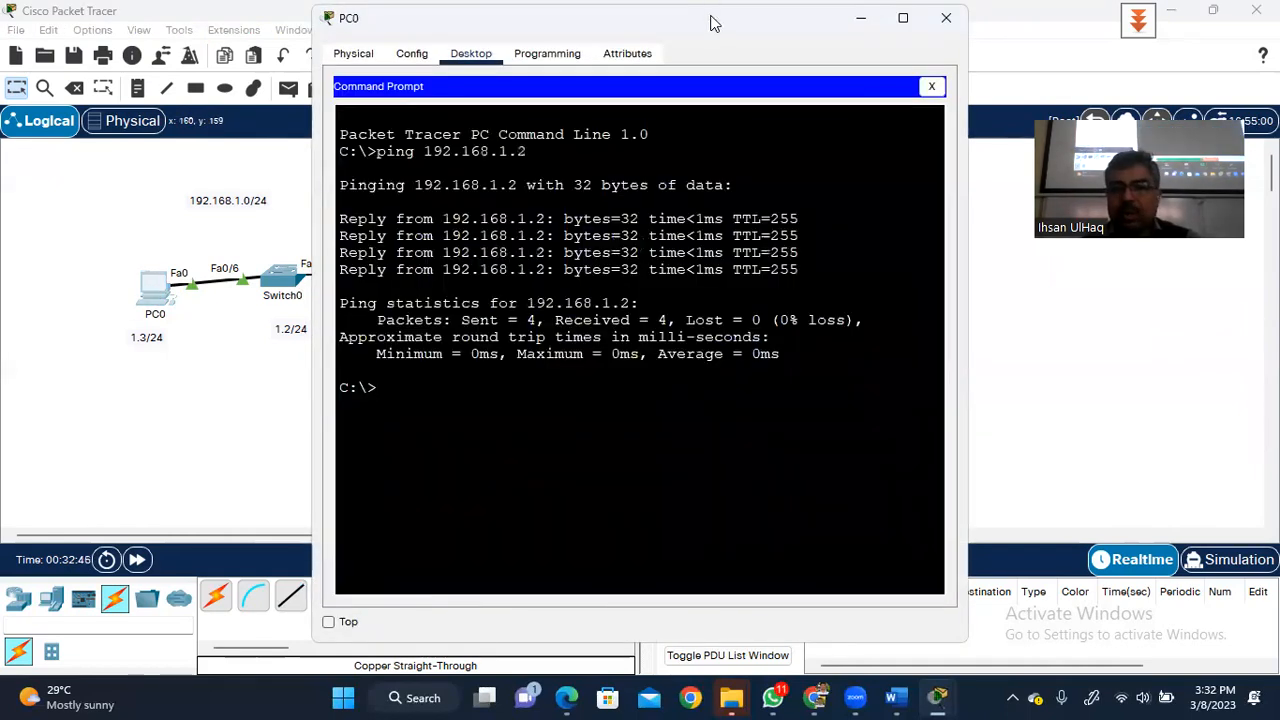
pyautogui.write('pin')
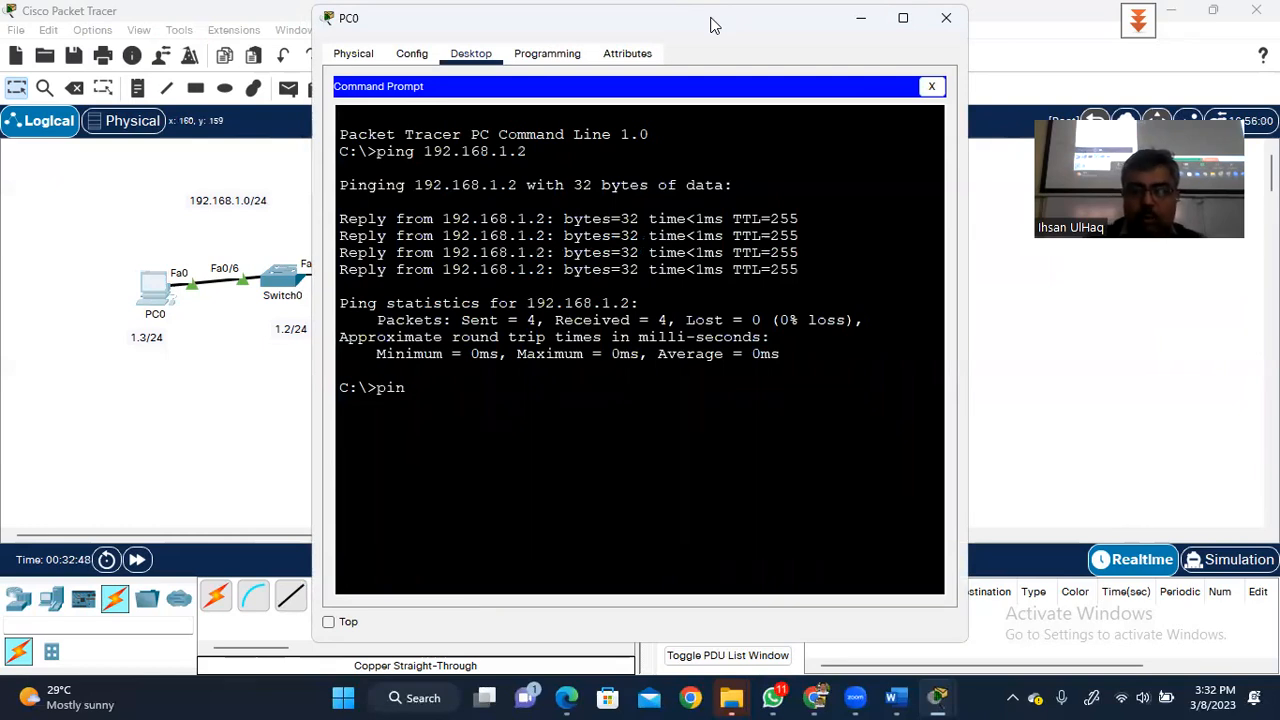
pyautogui.write('g 192')
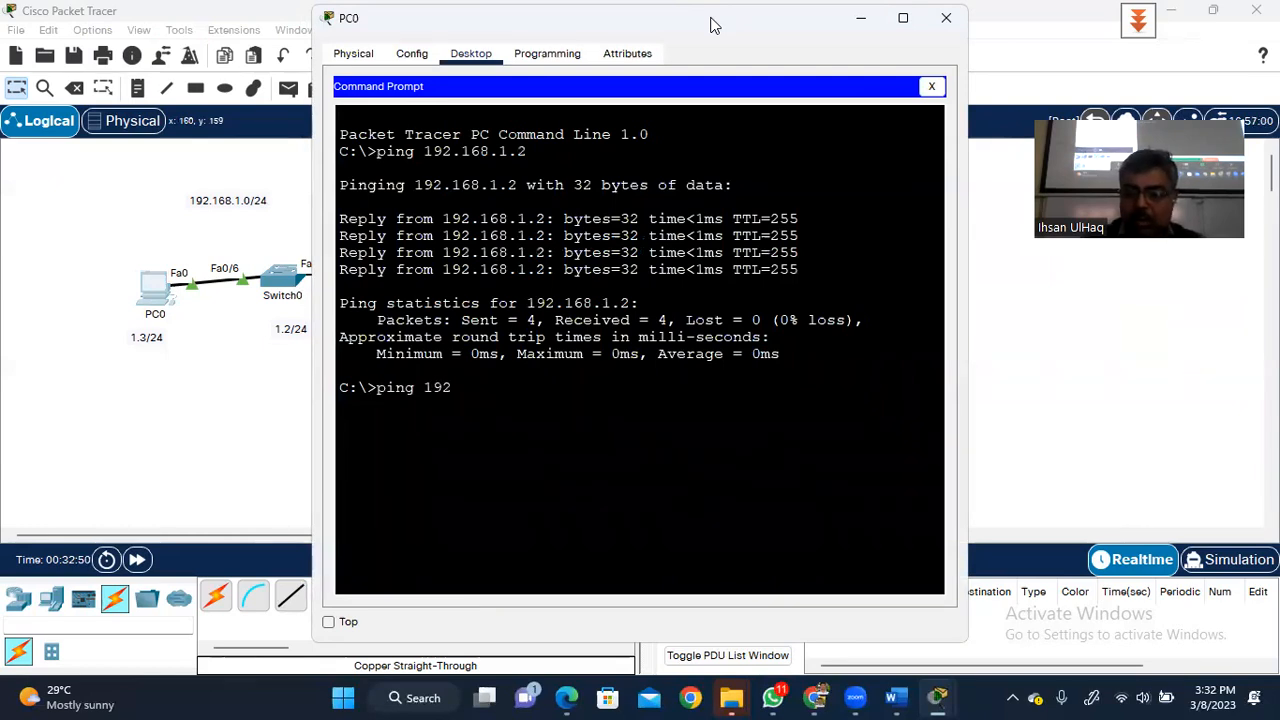
pyautogui.write('.168.1.3')
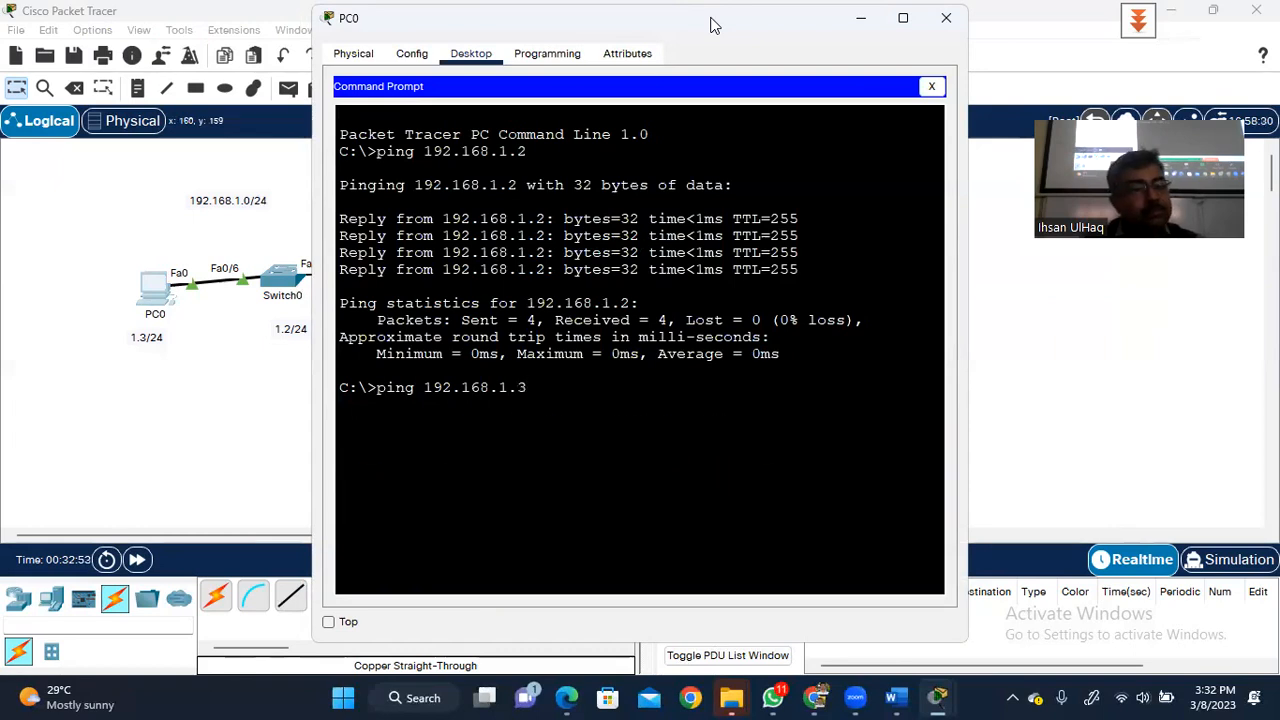
pyautogui.press('Return')
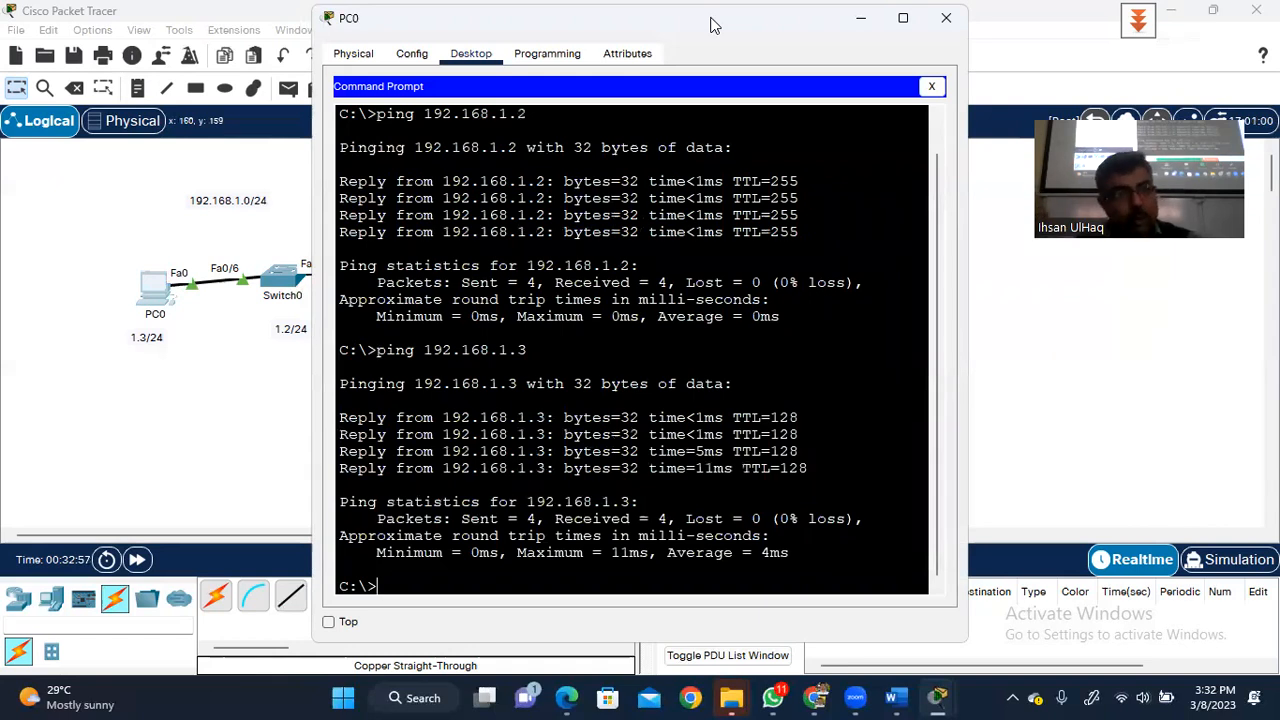
# - Edit the recalled ping to target 192.168.0.3 and run it, then close PC0
pyautogui.press('Up')
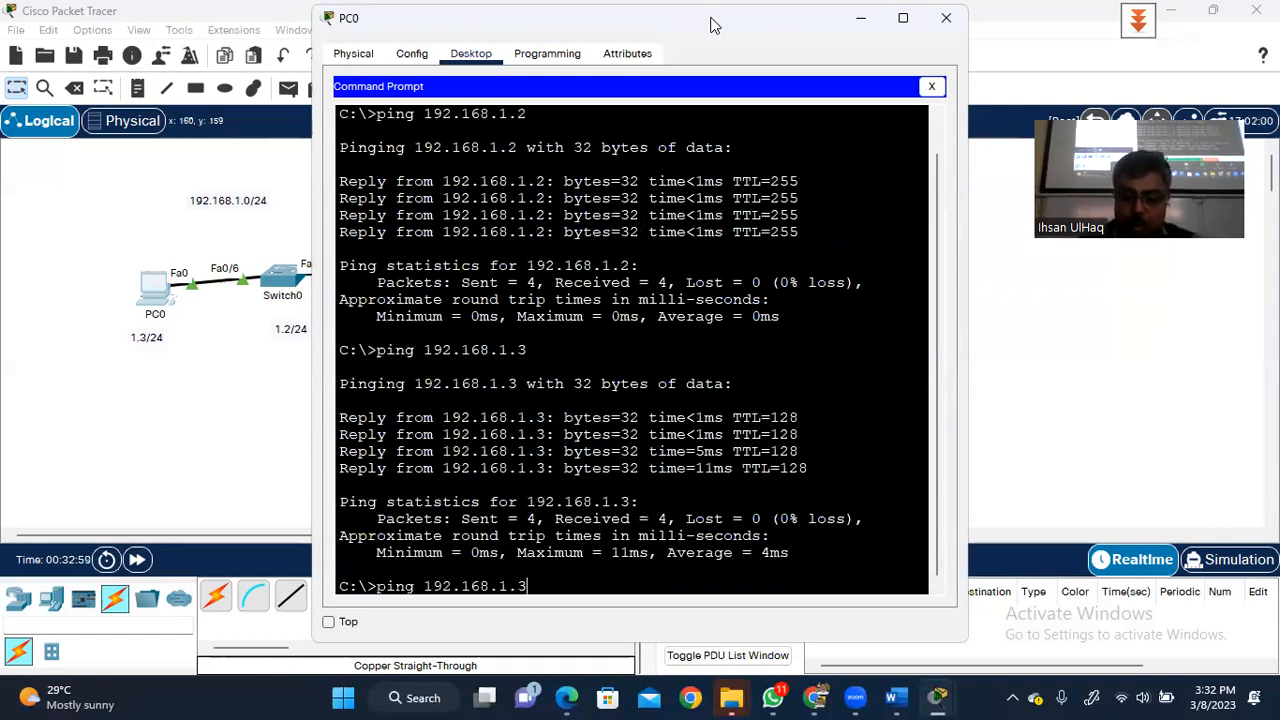
pyautogui.press('BackSpace')
pyautogui.press('BackSpace')
pyautogui.press('BackSpace')
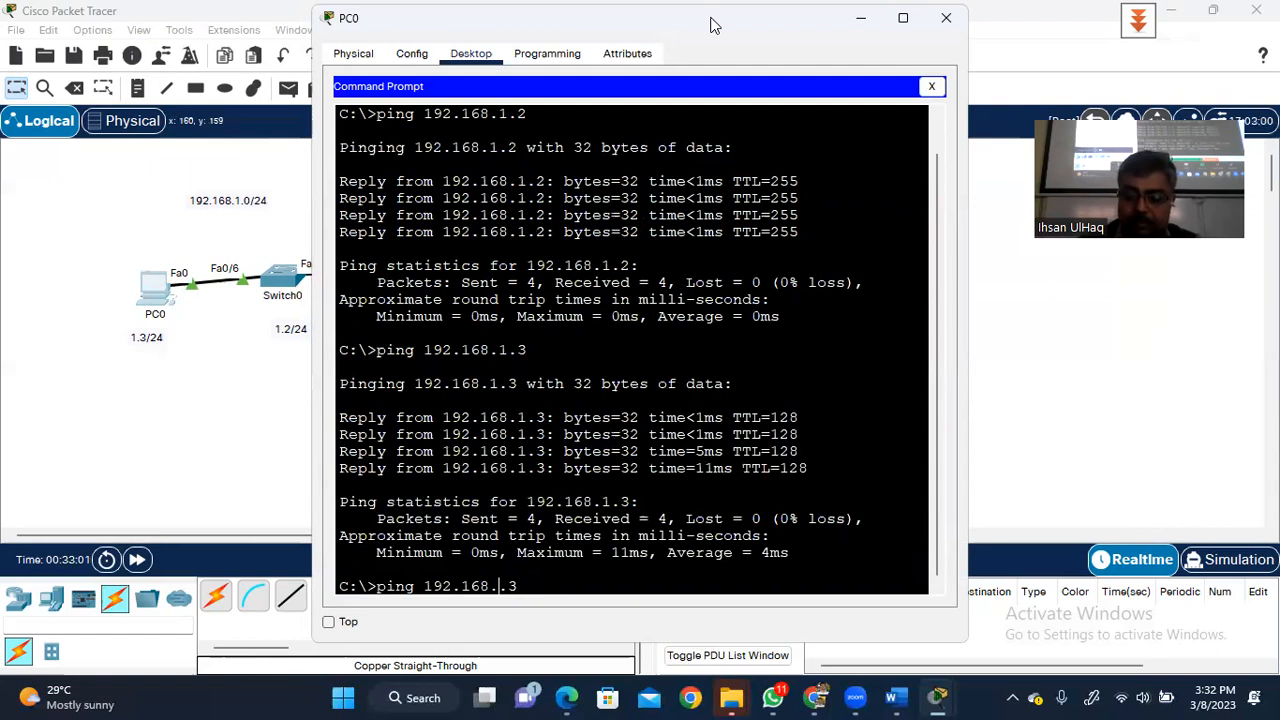
pyautogui.write('0.3')
pyautogui.press('Return')
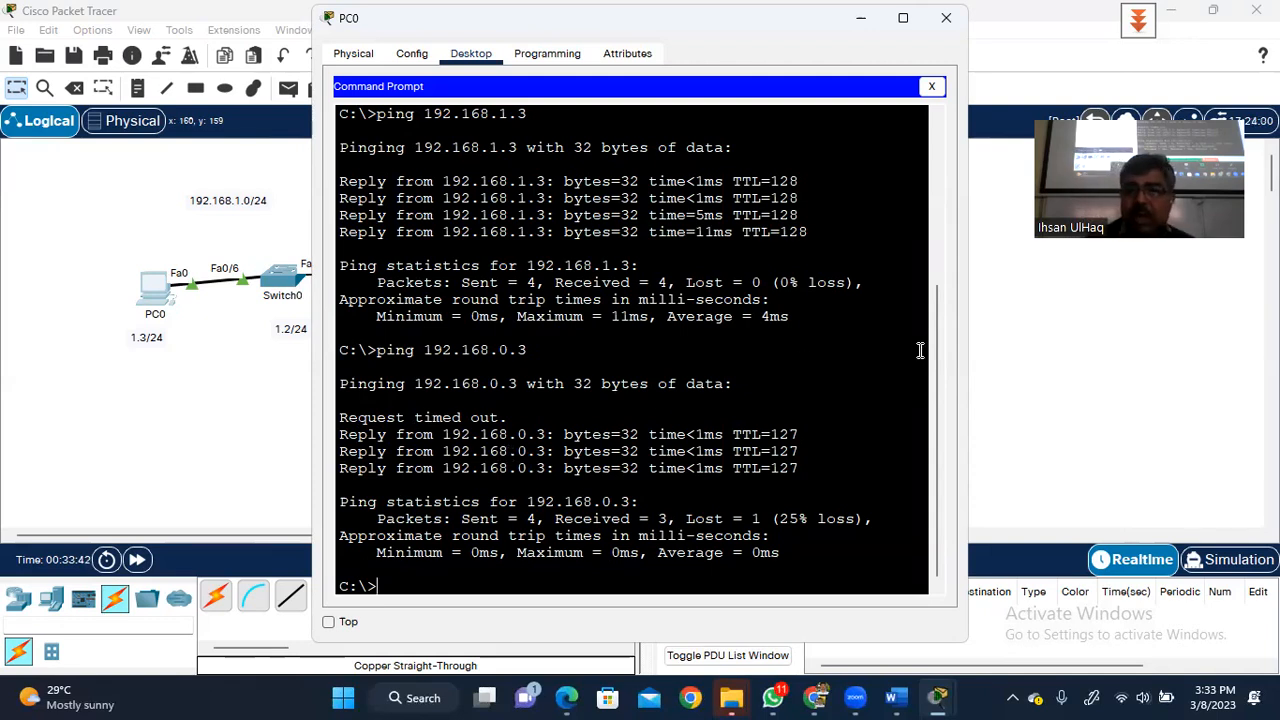
pyautogui.click(948, 17)
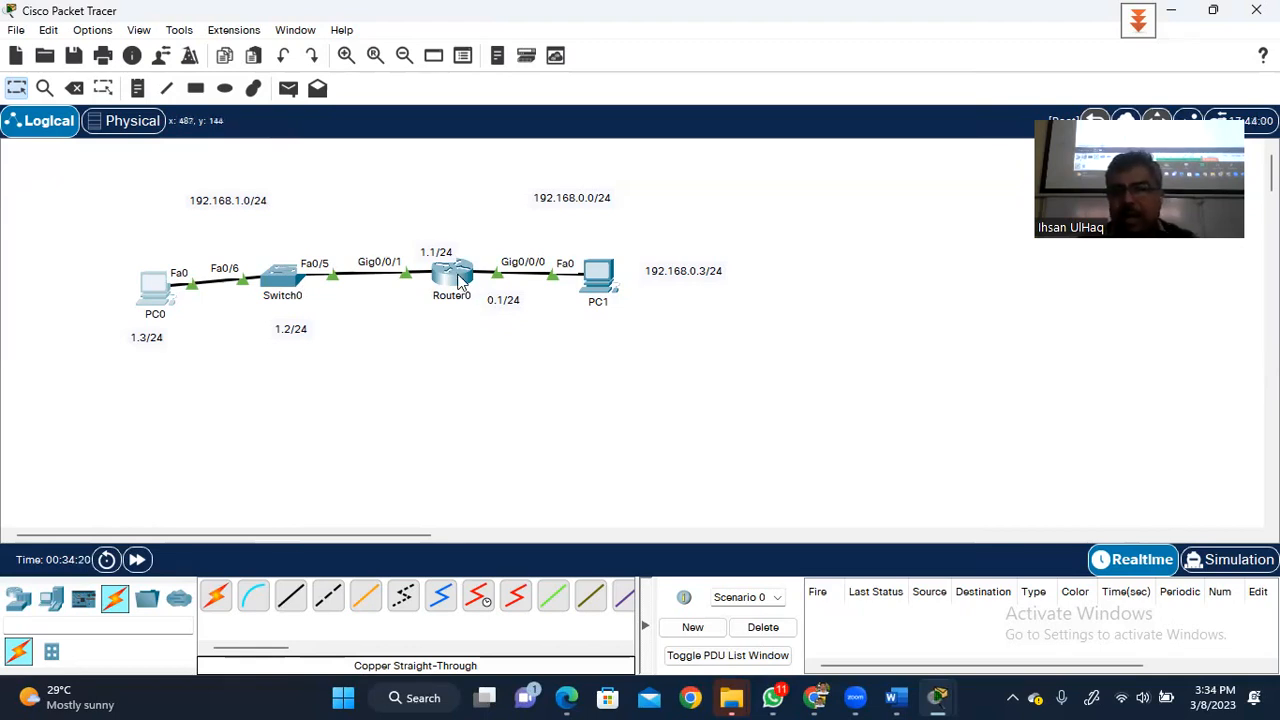
# - Open Router0's CLI from the topology
pyautogui.click(458, 276)
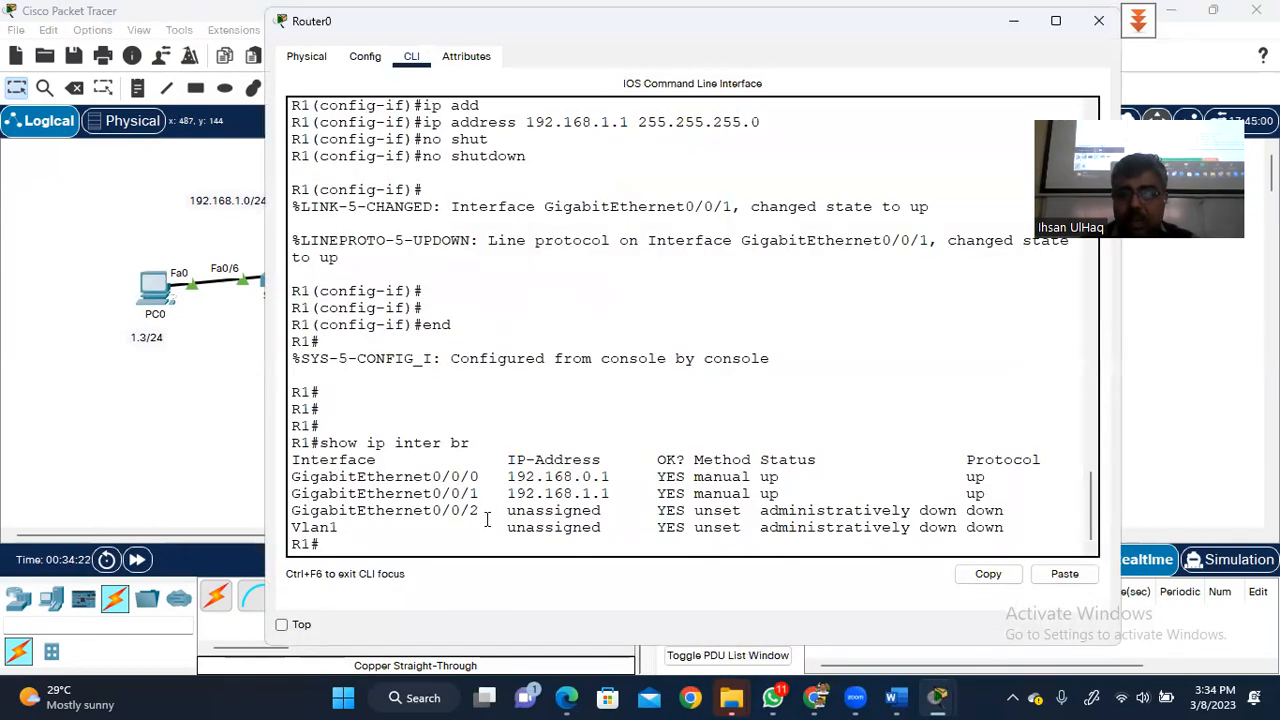
# - Enter global configuration mode on R1 with conf ter
pyautogui.press('Return')
pyautogui.press('Return')
pyautogui.press('Return')
pyautogui.write('conft')
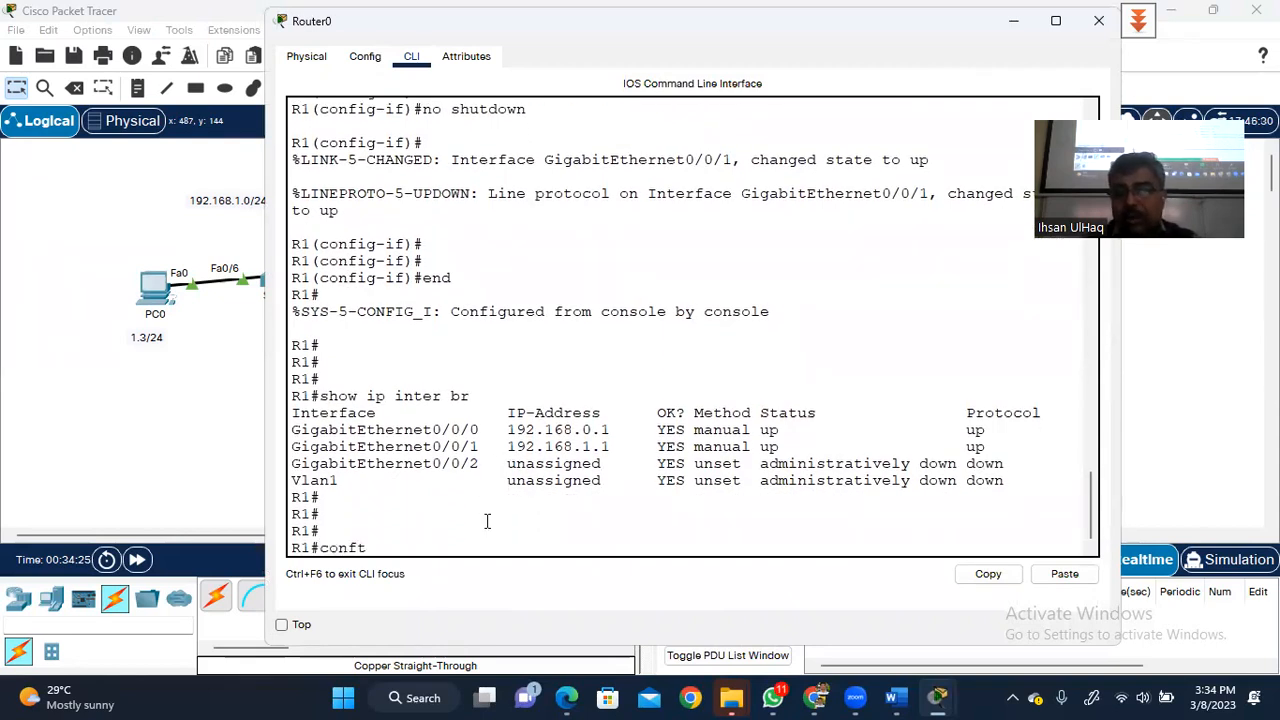
pyautogui.press('BackSpace')
pyautogui.write('ter')
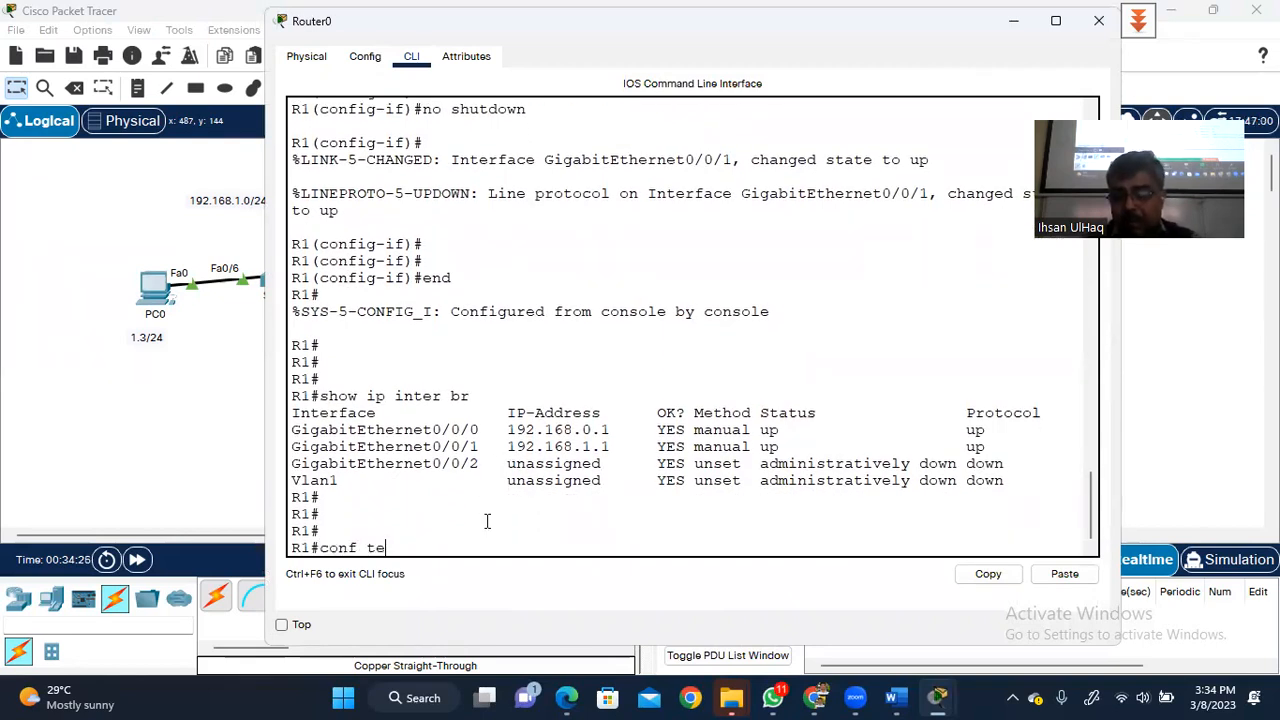
pyautogui.press('Return')
pyautogui.press('Return')
pyautogui.press('Return')
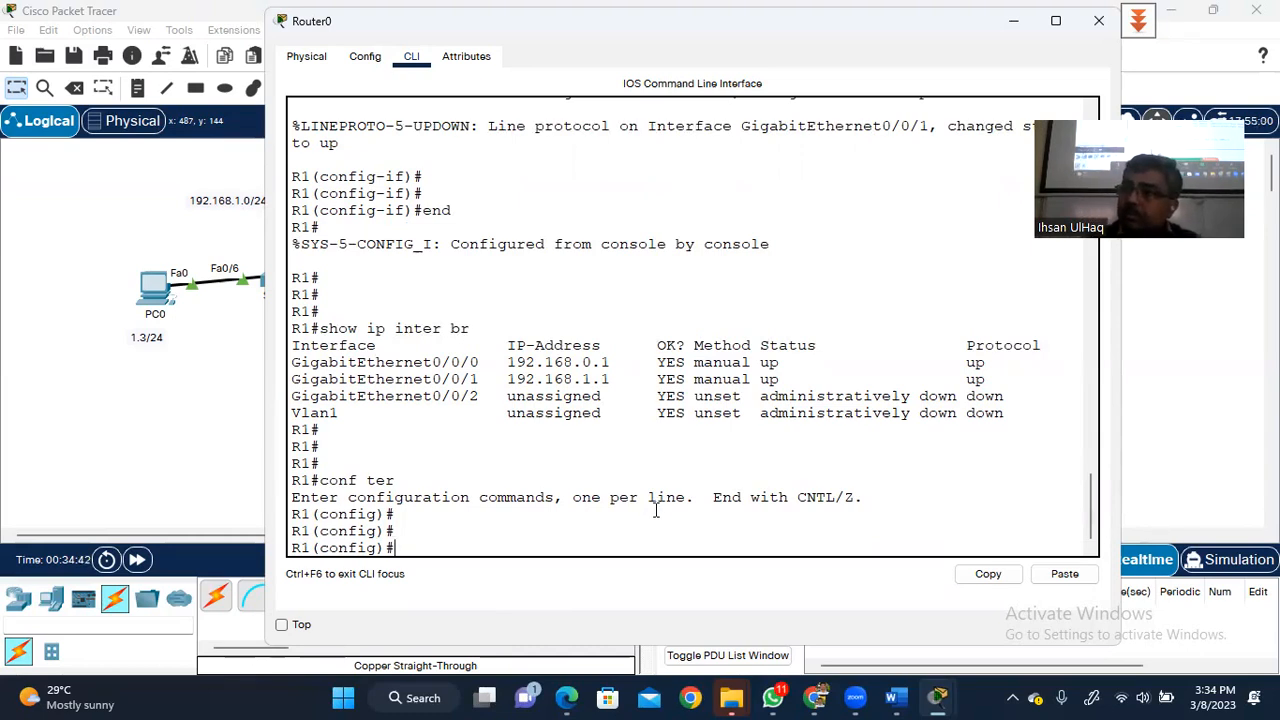
# - Set the router's enable password, then leave configuration mode with end
pyautogui.write('enabl')
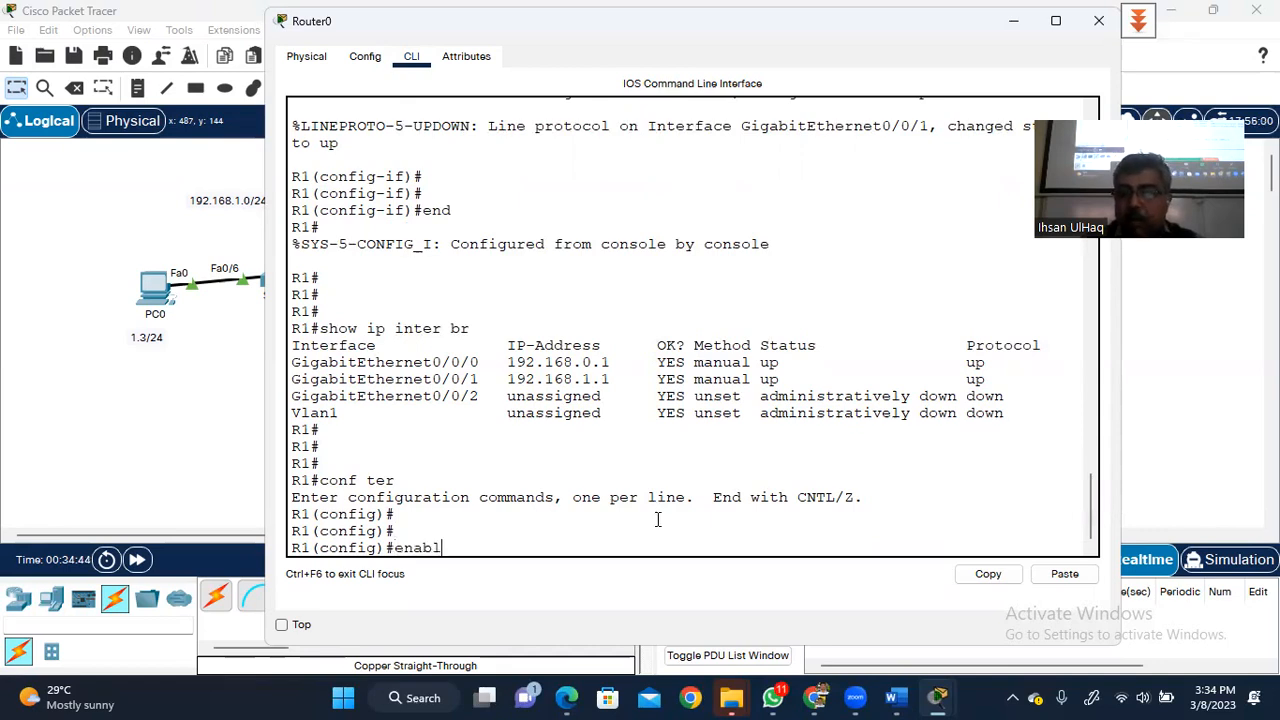
pyautogui.write('e pass')
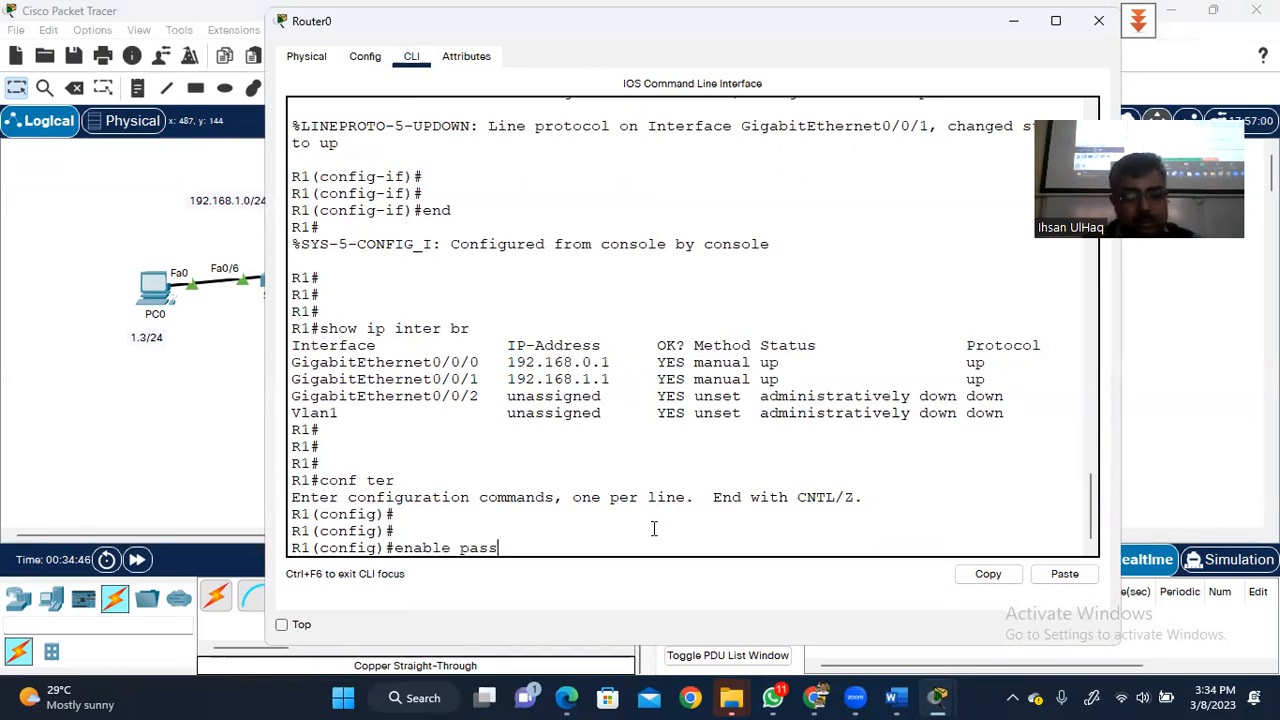
pyautogui.write('word')
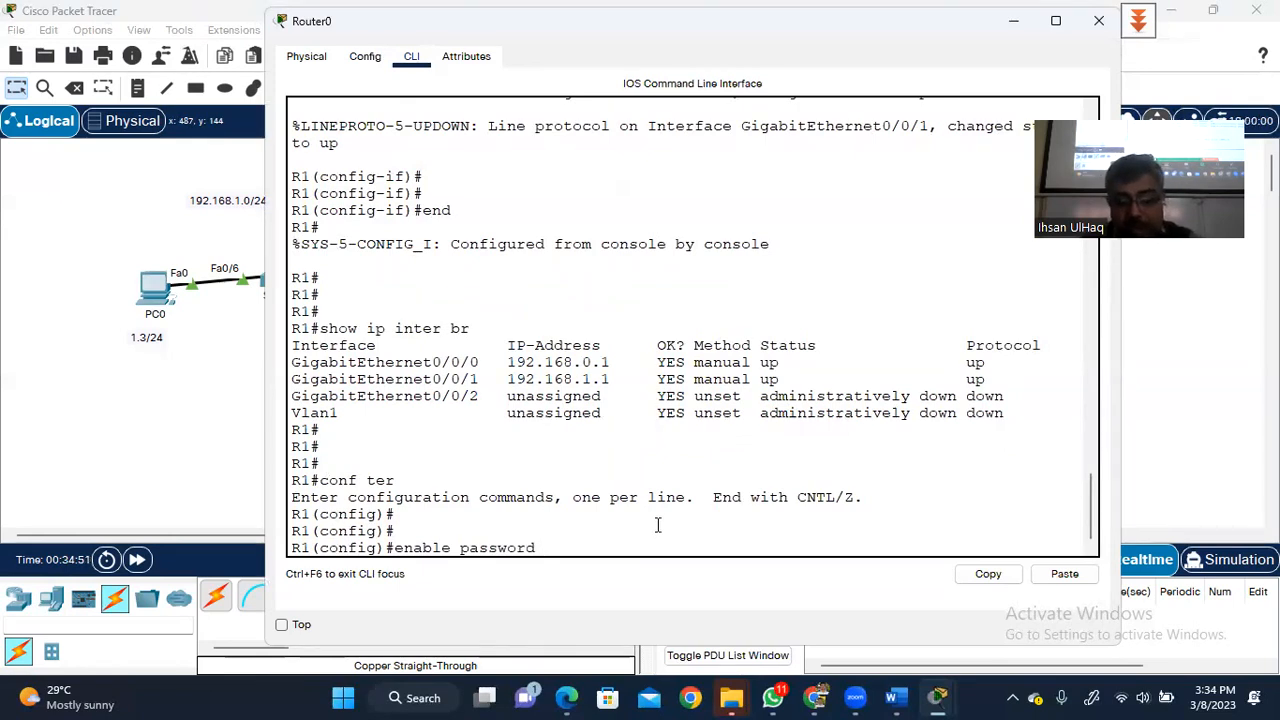
pyautogui.write('dcse')
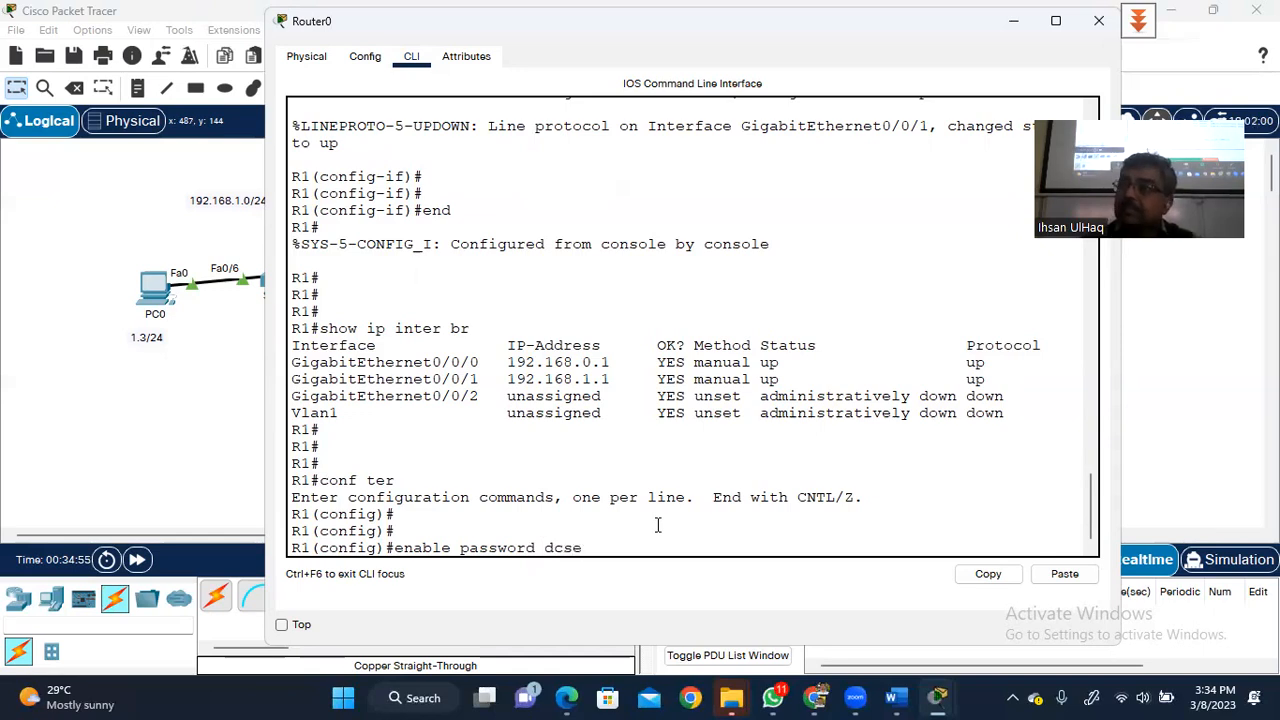
pyautogui.press('Return')
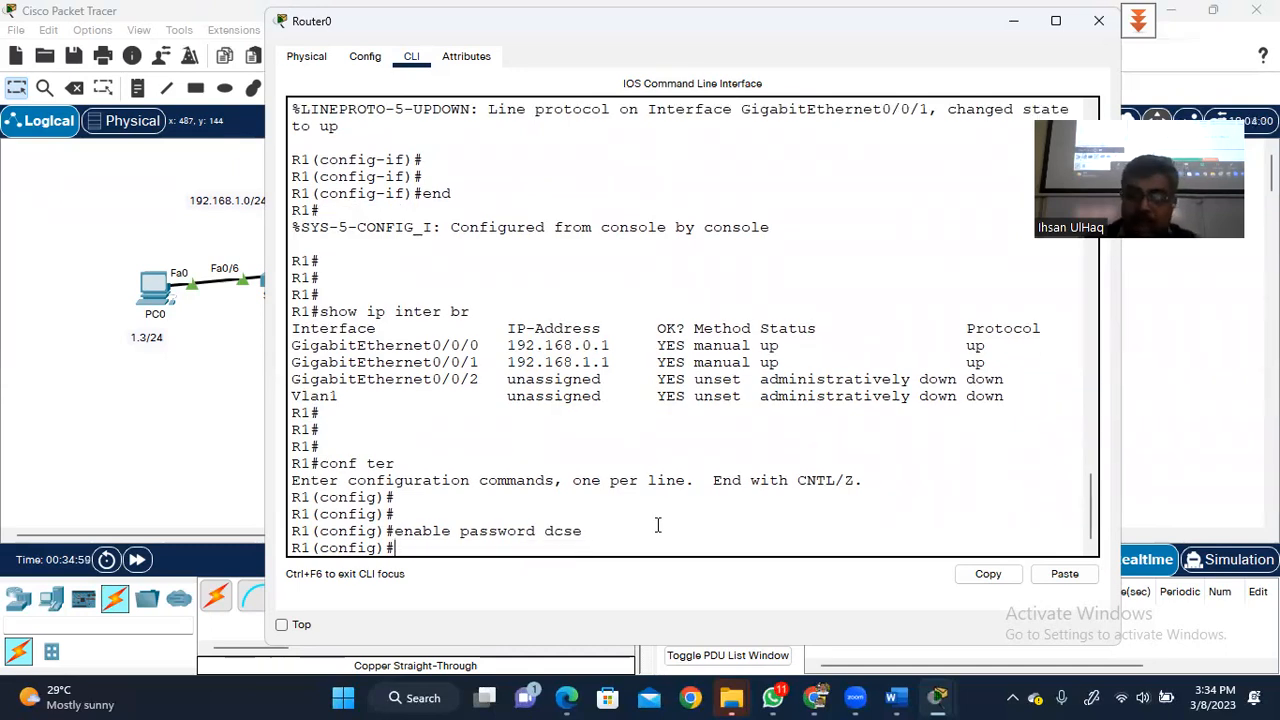
pyautogui.press('Return')
pyautogui.write('end')
pyautogui.press('Return')
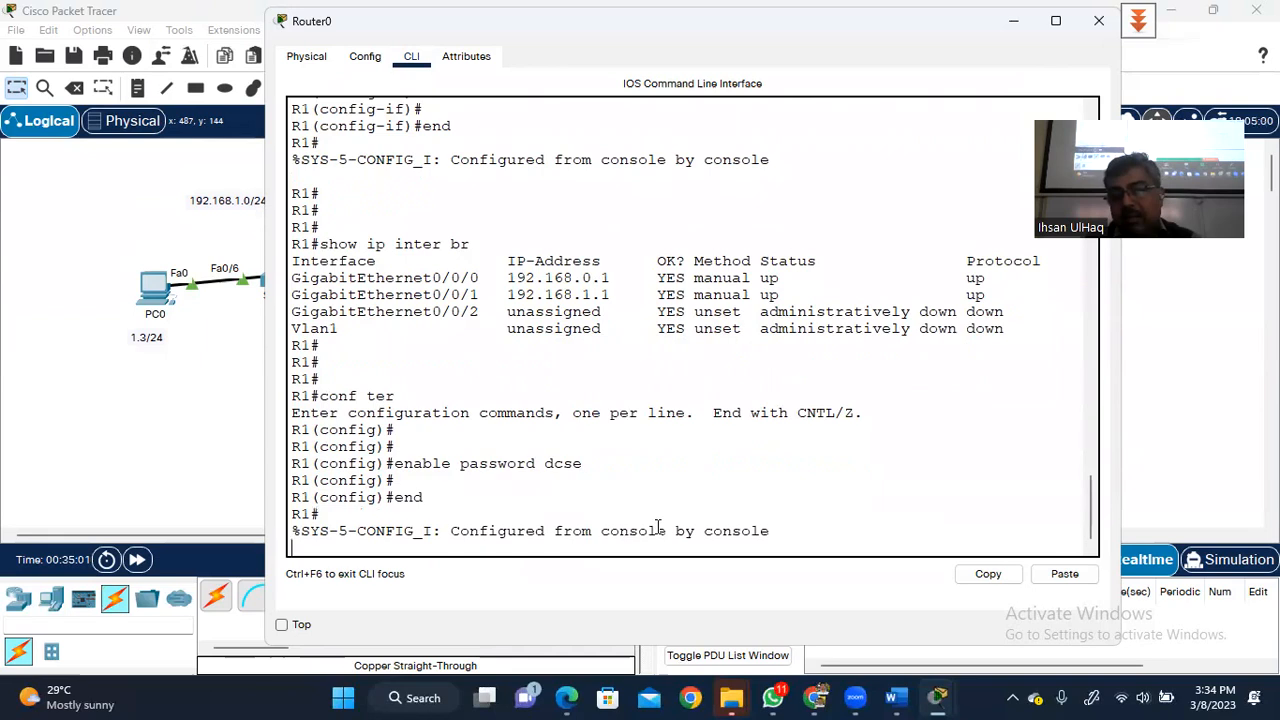
pyautogui.write('end')
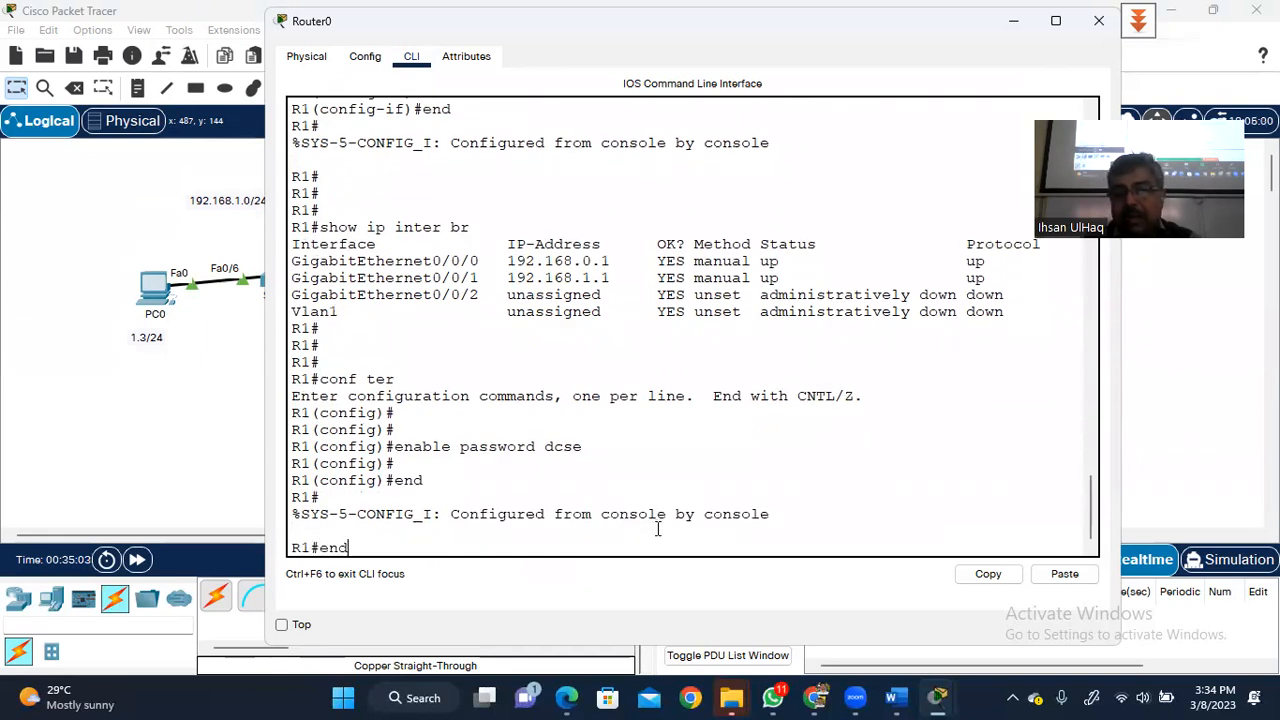
pyautogui.press('Return')
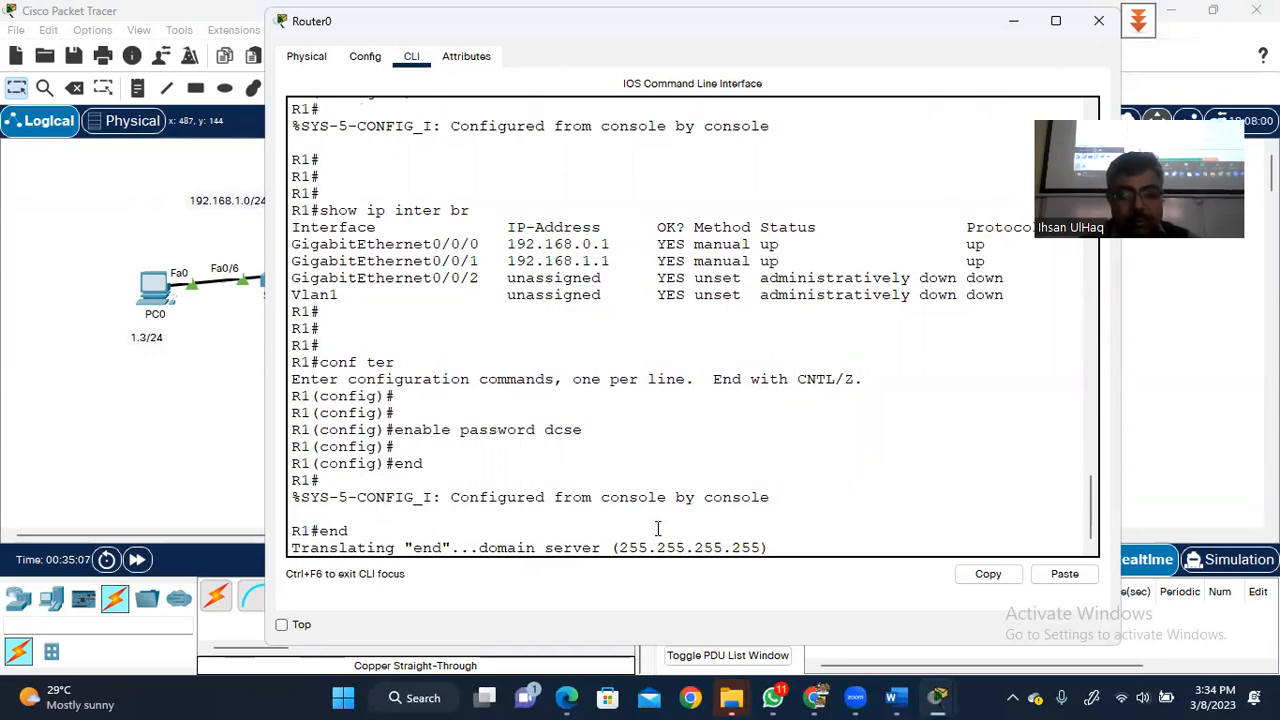
# - Abort the stuck domain lookup to get back to the R1# prompt
pyautogui.press('Return')
pyautogui.press('Return')
pyautogui.press('Return')
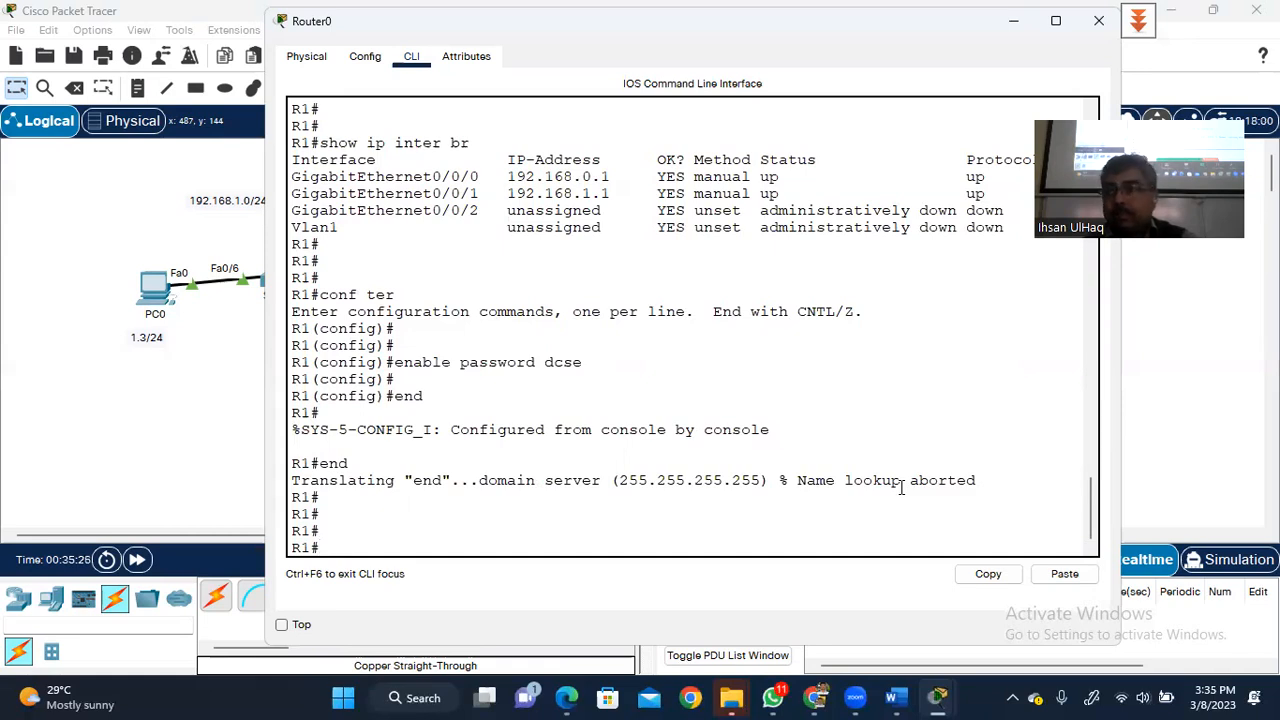
# - Run conf ter and the rejected 'no ip lookup', then switch to the Chrome PDF
pyautogui.write('c')
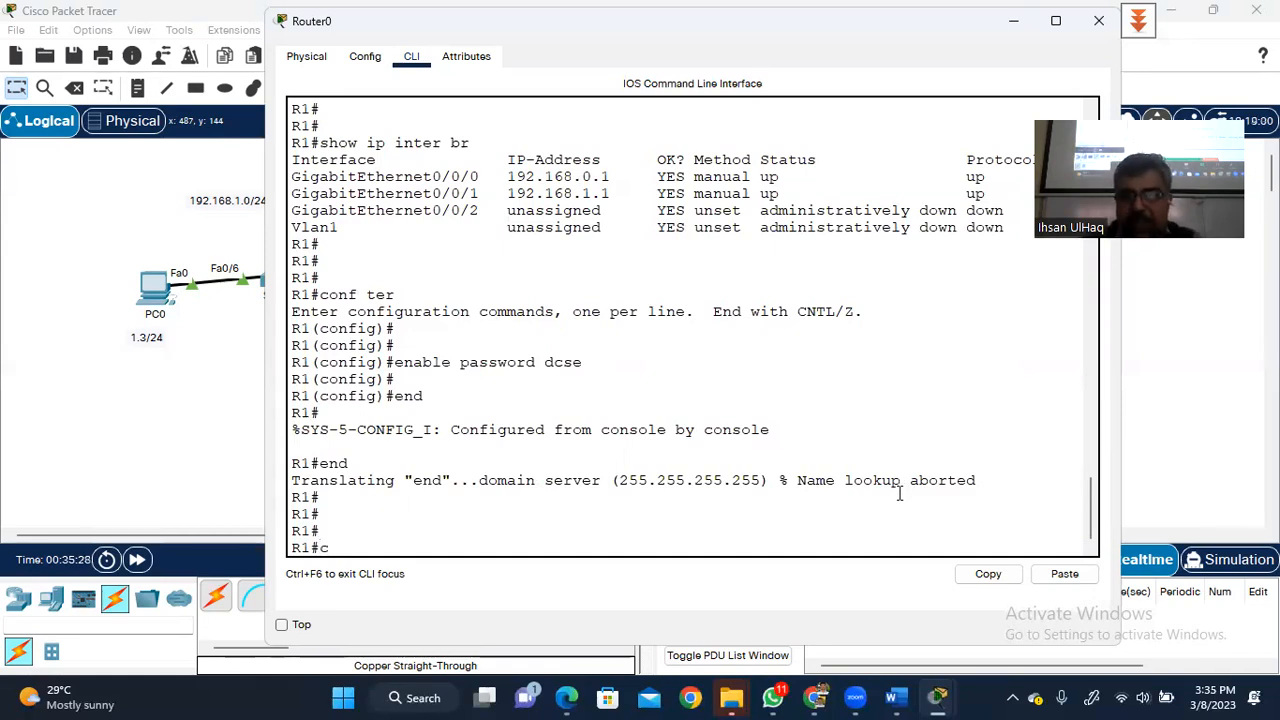
pyautogui.write('onf ter')
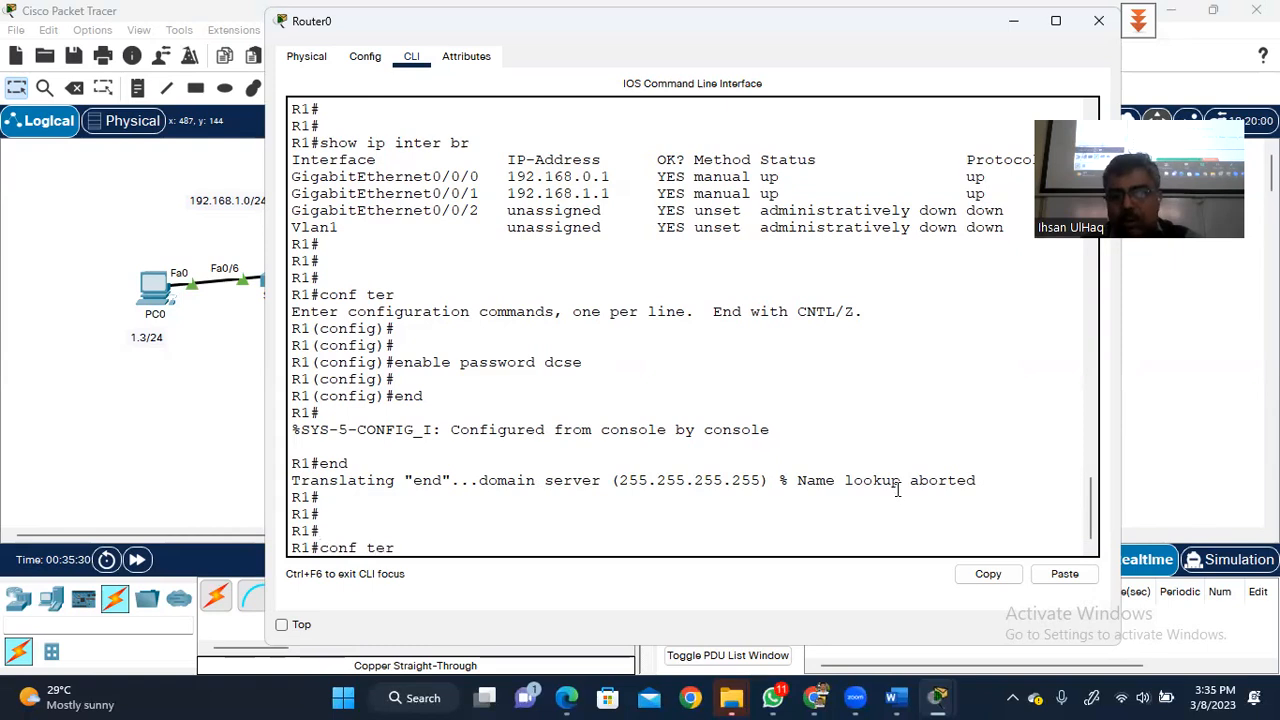
pyautogui.press('Return')
pyautogui.press('Return')
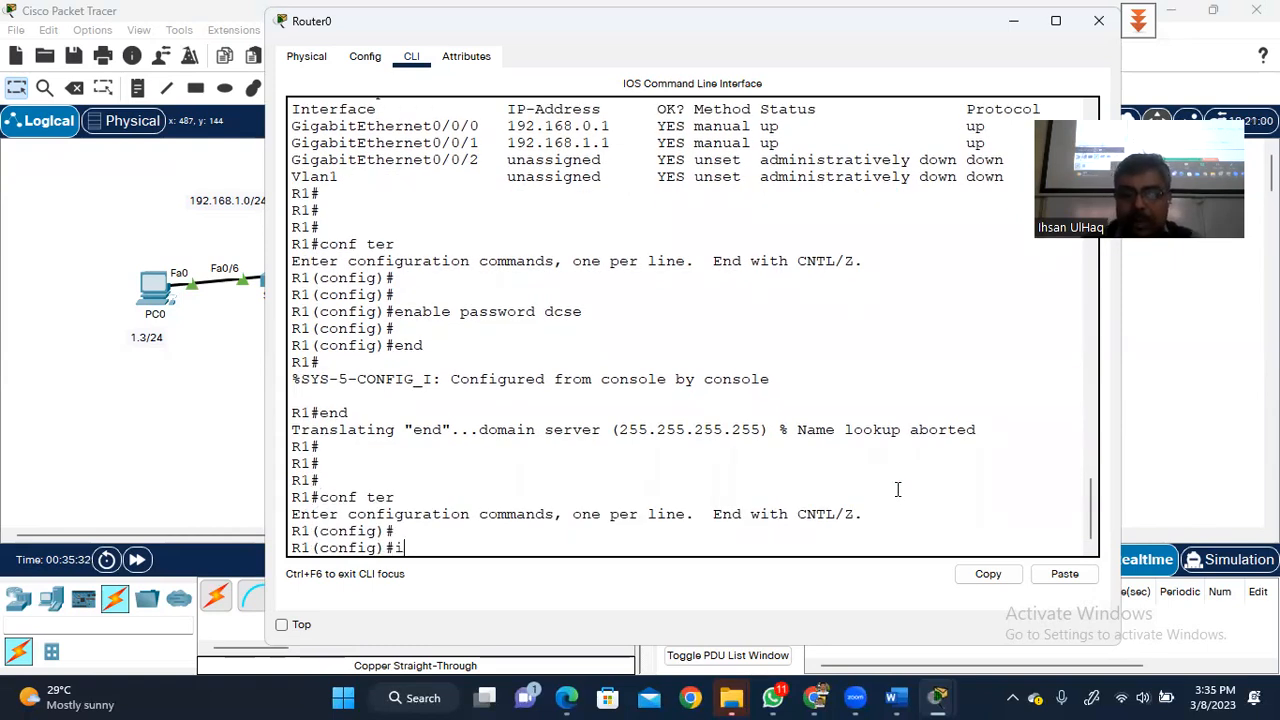
pyautogui.write('no')
pyautogui.press('BackSpace')
pyautogui.write('o ip LOO')
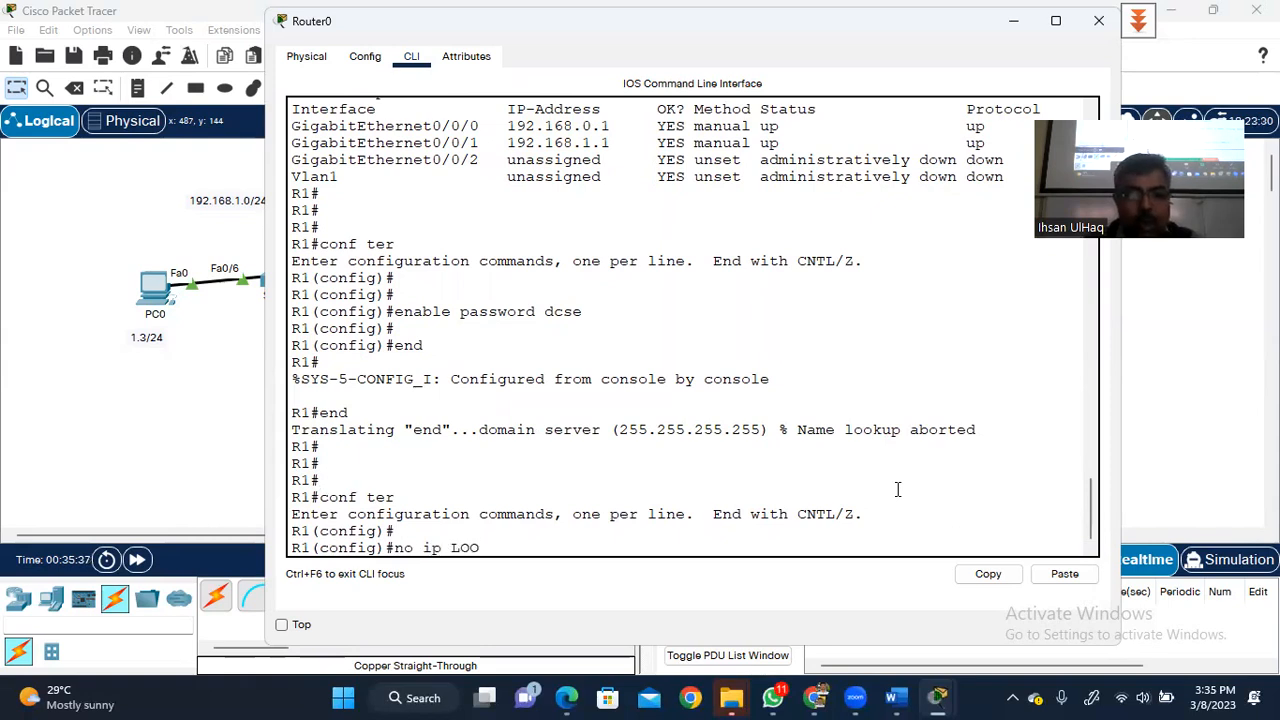
pyautogui.press('Tab')
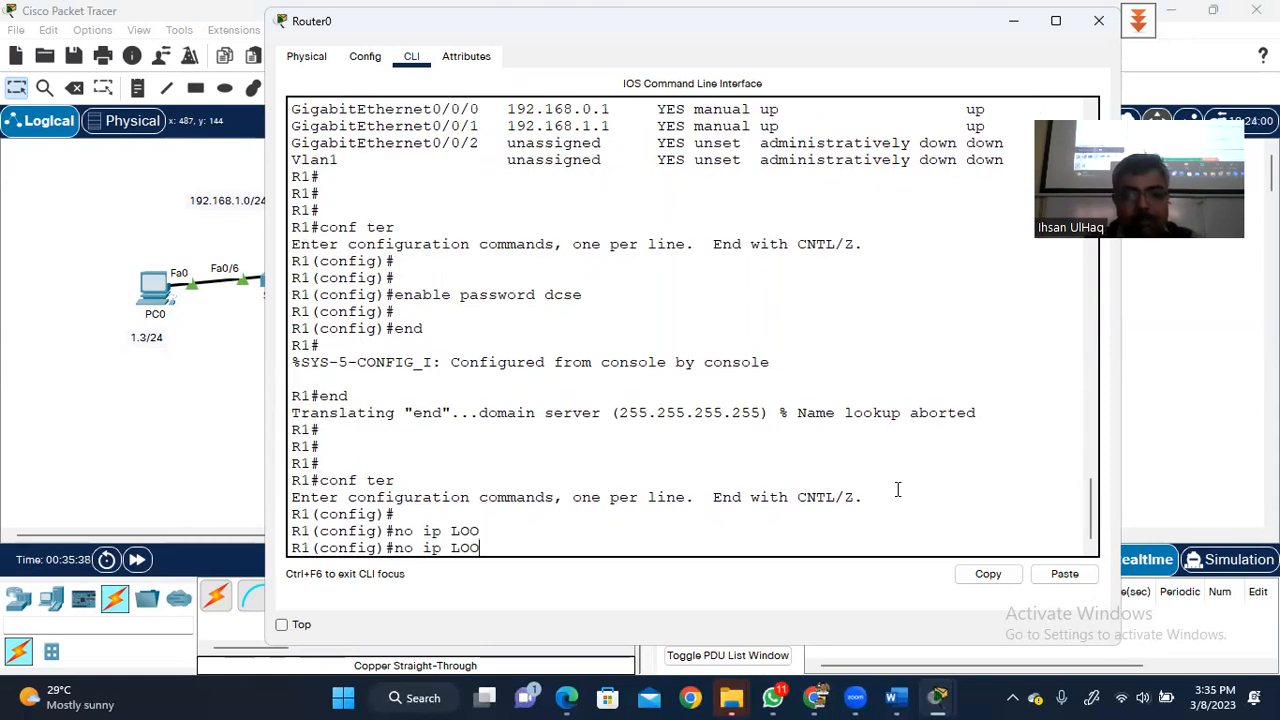
pyautogui.press('BackSpace')
pyautogui.press('BackSpace')
pyautogui.press('BackSpace')
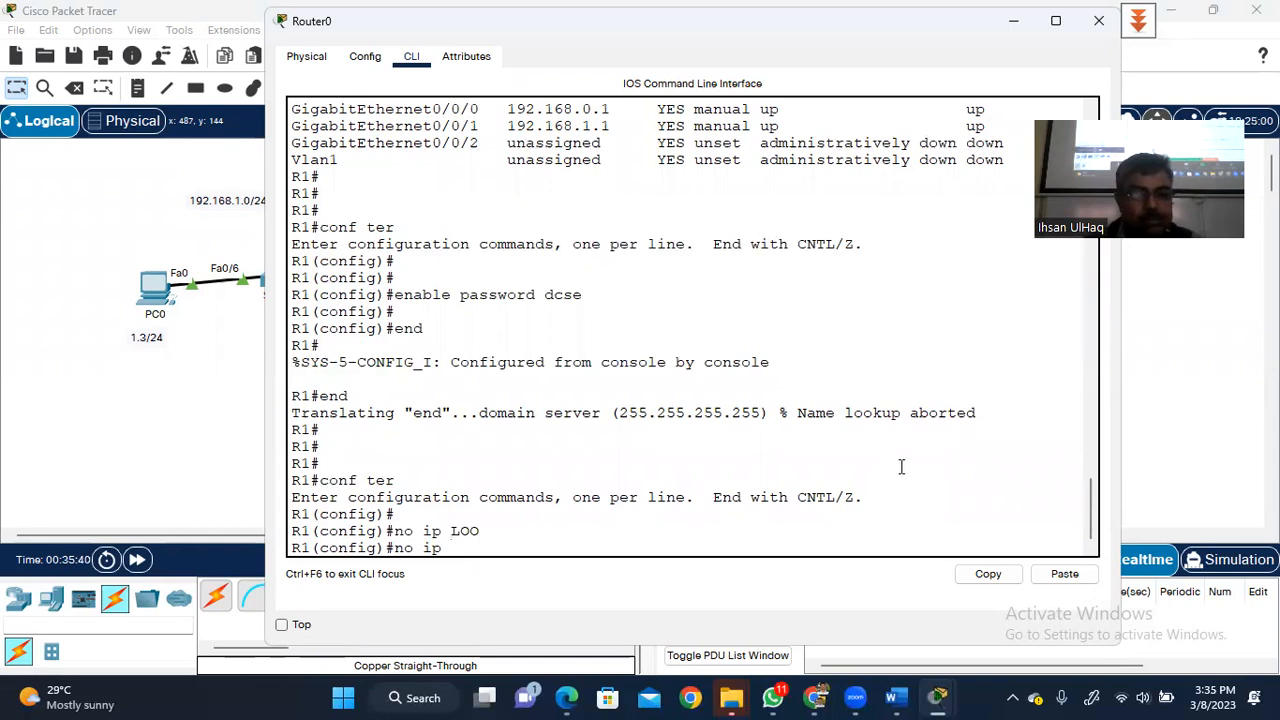
pyautogui.write('lookup')
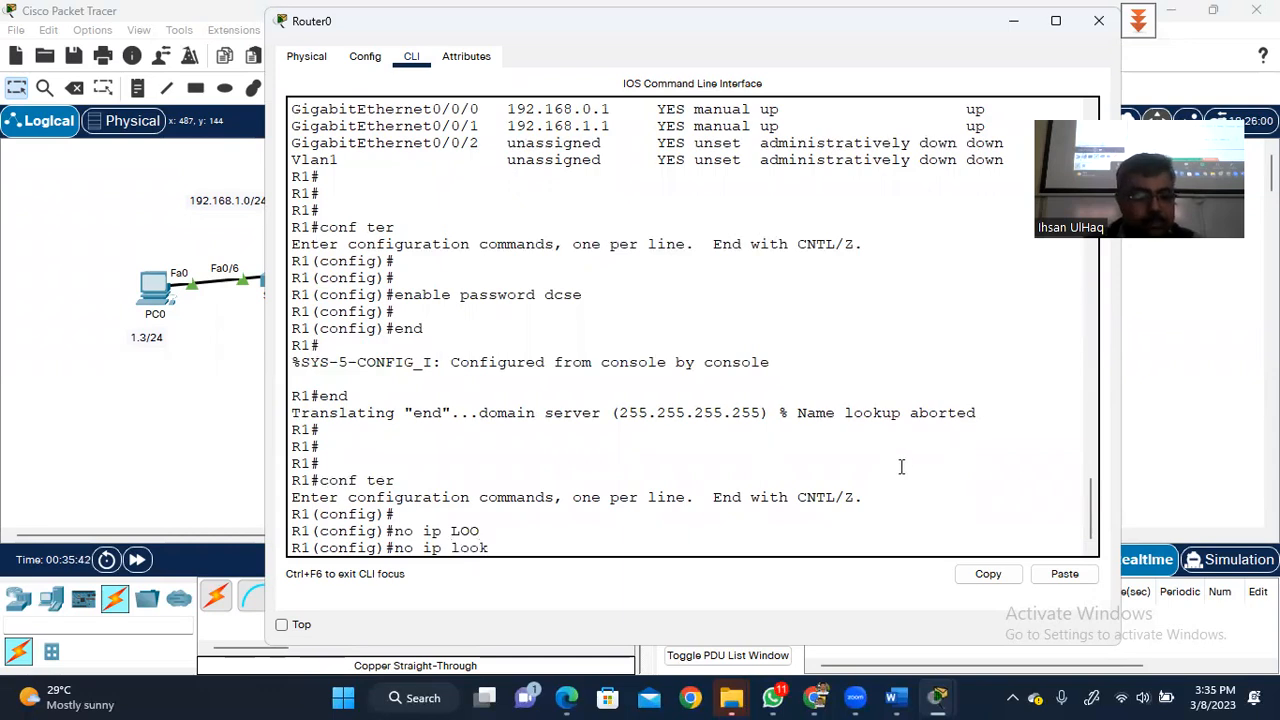
pyautogui.press('Tab')
pyautogui.write('up')
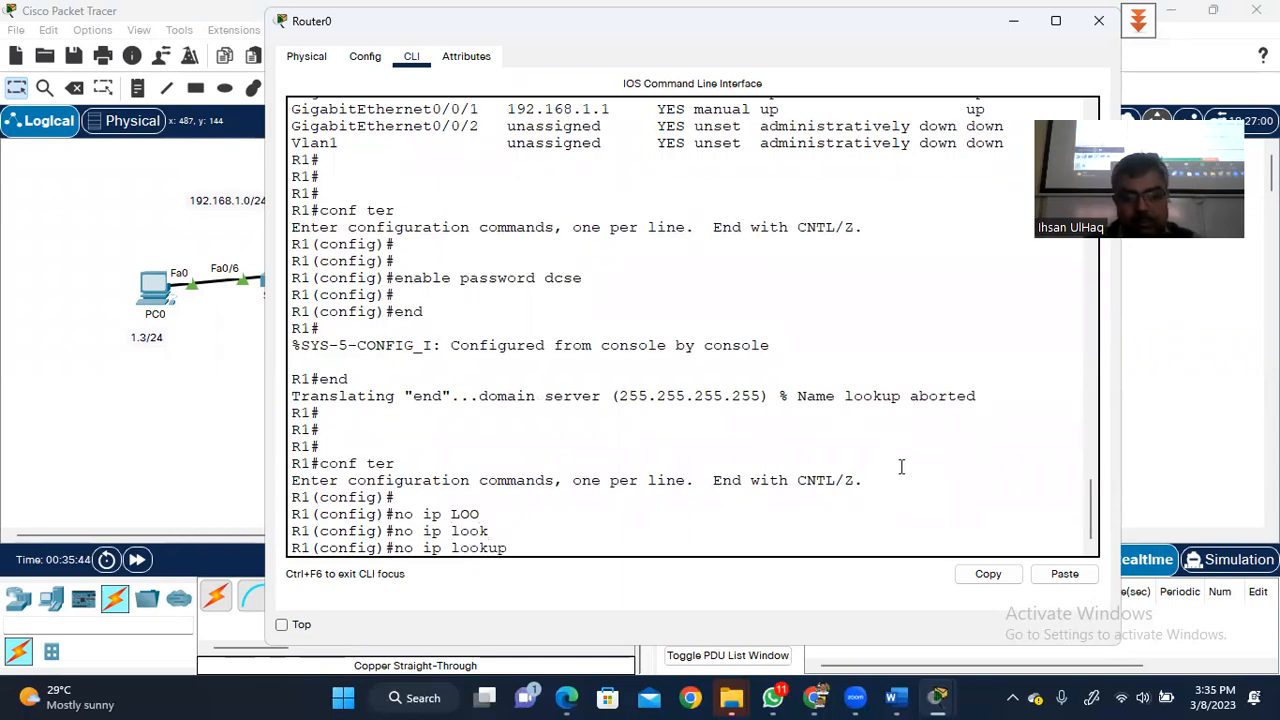
pyautogui.press('Return')
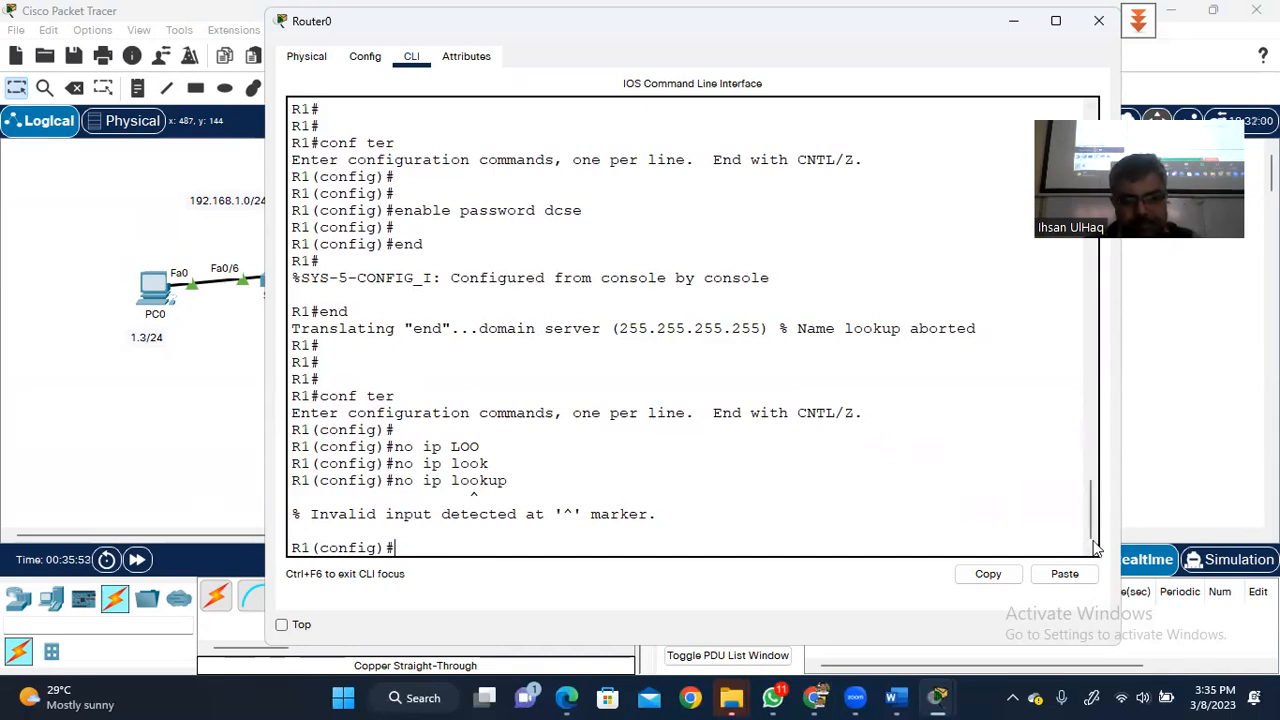
pyautogui.click(814, 697)
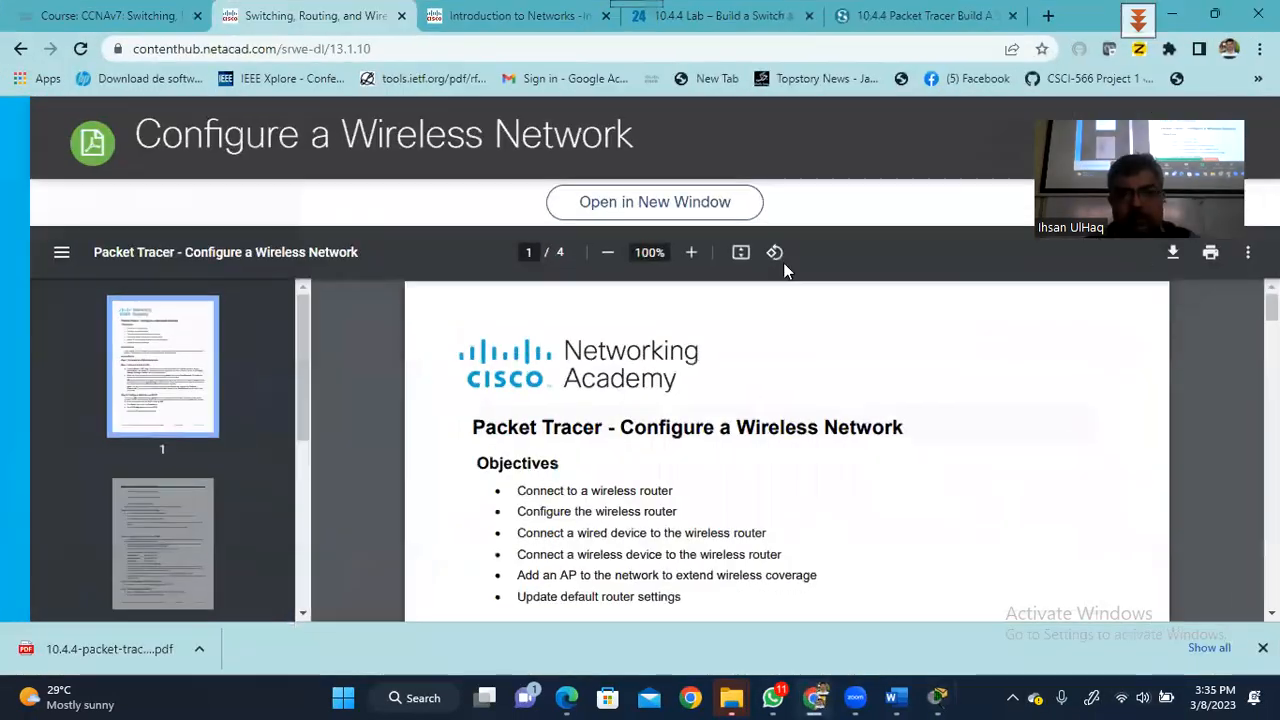
# - Search Google for 'no ip lookup' to find the no ip domain-lookup command
pyautogui.click(1048, 16)
pyautogui.write('n')
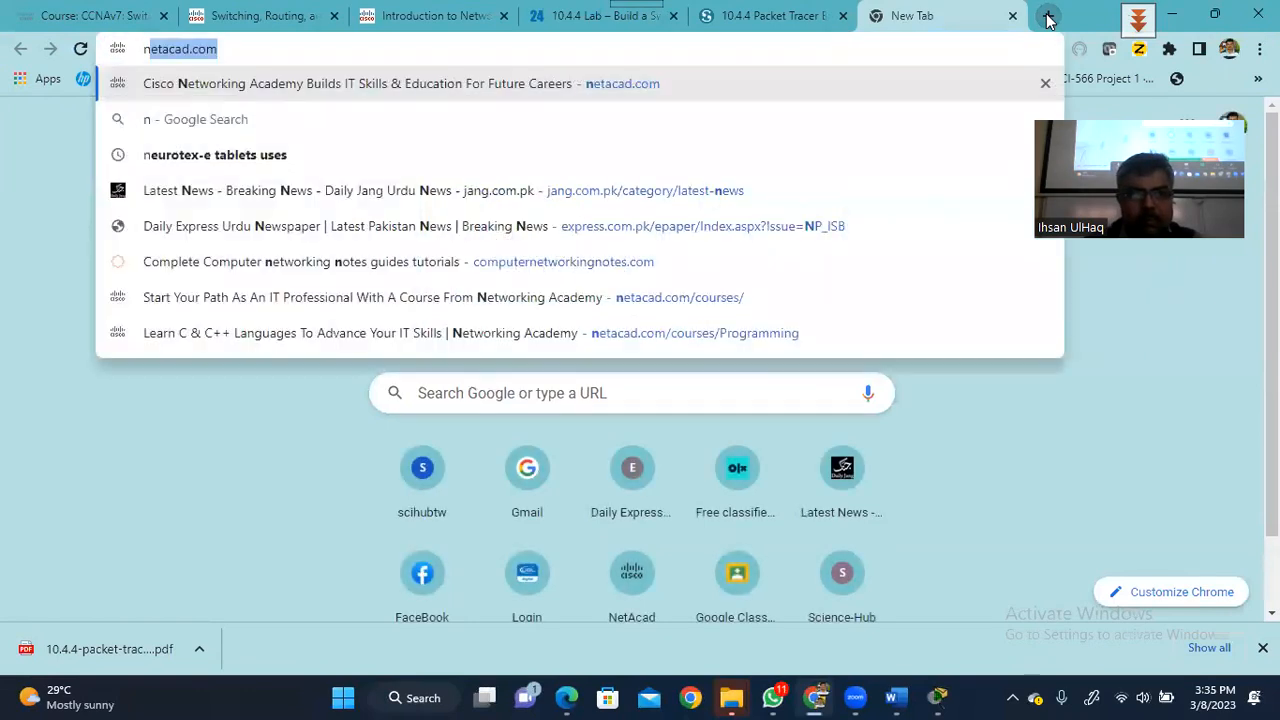
pyautogui.write('o ip l')
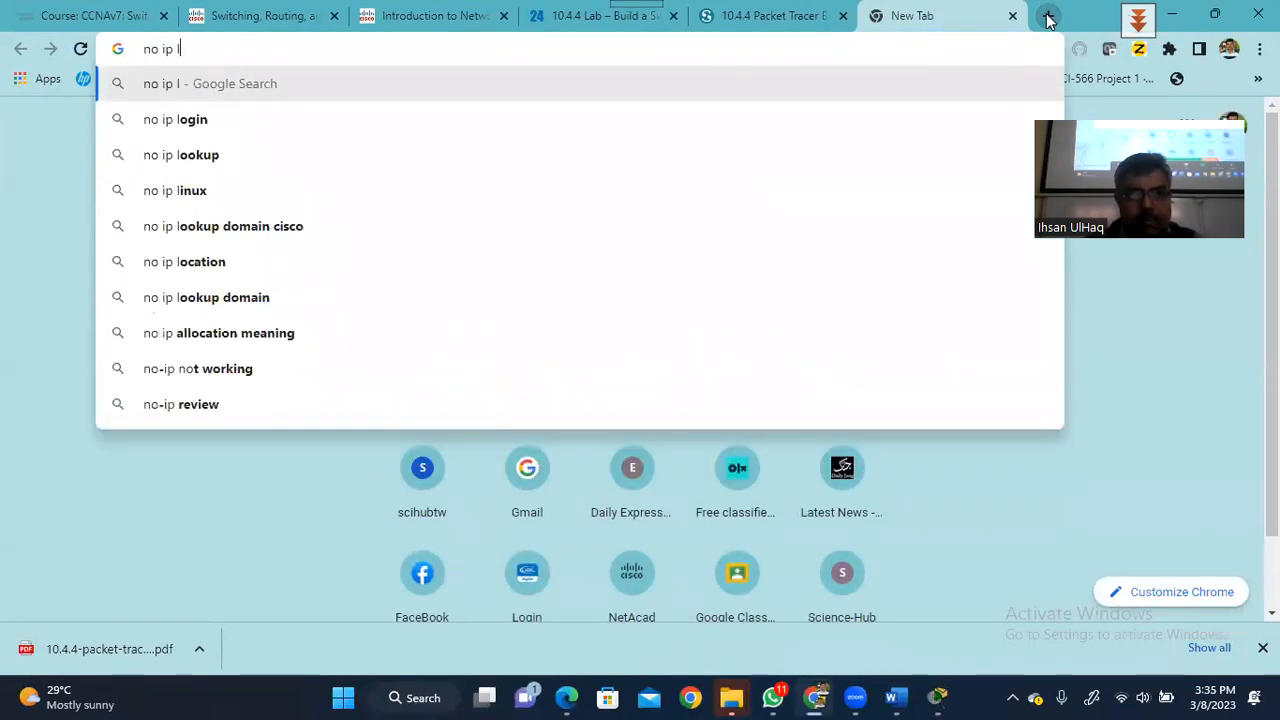
pyautogui.write('ook')
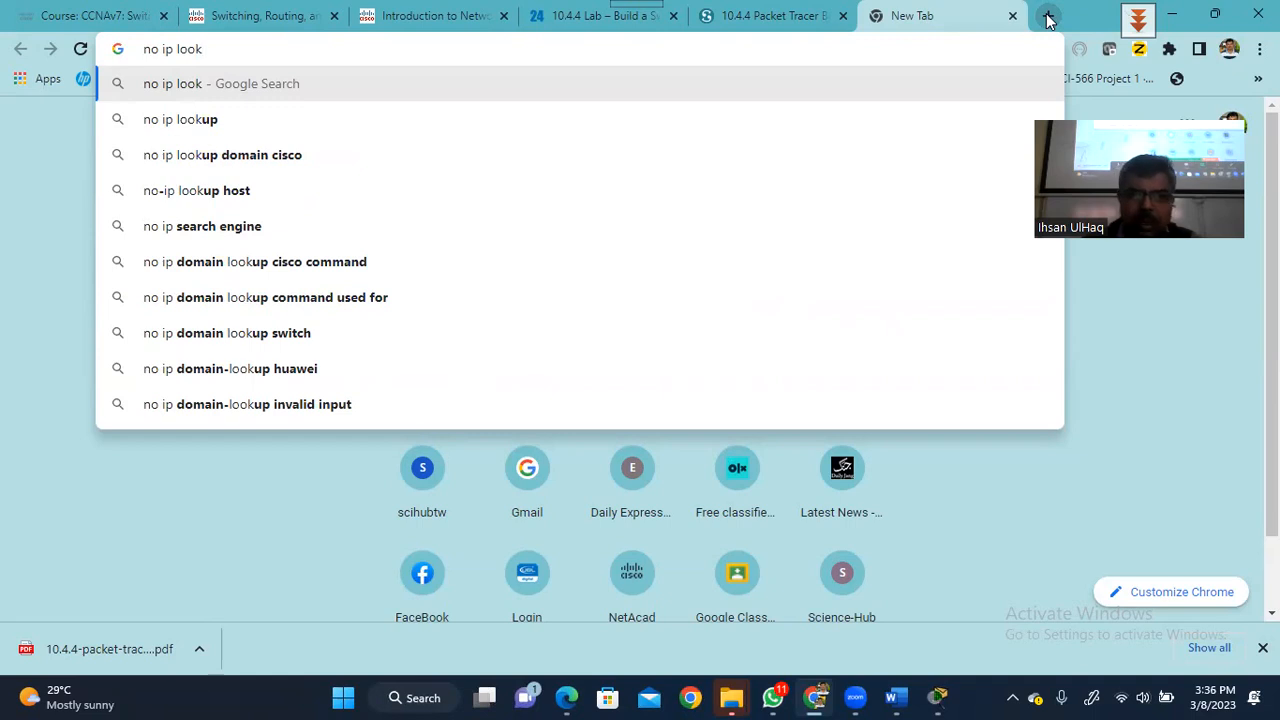
pyautogui.click(555, 122)
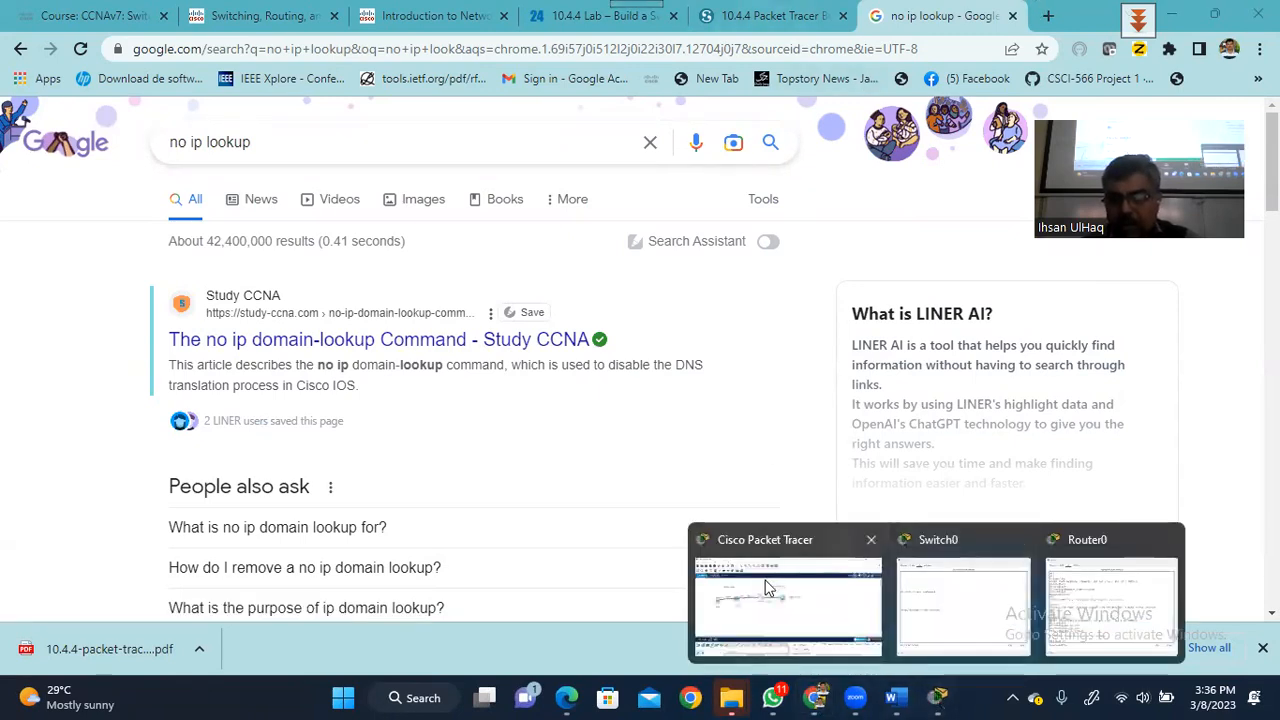
# - Run no ip domain-lookup in R1's global configuration mode
pyautogui.click(1097, 607)
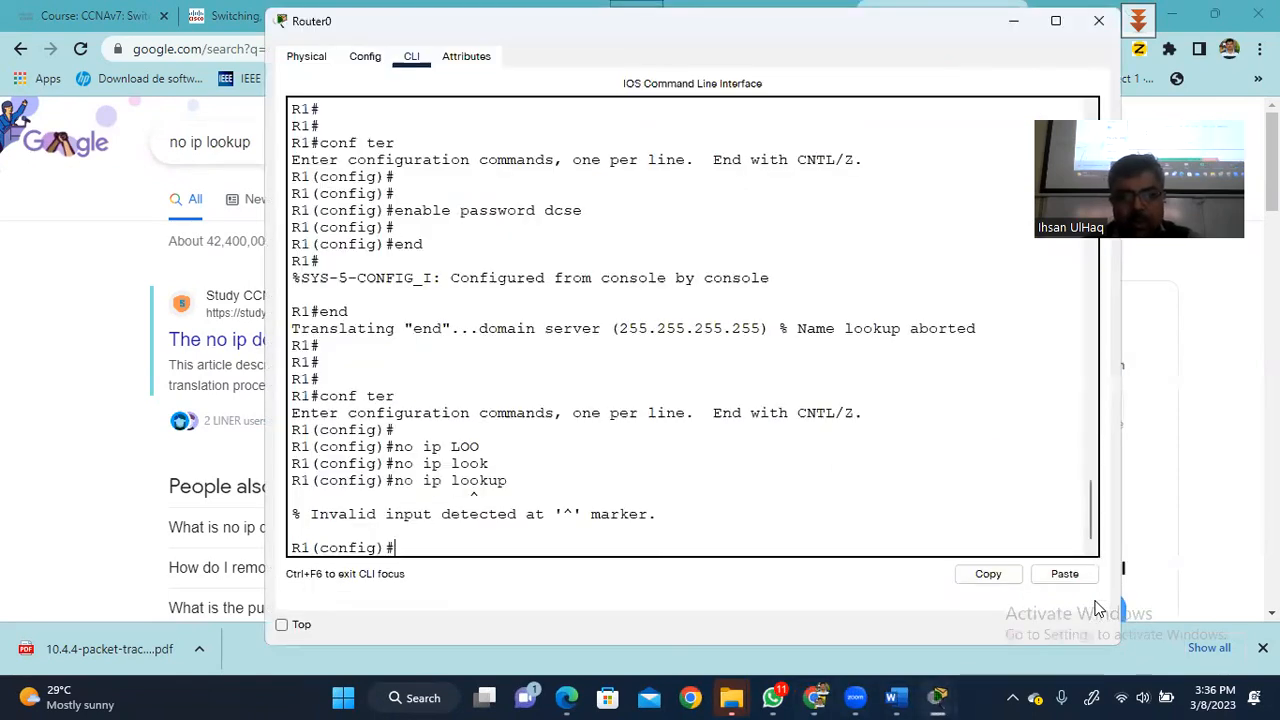
pyautogui.write('no ip doma')
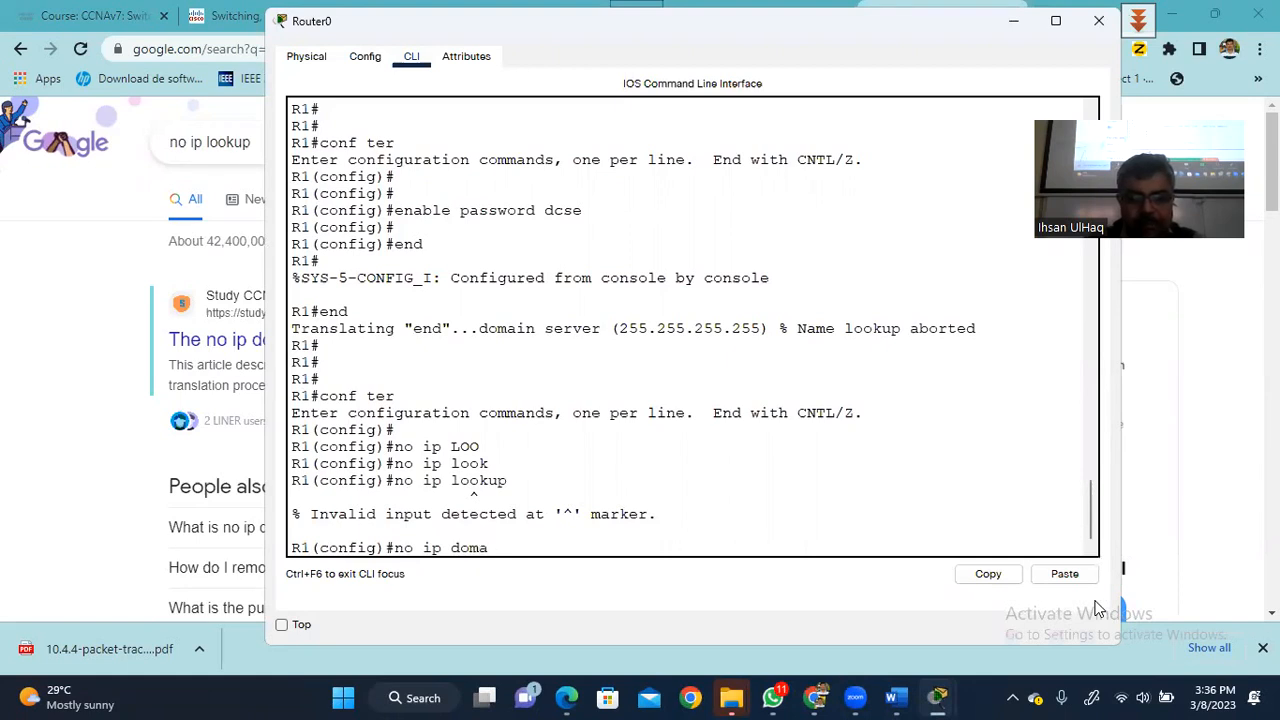
pyautogui.press('Tab')
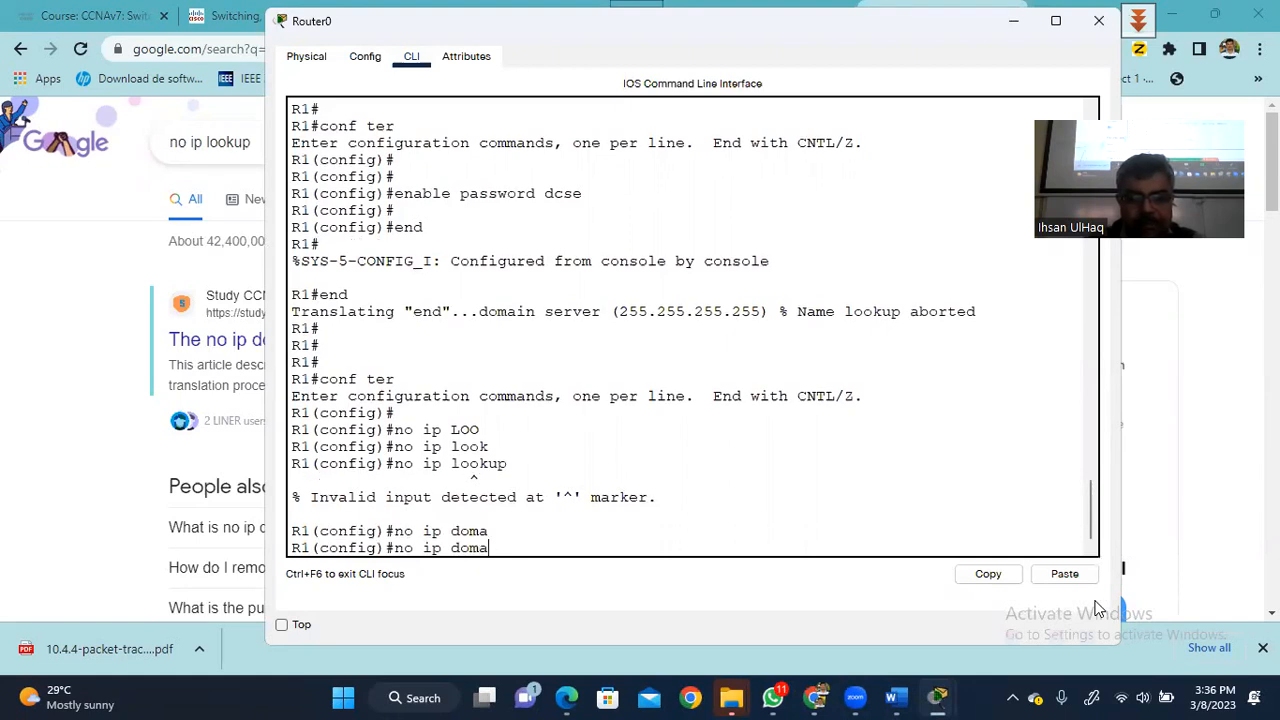
pyautogui.write('in-')
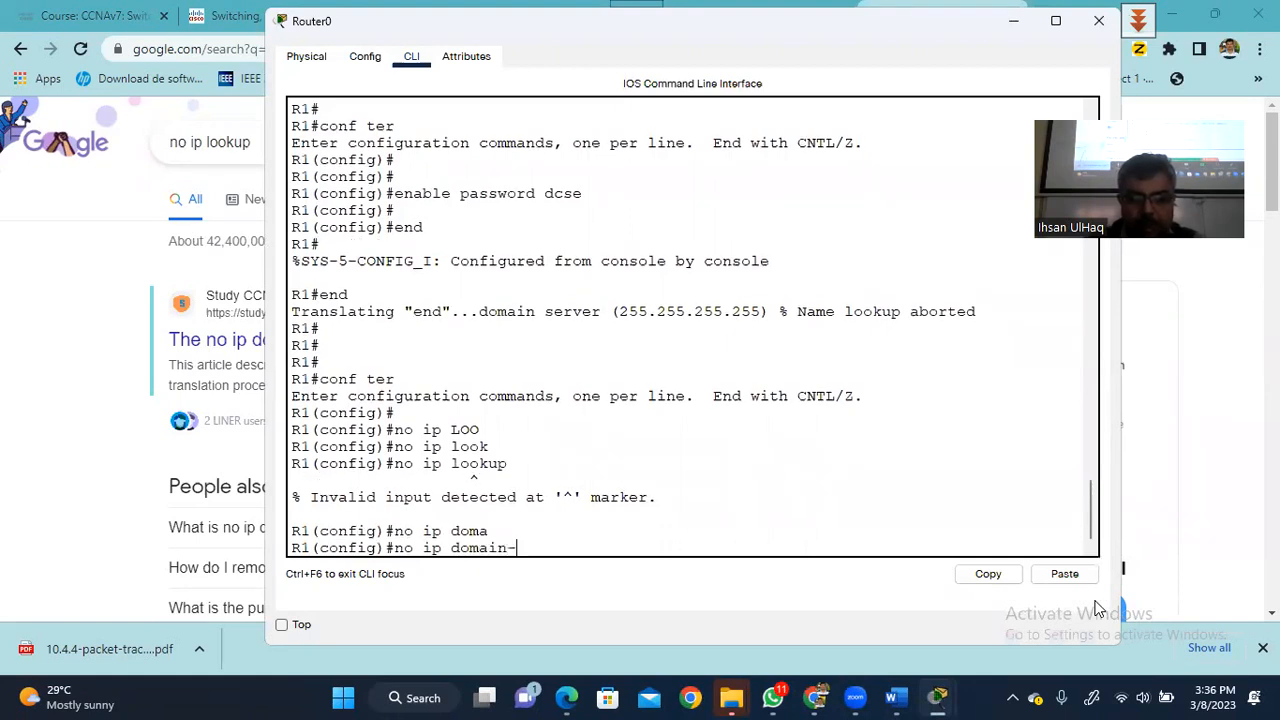
pyautogui.write('lookup')
pyautogui.press('Return')
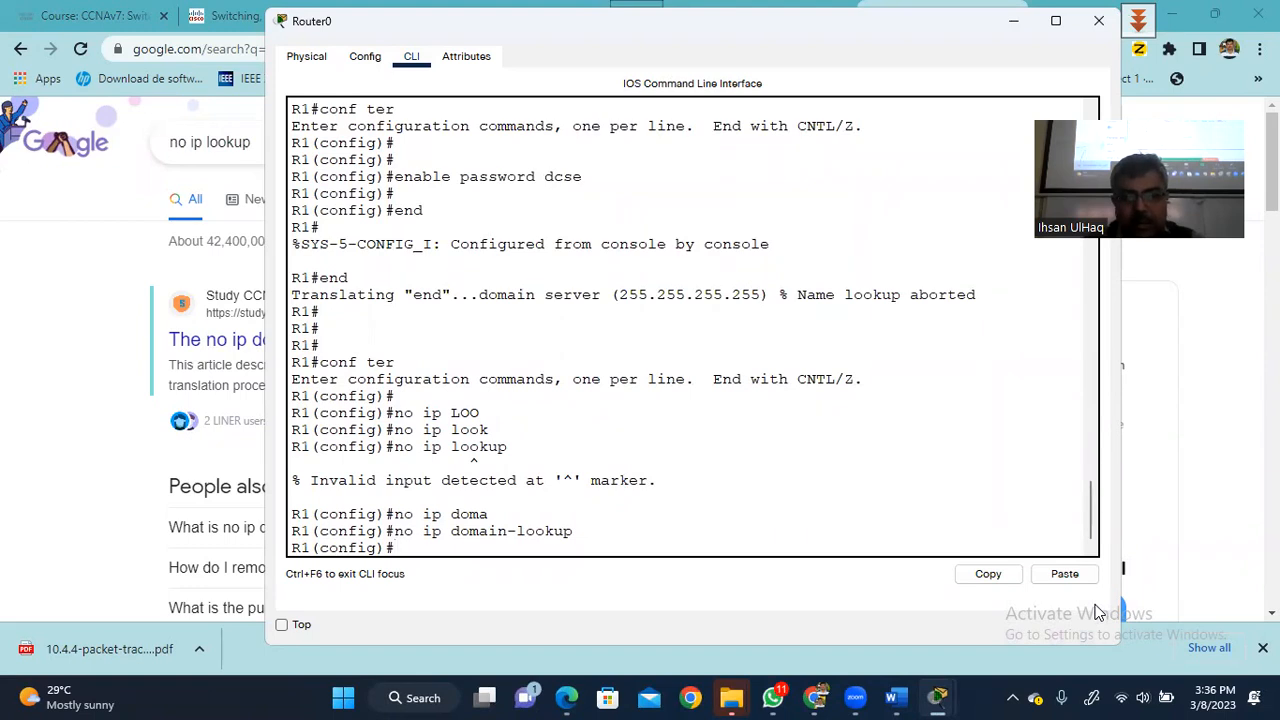
# - Leave configuration mode with end to return to the R1# prompt
pyautogui.write('end')
pyautogui.press('Return')
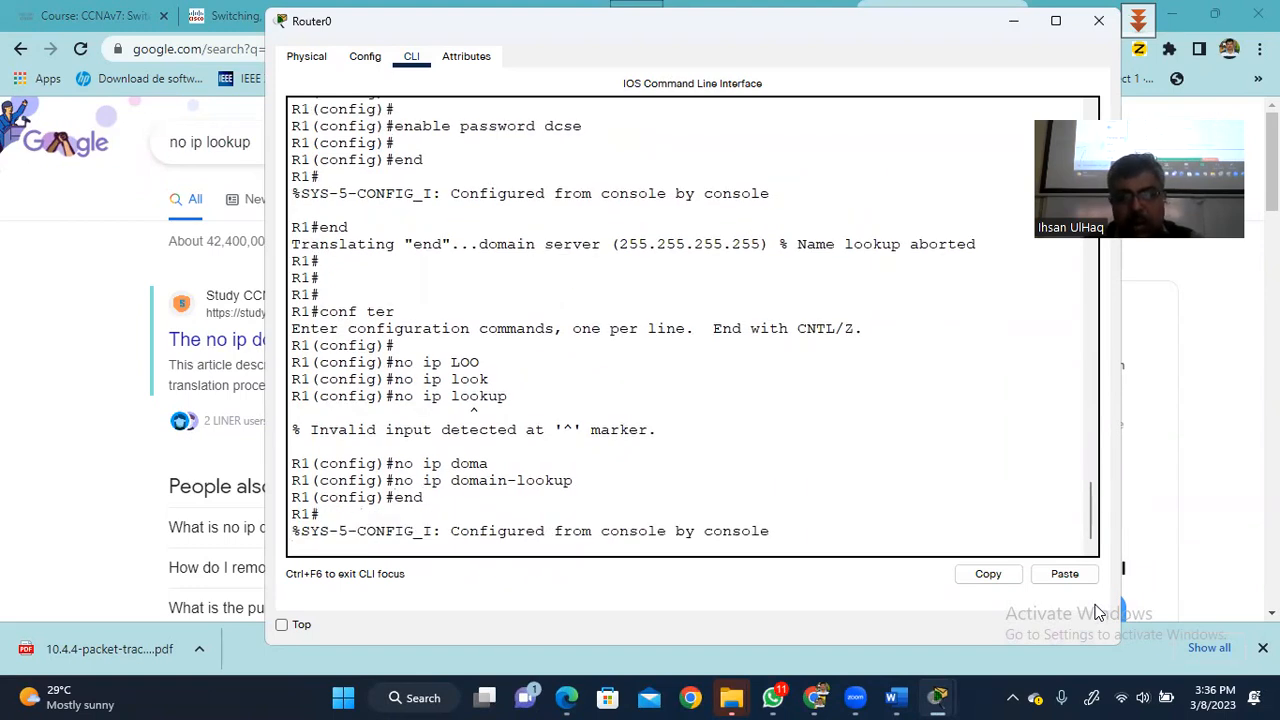
pyautogui.press('Return')
pyautogui.write('end')
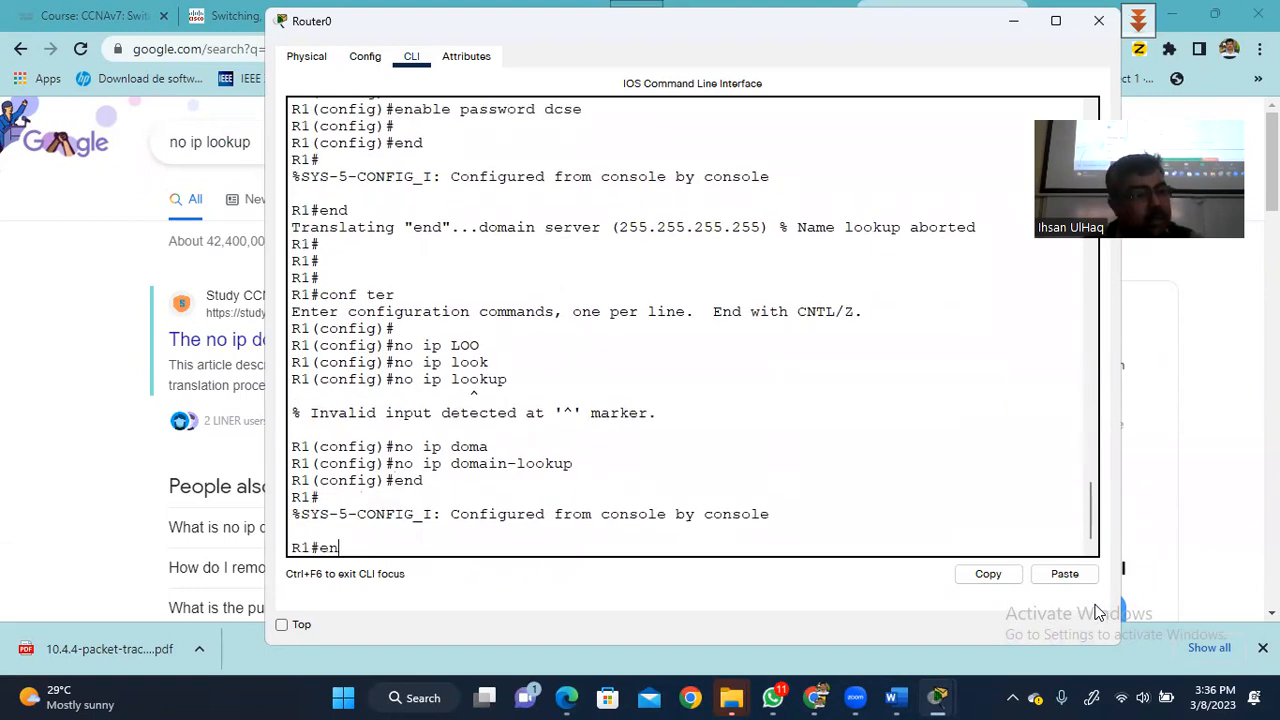
pyautogui.press('Return')
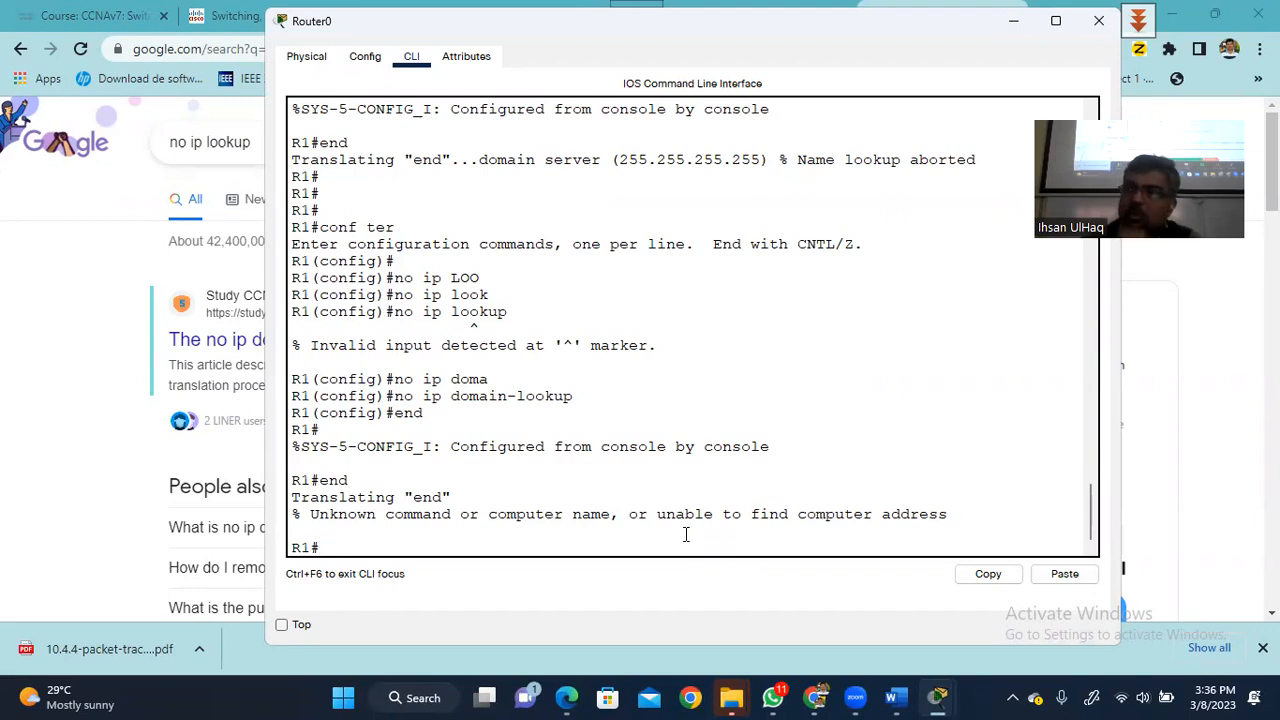
# - Return to R1# with end, then log out of the console with exit
pyautogui.write('end')
pyautogui.press('Return')
pyautogui.press('Return')
pyautogui.press('Return')
pyautogui.press('Return')
pyautogui.write('exit')
pyautogui.press('Return')
pyautogui.press('Return')
pyautogui.press('Return')
pyautogui.press('Return')
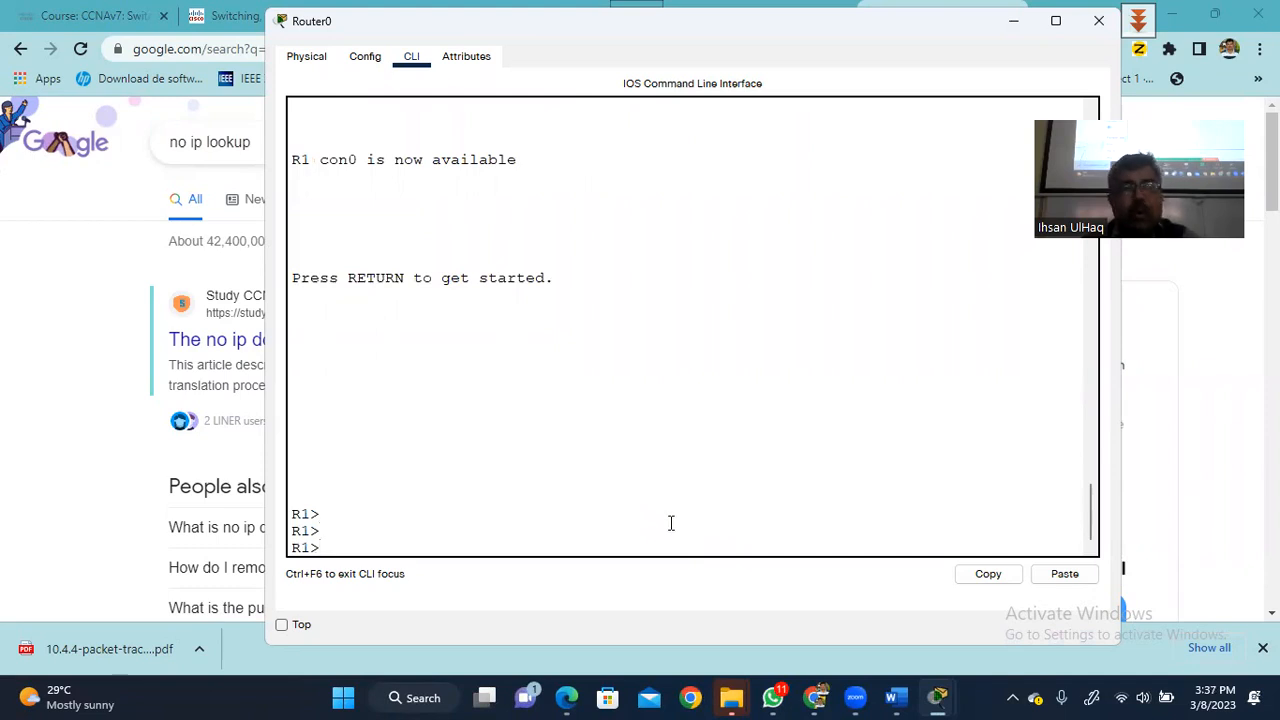
# - Run enable and enter the enable password to reach privileged mode
pyautogui.write('enable')
pyautogui.press('Return')
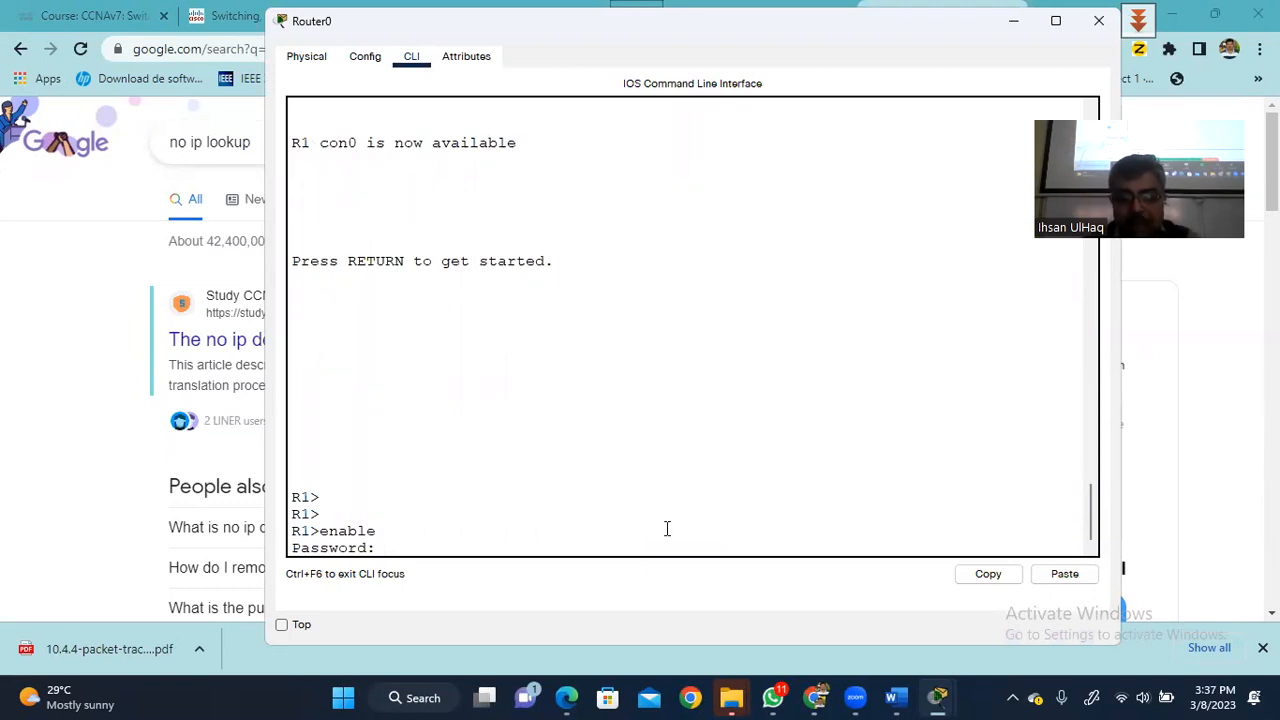
pyautogui.press('Return')
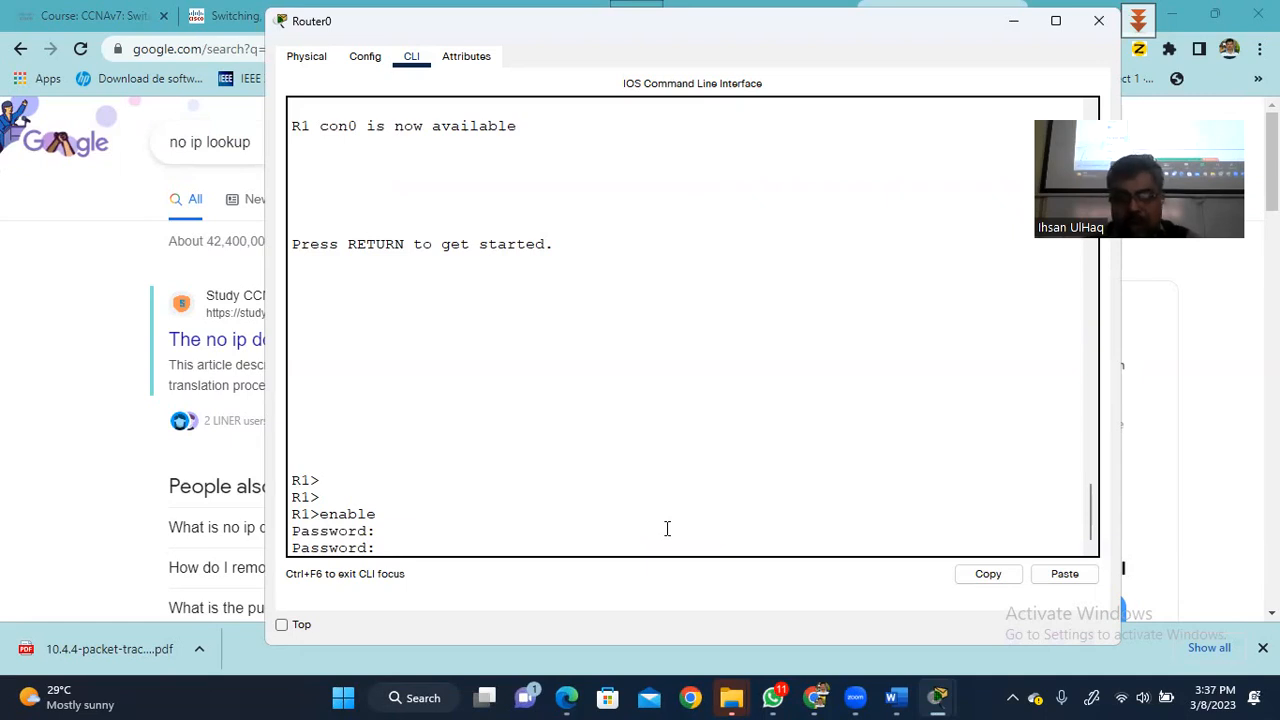
pyautogui.press('Return')
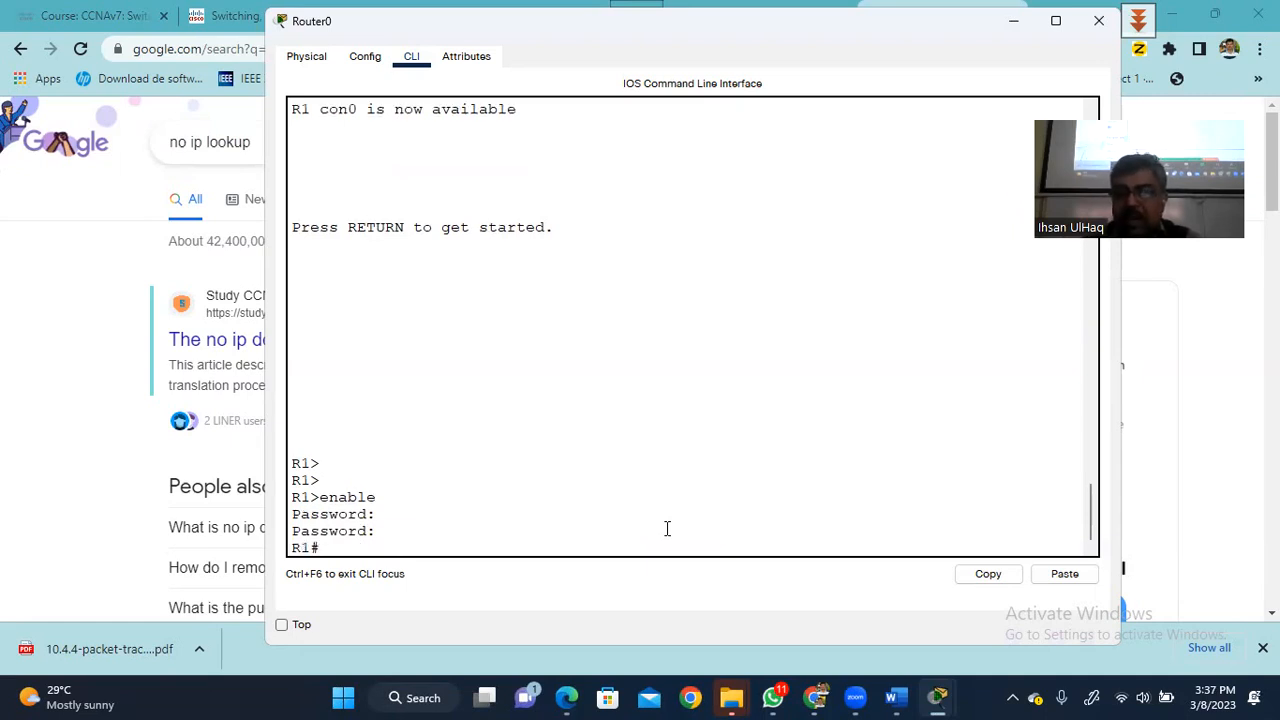
# - Display show running-config and page through it to see the stored enable password
pyautogui.write('show run')
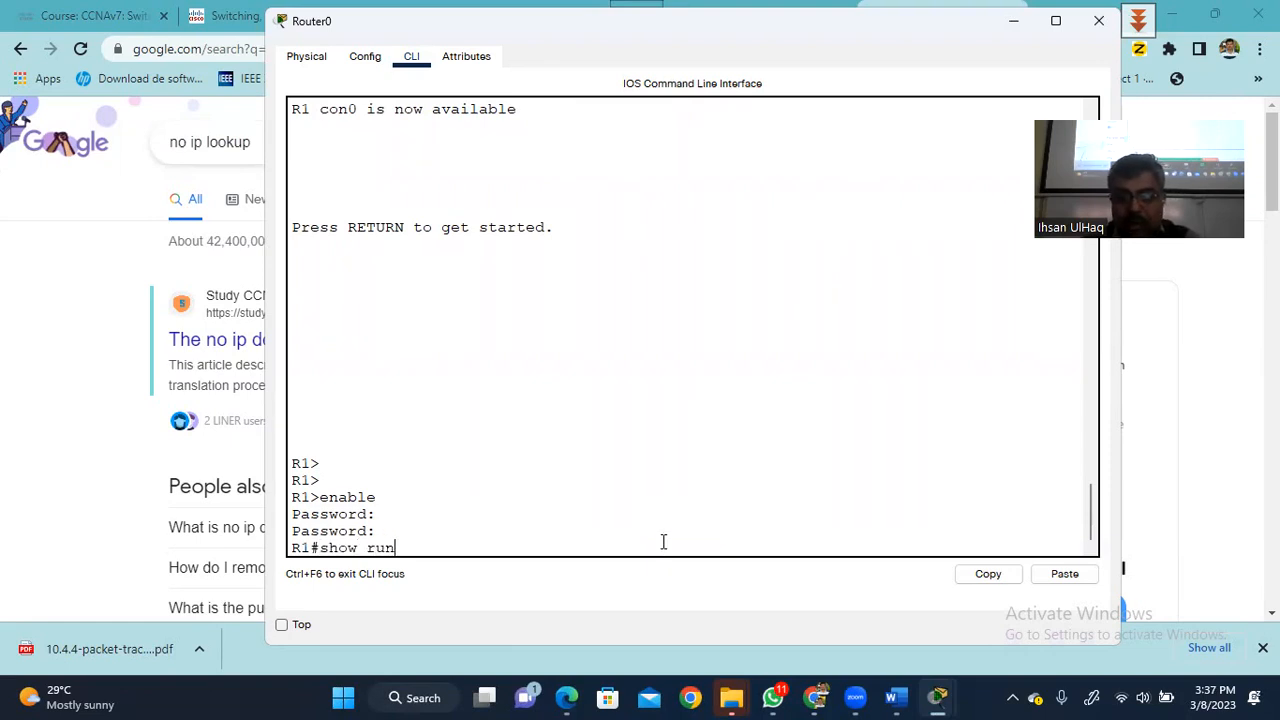
pyautogui.press('Tab')
pyautogui.press('Return')
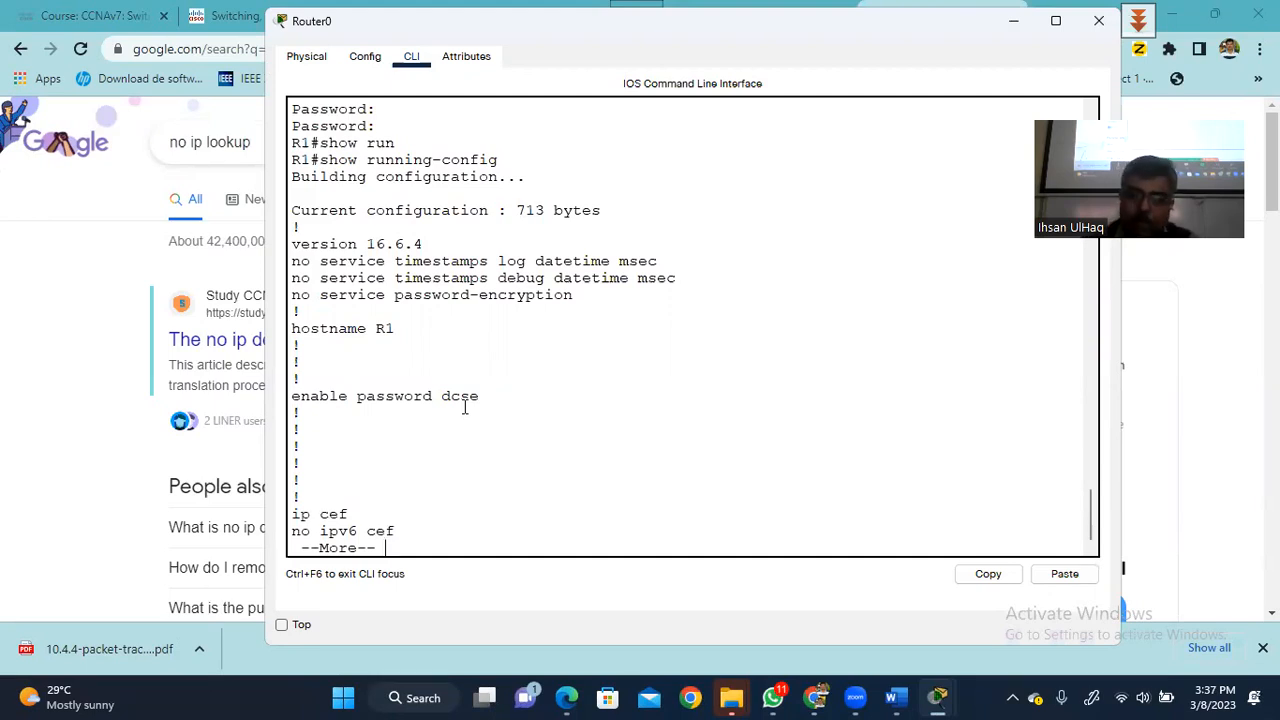
pyautogui.press('space')
pyautogui.press('space')
pyautogui.press('Return')
pyautogui.press('Return')
pyautogui.press('Return')
pyautogui.press('Return')
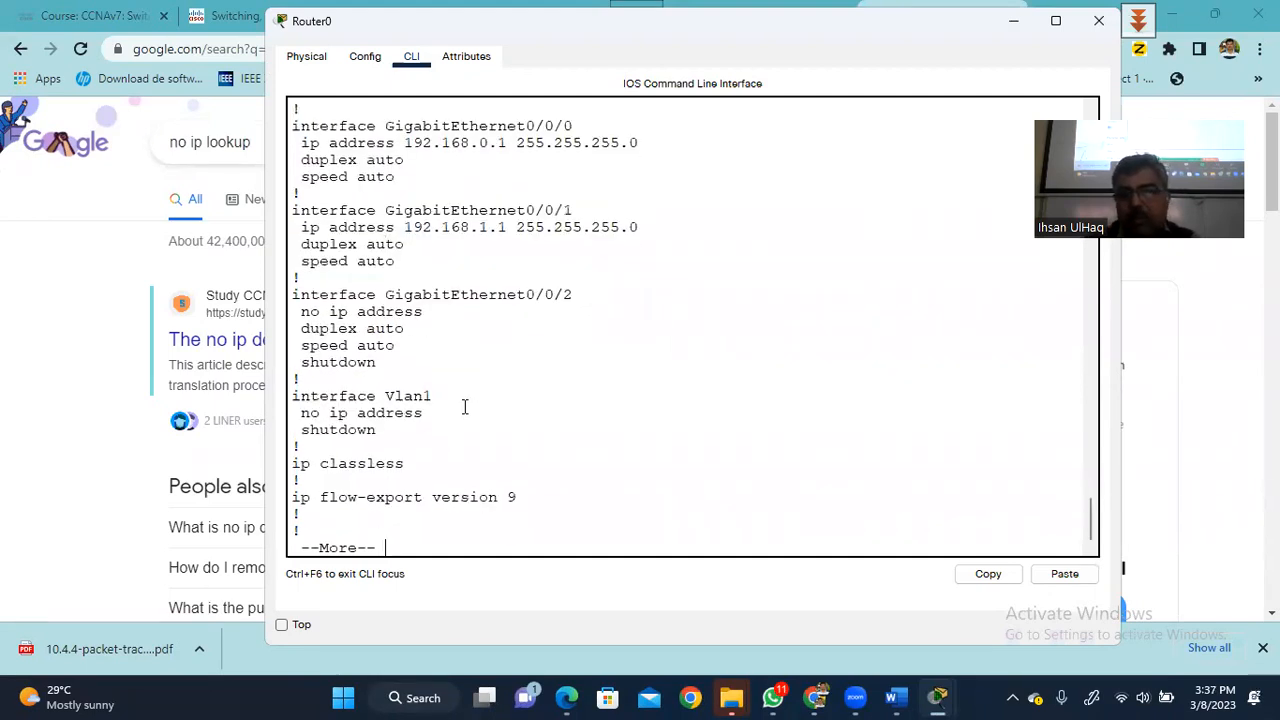
pyautogui.press('space')
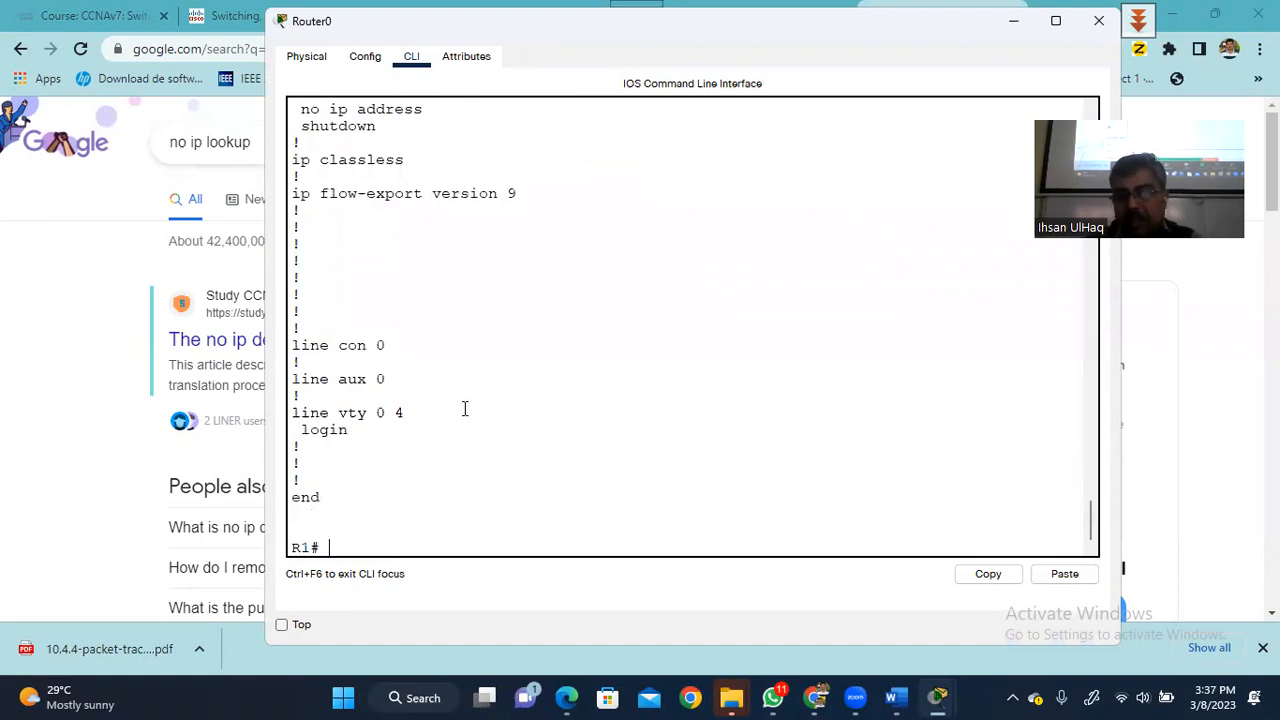
# - In global configuration mode, set an enable secret on R1
pyautogui.write('conf ter')
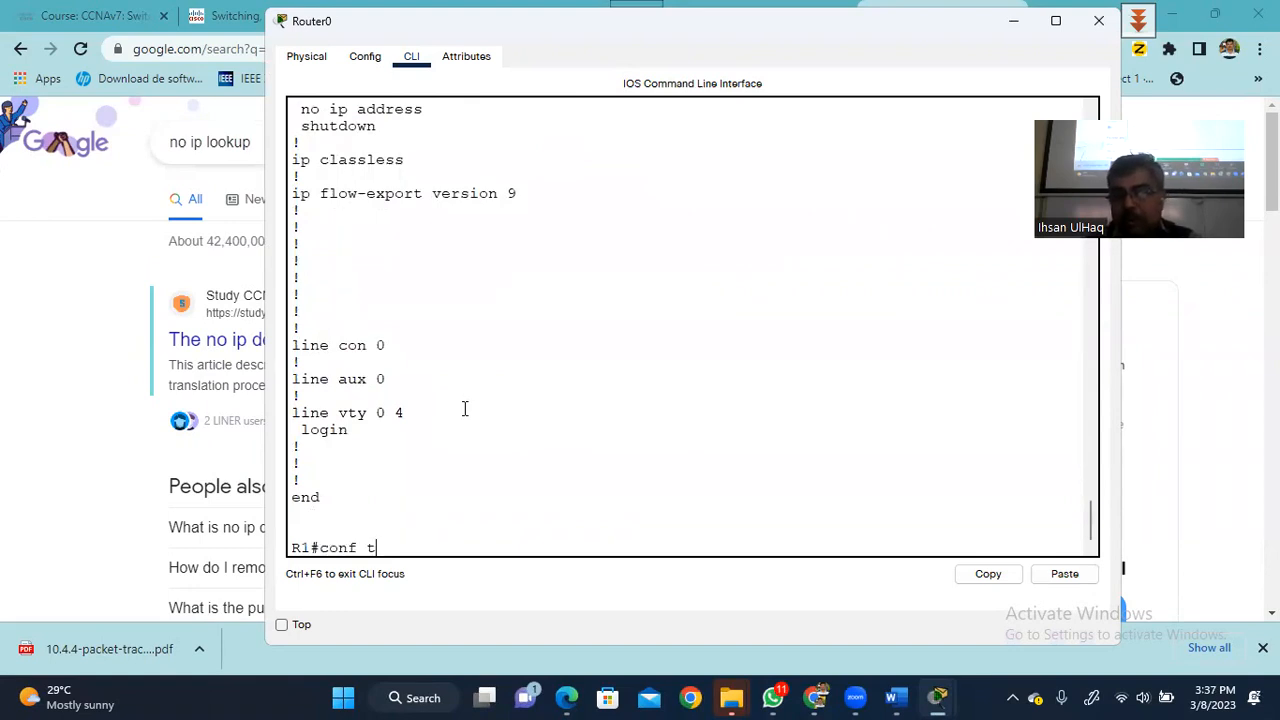
pyautogui.press('Return')
pyautogui.press('Return')
pyautogui.press('Return')
pyautogui.press('Return')
pyautogui.write('ena')
pyautogui.press('BackSpace')
pyautogui.press('BackSpace')
pyautogui.write('na')
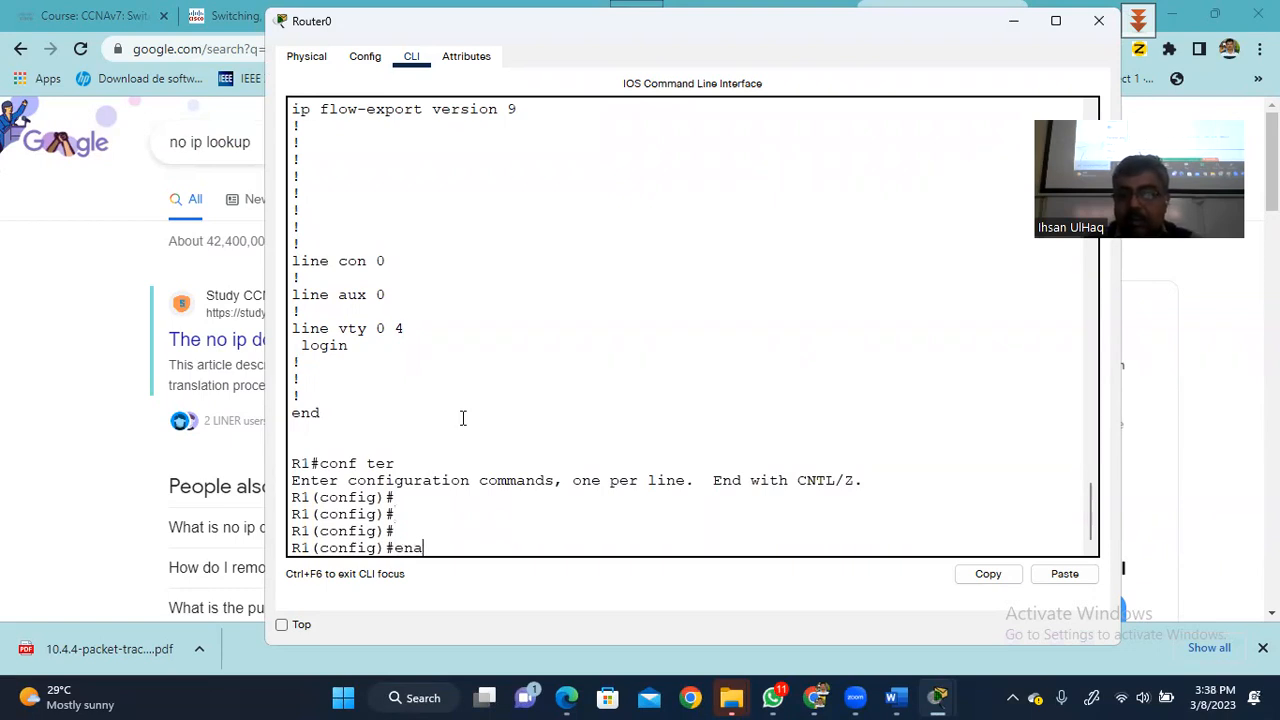
pyautogui.press('Tab')
pyautogui.write('secr')
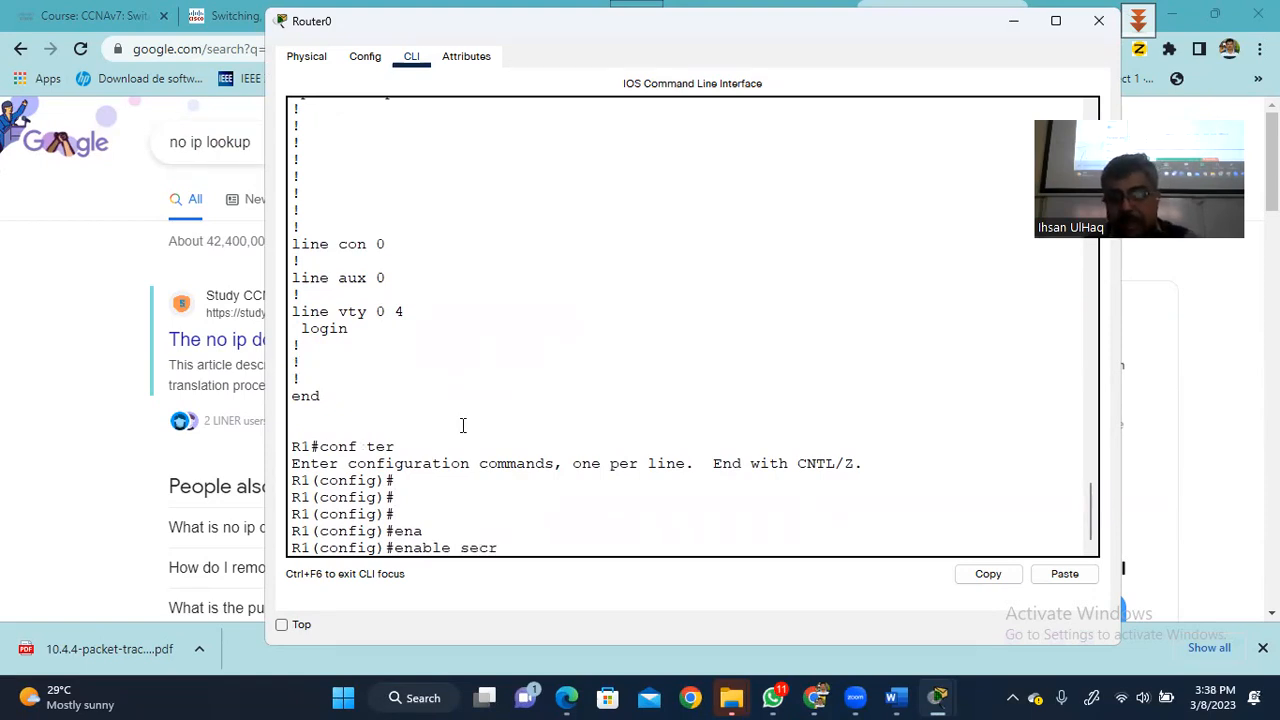
pyautogui.write('et cisco')
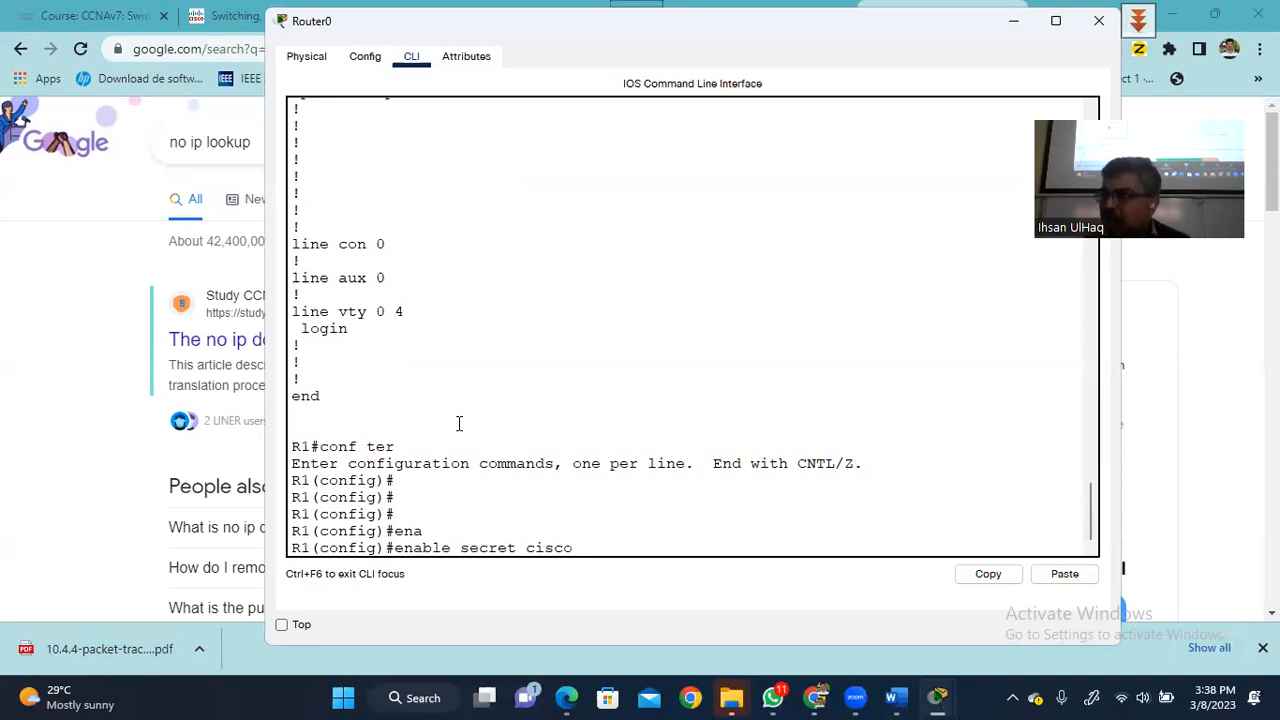
pyautogui.press('Return')
pyautogui.press('Return')
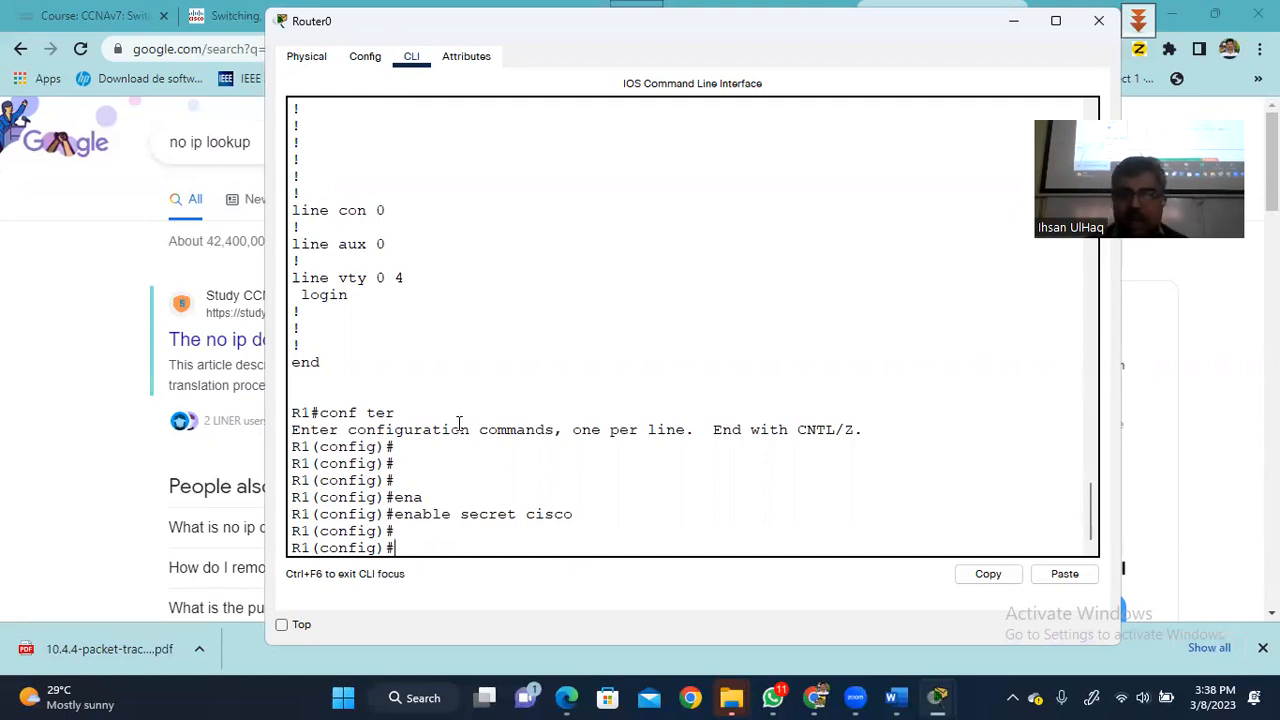
# - Leave configuration mode with end and log out to a fresh R1> session
pyautogui.write('end')
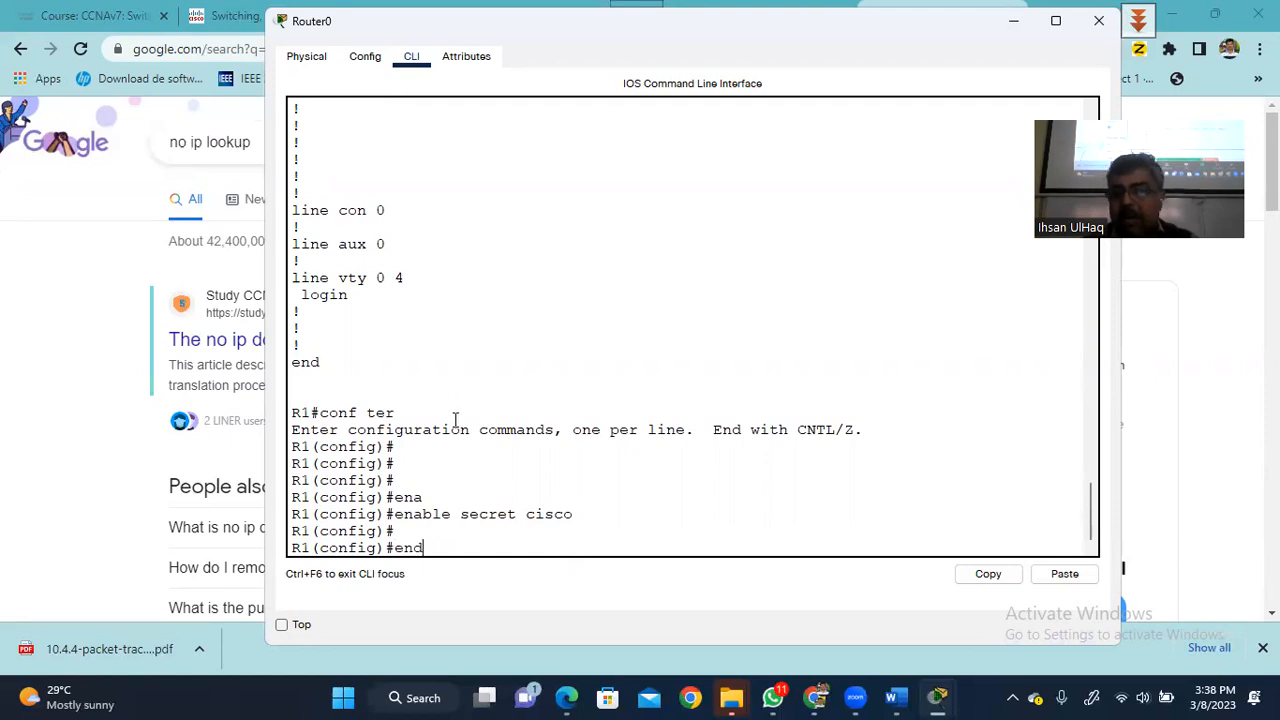
pyautogui.press('Return')
pyautogui.press('Return')
pyautogui.write('exit')
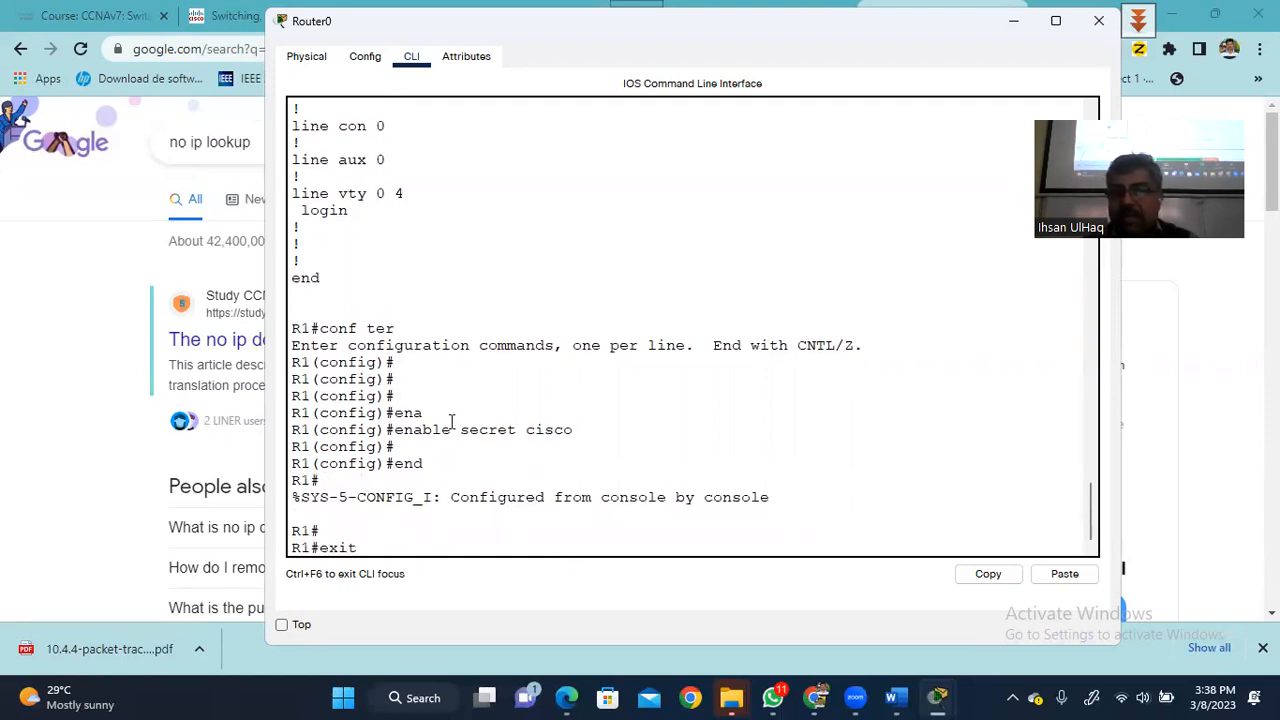
pyautogui.press('Return')
pyautogui.press('Return')
pyautogui.press('Return')
# - Run enable and enter the enable secret to reach R1#
pyautogui.write('e')
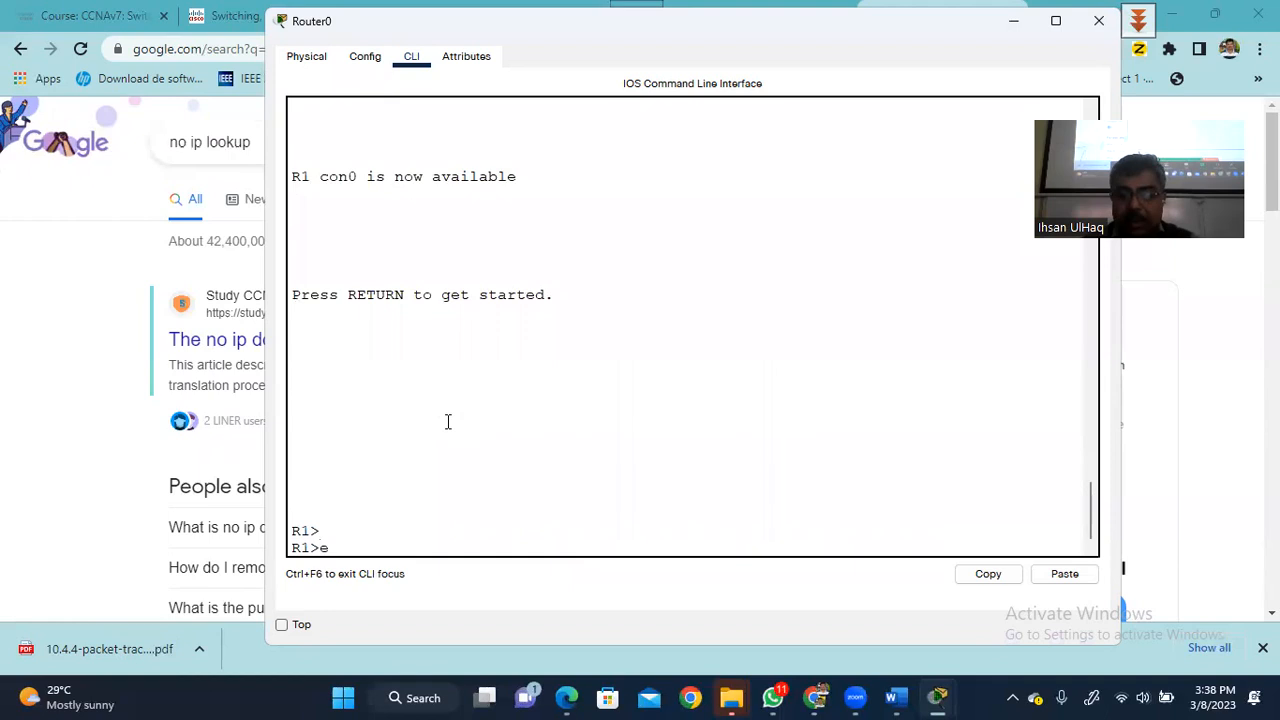
pyautogui.write('nable')
pyautogui.press('Return')
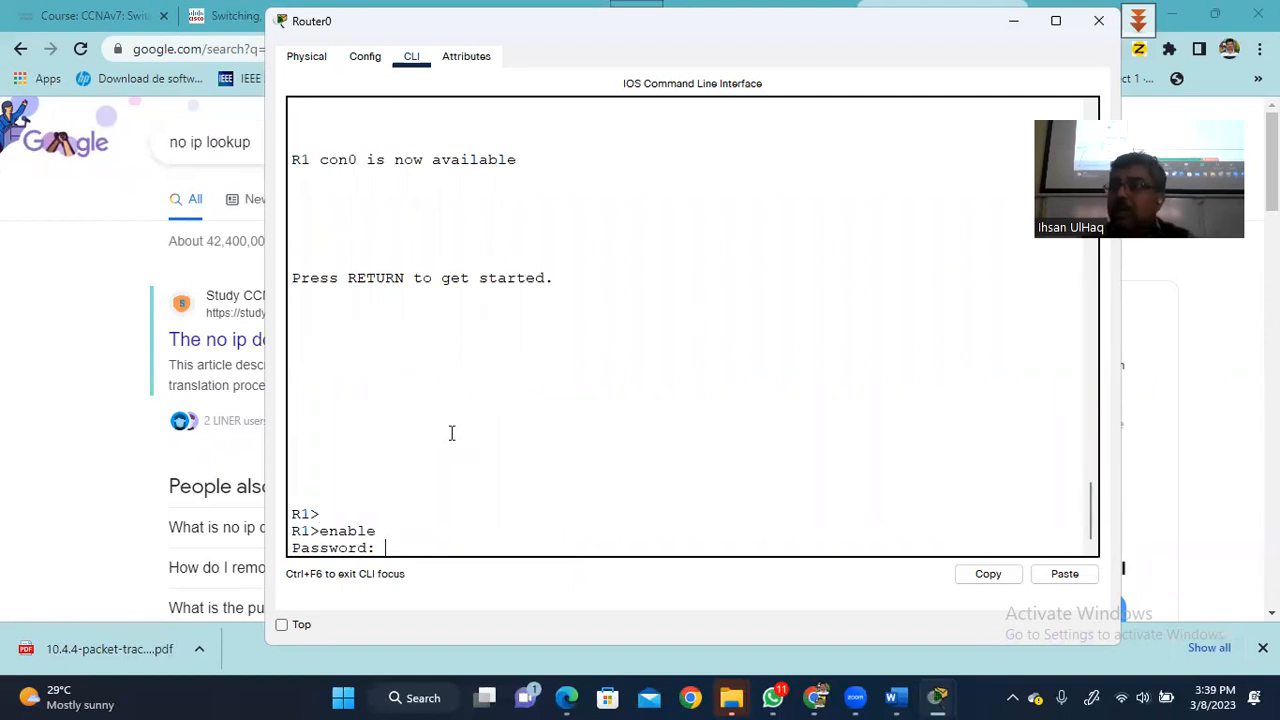
pyautogui.press('Return')
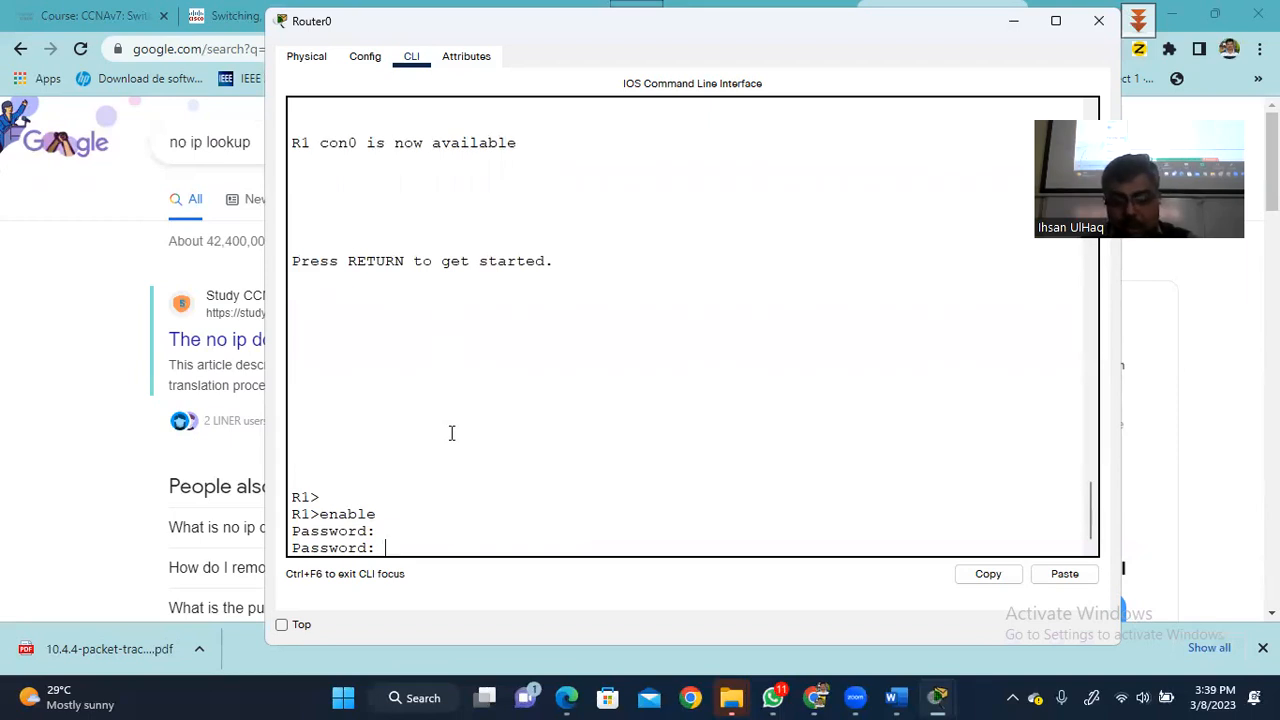
pyautogui.press('Return')
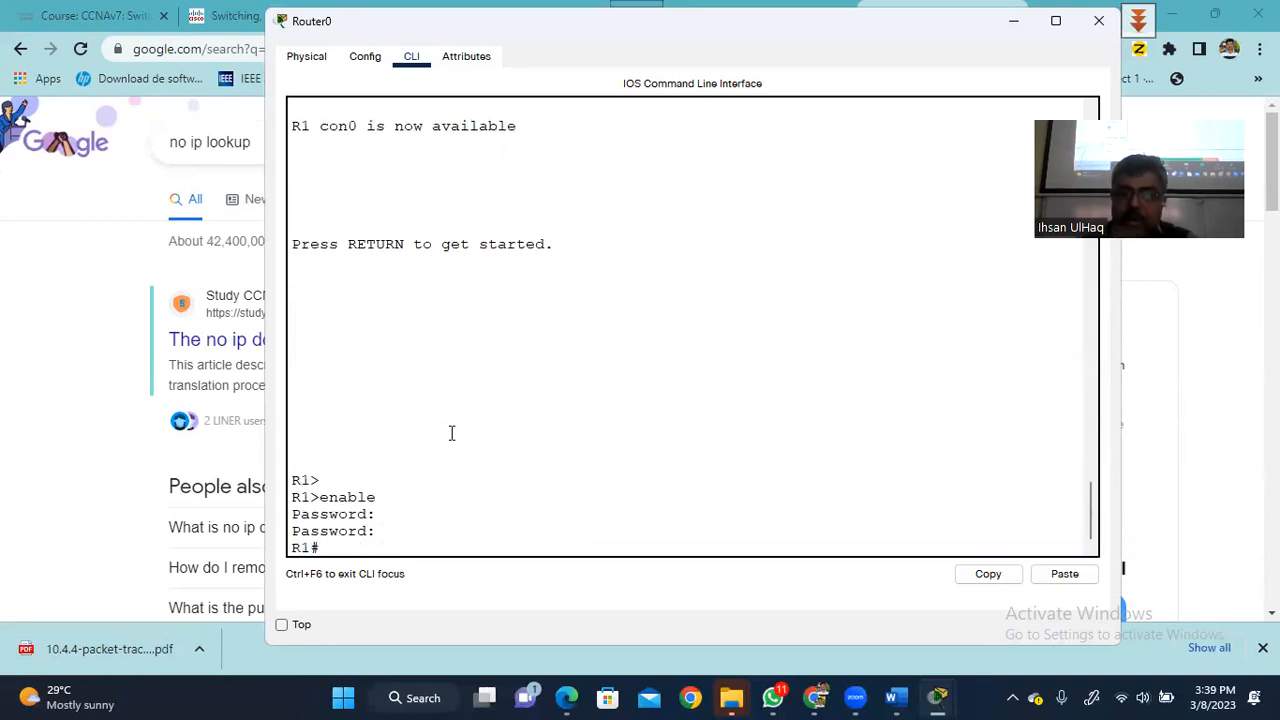
# - Show running-config and page to the end, checking the enable secret and enable password lines
pyautogui.write('show run')
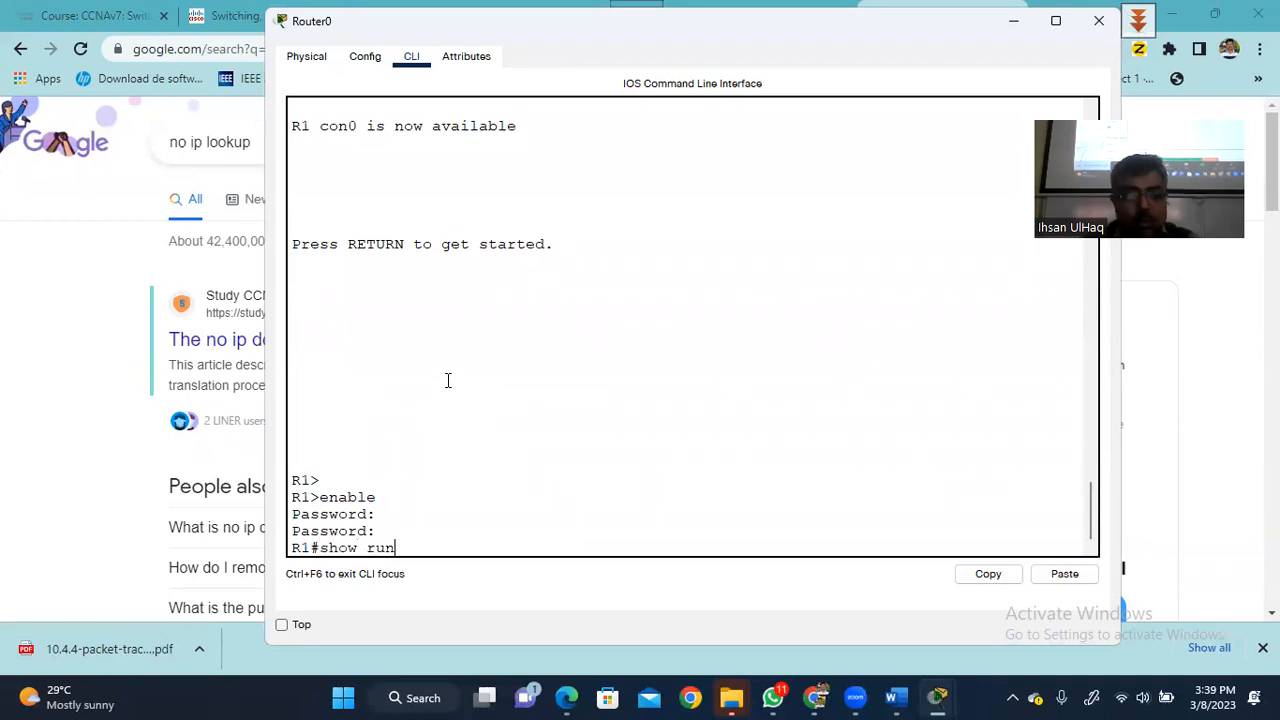
pyautogui.press('Tab')
pyautogui.press('Return')
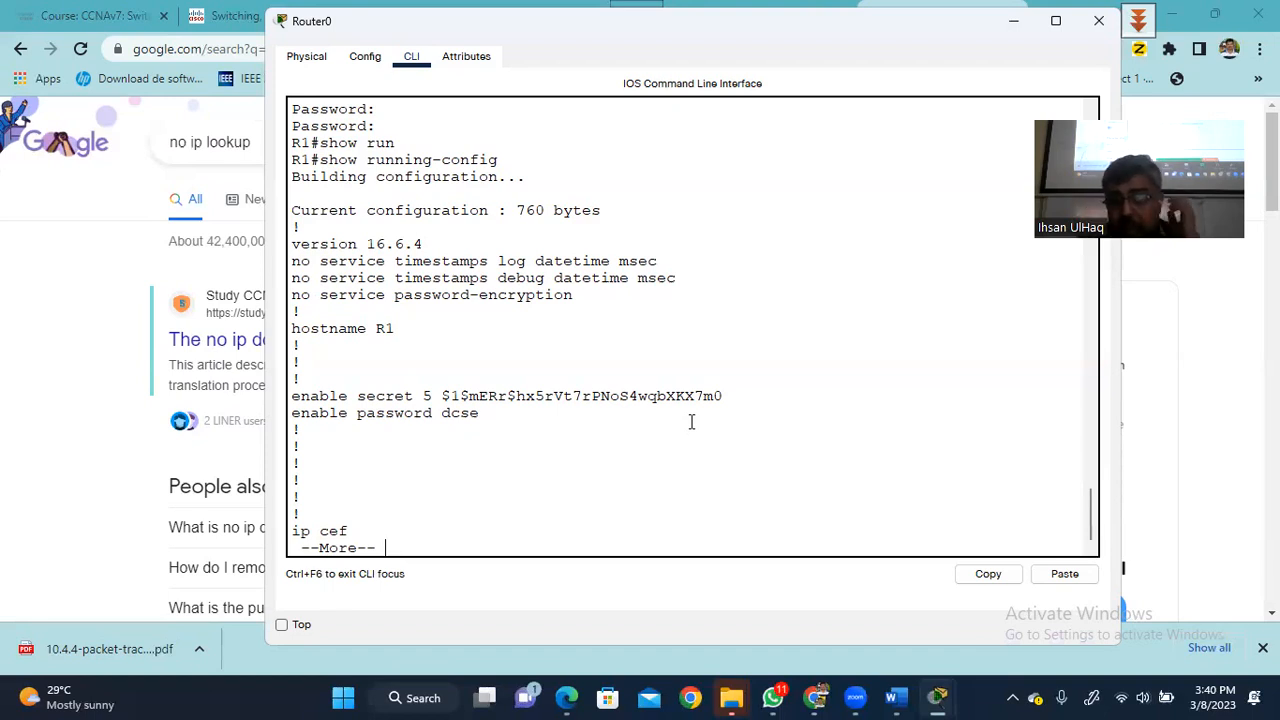
pyautogui.press('space')
pyautogui.press('space')
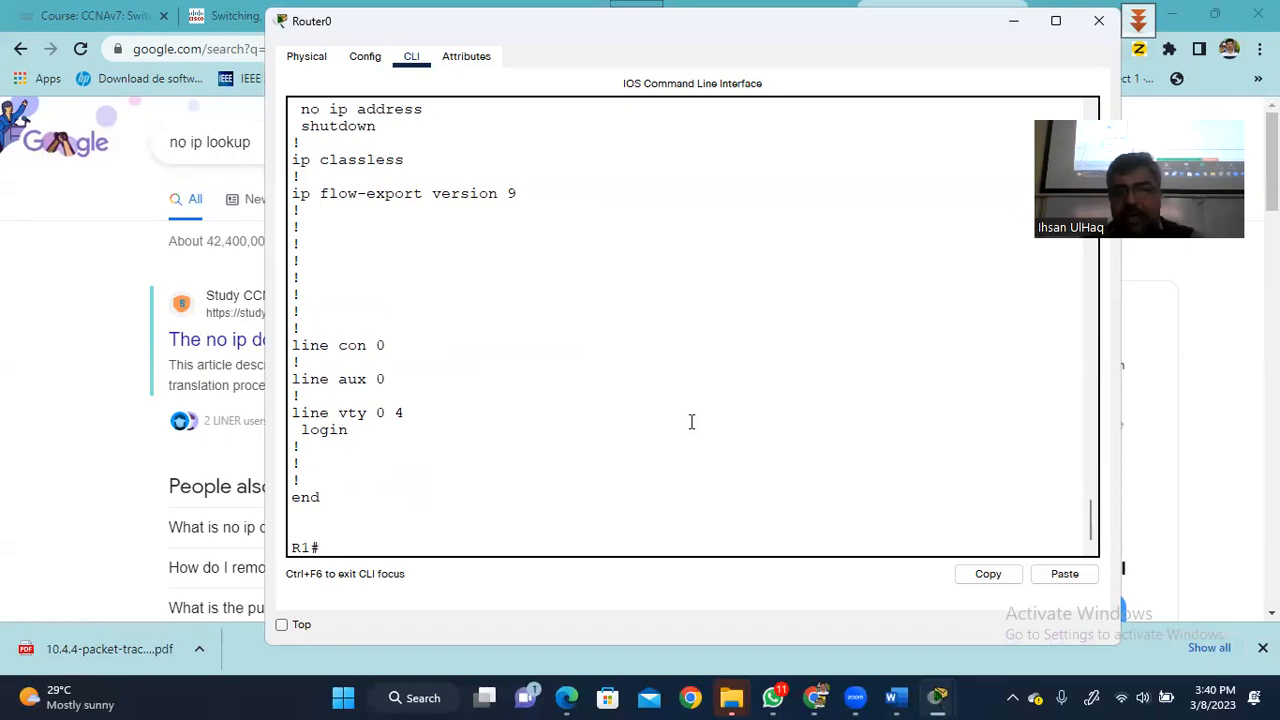
# - Enter global configuration mode with conf ter
pyautogui.write('con')
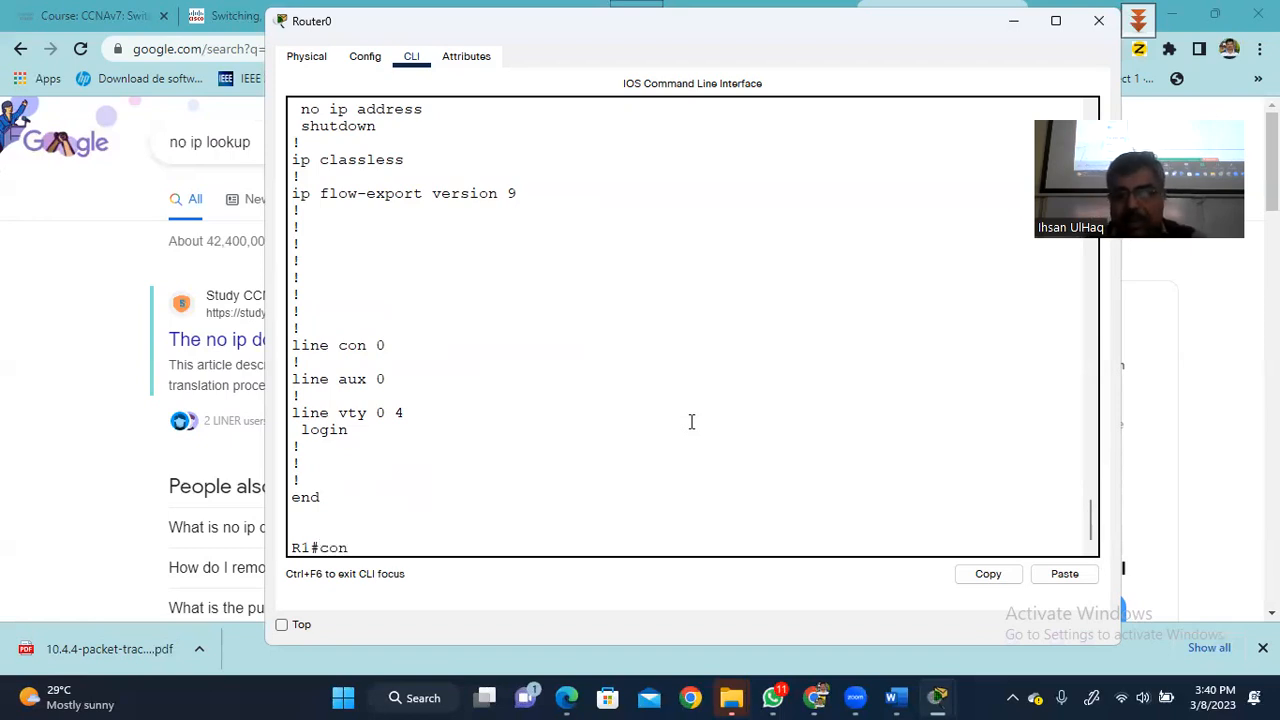
pyautogui.write('sole')
pyautogui.press('BackSpace')
pyautogui.press('BackSpace')
pyautogui.press('BackSpace')
pyautogui.press('BackSpace')
pyautogui.press('BackSpace')
pyautogui.press('BackSpace')
pyautogui.write('nf ter')
pyautogui.press('Return')
pyautogui.press('Return')
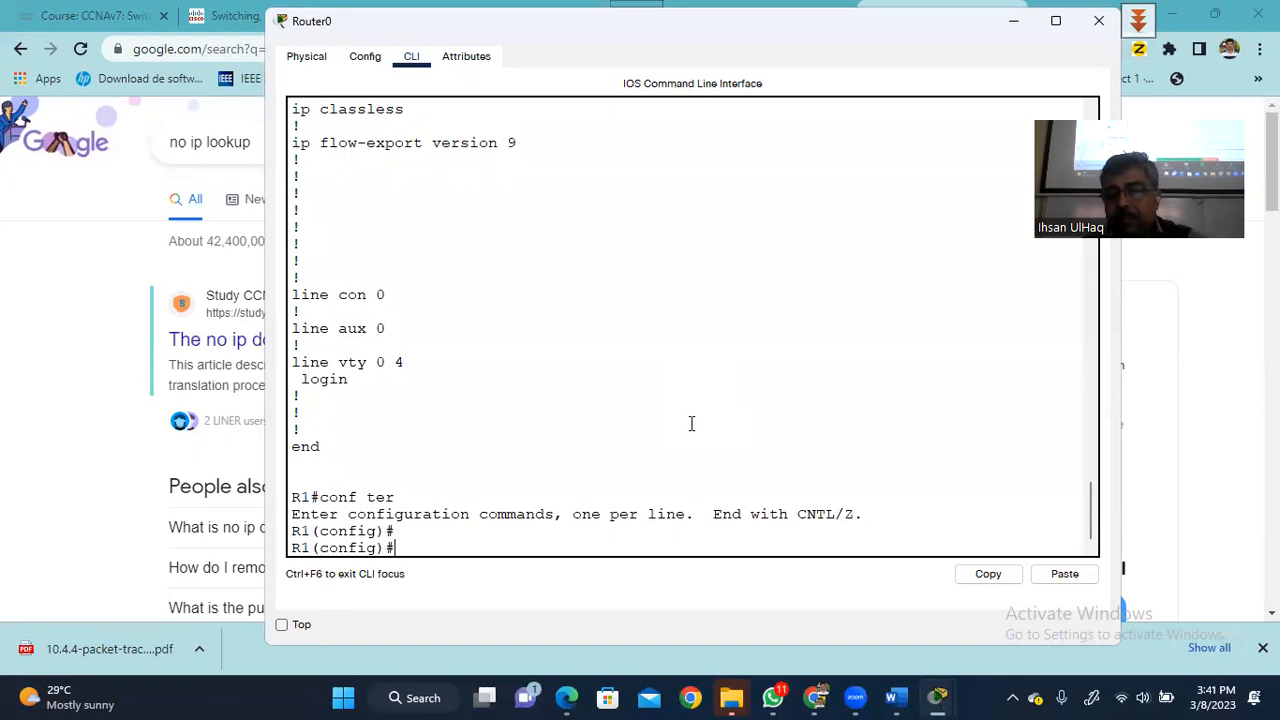
pyautogui.press('Return')
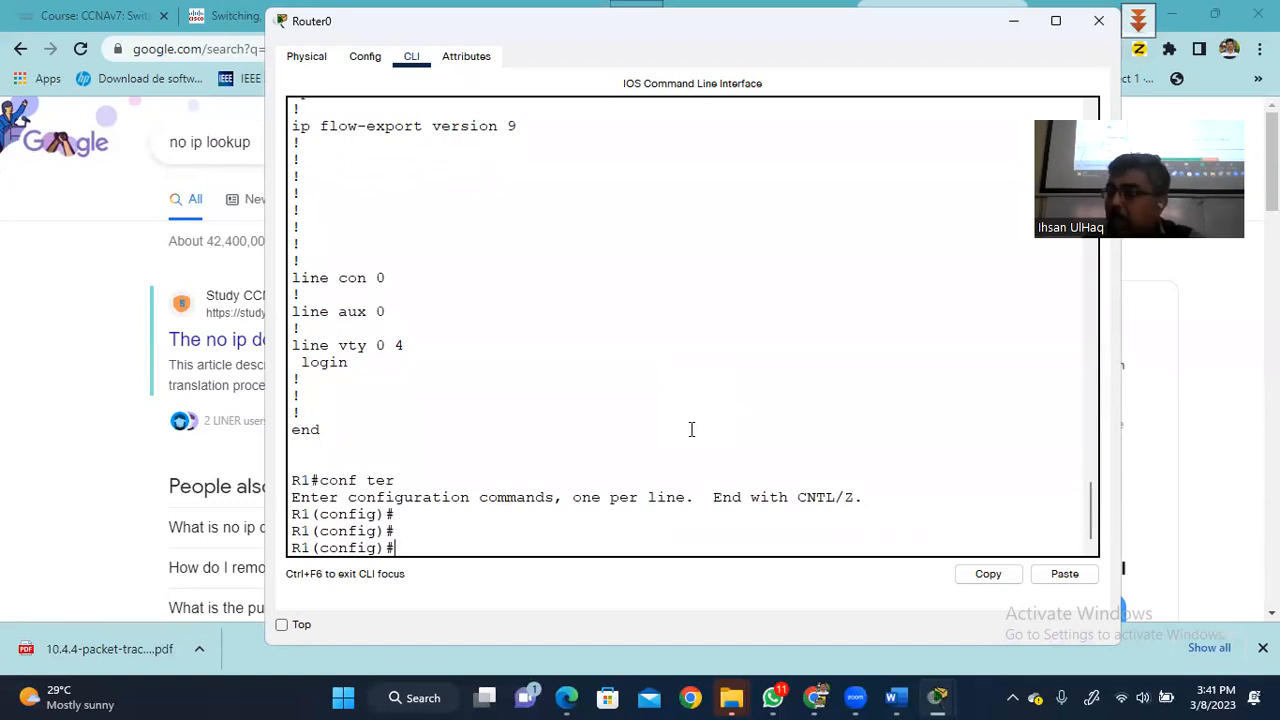
pyautogui.press('Return')
pyautogui.press('Return')
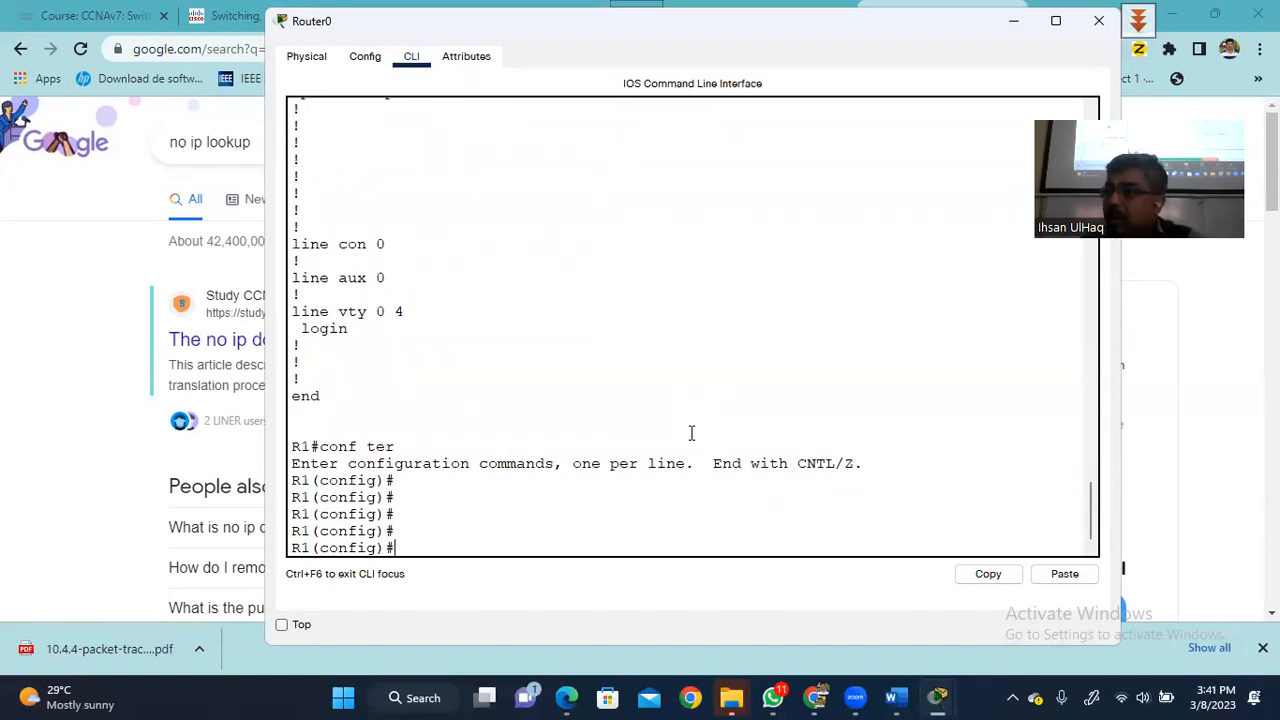
# - Give line console 0 a password and enable login on it
pyautogui.write('li')
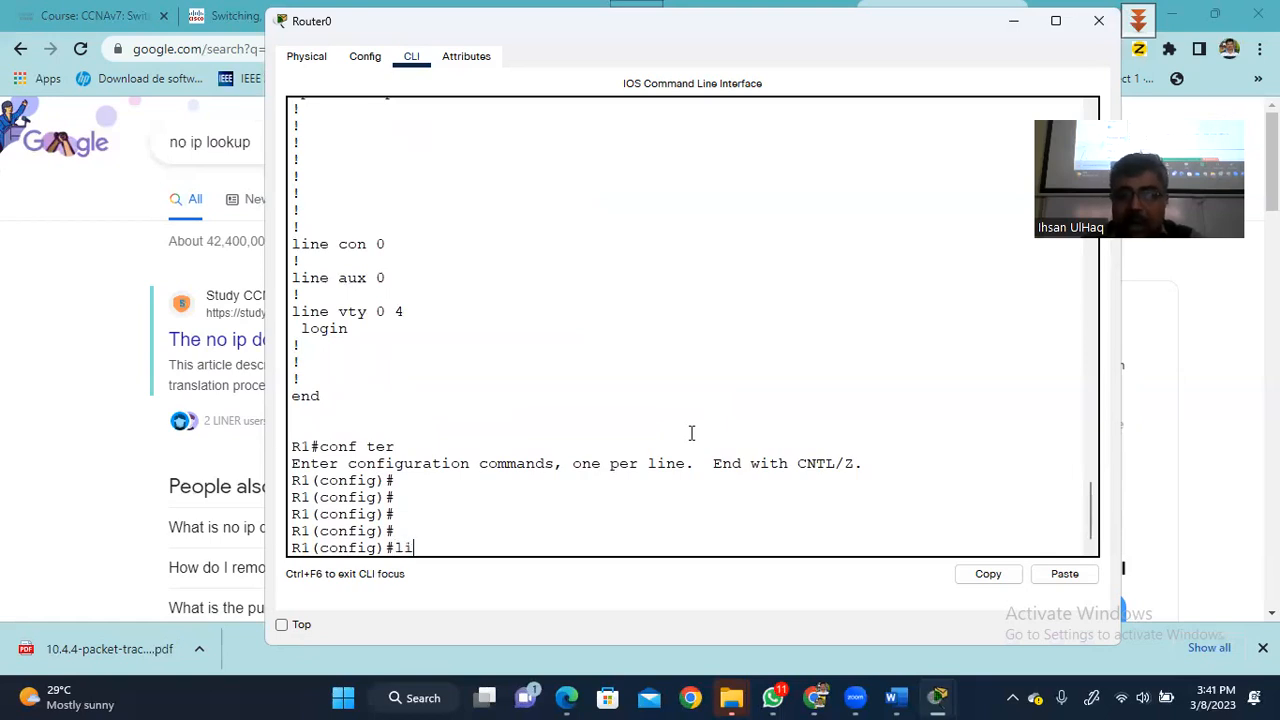
pyautogui.write('ne console 0')
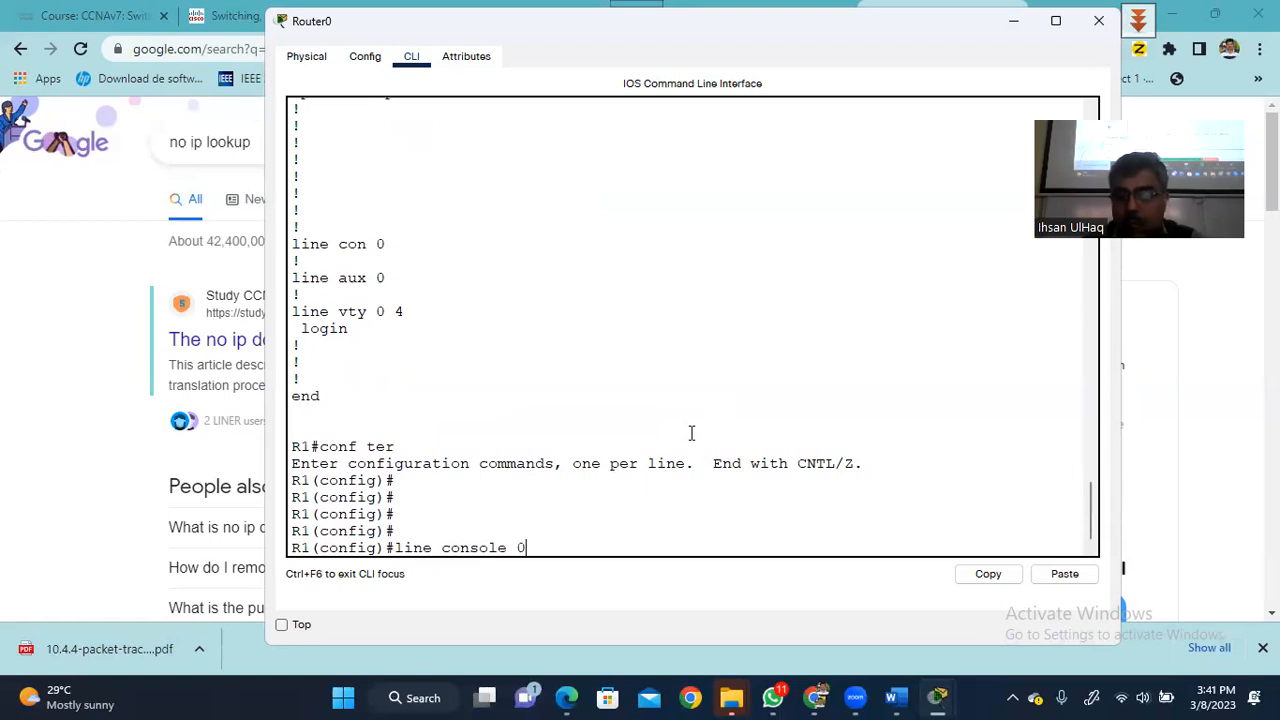
pyautogui.press('Return')
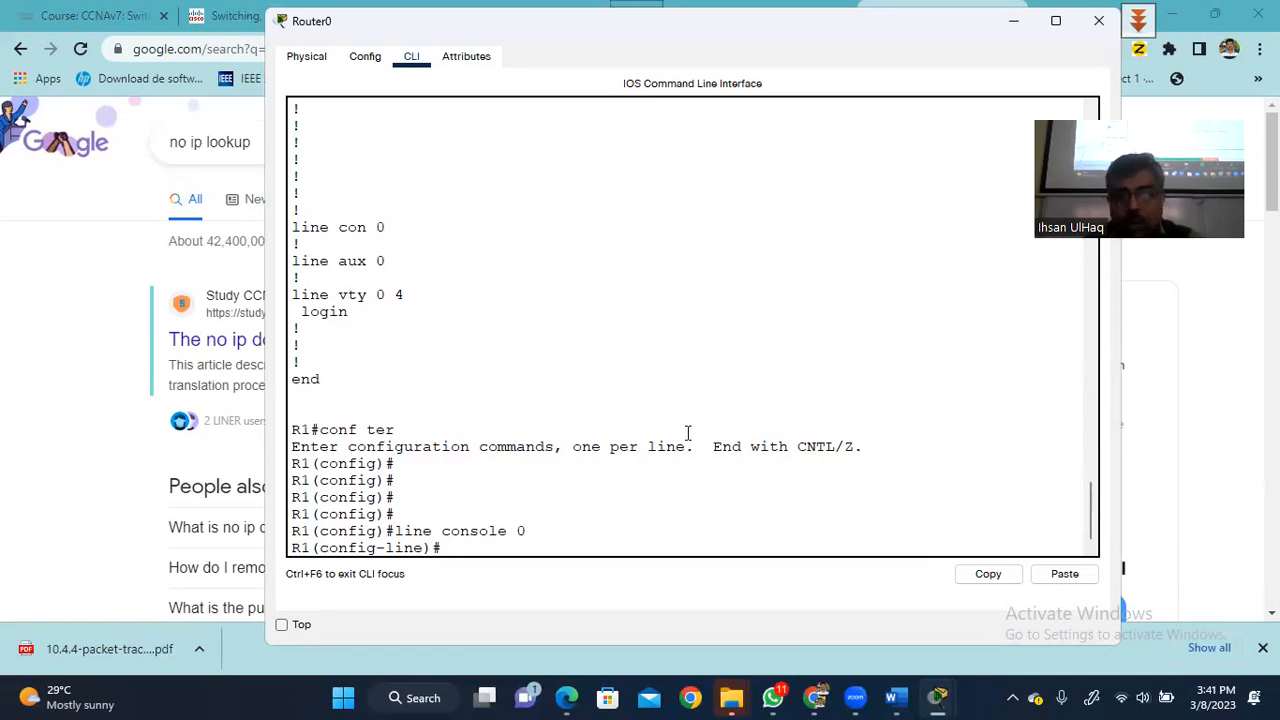
pyautogui.write('pas')
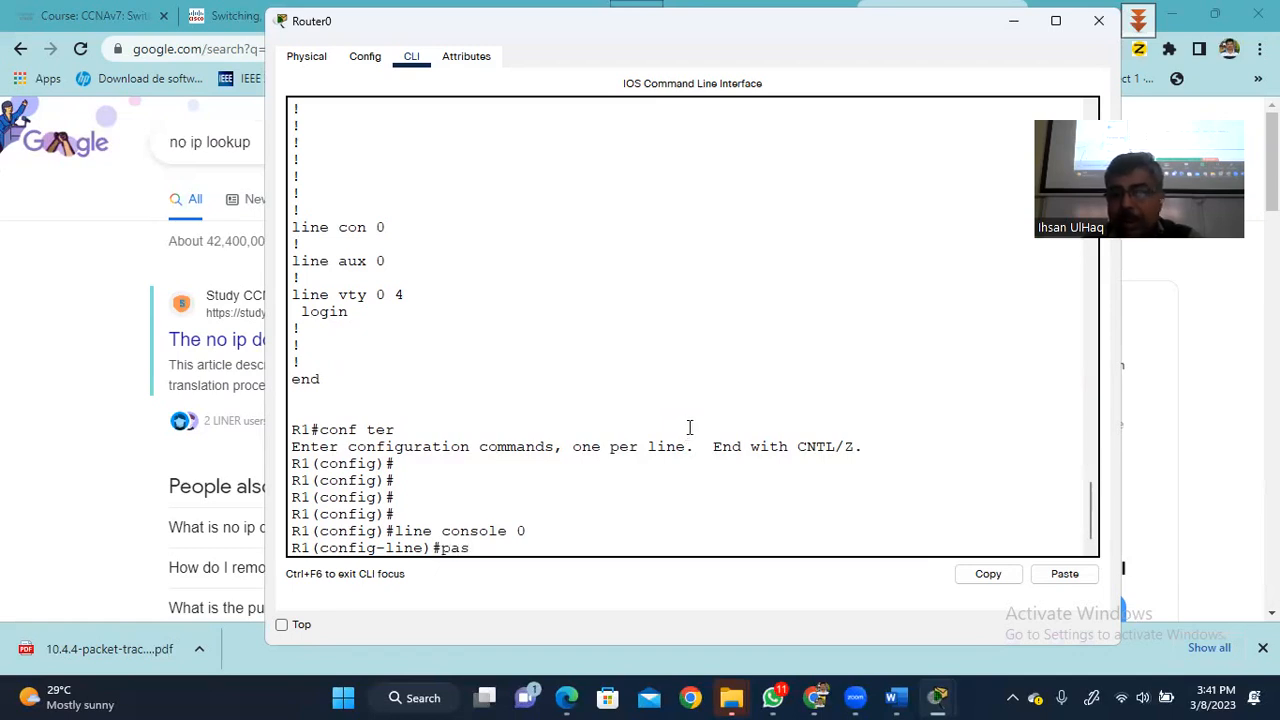
pyautogui.write('sword ')
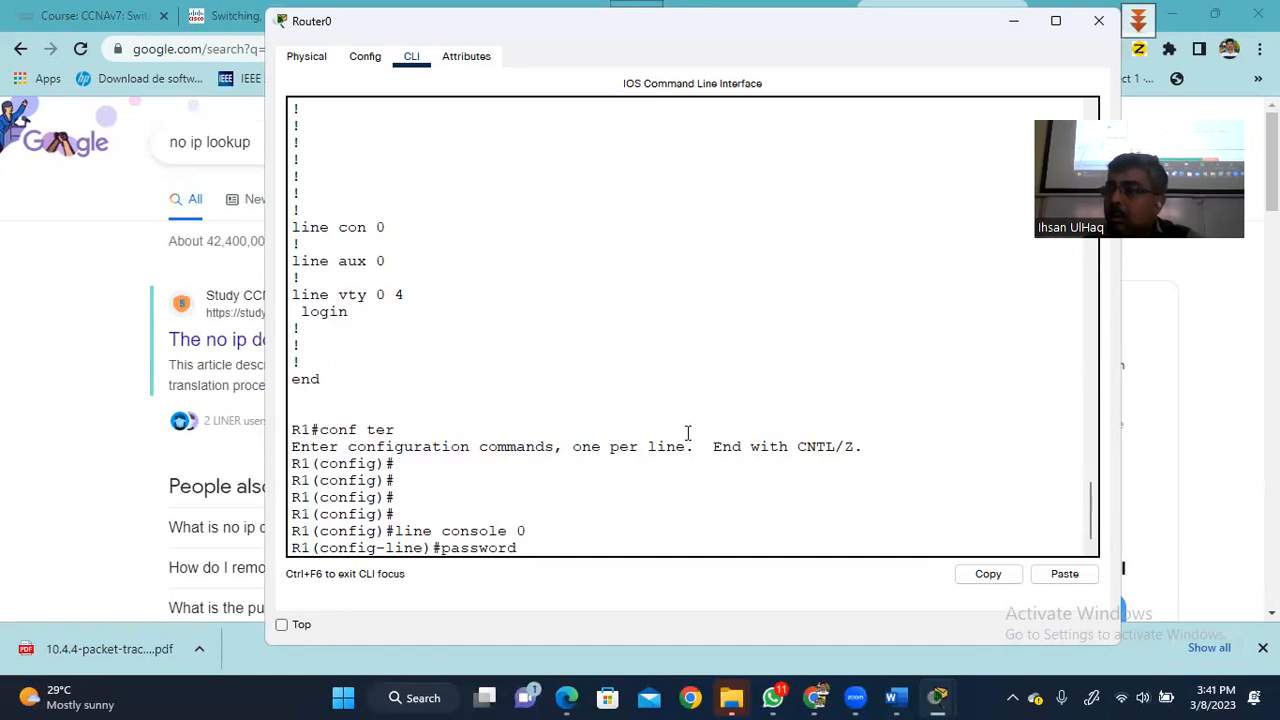
pyautogui.write('class')
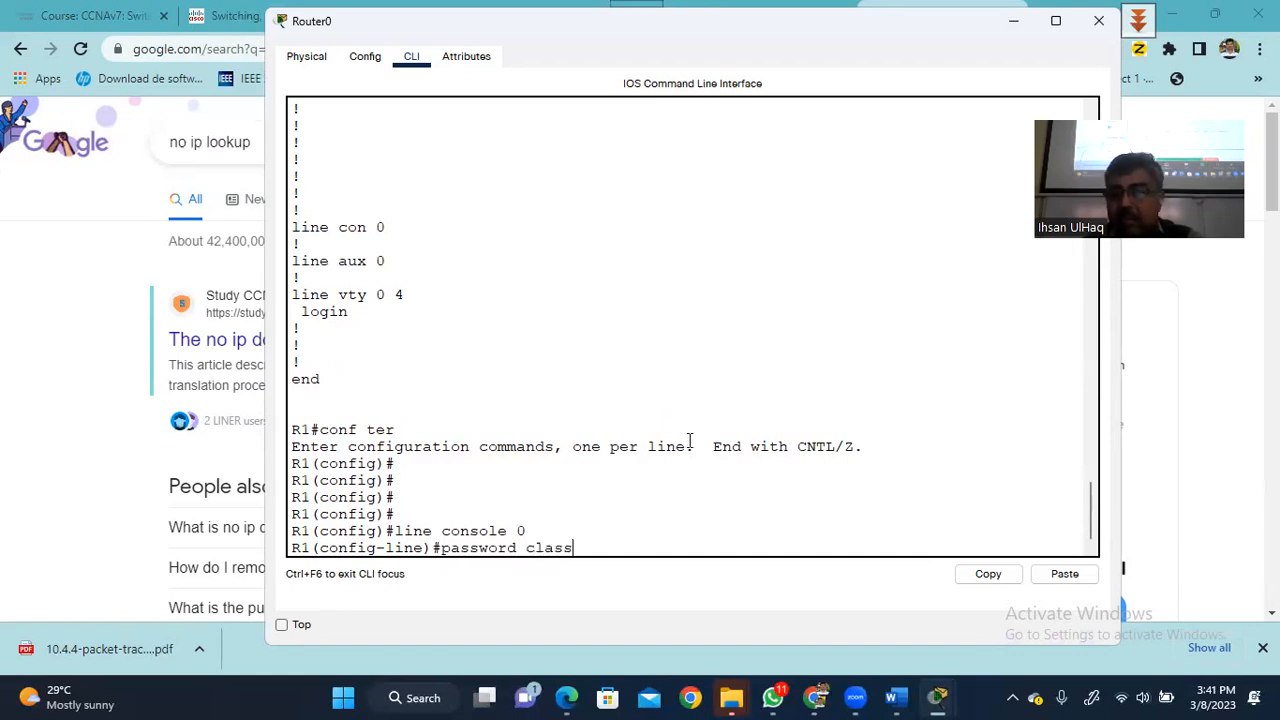
pyautogui.press('Return')
pyautogui.write('e')
pyautogui.press('BackSpace')
pyautogui.write('login')
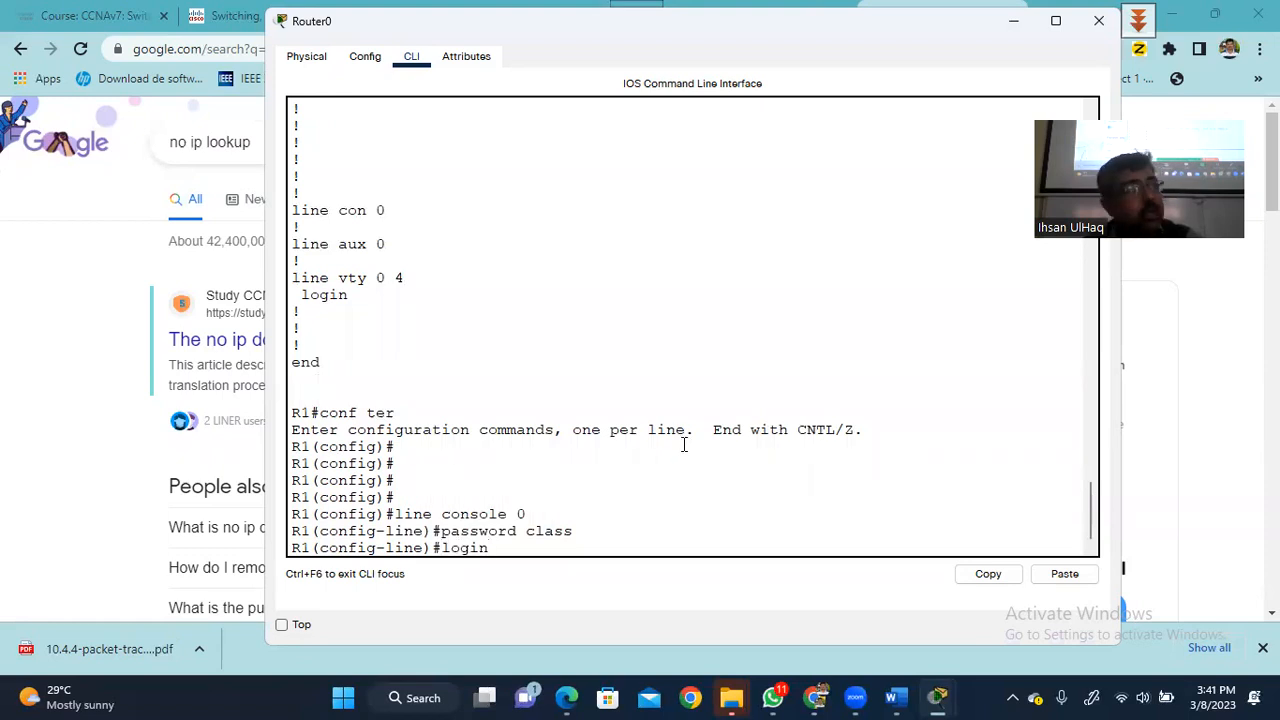
pyautogui.press('Return')
# - Exit the console line and configuration mode back to R1#
pyautogui.write('exit')
pyautogui.press('Return')
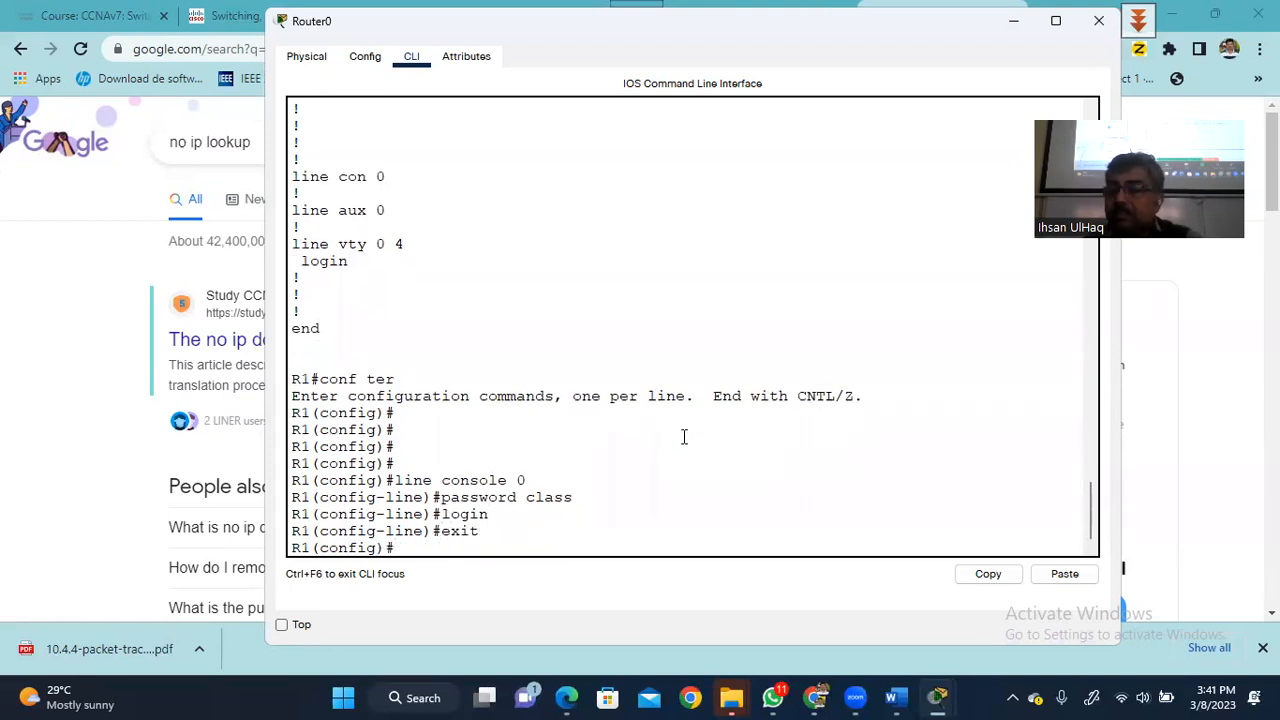
pyautogui.write('end')
pyautogui.press('Return')
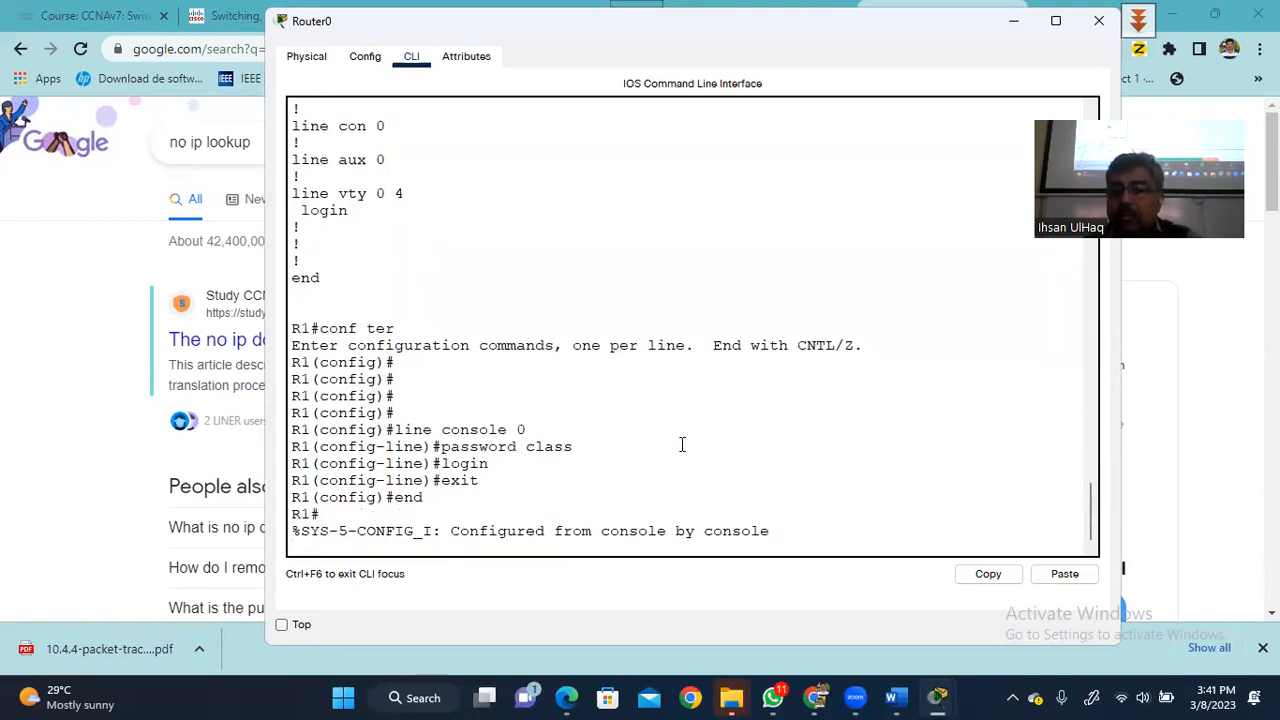
pyautogui.press('Return')
pyautogui.press('Return')
pyautogui.press('Return')
# - Log out of R1 and log back in with the console line password
pyautogui.write('ex')
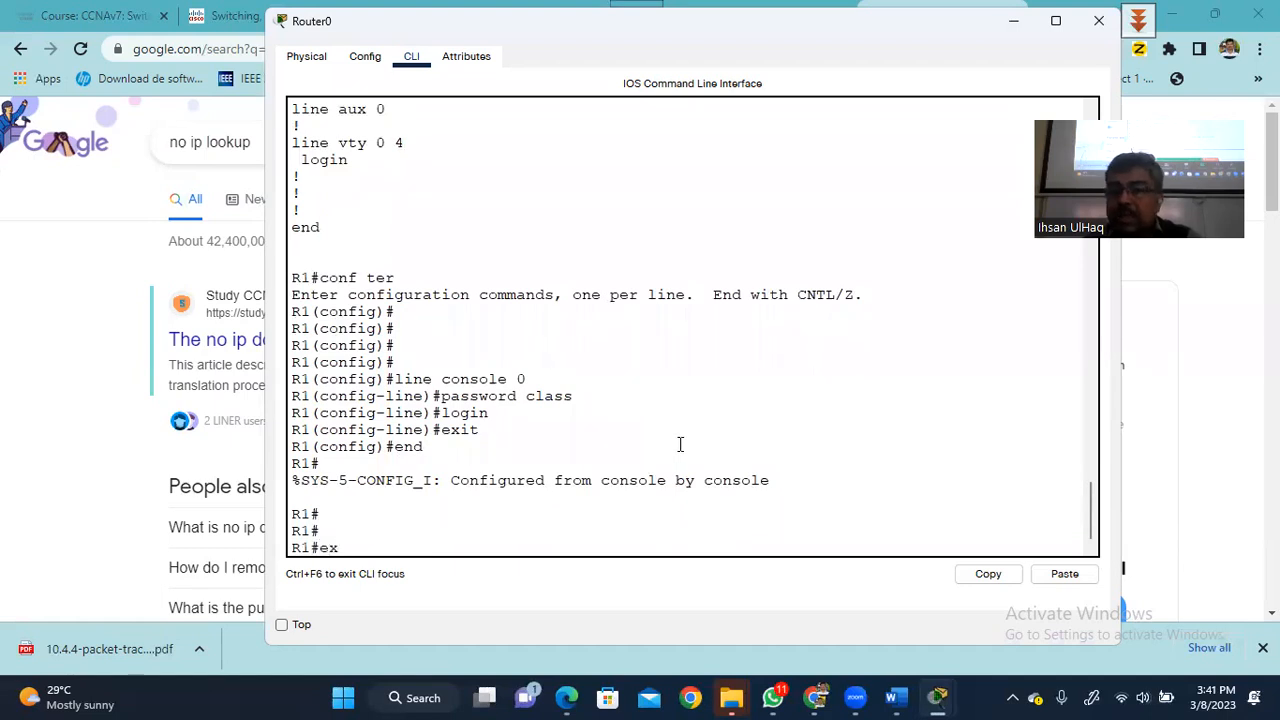
pyautogui.write('it')
pyautogui.press('Return')
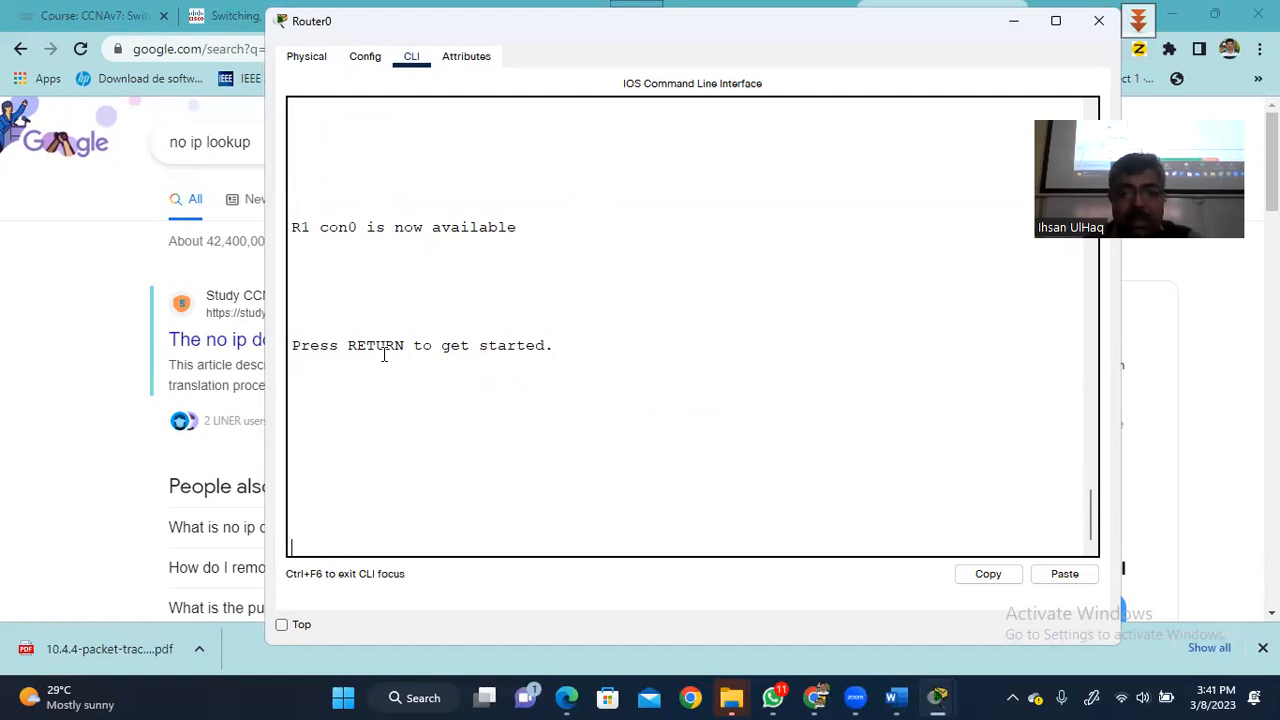
pyautogui.press('Return')
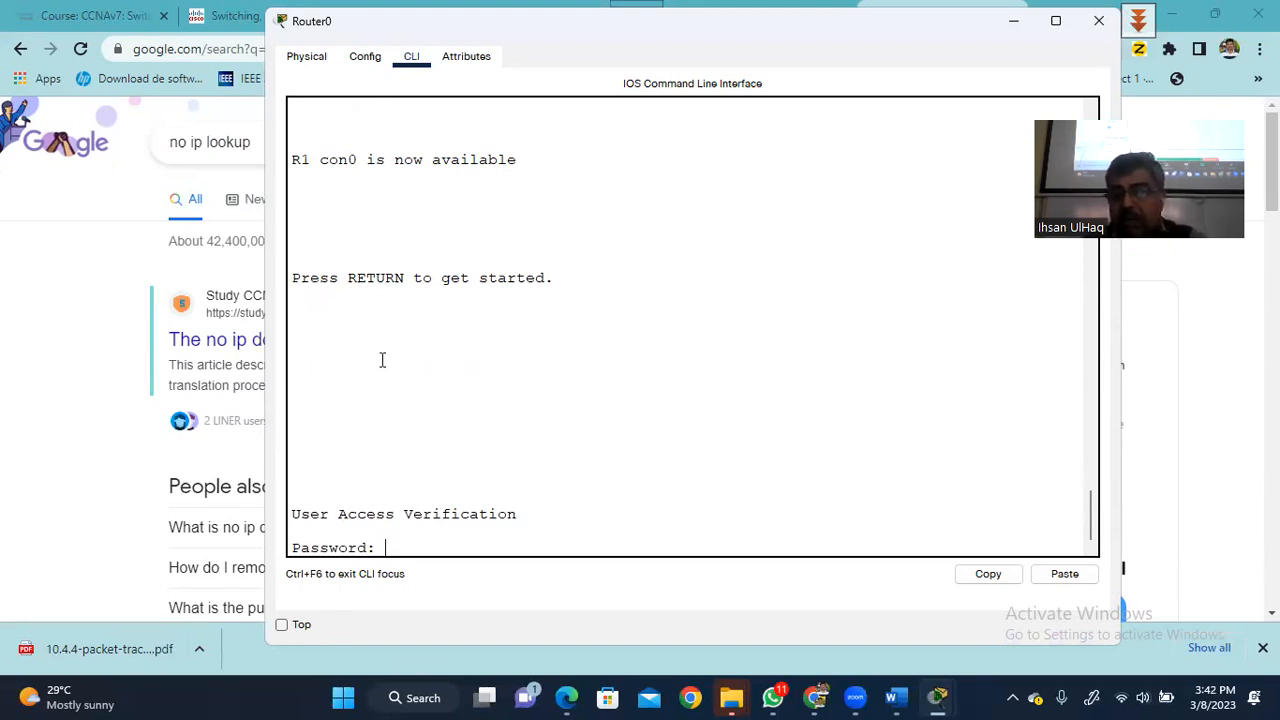
pyautogui.press('Return')
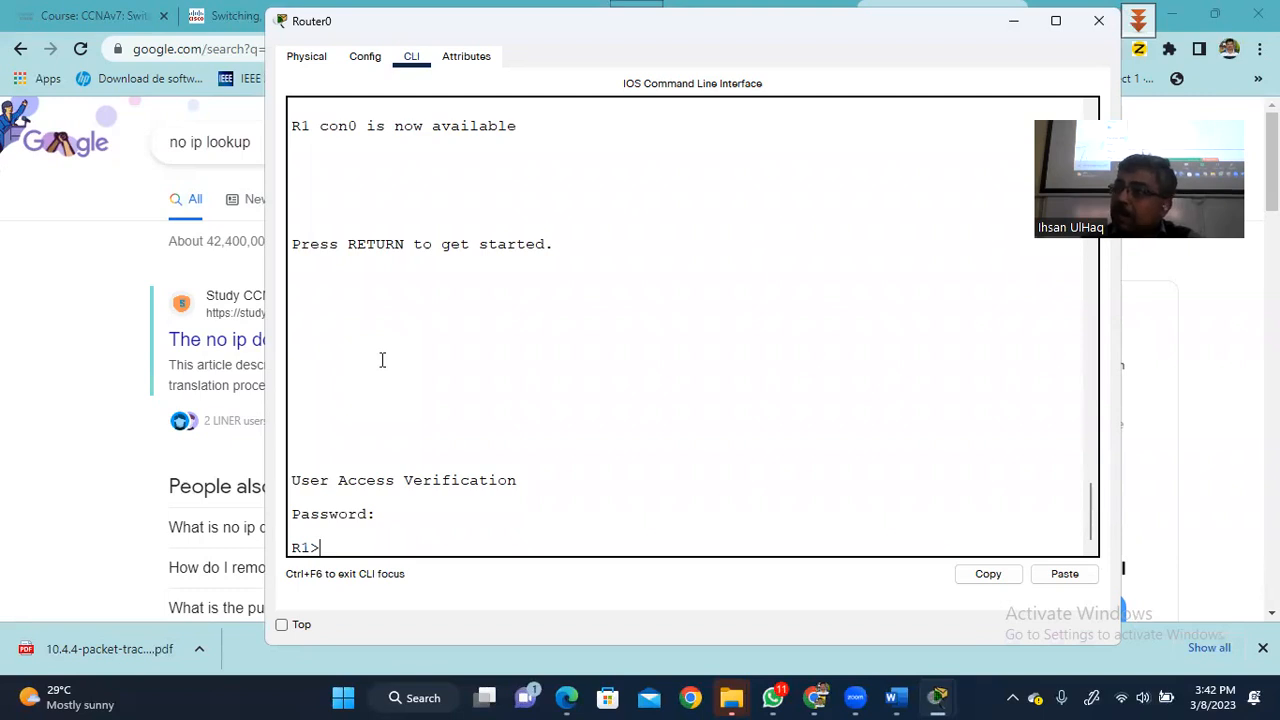
# - Run enable and give the enable password to reach R1#
pyautogui.write('enab')
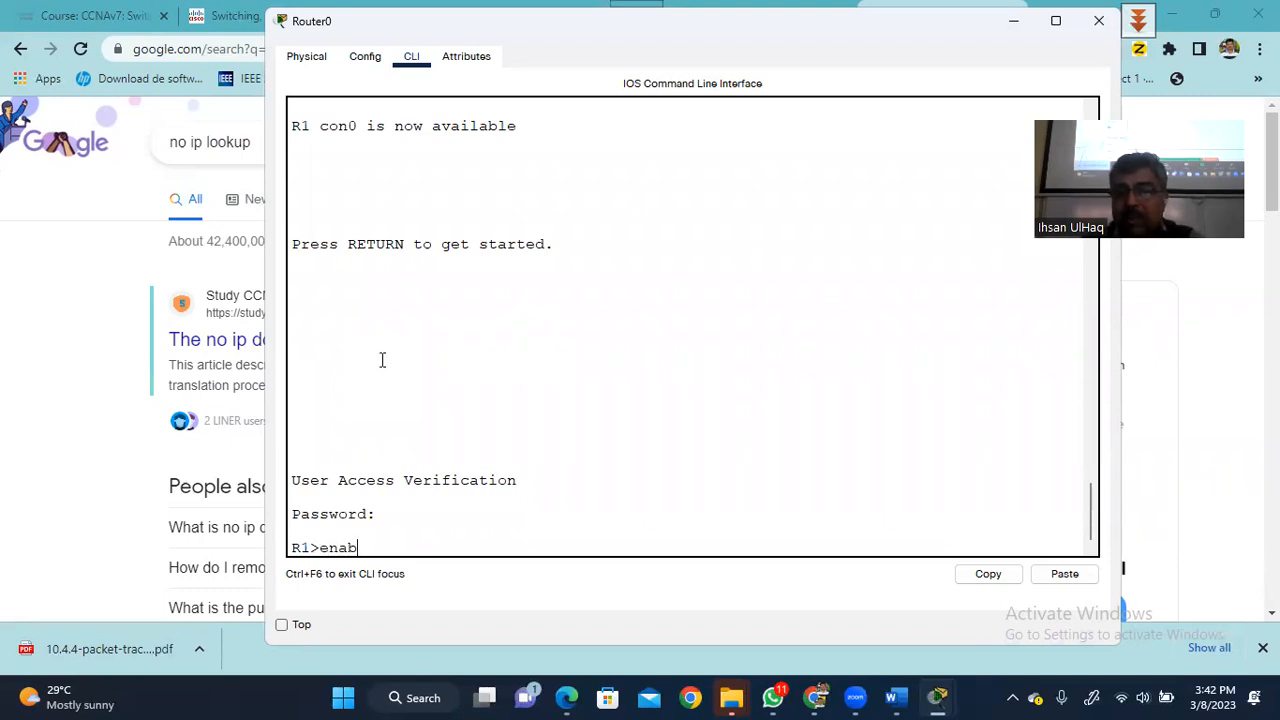
pyautogui.press('Return')
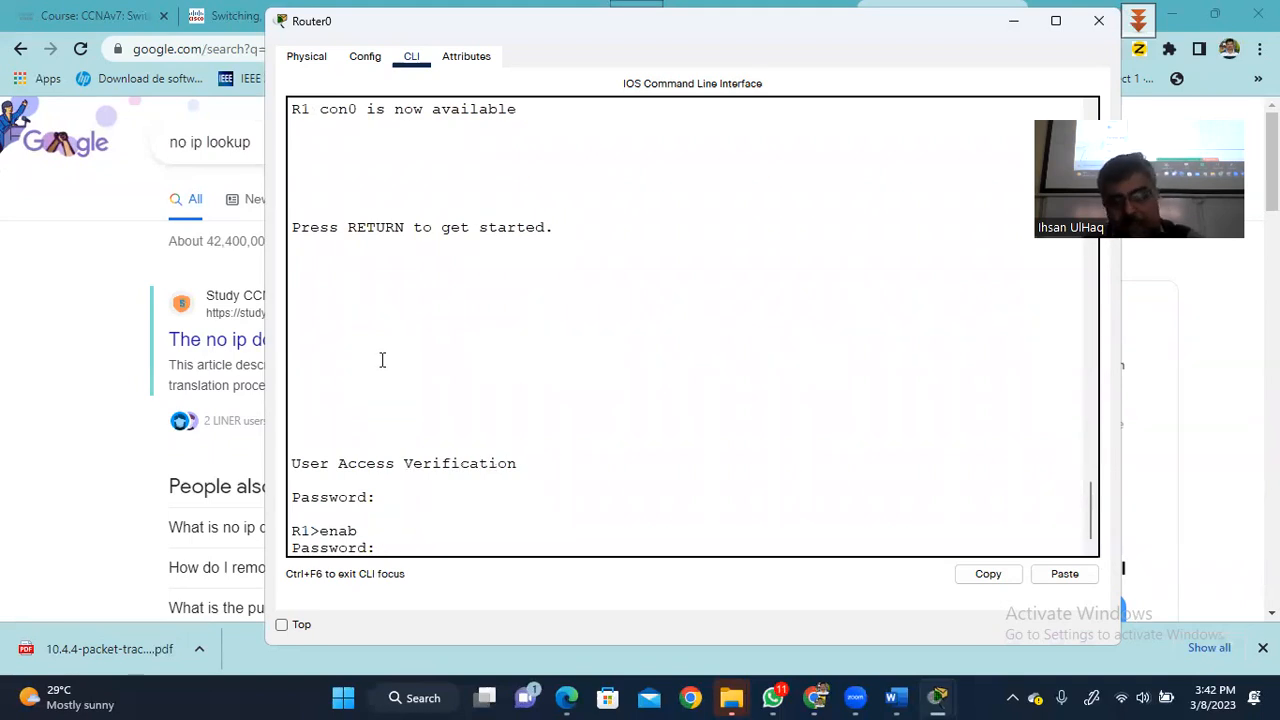
pyautogui.press('Return')
# - List show running-config to the end and highlight line con 0's password and login entries
pyautogui.write('show running-config')
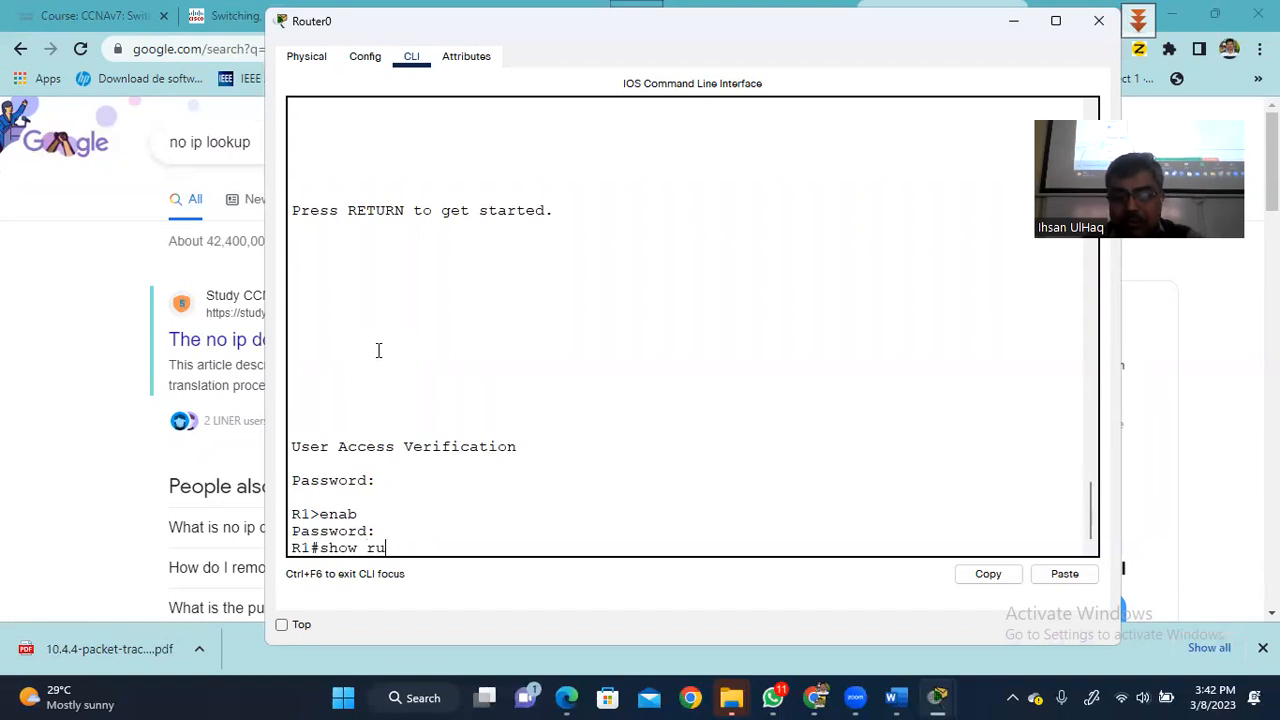
pyautogui.press('Tab')
pyautogui.press('Return')
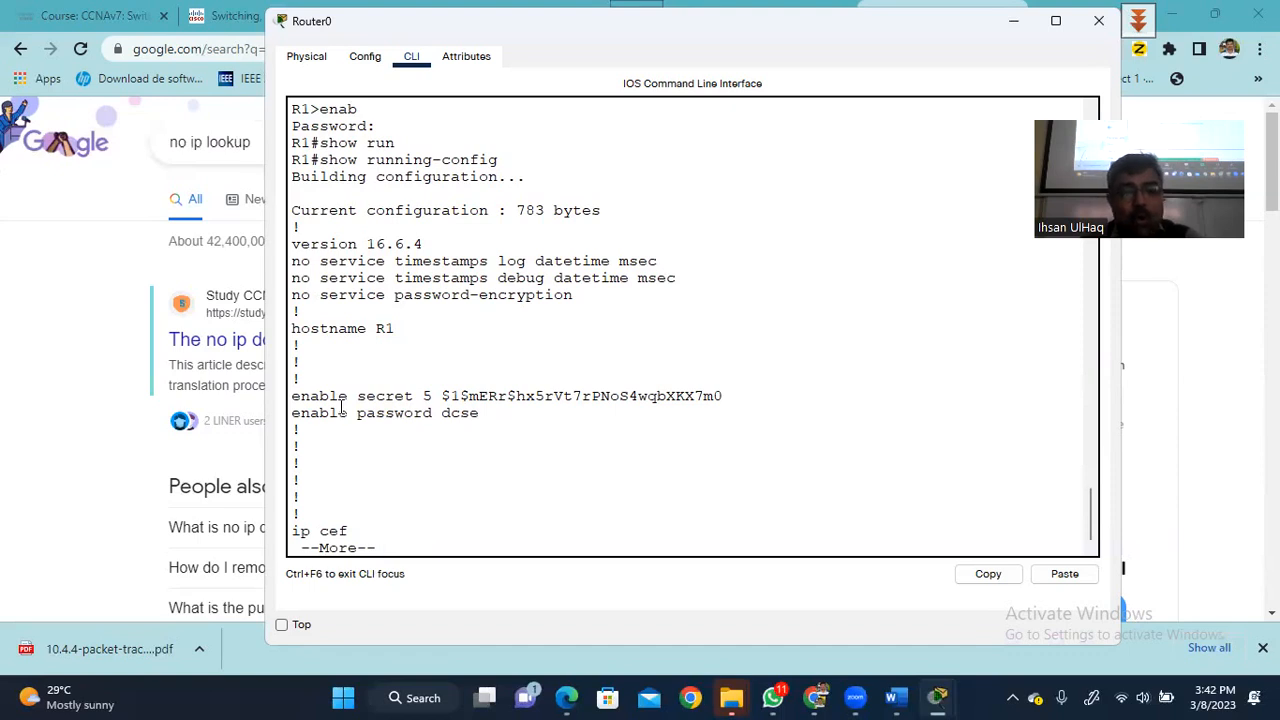
pyautogui.press('space')
pyautogui.press('space')
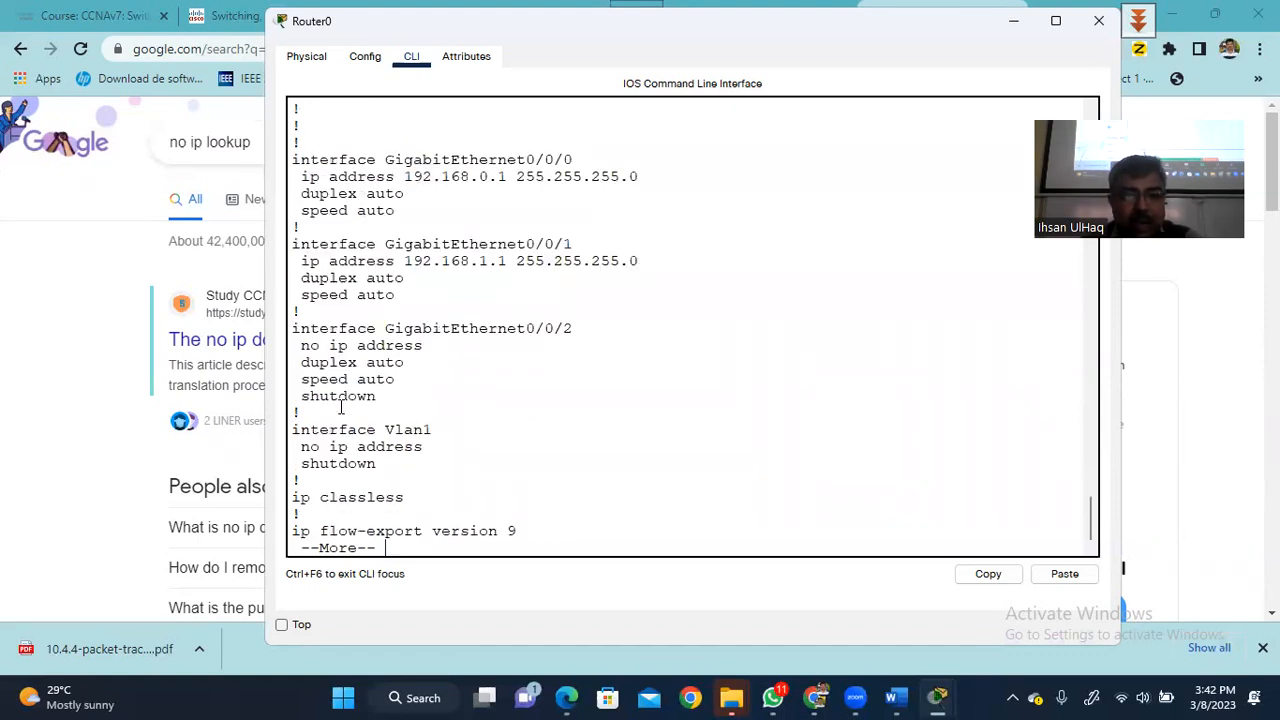
pyautogui.press('space')
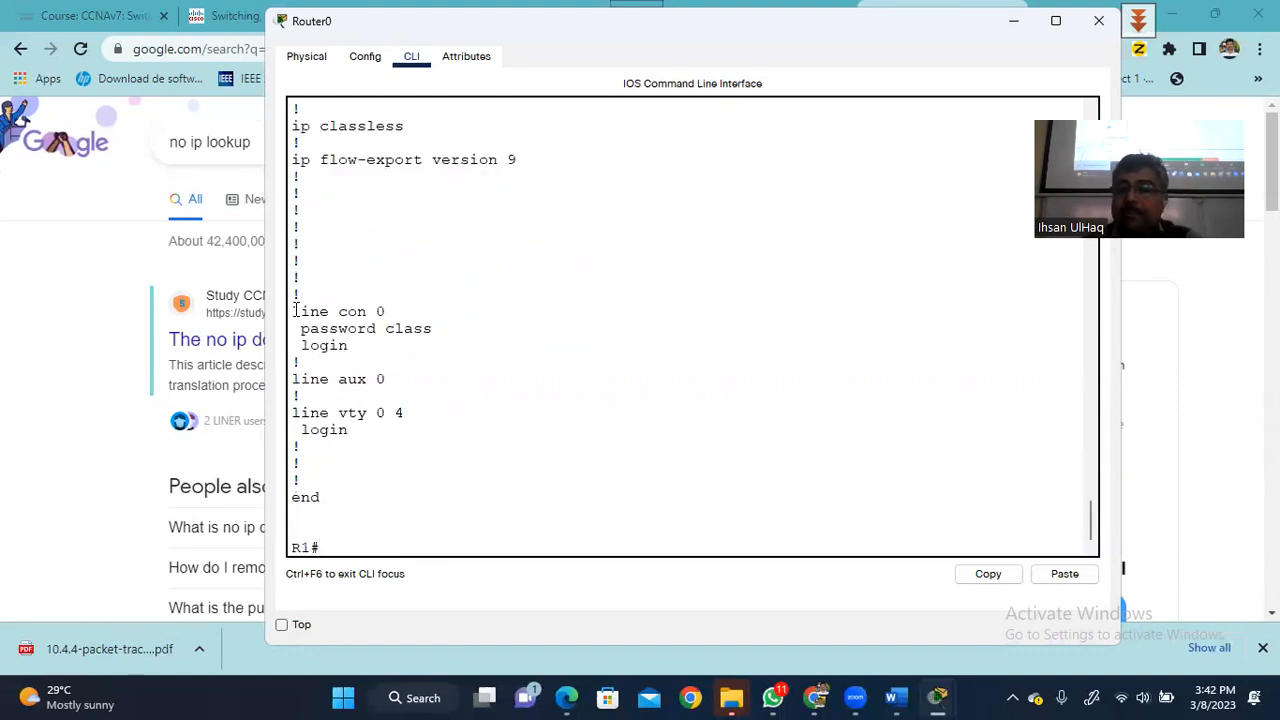
pyautogui.moveTo(292, 311); pyautogui.dragTo(348, 344)
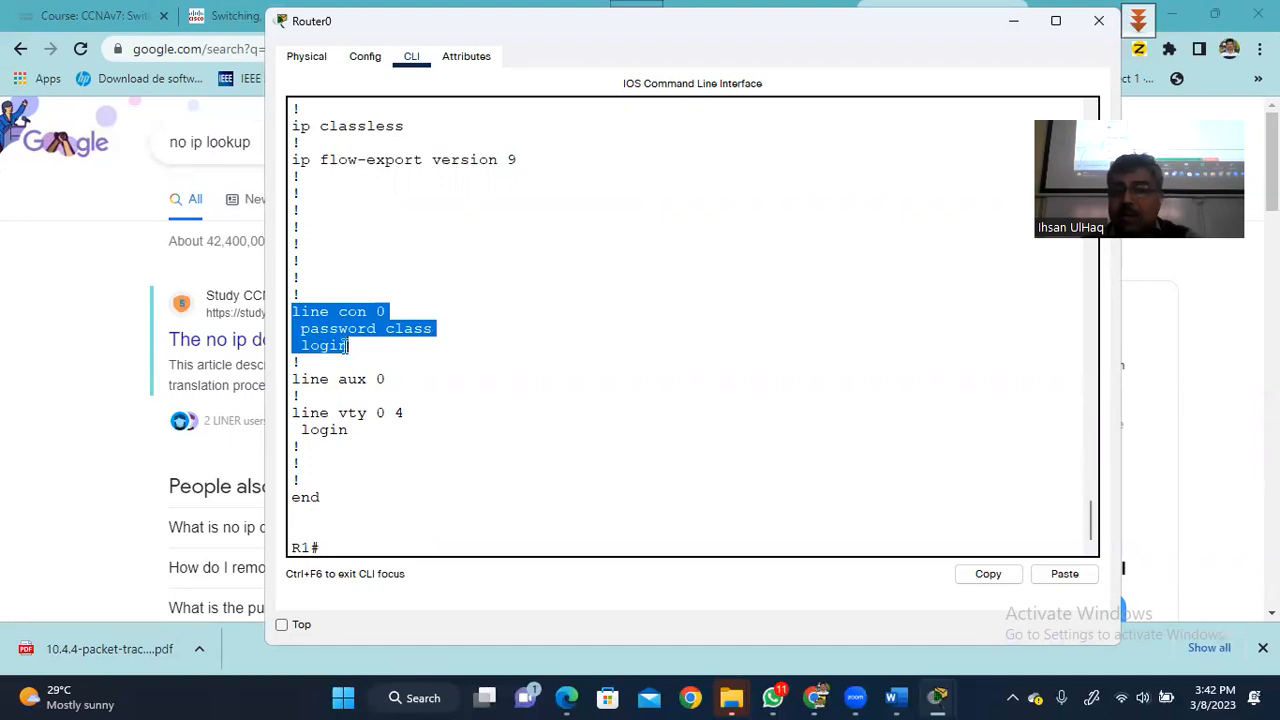
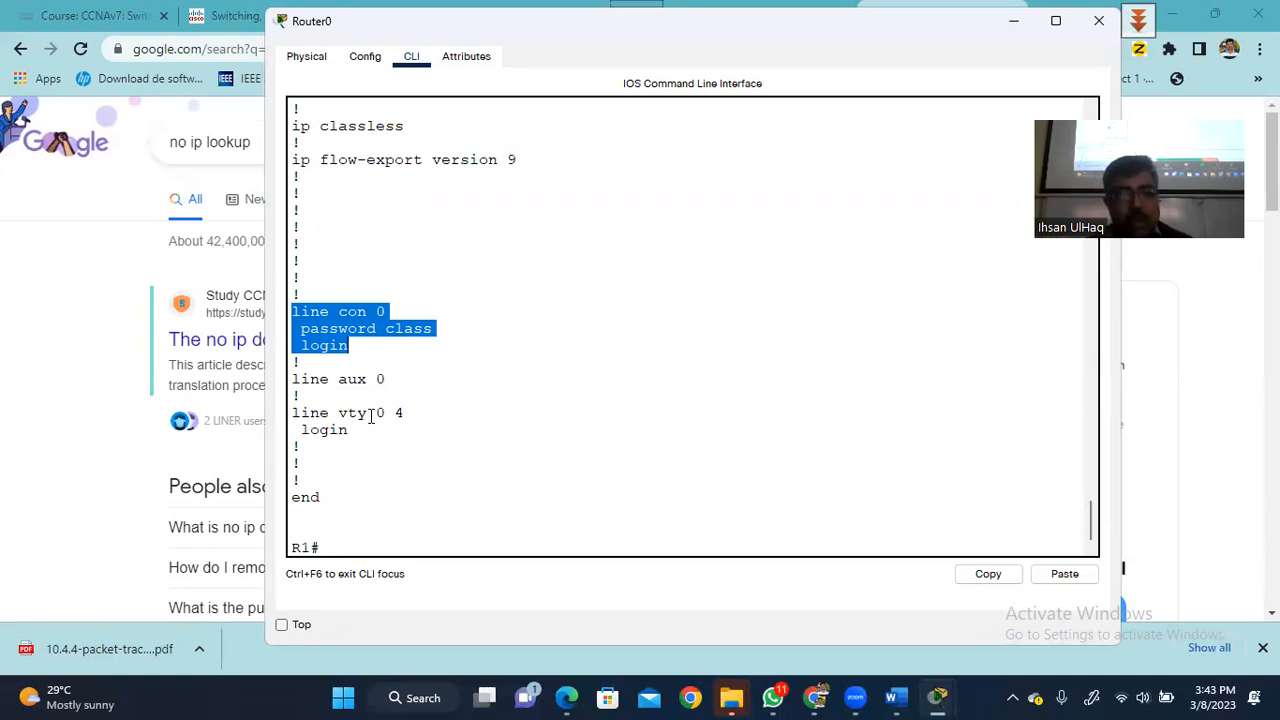
# - Enter global configuration on R1 and select the vty 0 4 lines
pyautogui.click(342, 546)
pyautogui.write('conf')
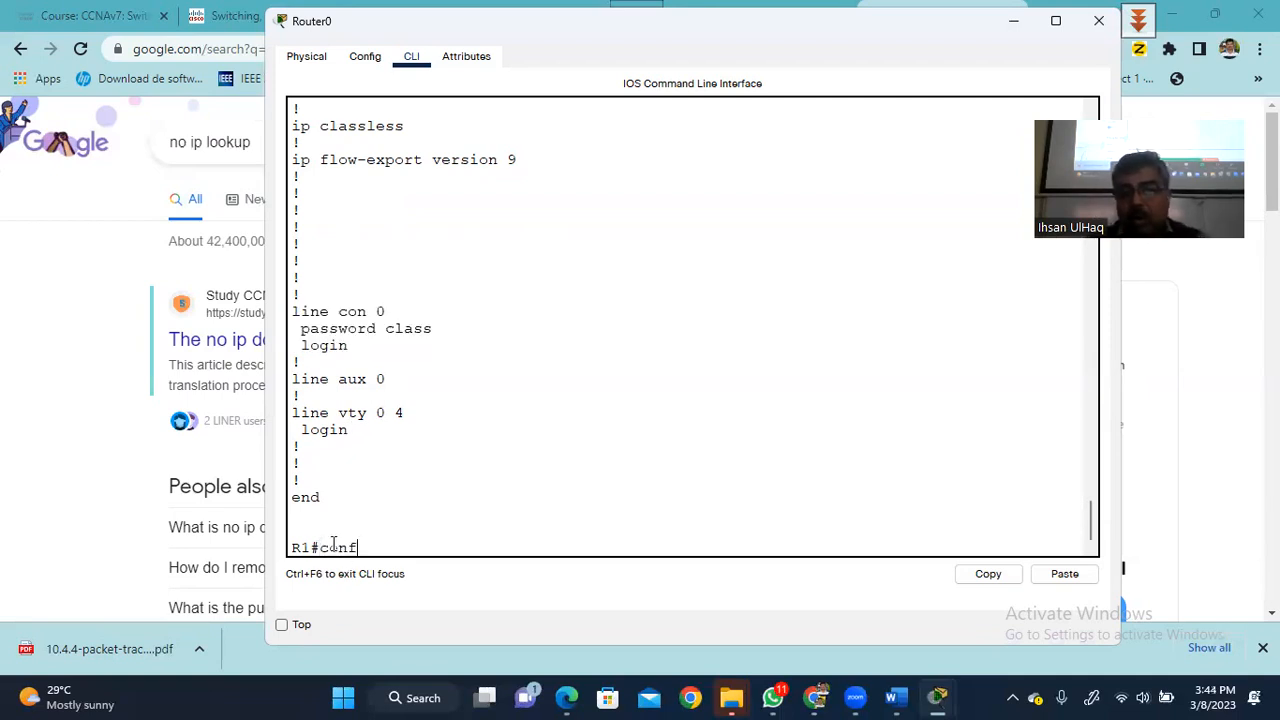
pyautogui.write(' ter')
pyautogui.press('Return')
pyautogui.press('Return')
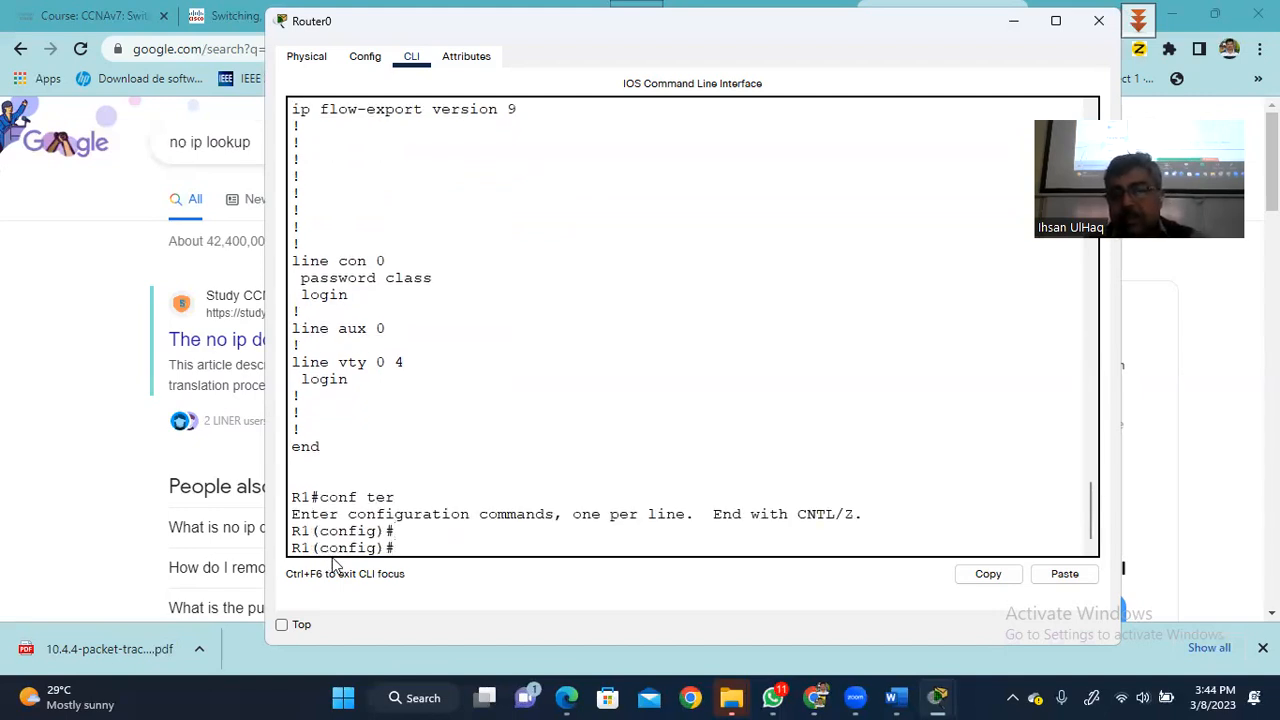
pyautogui.write('line')
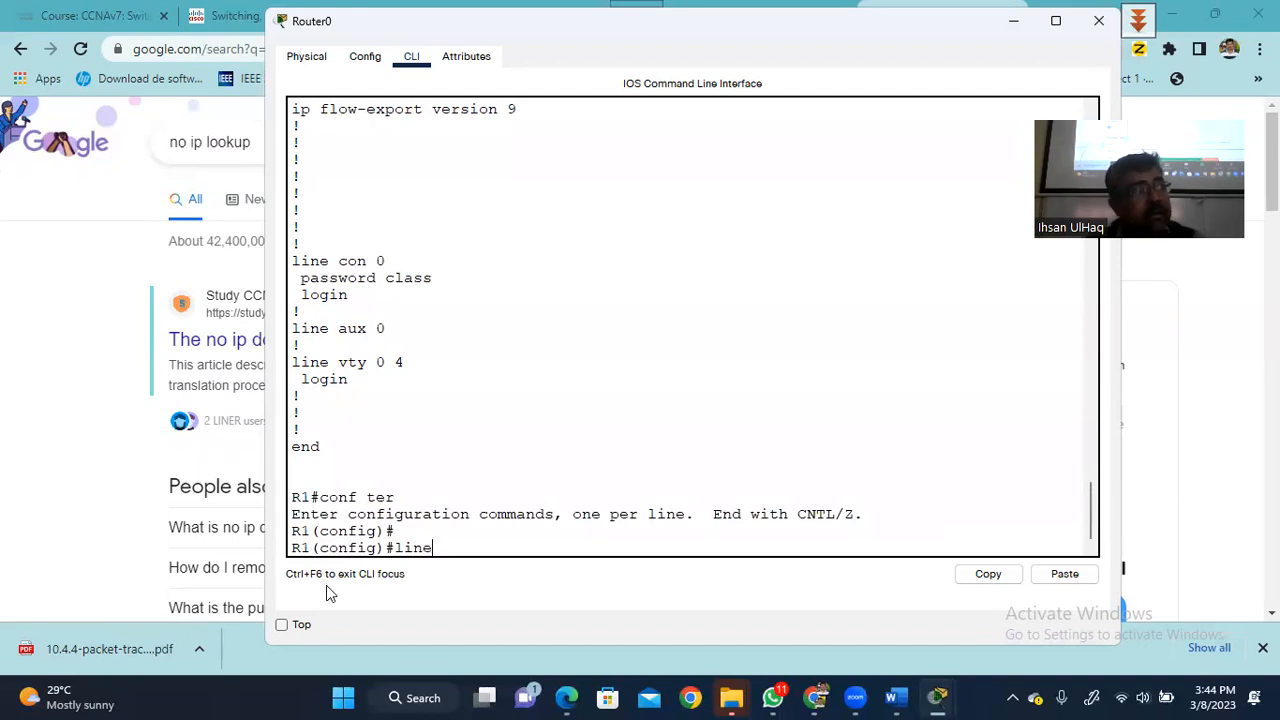
pyautogui.write(' vty')
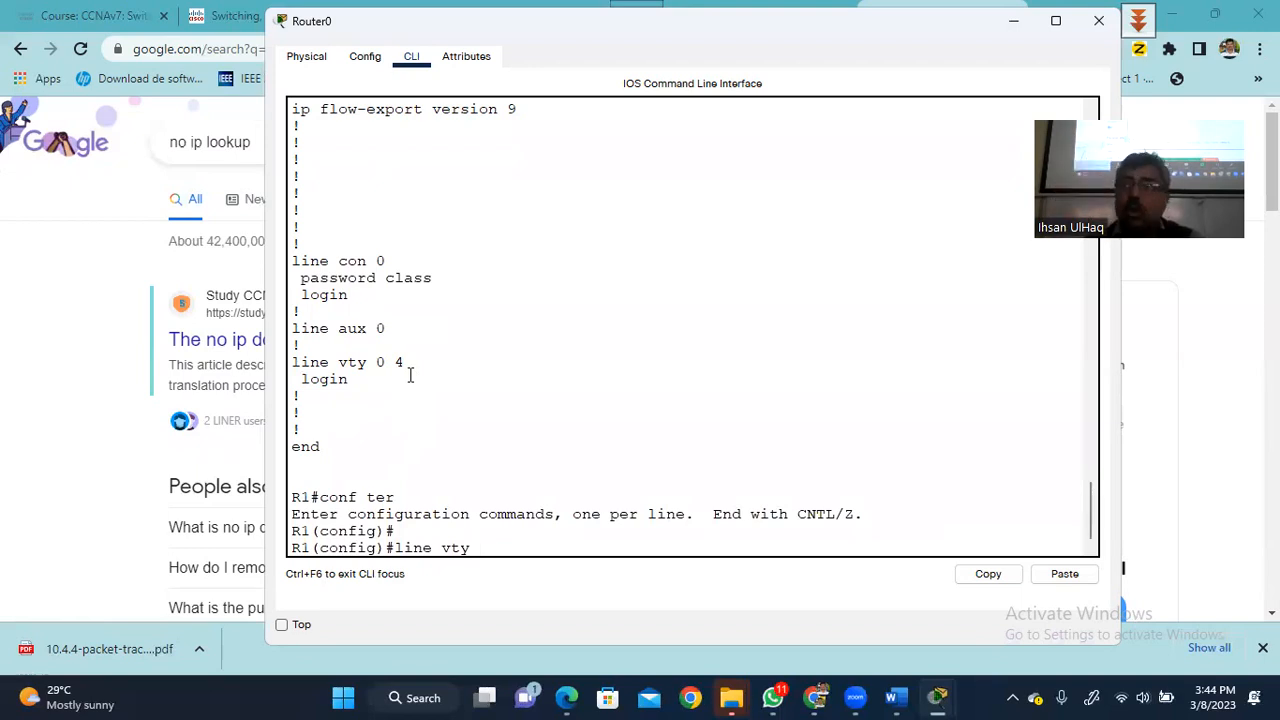
pyautogui.write('0 -')
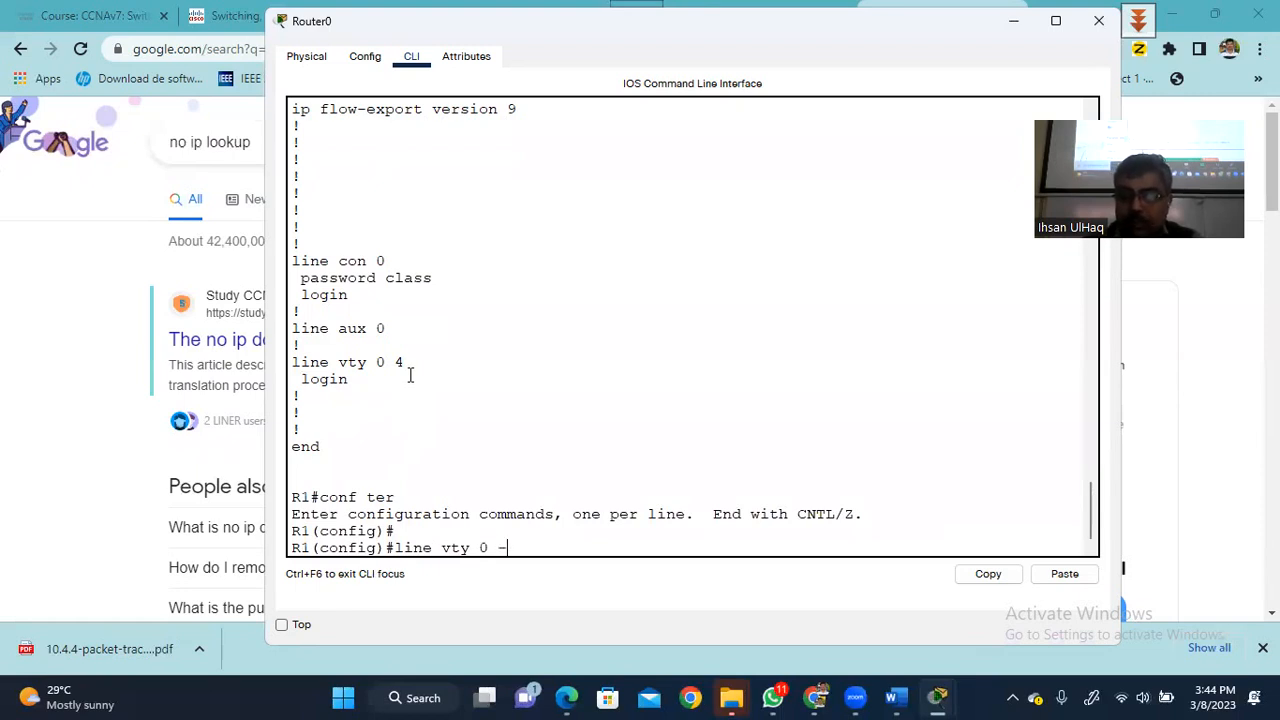
pyautogui.press('BackSpace')
pyautogui.write('4')
pyautogui.press('Return')
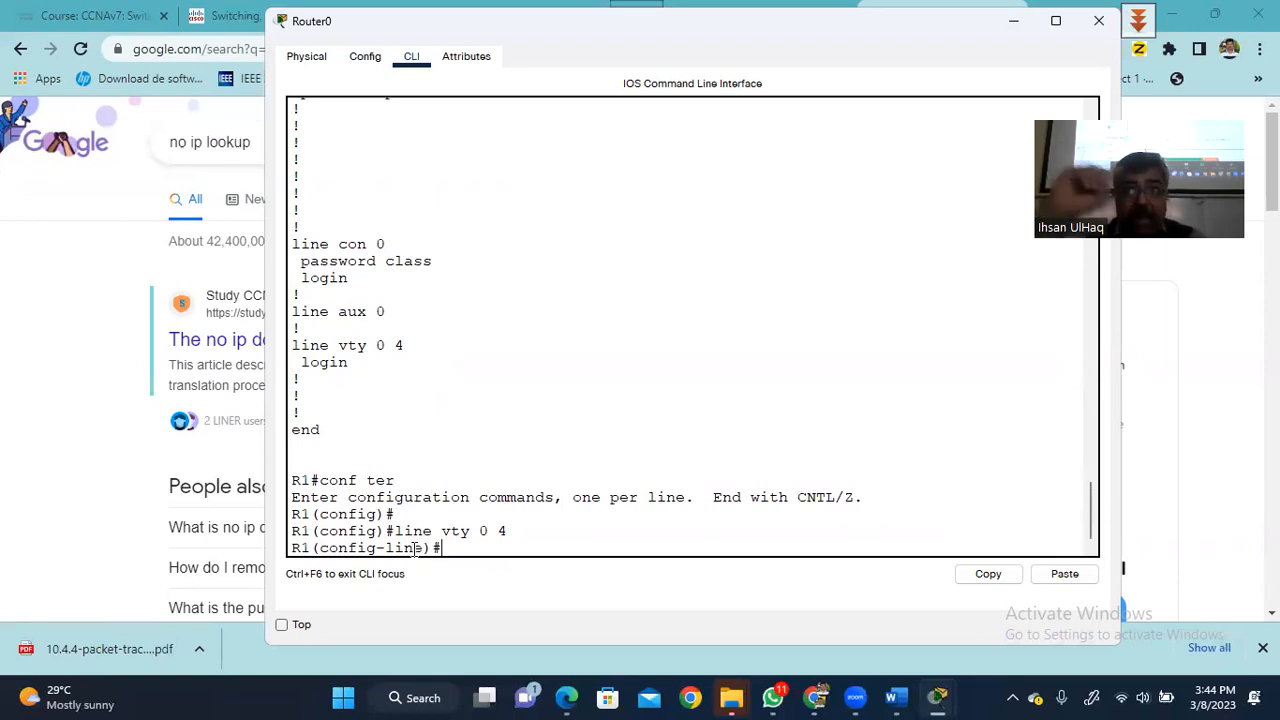
# - Give the vty lines a line password and require login, then return to global config
pyautogui.write('pass')
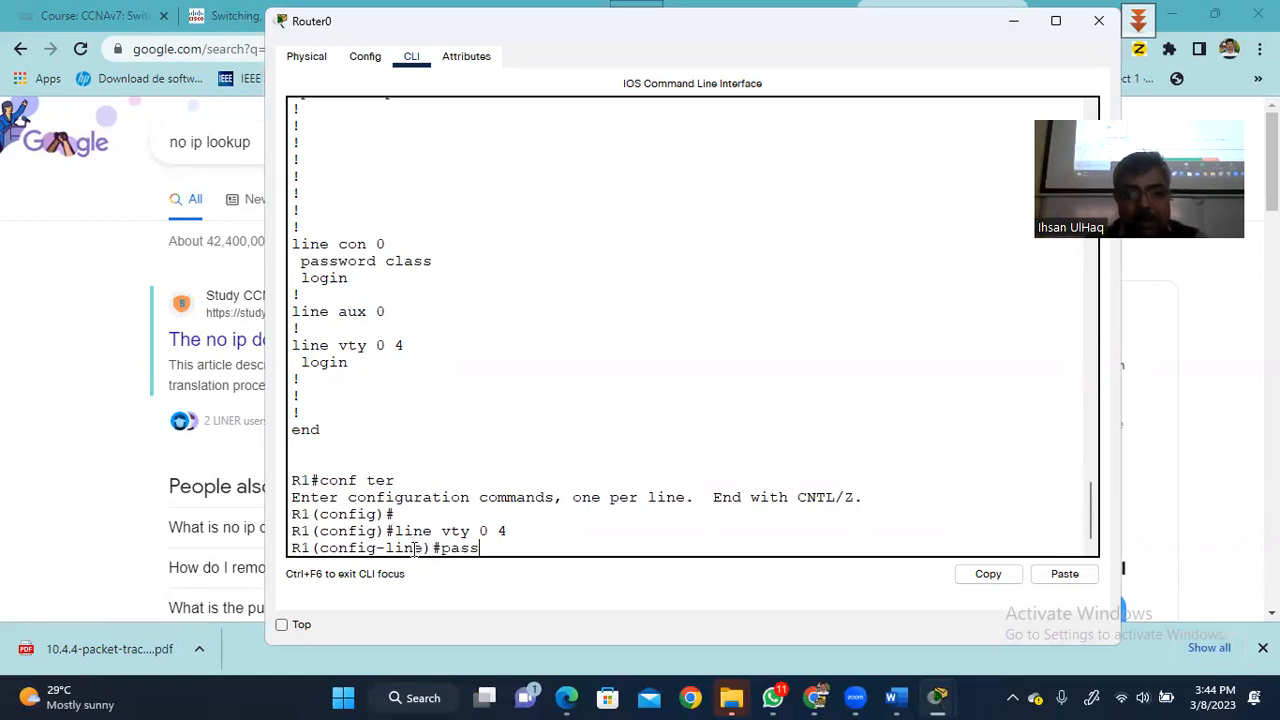
pyautogui.write('wor')
pyautogui.press('Tab')
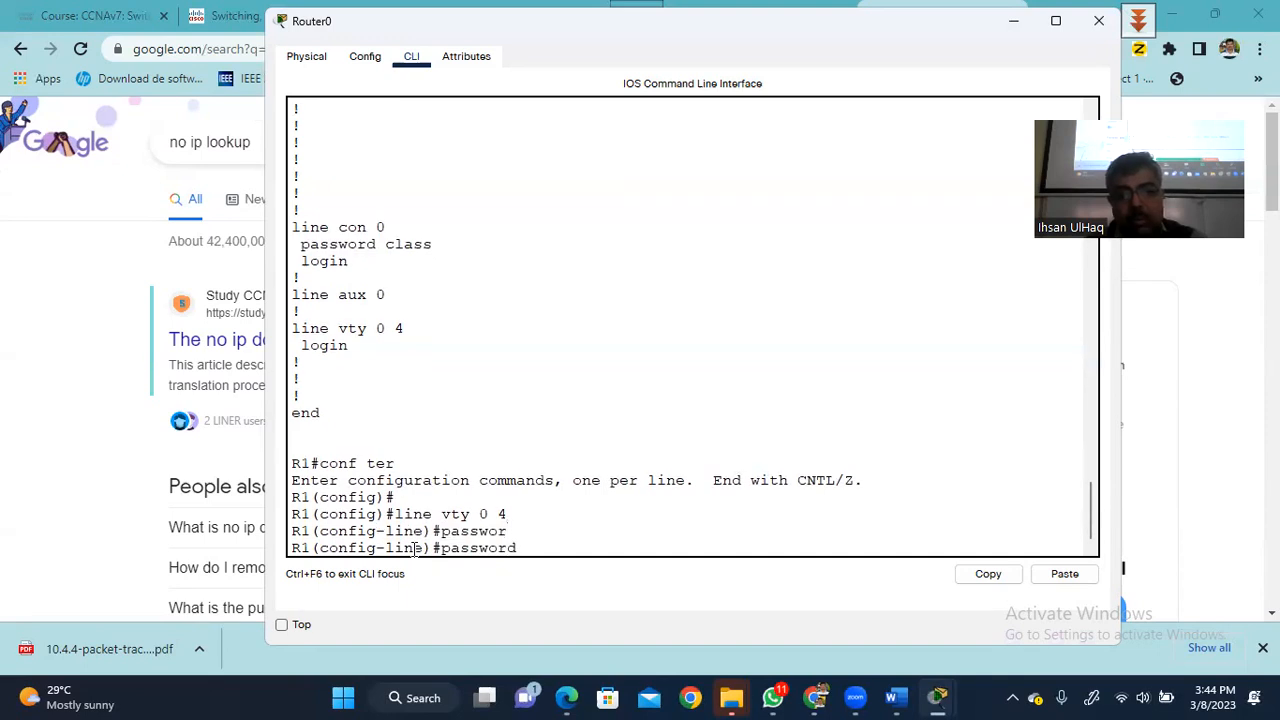
pyautogui.write('class')
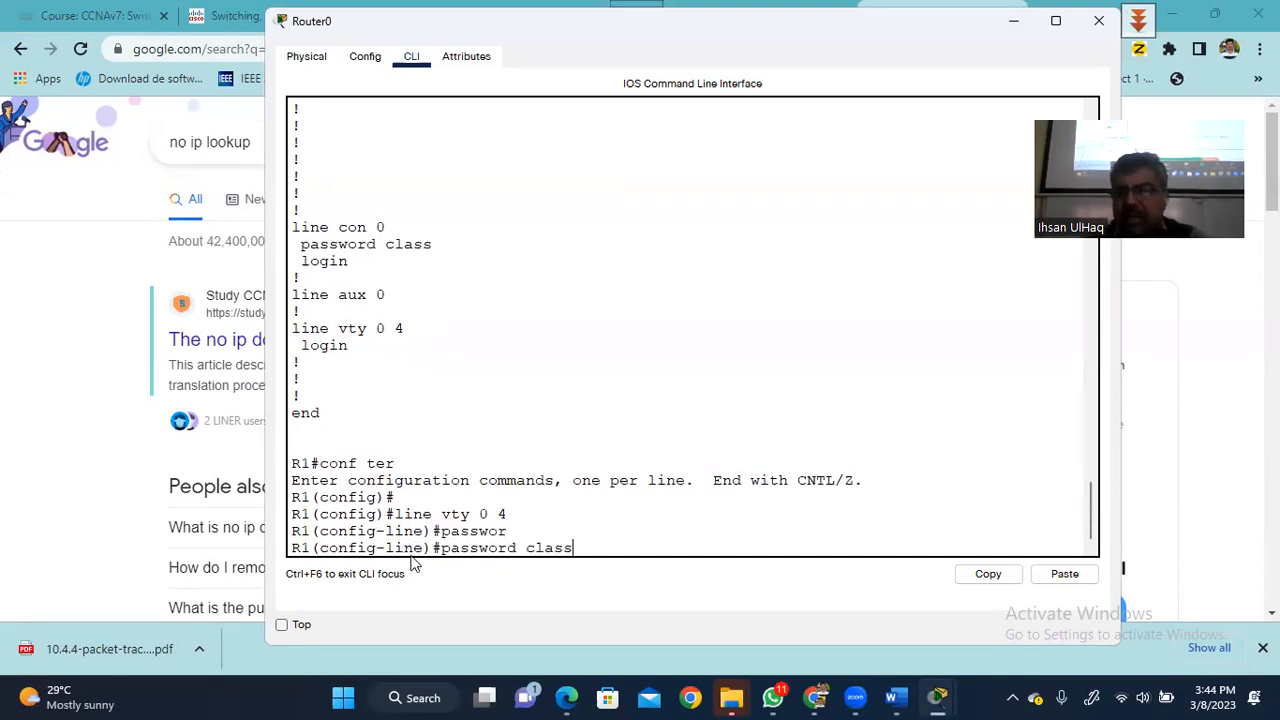
pyautogui.press('Return')
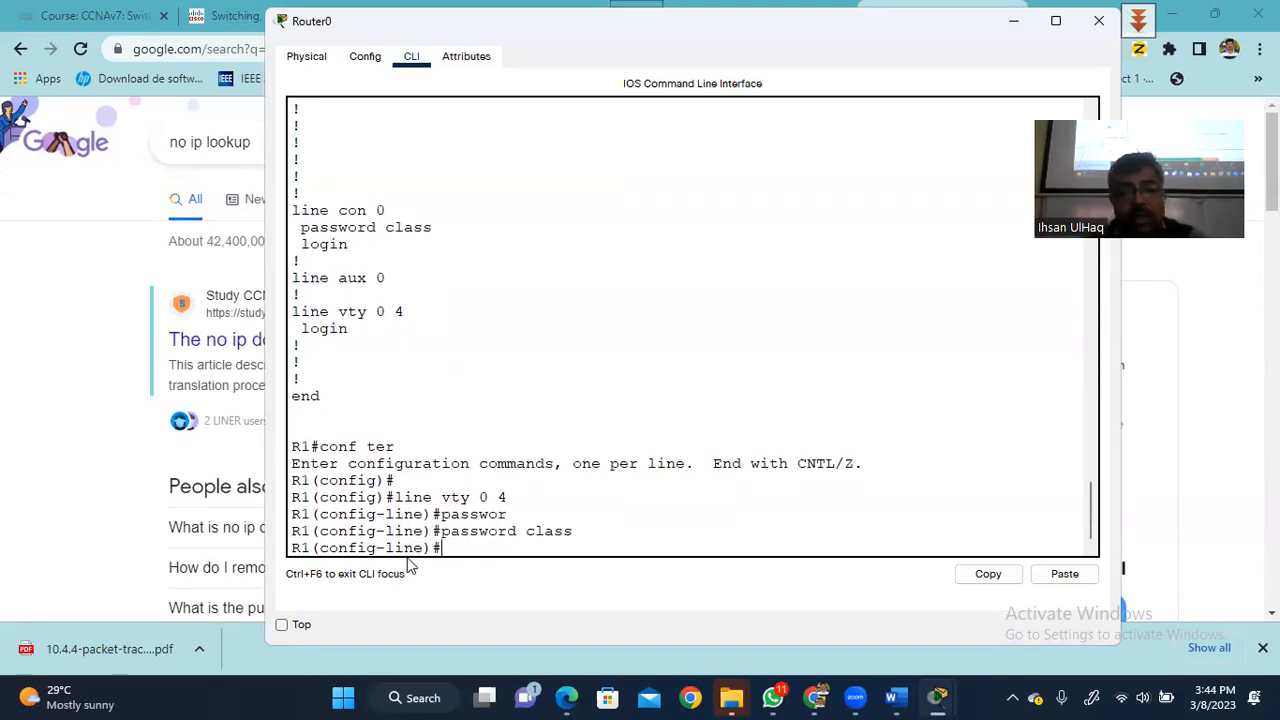
pyautogui.write('login')
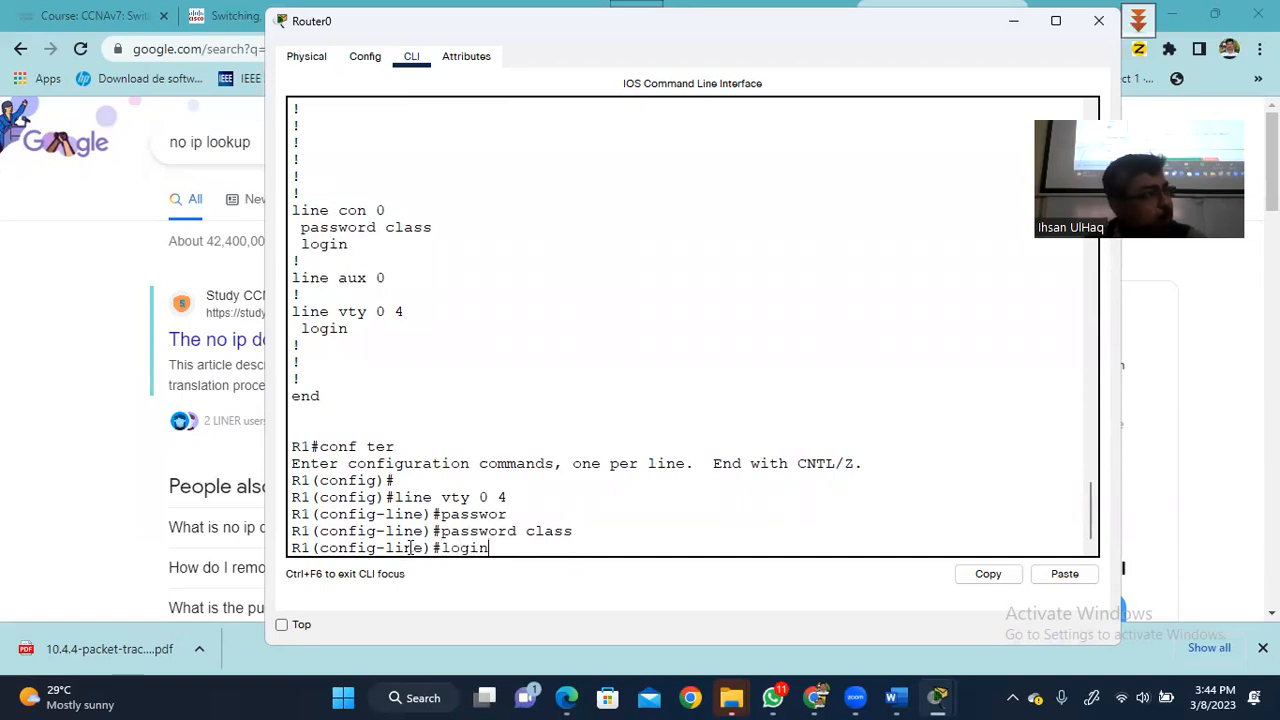
pyautogui.press('Return')
pyautogui.write('e')
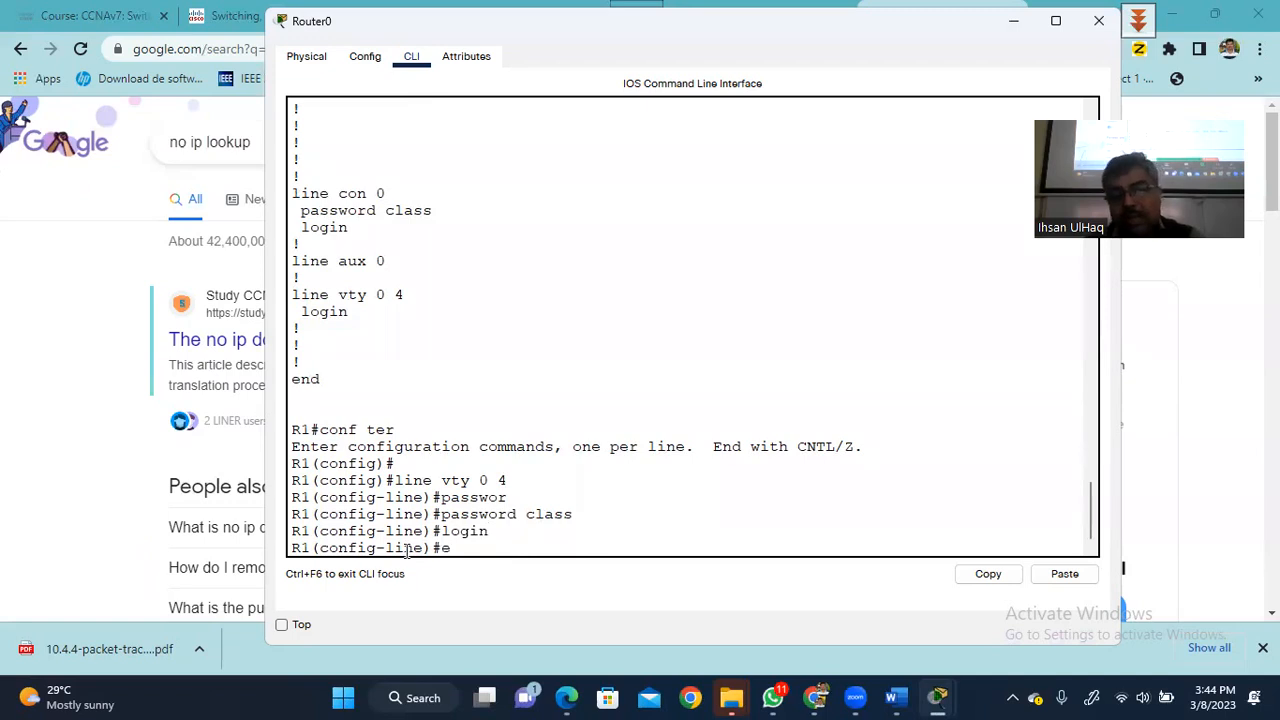
pyautogui.write('xit')
pyautogui.press('Return')
pyautogui.press('Return')
pyautogui.press('Return')
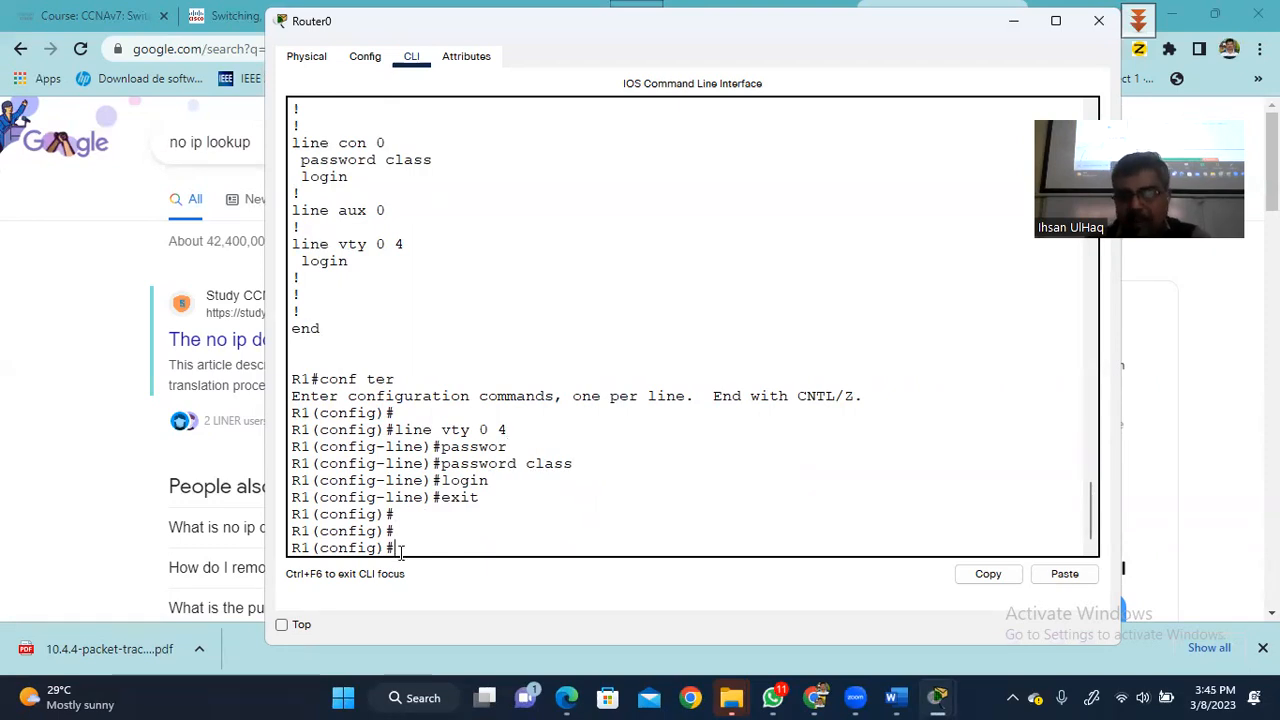
# - Return to R1# and page through show running-config to confirm the vty 0 4 password
pyautogui.write('exit')
pyautogui.press('Return')
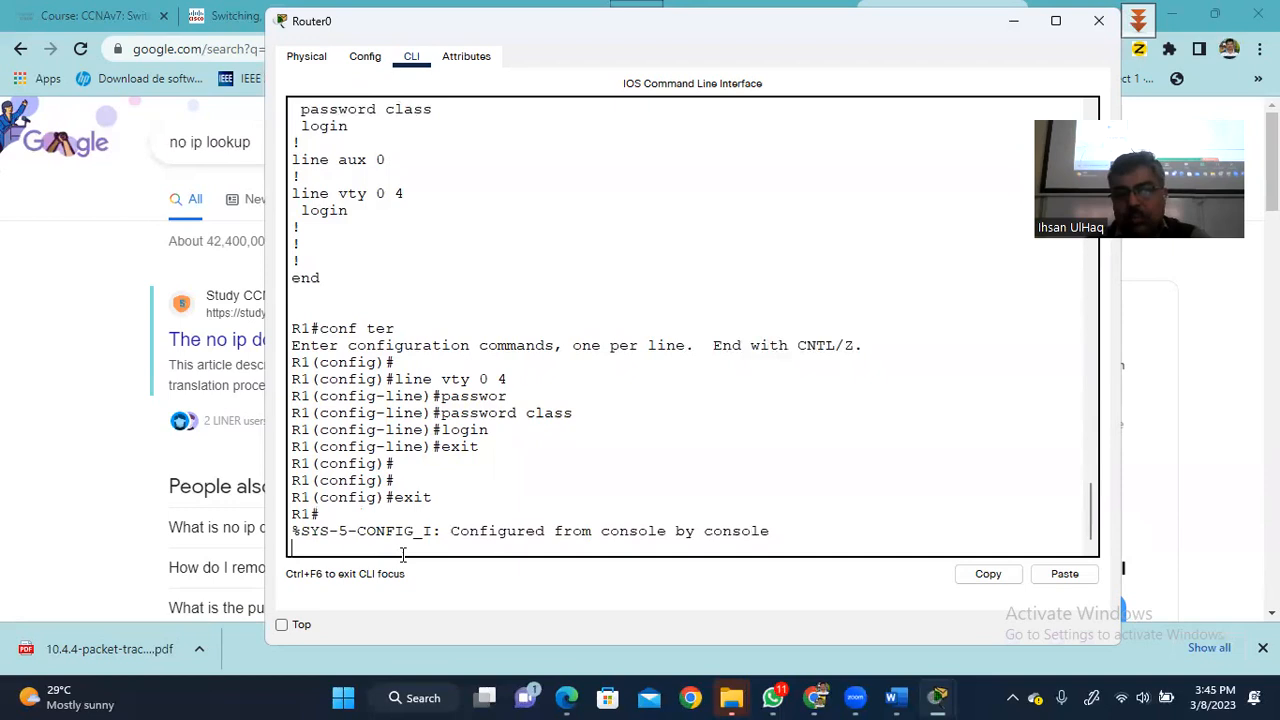
pyautogui.press('Return')
pyautogui.press('Return')
pyautogui.press('Return')
pyautogui.write('show run')
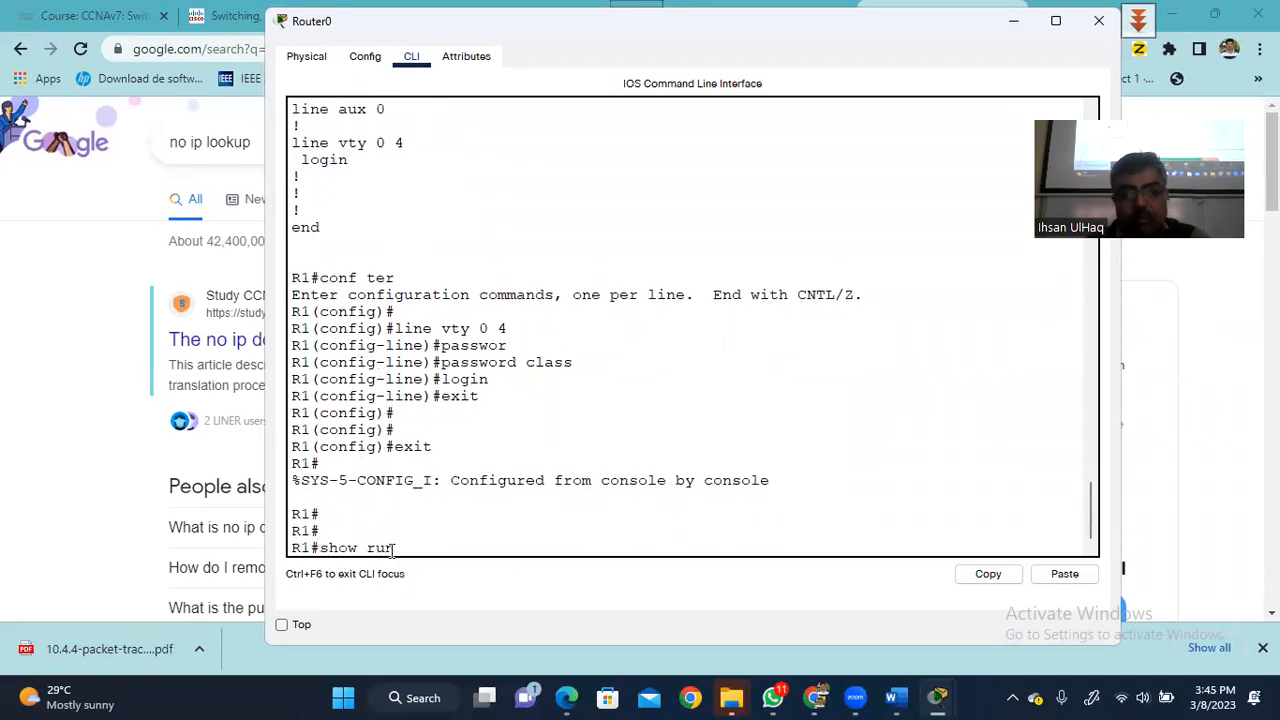
pyautogui.press('Tab')
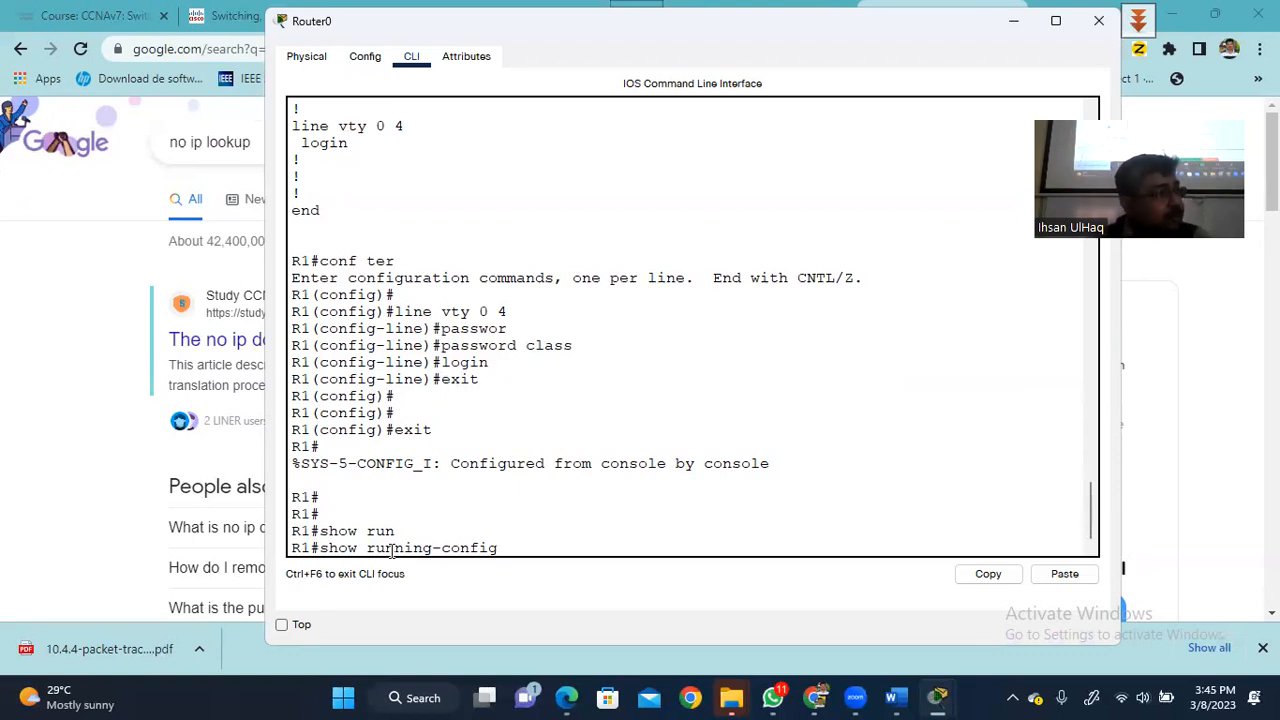
pyautogui.press('Return')
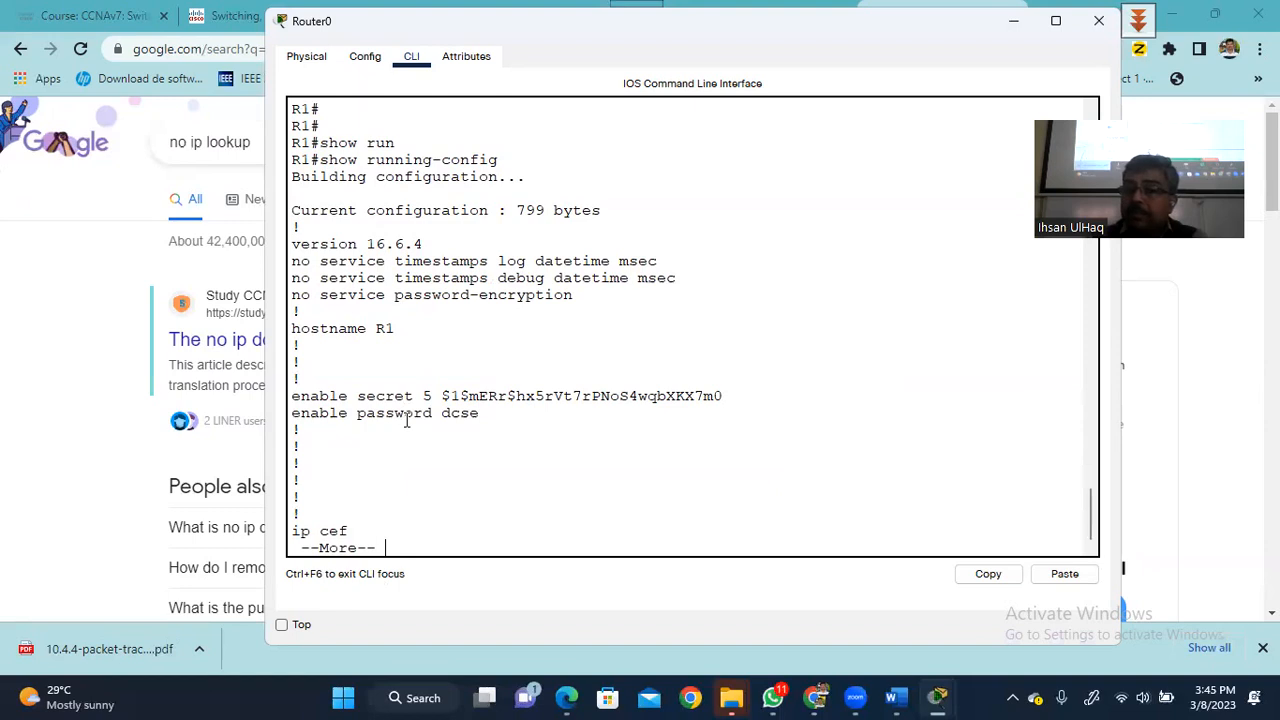
pyautogui.press('space')
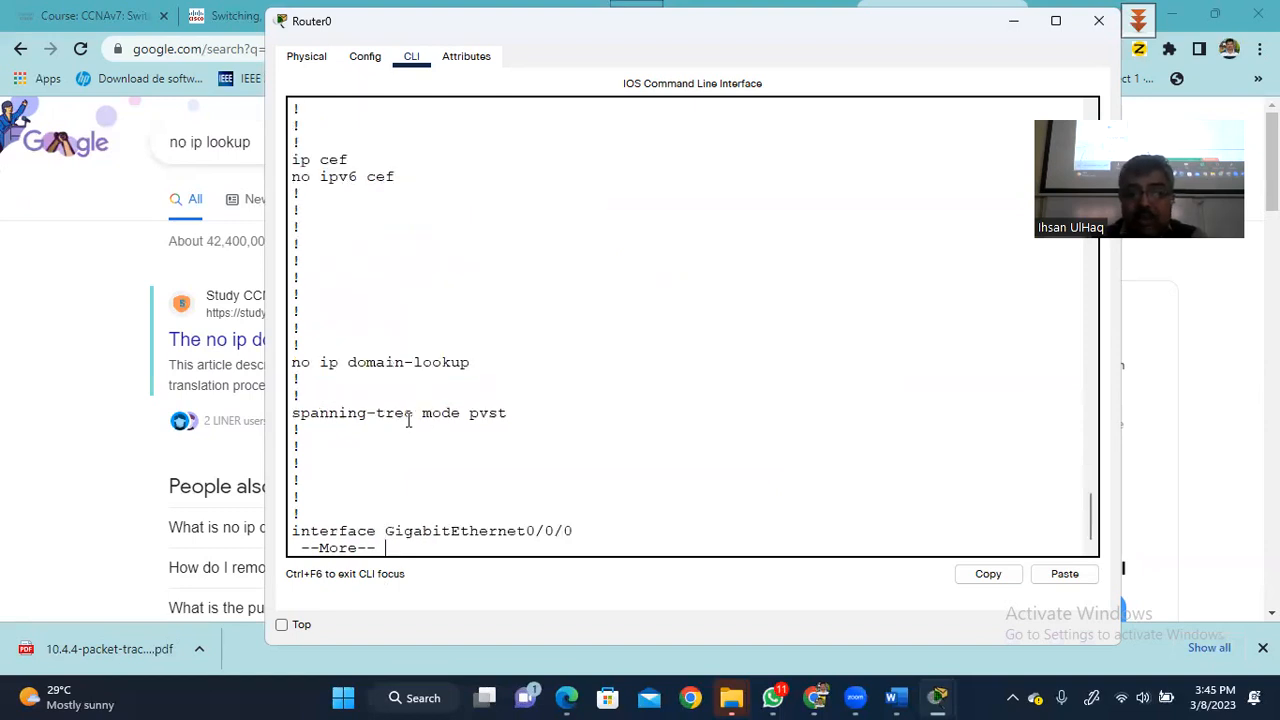
pyautogui.press('space')
pyautogui.press('space')
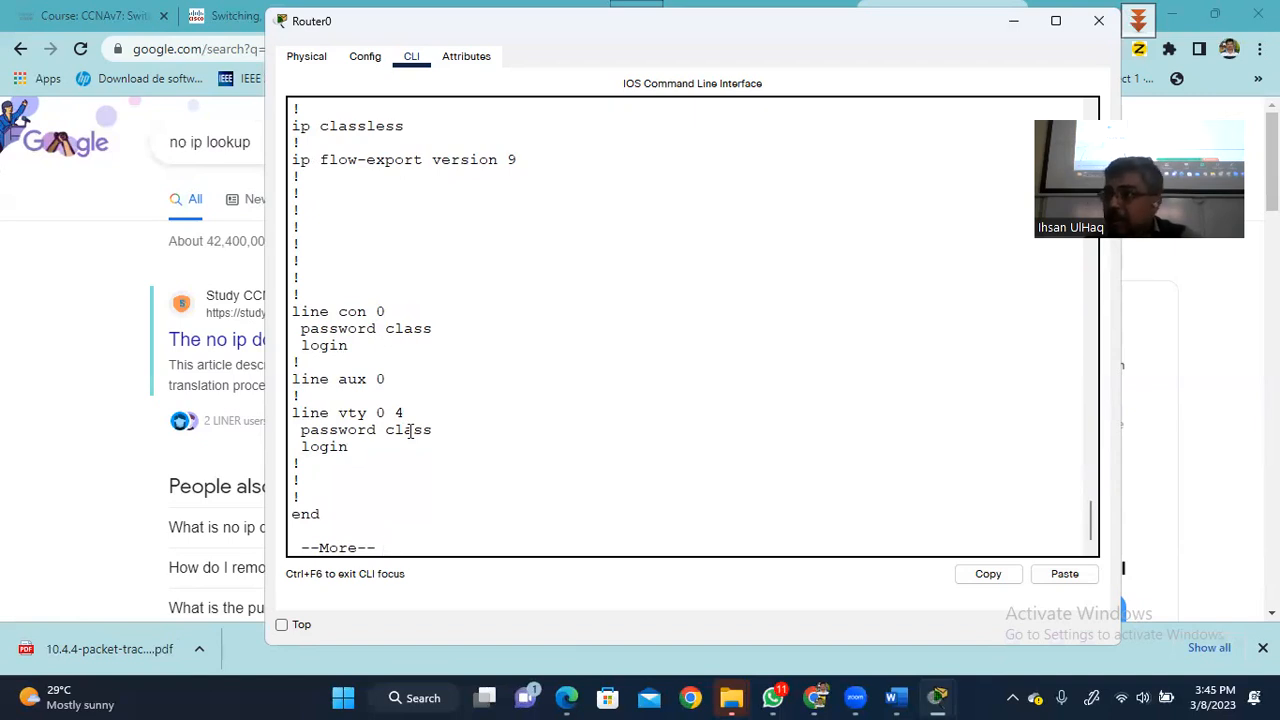
pyautogui.press('space')
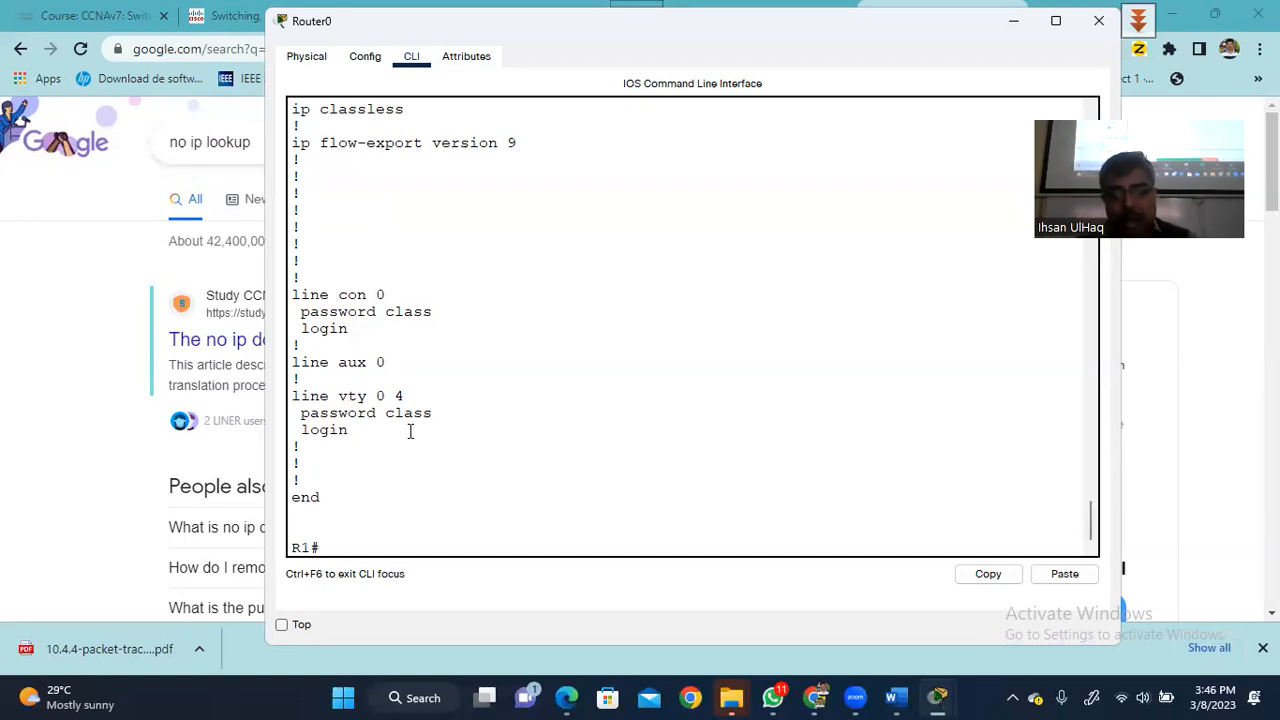
# - Enable service password-encryption on R1, exit configuration, and type show running-config
pyautogui.write('conf ter')
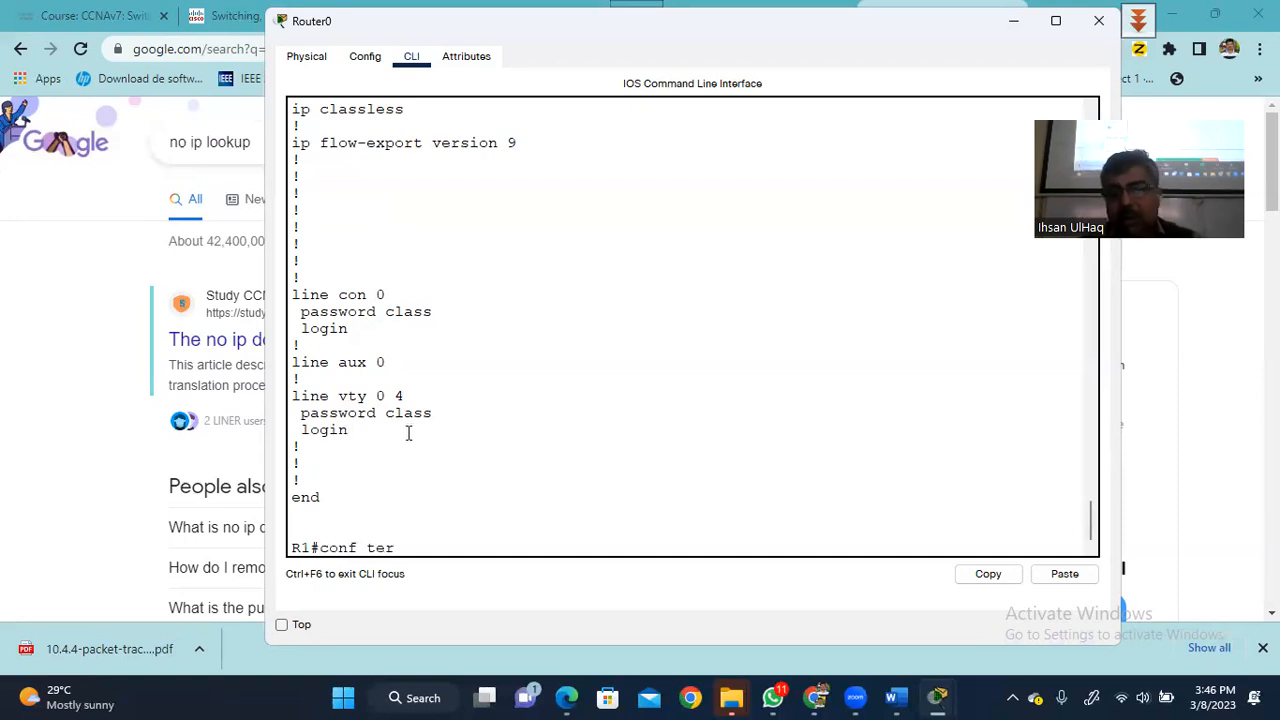
pyautogui.press('Return')
pyautogui.press('Return')
pyautogui.press('Return')
pyautogui.write('service pass')
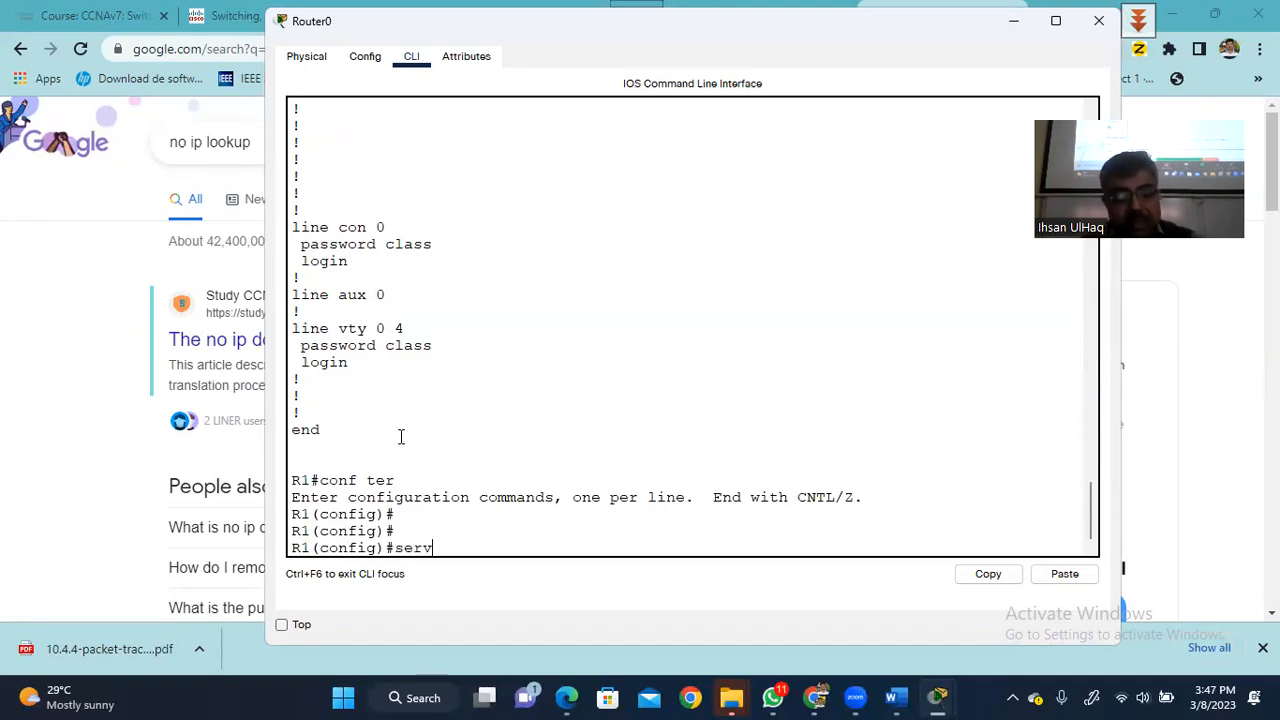
pyautogui.press('Tab')
pyautogui.write('pass')
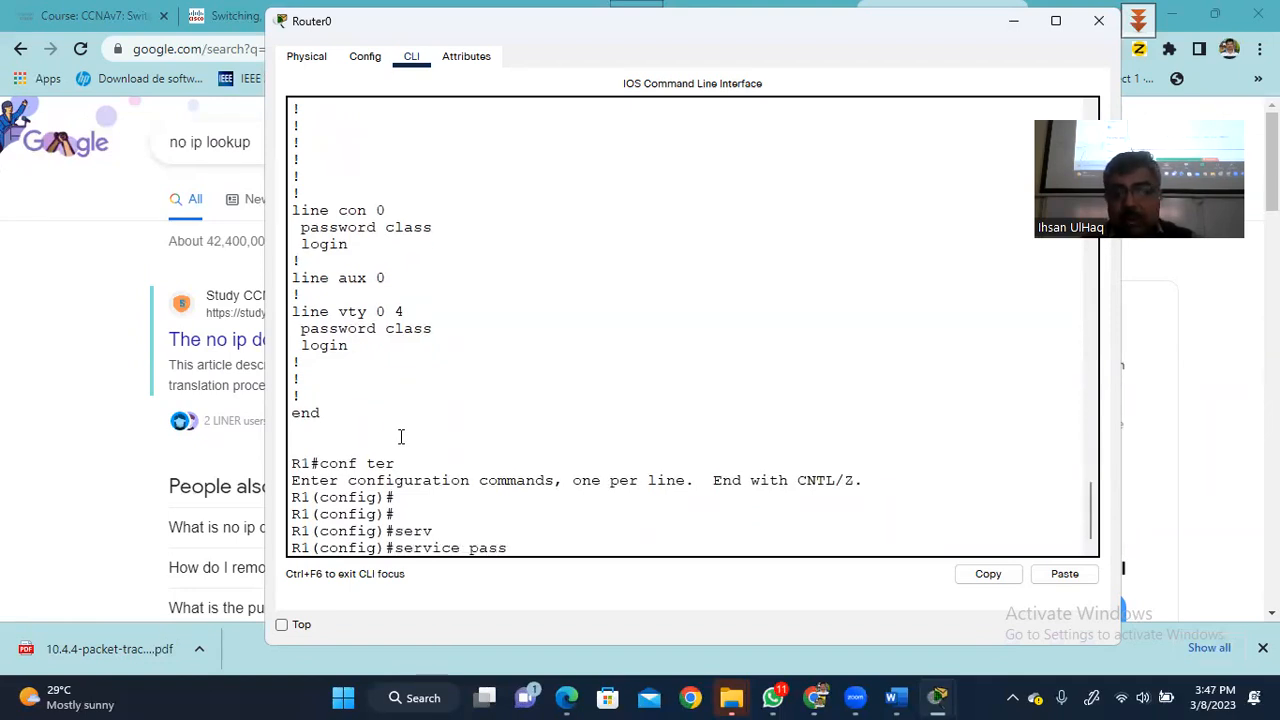
pyautogui.press('Tab')
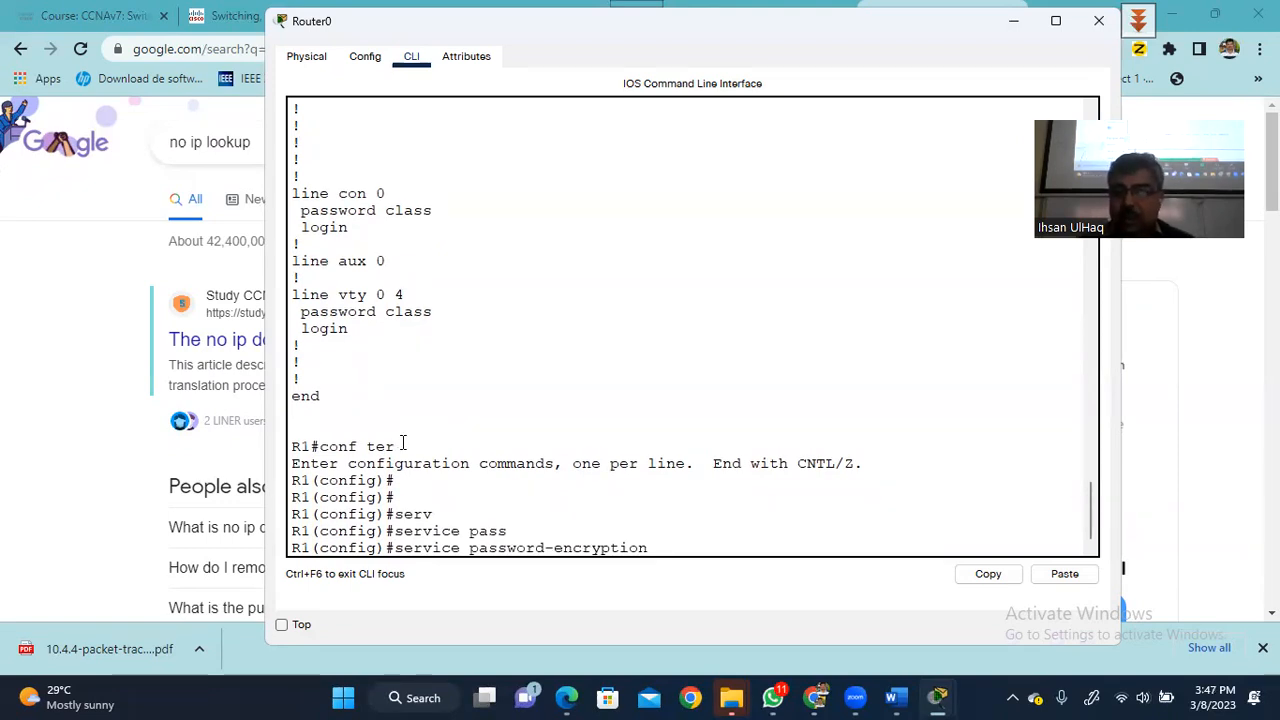
pyautogui.press('Return')
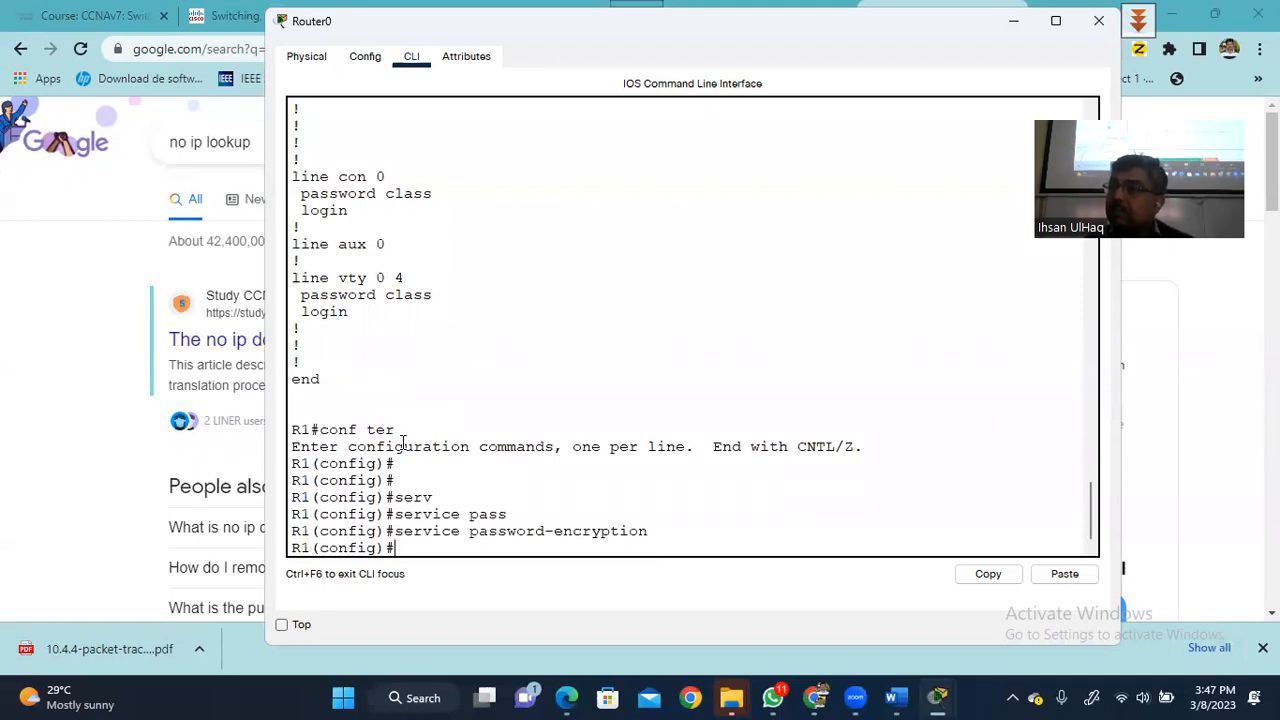
pyautogui.write('exit')
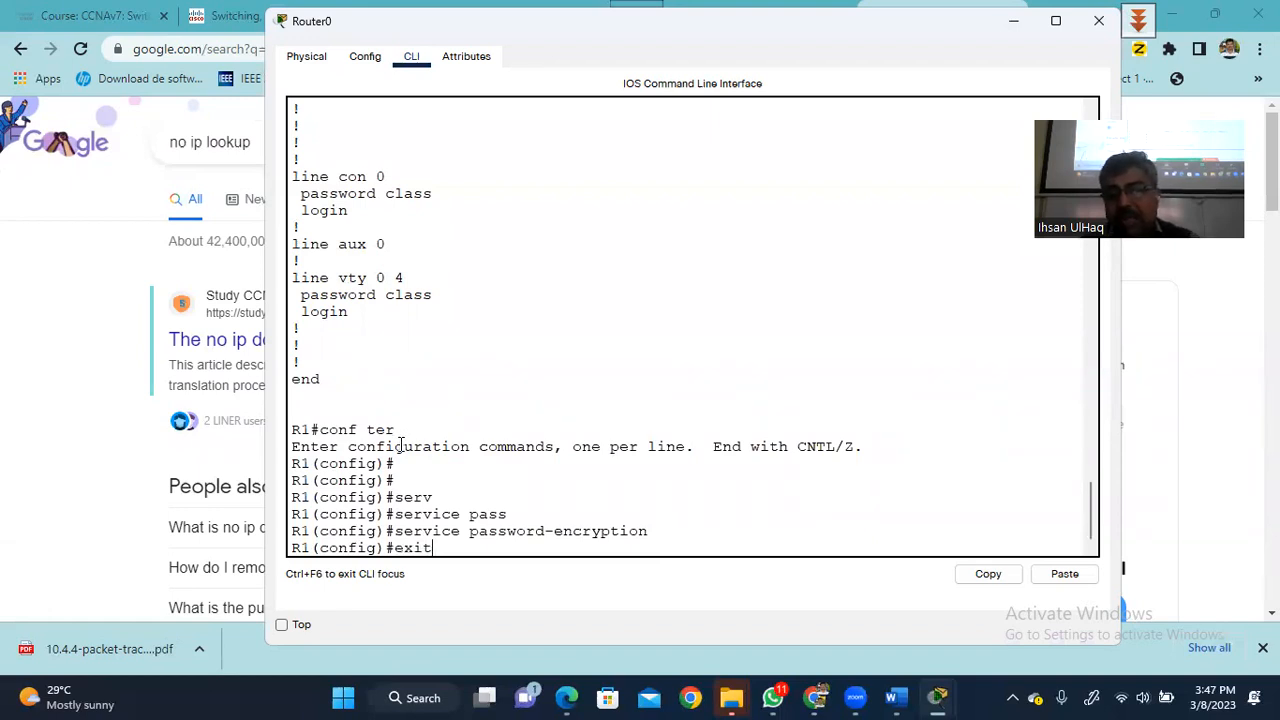
pyautogui.press('Return')
pyautogui.press('Return')
pyautogui.write('show ')
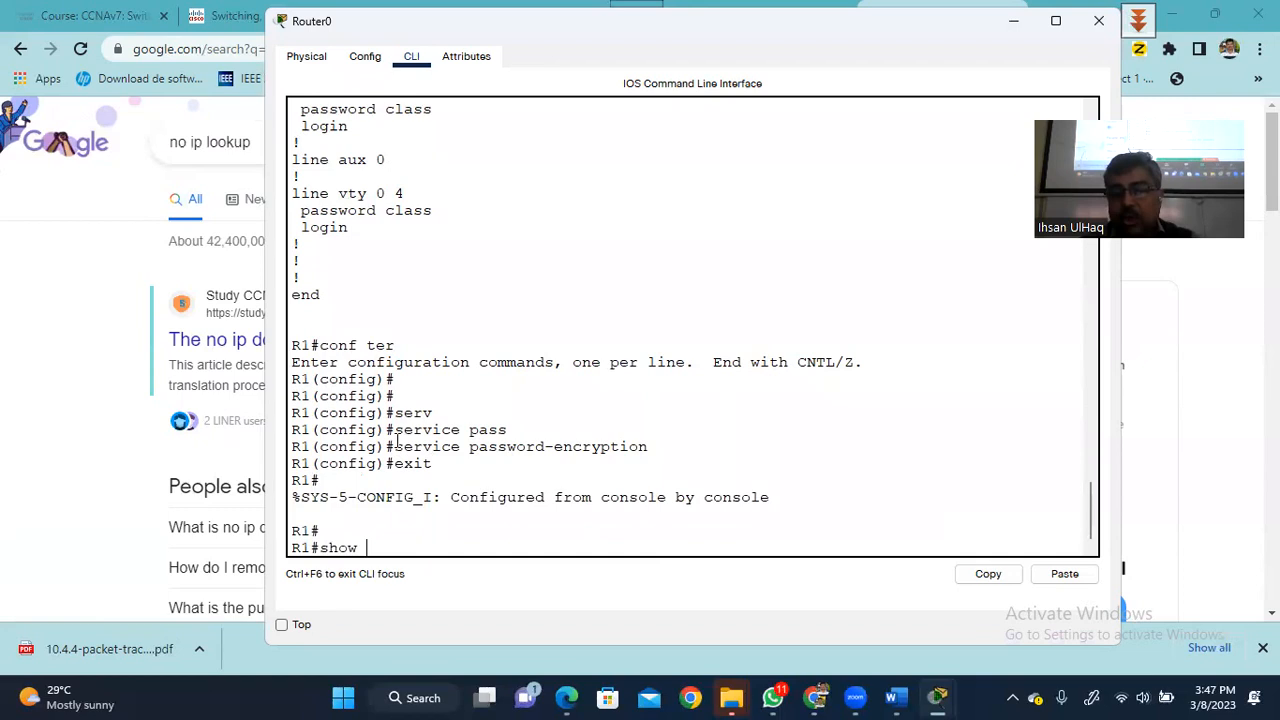
pyautogui.write('run')
pyautogui.press('Tab')
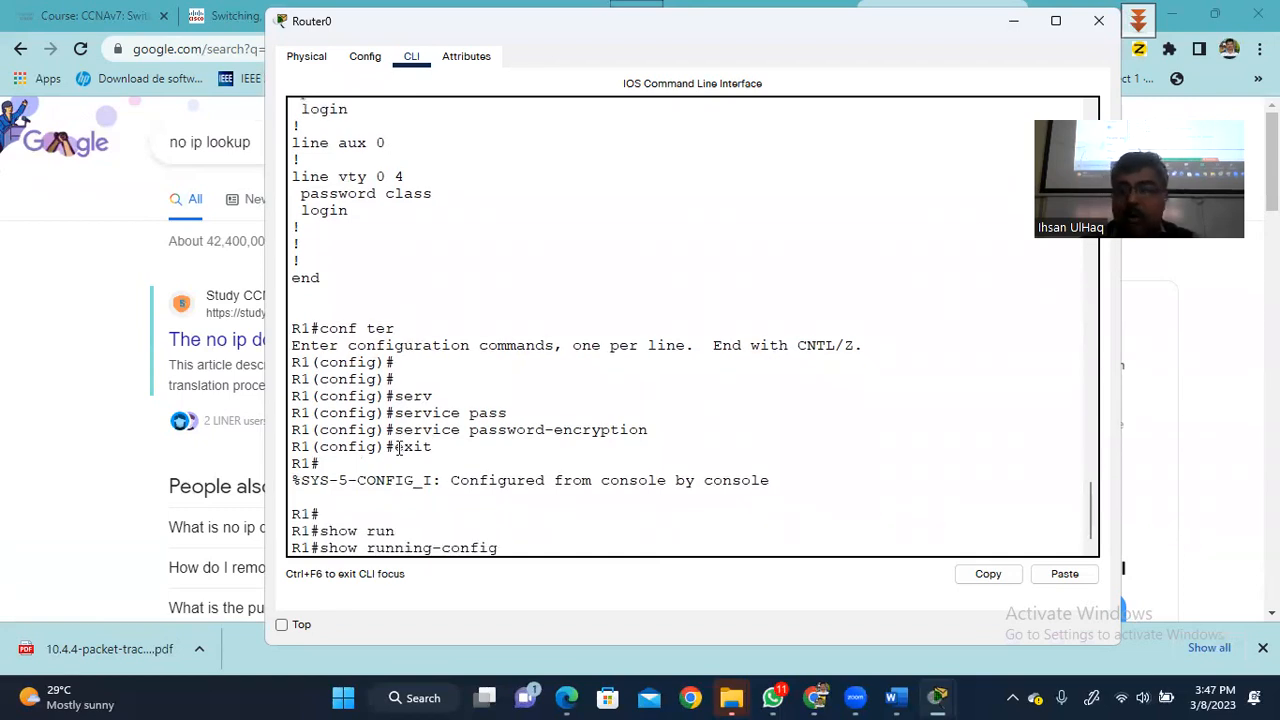
# - List R1's running configuration to the end, showing type 7 encrypted line passwords
pyautogui.press('Return')
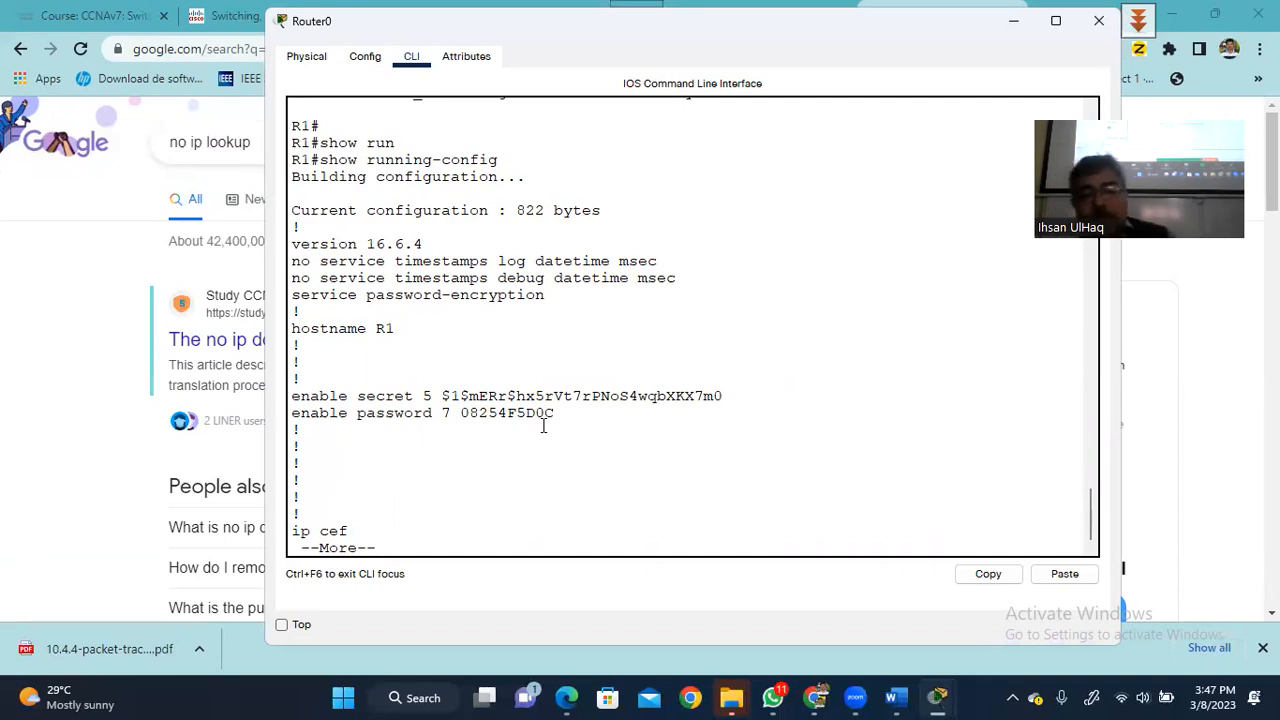
pyautogui.press('space')
pyautogui.press('space')
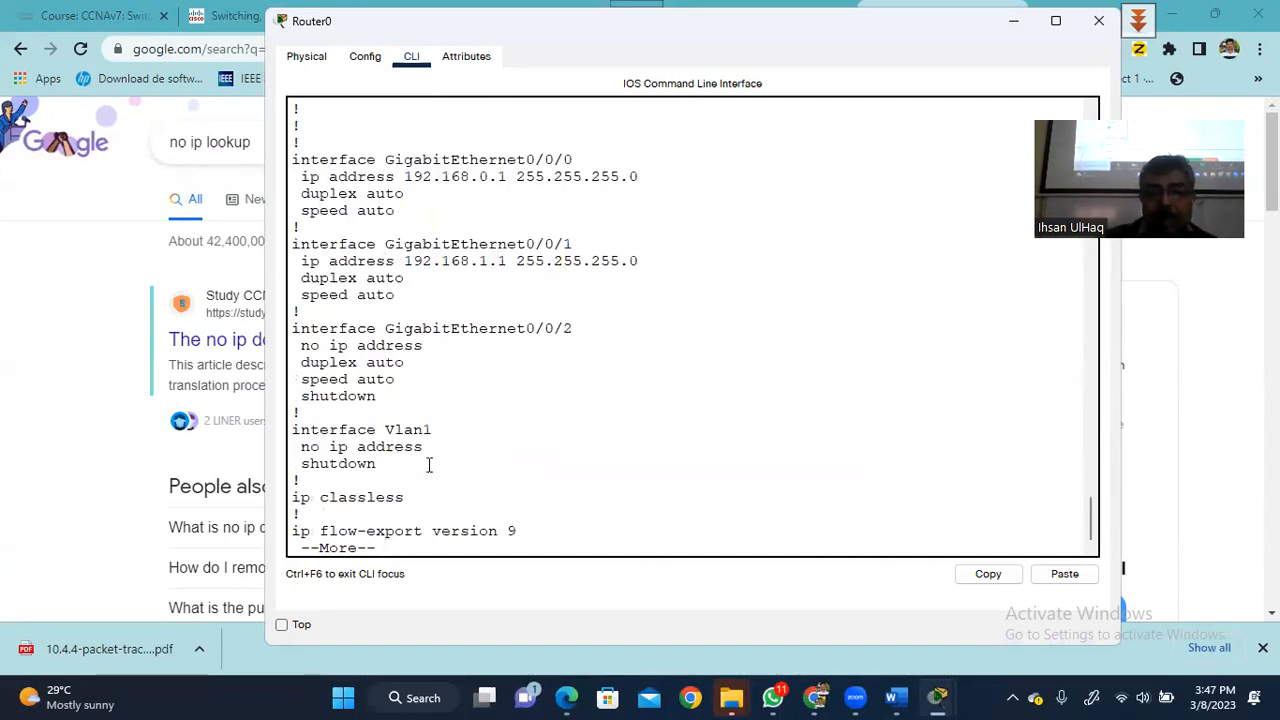
pyautogui.press('space')
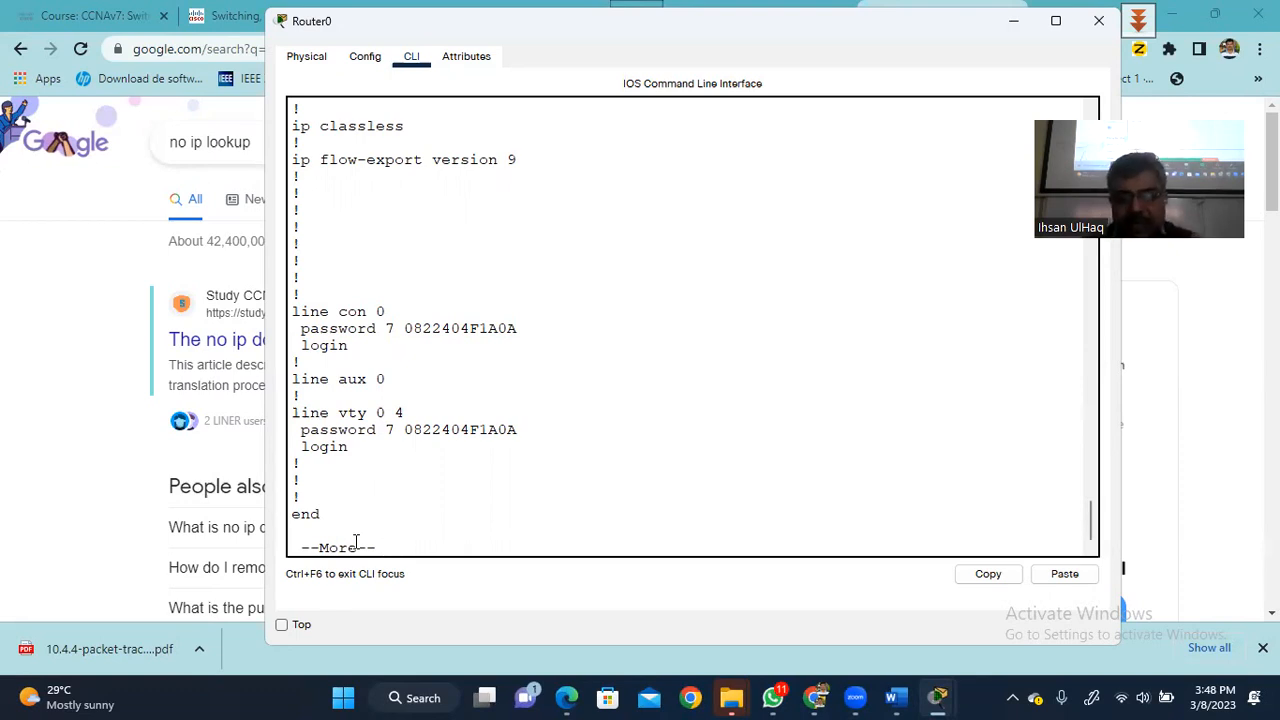
pyautogui.press('space')
pyautogui.press('Return')
pyautogui.press('Return')
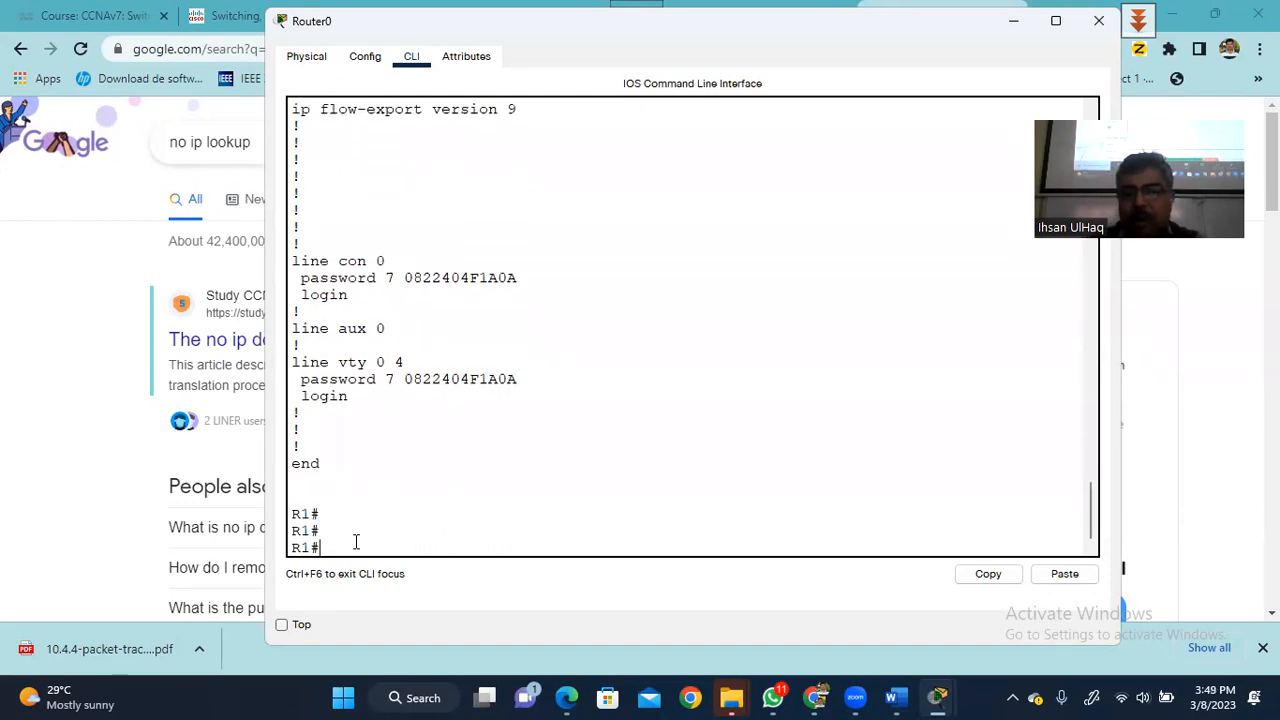
# - Set R1's banner motd to 'UnAuthorised Access Not Allowed'
pyautogui.write('conf ter')
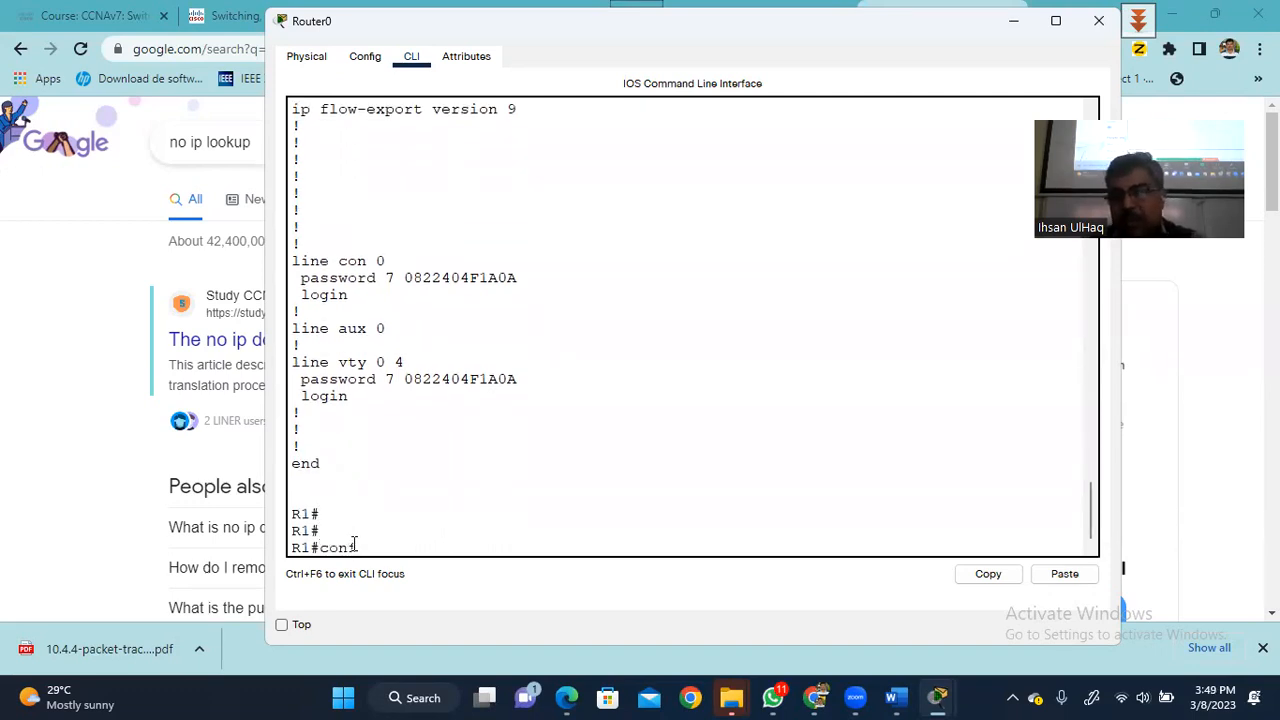
pyautogui.press('Return')
pyautogui.press('Return')
pyautogui.press('Return')
pyautogui.write('ban')
pyautogui.press('Tab')
pyautogui.write('motd')
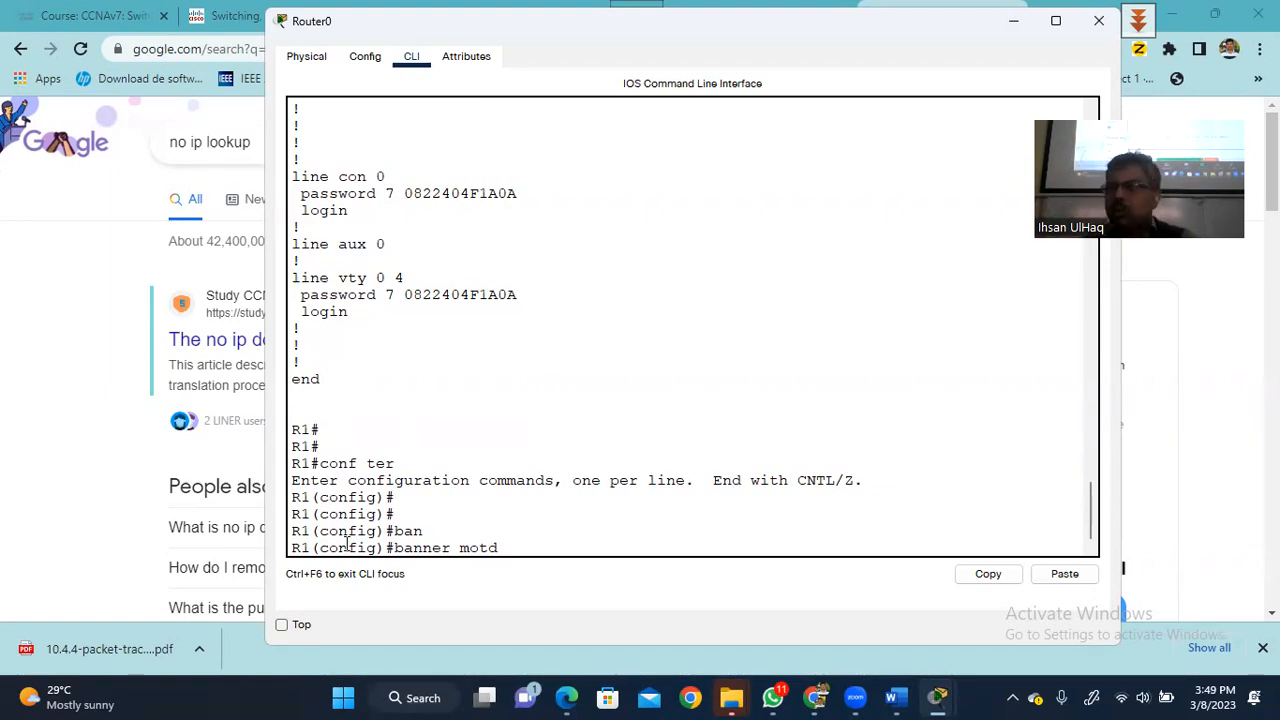
pyautogui.write('#')
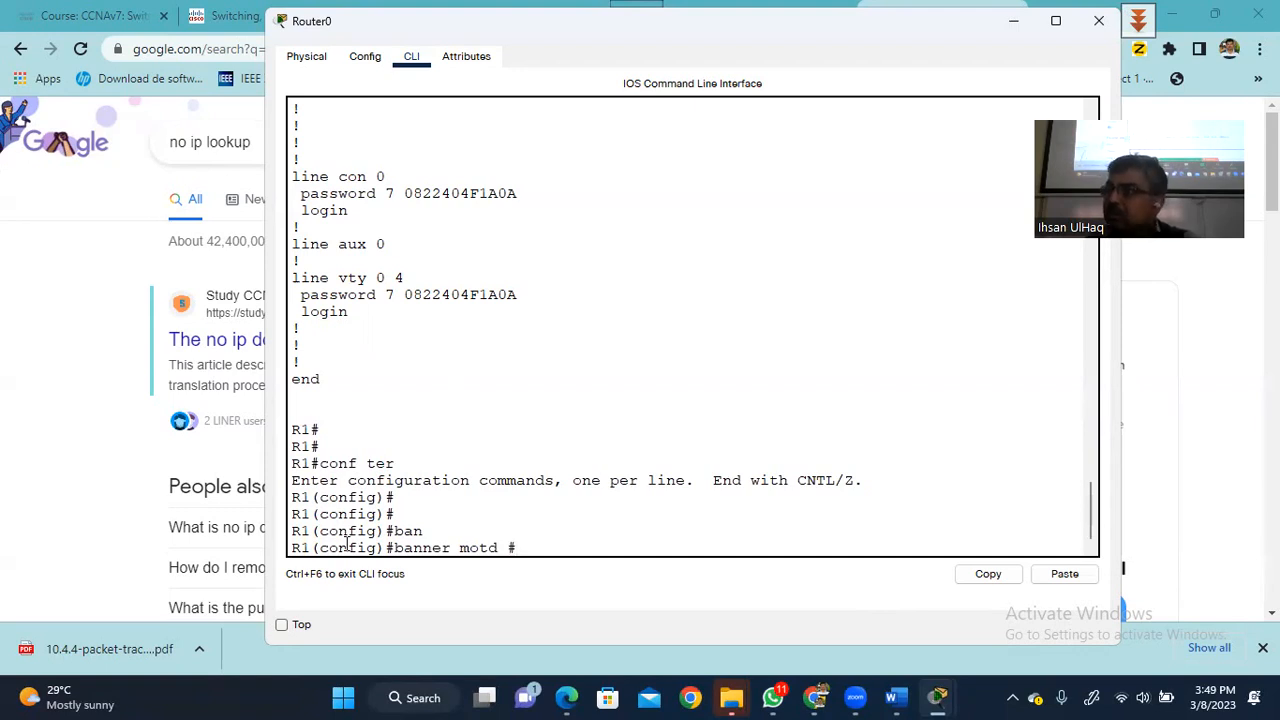
pyautogui.write('Un')
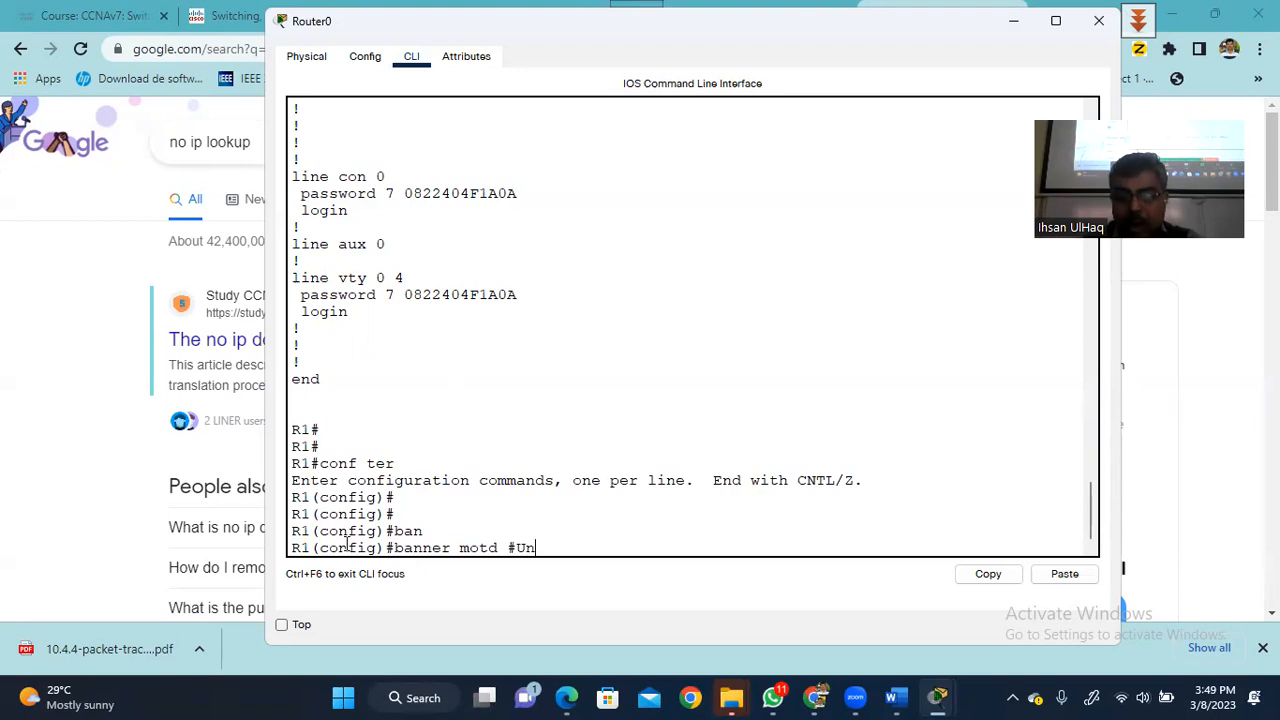
pyautogui.write('Author')
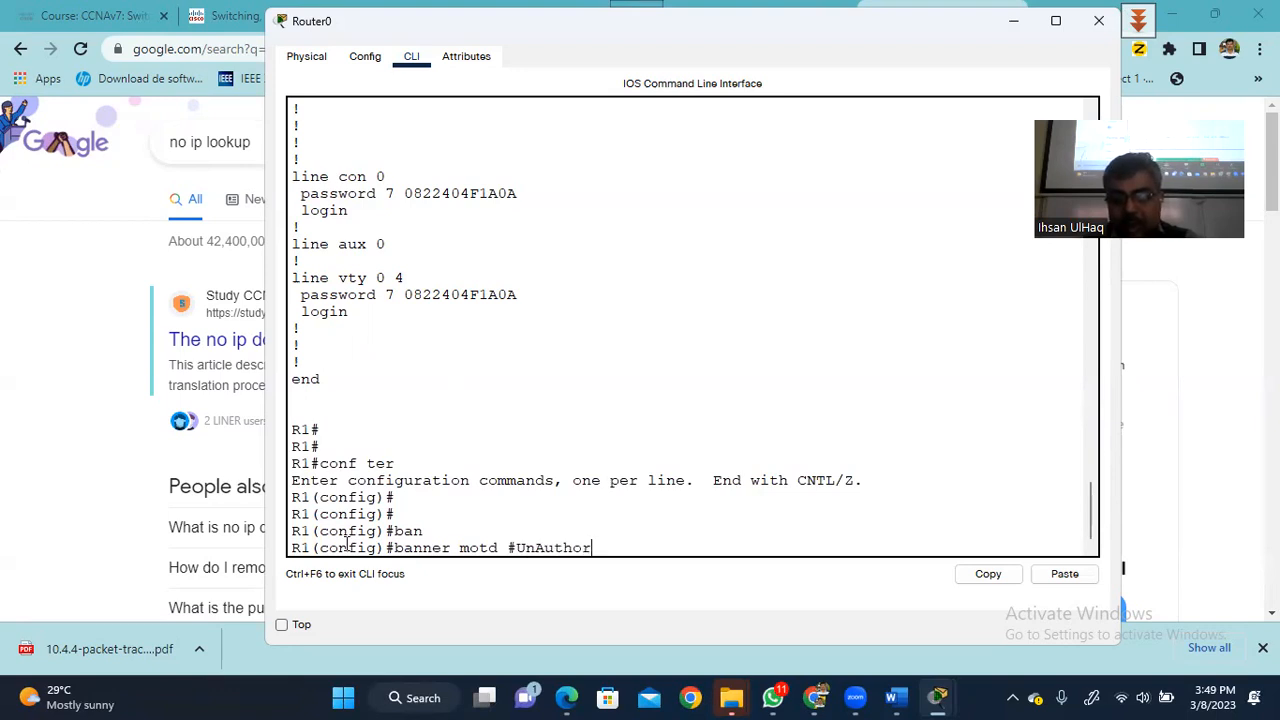
pyautogui.write('ised Access')
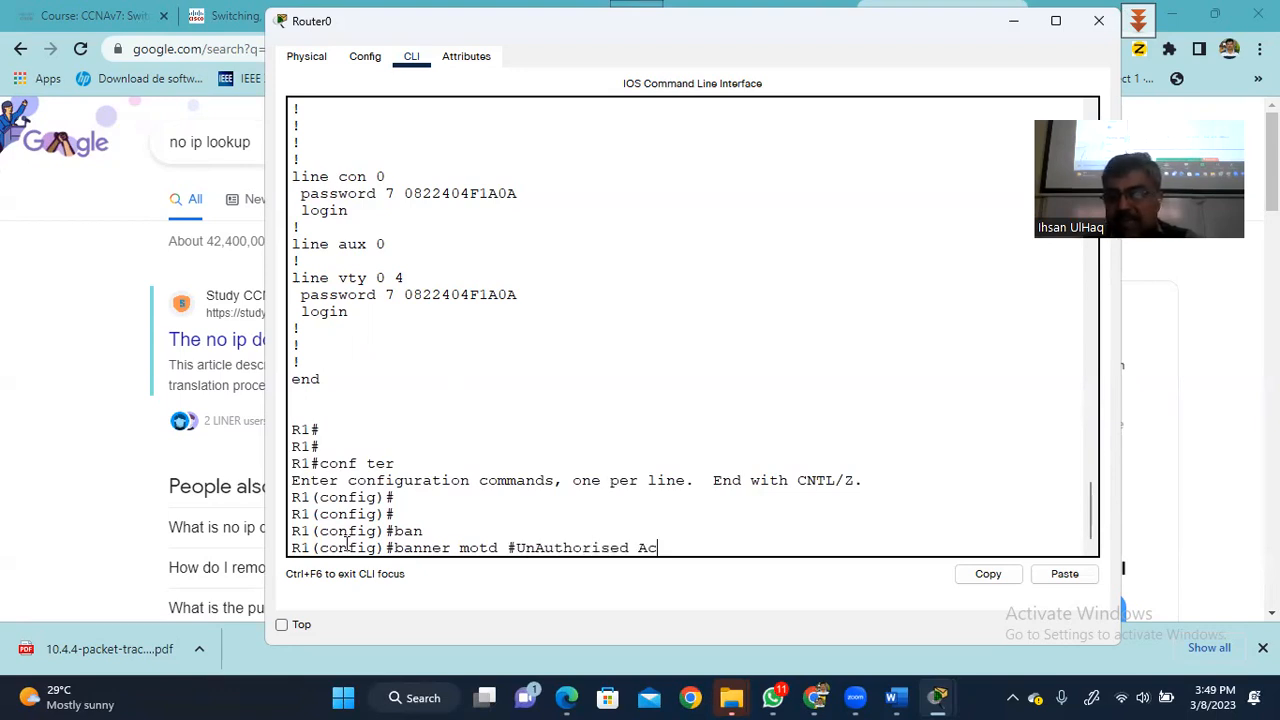
pyautogui.write('ot ')
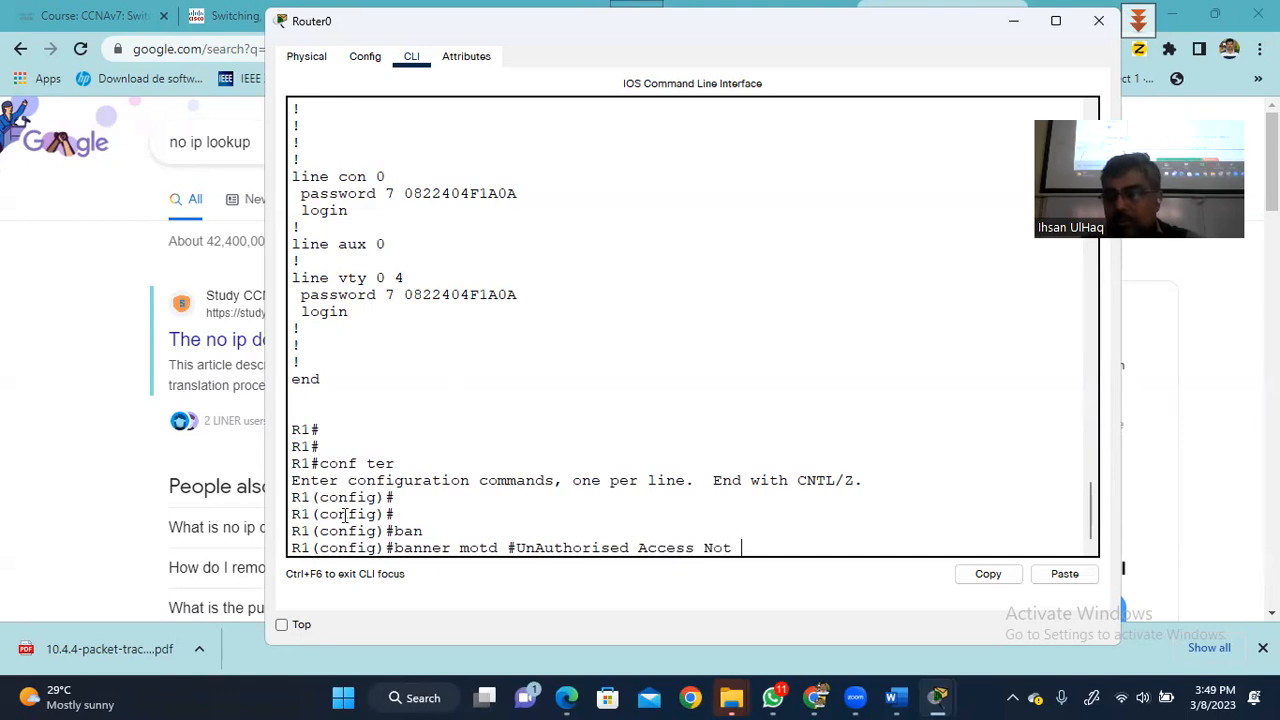
pyautogui.write('Allowed')
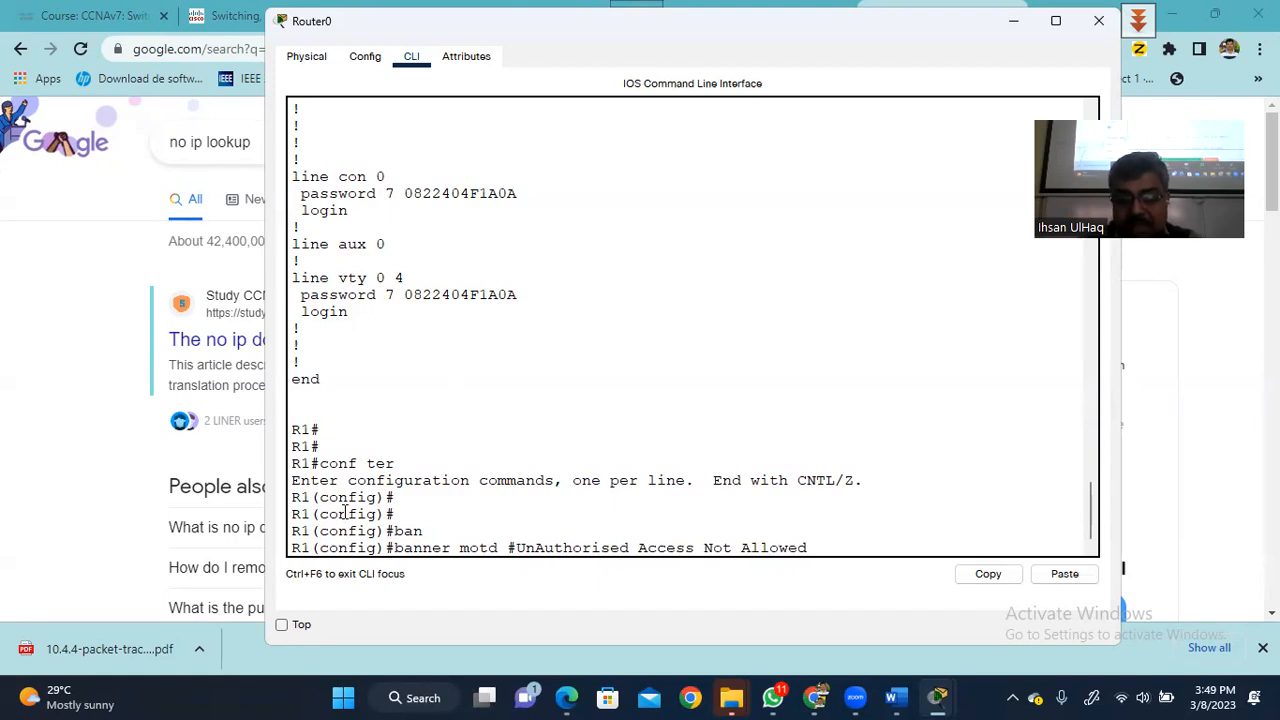
pyautogui.write('#')
pyautogui.press('Return')
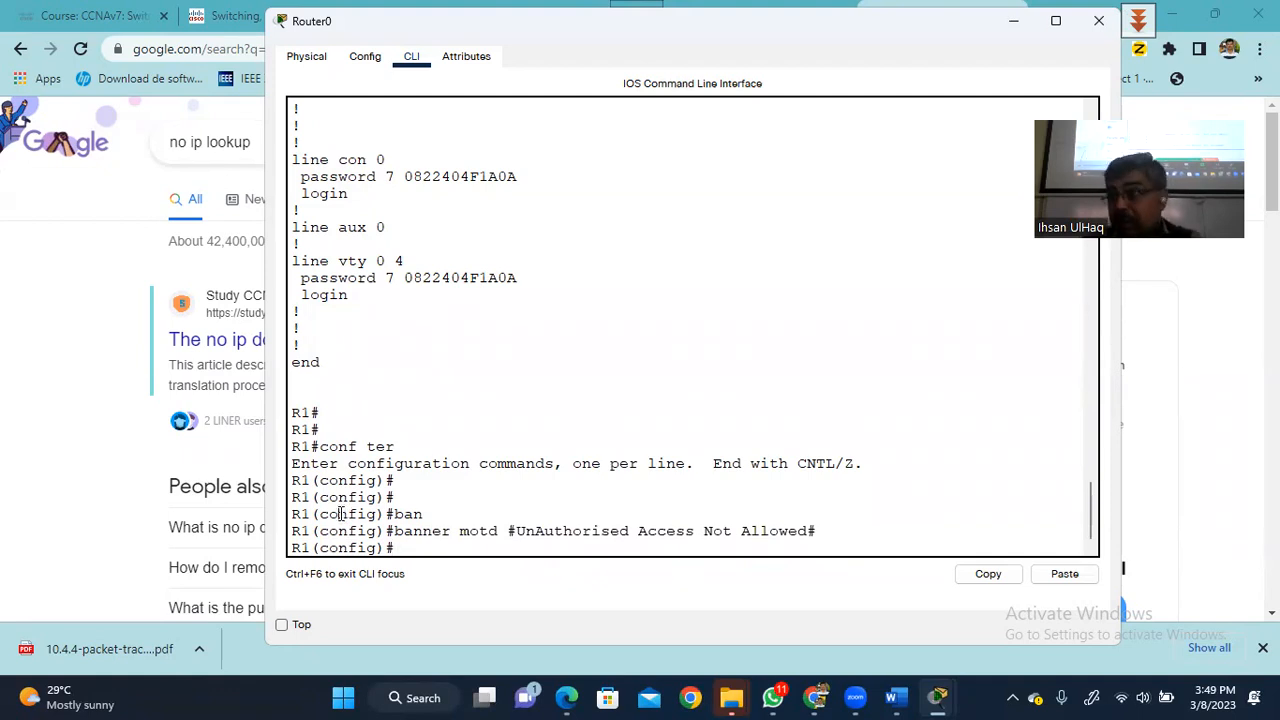
# - Leave configuration mode with end and log out of R1's console session
pyautogui.write('exi')
pyautogui.click(338, 513)
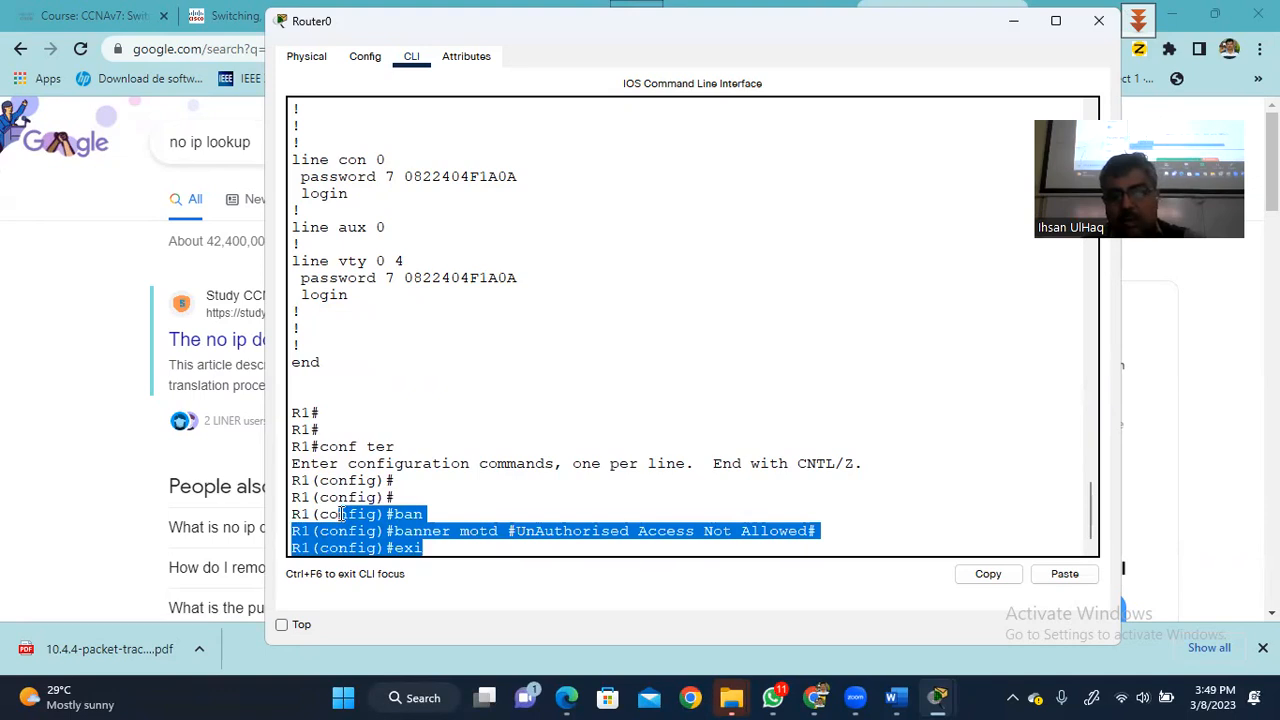
pyautogui.click(457, 548)
pyautogui.press('BackSpace')
pyautogui.press('BackSpace')
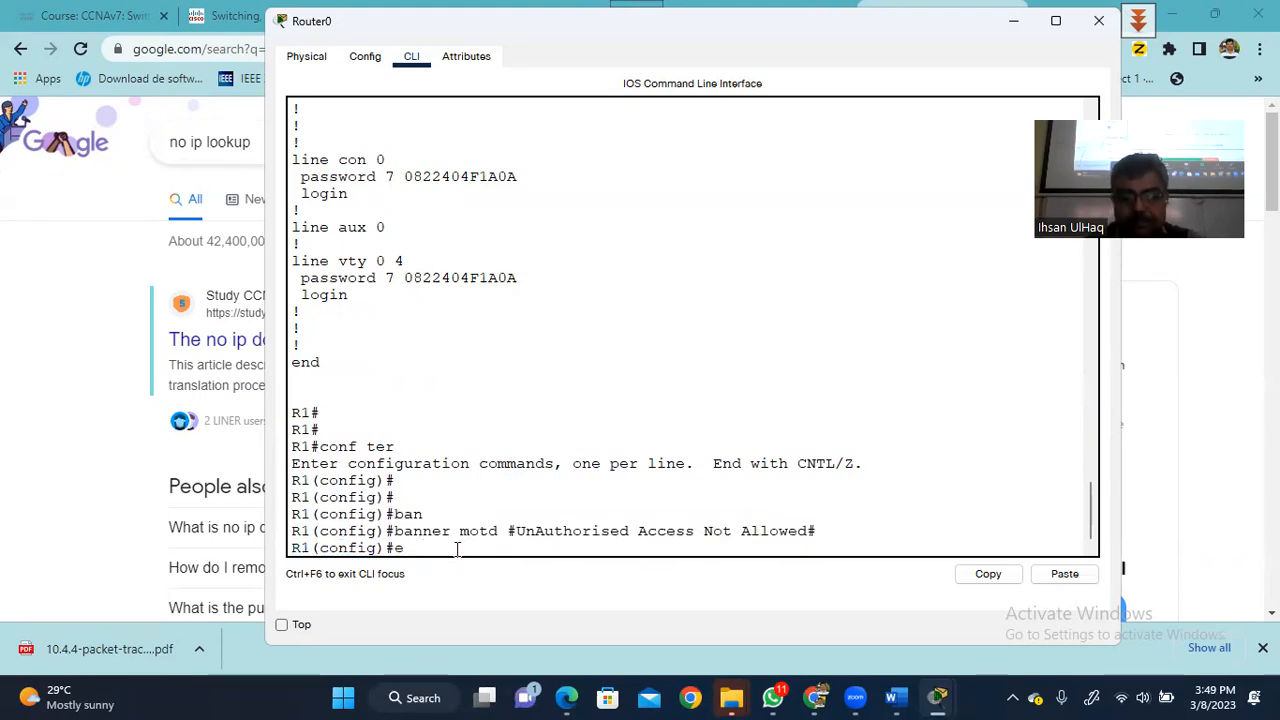
pyautogui.write('nd')
pyautogui.press('Return')
pyautogui.press('Return')
pyautogui.press('Return')
pyautogui.press('Return')
pyautogui.write('exit')
pyautogui.press('Return')
pyautogui.press('Return')
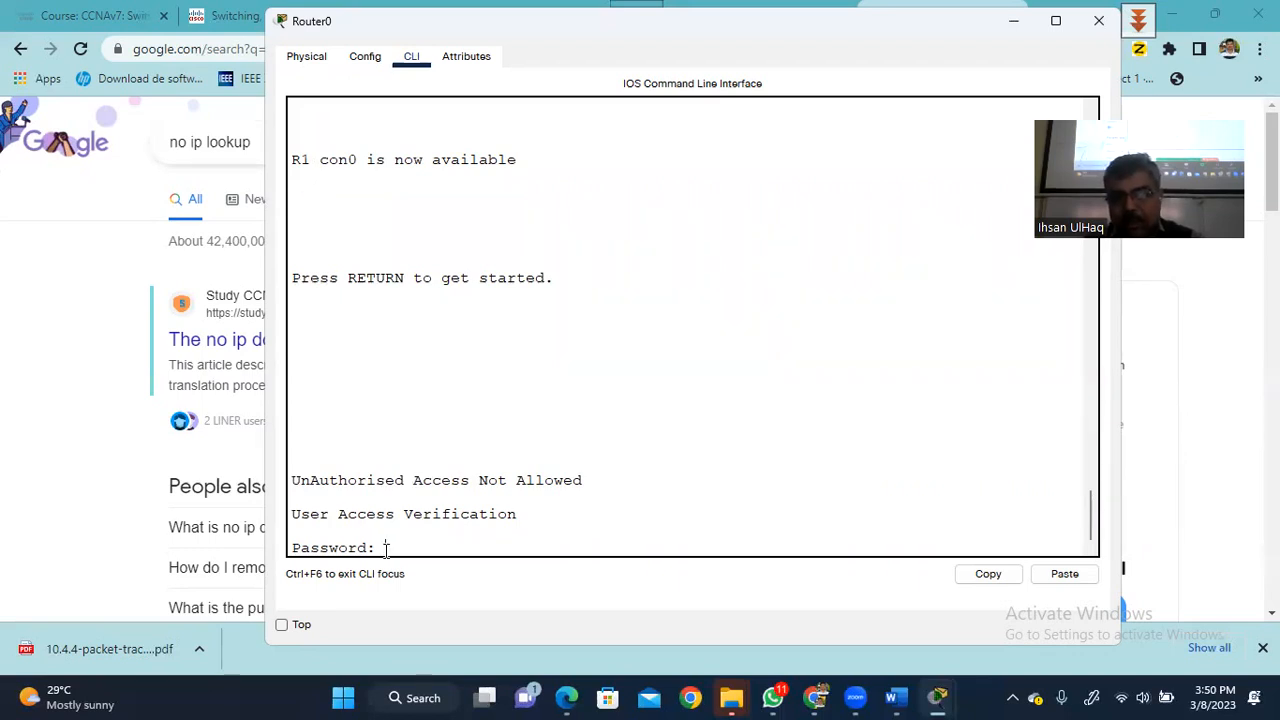
# - Log back into R1 with the console and enable passwords, then run show running-config
pyautogui.press('Return')
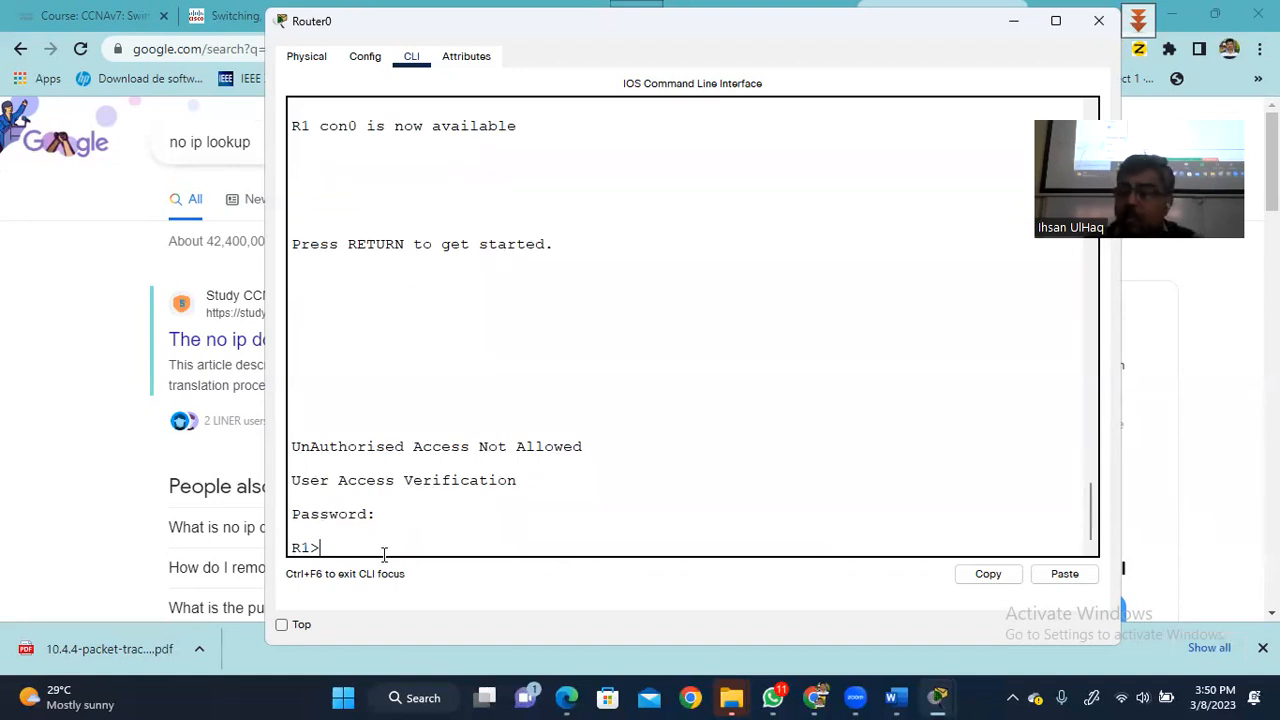
pyautogui.write('en')
pyautogui.press('Return')
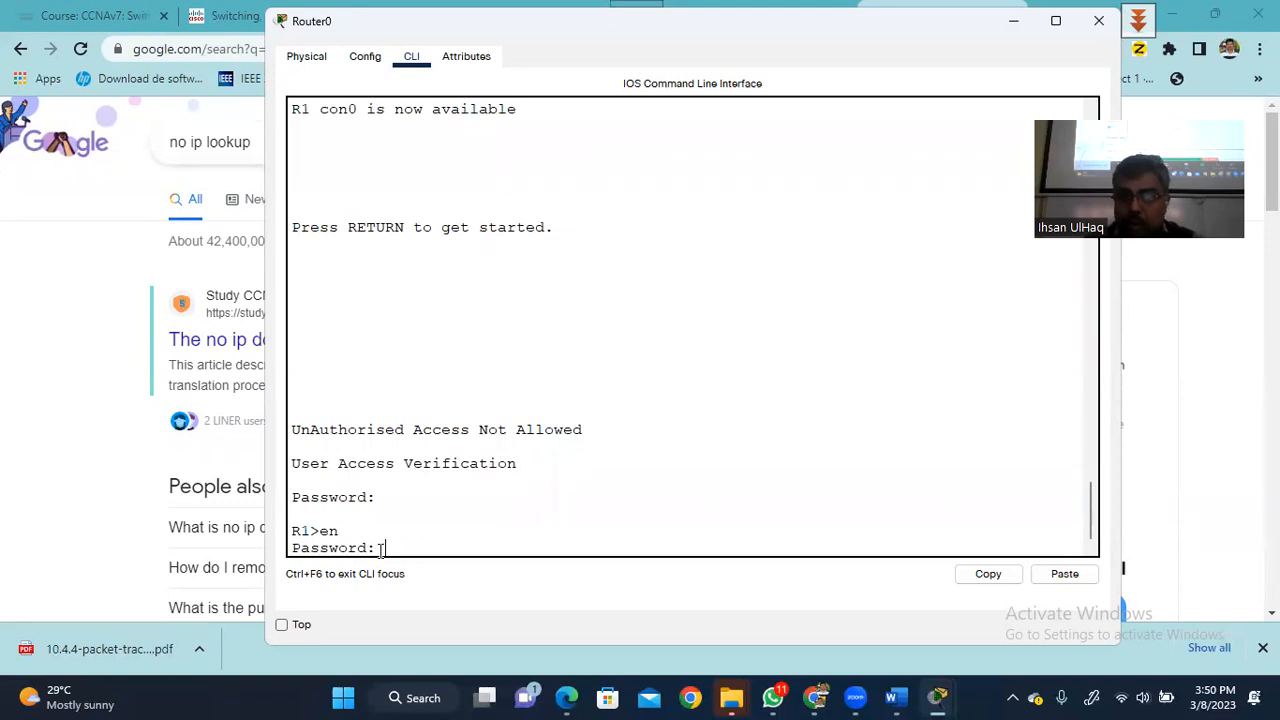
pyautogui.press('Return')
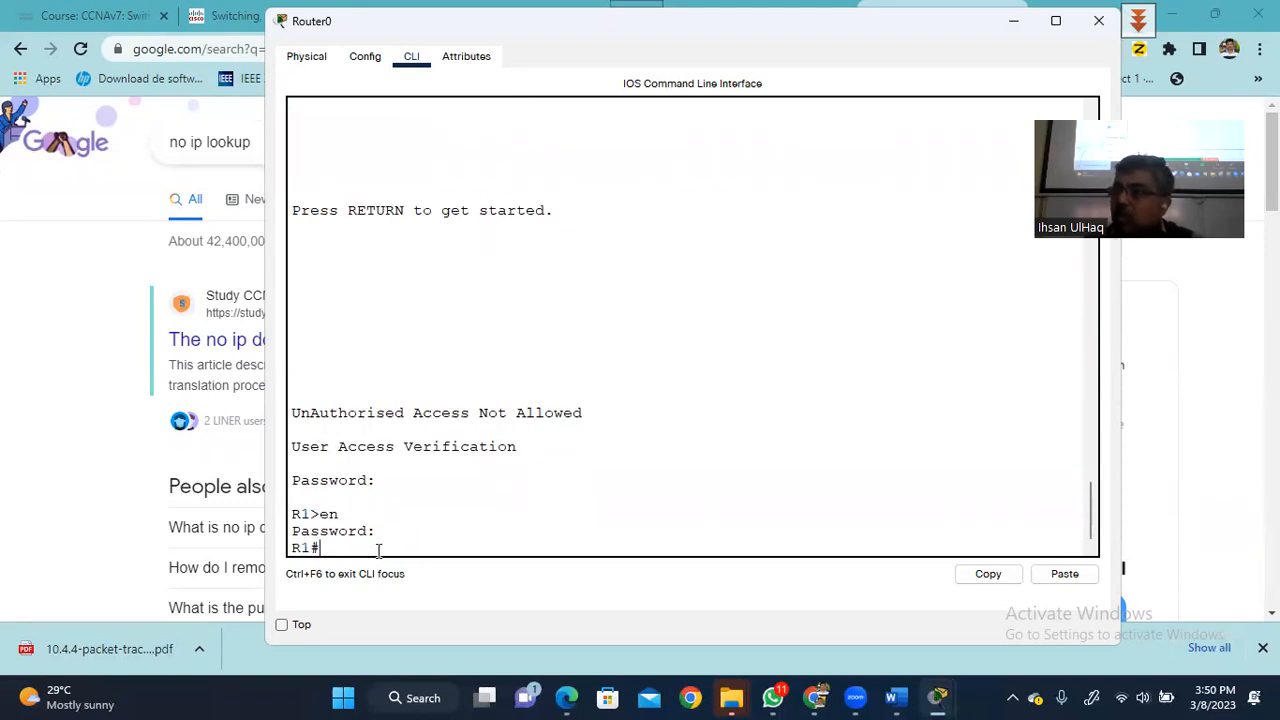
pyautogui.write('show run')
pyautogui.press('Tab')
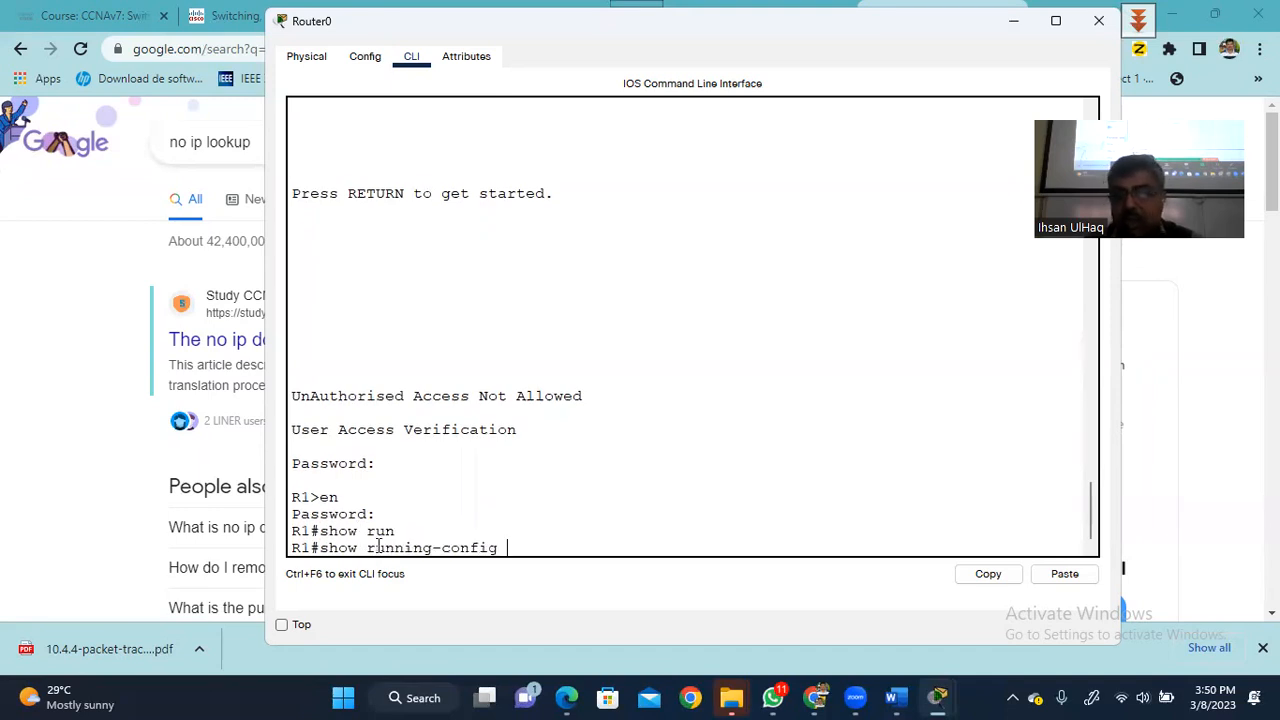
pyautogui.press('Return')
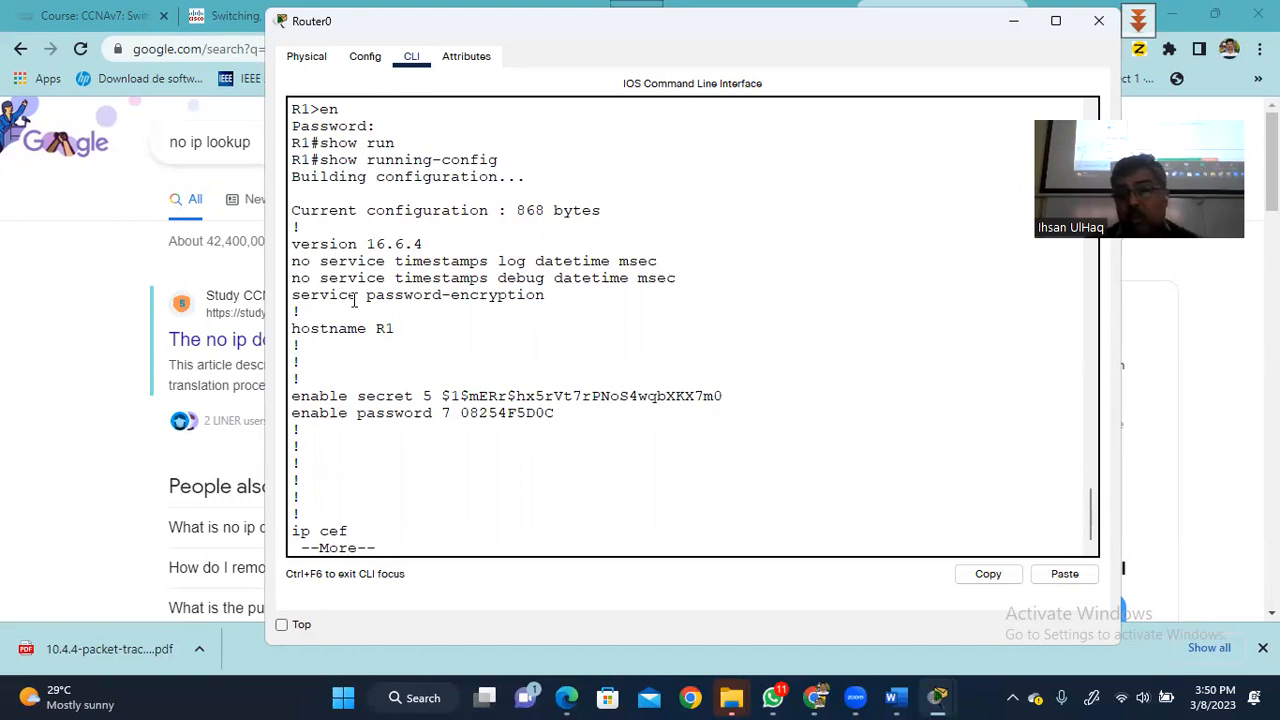
# - Highlight the service password-encryption line and page through to the banner motd entry
pyautogui.moveTo(293, 295); pyautogui.dragTo(560, 302)
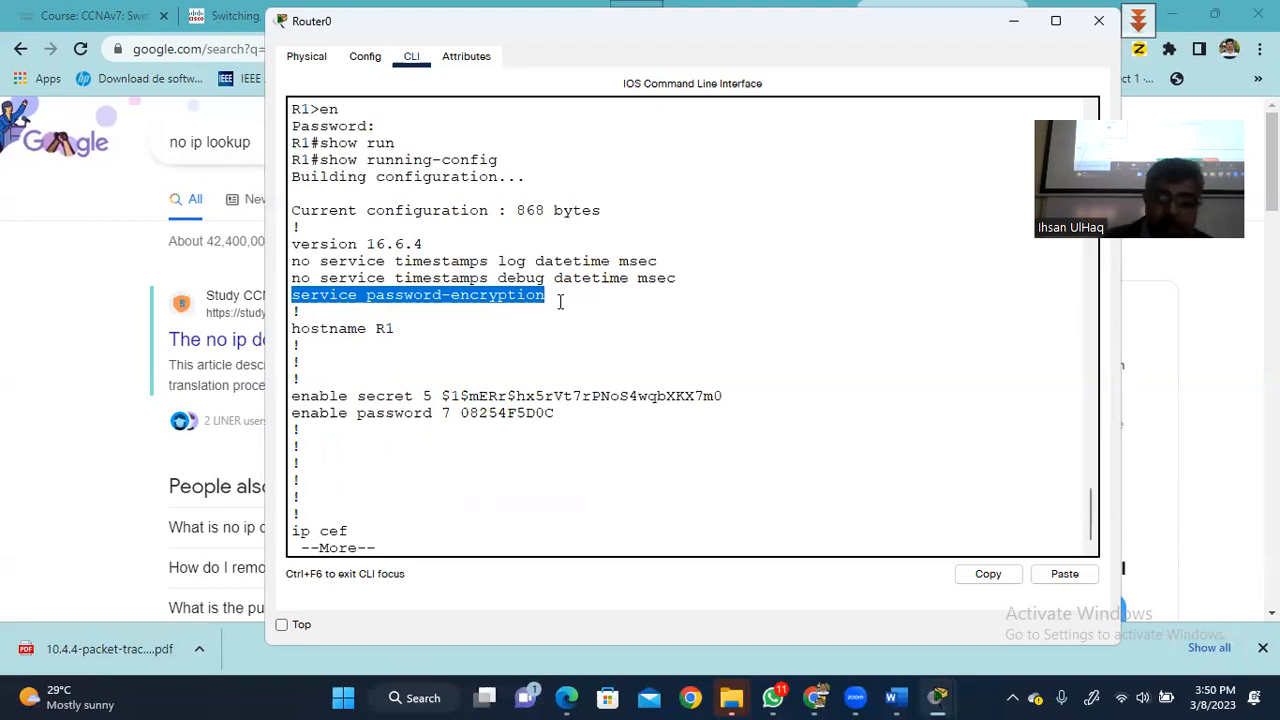
pyautogui.press('space')
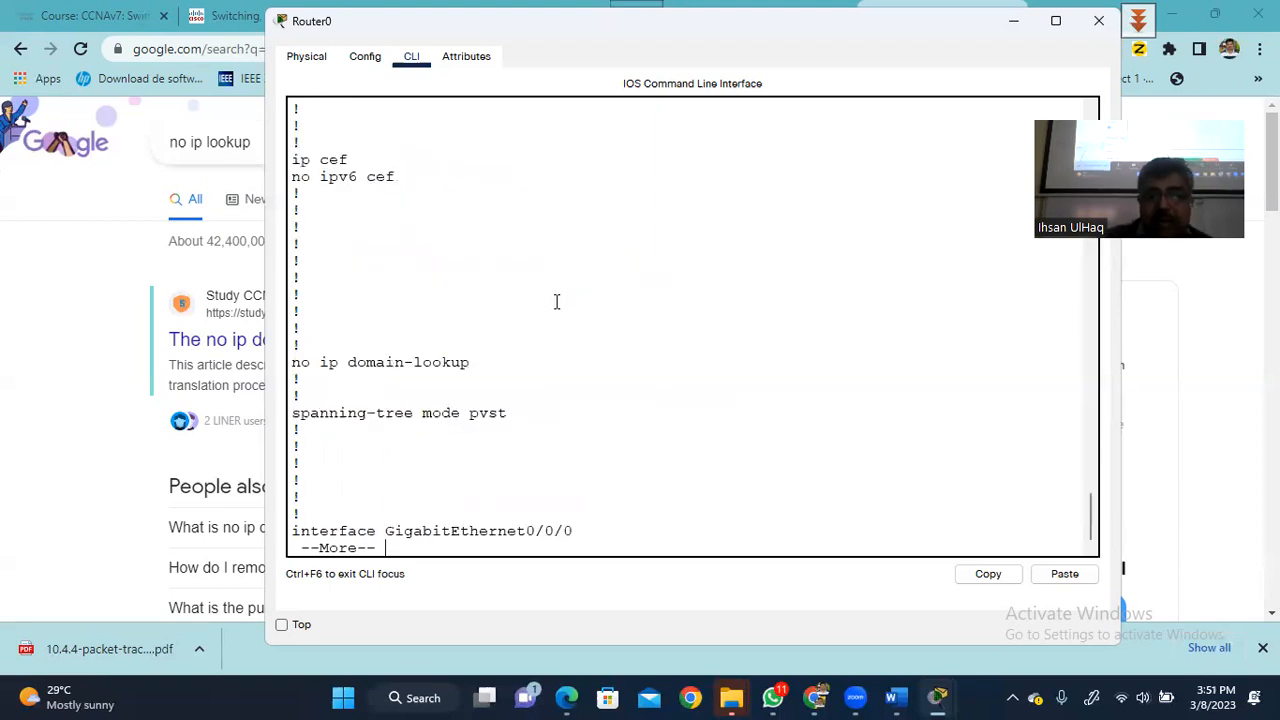
pyautogui.press('space')
pyautogui.press('space')
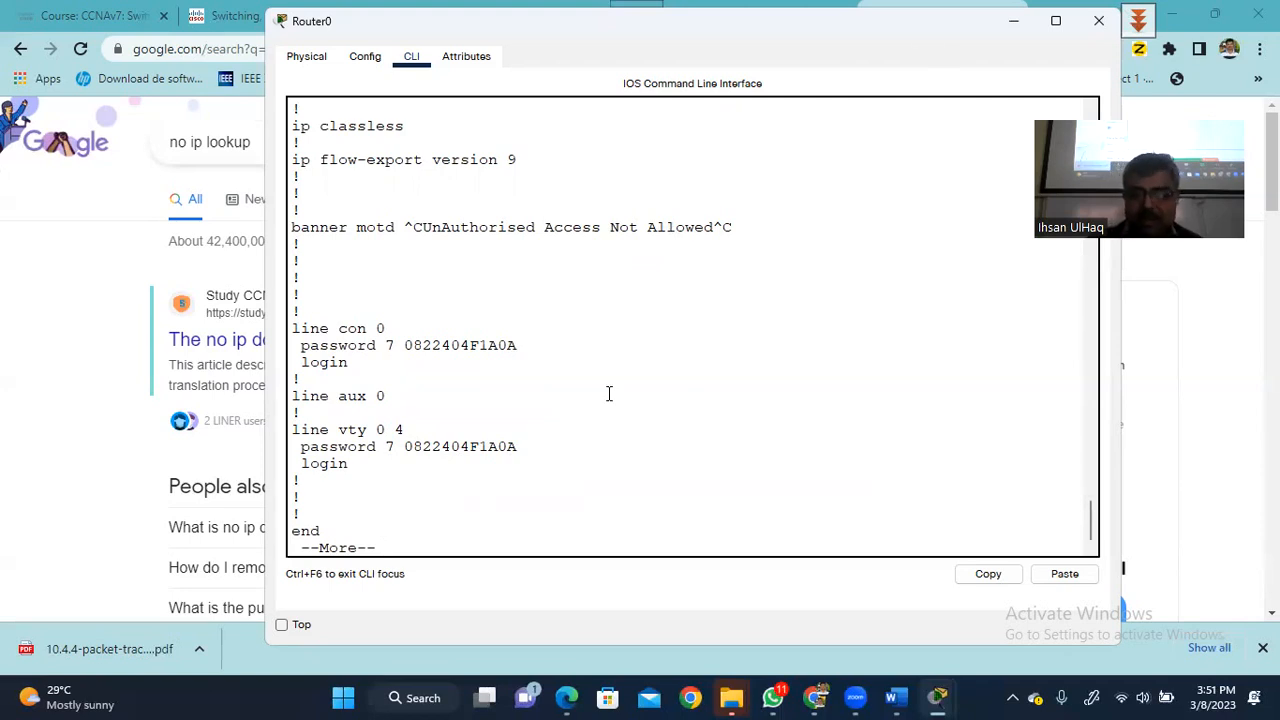
pyautogui.press('space')
pyautogui.press('Return')
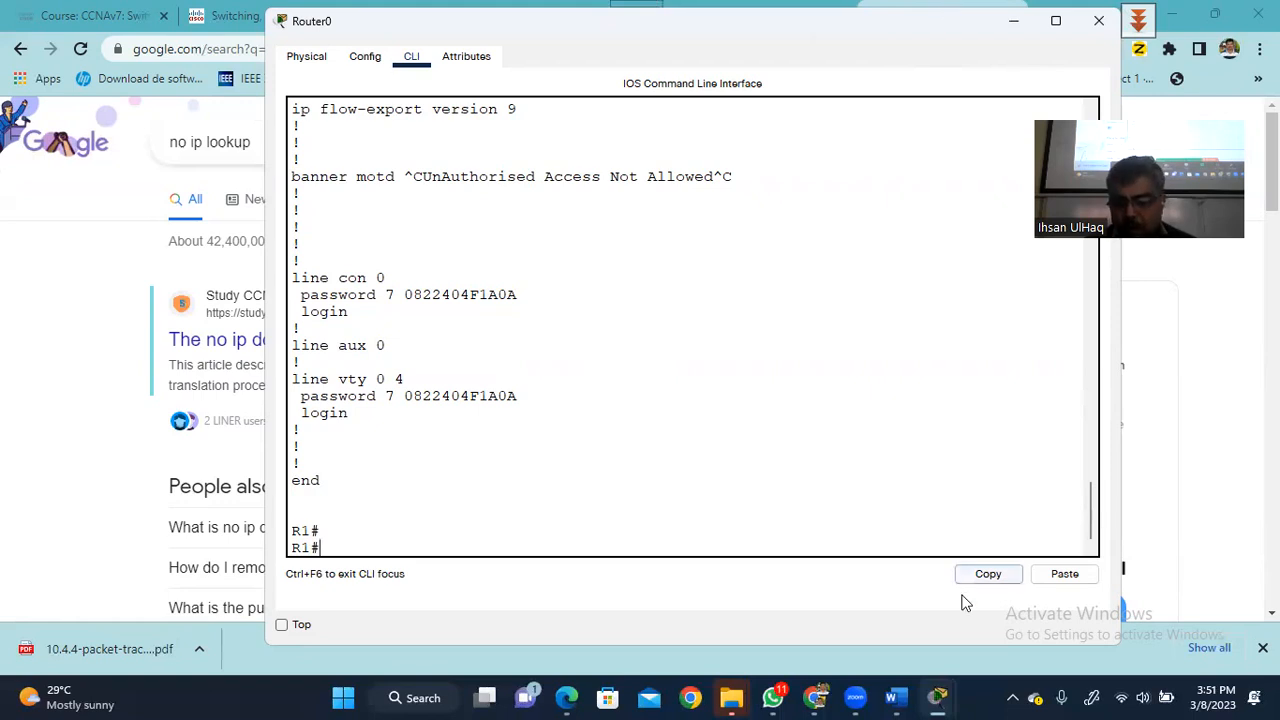
# - Bring the main Packet Tracer topology window forward from the taskbar preview
pyautogui.moveTo(940, 692)
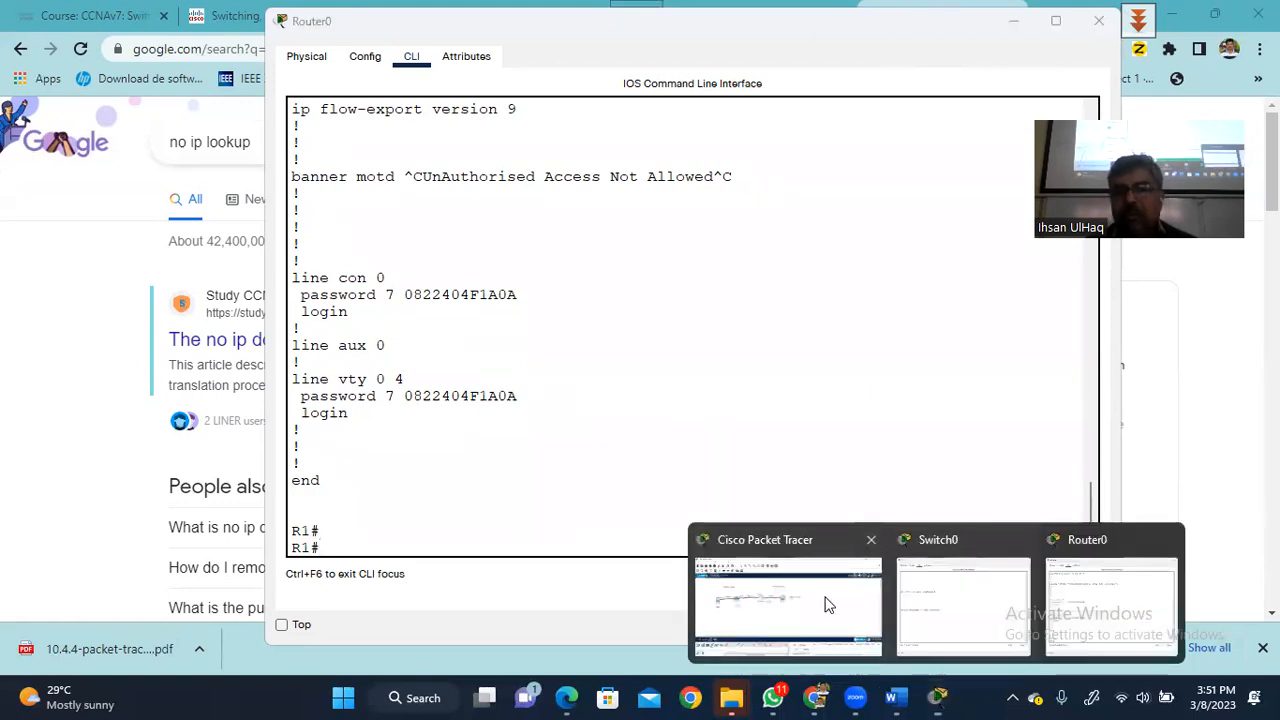
pyautogui.click(828, 605)
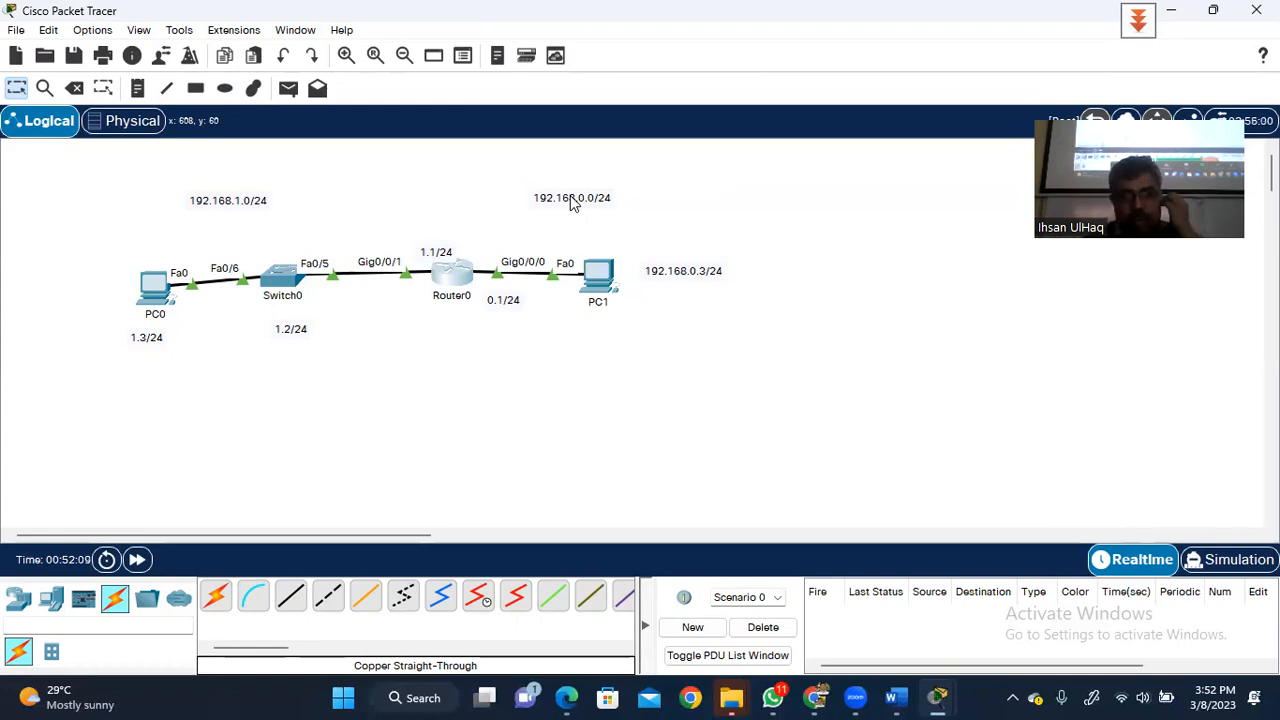
# - In Router0's CLI, enter global configuration and select interface g0/0/0
pyautogui.click(462, 278)
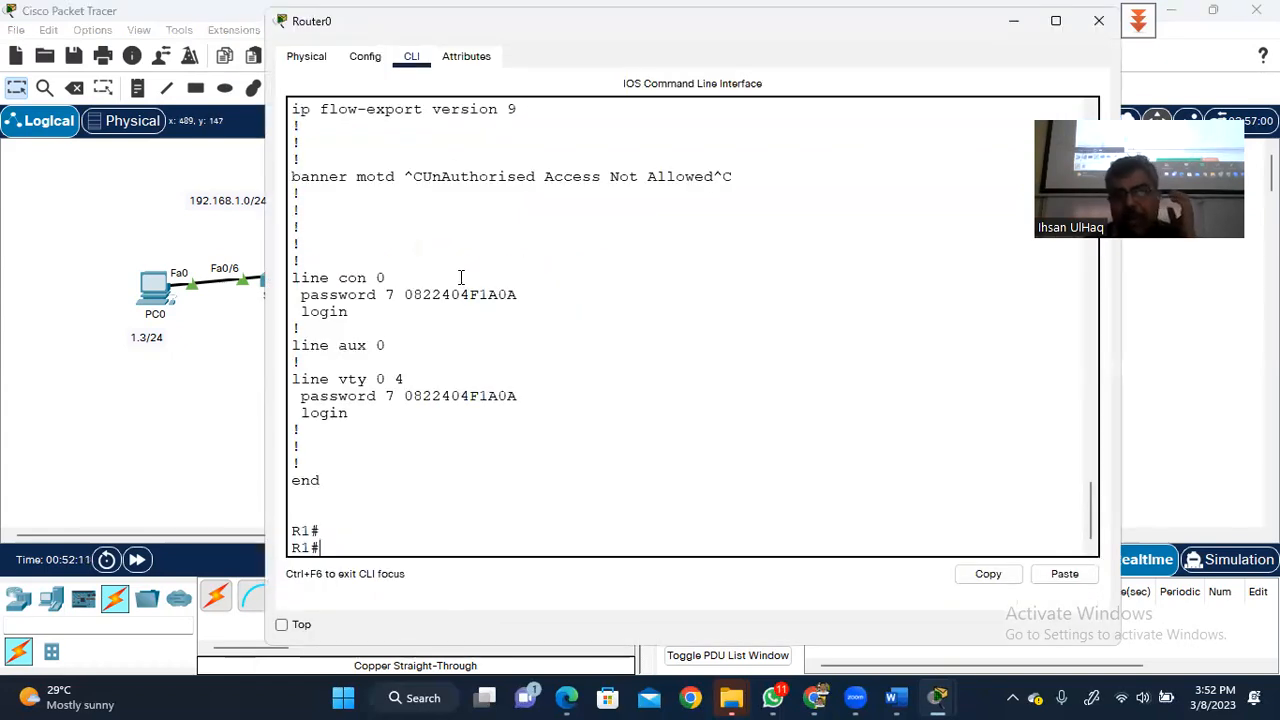
pyautogui.press('Return')
pyautogui.press('Return')
pyautogui.press('Return')
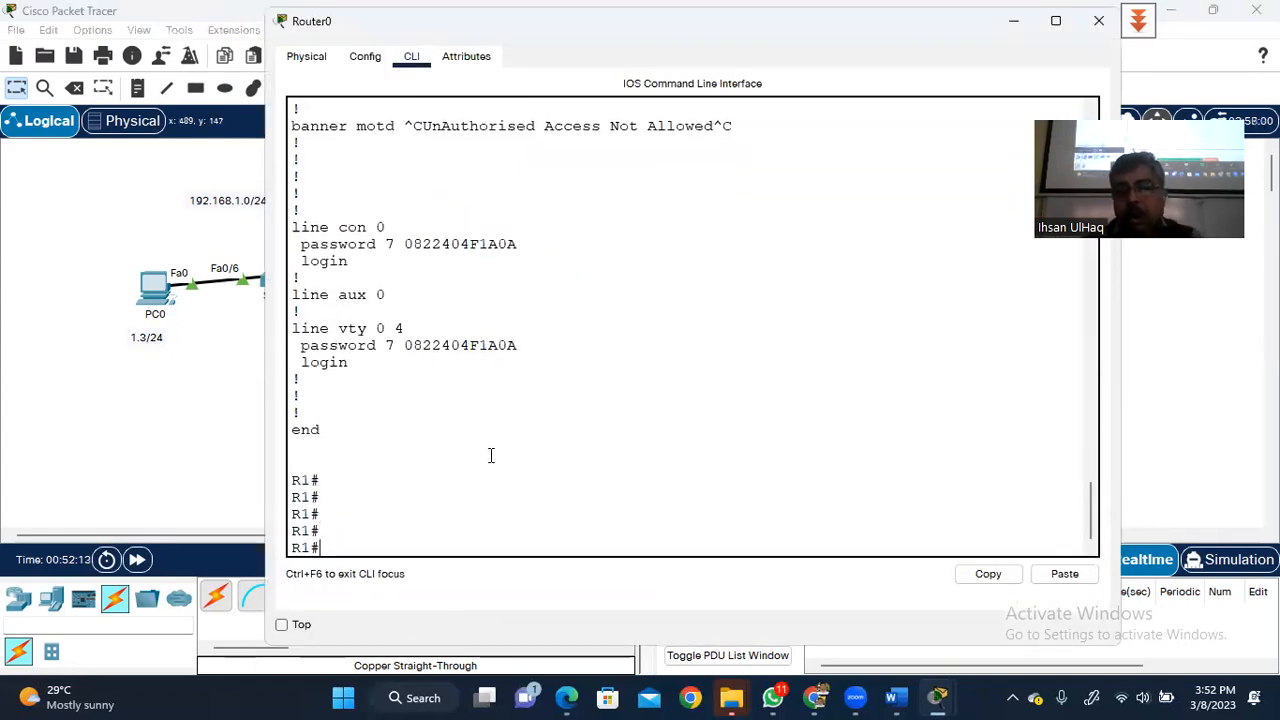
pyautogui.write('conf')
pyautogui.press('Return')
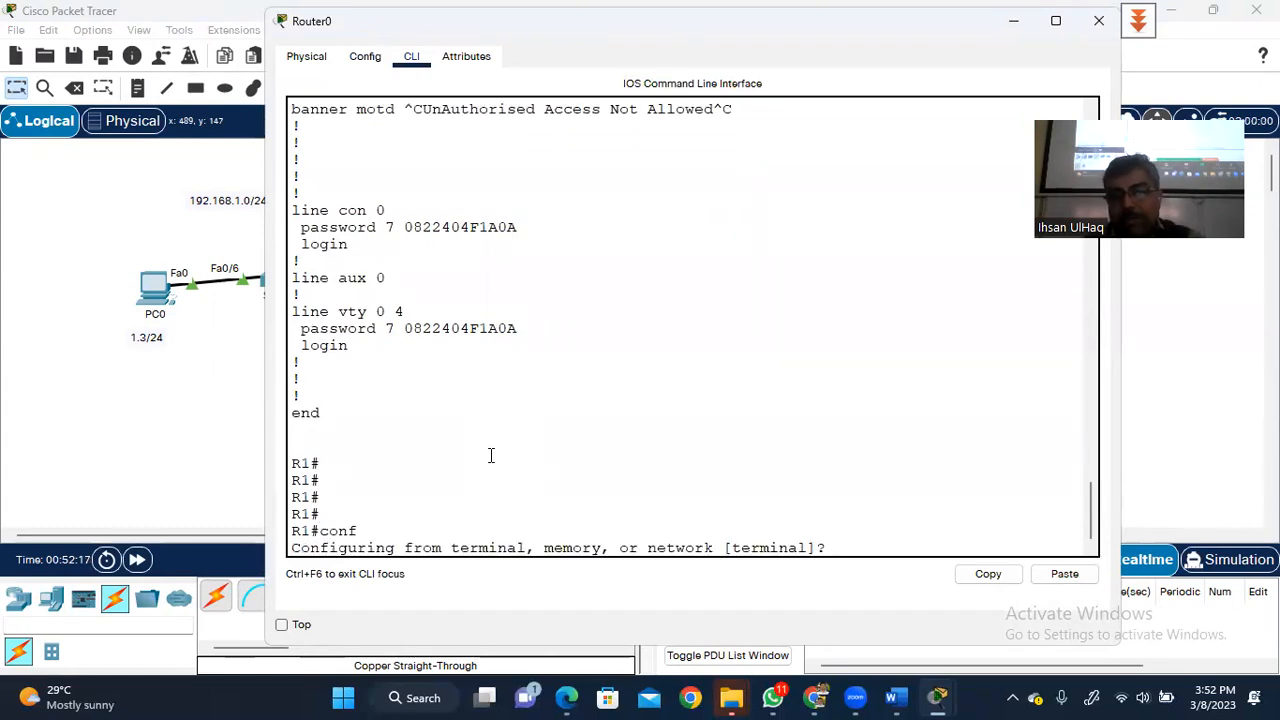
pyautogui.write('ter')
pyautogui.press('Return')
pyautogui.press('Return')
pyautogui.press('Return')
pyautogui.press('Return')
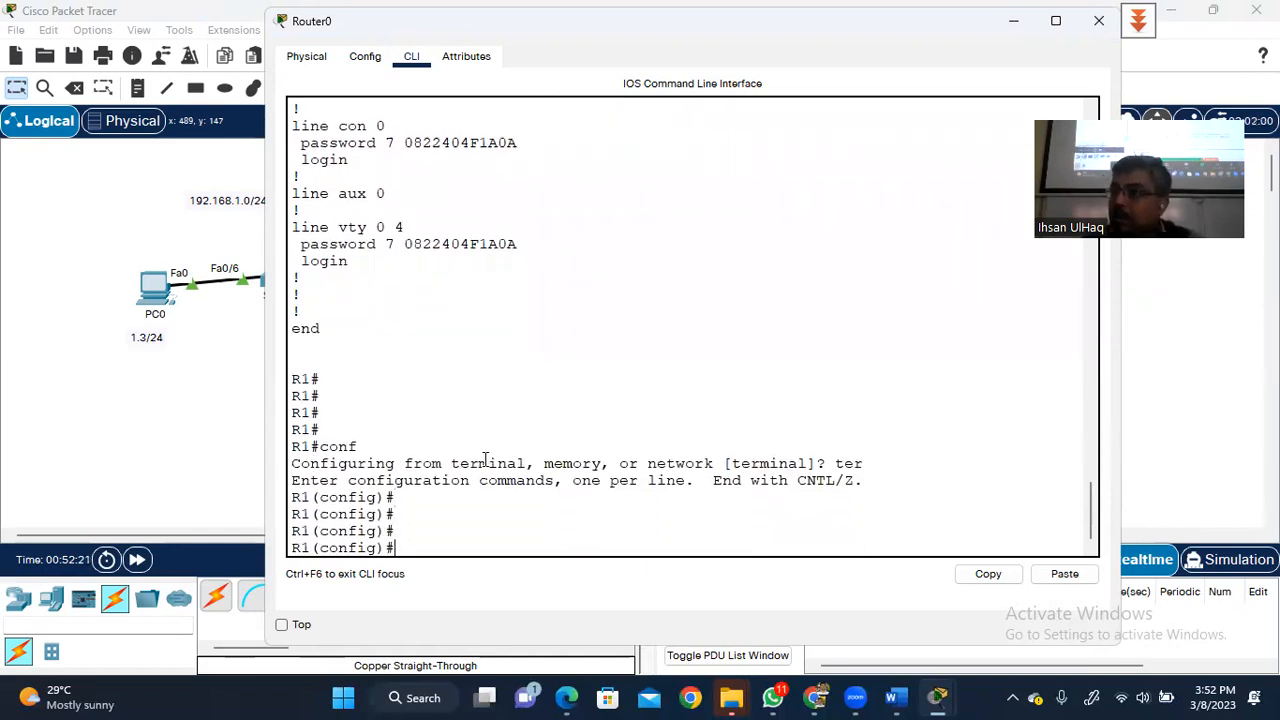
pyautogui.write('inter')
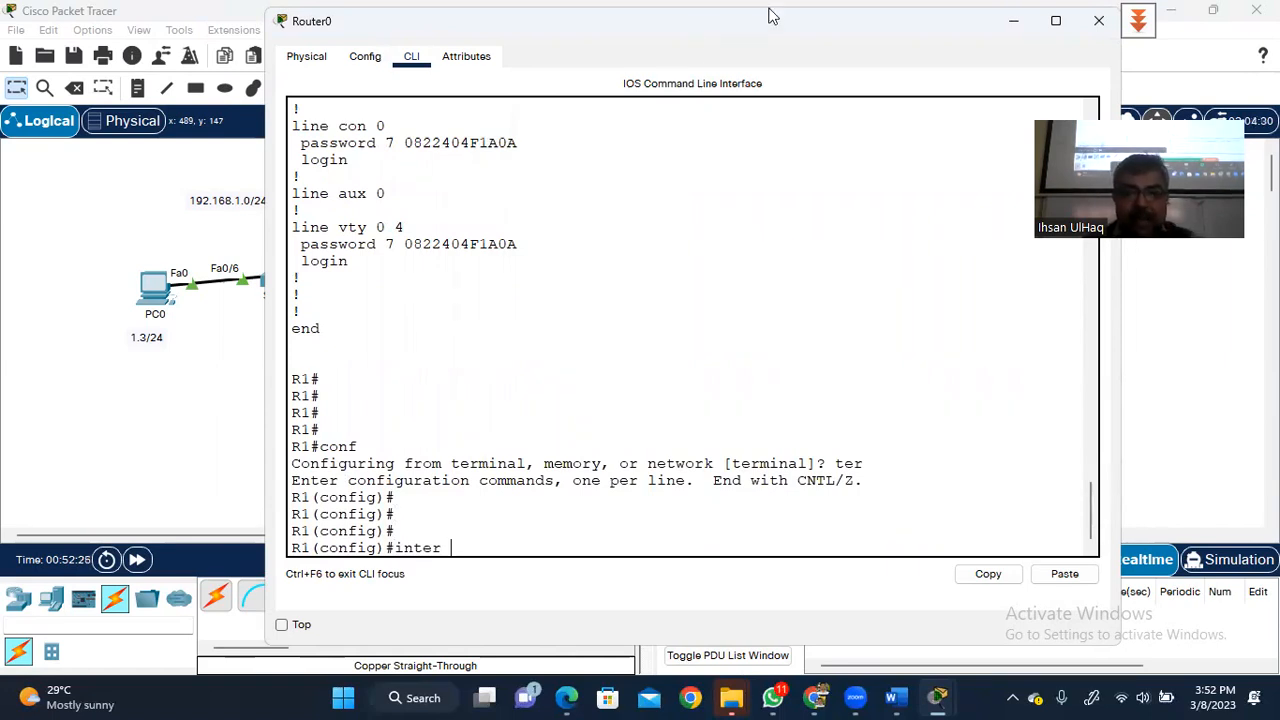
pyautogui.moveTo(770, 14); pyautogui.dragTo(1055, 31)
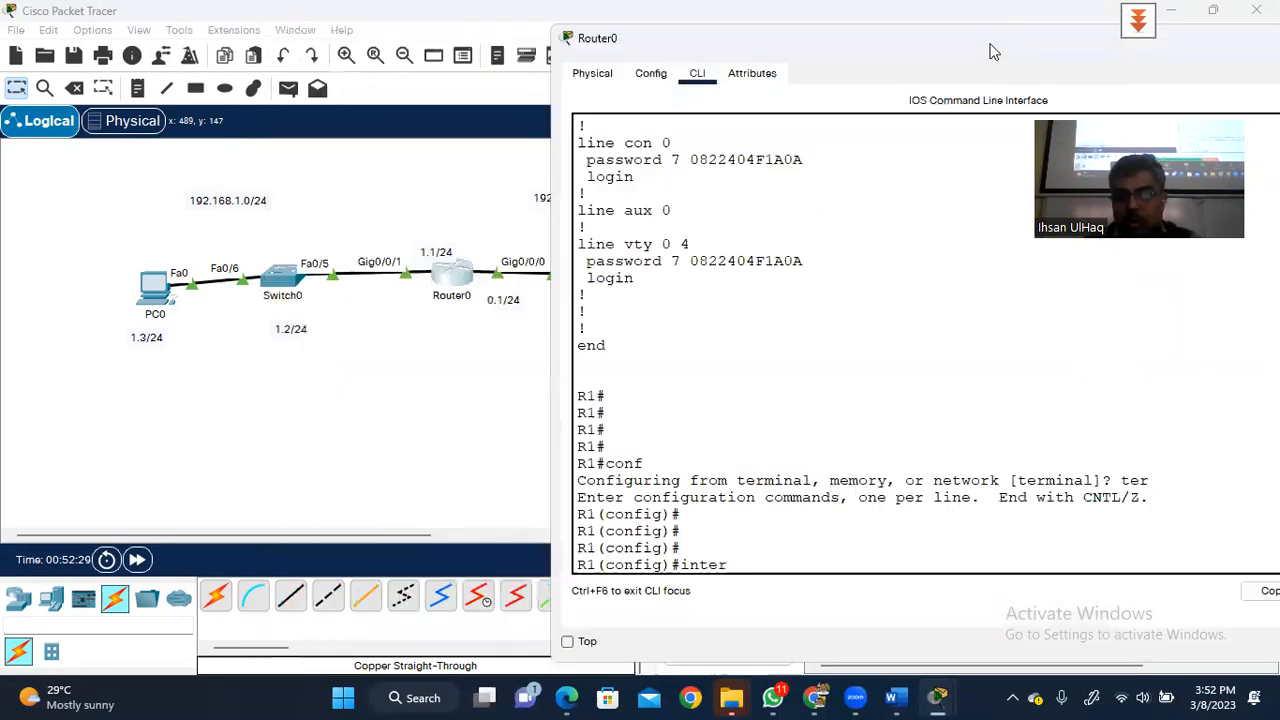
pyautogui.write('g')
pyautogui.write('0/0/0/')
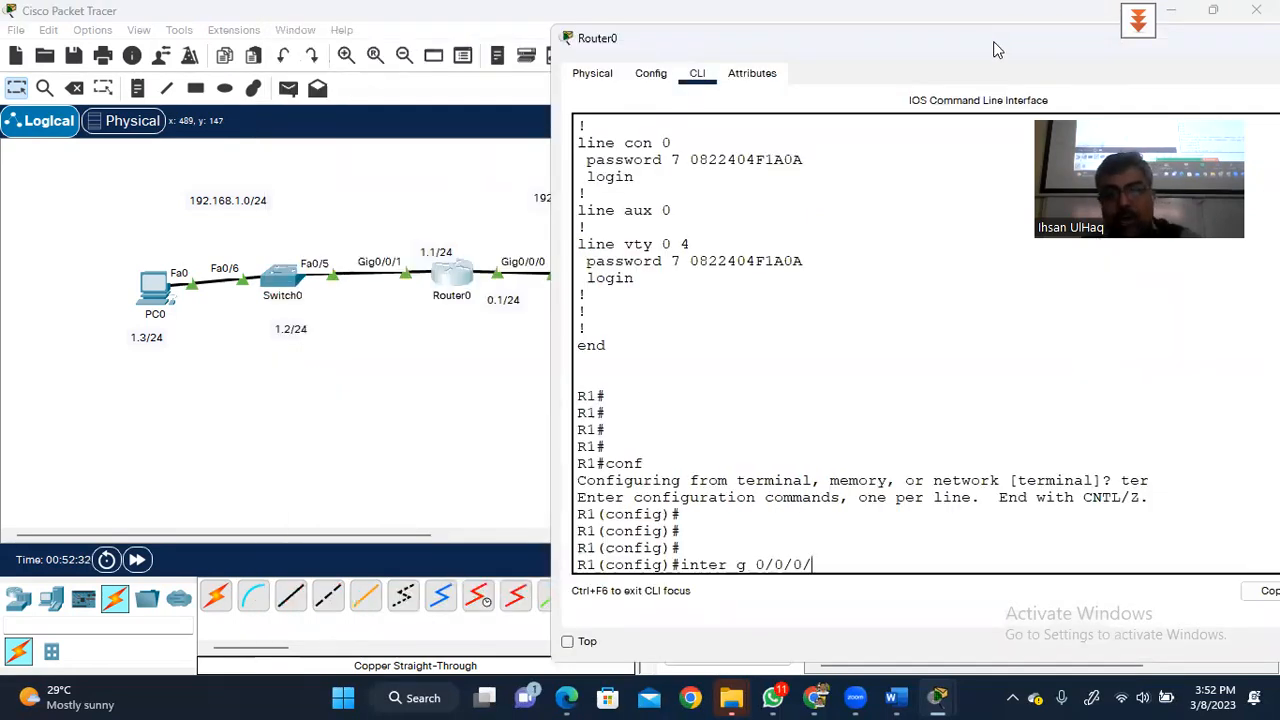
pyautogui.press('BackSpace')
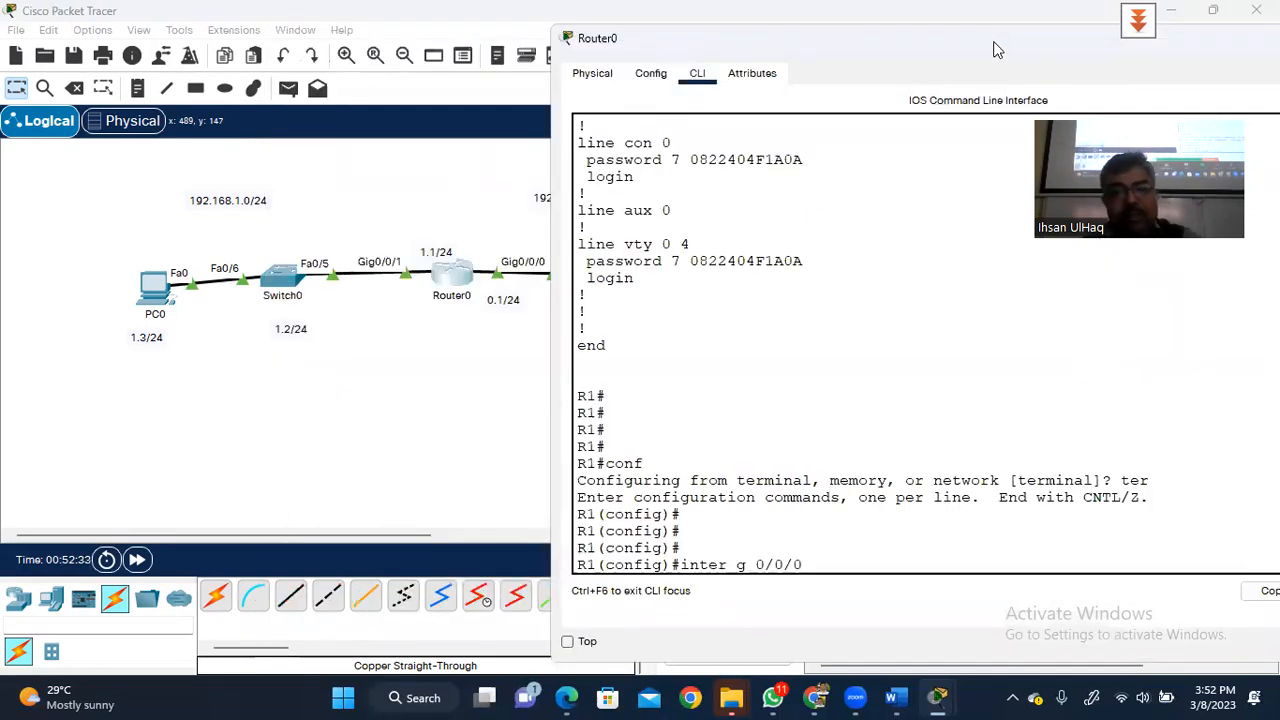
pyautogui.press('Return')
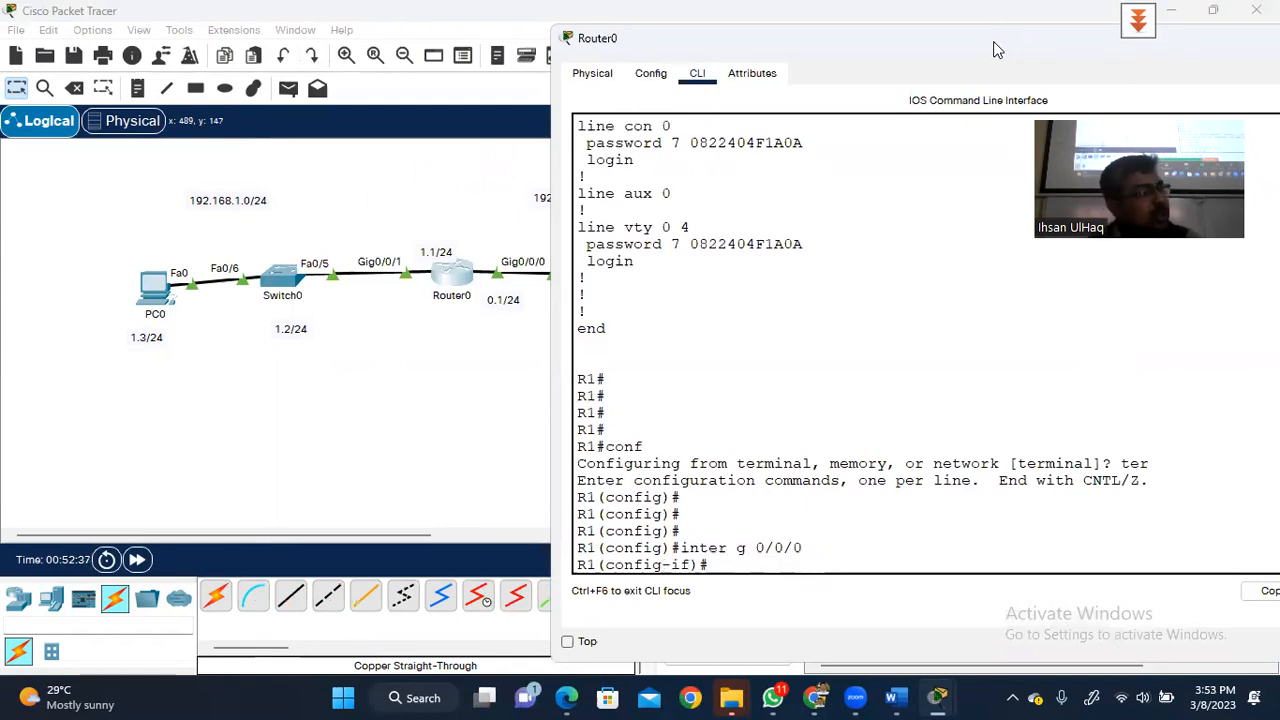
# - Describe g0/0/0 as 'Connected to Abbotabad'
pyautogui.write('d')
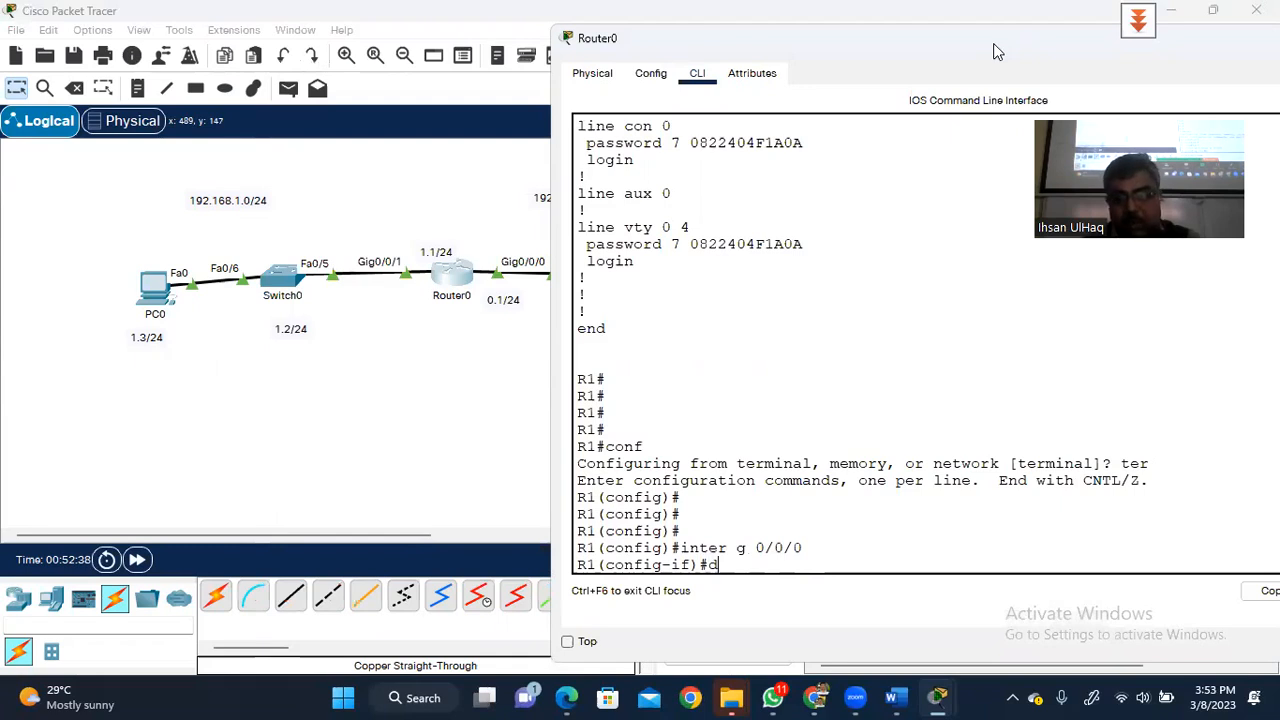
pyautogui.write('esc')
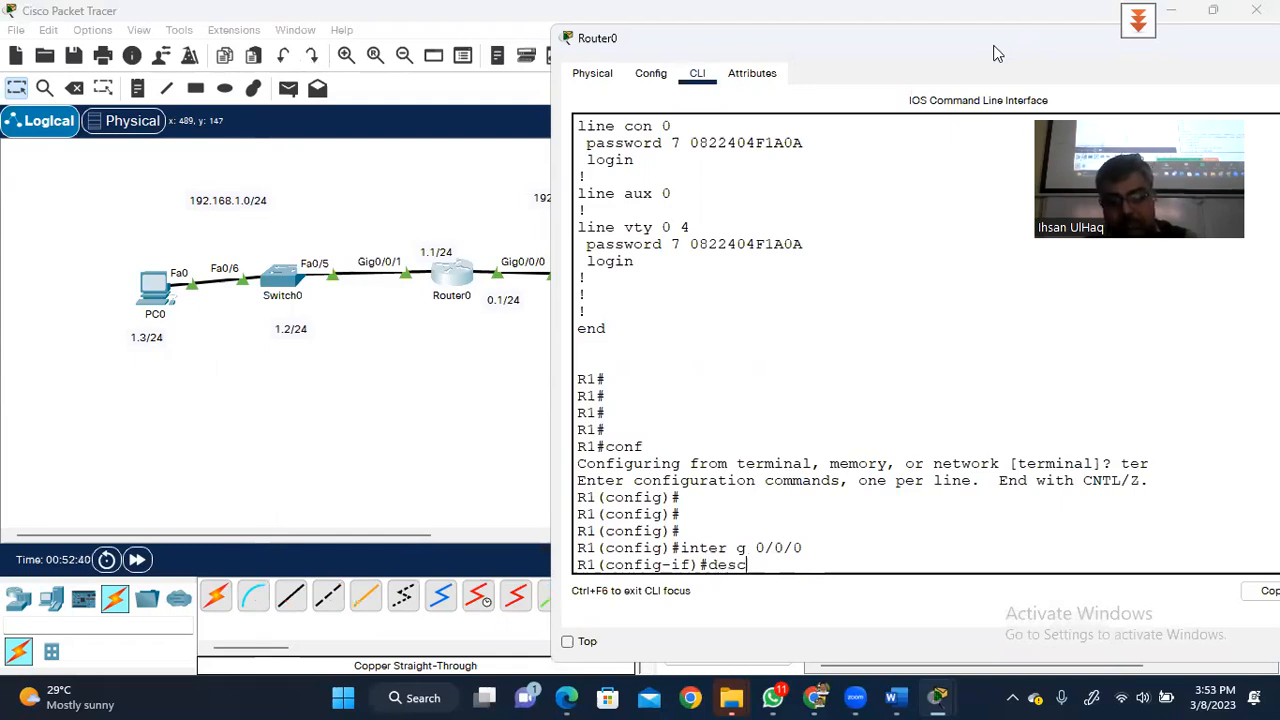
pyautogui.press('Tab')
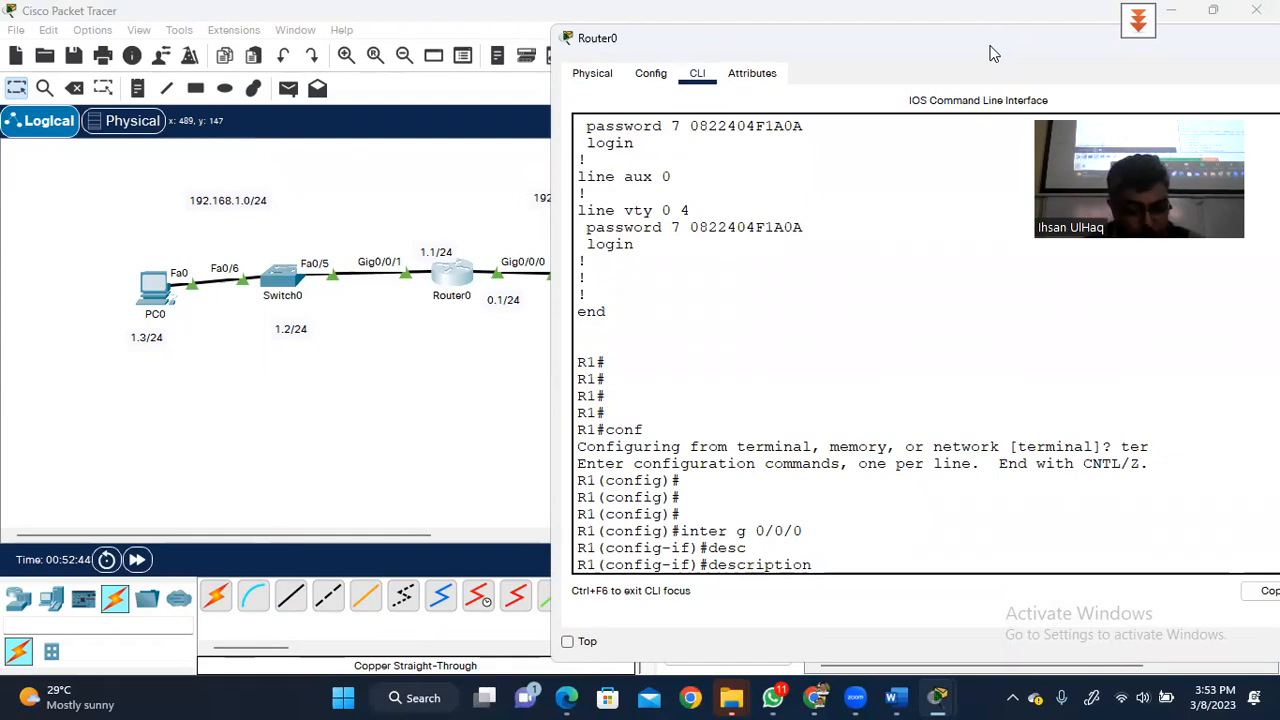
pyautogui.write('CO')
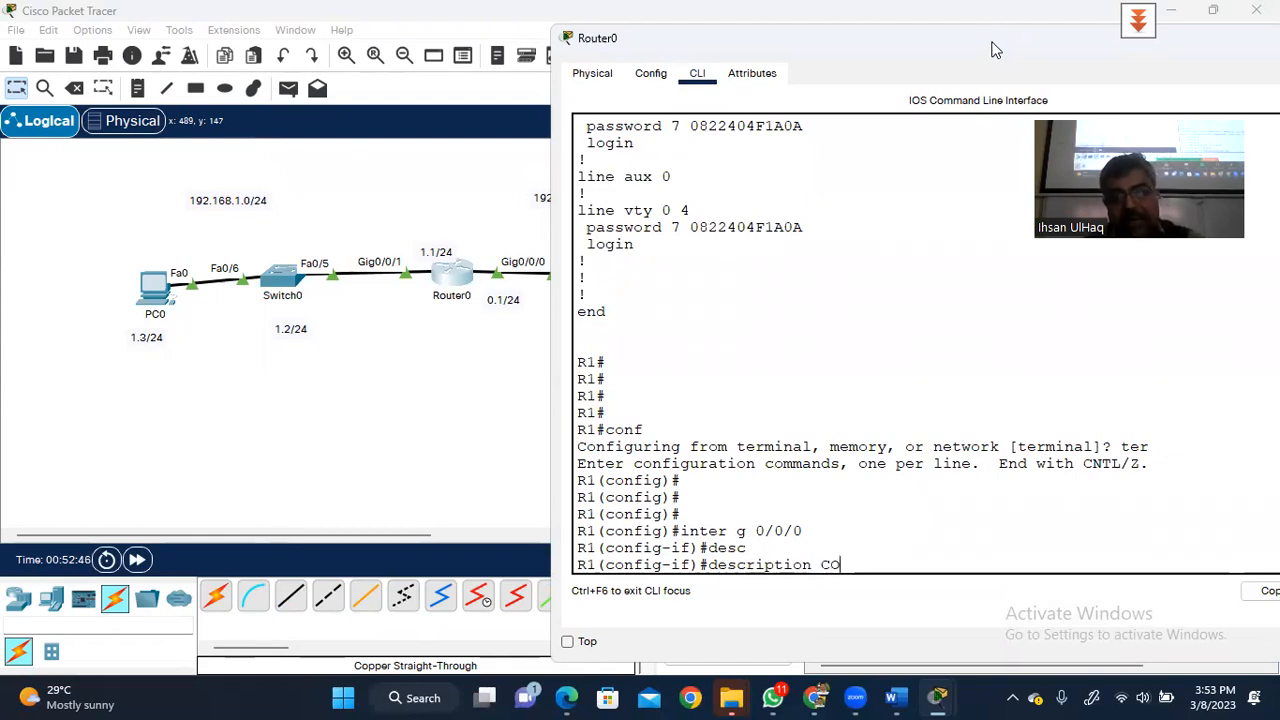
pyautogui.press('BackSpace')
pyautogui.write('onne')
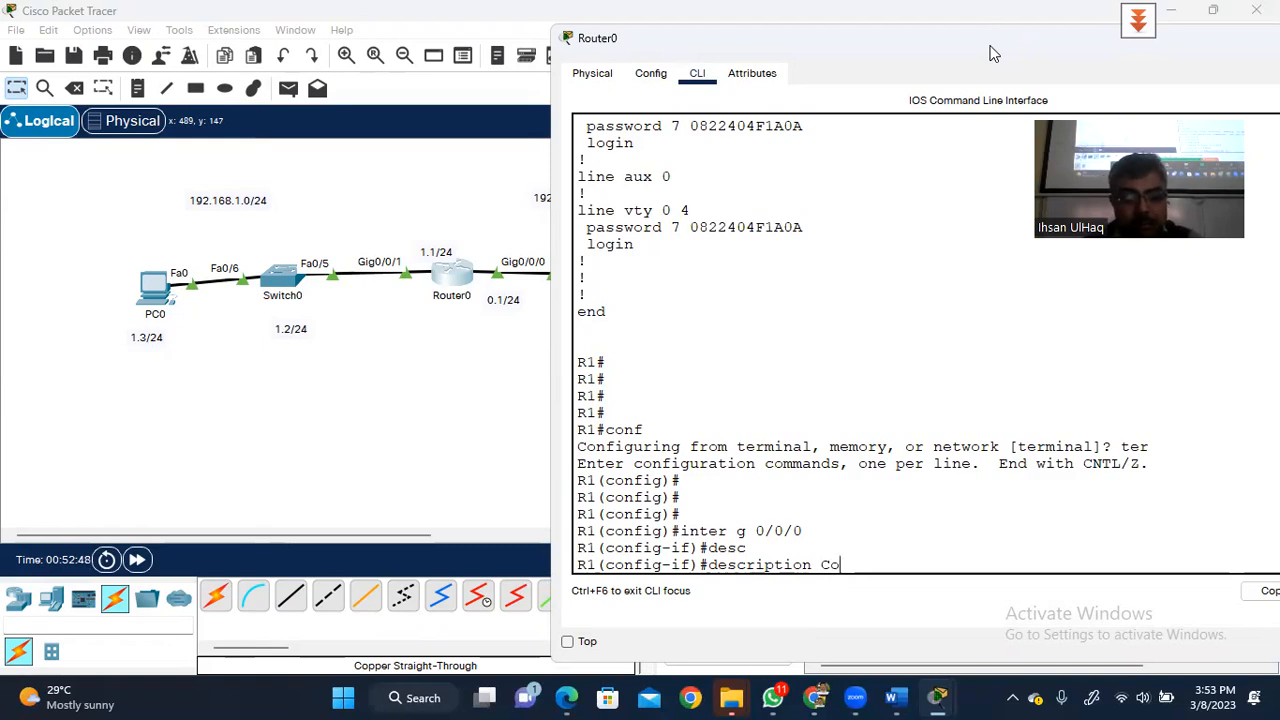
pyautogui.write('cted ')
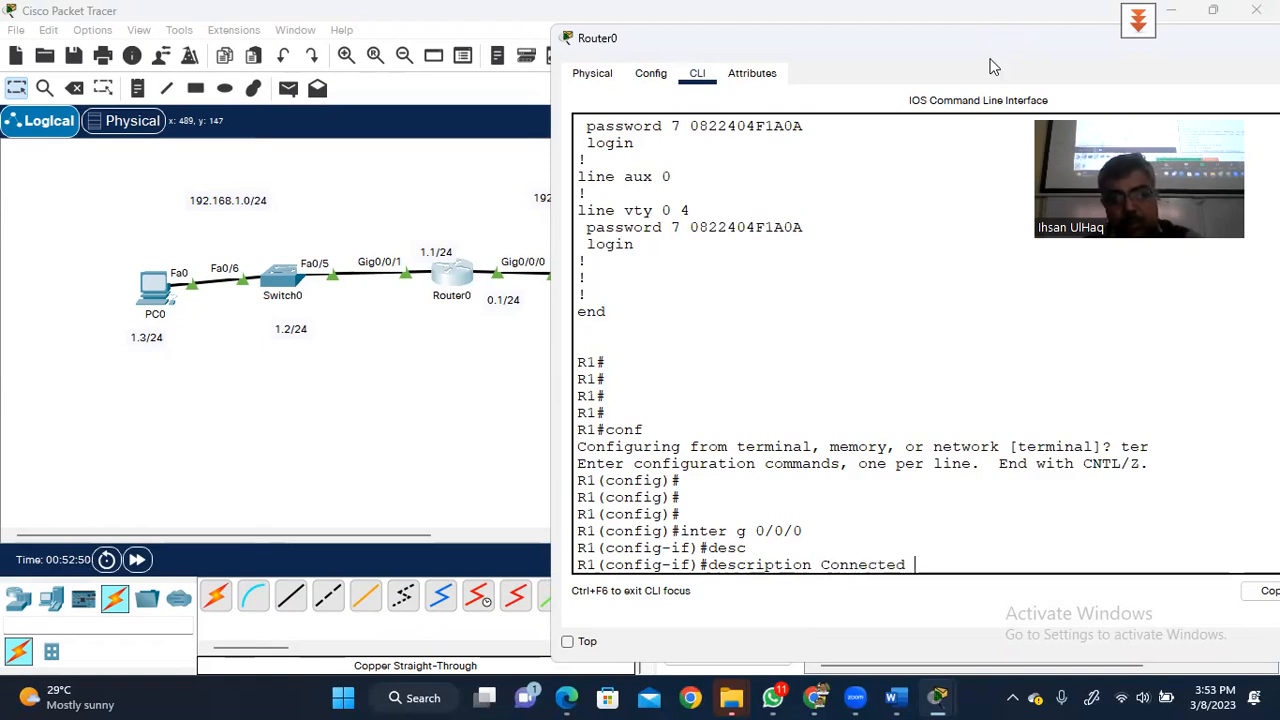
pyautogui.write('to Ab')
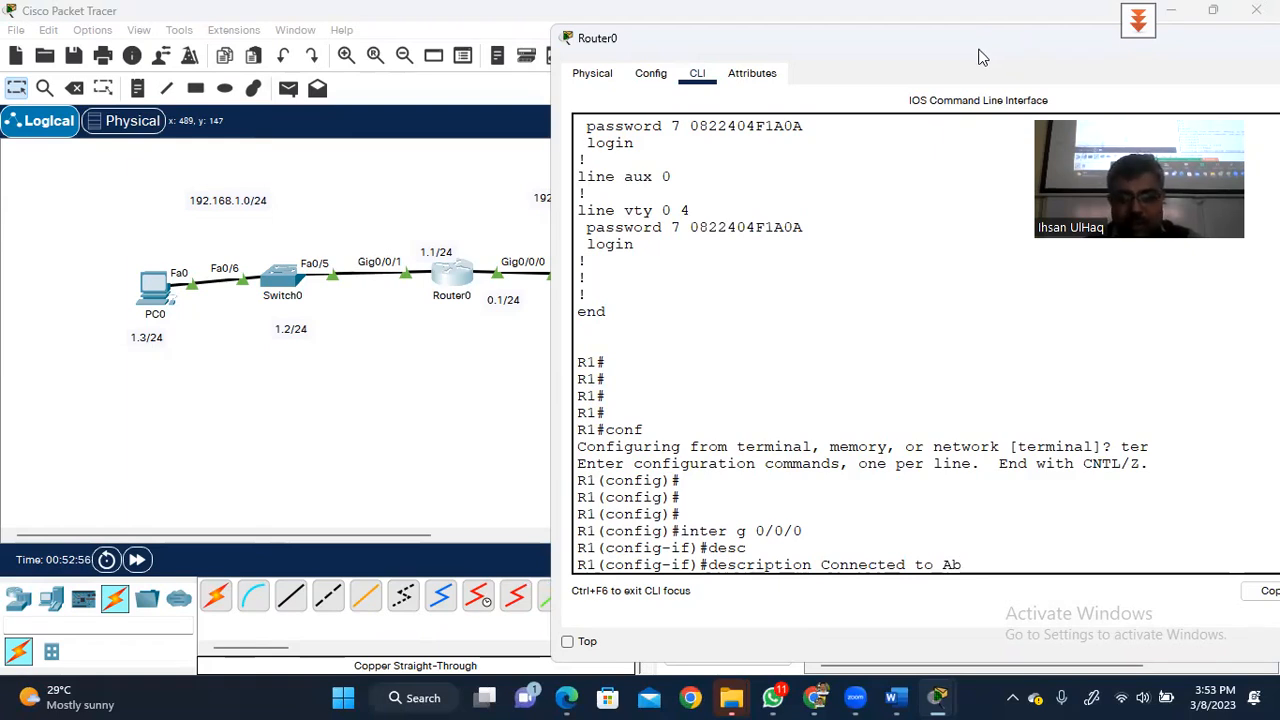
pyautogui.write('b')
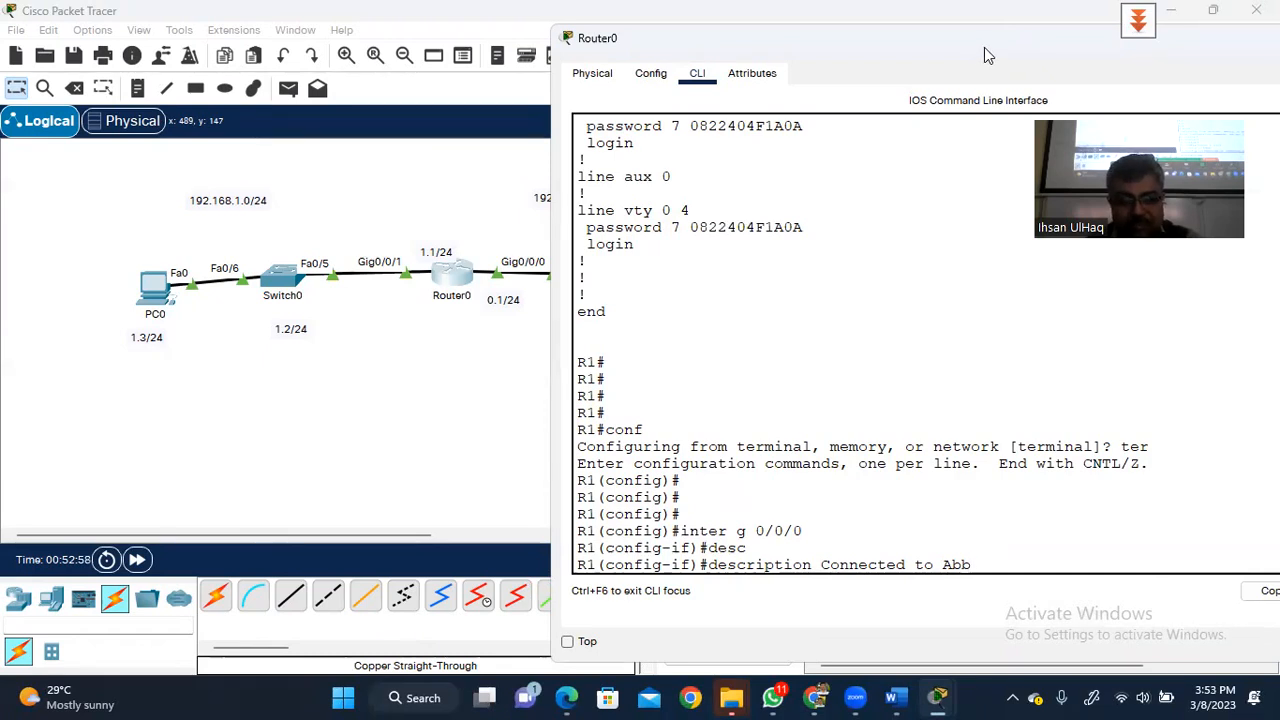
pyautogui.write('otabad')
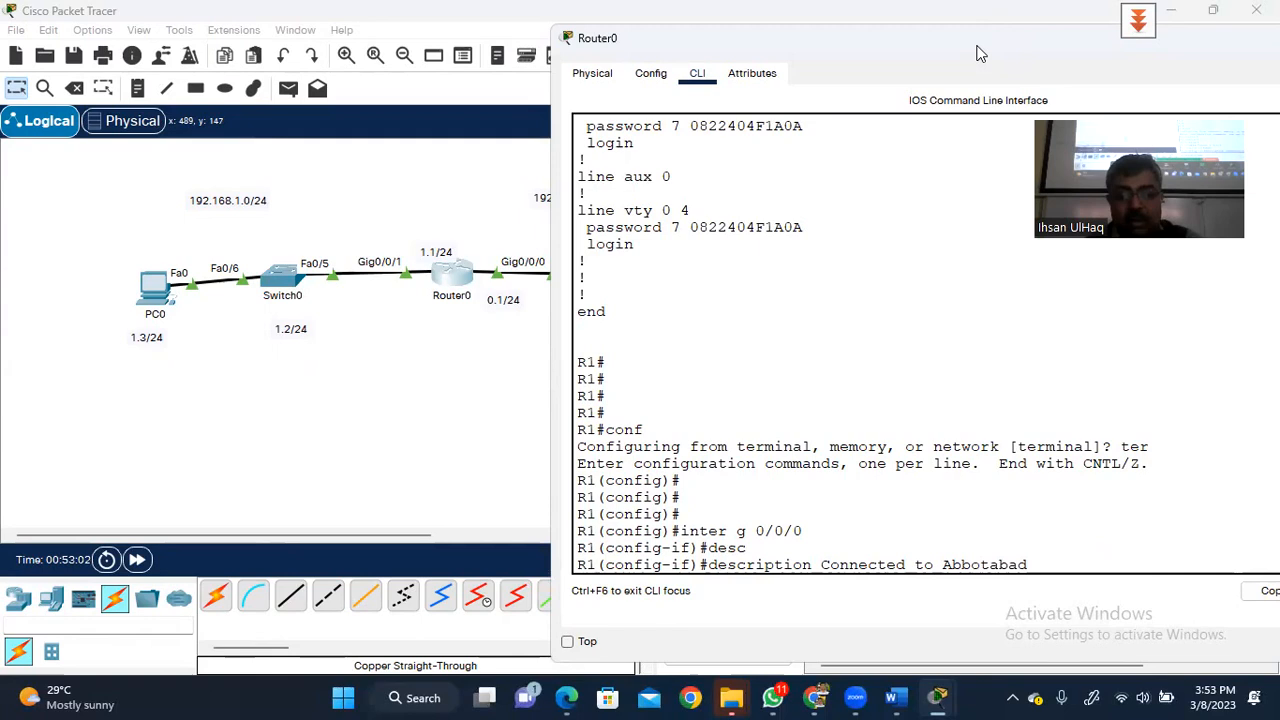
pyautogui.press('Return')
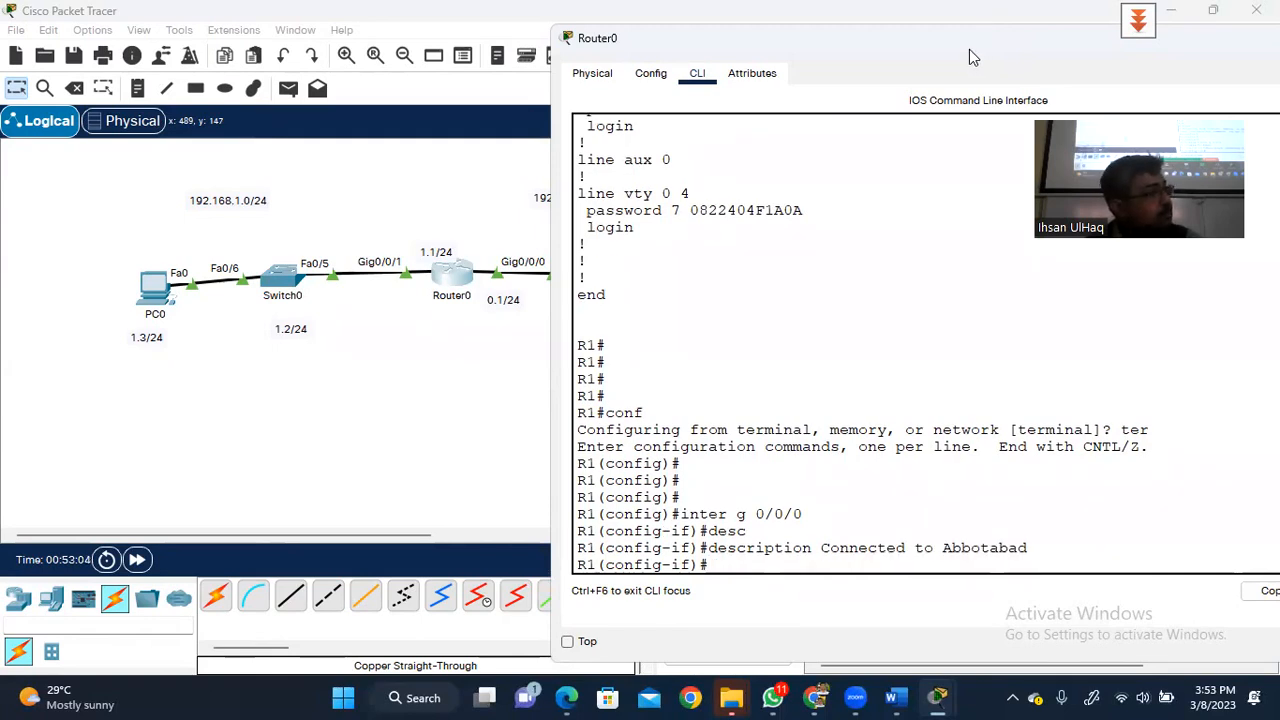
# - Switch to interface g0/0/1 and describe it as 'Connected to Islamabad'
pyautogui.write('exit')
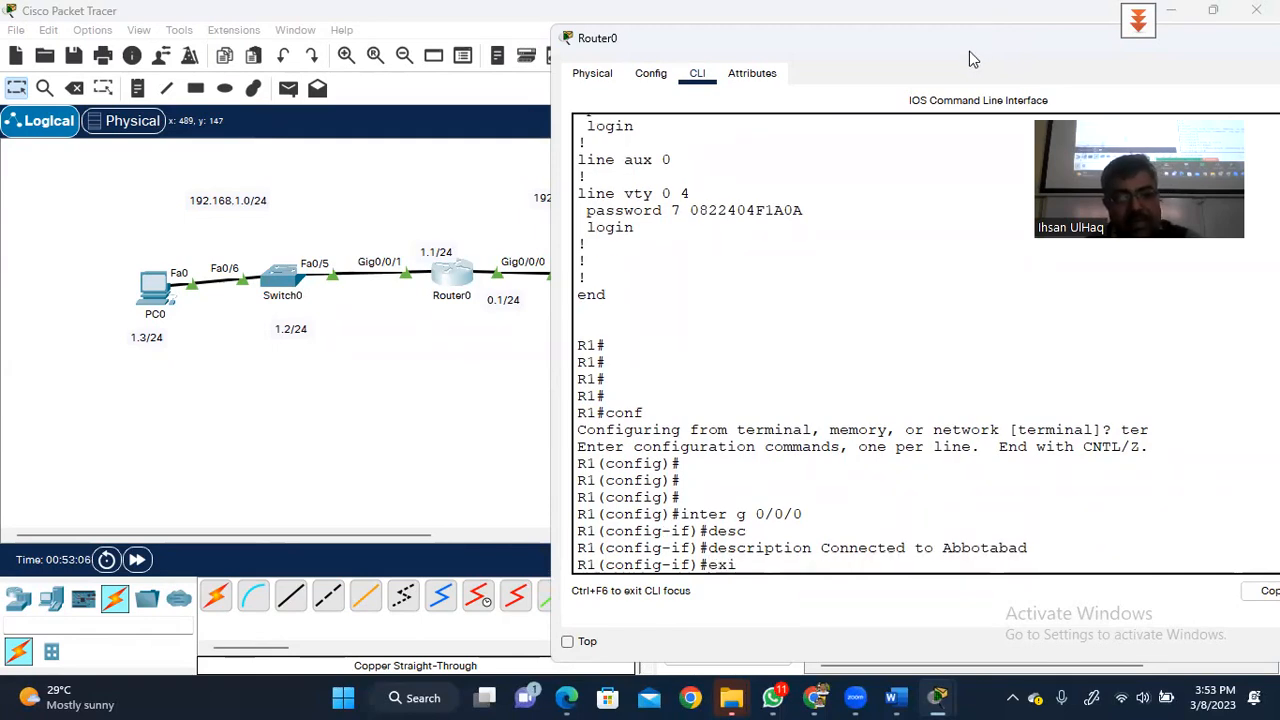
pyautogui.press('Return')
pyautogui.write('inter')
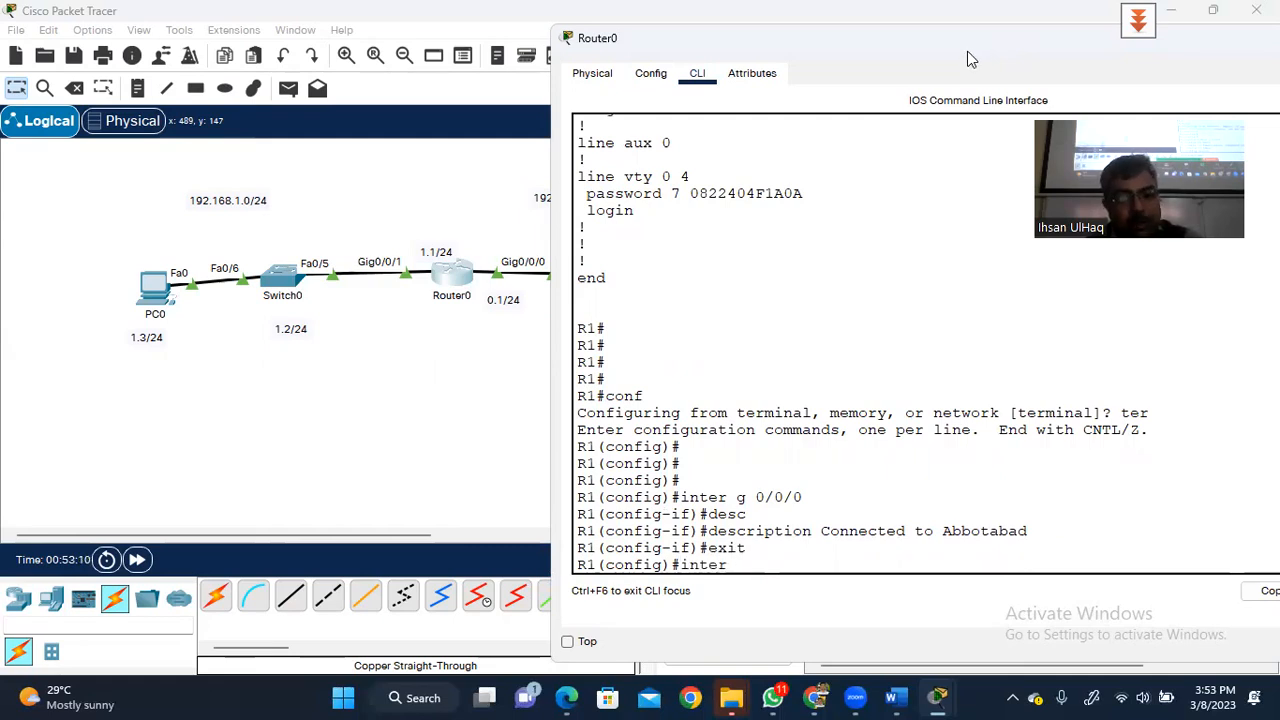
pyautogui.write(' go')
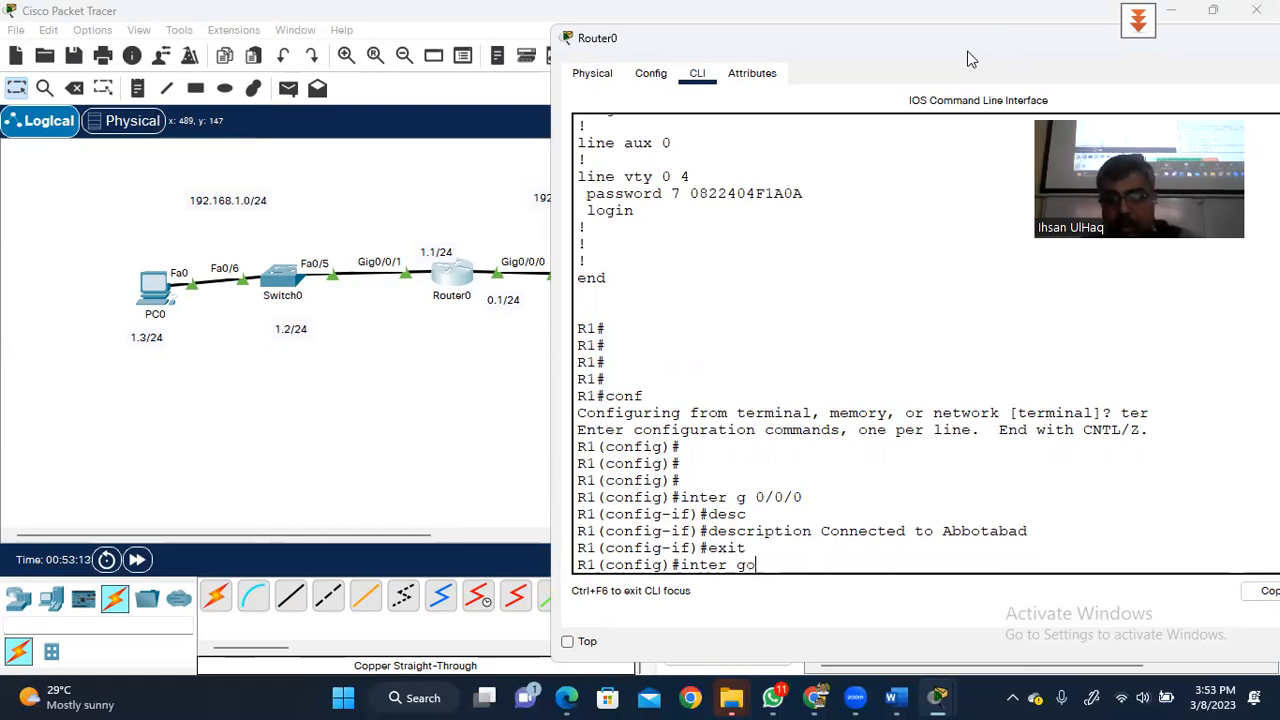
pyautogui.press('BackSpace')
pyautogui.write('0')
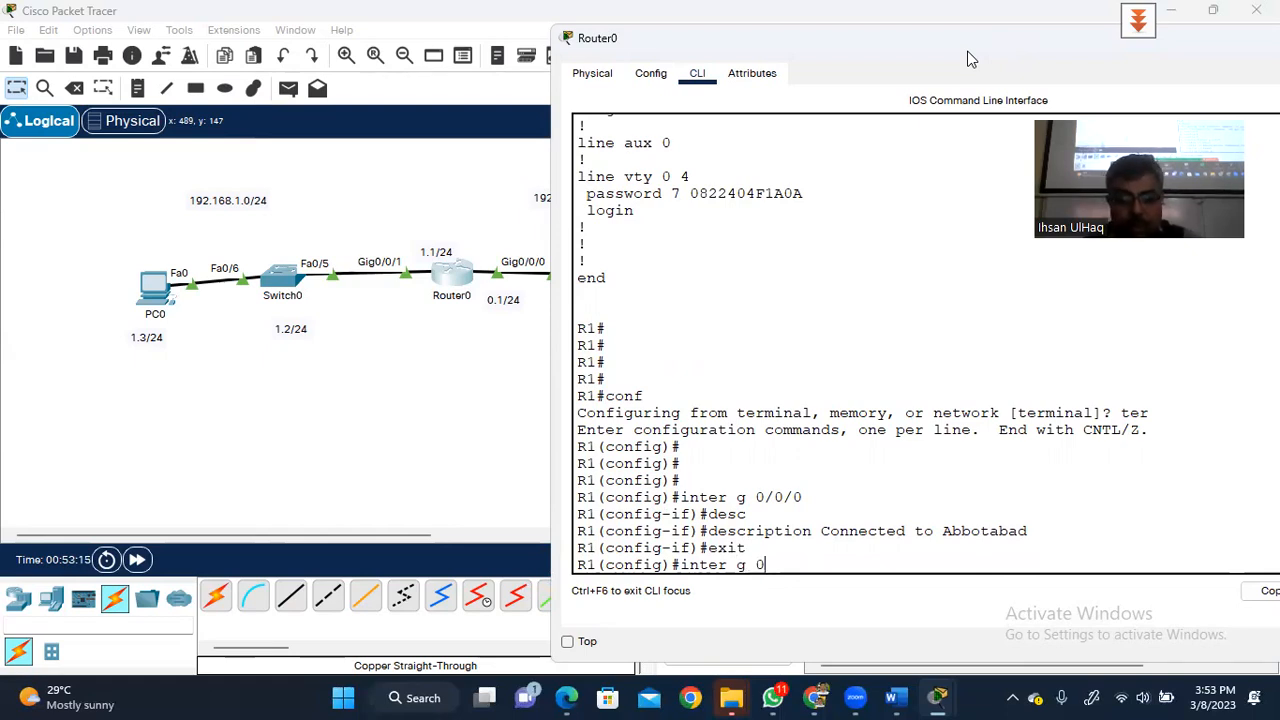
pyautogui.write('/0/')
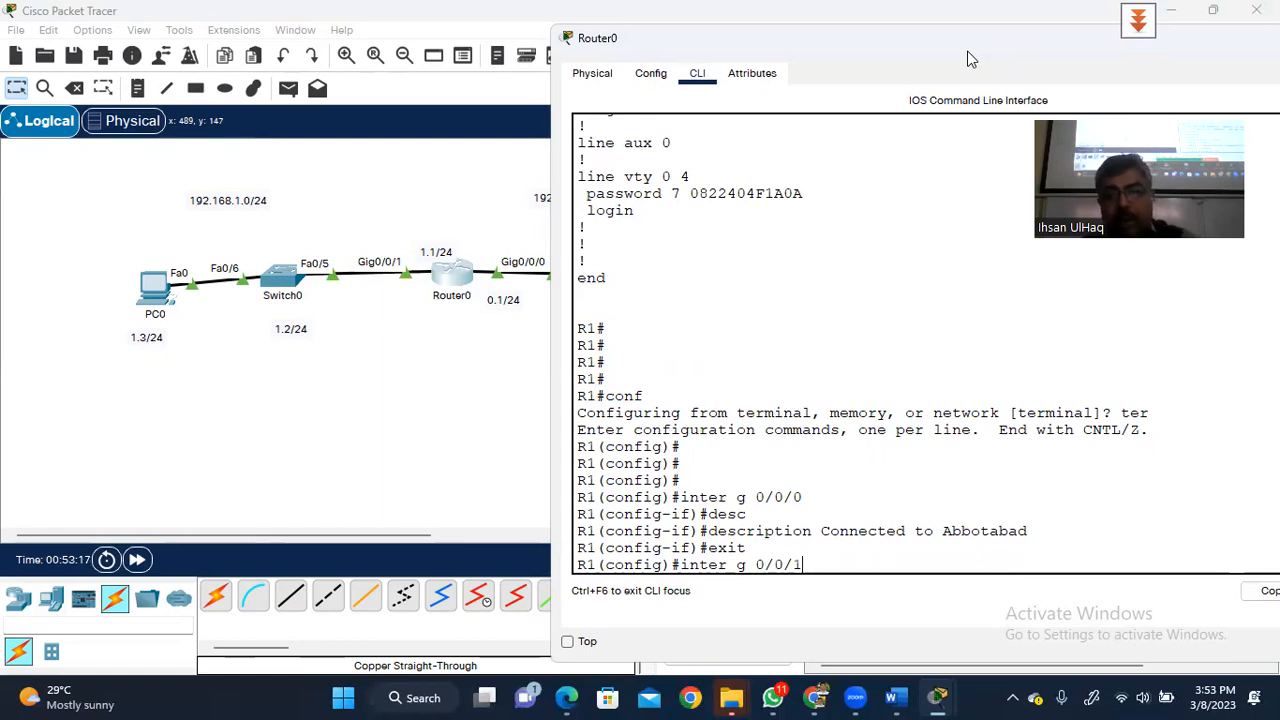
pyautogui.write('1')
pyautogui.press('Return')
pyautogui.write('dea')
pyautogui.press('BackSpace')
pyautogui.write('sc')
pyautogui.press('Tab')
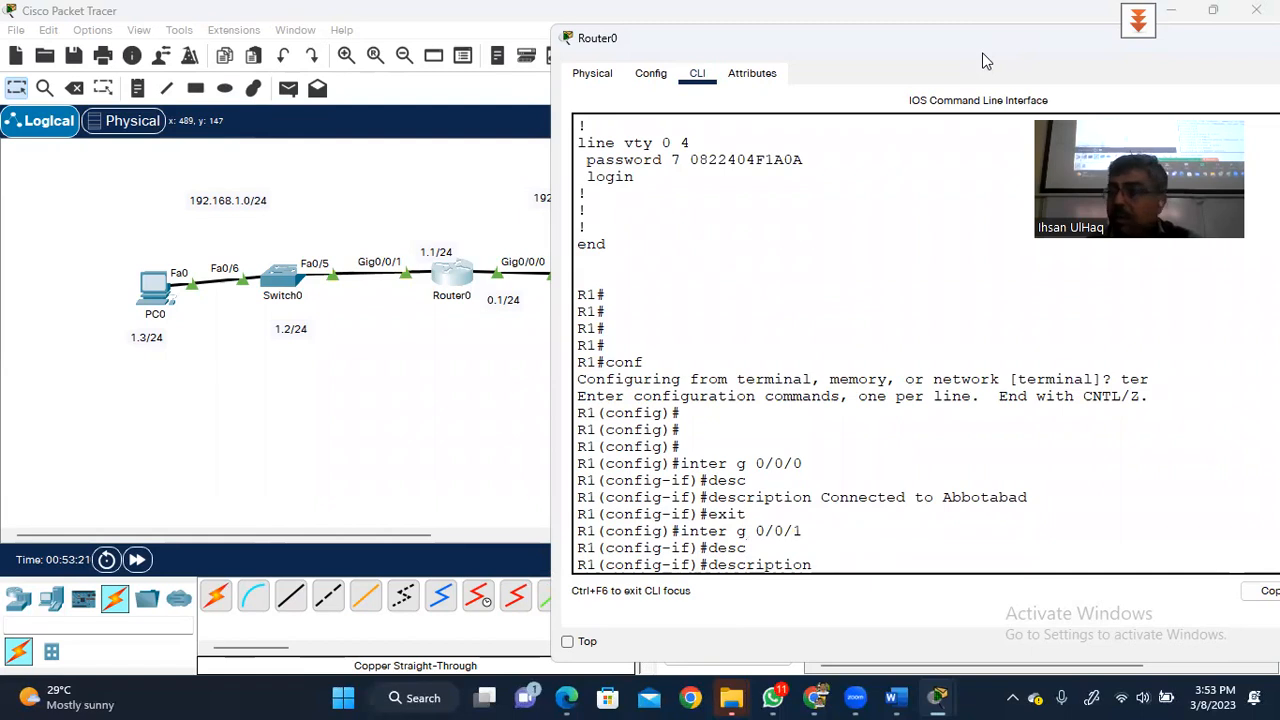
pyautogui.write('Connect')
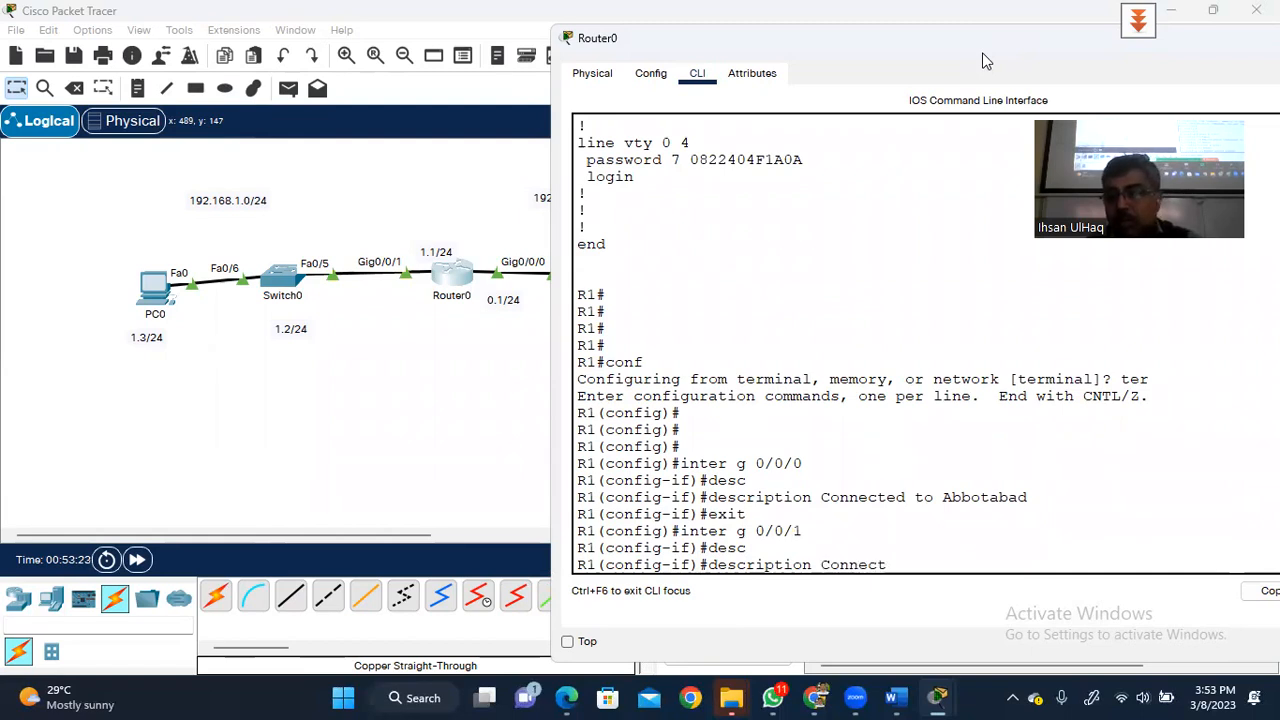
pyautogui.write('ed to Isaman')
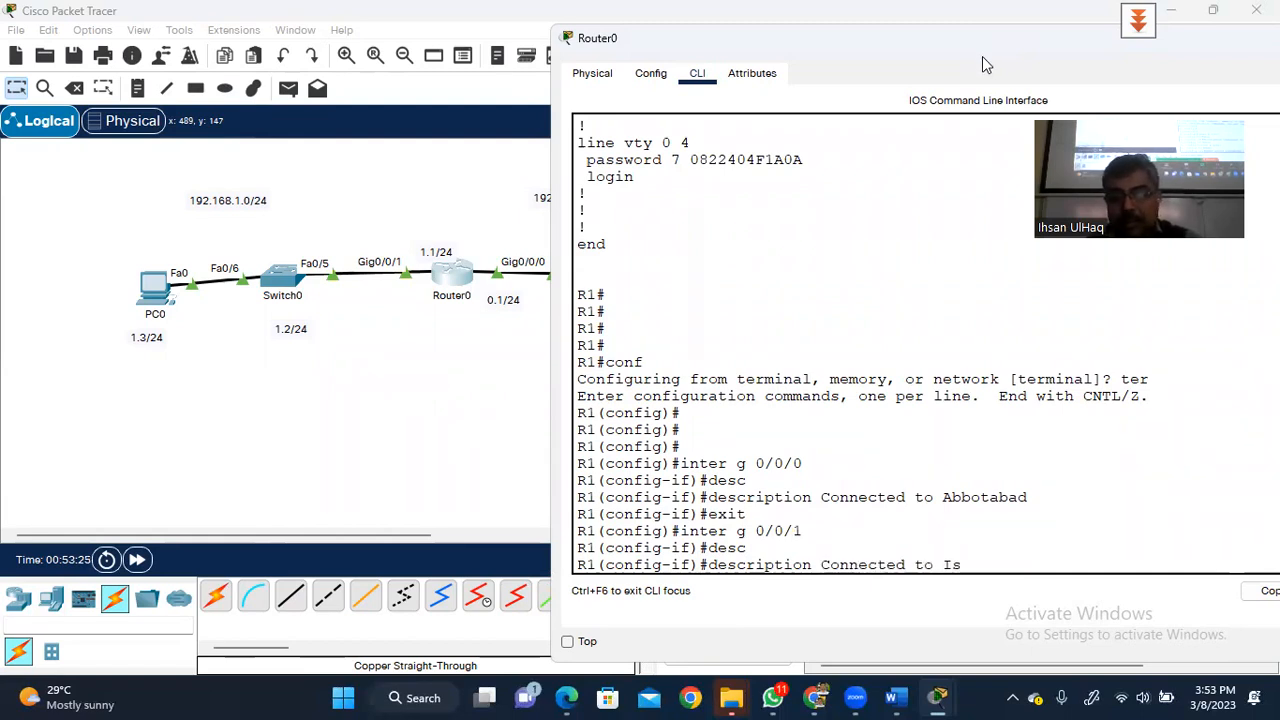
pyautogui.press('BackSpace')
pyautogui.press('BackSpace')
pyautogui.press('BackSpace')
pyautogui.press('BackSpace')
pyautogui.write('lan')
pyautogui.press('BackSpace')
pyautogui.write('ma')
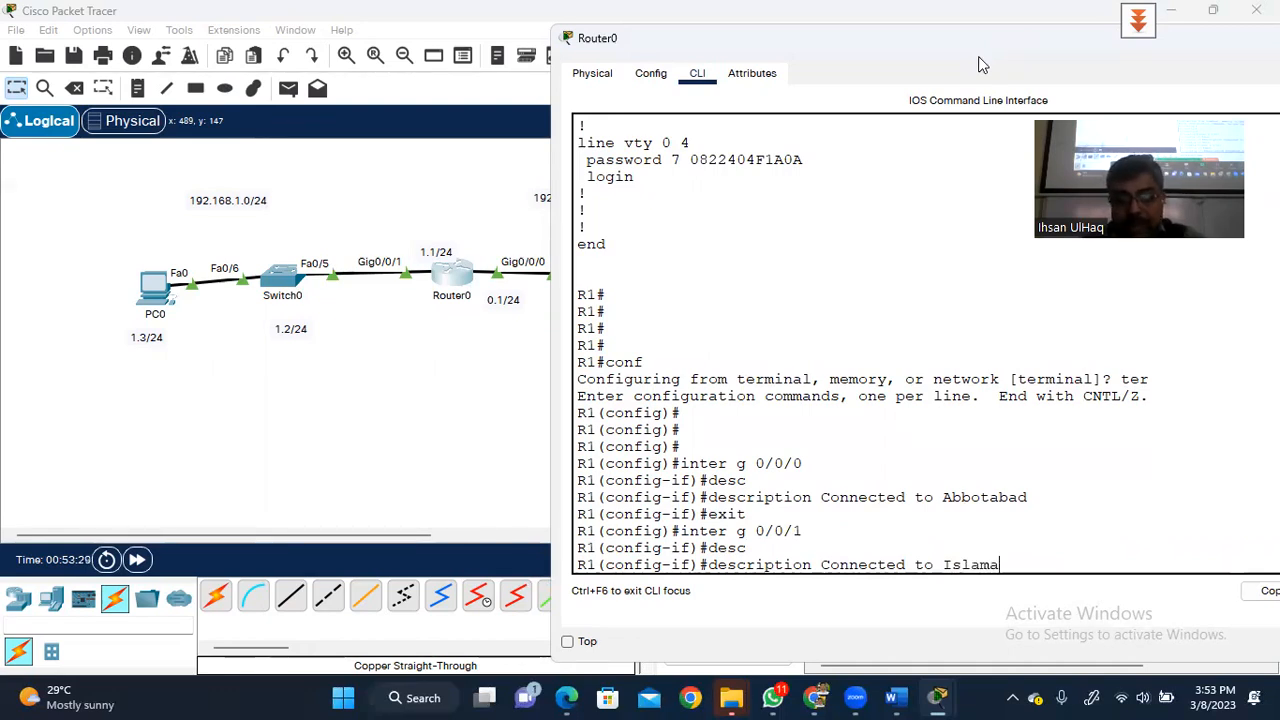
pyautogui.write('bad')
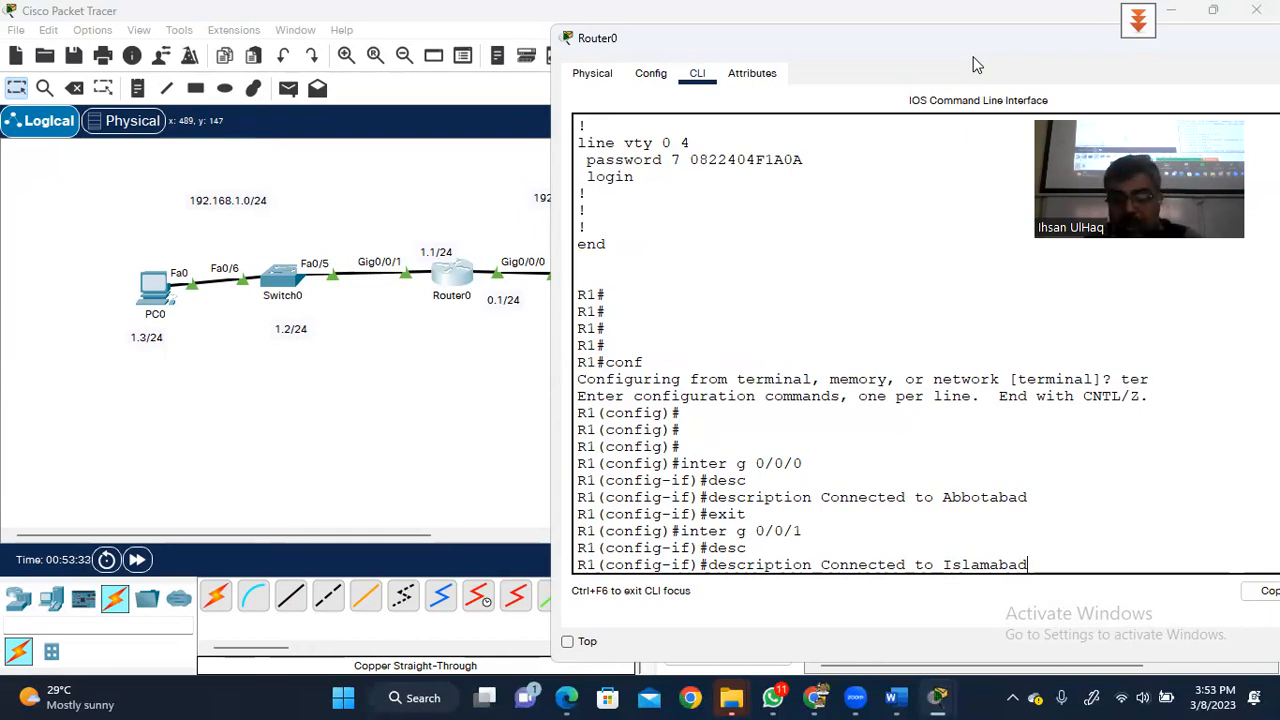
pyautogui.press('Return')
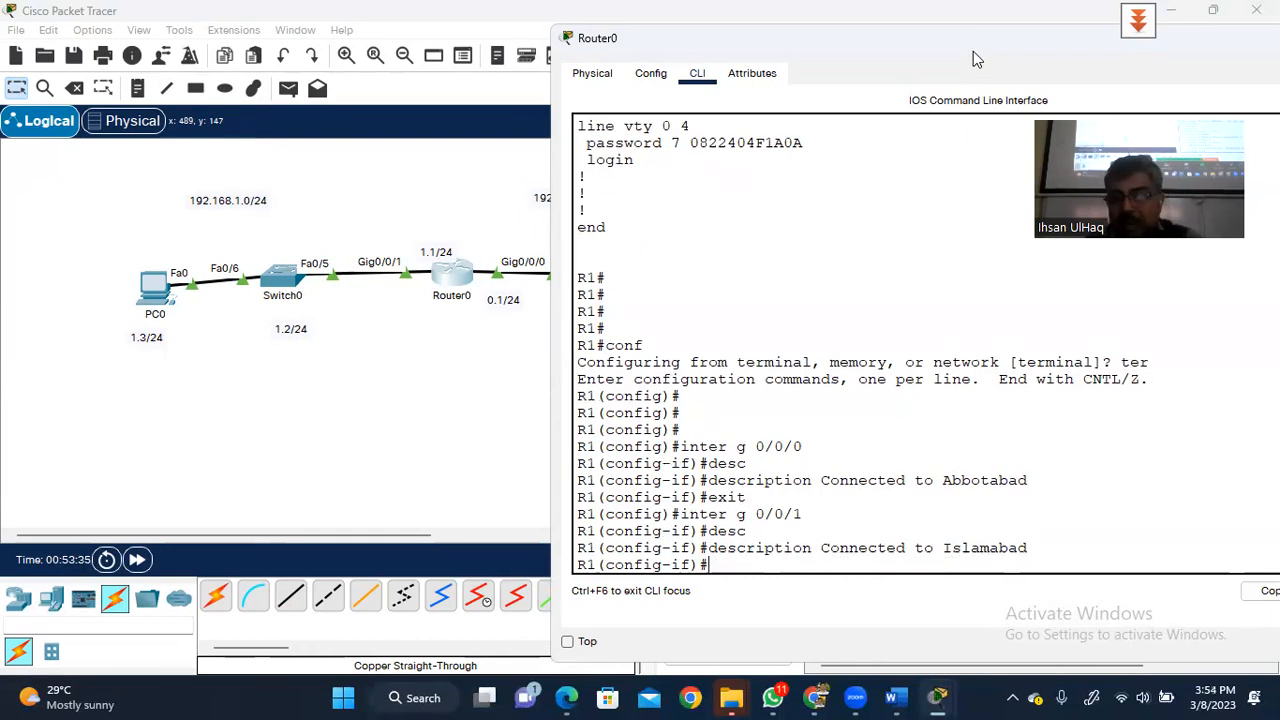
# - Return to the privileged prompt and page show running-config to the interface descriptions
pyautogui.write('exit')
pyautogui.press('Return')
pyautogui.press('Return')
pyautogui.press('Return')
pyautogui.press('Return')
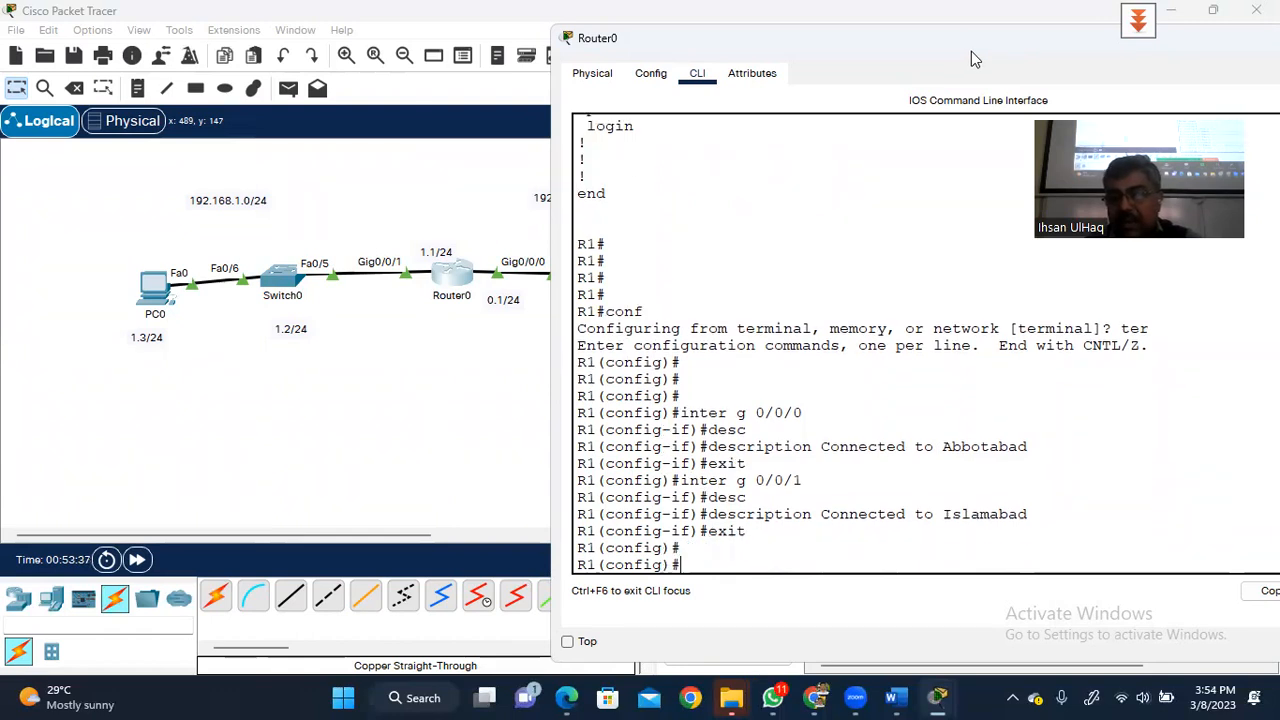
pyautogui.write('exit')
pyautogui.press('Return')
pyautogui.press('Return')
pyautogui.press('Return')
pyautogui.write('show')
pyautogui.press('BackSpace')
pyautogui.press('BackSpace')
pyautogui.write('ow')
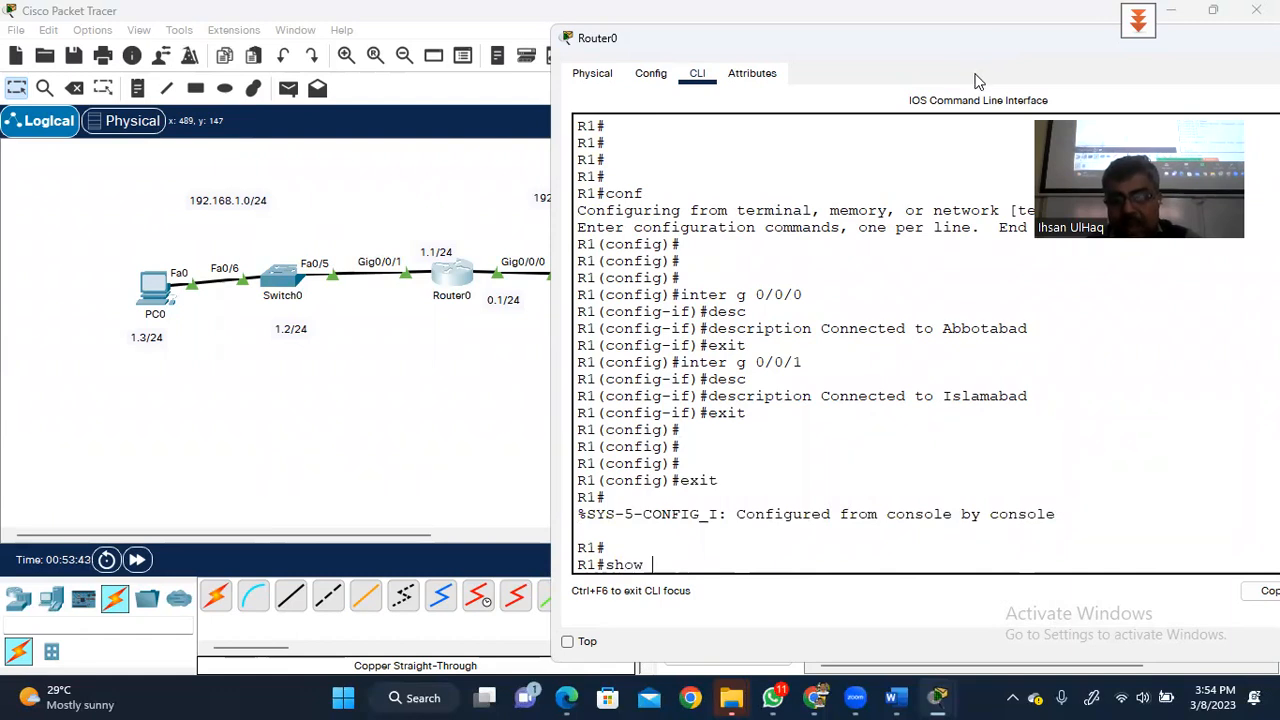
pyautogui.write(' ru')
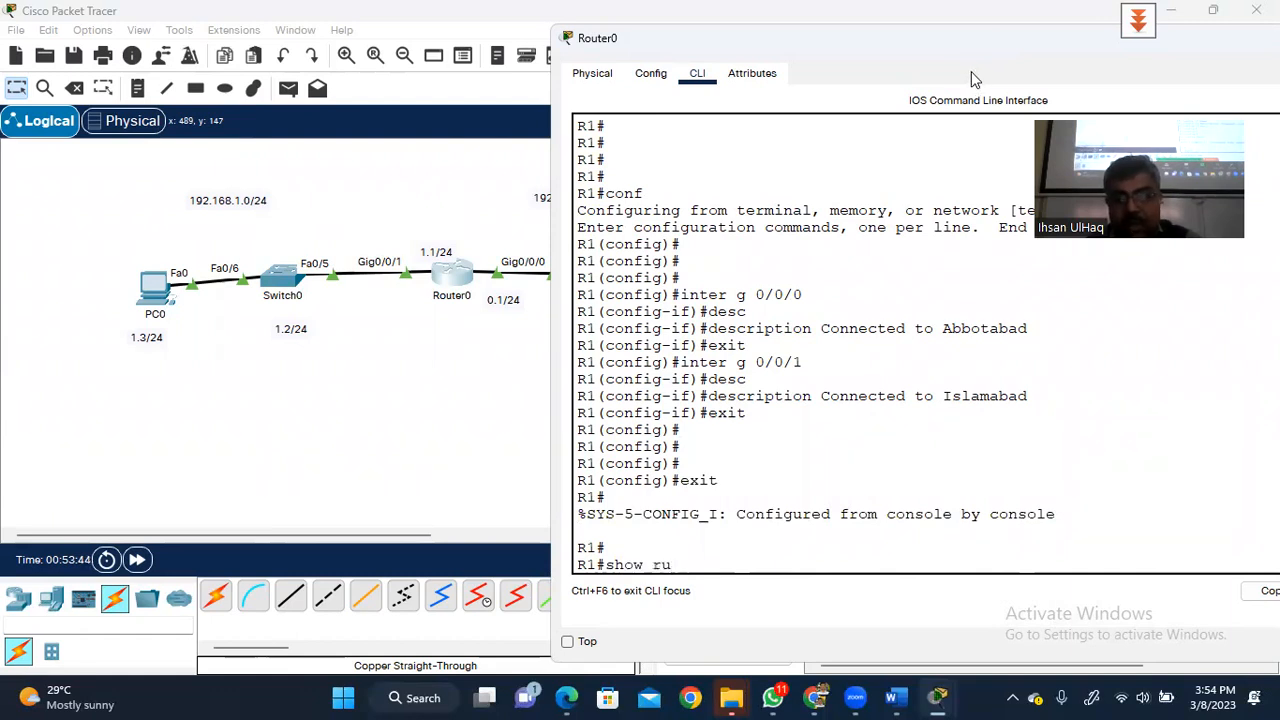
pyautogui.press('Tab')
pyautogui.press('Return')
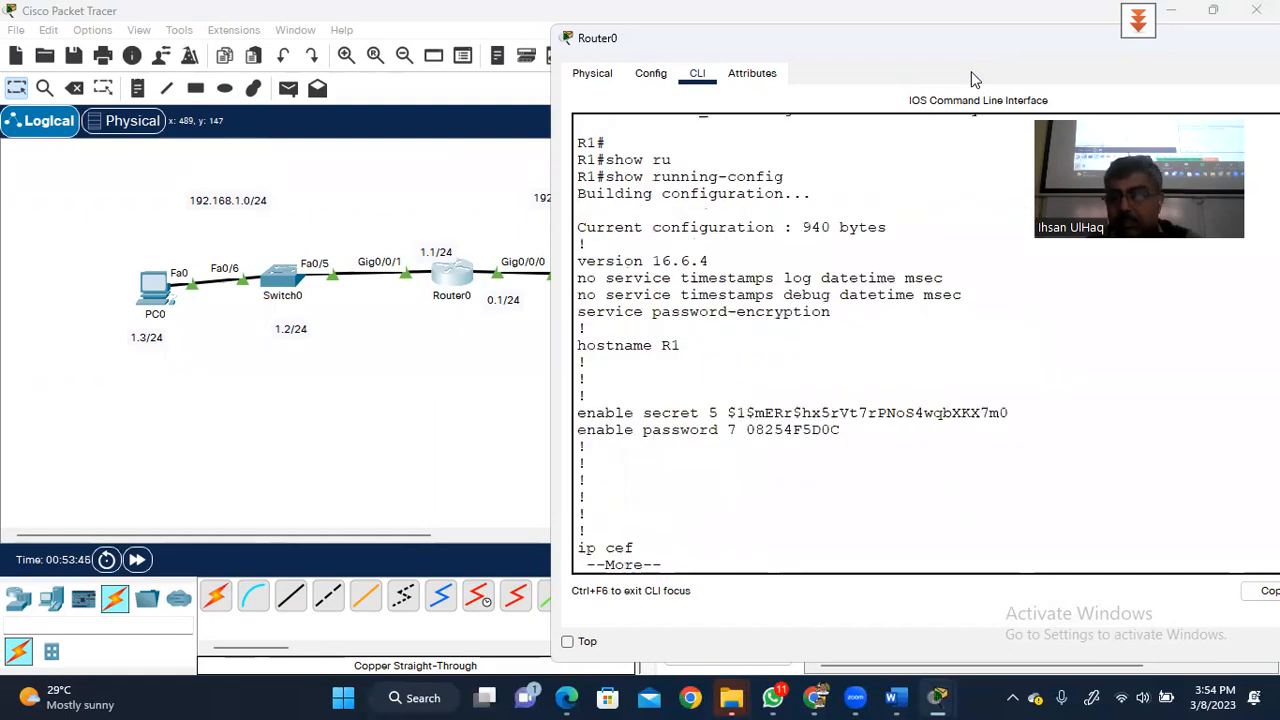
pyautogui.press('Return')
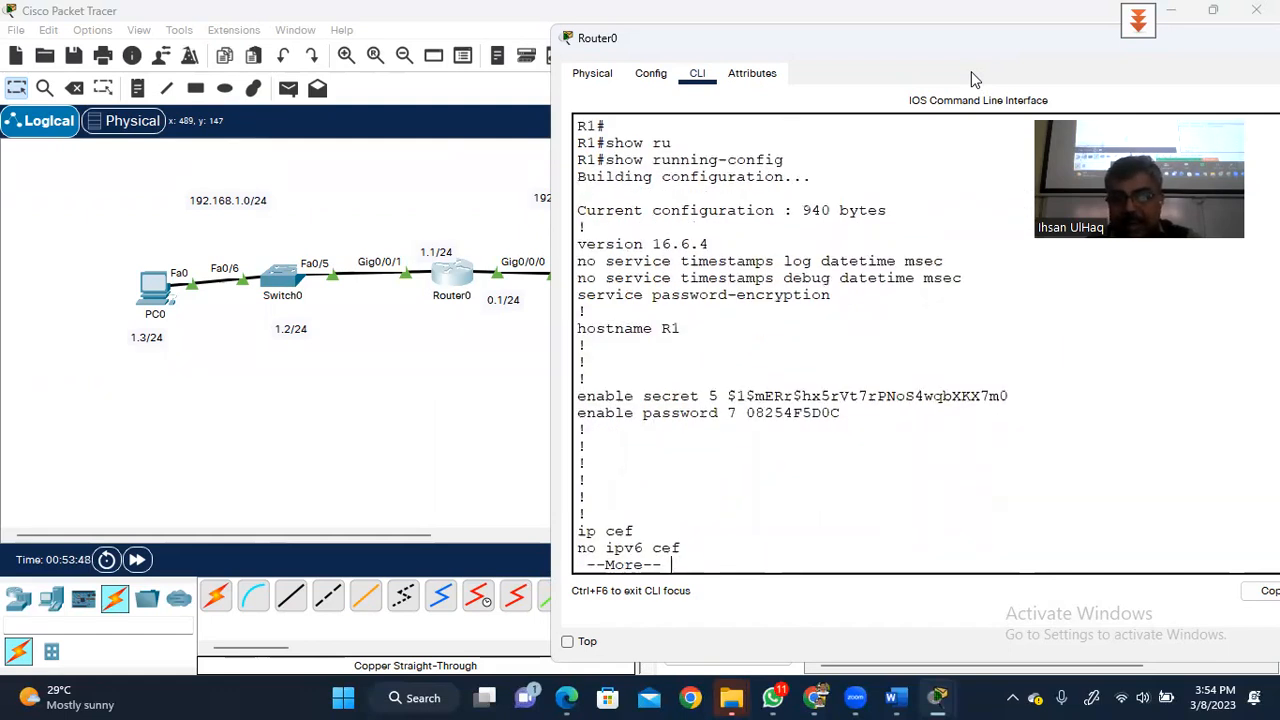
pyautogui.press('space')
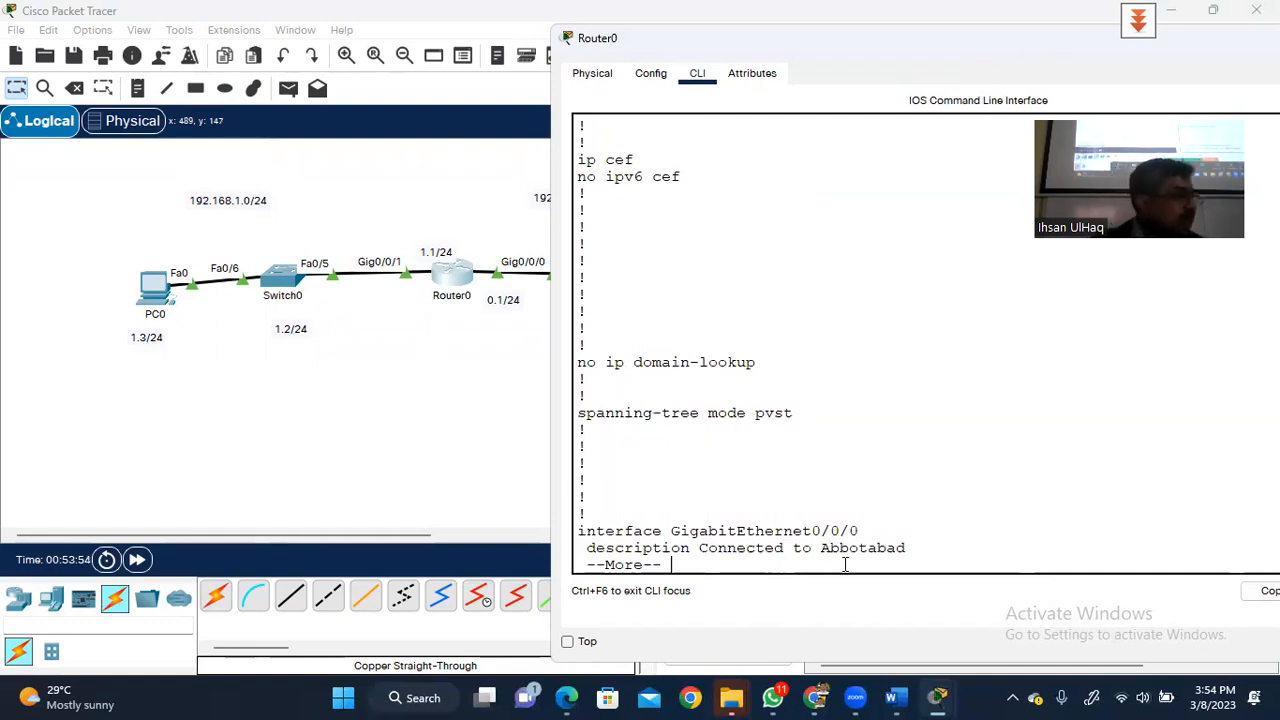
pyautogui.press('space')
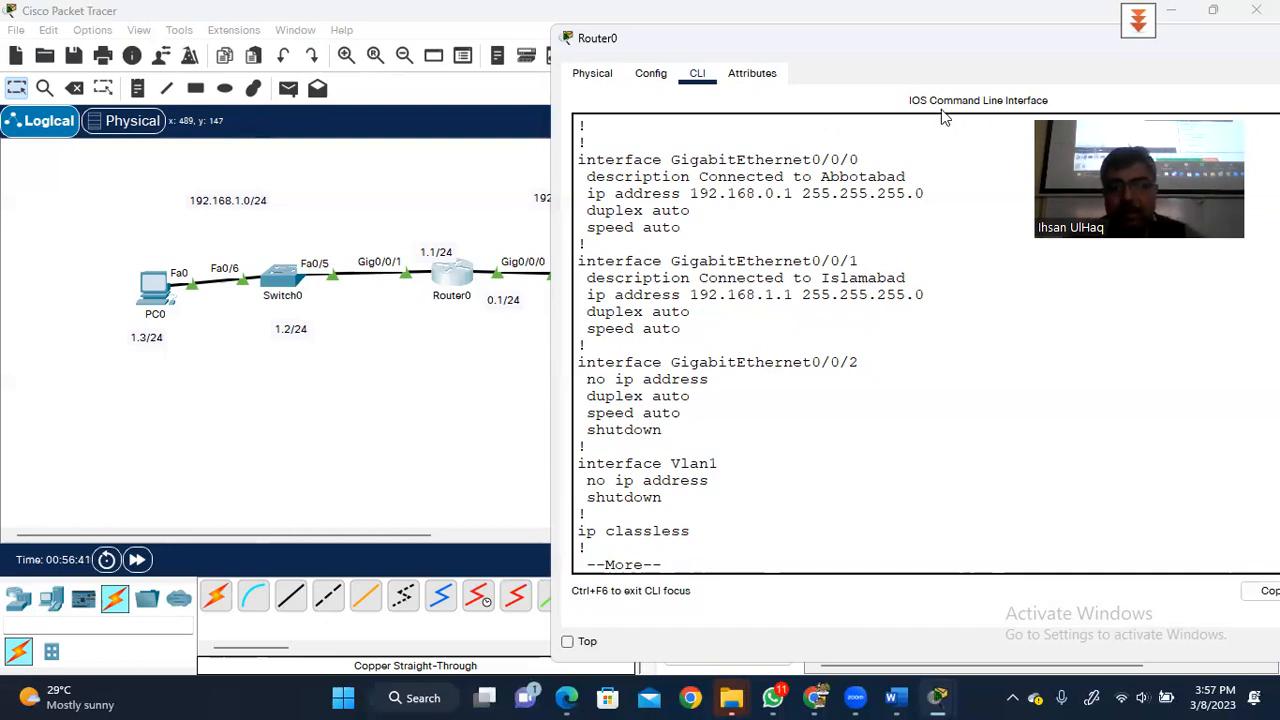
# - Finish Router0's configuration listing and show its clock, which reads 0:56:31 UTC Mon Mar 1 1993
pyautogui.press('space')
pyautogui.write('show clock')
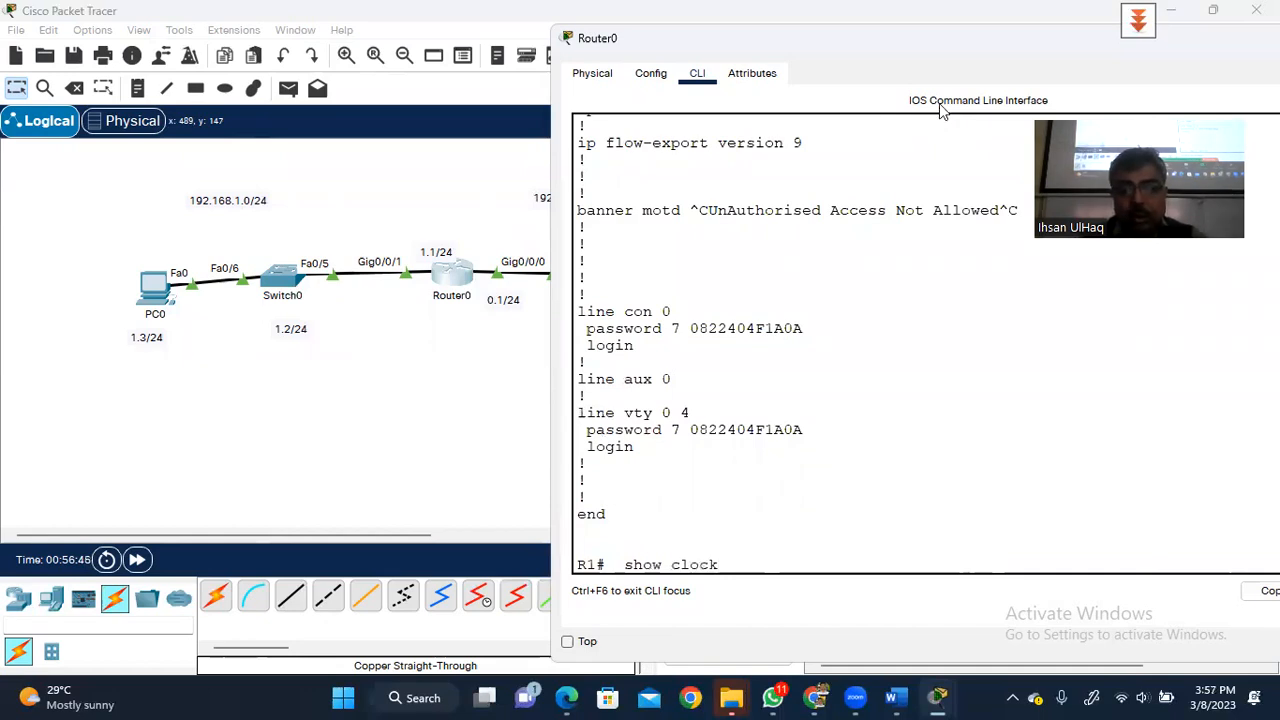
pyautogui.press('Return')
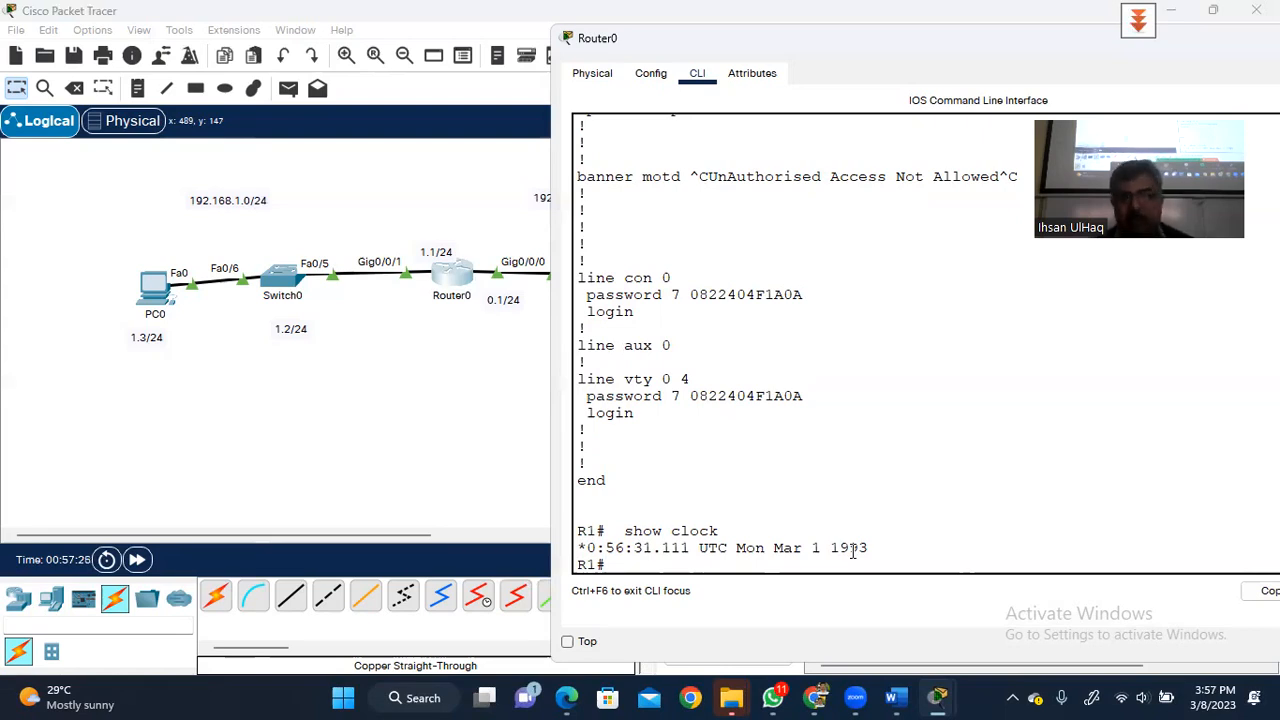
# - Enter global configuration mode with conf ter and try set clock ?, which is rejected
pyautogui.write('conf')
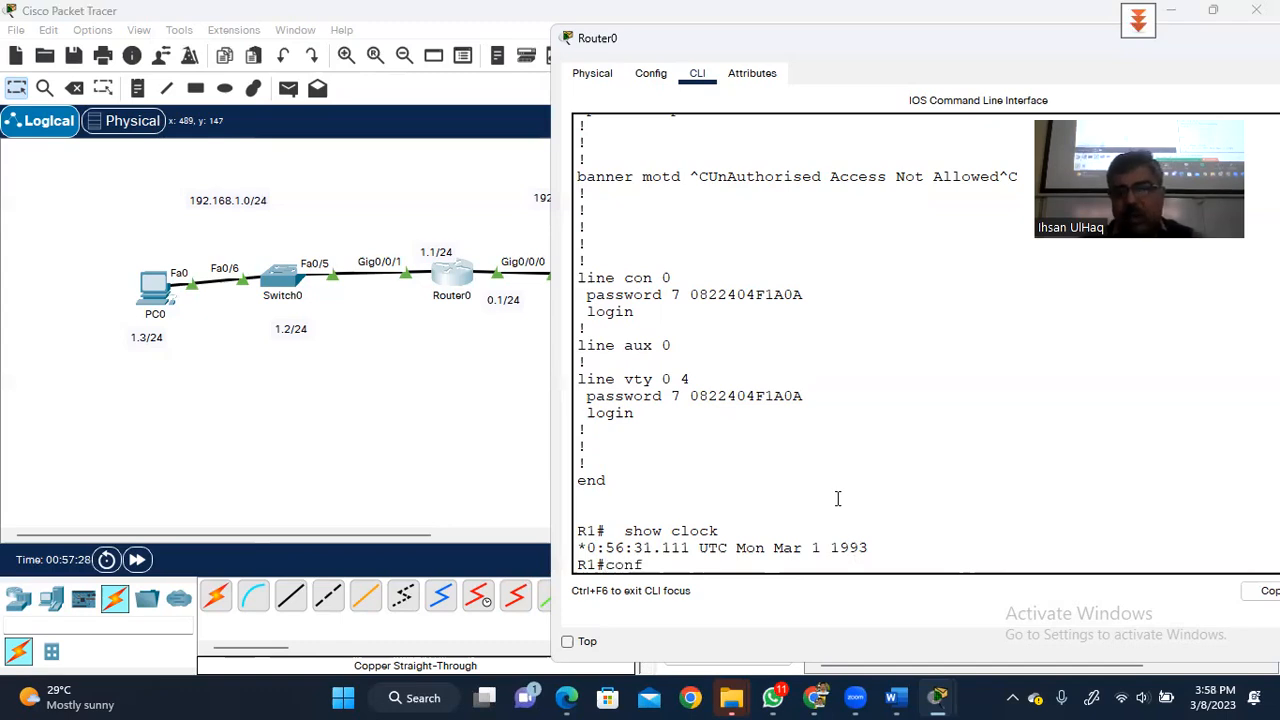
pyautogui.write(' ter')
pyautogui.press('Return')
pyautogui.press('Return')
pyautogui.press('Return')
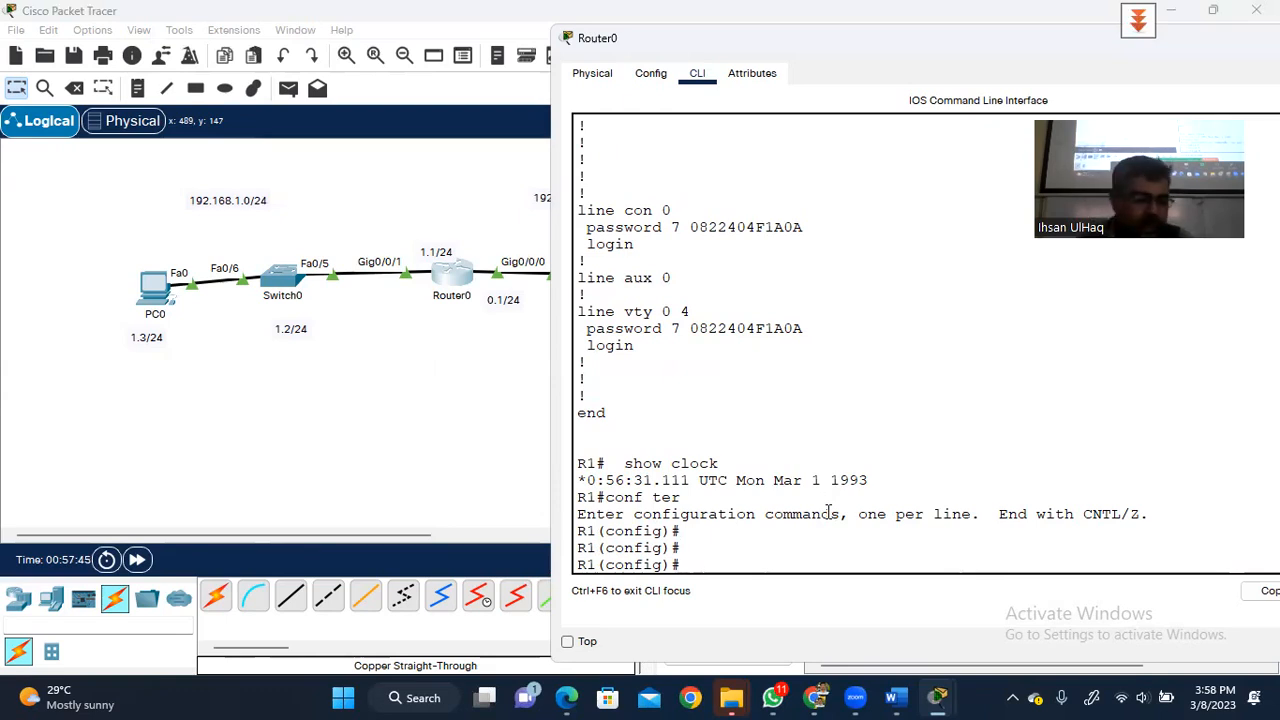
pyautogui.write('set clock ')
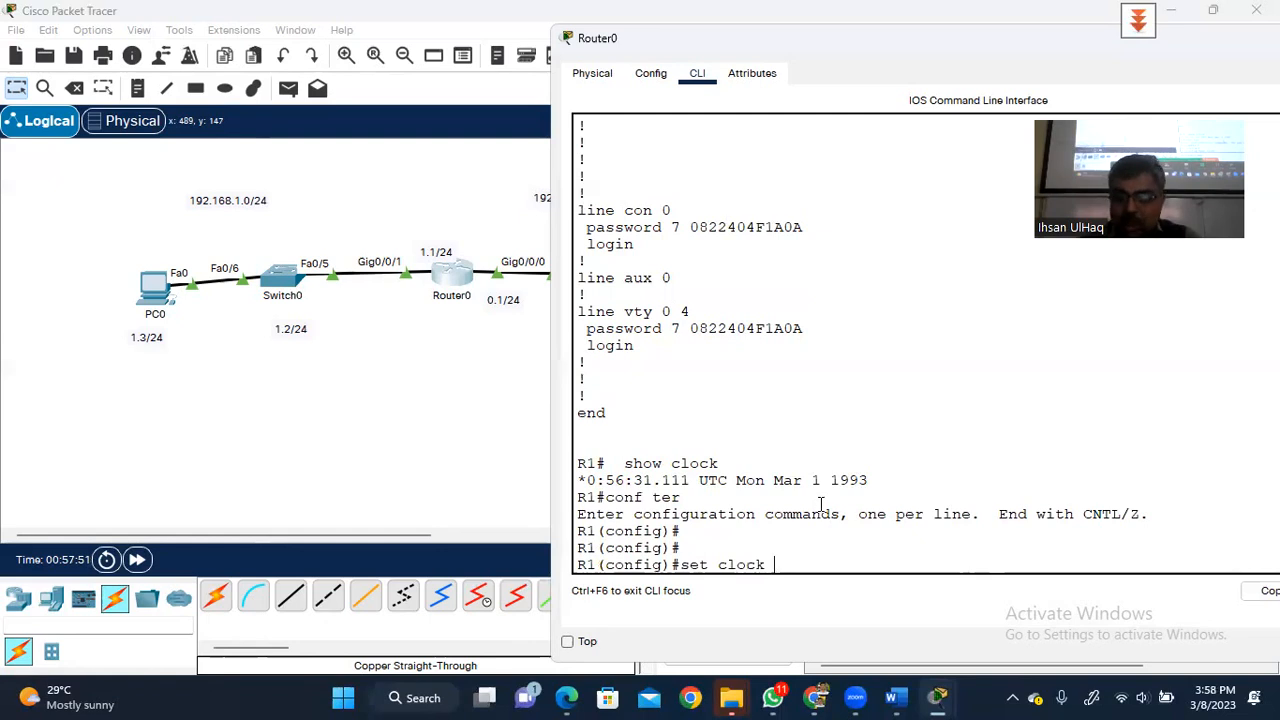
pyautogui.write('?')
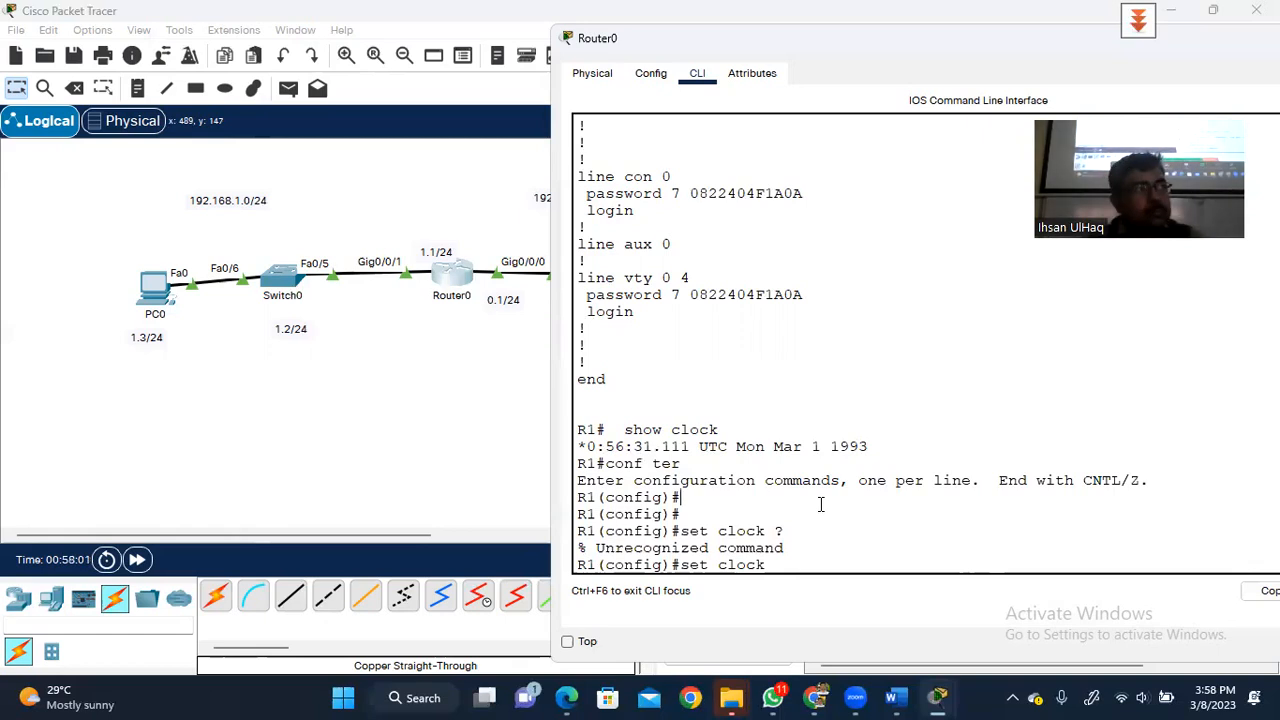
pyautogui.press('BackSpace')
pyautogui.press('BackSpace')
pyautogui.press('BackSpace')
pyautogui.press('BackSpace')
pyautogui.press('BackSpace')
pyautogui.press('BackSpace')
pyautogui.press('BackSpace')
pyautogui.press('BackSpace')
pyautogui.press('BackSpace')
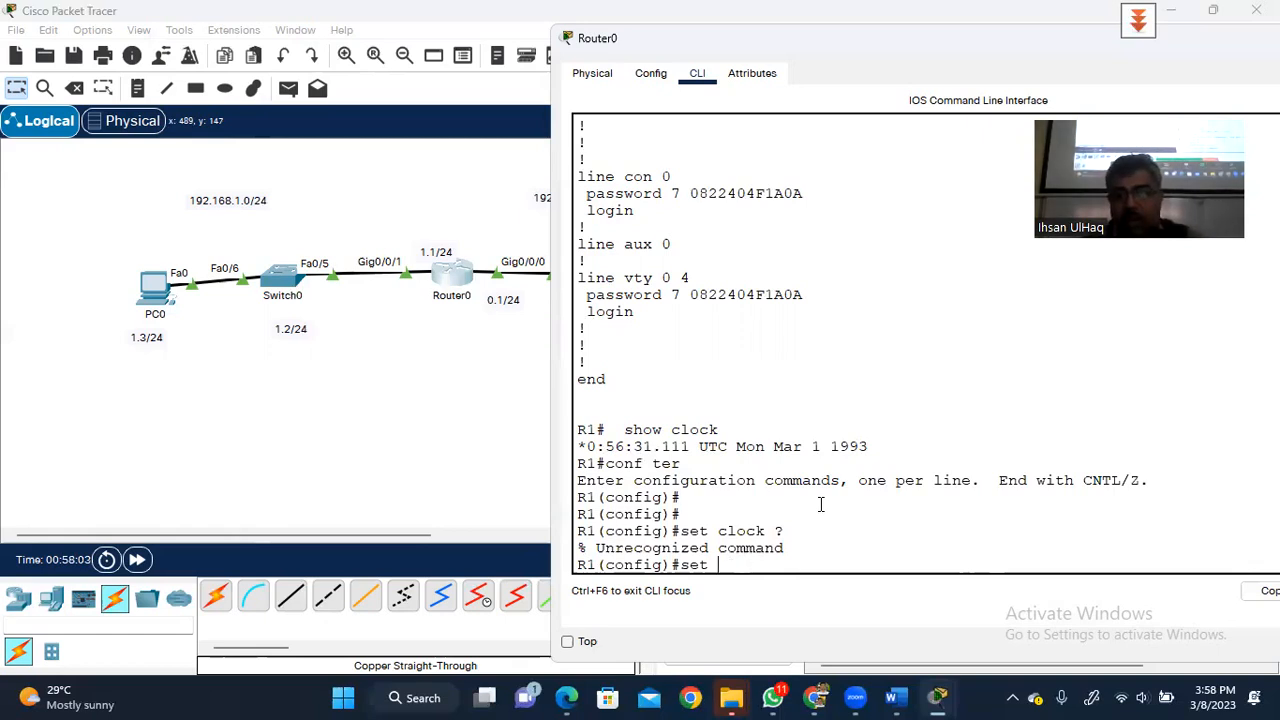
# - Exit to the R1# prompt, retry set clock ?, and clear the unrecognized command
pyautogui.write('exit')
pyautogui.press('Return')
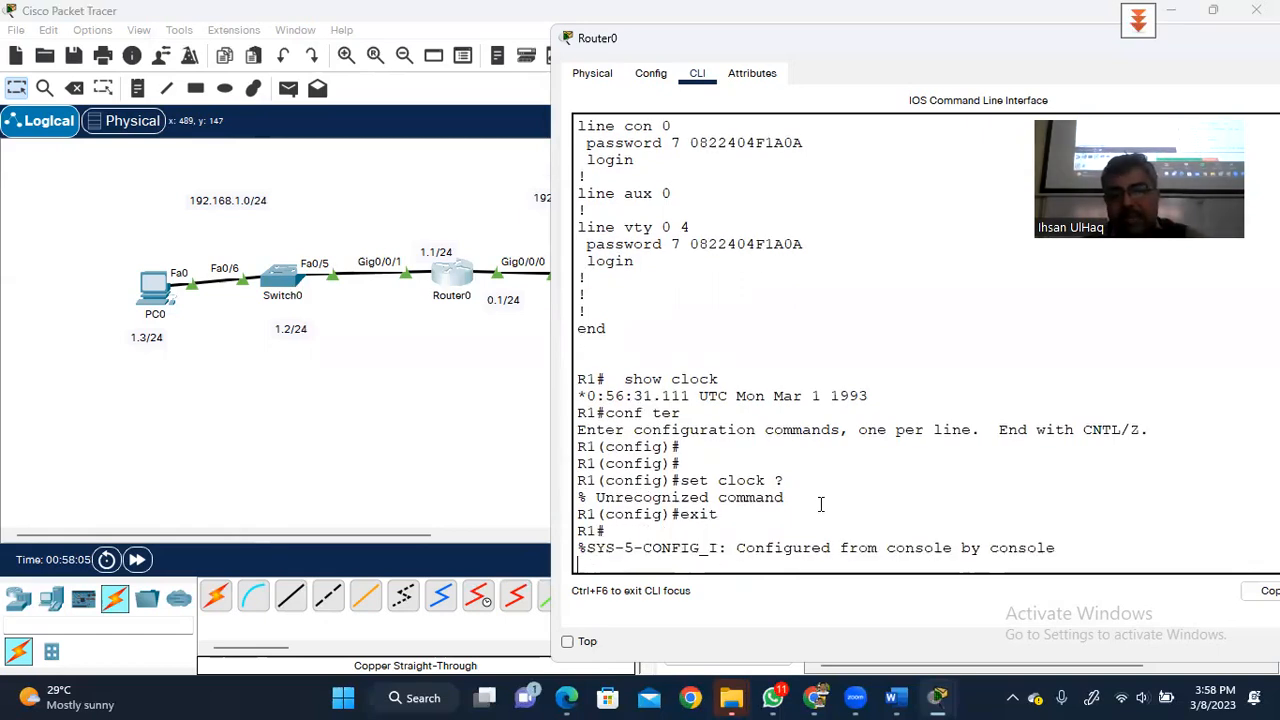
pyautogui.press('Return')
pyautogui.write('set c;')
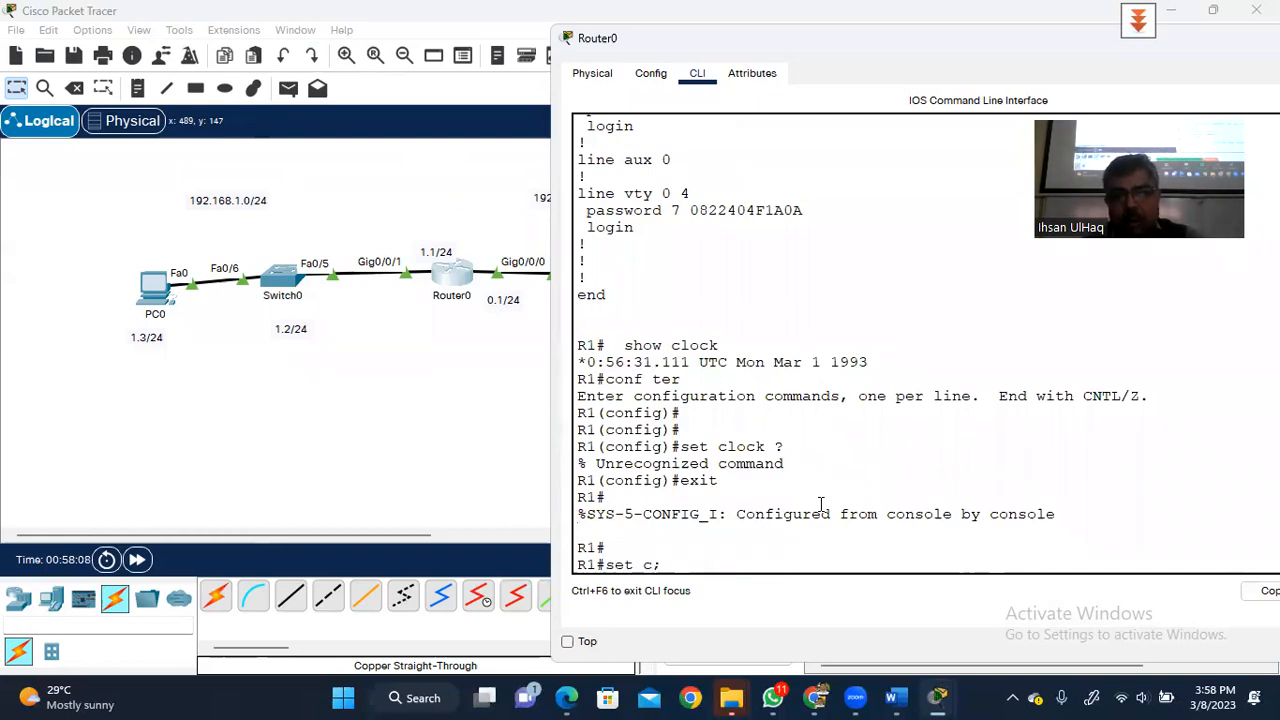
pyautogui.press('BackSpace')
pyautogui.write('l')
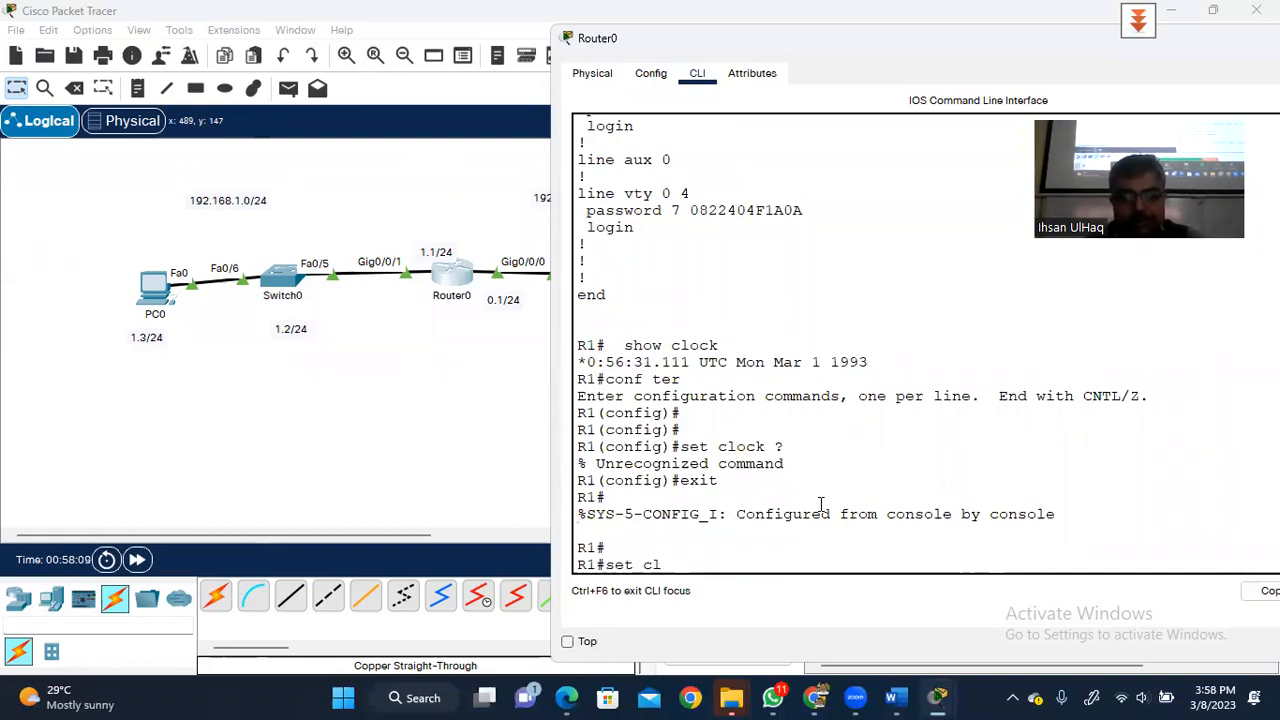
pyautogui.write('ock ?')
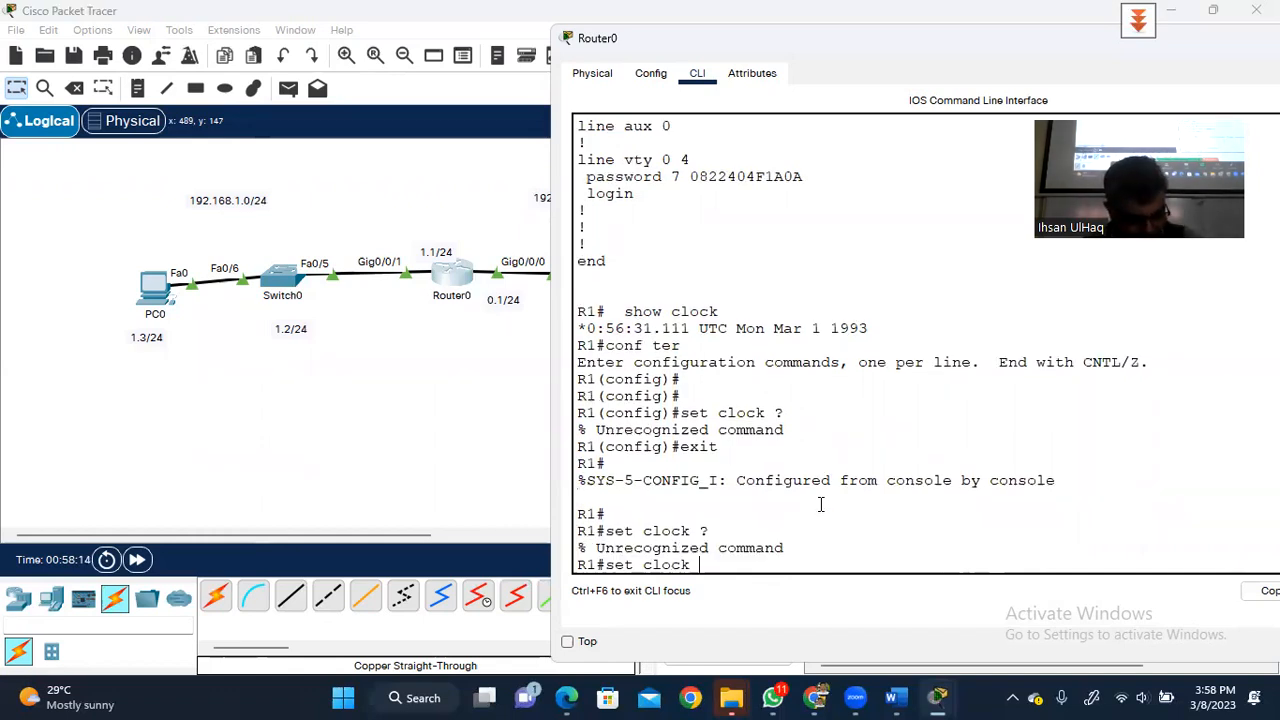
pyautogui.press('BackSpace')
pyautogui.press('BackSpace')
pyautogui.press('BackSpace')
pyautogui.press('BackSpace')
pyautogui.press('BackSpace')
pyautogui.press('BackSpace')
pyautogui.press('BackSpace')
pyautogui.press('BackSpace')
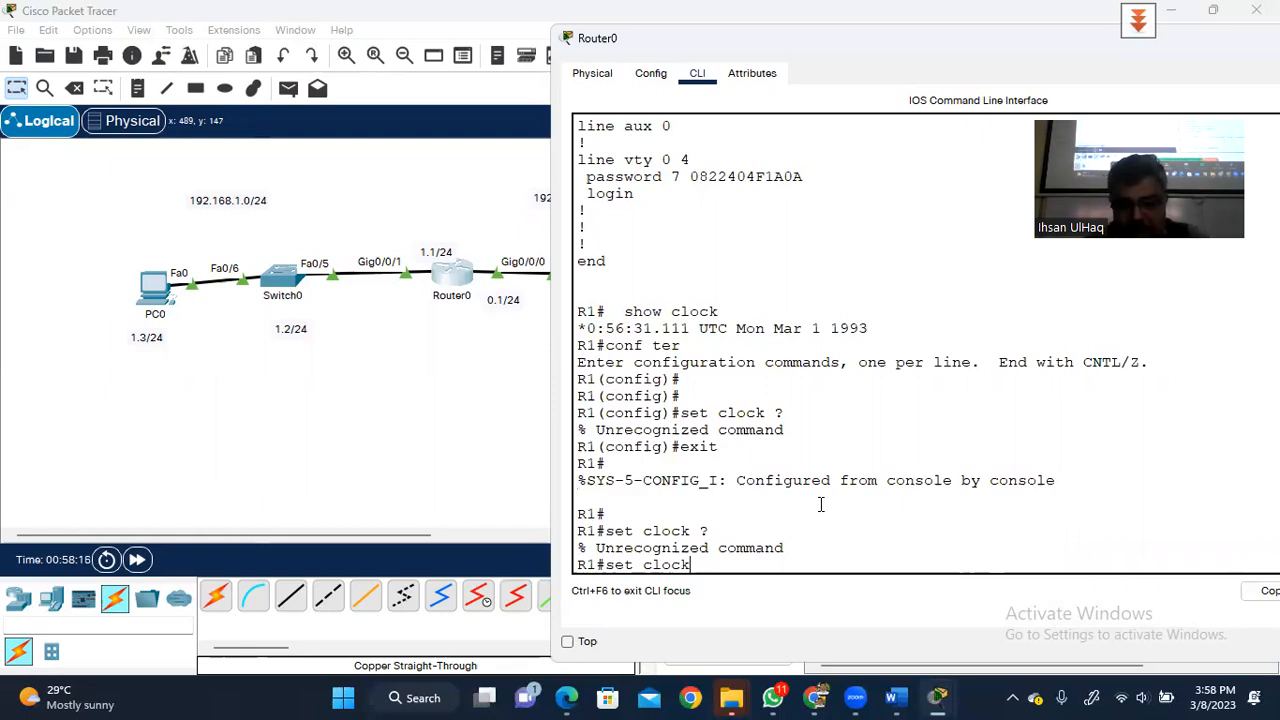
# - Set Router0's clock with clock set 16:00:000 March 8 2023, using ? help for the syntax
pyautogui.press('BackSpace')
pyautogui.write('c')
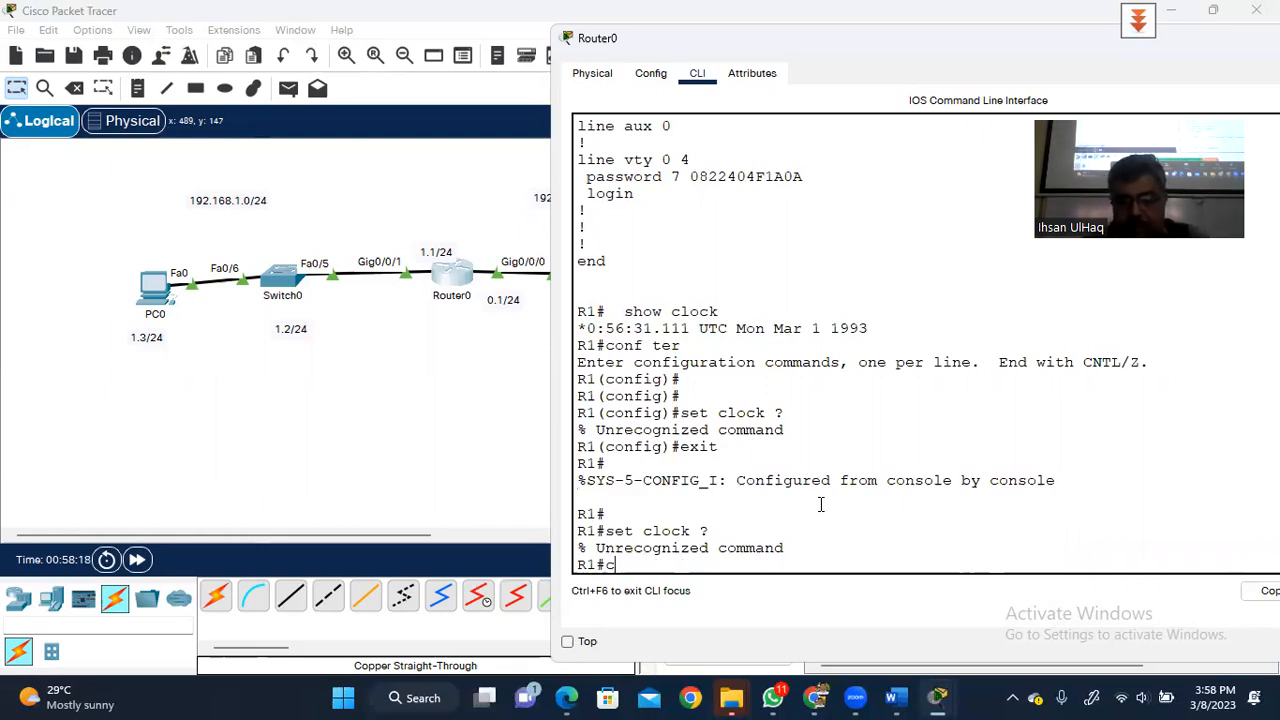
pyautogui.write('lock ser')
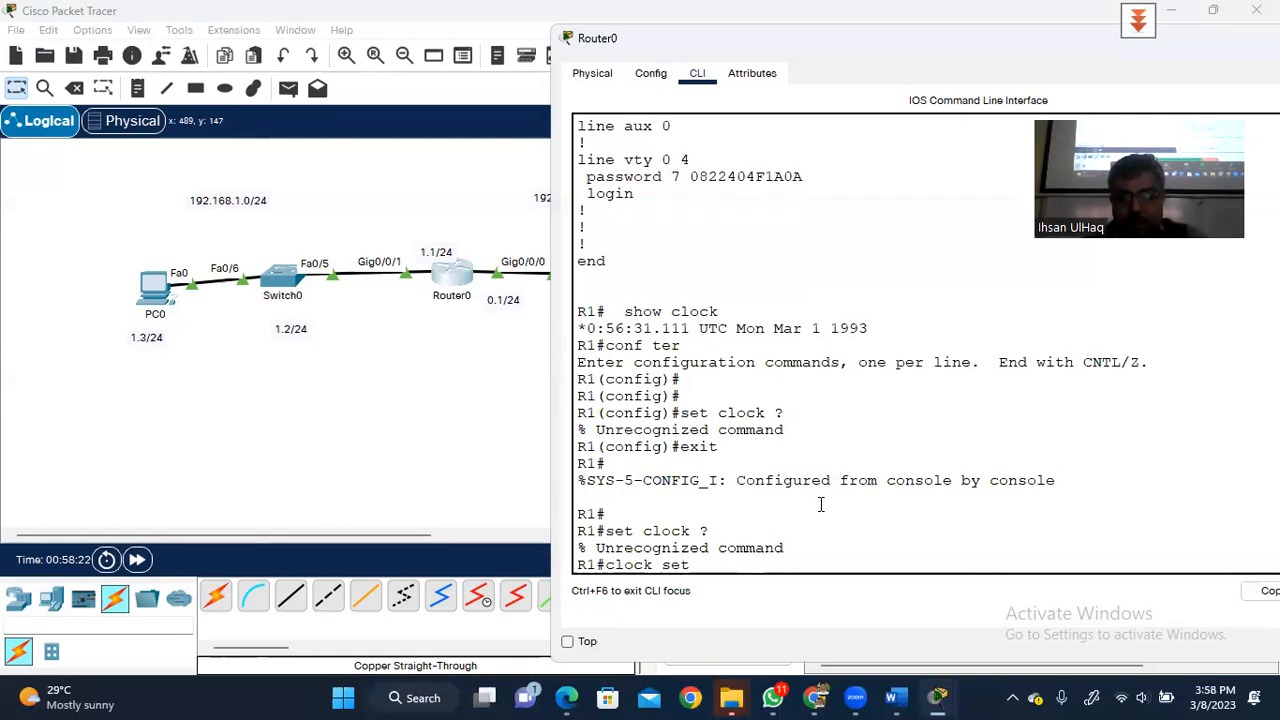
pyautogui.write(' ?')
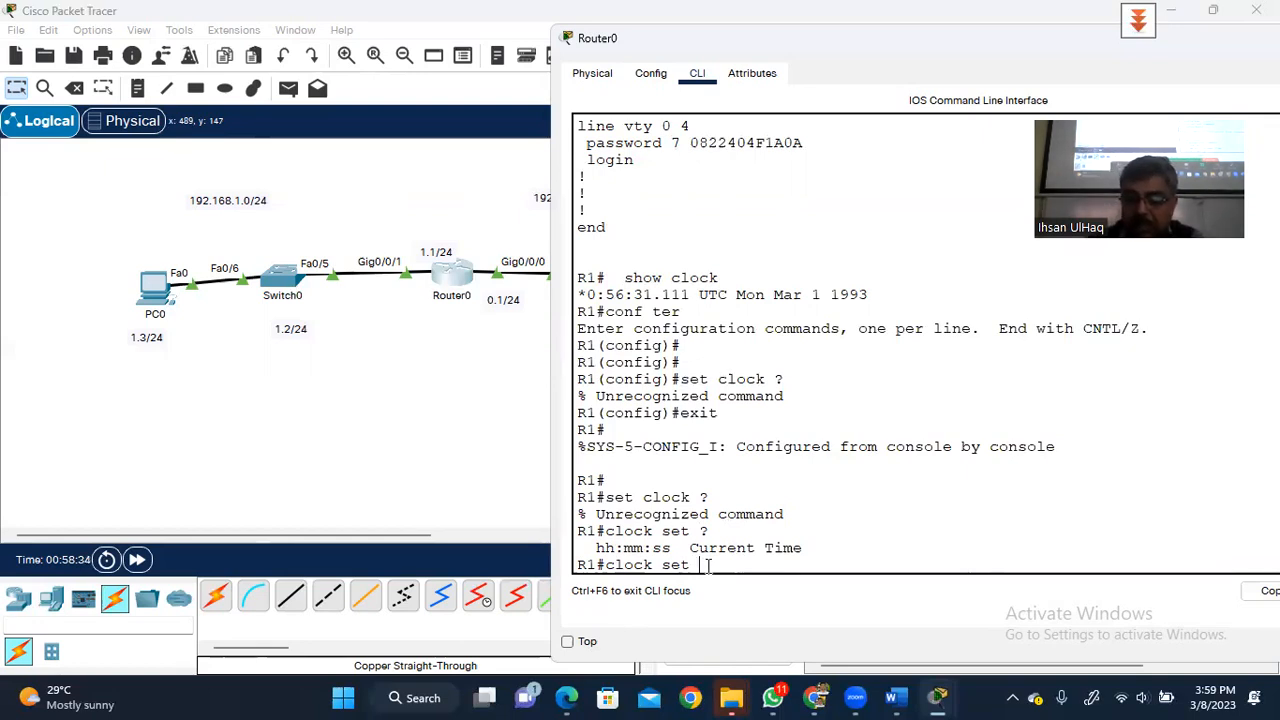
pyautogui.write('16')
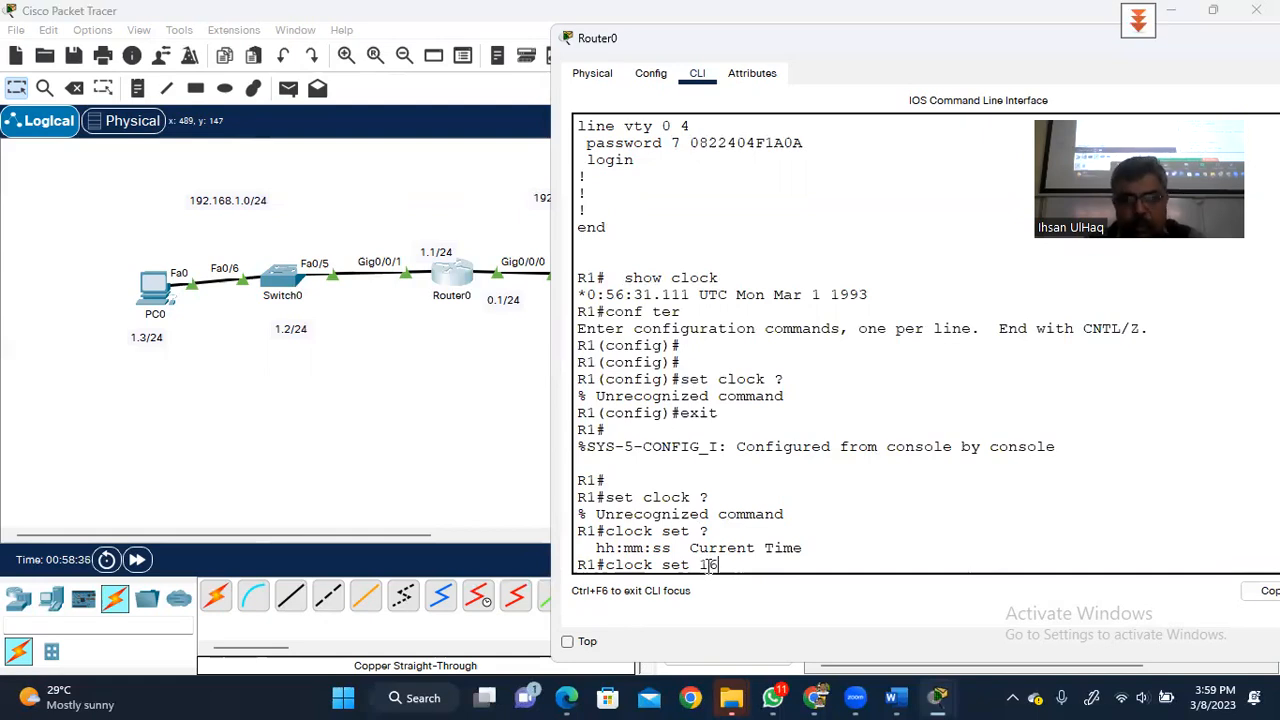
pyautogui.write(':00')
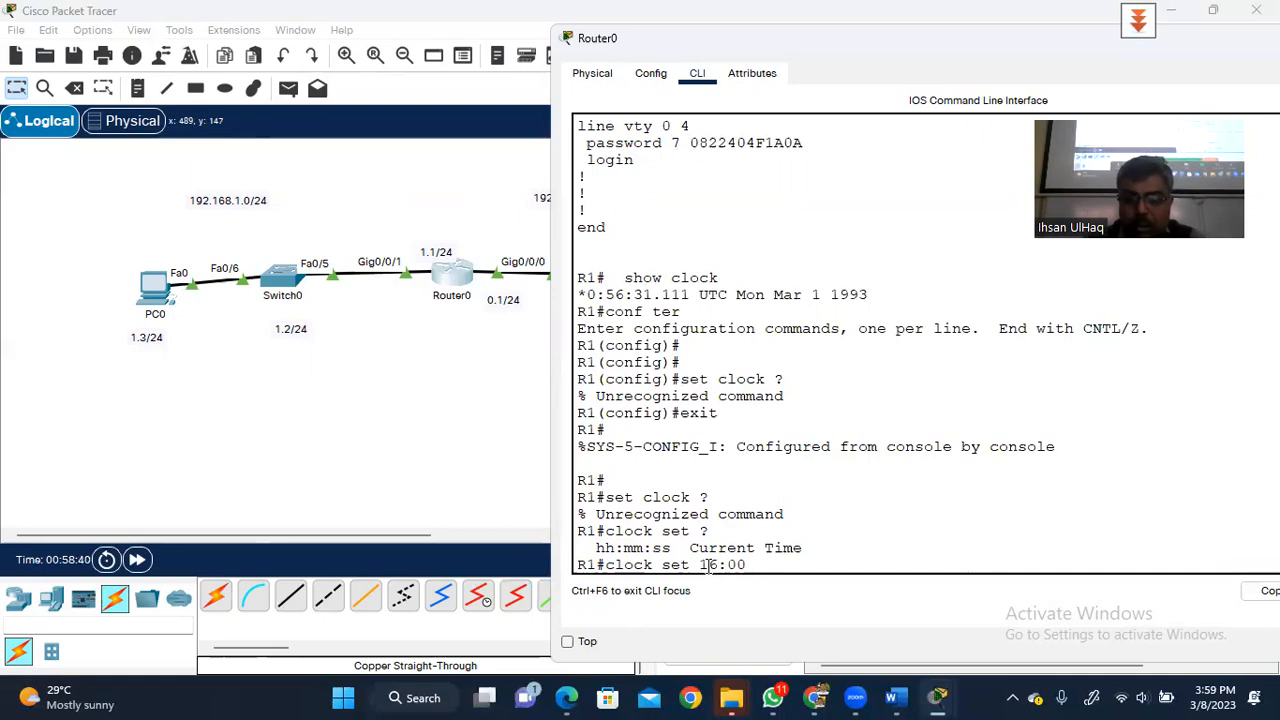
pyautogui.write(':000')
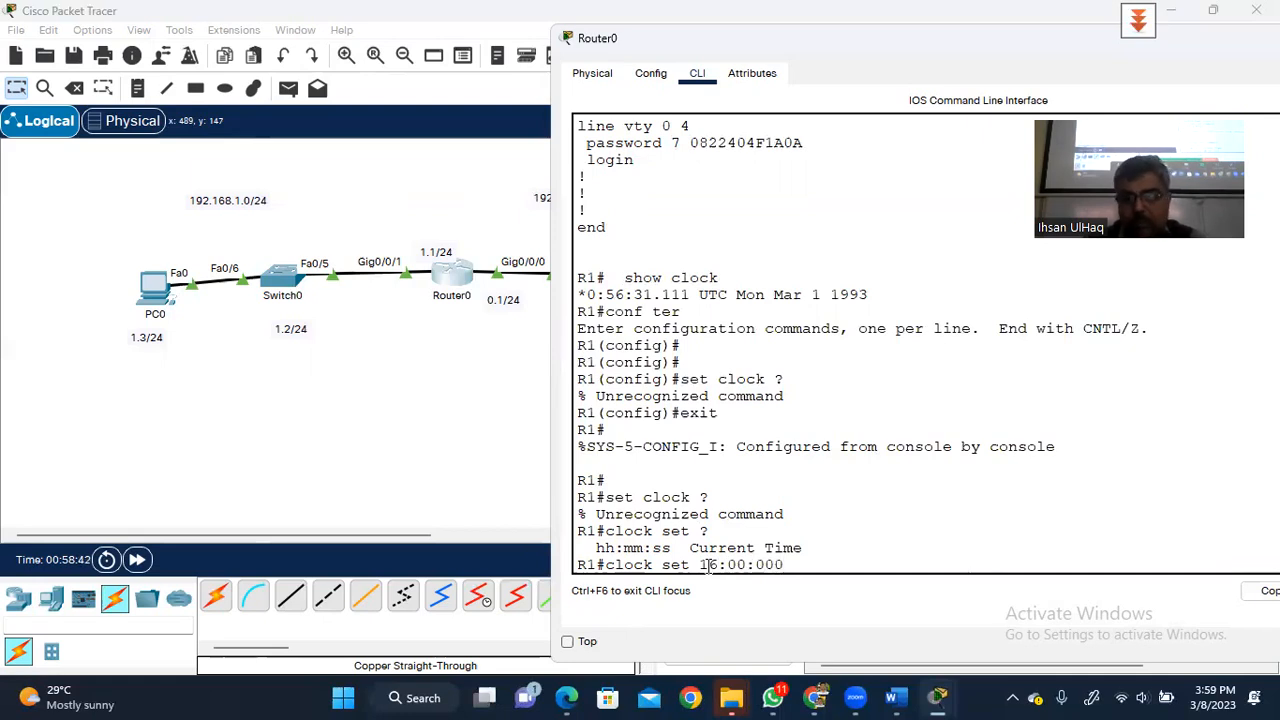
pyautogui.press('Return')
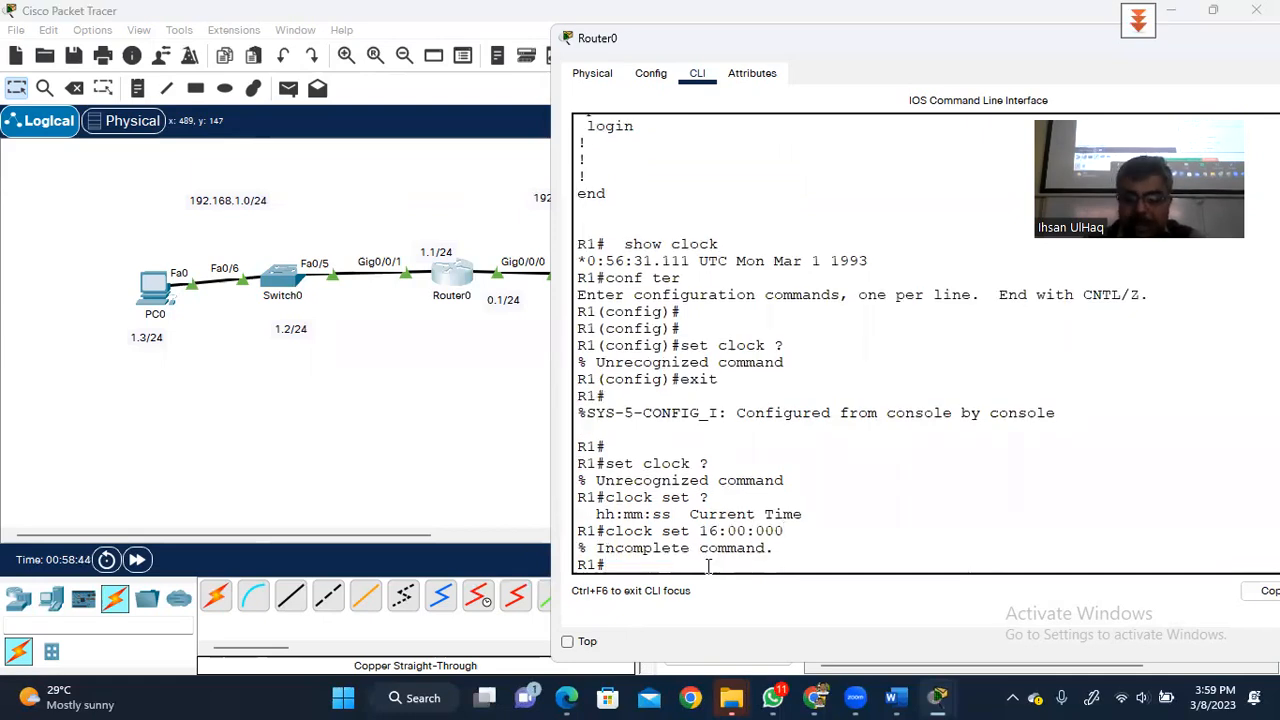
pyautogui.press('Up')
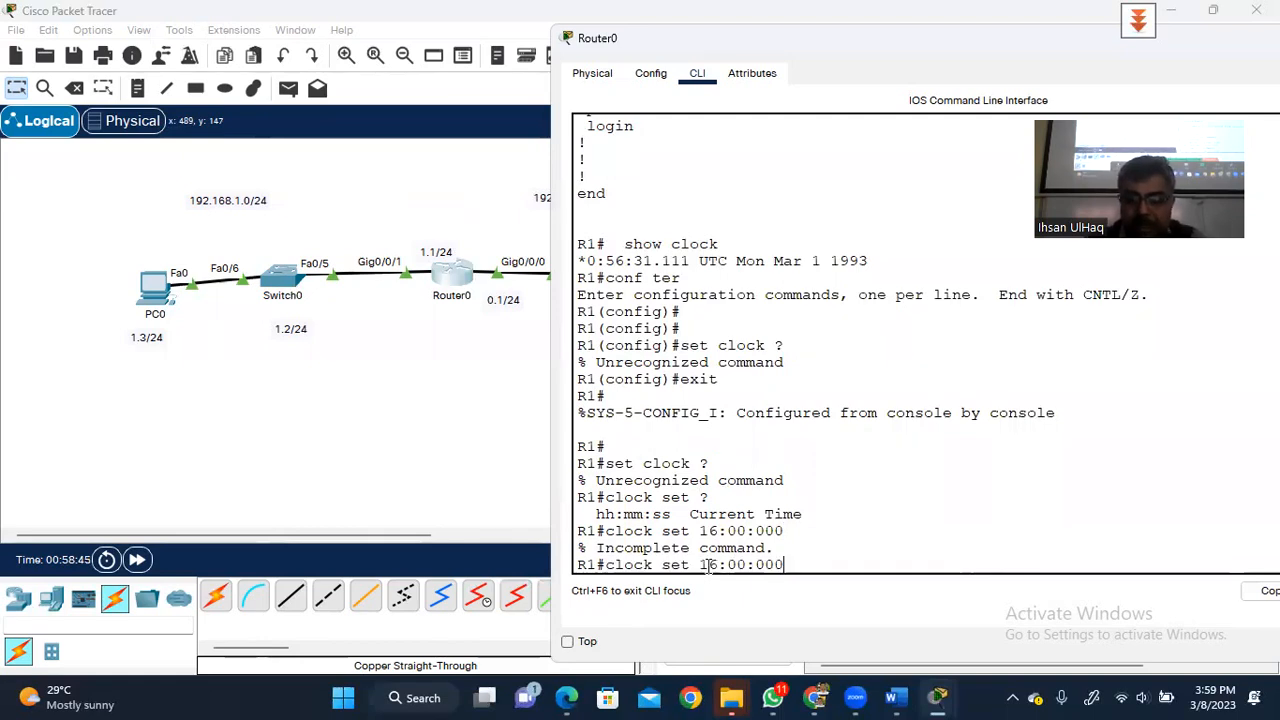
pyautogui.write('?')
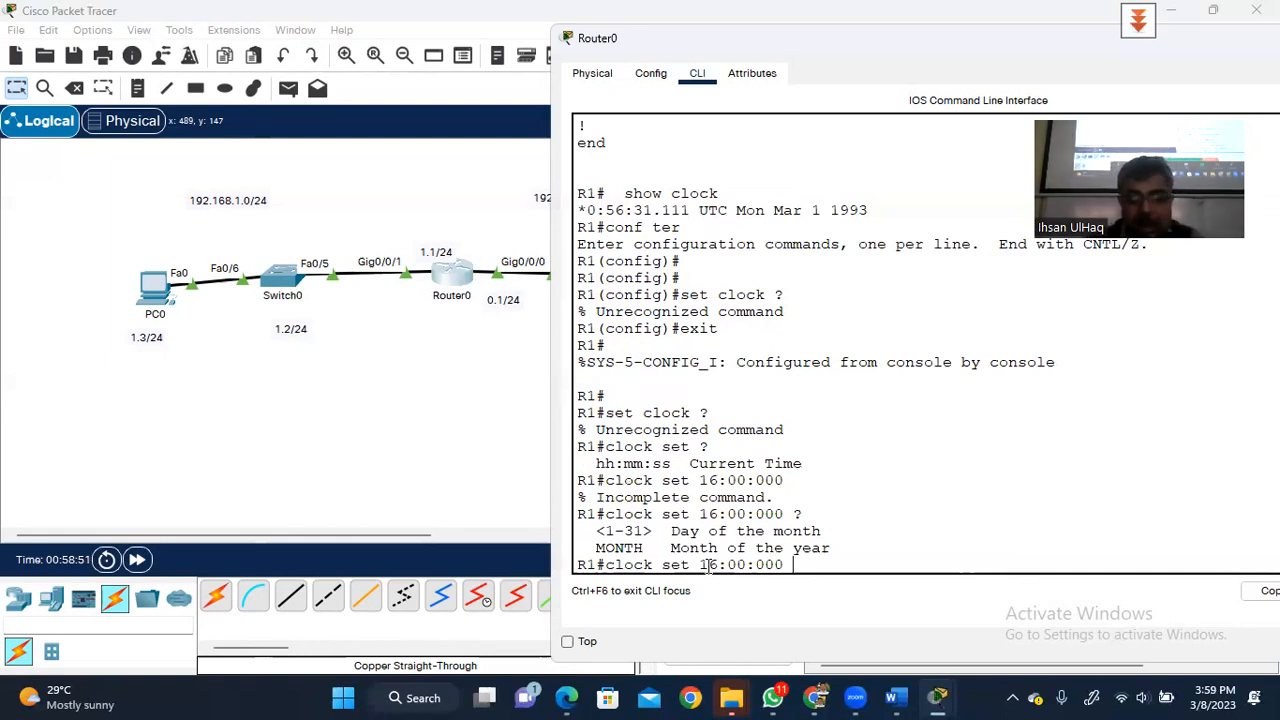
pyautogui.write('Mar')
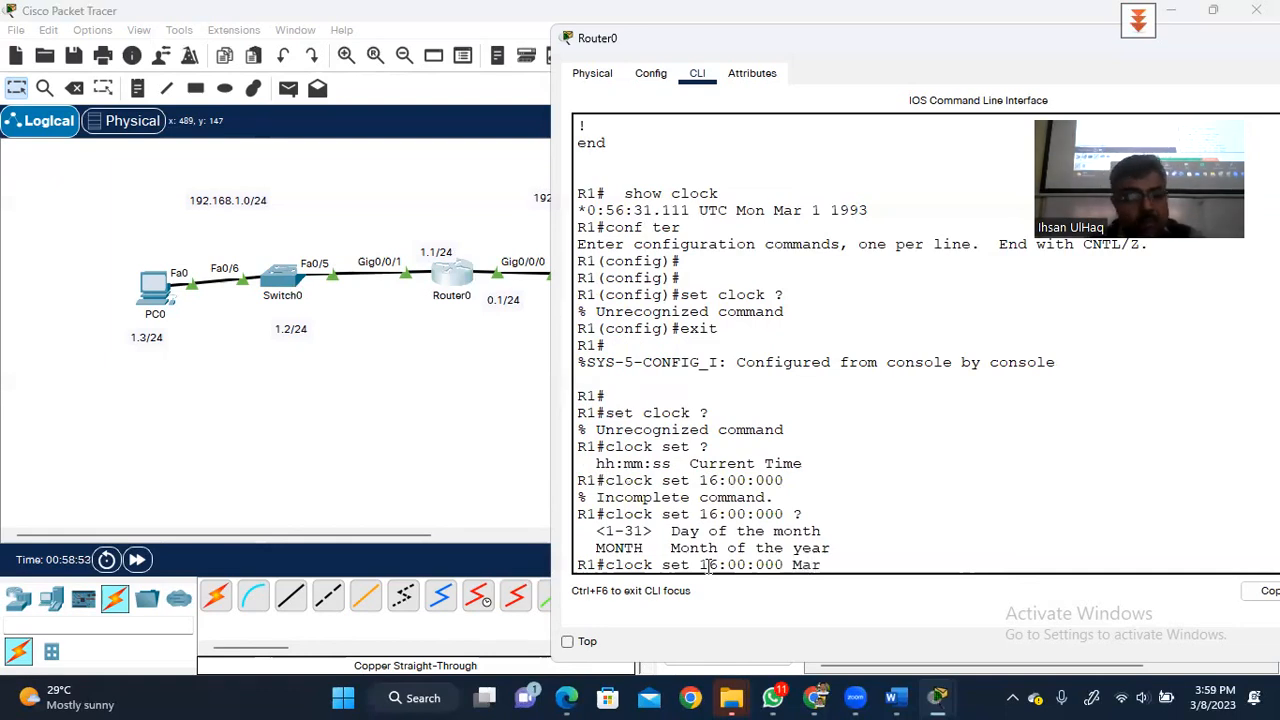
pyautogui.press('Tab')
pyautogui.write('ch ?')
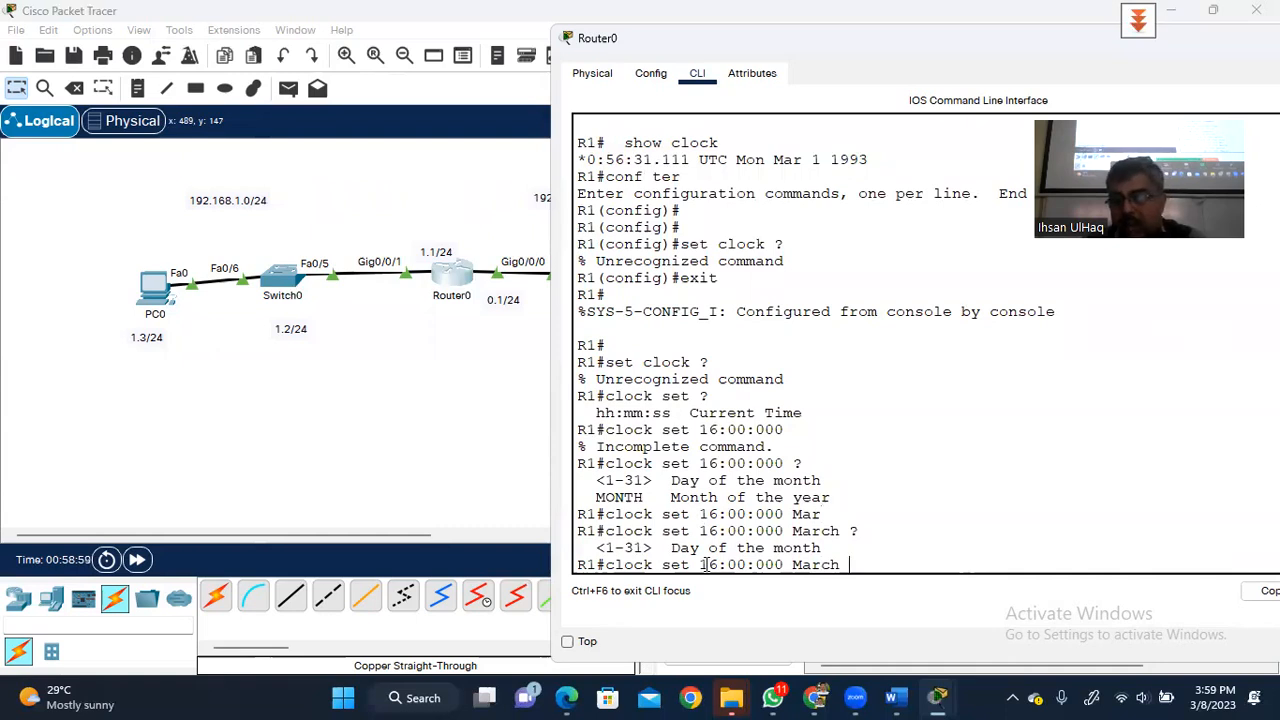
pyautogui.write('8 ')
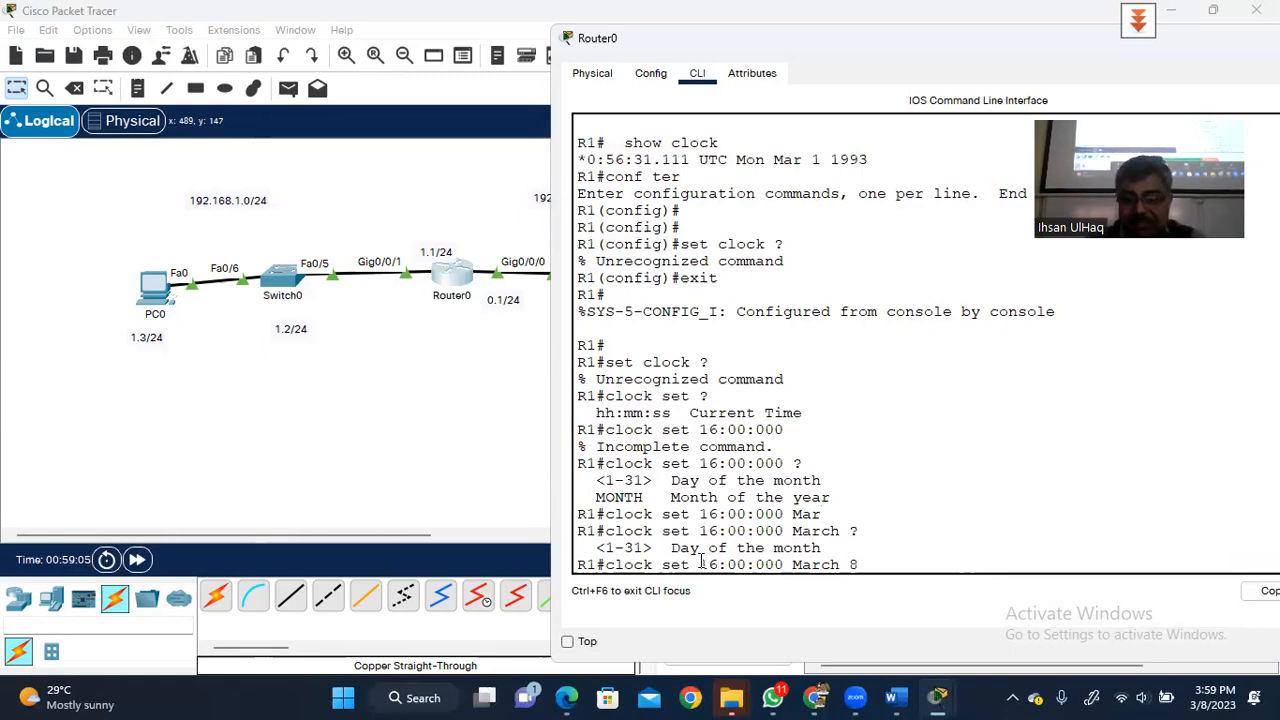
pyautogui.write('?')
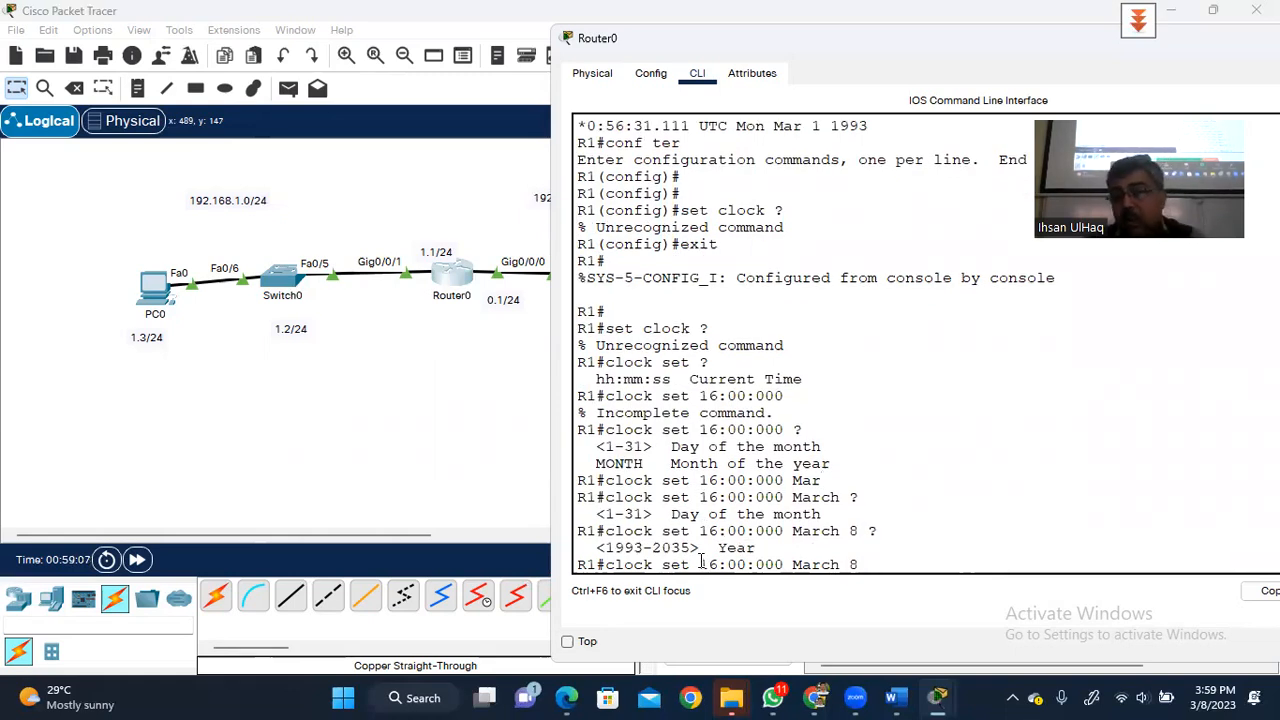
pyautogui.write('2023')
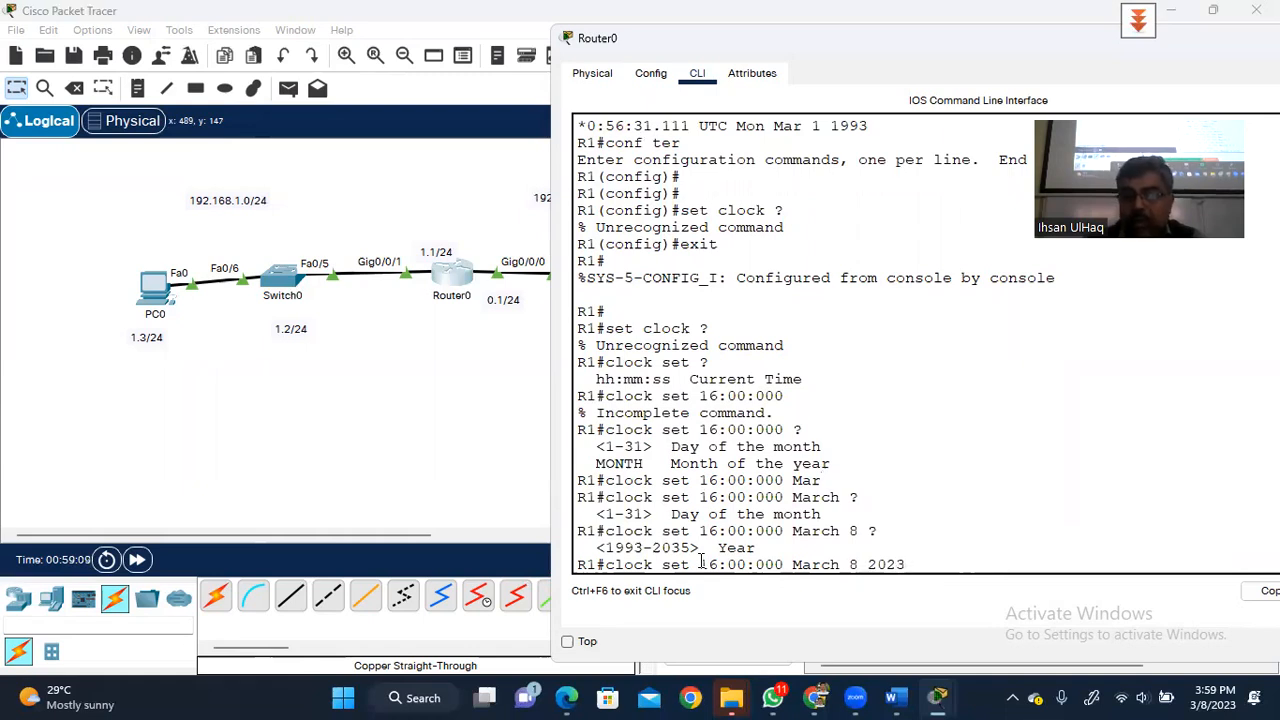
pyautogui.press('Return')
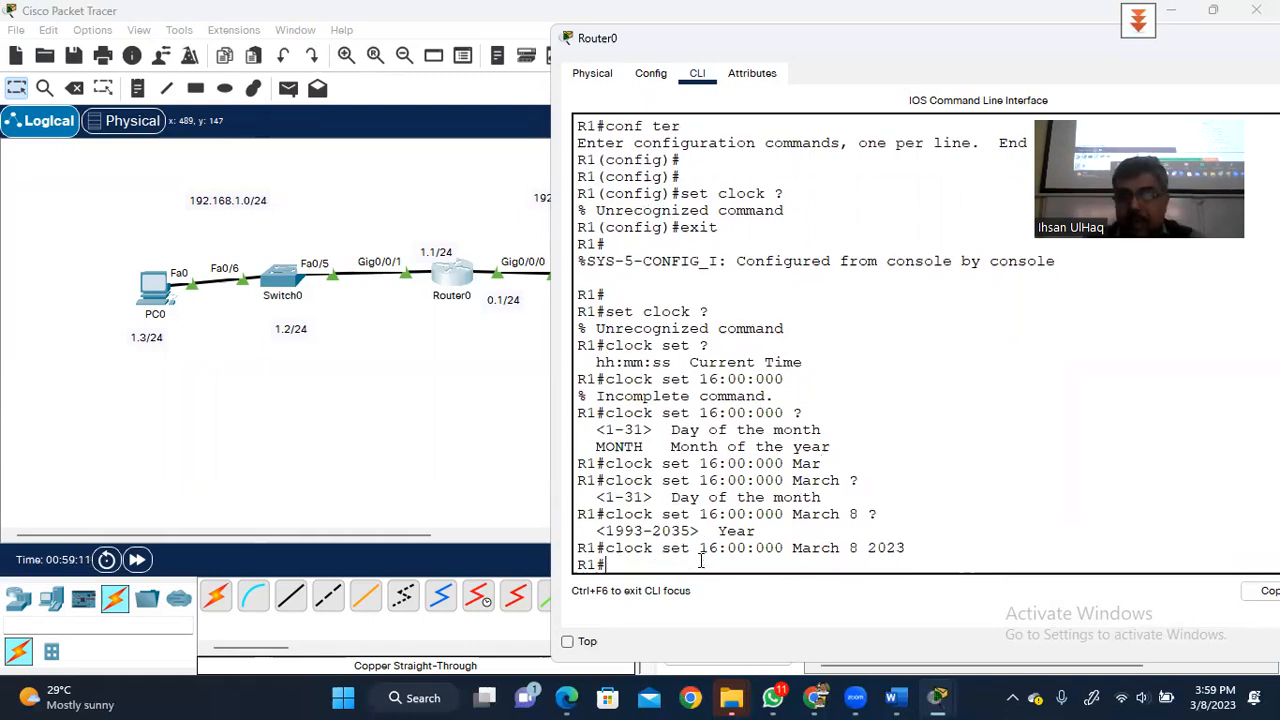
# - Run show clock on Router0, confirming 16:0:5.486 UTC Wed Mar 8 2023
pyautogui.write('s')
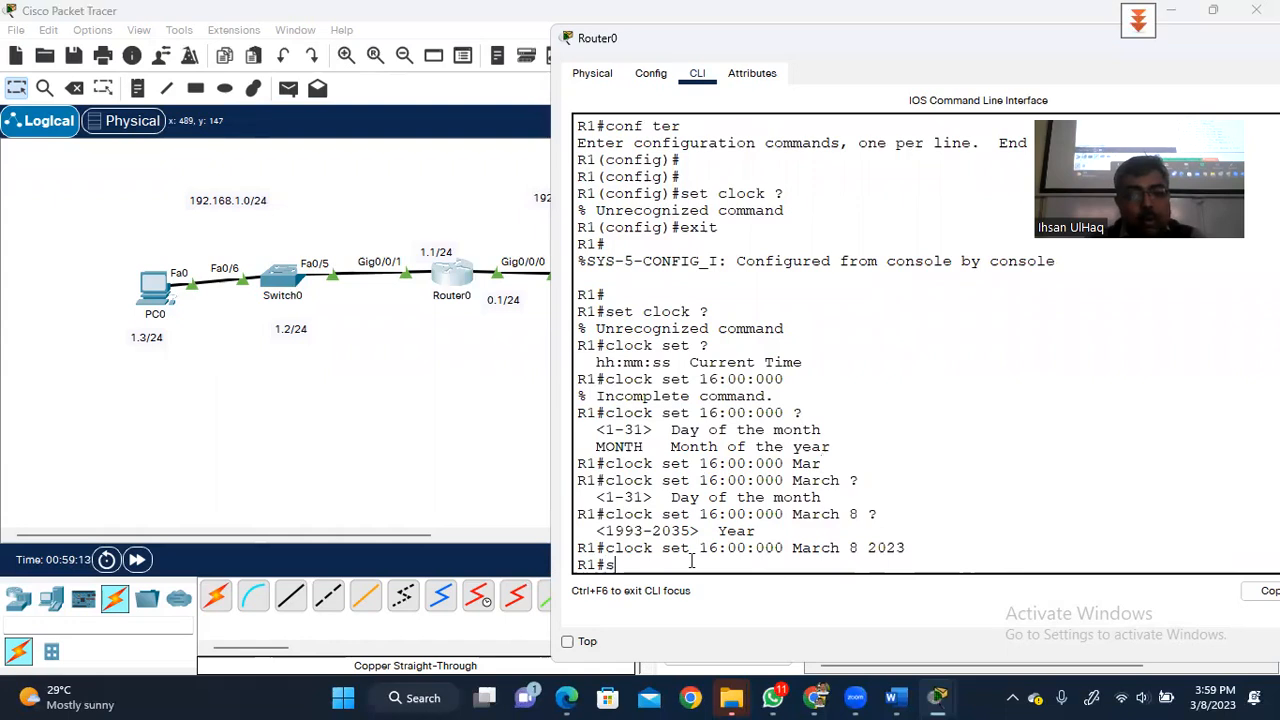
pyautogui.write('how clock')
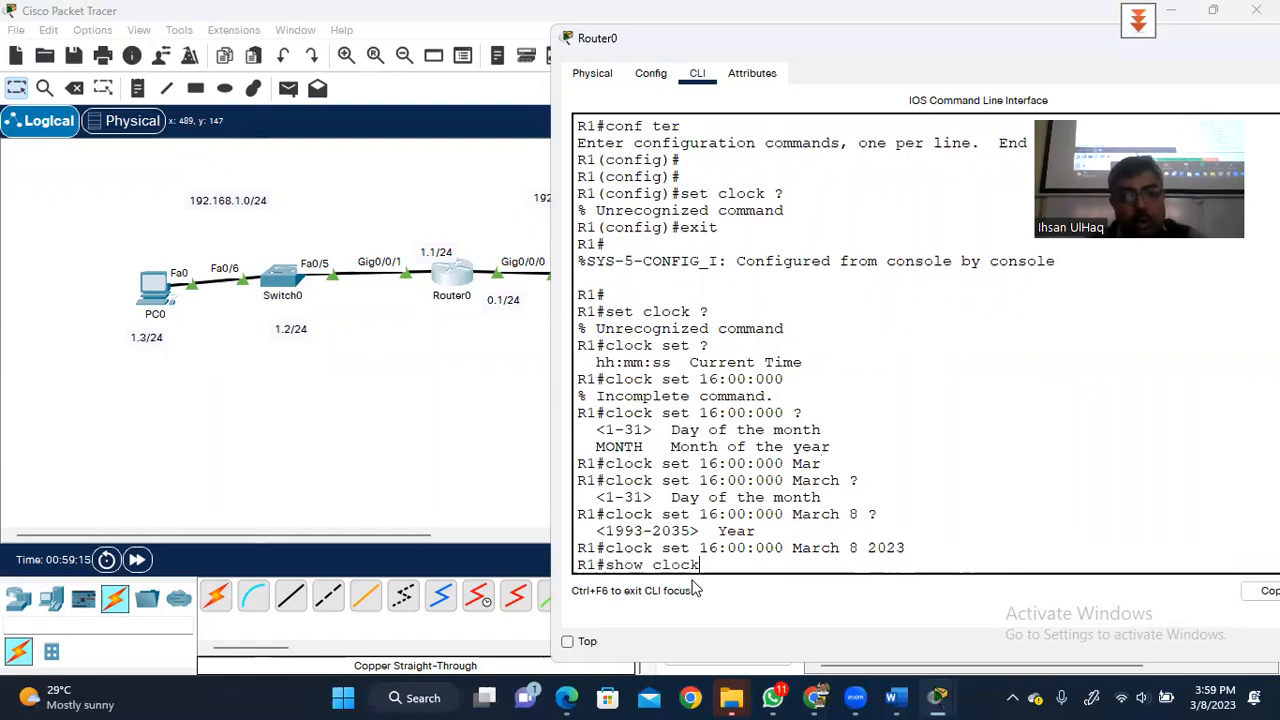
pyautogui.press('Return')
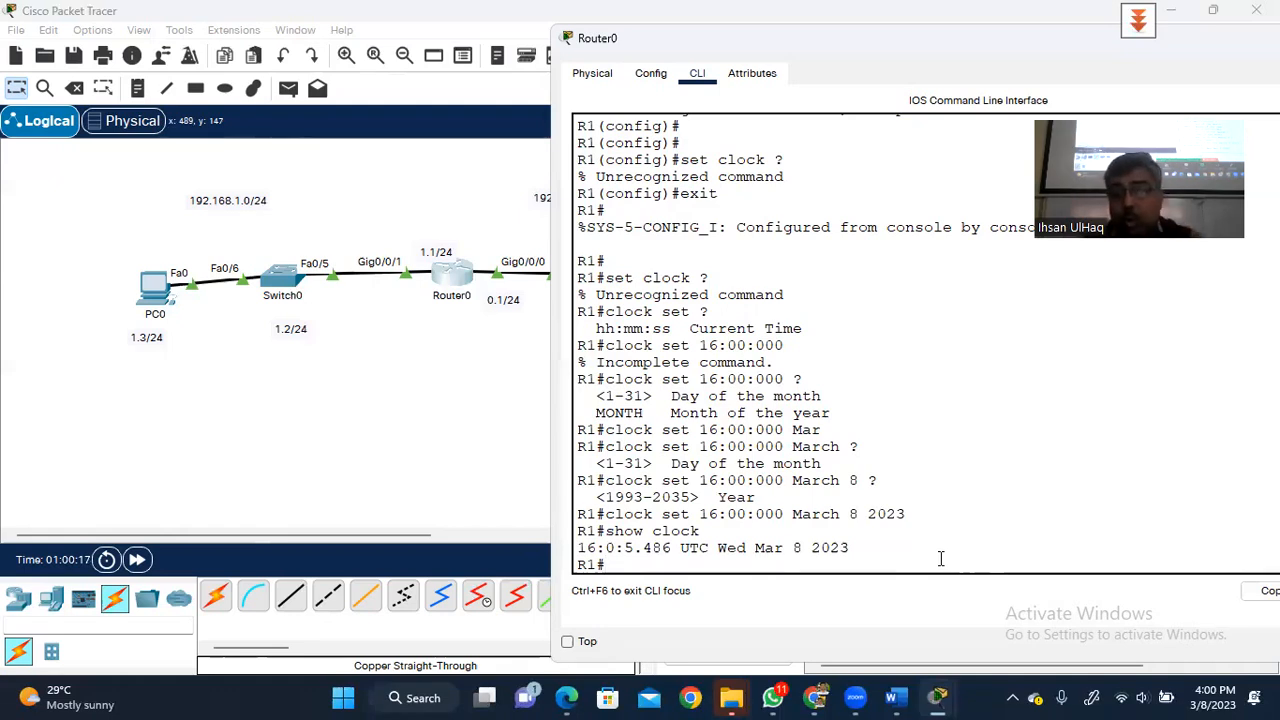
# - Show Router0's routing table with show ip route and copy the 192.168.0.0 network address
pyautogui.write('show r')
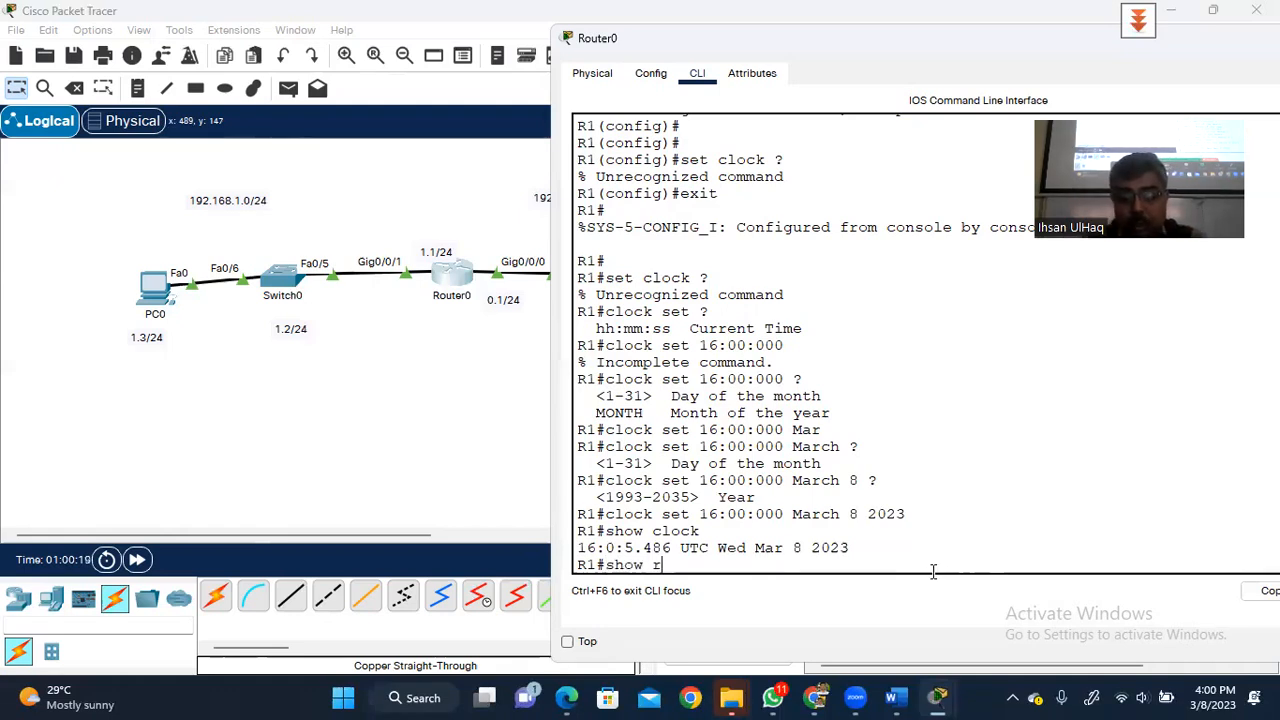
pyautogui.press('BackSpace')
pyautogui.write('ip route')
pyautogui.press('Return')
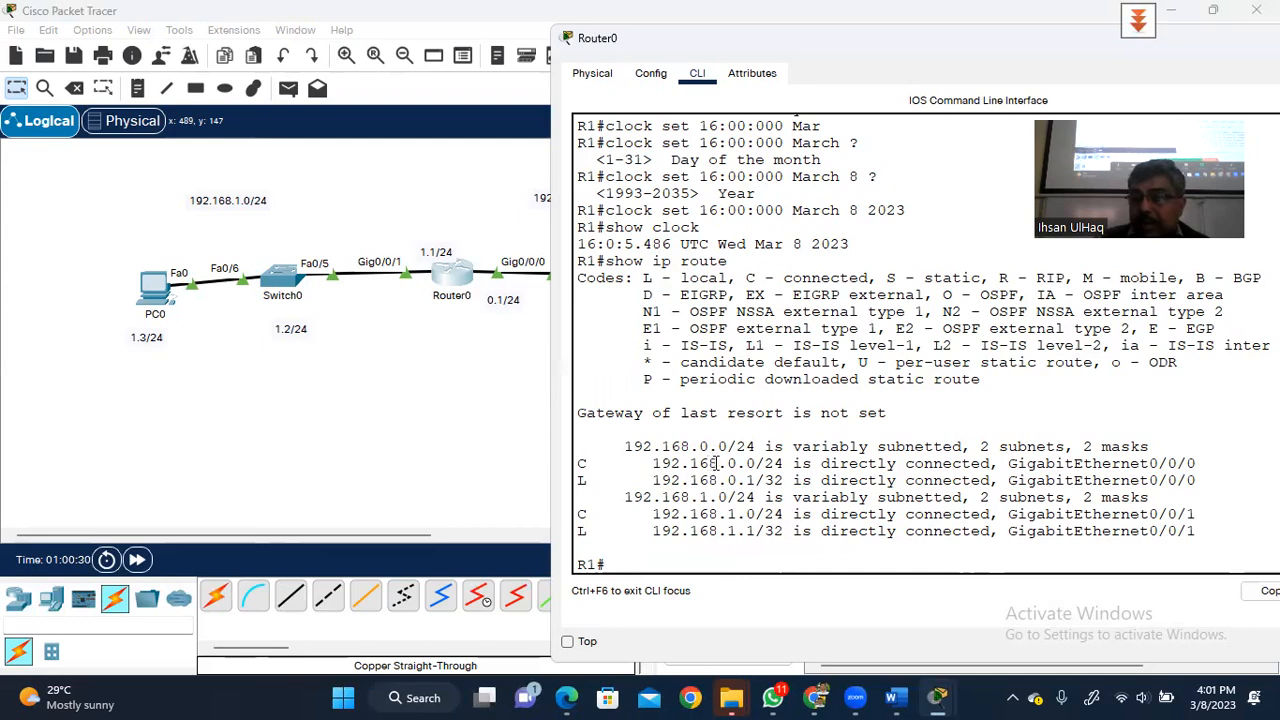
pyautogui.moveTo(645, 463); pyautogui.dragTo(755, 464)
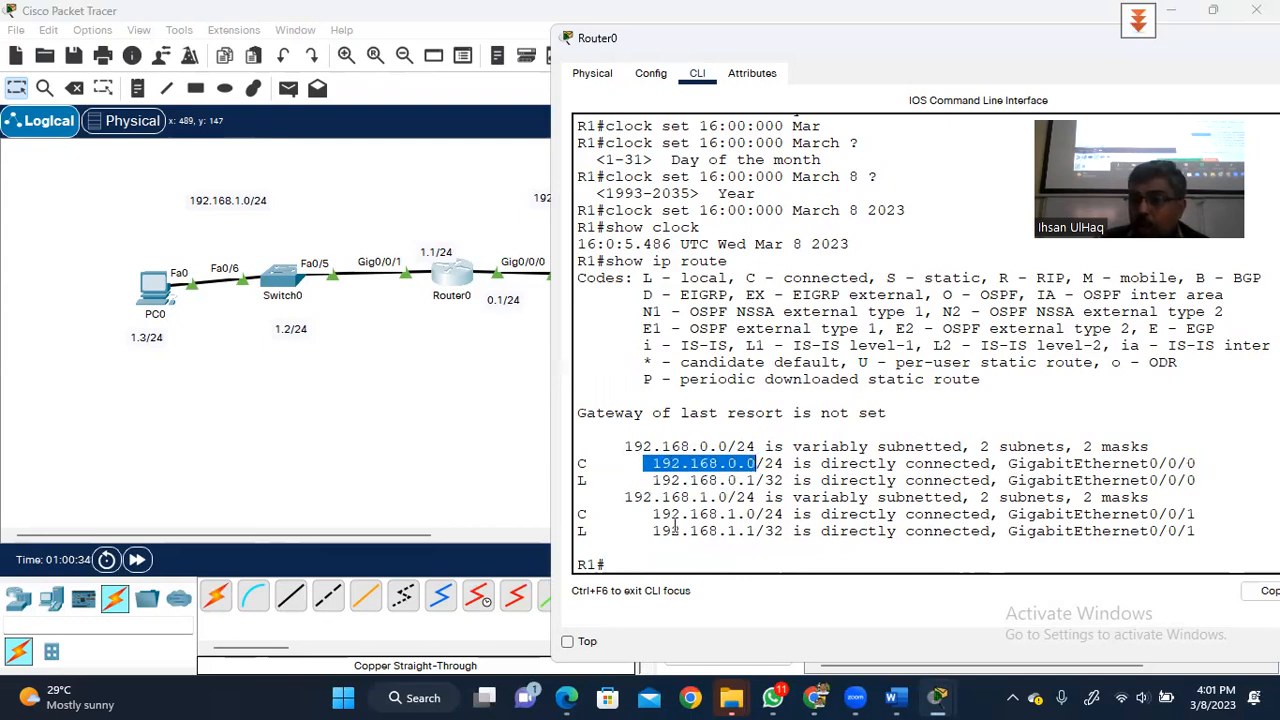
pyautogui.rightClick(757, 516)
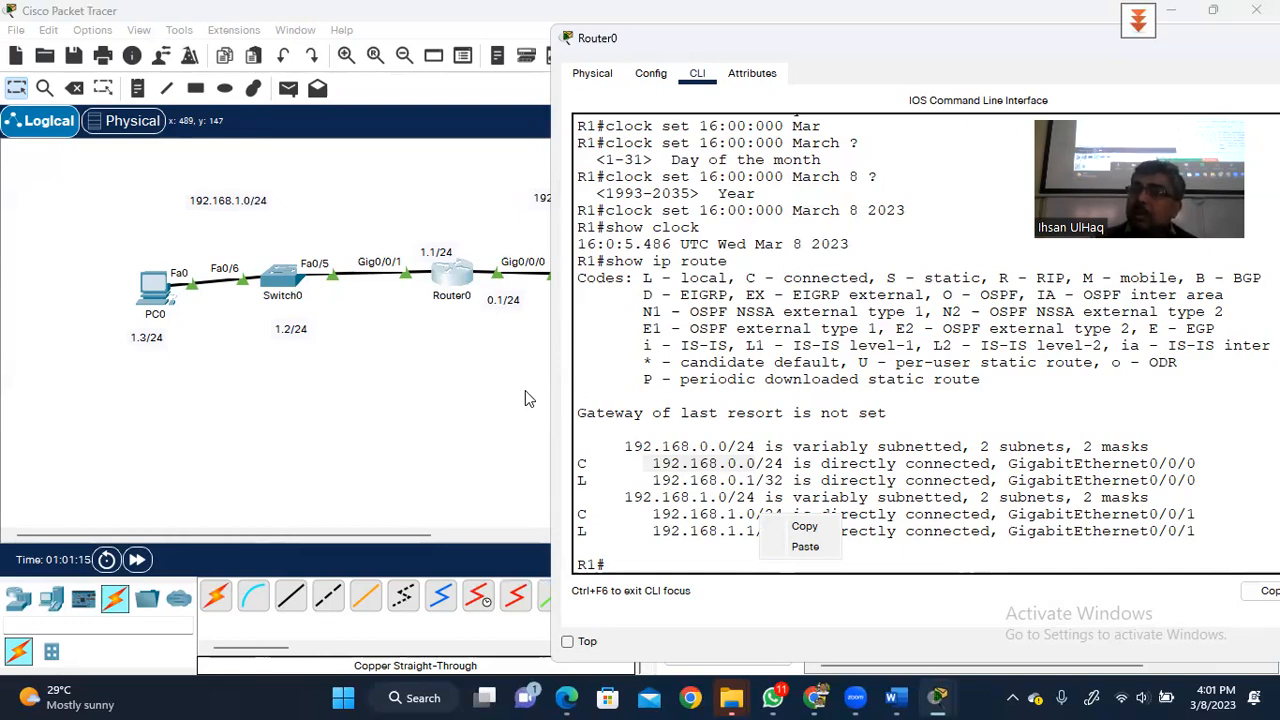
# - Minimize Router0's window and place a new router, Router1, and a 2960 switch, Switch1, below the network
pyautogui.click(1176, 14)
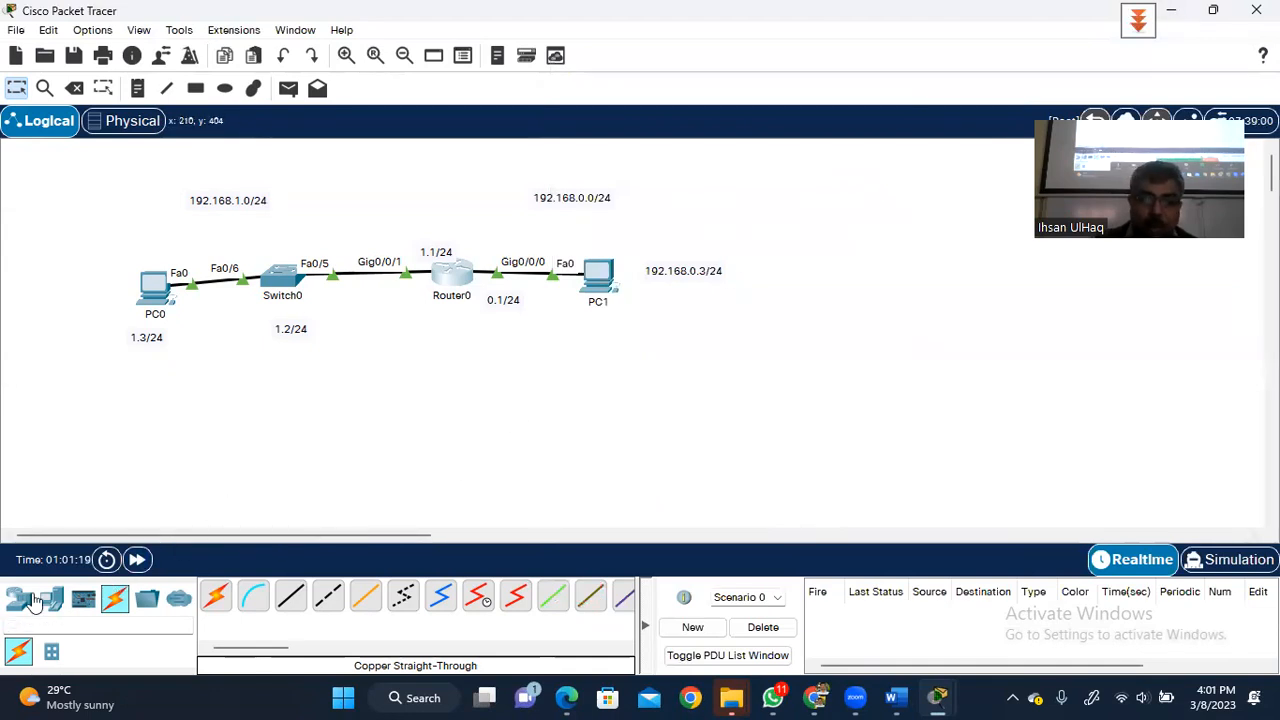
pyautogui.click(18, 600)
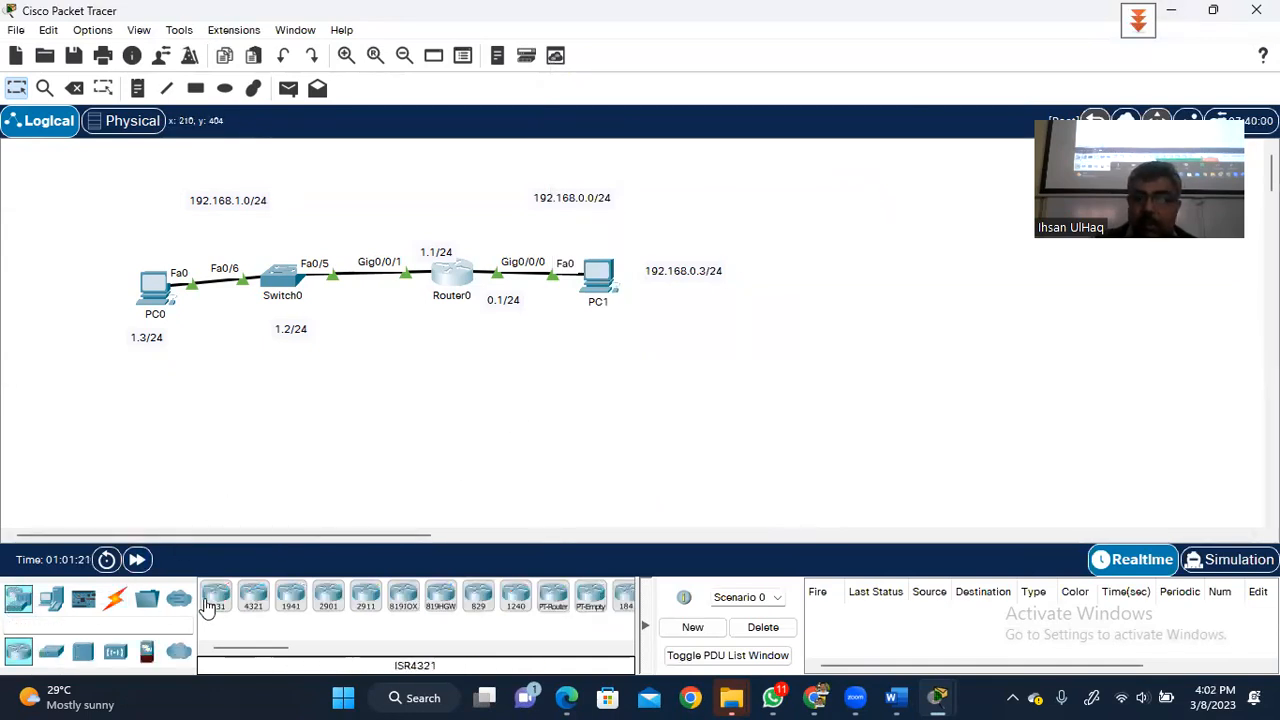
pyautogui.moveTo(216, 598); pyautogui.dragTo(517, 418)
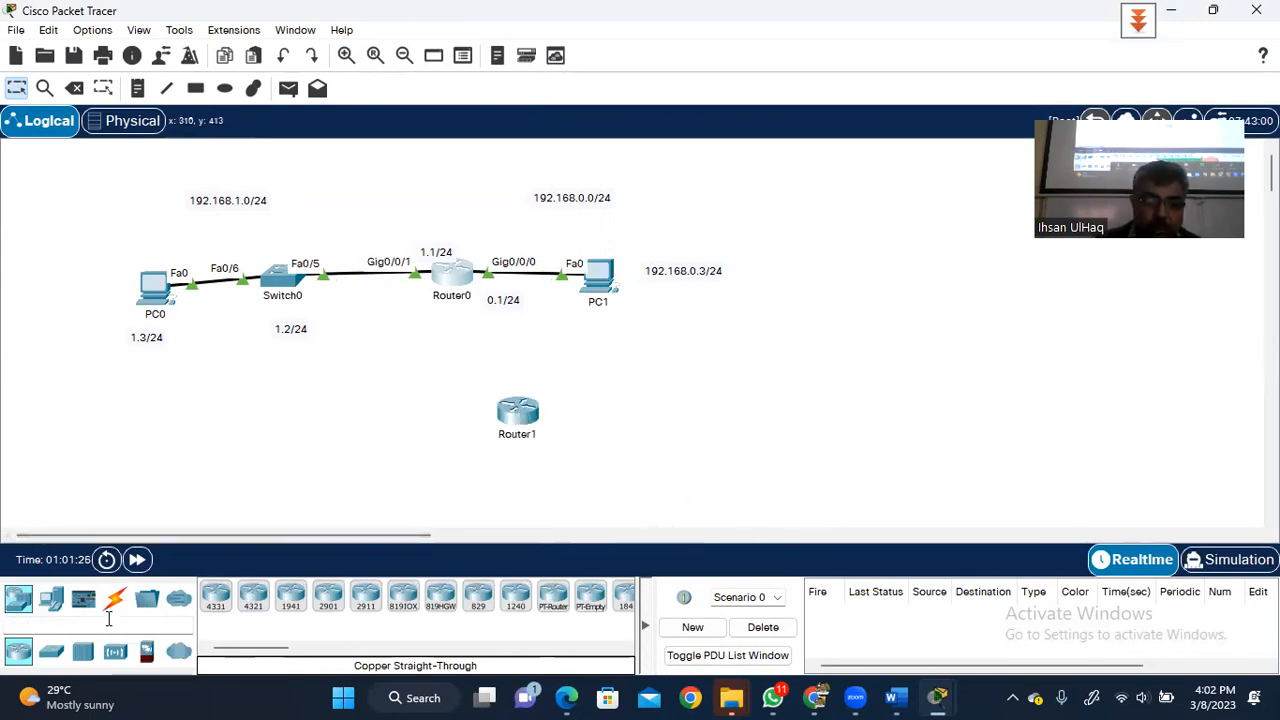
pyautogui.click(53, 655)
pyautogui.moveTo(216, 595); pyautogui.dragTo(641, 447)
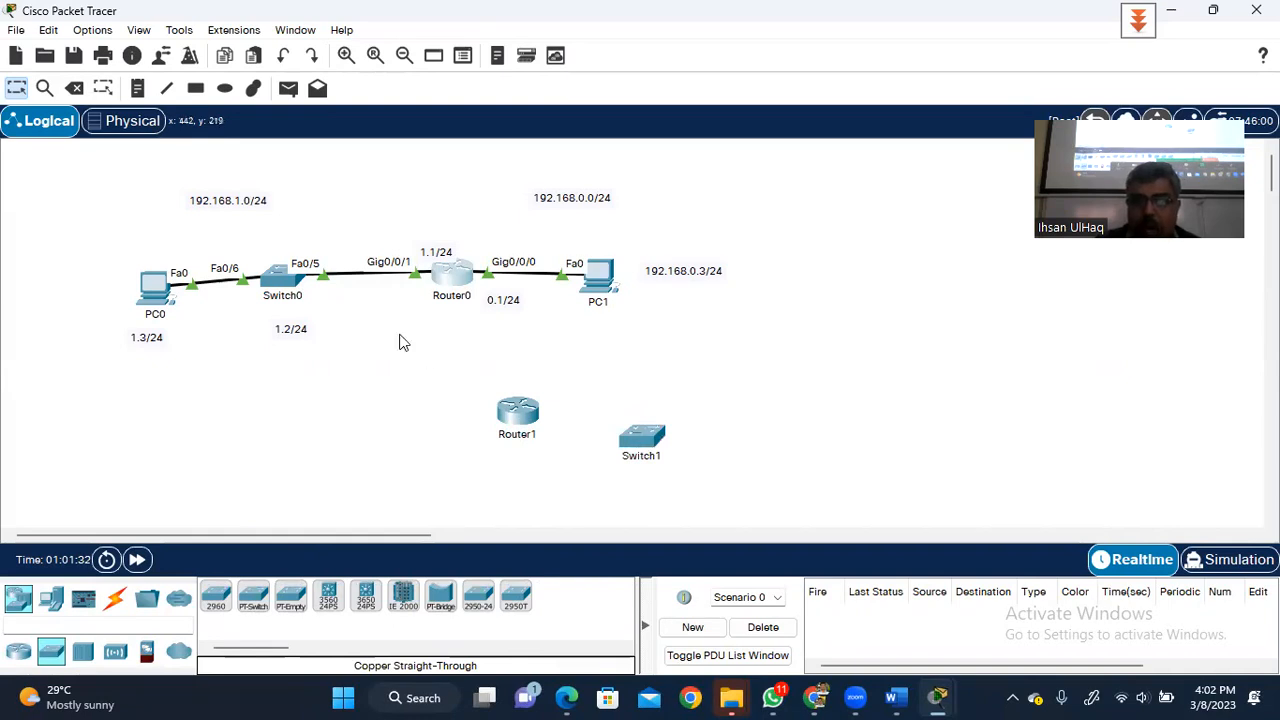
# - Connect Switch1's GigabitEthernet0/1 to Router1's GigabitEthernet0/0/0 with a copper straight-through cable
pyautogui.click(116, 598)
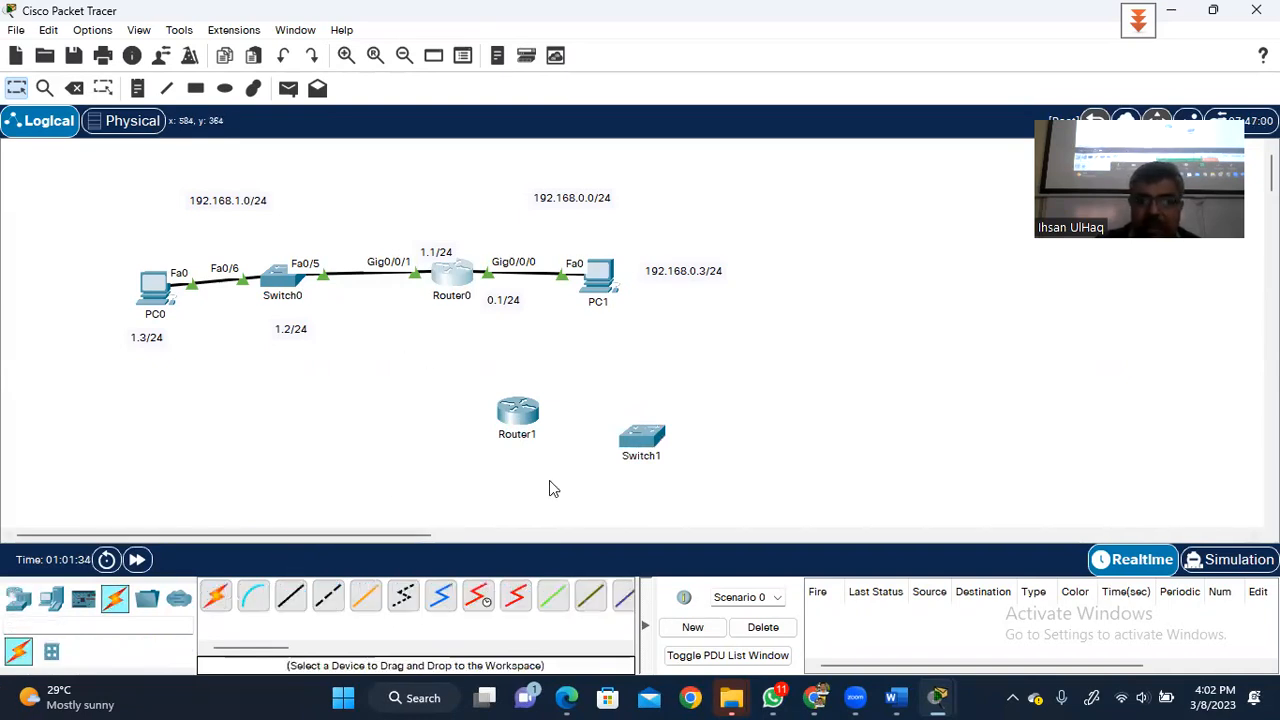
pyautogui.click(290, 596)
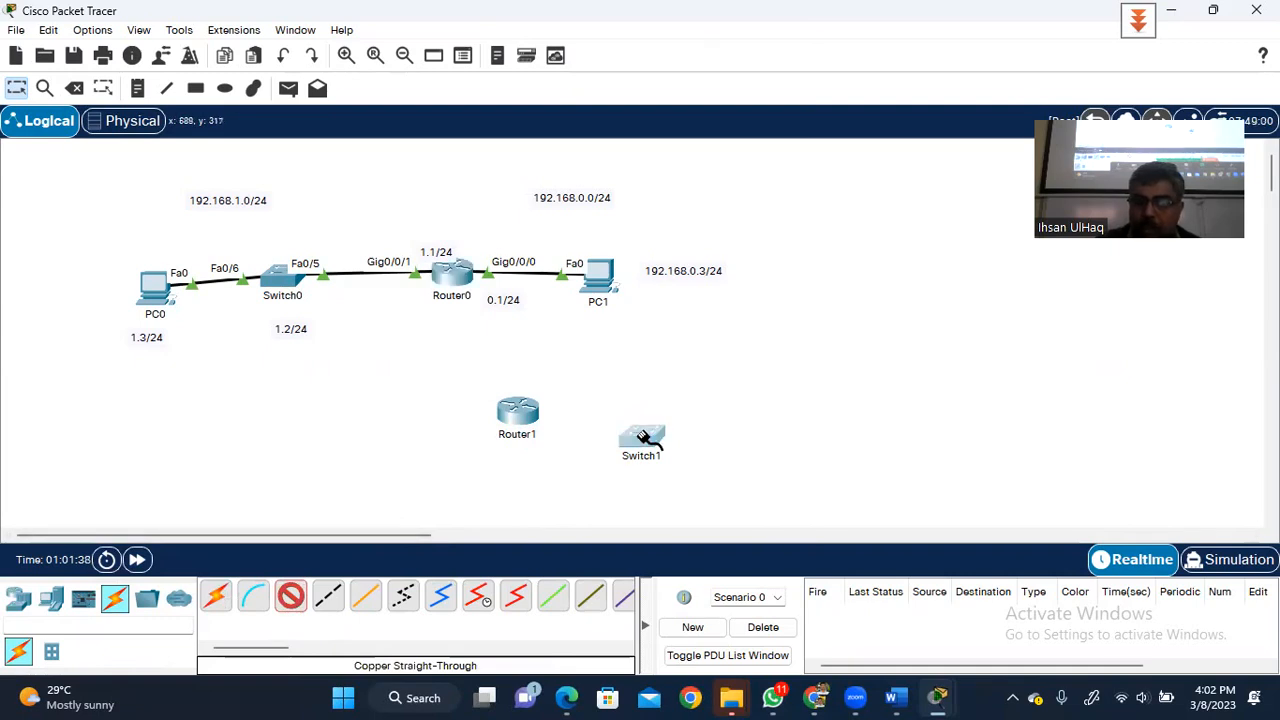
pyautogui.click(645, 437)
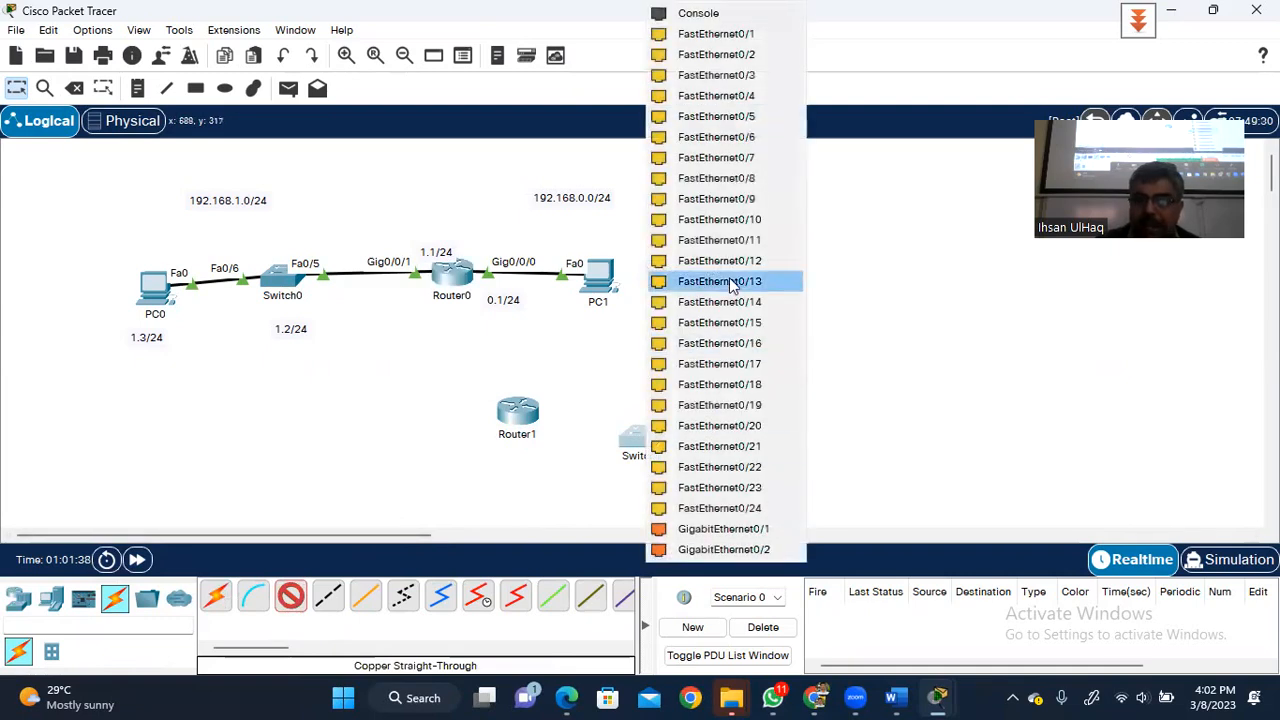
pyautogui.click(676, 527)
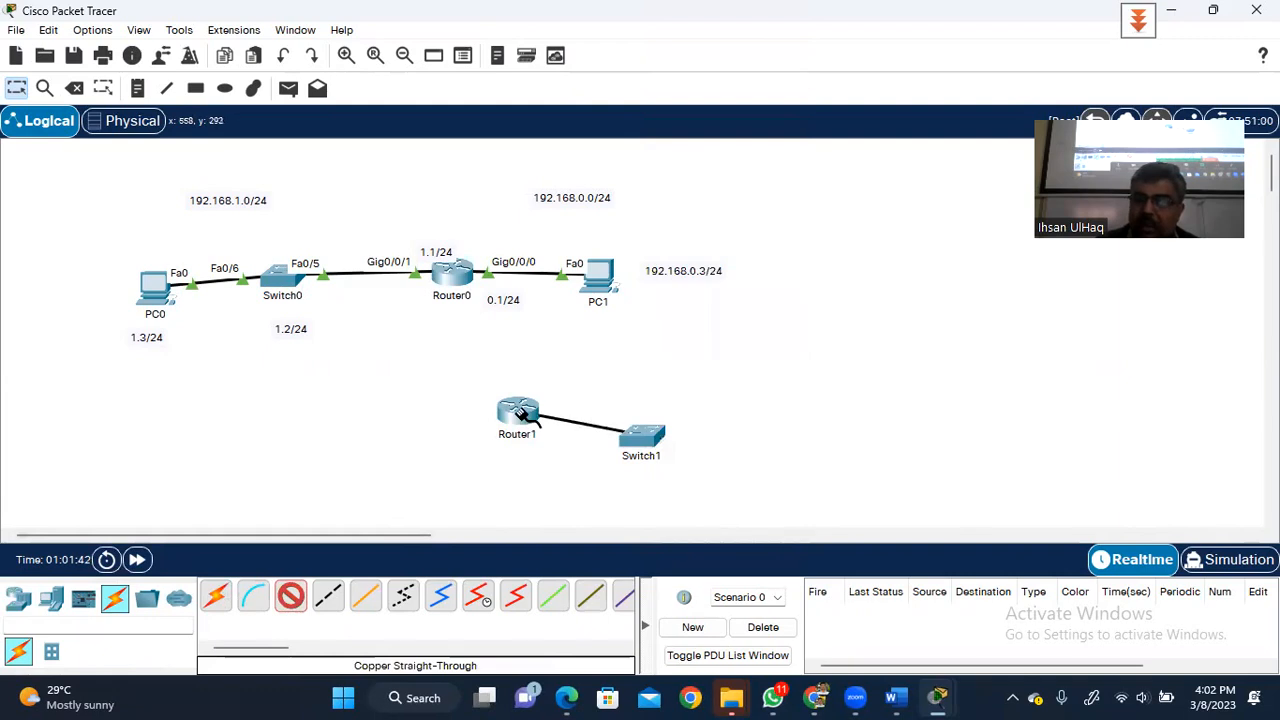
pyautogui.click(520, 414)
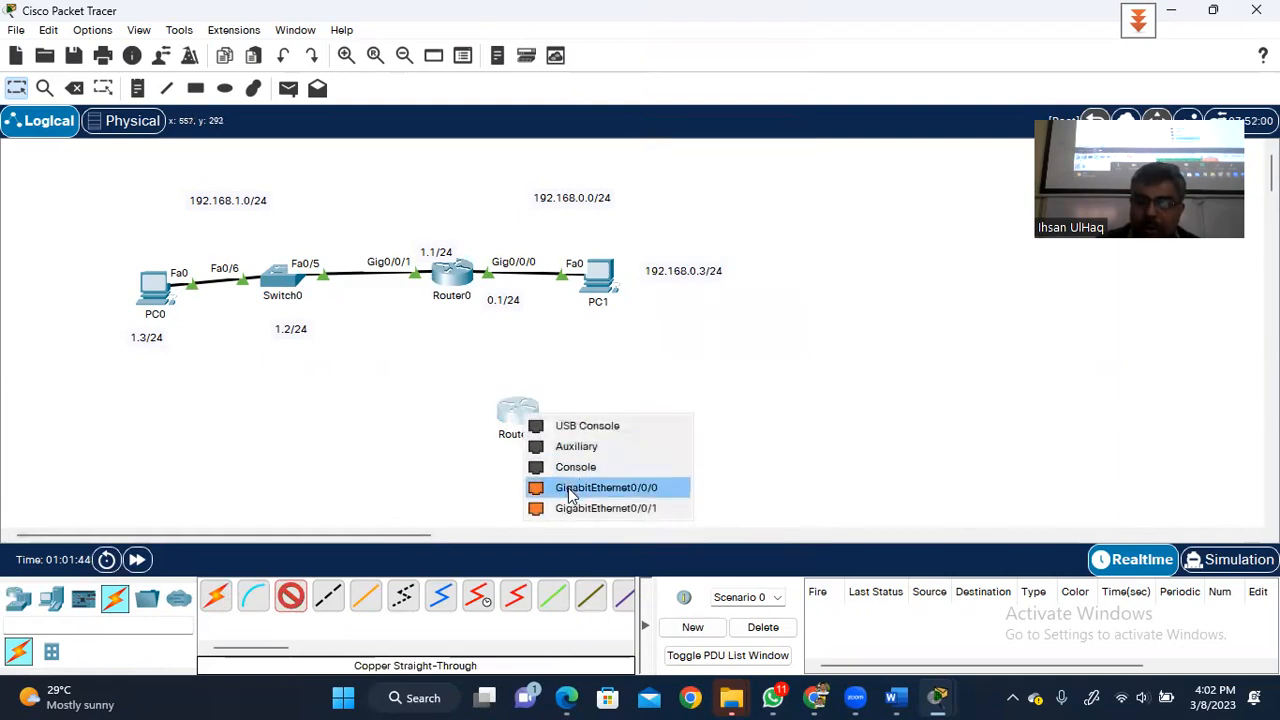
pyautogui.click(570, 488)
# - Try a straight-through cable from Router1's Gig0/0/1 to Router0, then cancel since Router0 has no free port
pyautogui.click(290, 596)
pyautogui.click(516, 416)
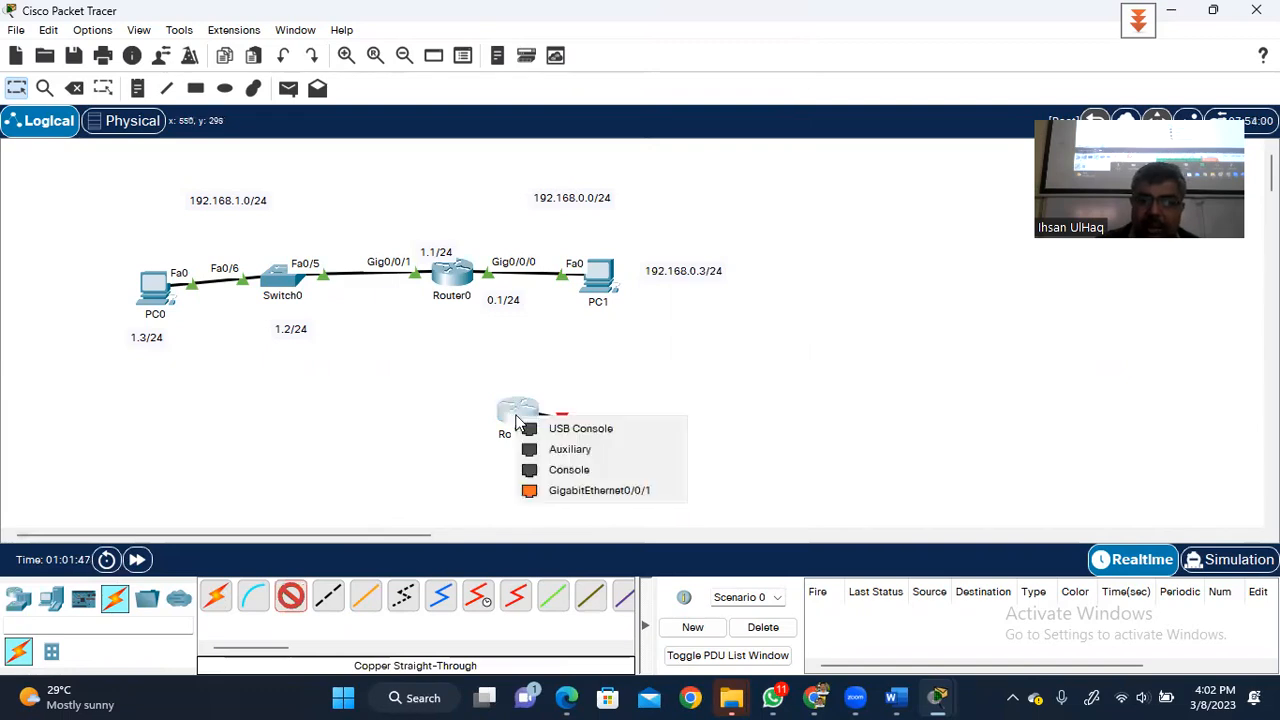
pyautogui.click(590, 490)
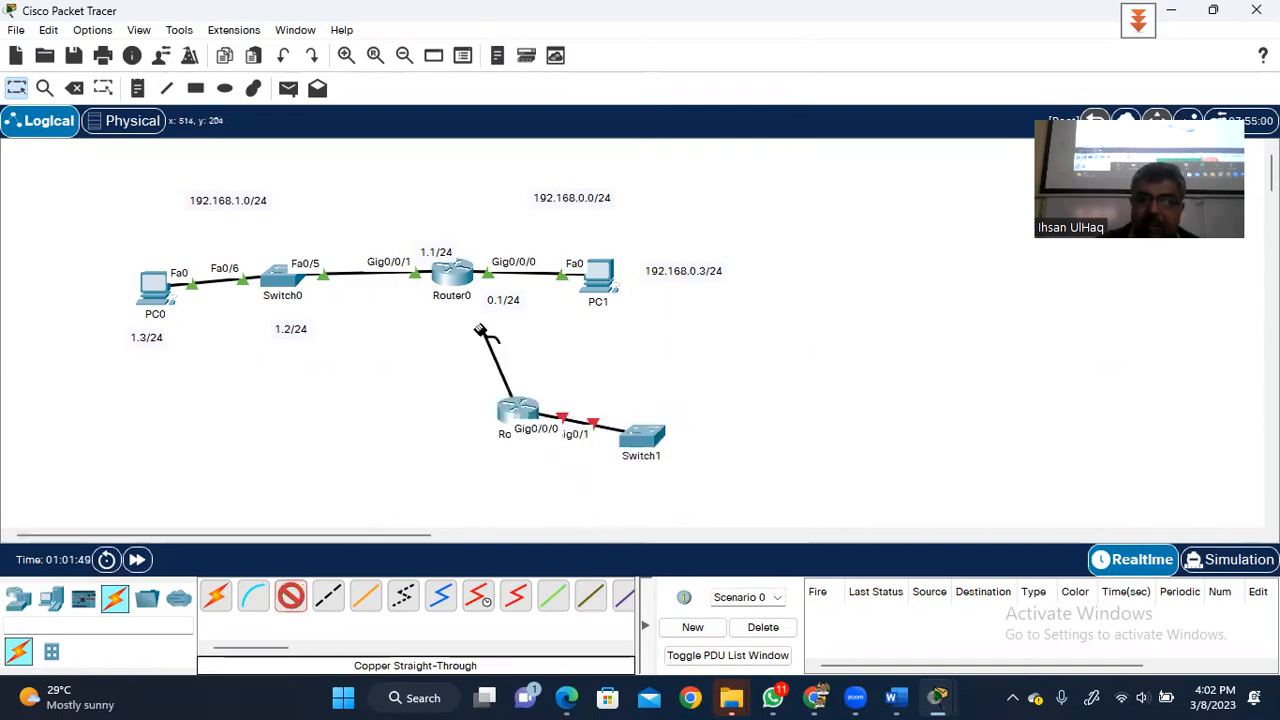
pyautogui.click(455, 278)
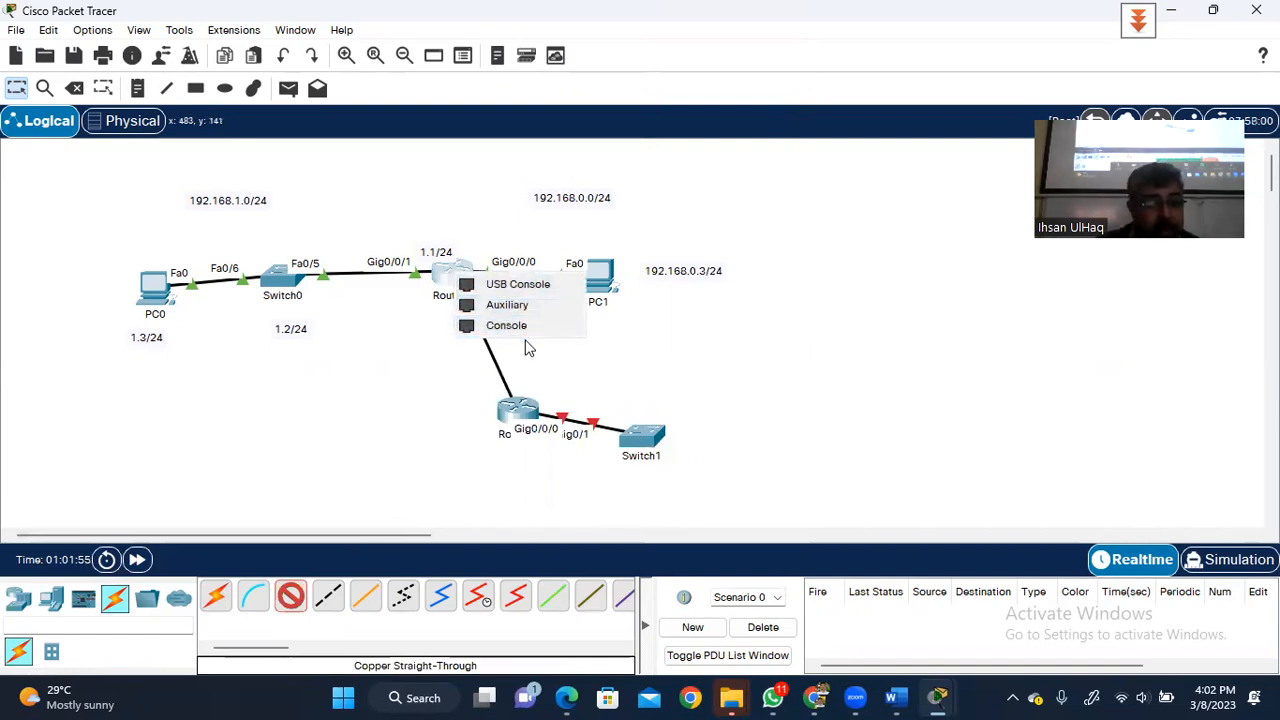
pyautogui.click(400, 415)
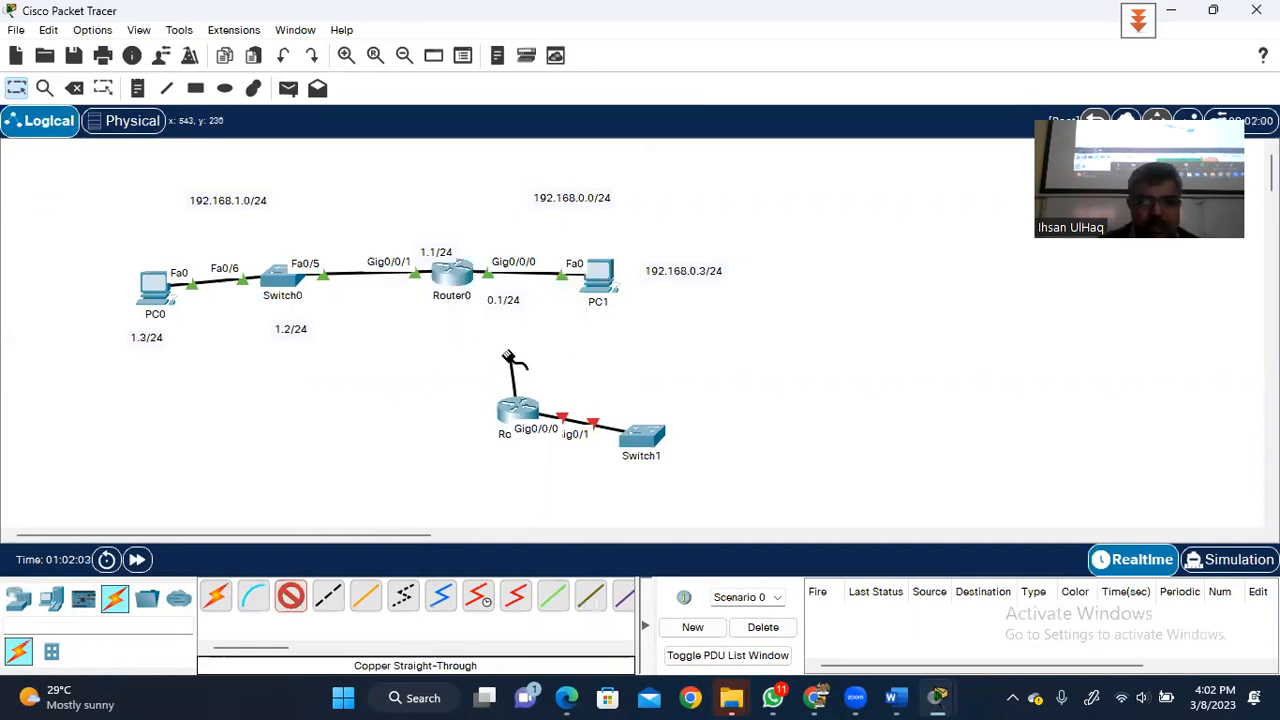
pyautogui.press('Escape')
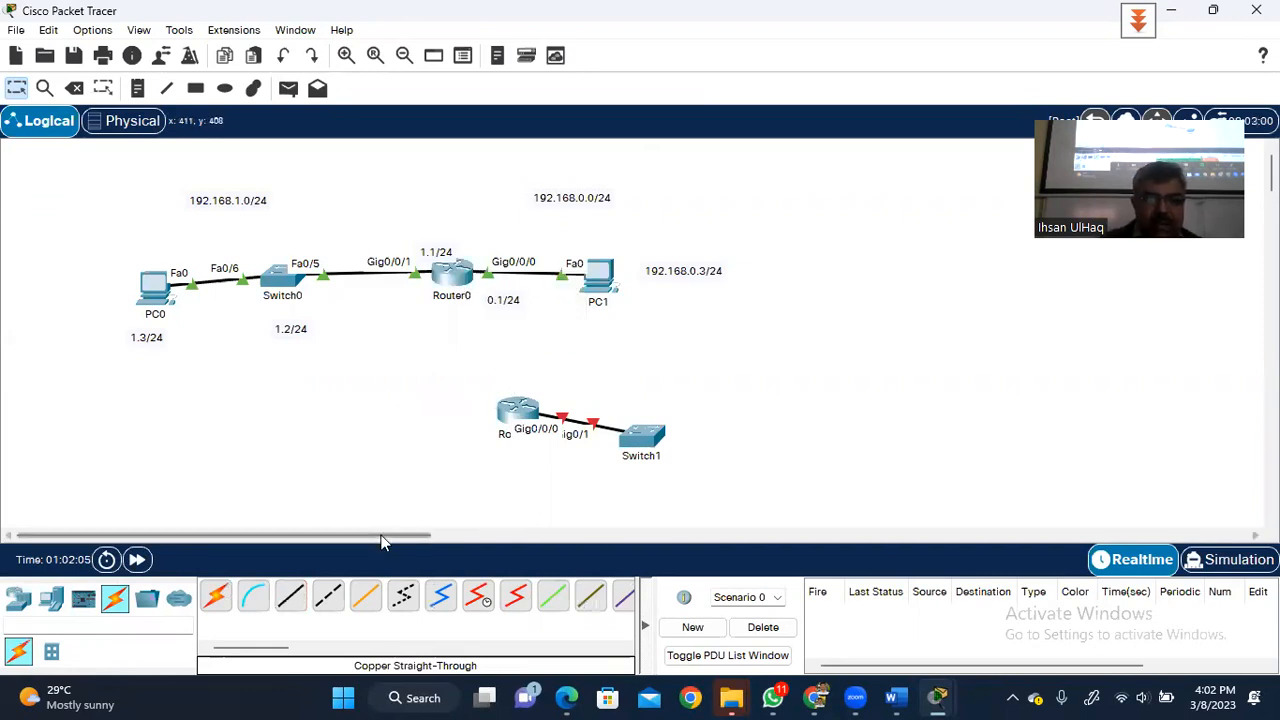
# - Try a cross-over cable from Router1's Gig0/0/1 to Router0, cancelling it for lack of free ports
pyautogui.click(330, 595)
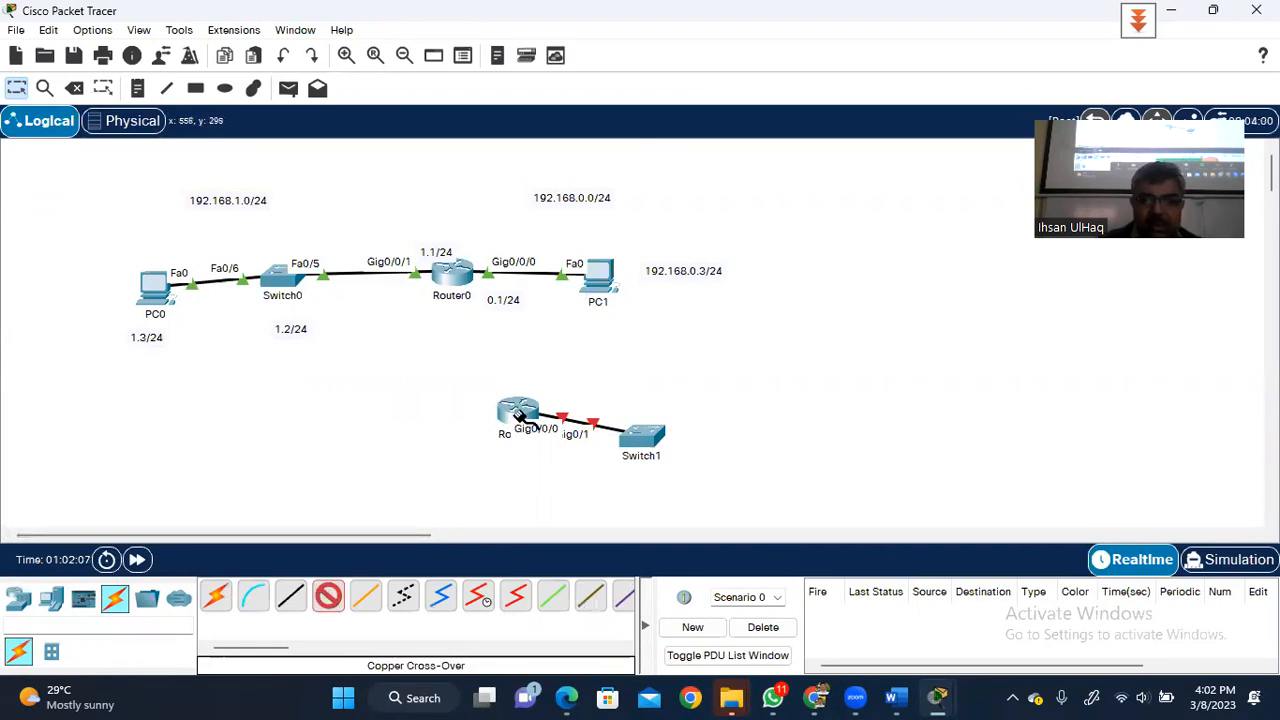
pyautogui.click(521, 418)
pyautogui.click(580, 490)
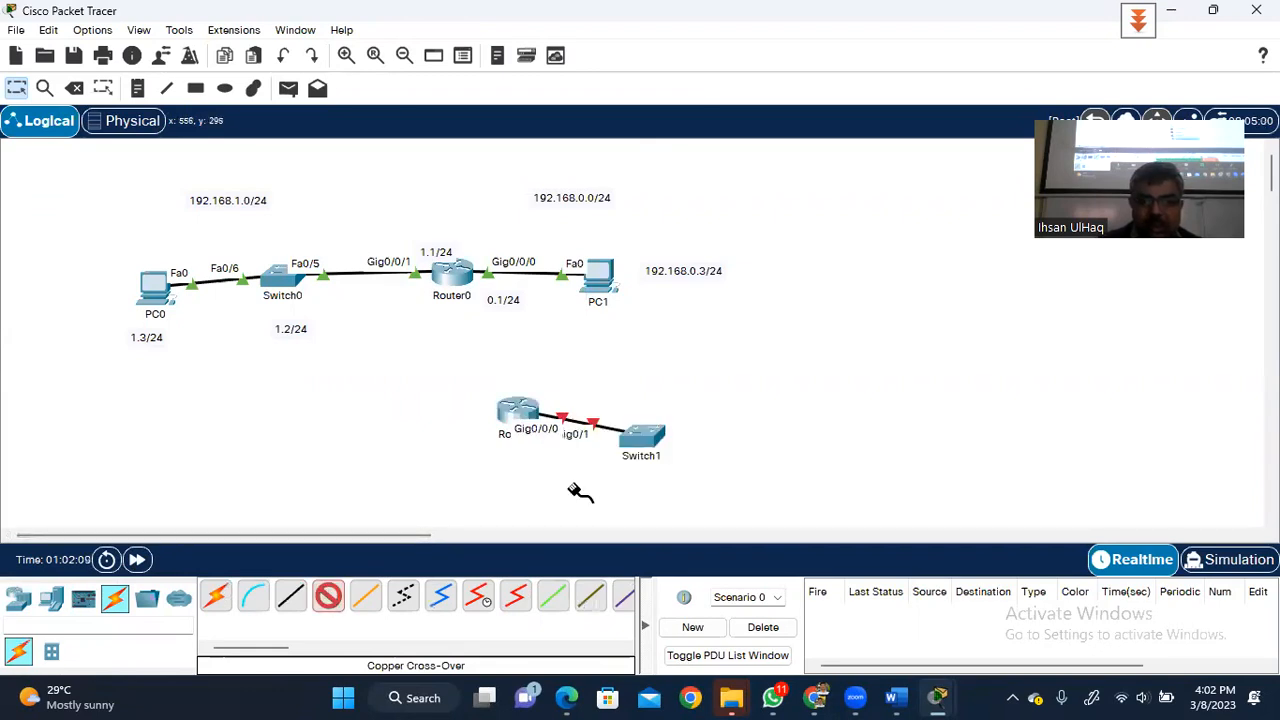
pyautogui.click(460, 289)
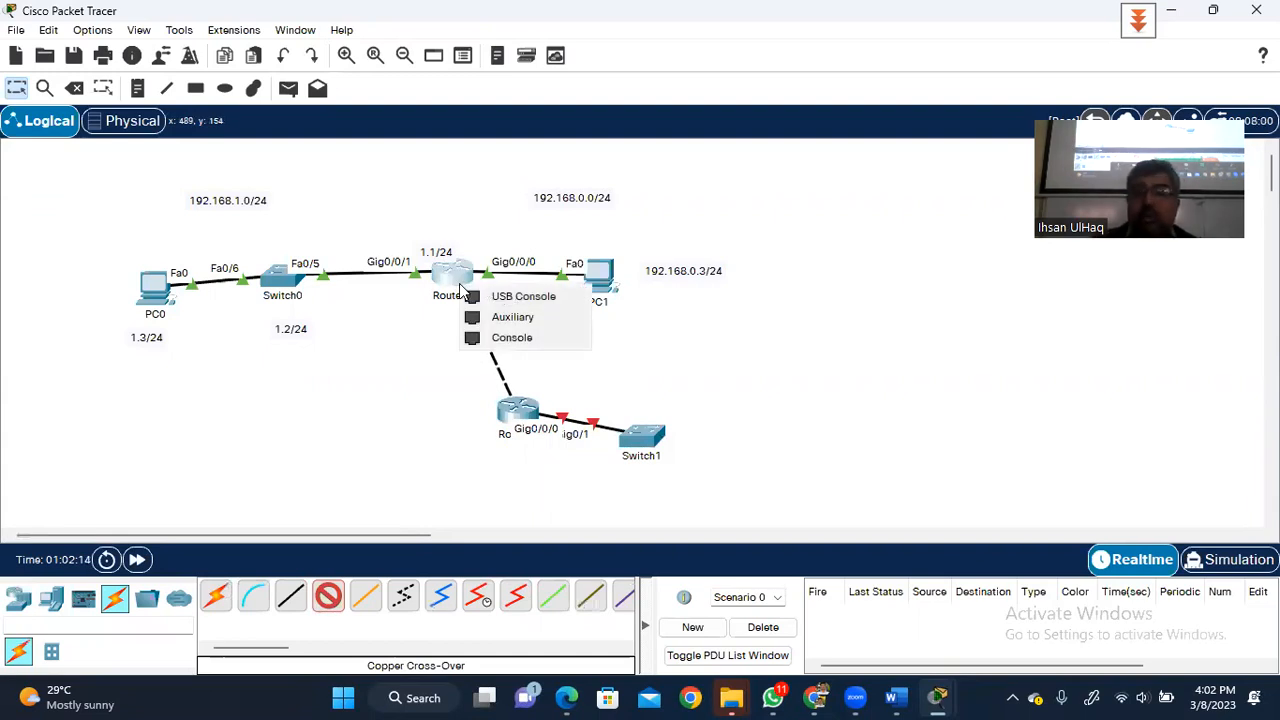
pyautogui.click(395, 429)
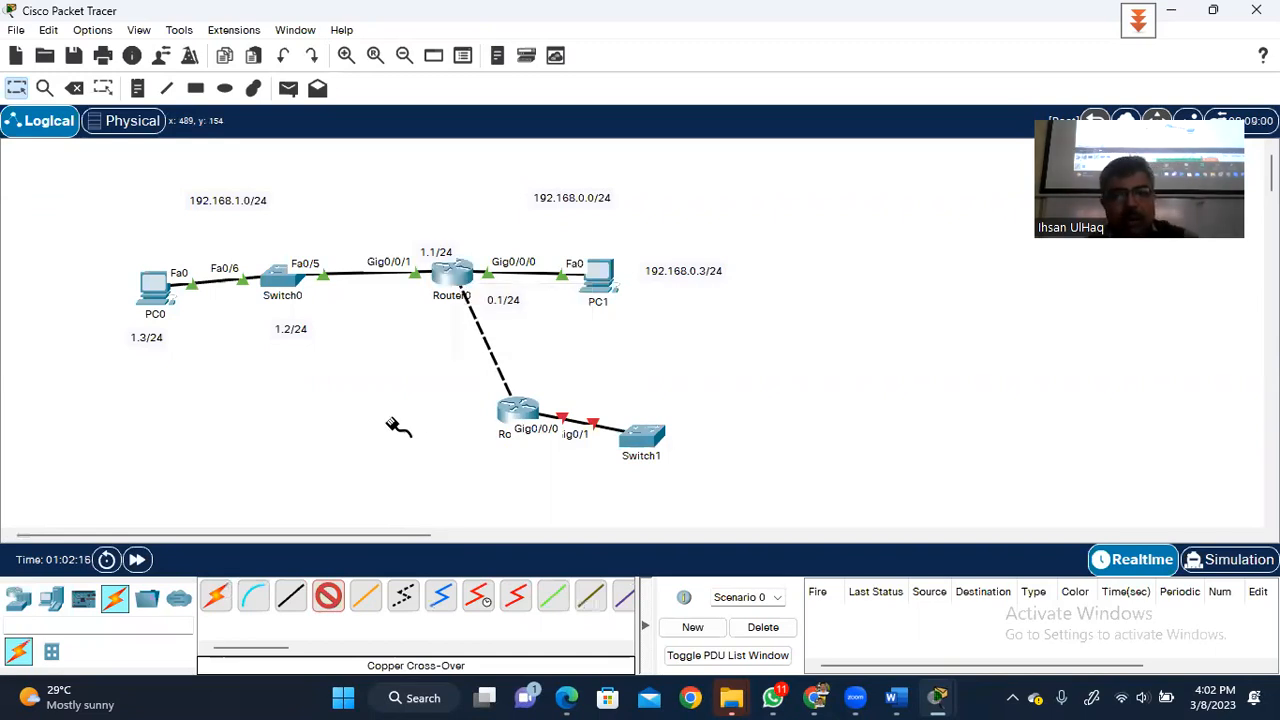
pyautogui.press('Escape')
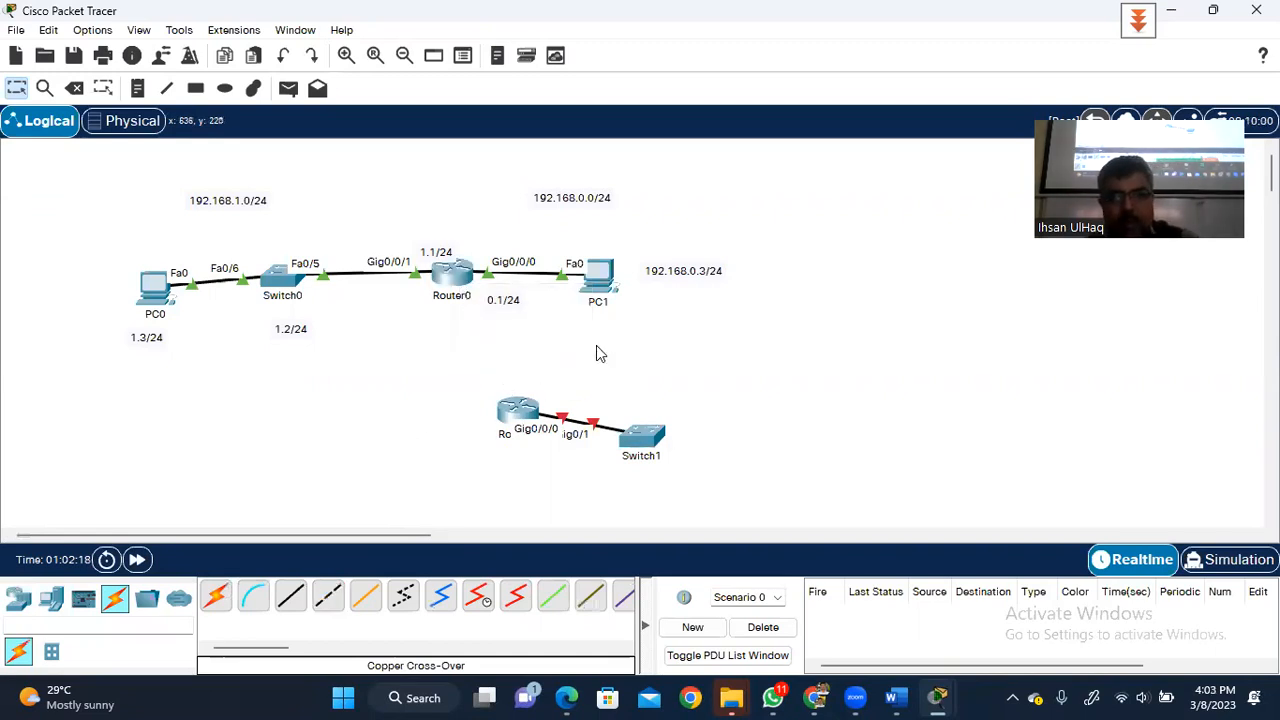
# - Power off Router0, install a NIM-2T module in its empty slot, power it back on and close the window
pyautogui.click(458, 280)
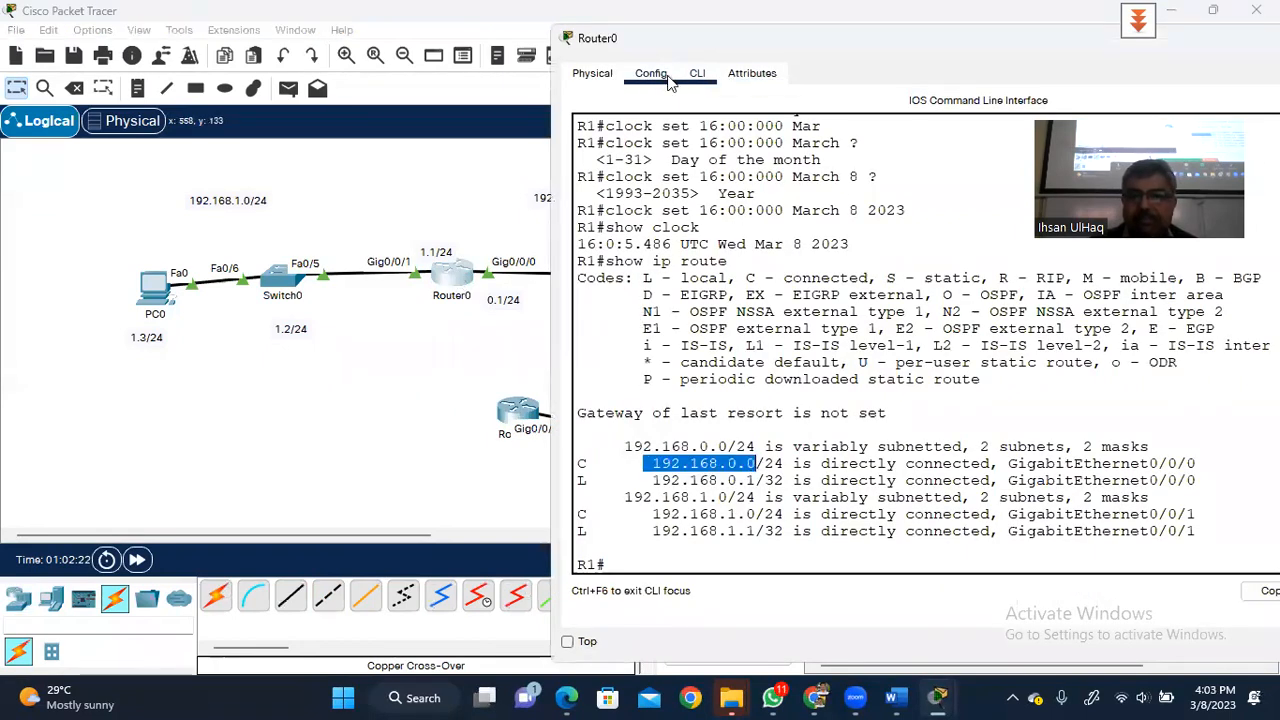
pyautogui.click(592, 73)
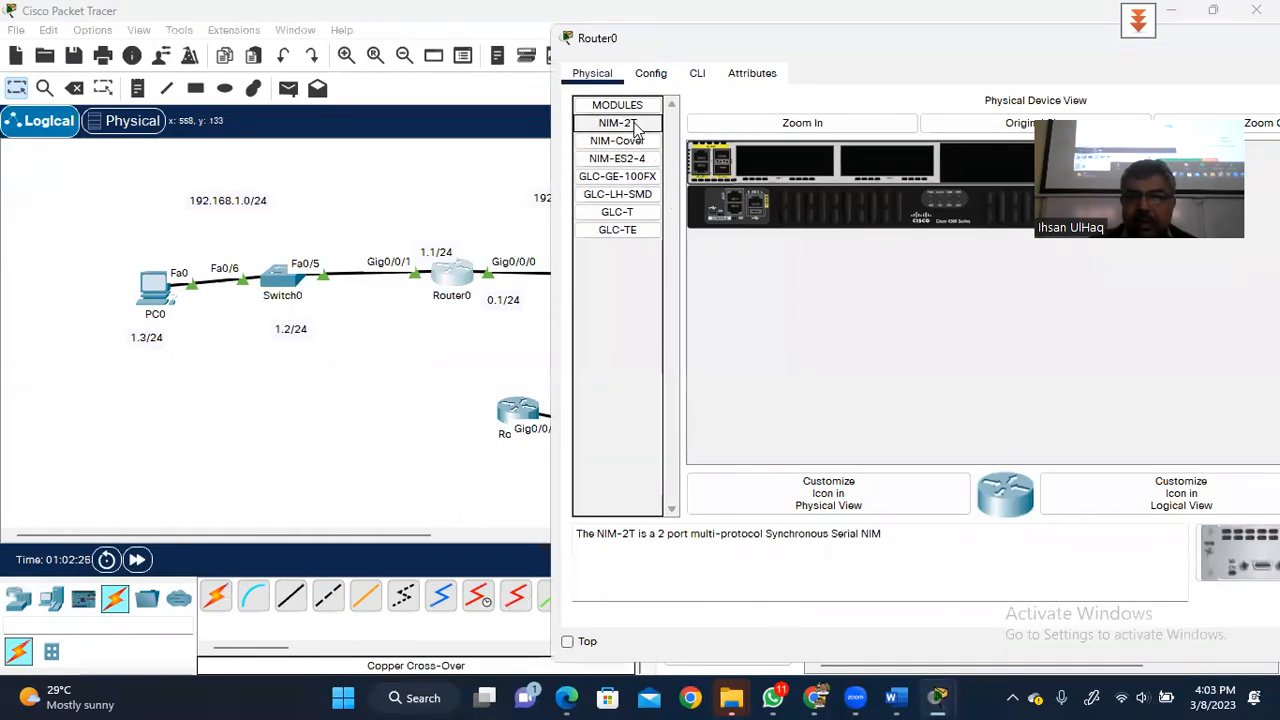
pyautogui.moveTo(634, 128); pyautogui.dragTo(772, 154)
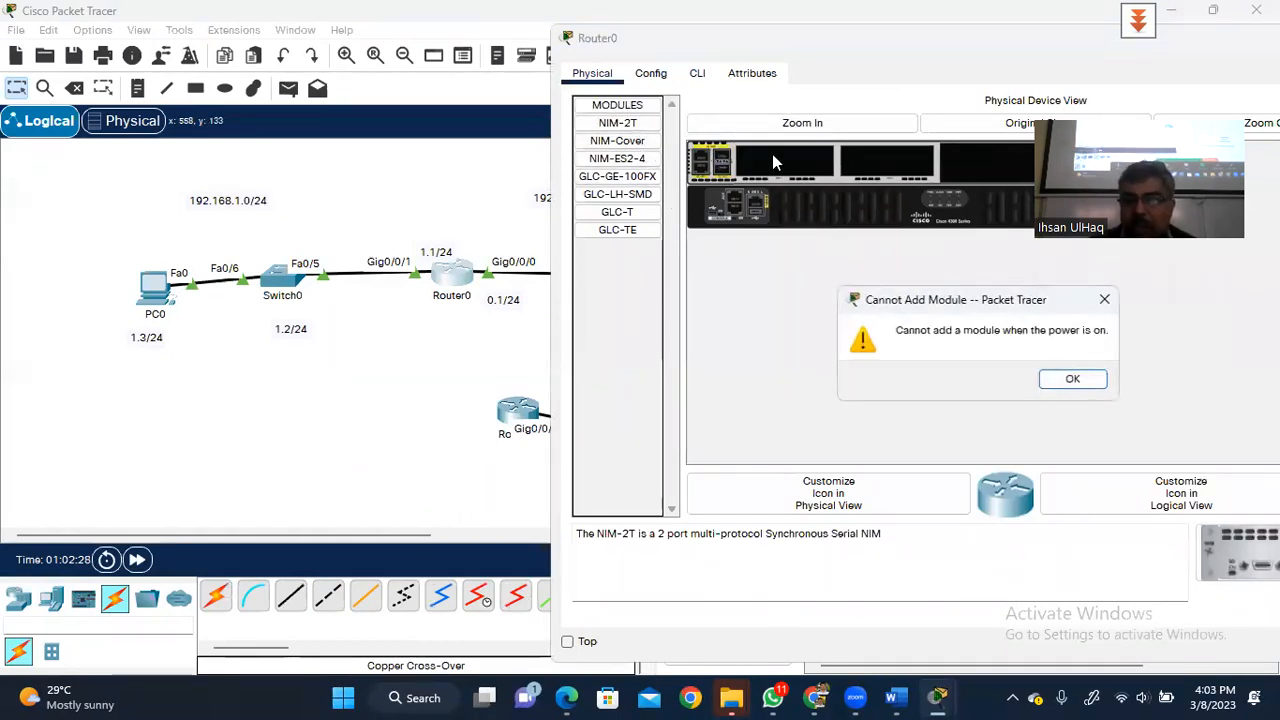
pyautogui.click(1072, 379)
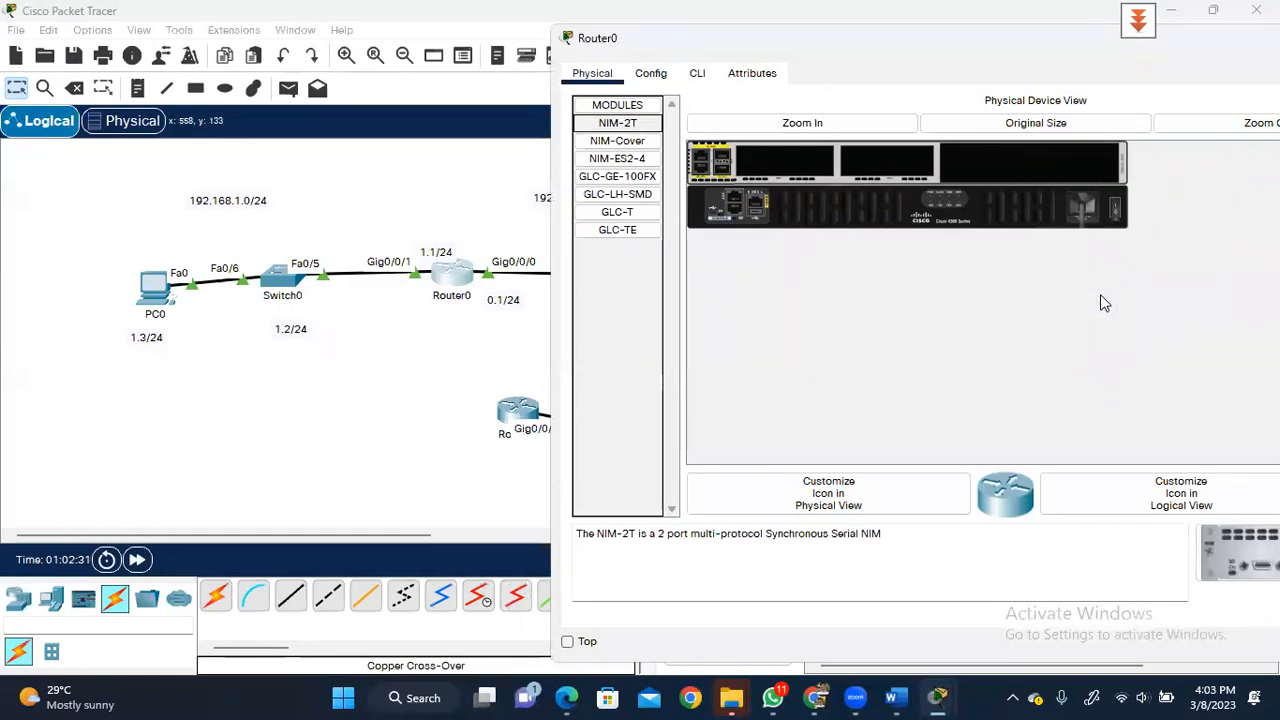
pyautogui.click(1117, 205)
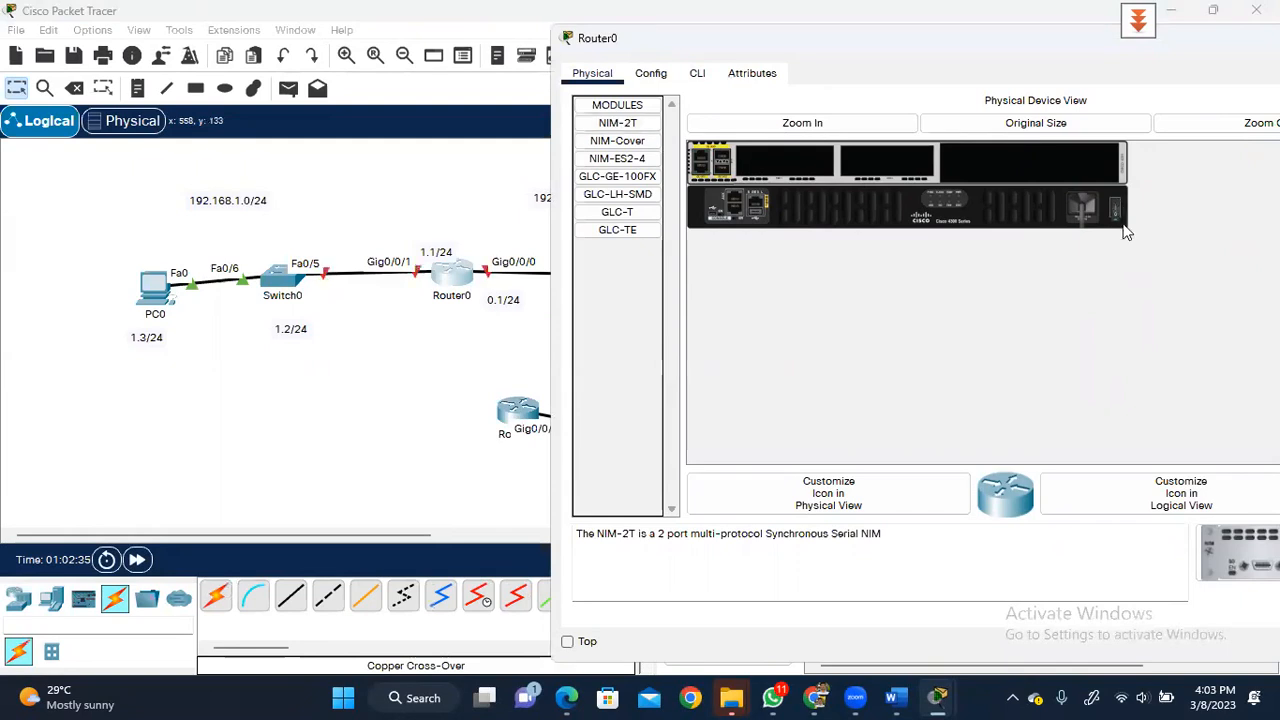
pyautogui.moveTo(616, 124); pyautogui.dragTo(764, 162)
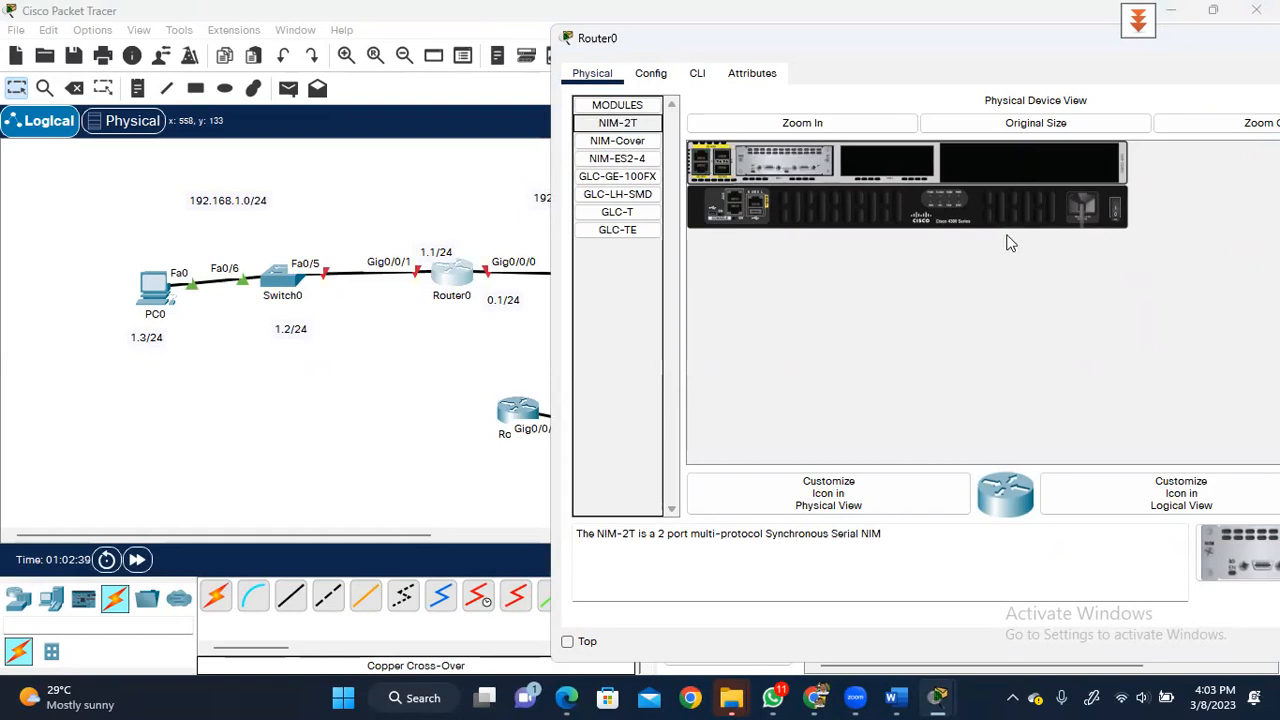
pyautogui.click(1117, 199)
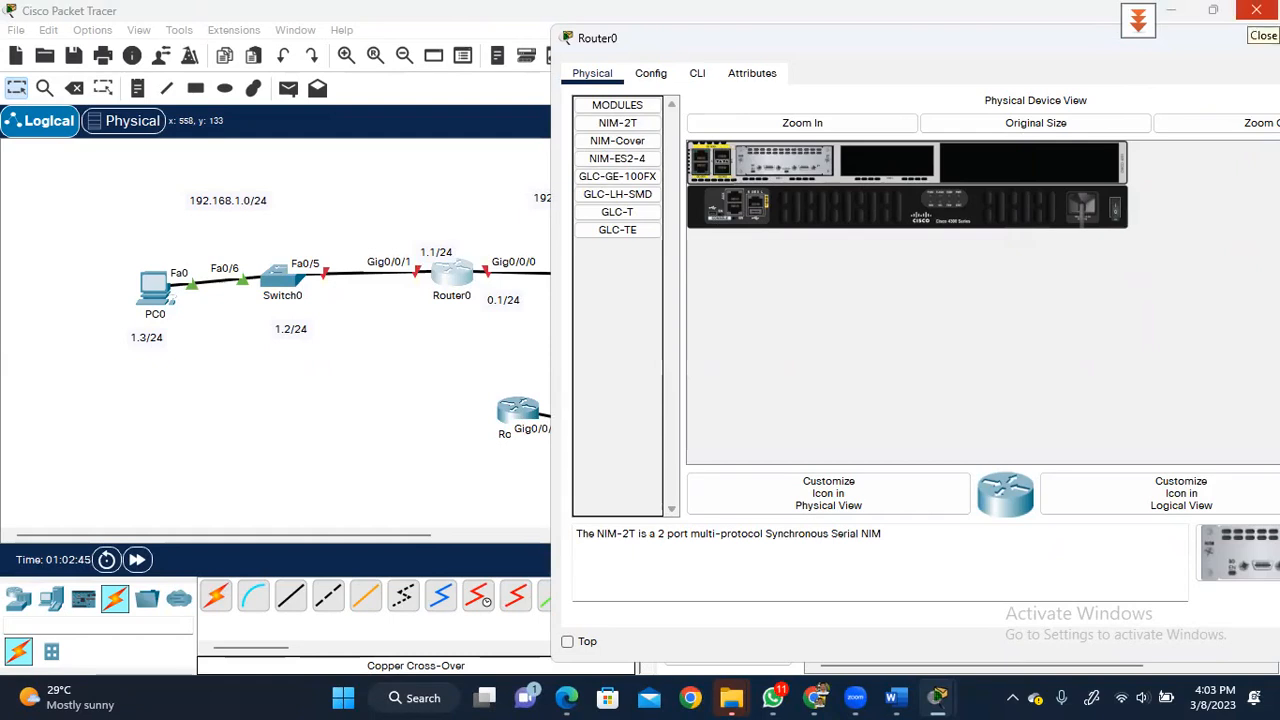
pyautogui.click(1256, 10)
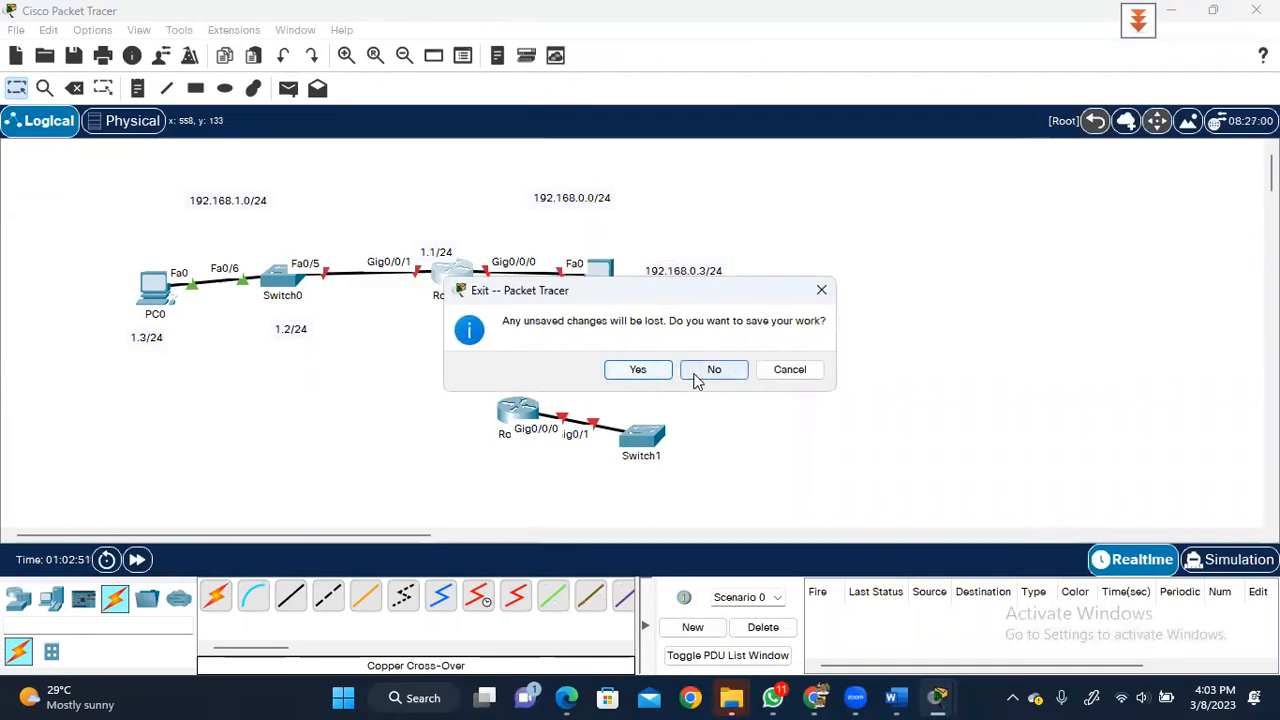
# - Cancel the exit prompt, then install a NIM-2T module in Router1's empty slot, power it on and close it
pyautogui.click(790, 369)
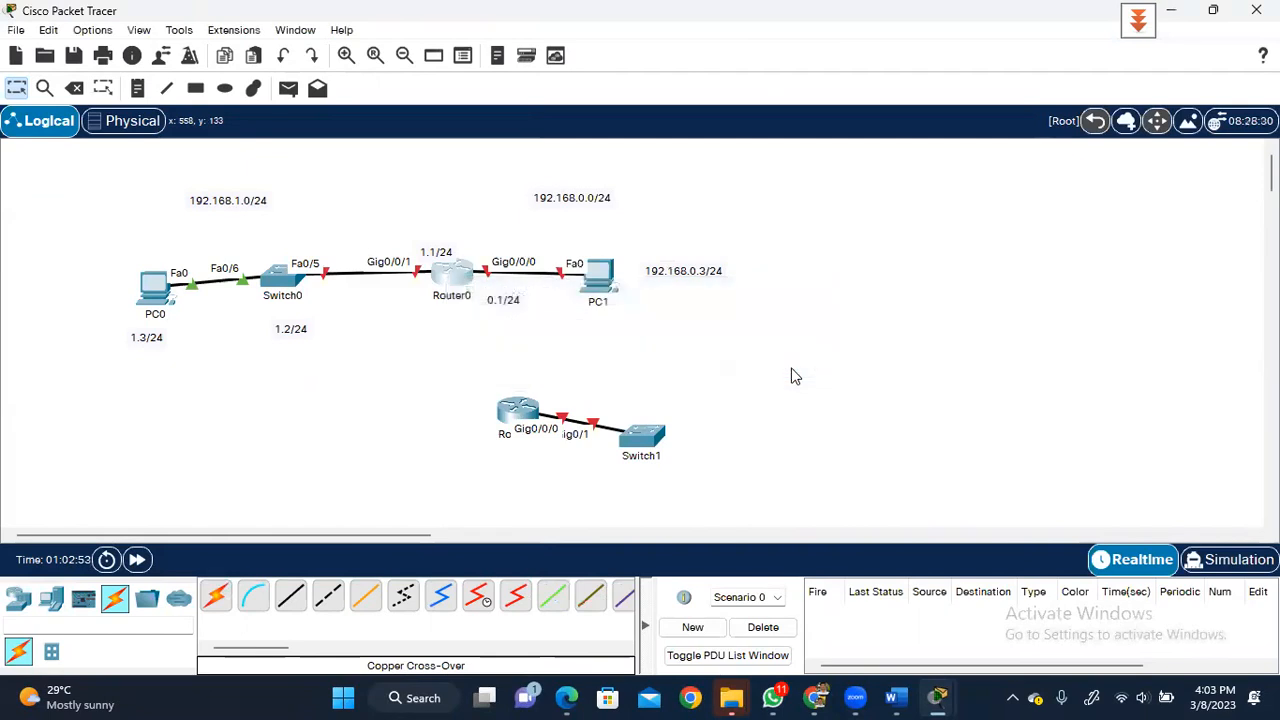
pyautogui.click(512, 414)
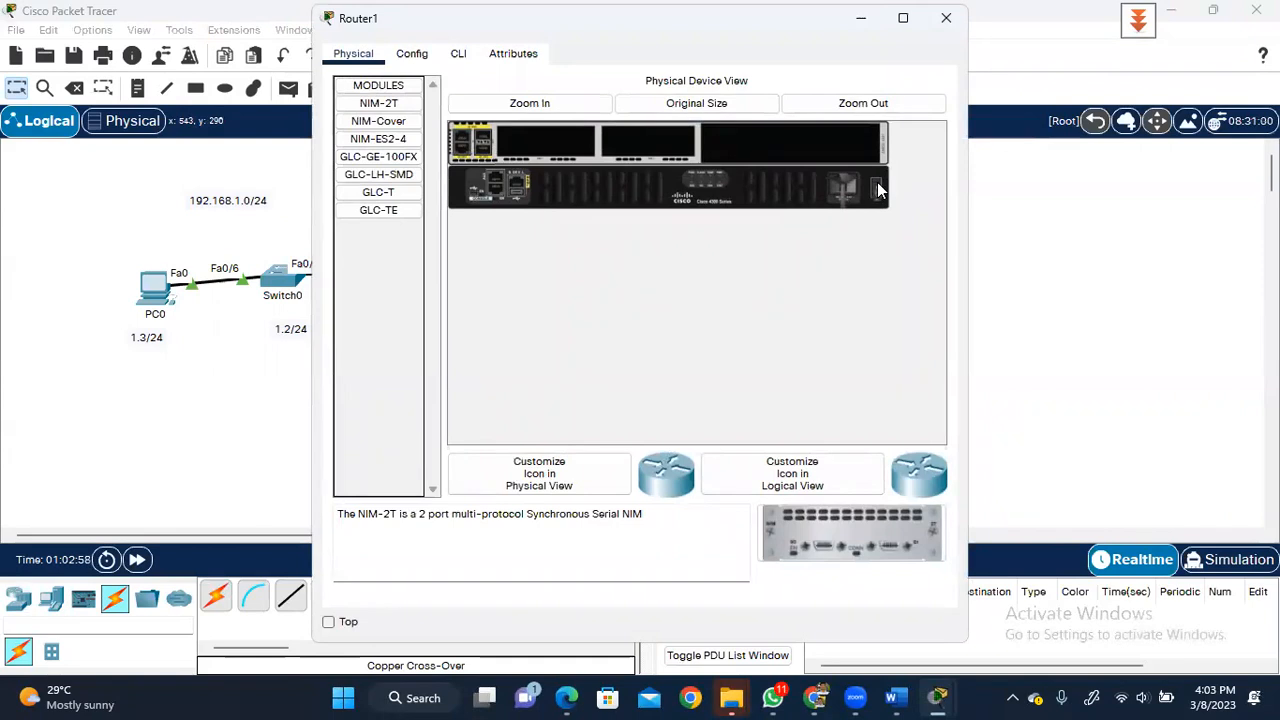
pyautogui.moveTo(379, 103); pyautogui.dragTo(539, 141)
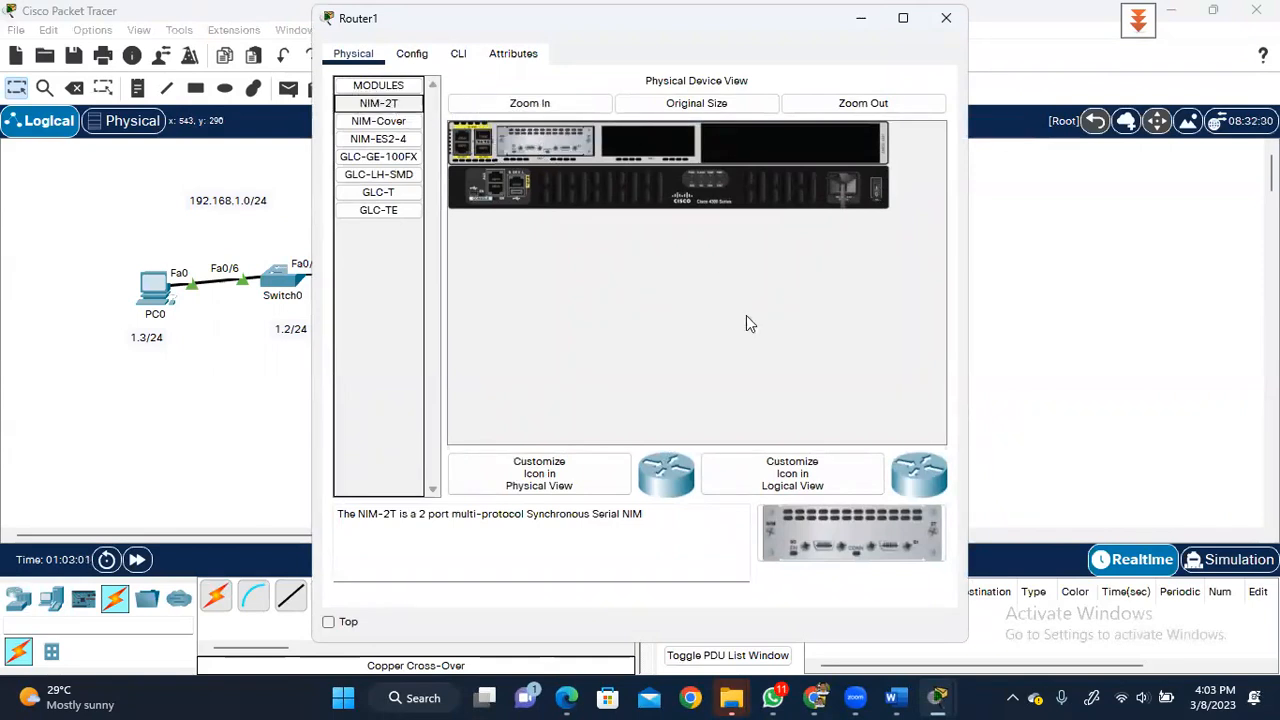
pyautogui.click(877, 184)
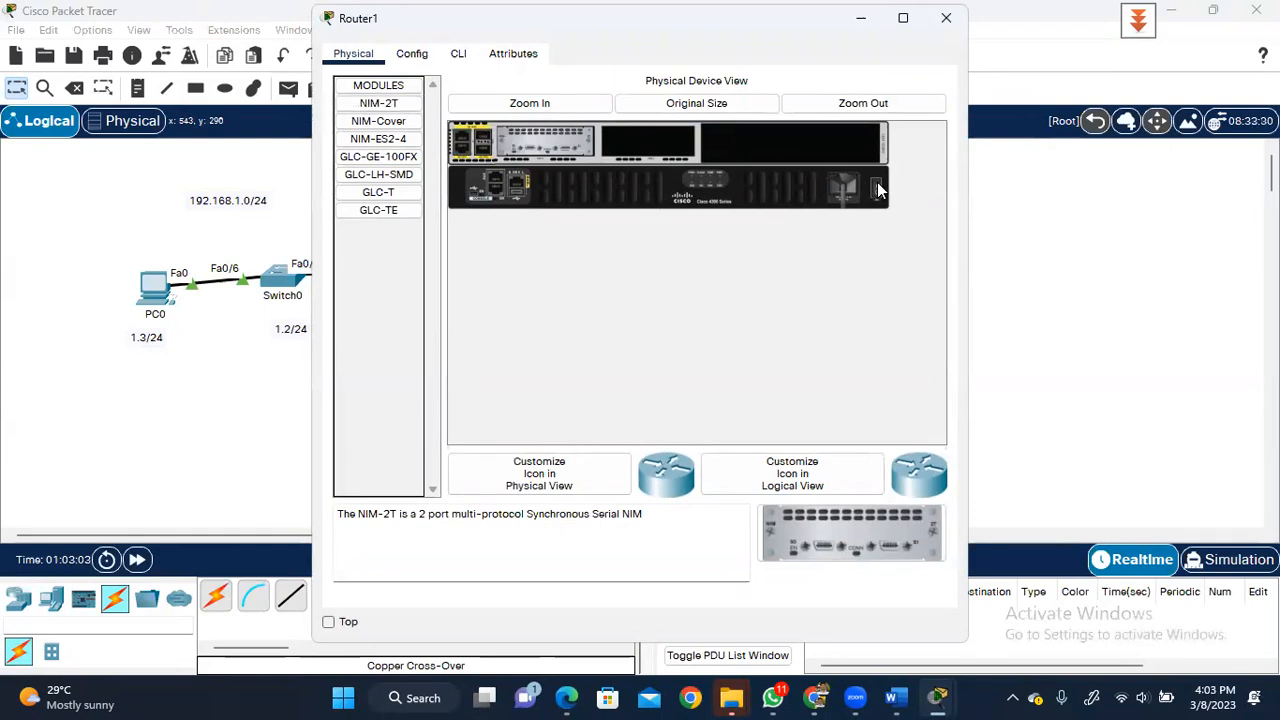
pyautogui.click(946, 17)
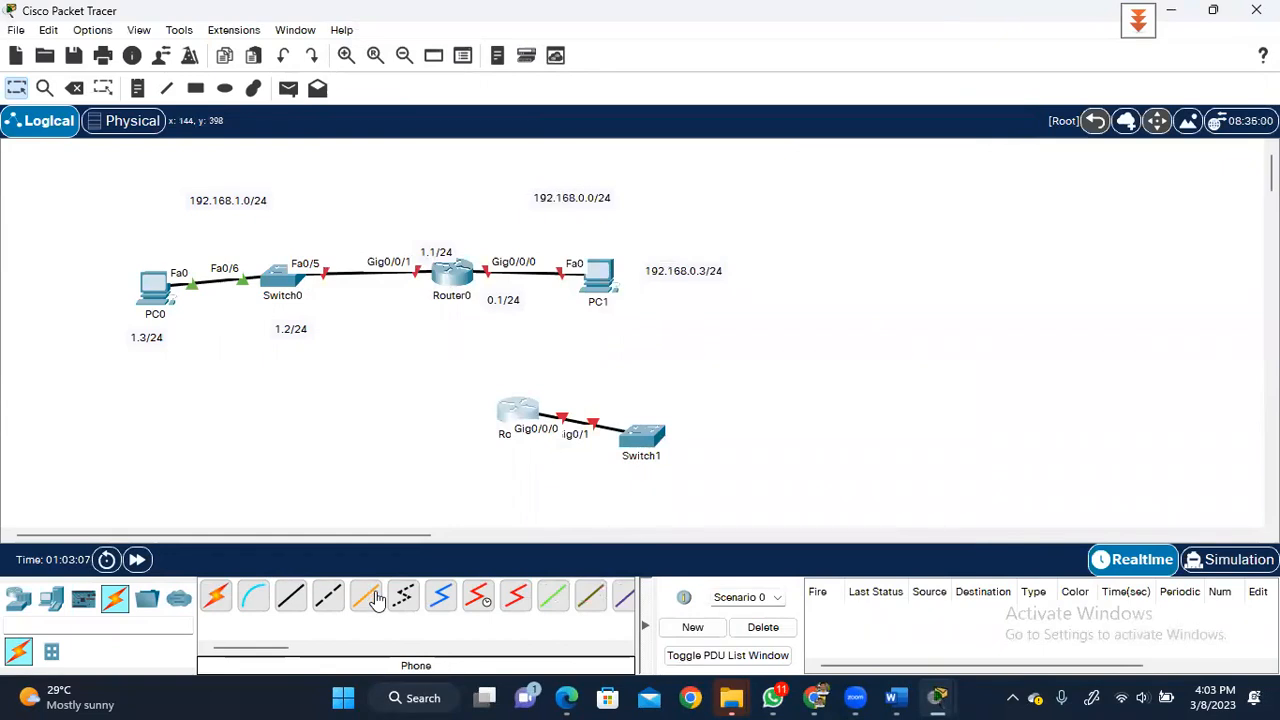
# - Join Router1's Serial0/1/0 to Router0's Serial0/1/0 with a Serial DCE cable
pyautogui.click(478, 597)
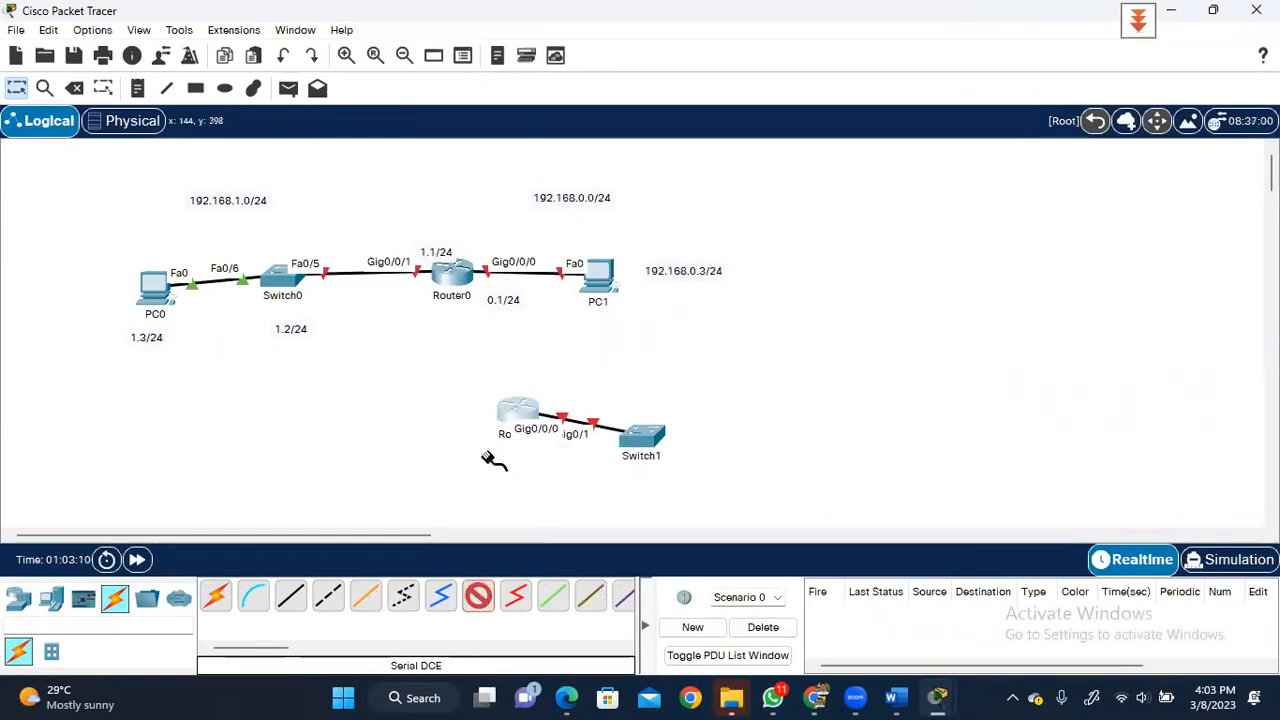
pyautogui.click(509, 417)
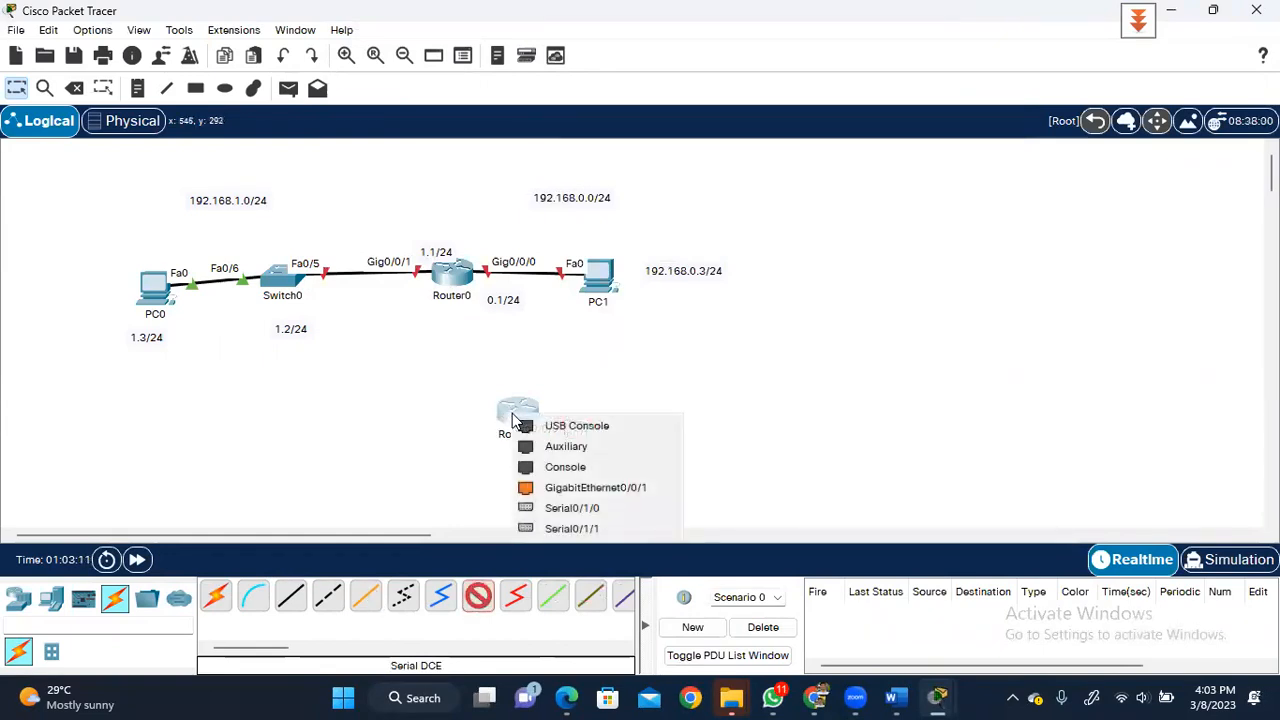
pyautogui.click(568, 508)
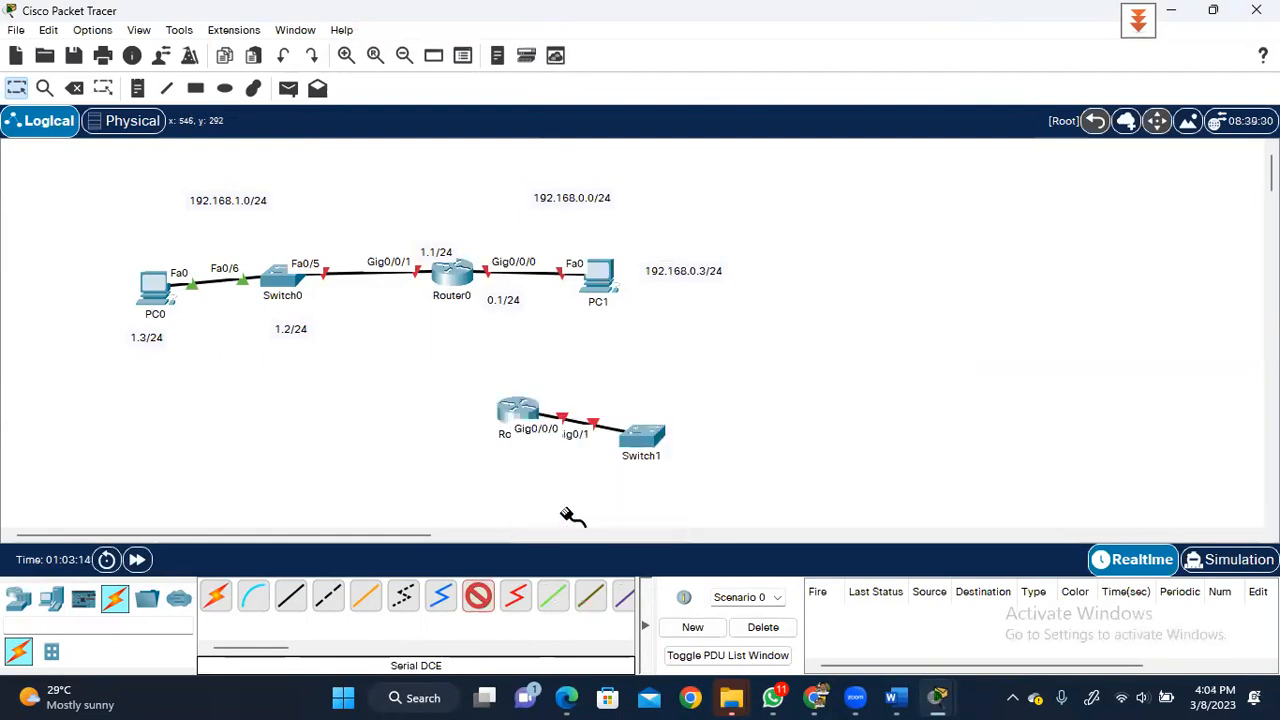
pyautogui.click(453, 282)
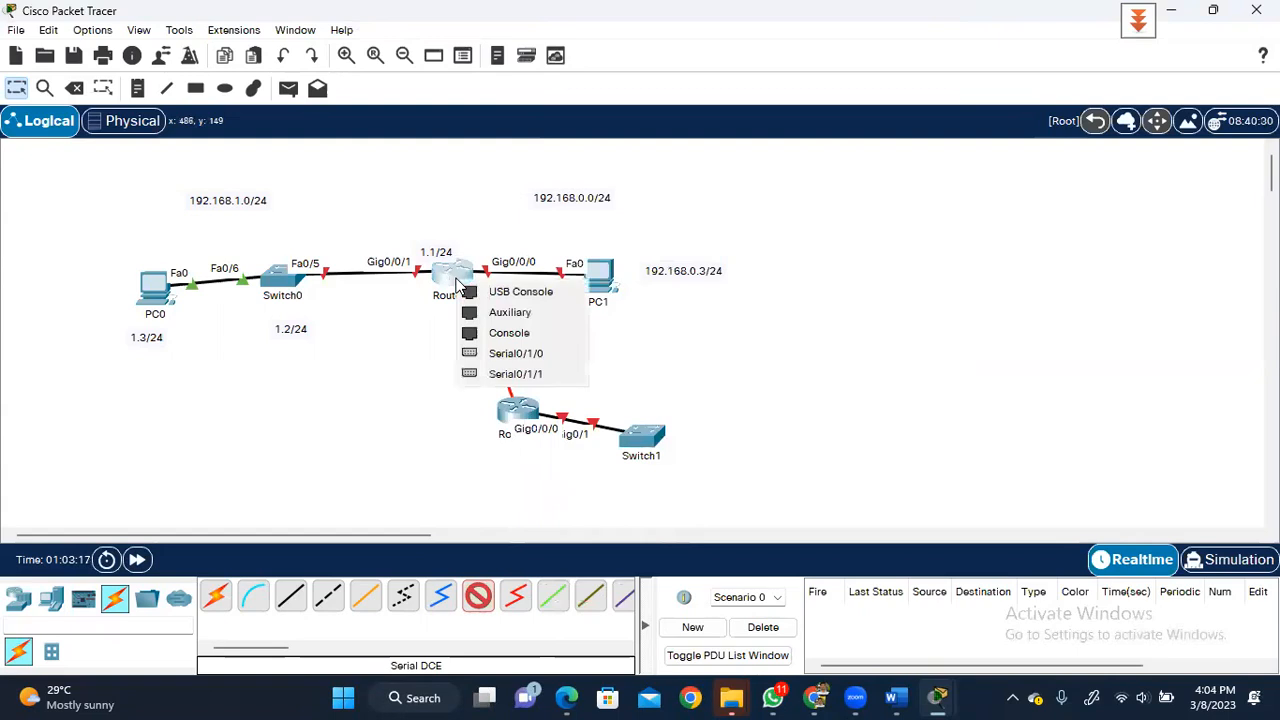
pyautogui.click(518, 354)
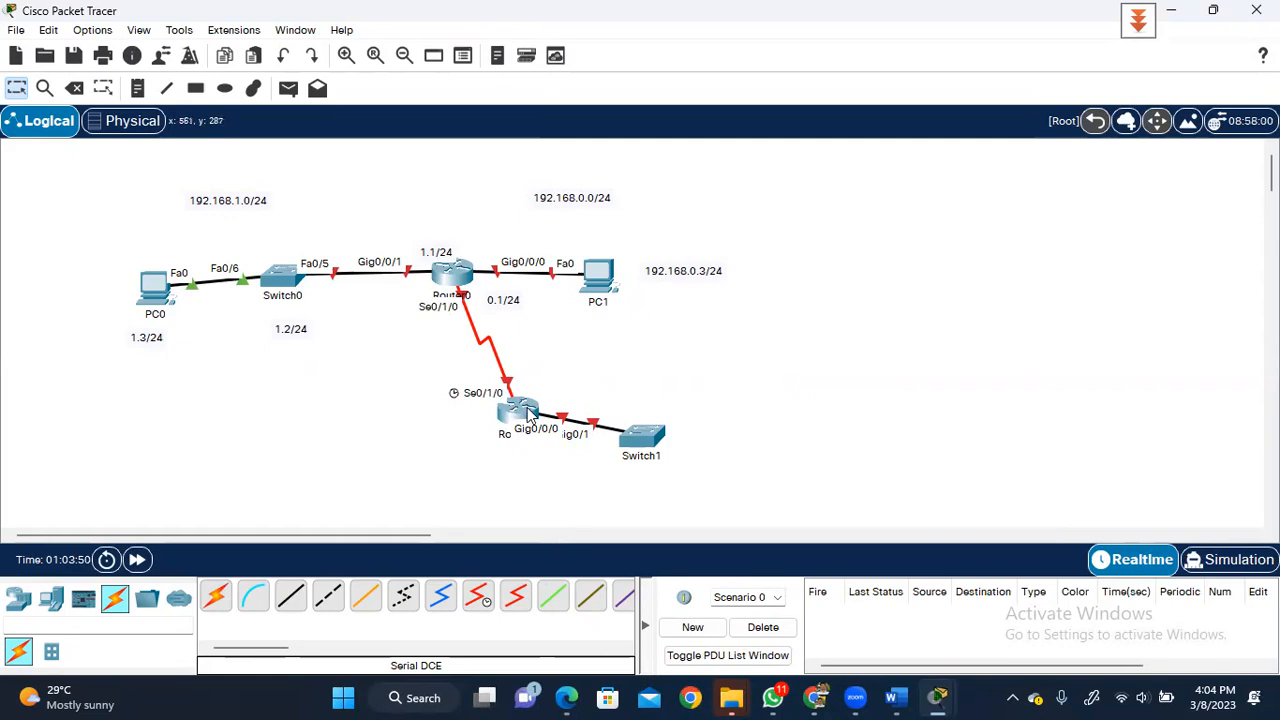
pyautogui.moveTo(530, 418)
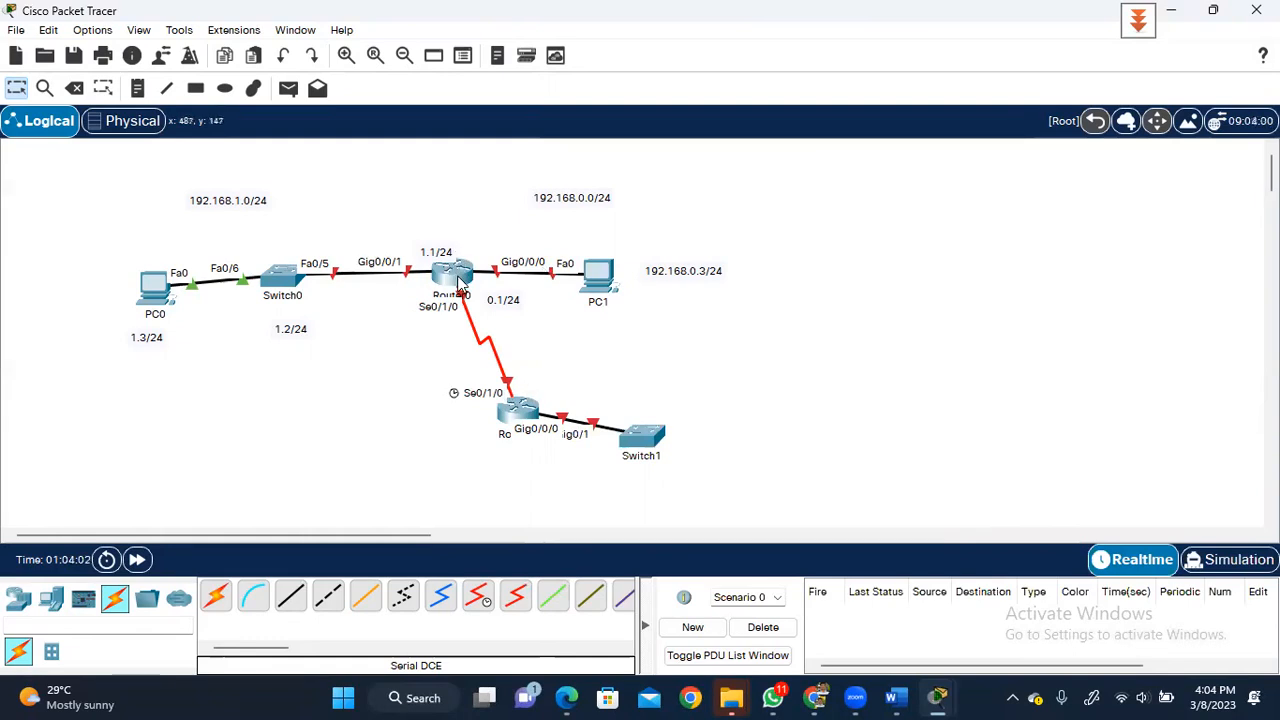
pyautogui.moveTo(459, 284)
pyautogui.click(458, 285)
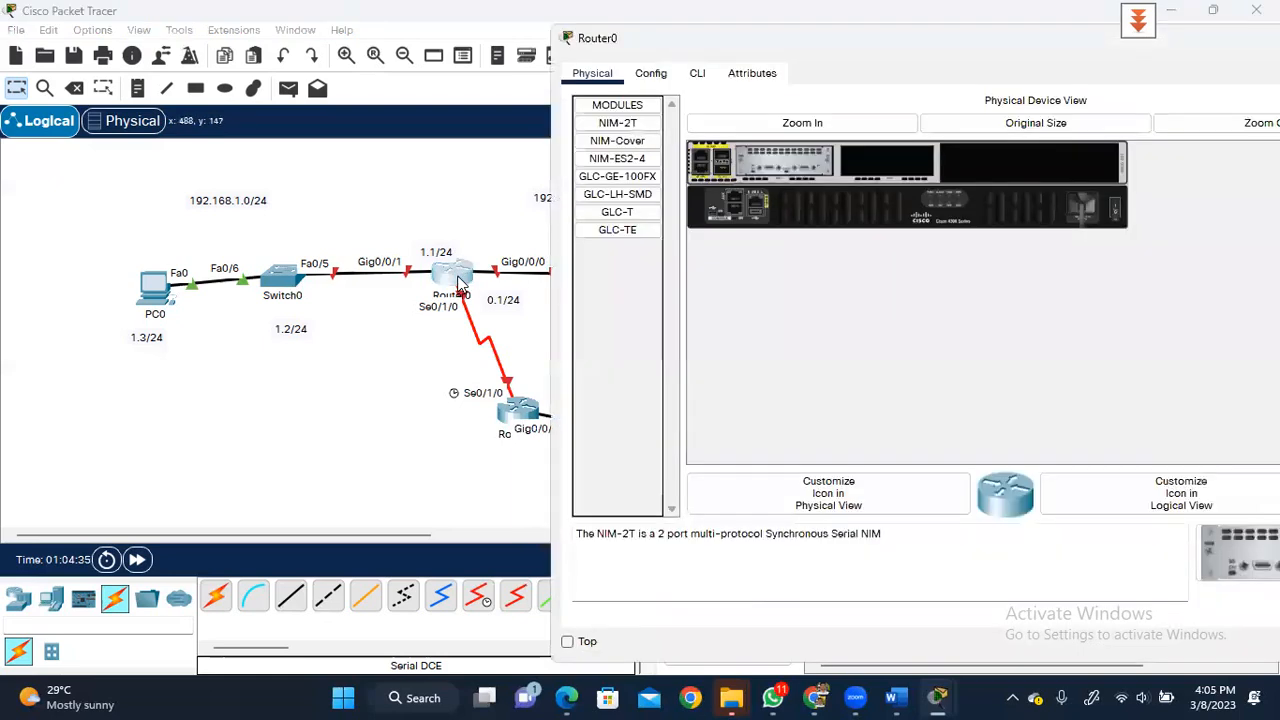
# - On Router0's CLI, decline initial setup, then run 'show ip route' in privileged mode
pyautogui.click(700, 74)
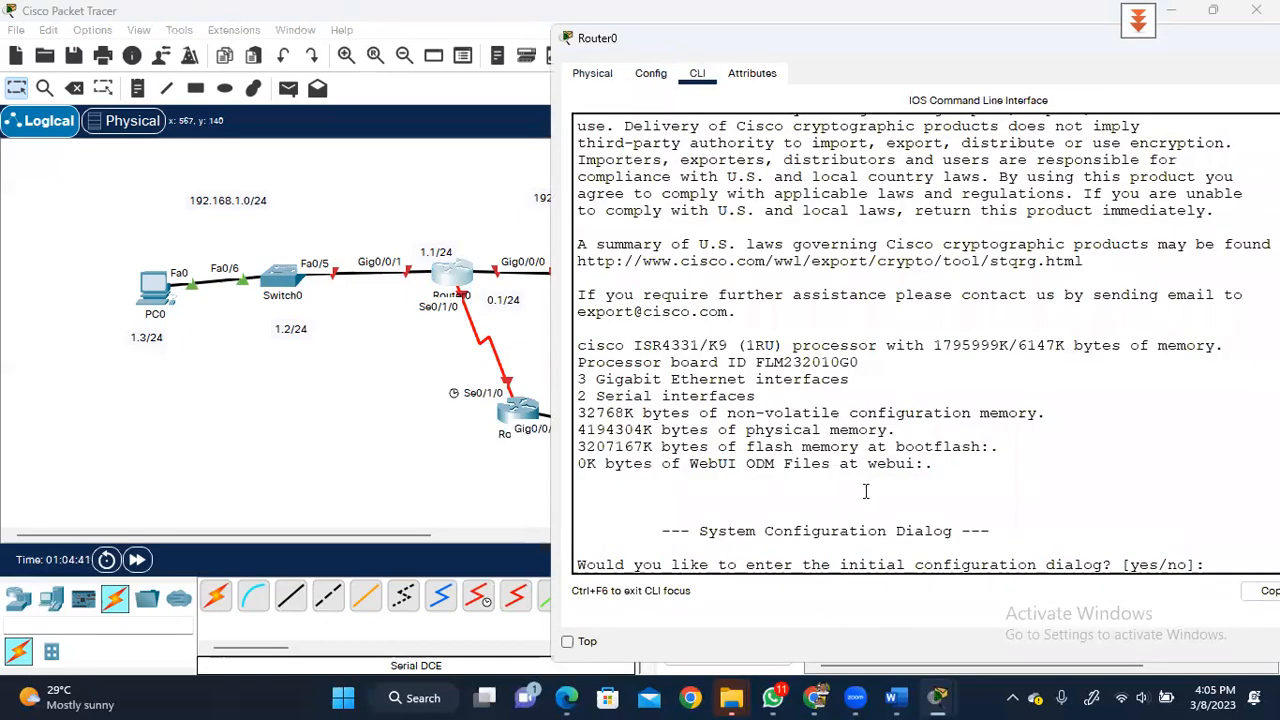
pyautogui.write('n')
pyautogui.press('Return')
pyautogui.press('Return')
pyautogui.press('Return')
pyautogui.press('Return')
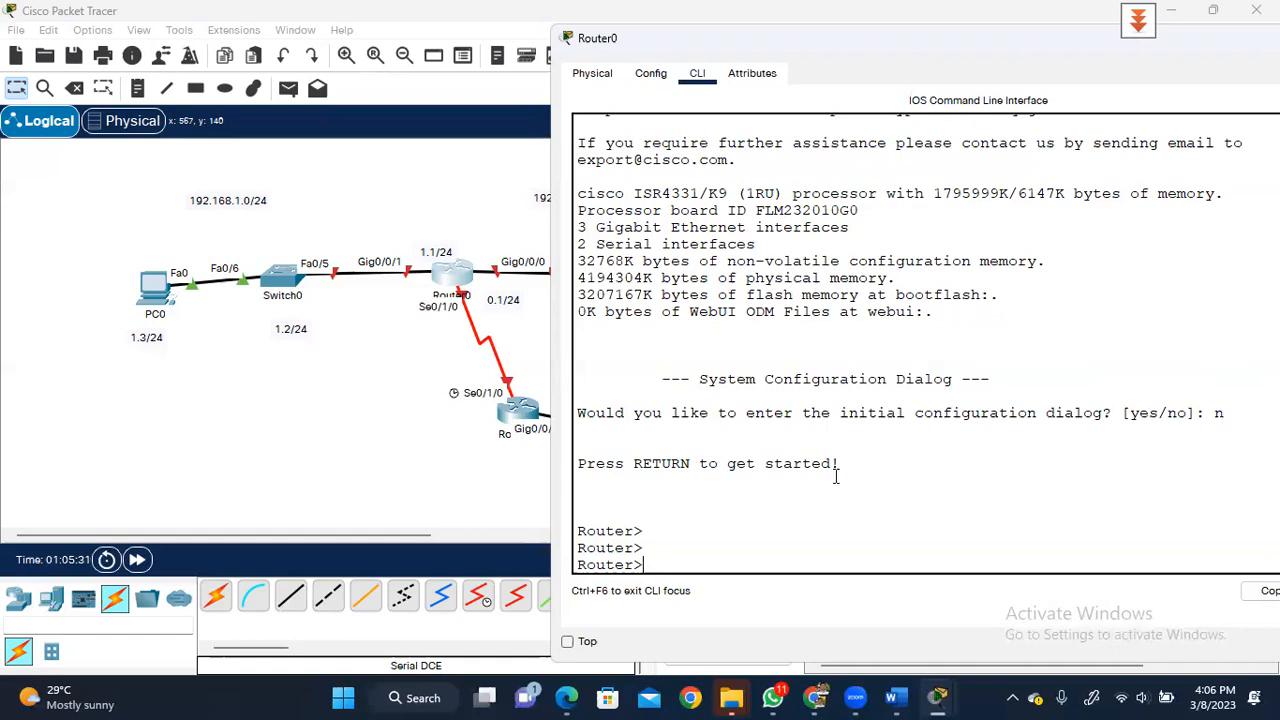
pyautogui.write('en')
pyautogui.press('Return')
pyautogui.press('Return')
pyautogui.press('Return')
pyautogui.write('show ip route')
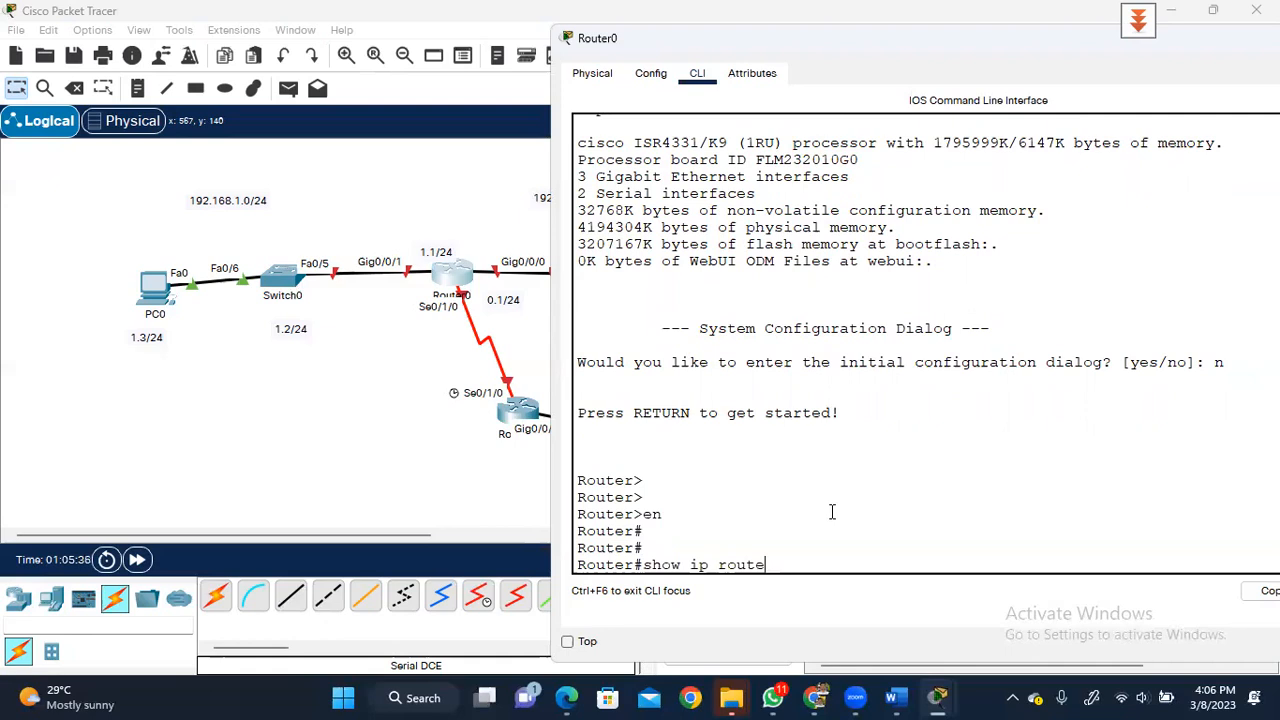
pyautogui.press('Return')
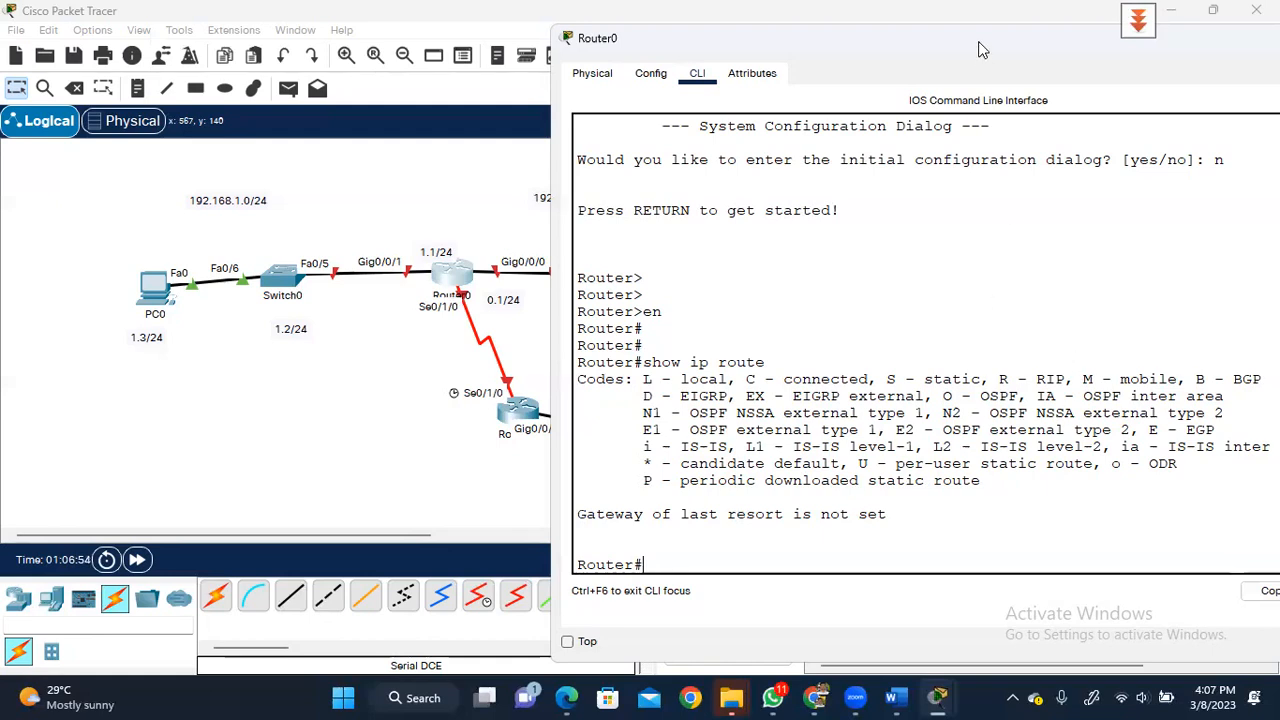
# - Close Router0's window and quit Packet Tracer without saving the topology
pyautogui.moveTo(952, 45); pyautogui.dragTo(829, 40)
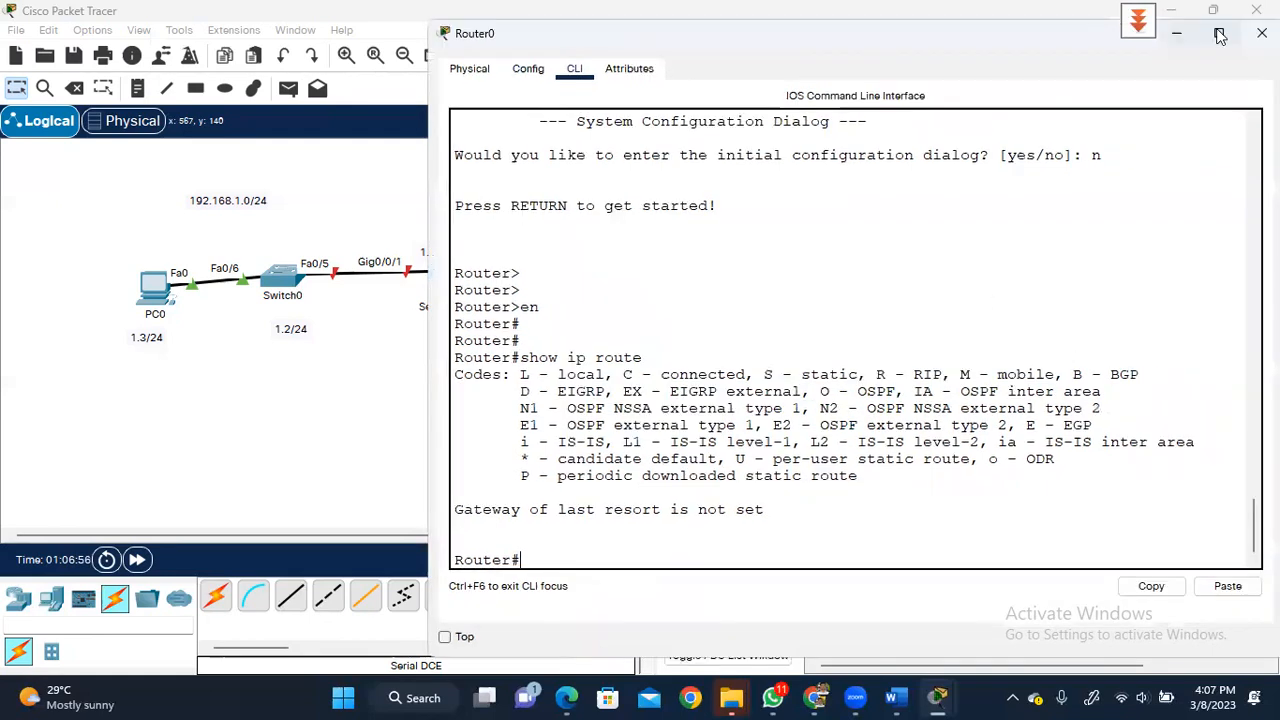
pyautogui.click(1262, 33)
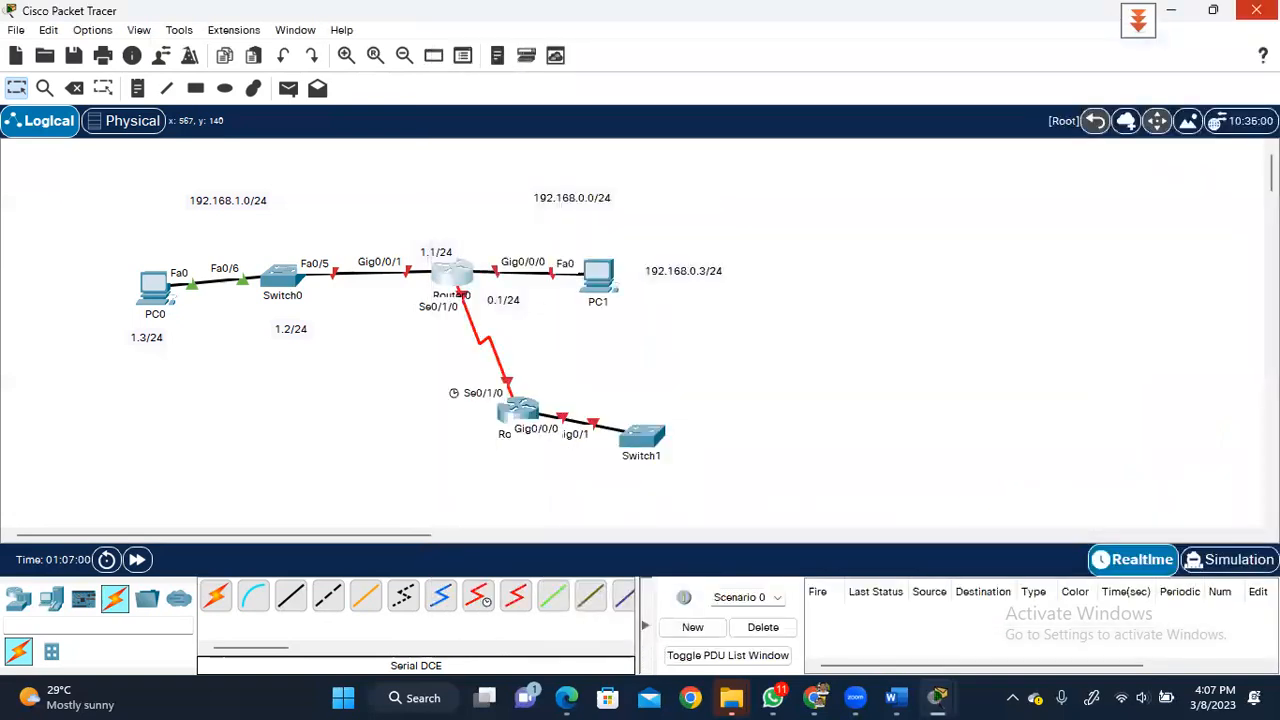
pyautogui.click(1256, 10)
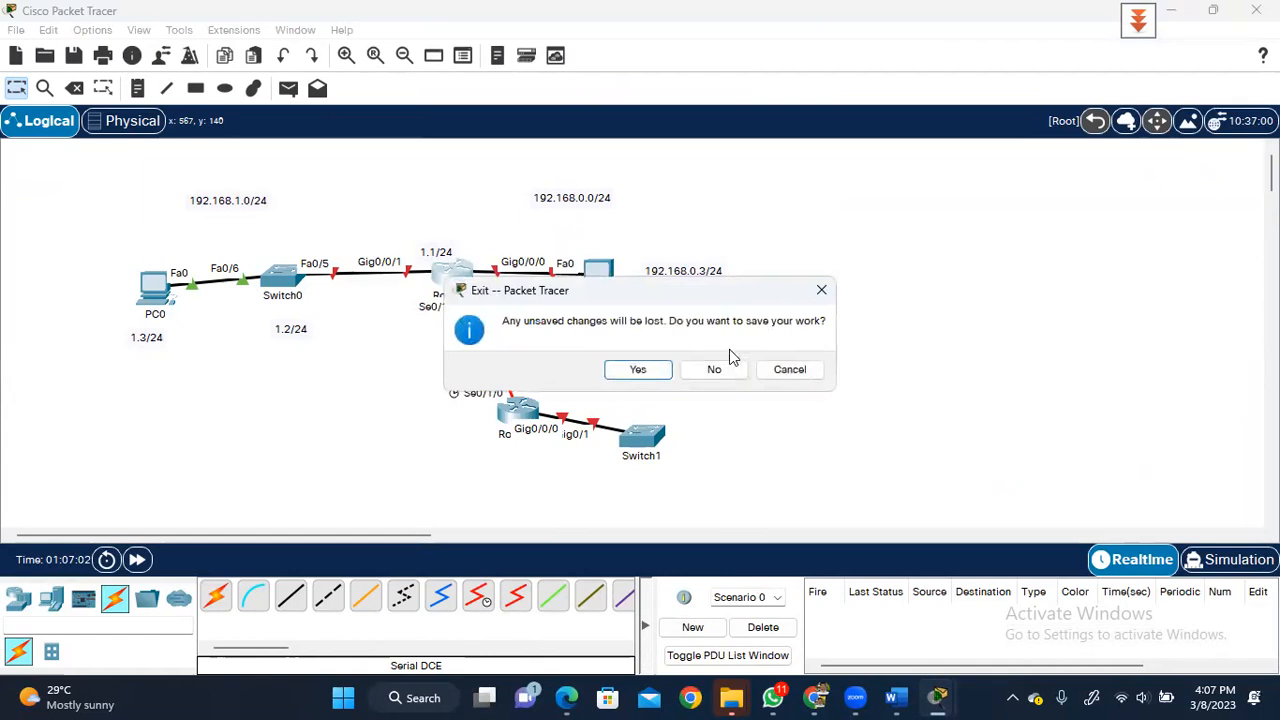
pyautogui.click(716, 369)
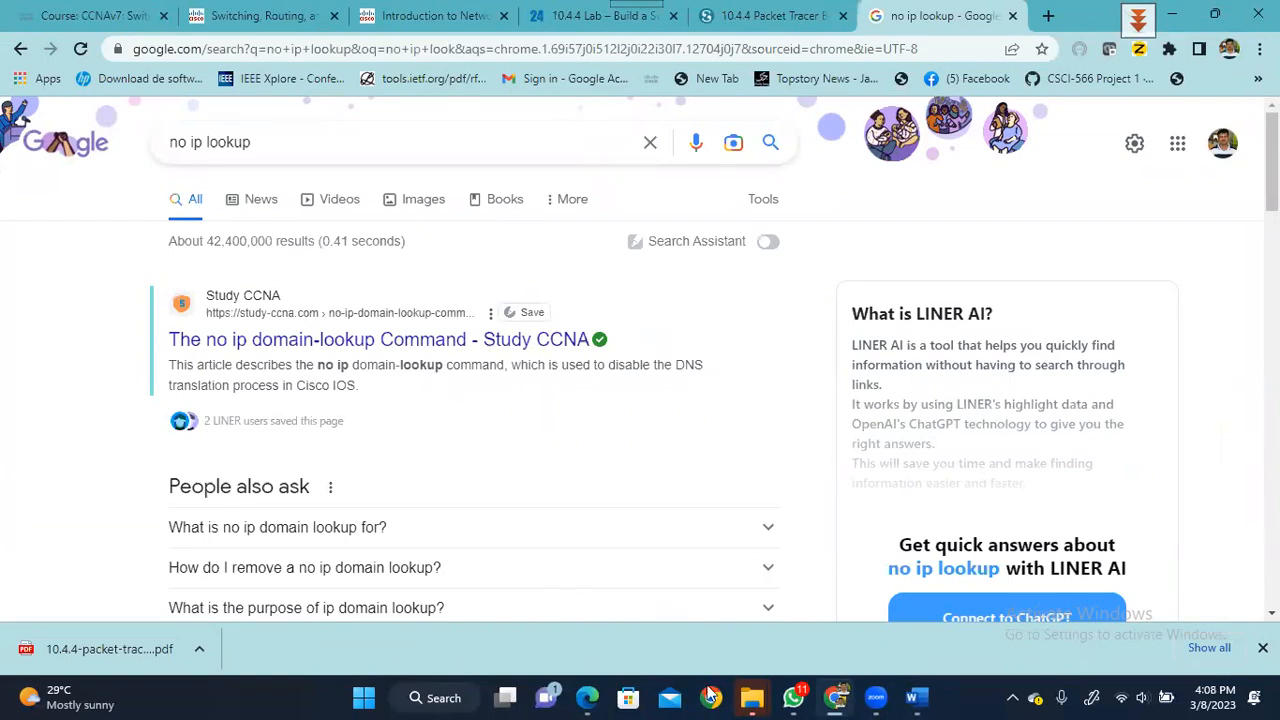
# - Bring WhatsApp to the front from the taskbar, showing the ITN-Batch7 group chat
pyautogui.click(793, 697)
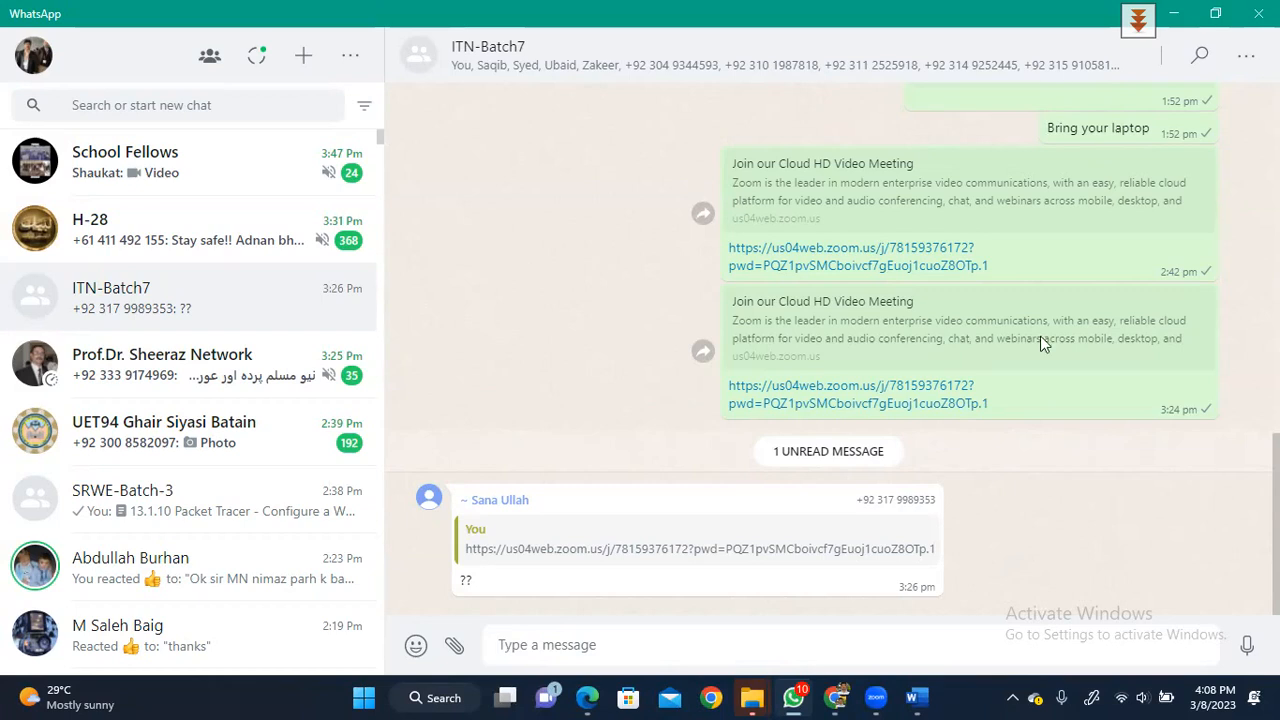
# - Minimize WhatsApp to reveal Chrome's Google results for 'no ip lookup'
pyautogui.click(1177, 18)
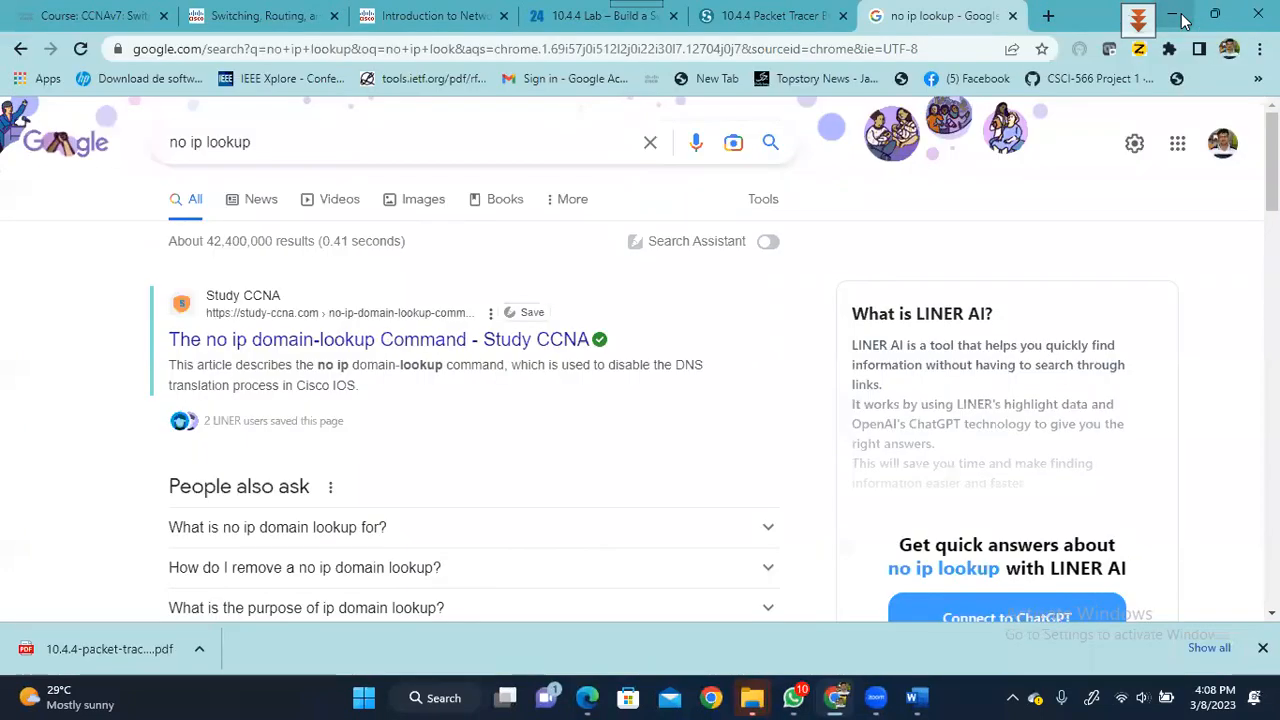